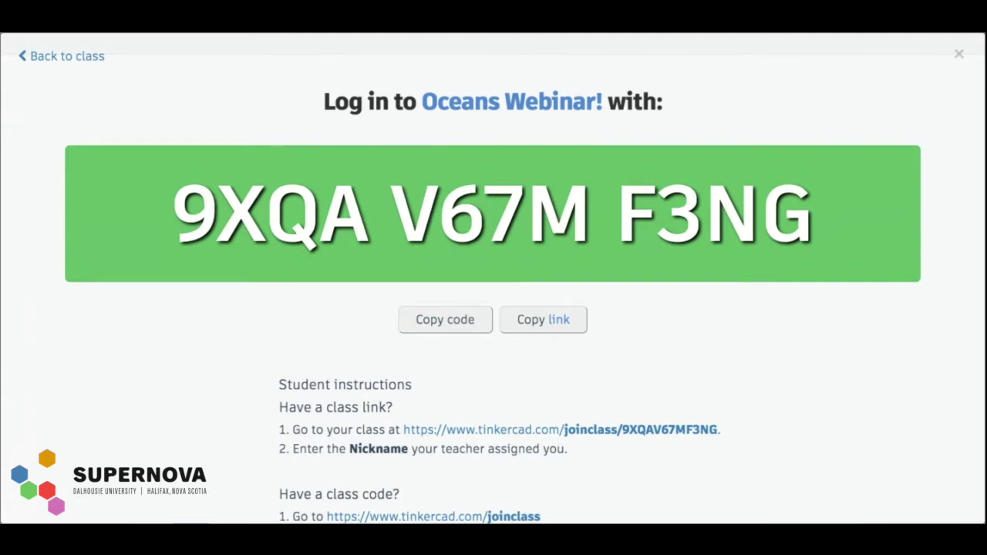
- Copy the class code from the Oceans Webinar! login instructions and go back to the class
scroll(330, 372, "down", 1)
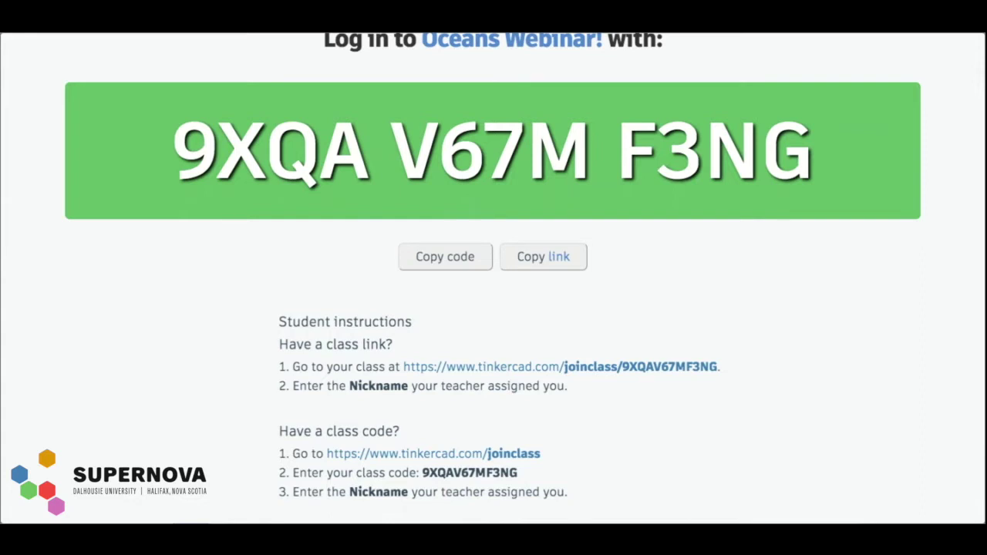
left_click(473, 258)
left_click(109, 34)
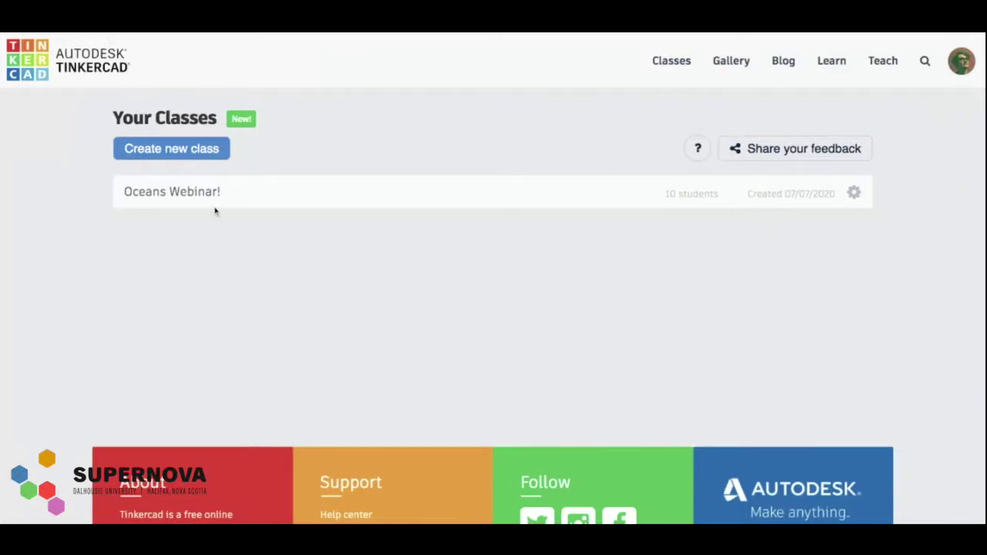
- Open the Oceans Webinar! class and look over its student list and nicknames
left_click(193, 182)
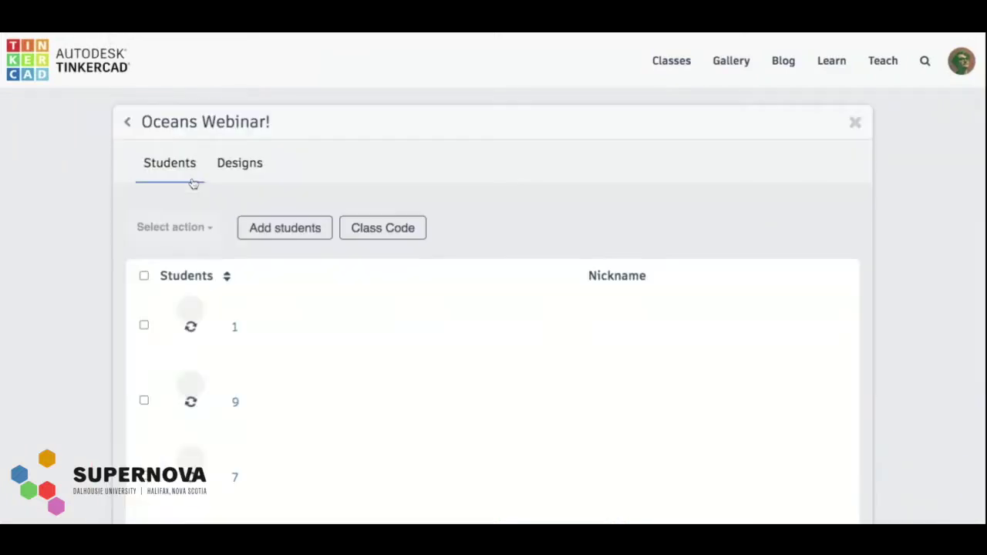
scroll(227, 283, "down", 7)
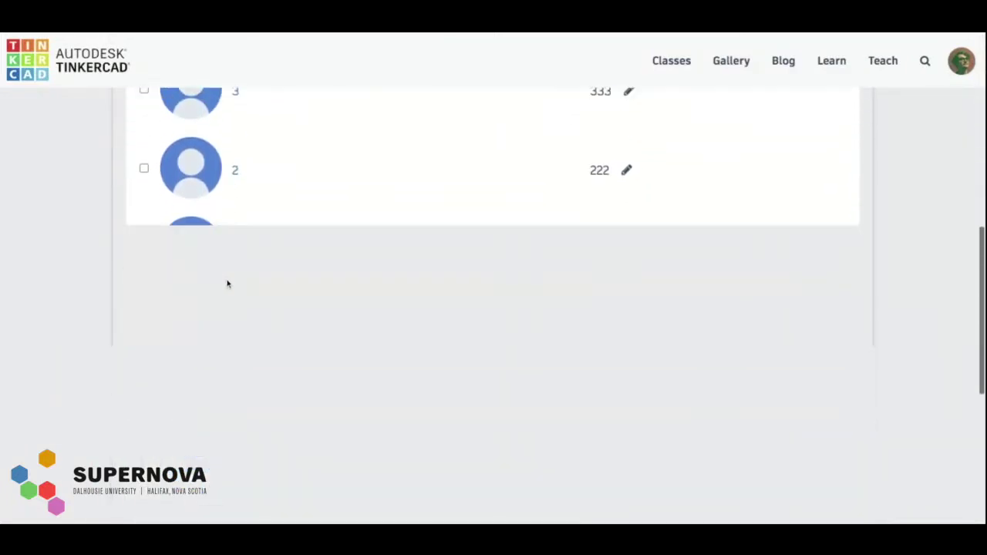
scroll(227, 283, "down", 3)
scroll(226, 283, "up", 7)
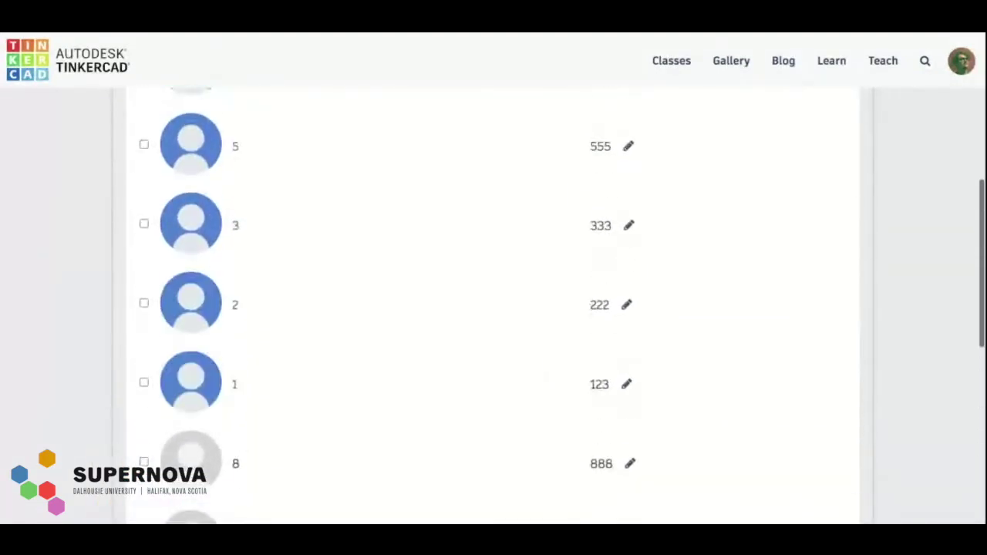
scroll(493, 308, "up", 4)
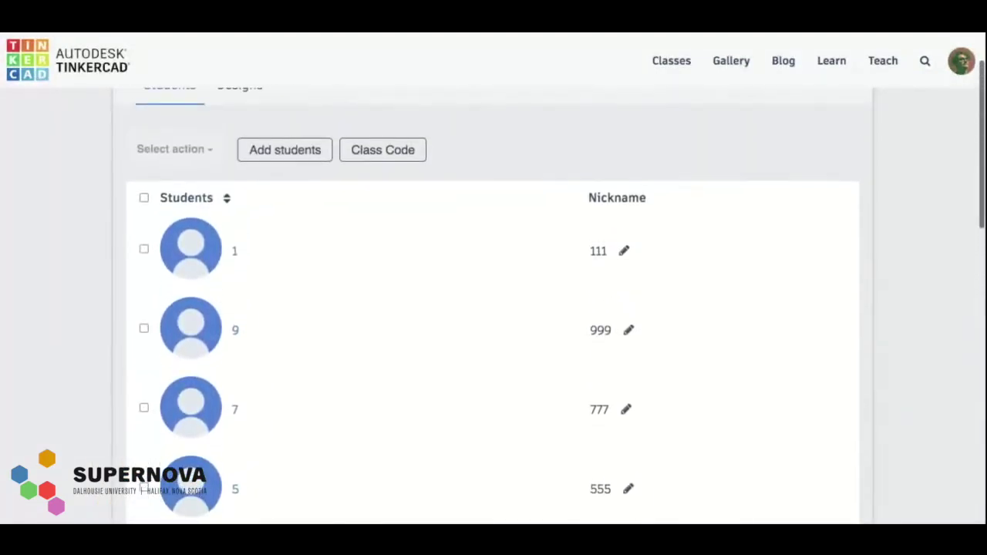
scroll(494, 308, "down", 3)
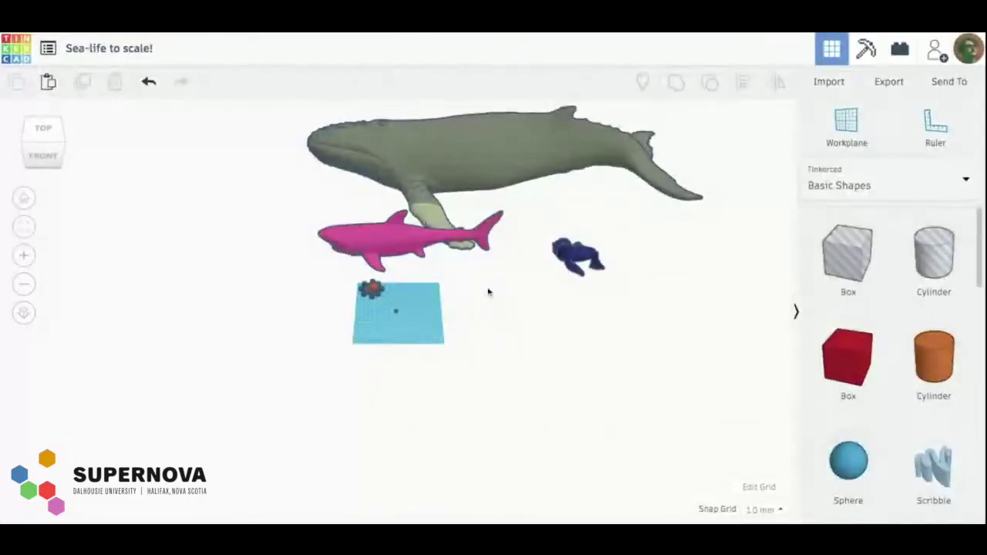
- Move the grey whale about 66 mm along the workplane in the direction its head faces
left_click(446, 178)
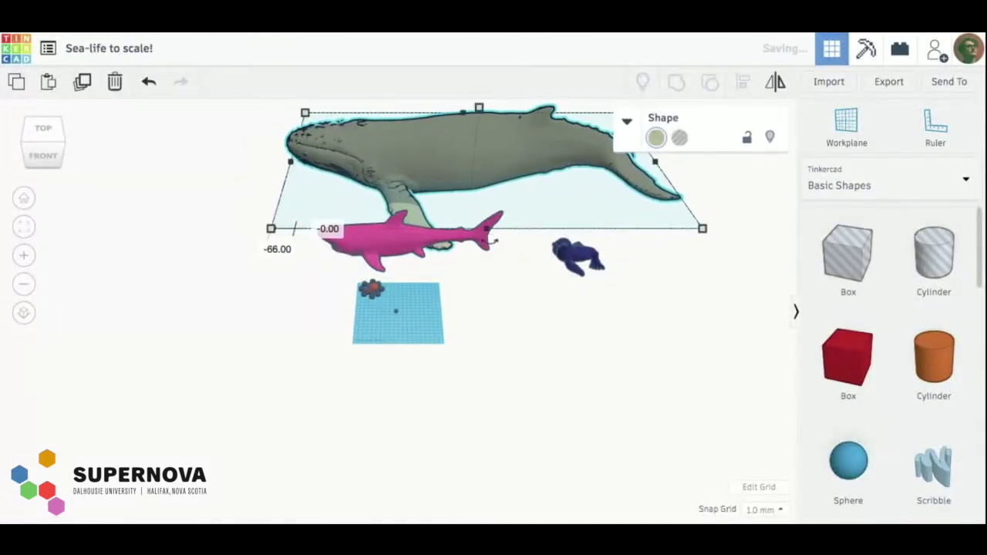
left_click(547, 328)
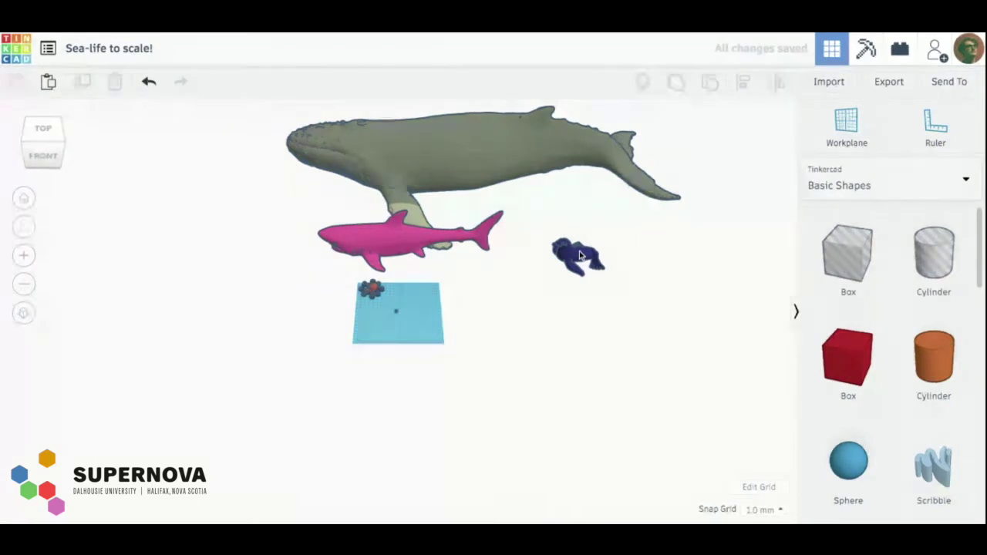
- Examine the sea-life models from the whole scene down to a close view of the tiny orange snail
scroll(573, 262, "up", 2)
scroll(574, 261, "down", 3)
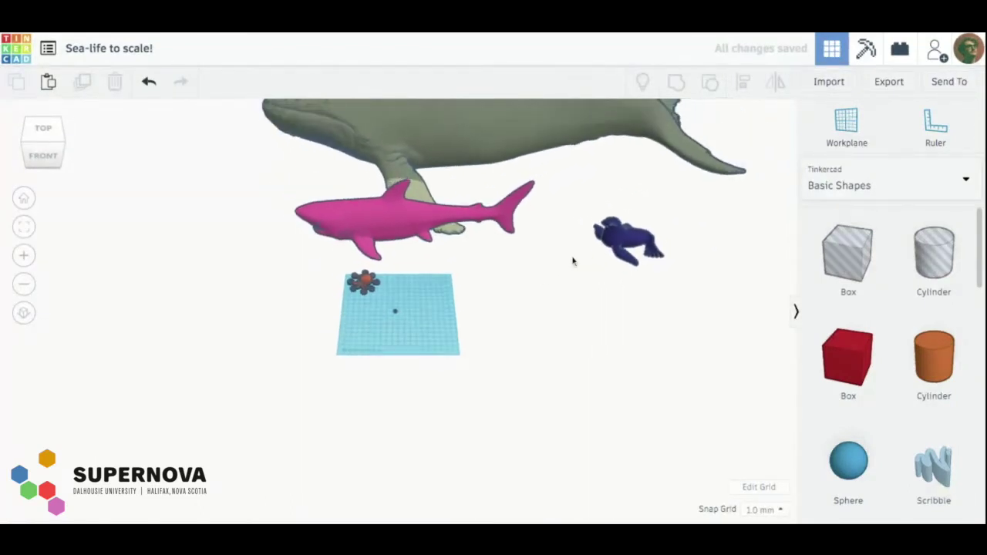
scroll(375, 293, "up", 3)
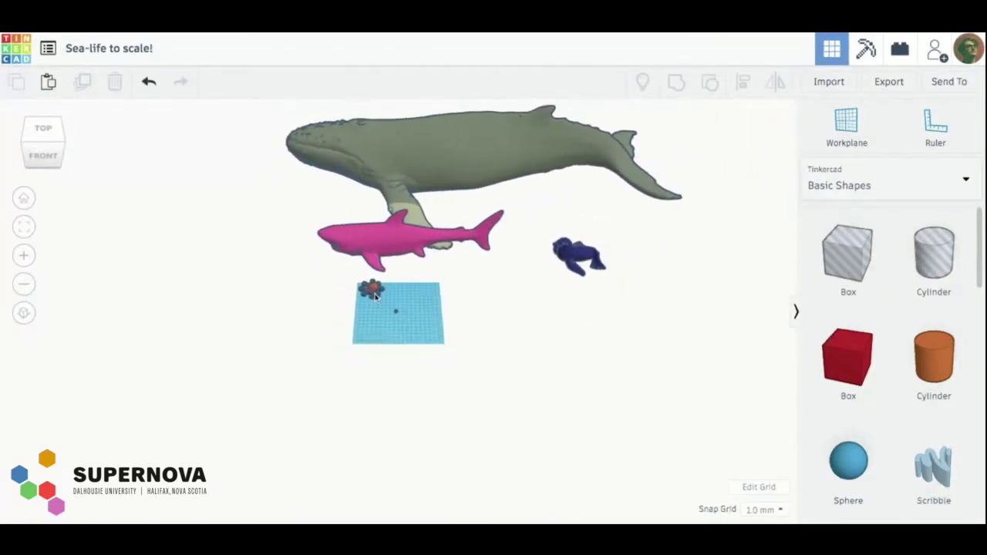
scroll(394, 293, "down", 4)
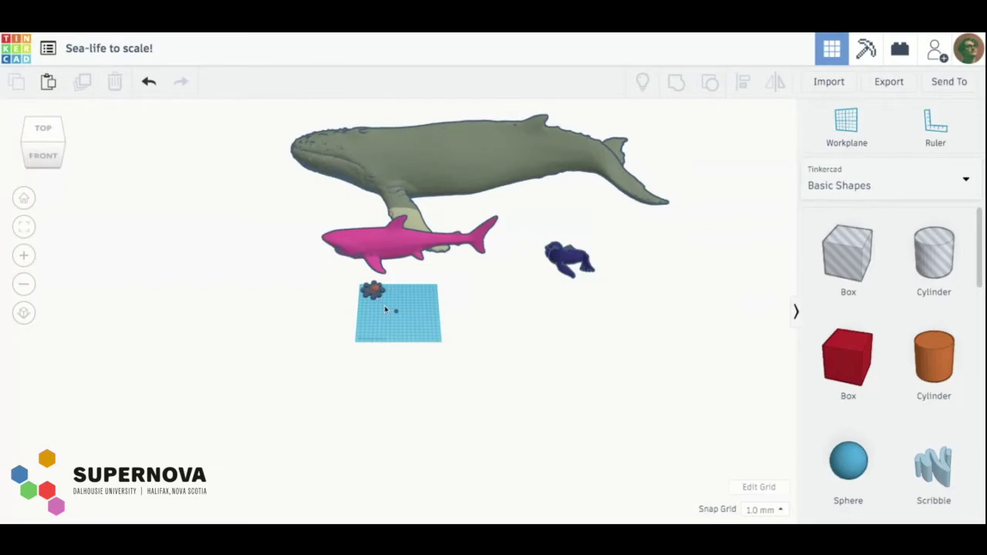
scroll(386, 310, "up", 5)
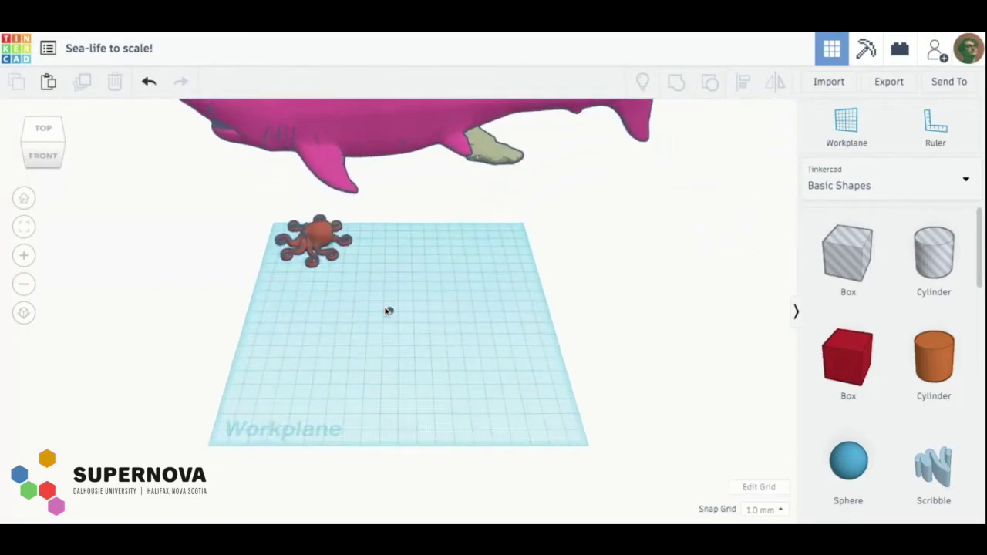
scroll(388, 311, "up", 8)
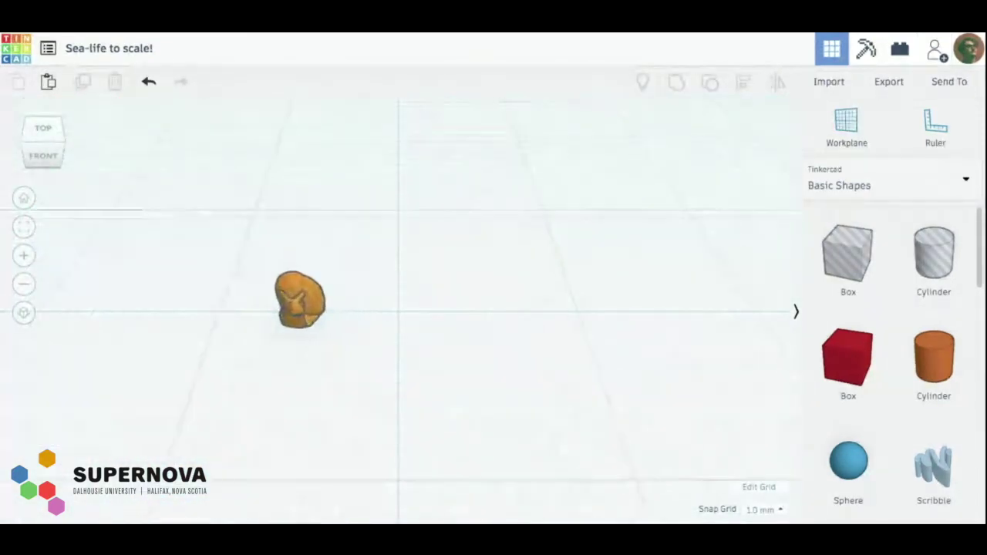
scroll(375, 308, "up", 4)
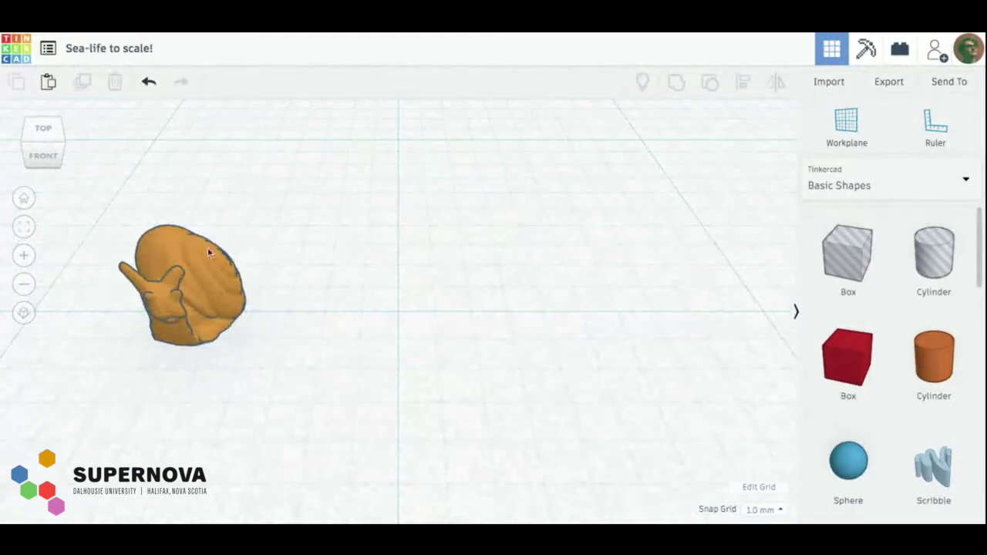
- Slide the orange snail 3 mm to the right and back to just left of its starting spot
left_click_drag(191, 265, 312, 267)
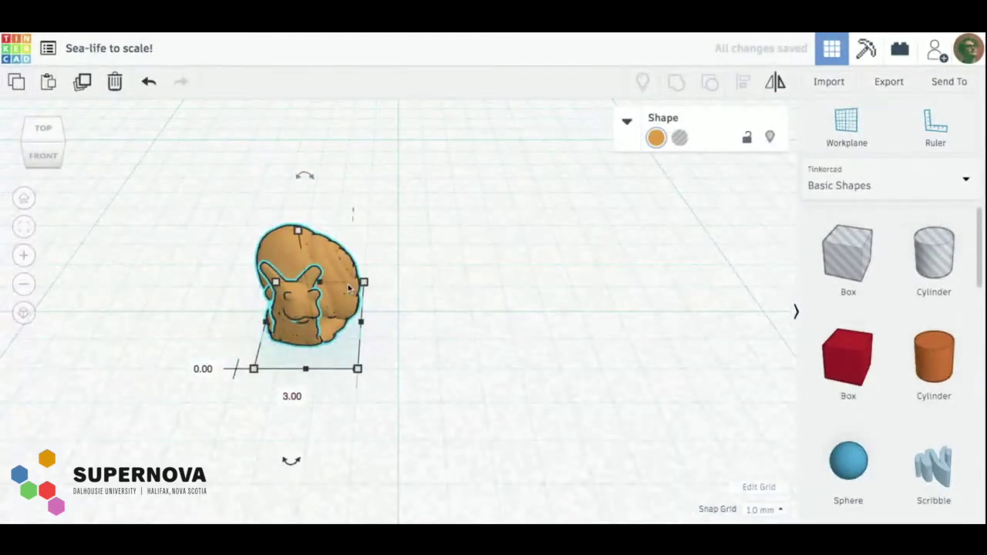
left_click_drag(348, 285, 186, 287)
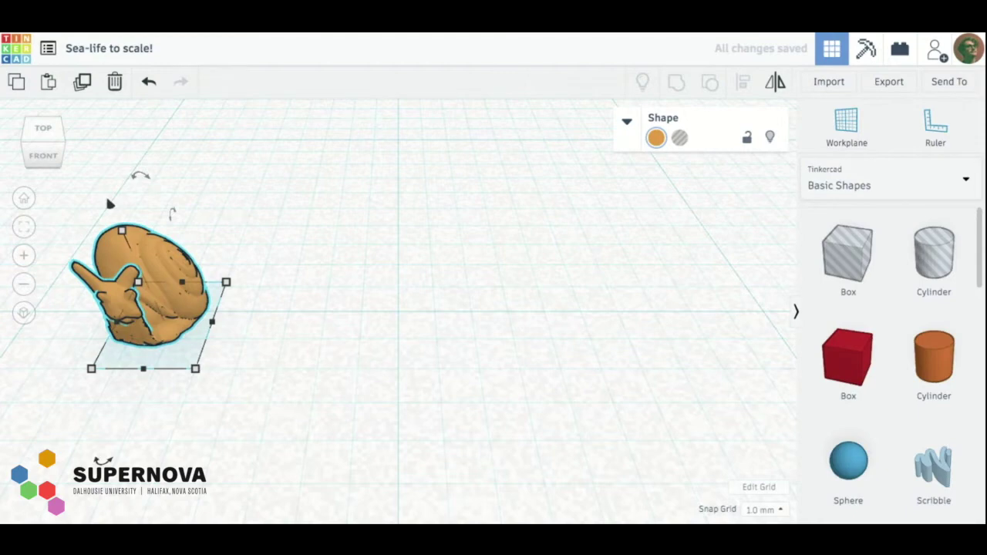
left_click(319, 395)
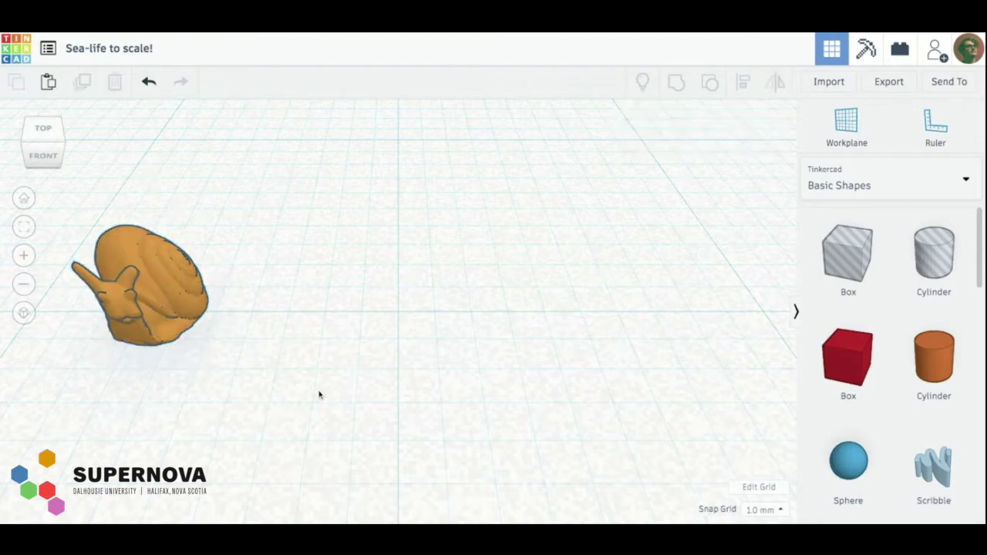
- Compare the size of the snail with the octopus, shark, seal and whale across the scene
scroll(319, 395, "down", 10)
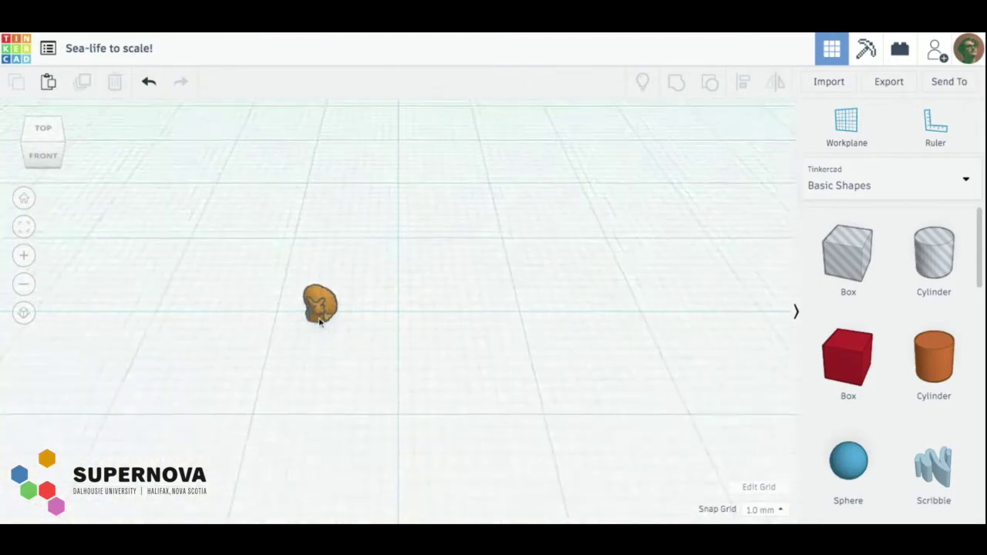
scroll(320, 322, "down", 8)
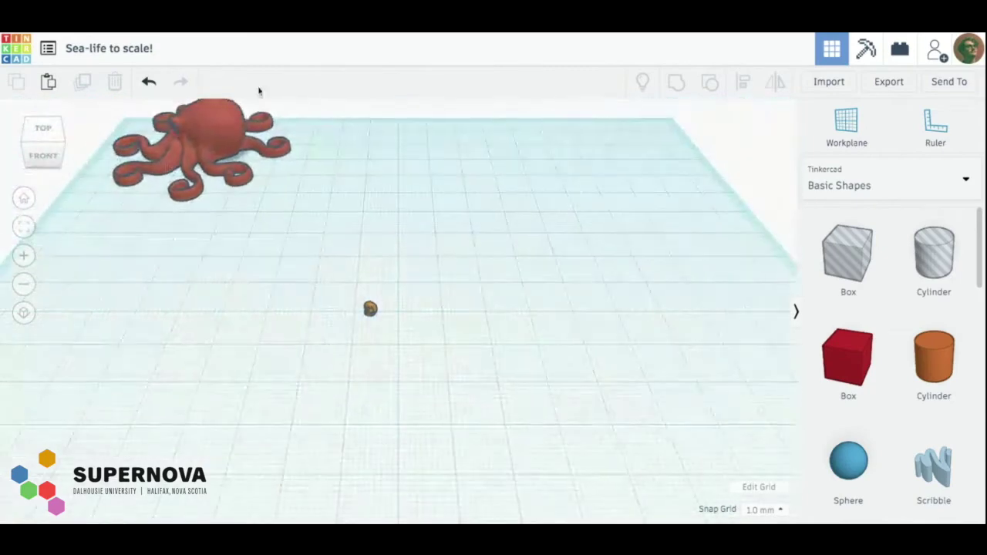
scroll(233, 171, "down", 1)
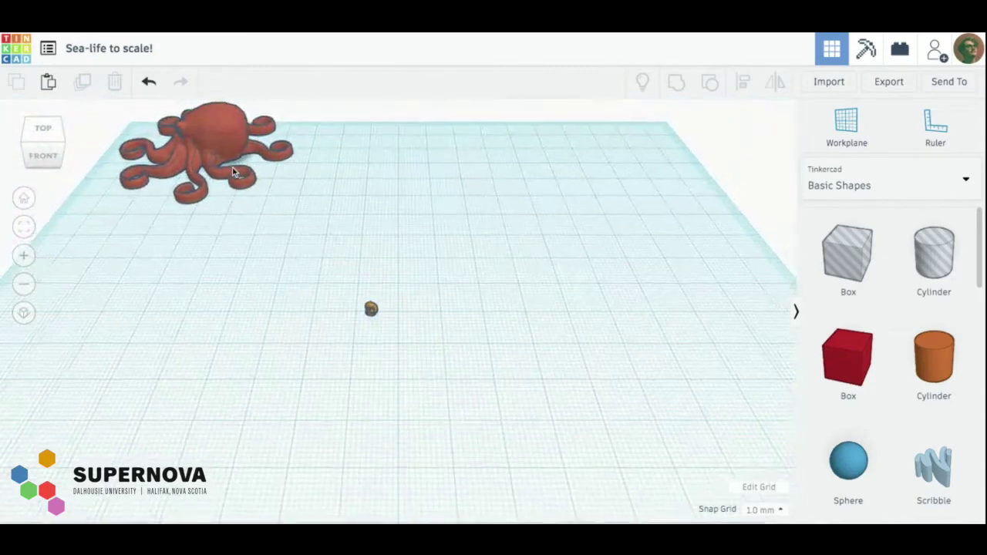
scroll(235, 171, "down", 10)
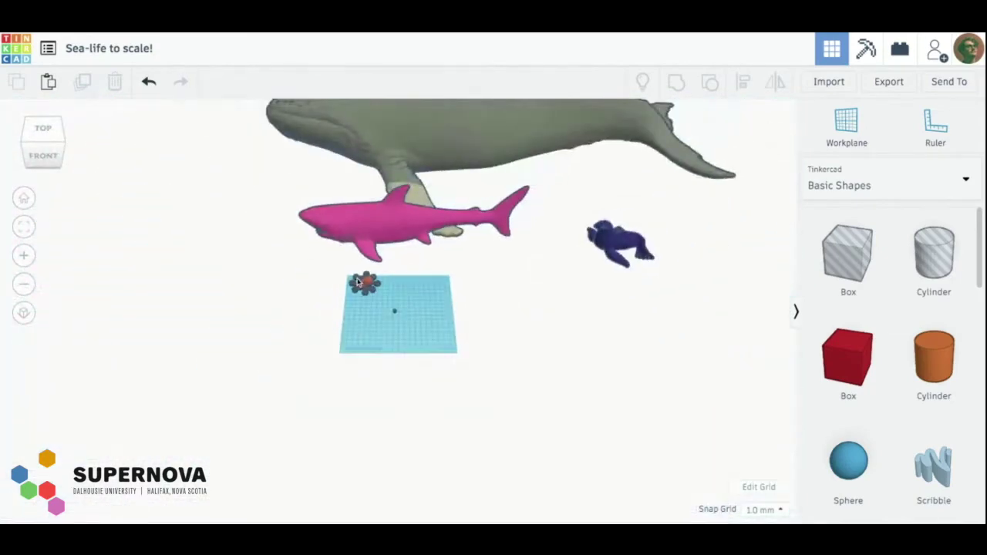
scroll(358, 283, "up", 8)
scroll(357, 282, "down", 2)
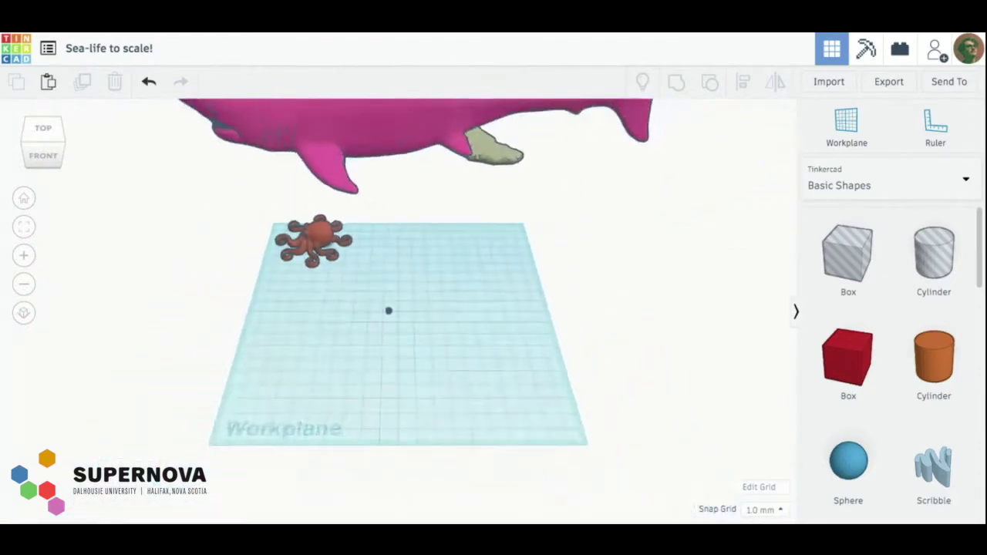
scroll(333, 239, "down", 3)
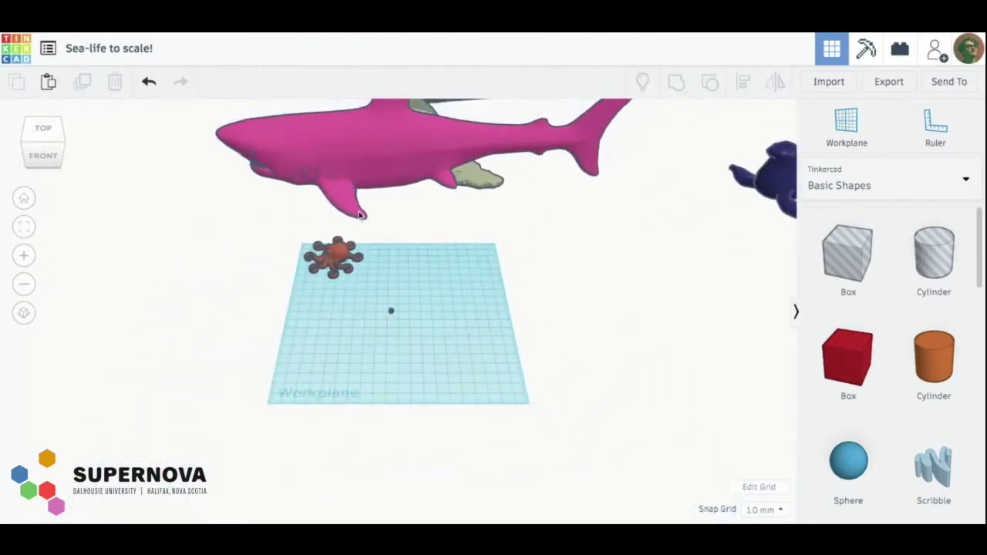
scroll(360, 215, "down", 4)
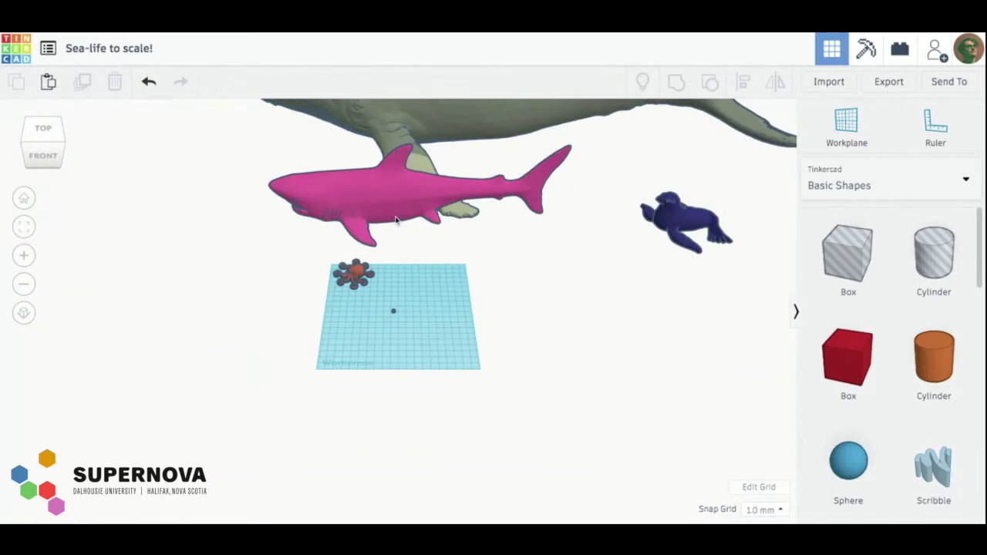
scroll(395, 222, "down", 4)
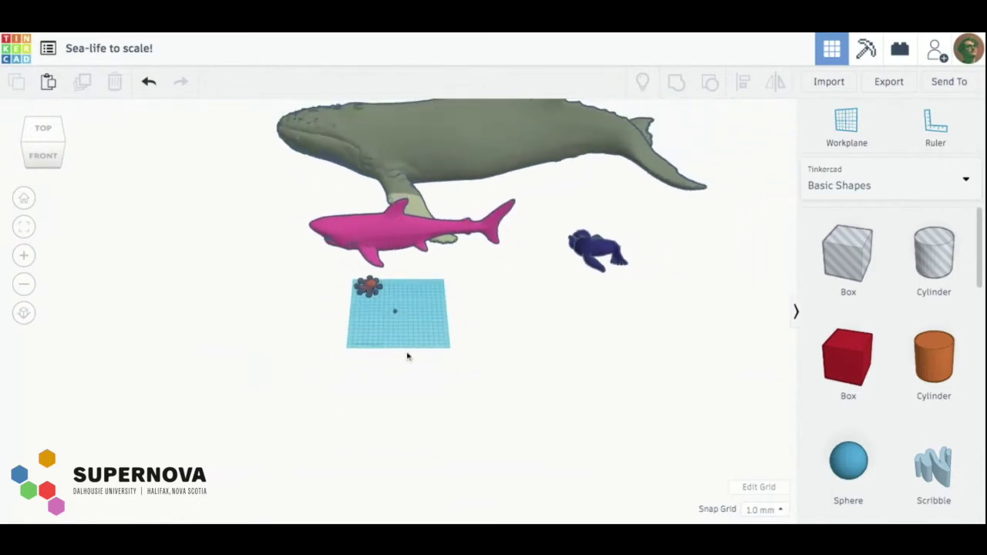
scroll(408, 356, "down", 2)
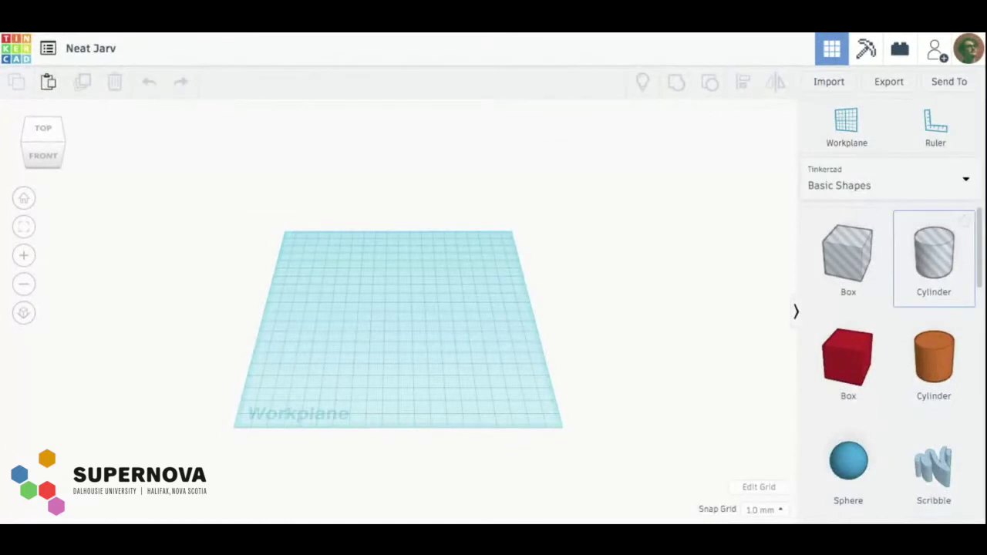
- Look through the Basic Shapes library in the new empty design
scroll(934, 254, "down", 4)
scroll(934, 259, "down", 5)
scroll(934, 259, "up", 10)
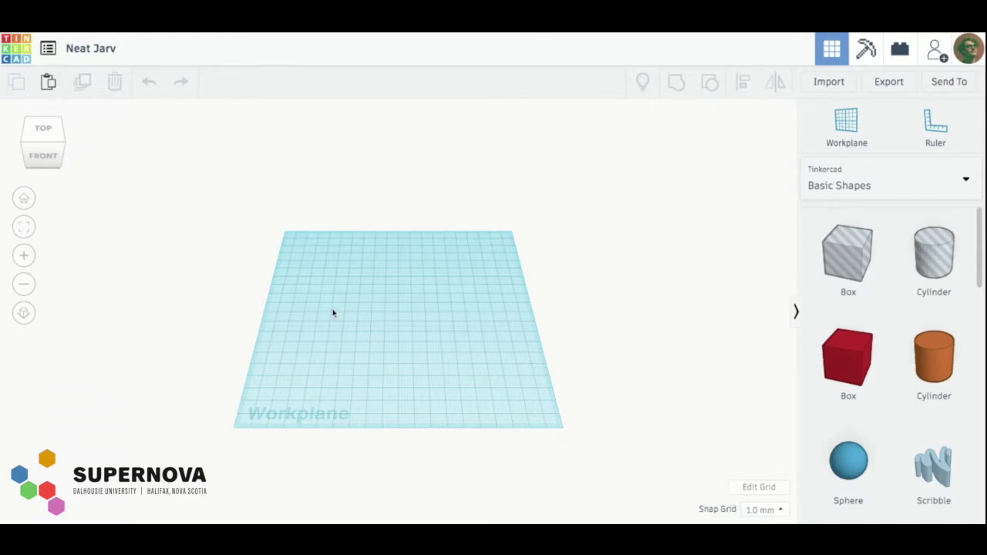
- Paste the brown round dish into the empty design and place it over the workplane's back-left area
key("super+v")
mouse_move(425, 373)
left_mouse_down()
mouse_move(300, 253)
mouse_move(423, 379)
left_mouse_up()
left_click(525, 269)
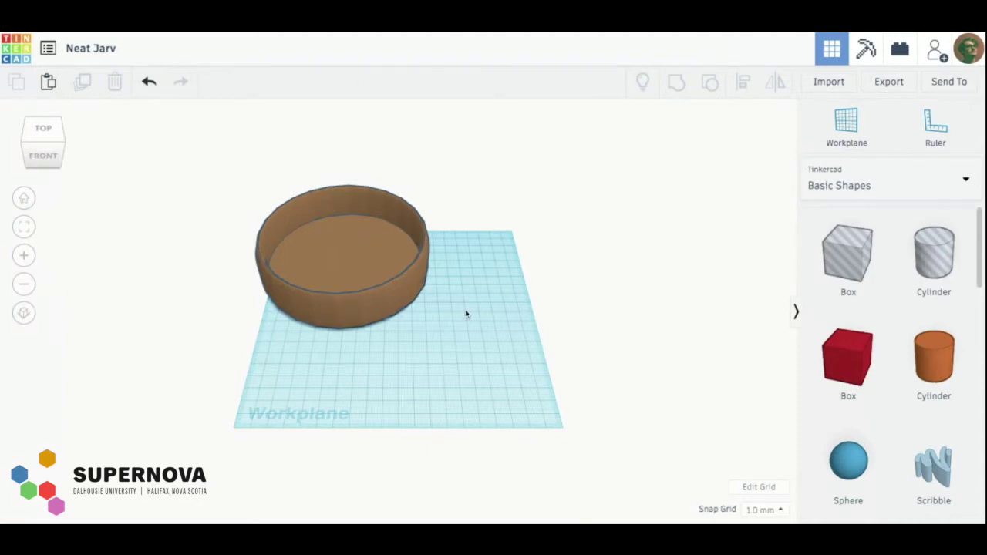
- Paste the dark blue folded shape and place it on the workplane to the right of the brown dish
key("ctrl+v")
left_click(418, 249)
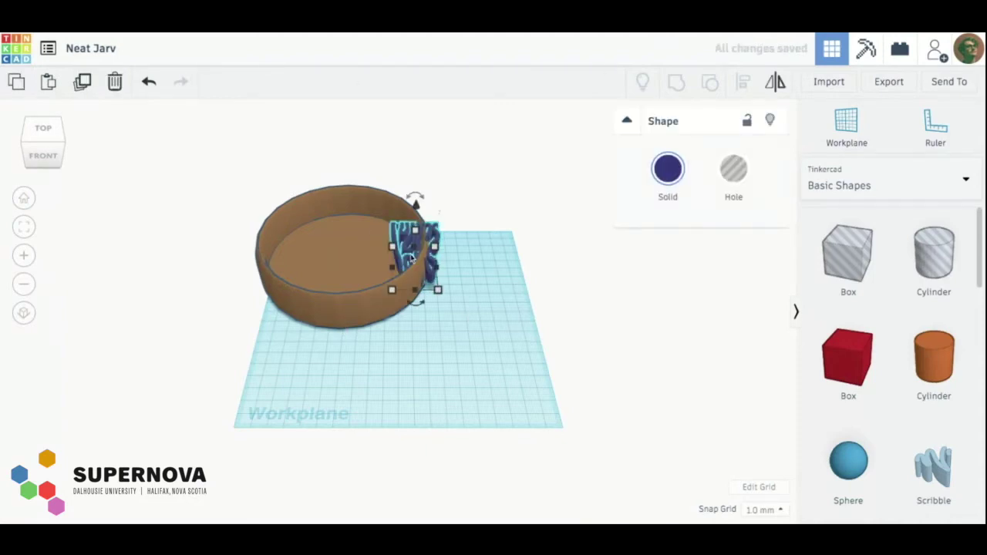
left_click_drag(410, 255, 422, 255)
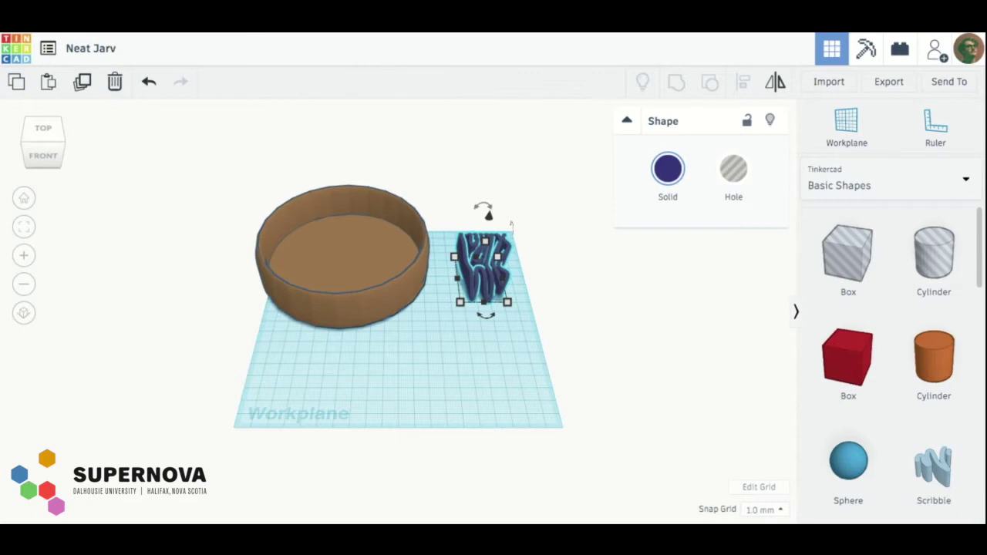
left_click(439, 383)
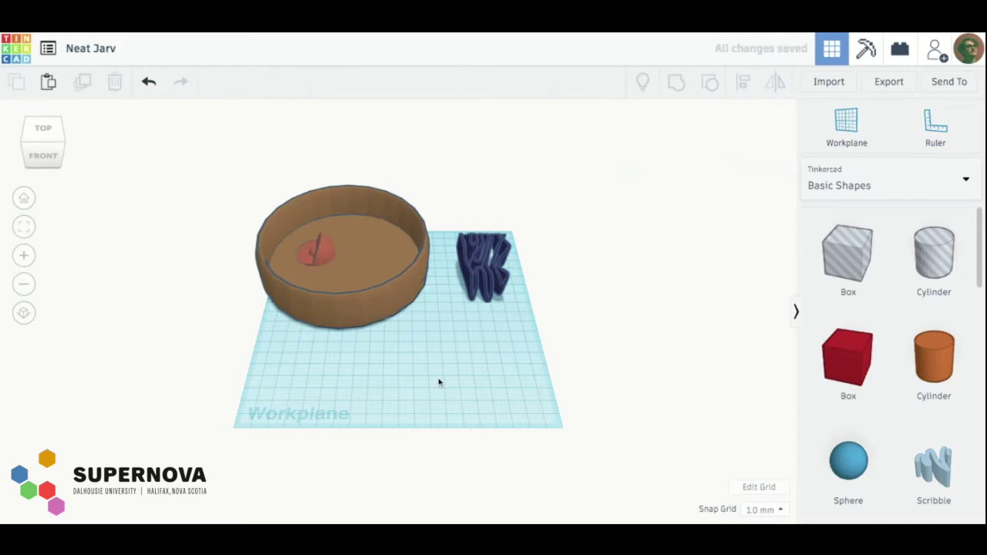
- Move the red cut-open sphere out of the brown dish to the workplane's left edge, in front of the dish
left_click(316, 250)
left_click_drag(316, 250, 309, 265)
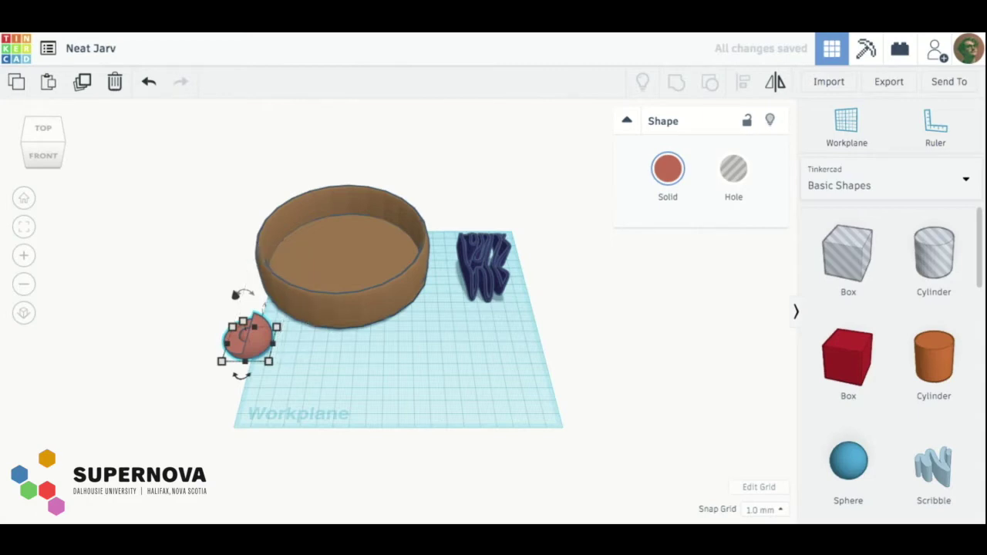
left_click(448, 351)
- Paste two purple pieces into the design, one beside the dark blue folded shape and one over it
key("ctrl+v")
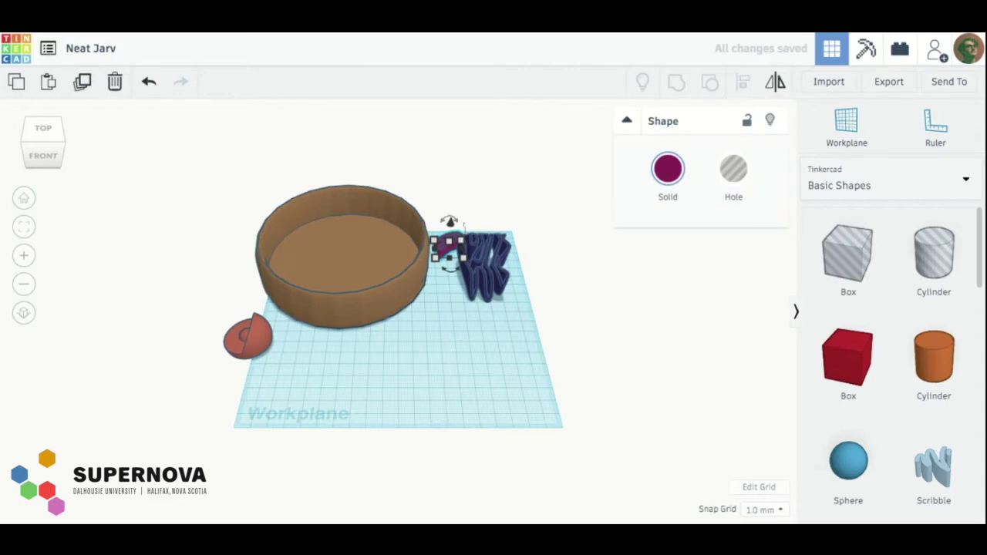
left_click(507, 347)
key("ctrl+v")
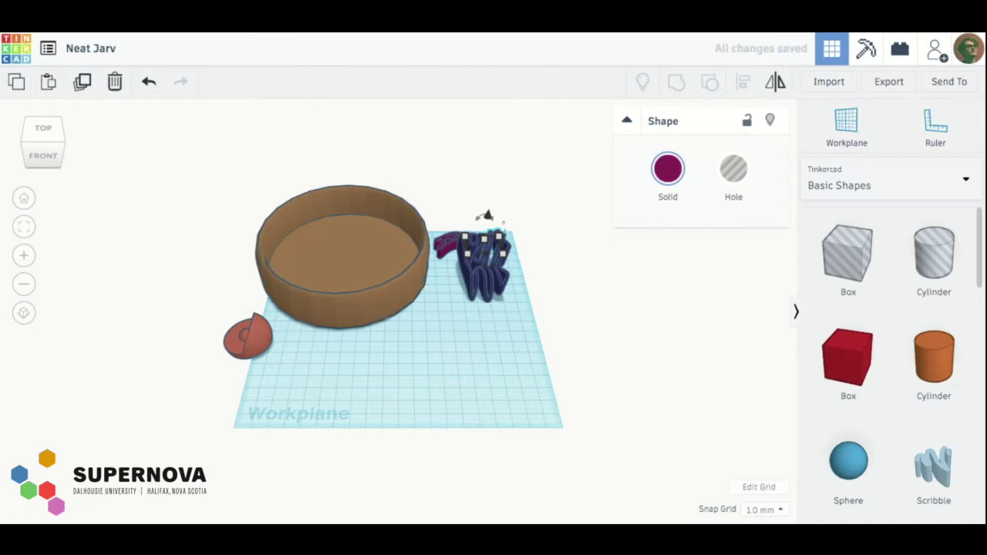
- Add the long curved purple piece to the design and move it to the workplane's front-right corner
left_click(458, 366)
left_click(524, 272)
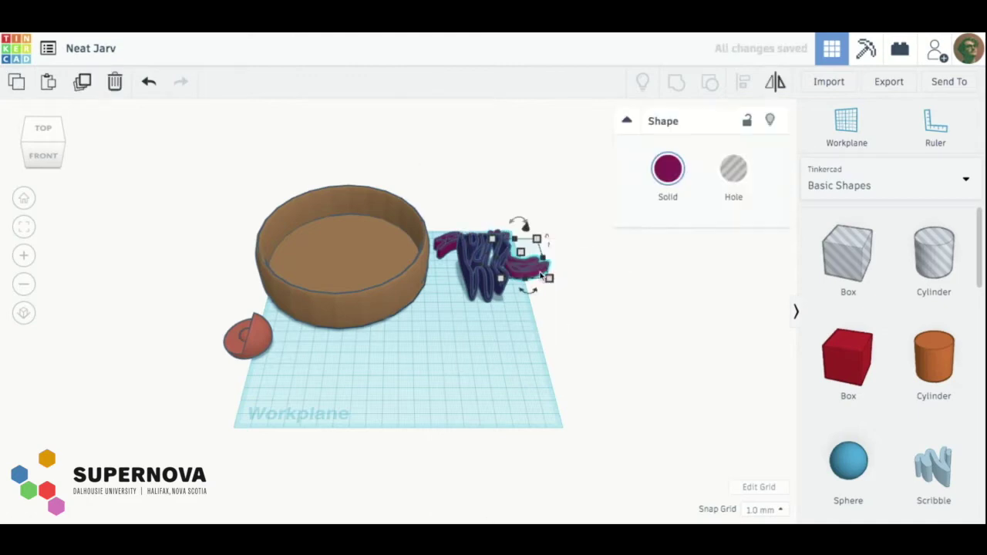
left_click_drag(523, 272, 515, 398)
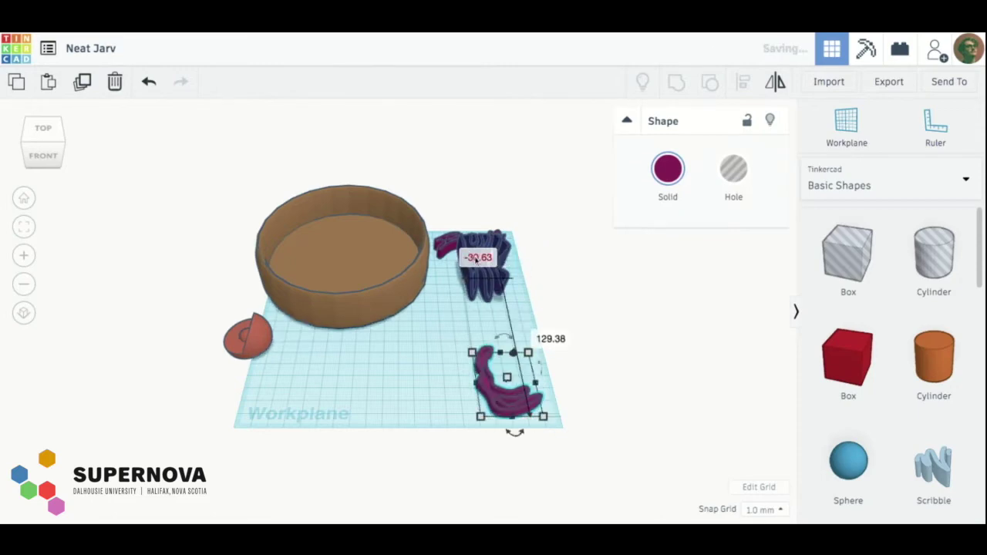
left_click(478, 259)
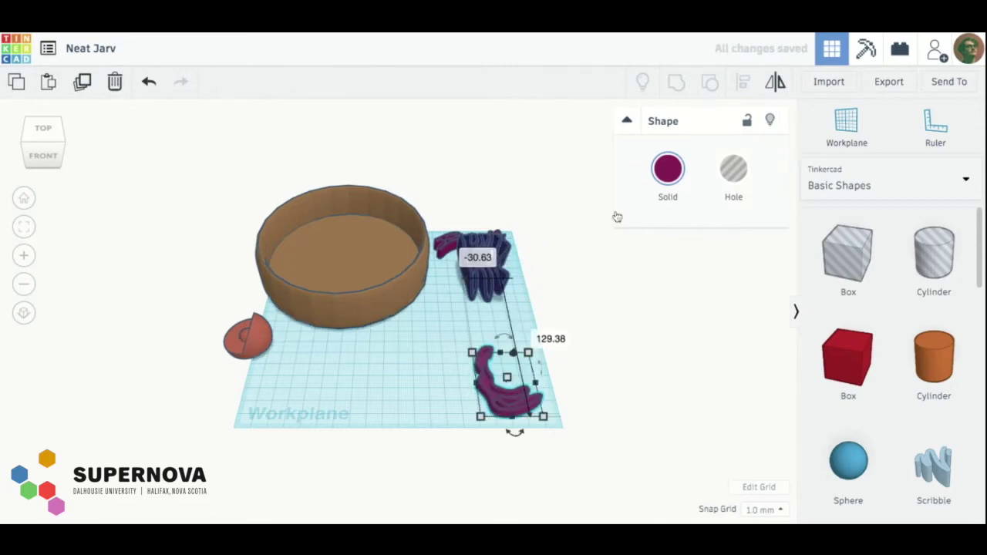
left_click(560, 282)
- Move the dark blue folded shape in front of the brown dish and gather the two smaller purple pieces beside the long curved one
left_click_drag(486, 254, 377, 358)
left_click(483, 242)
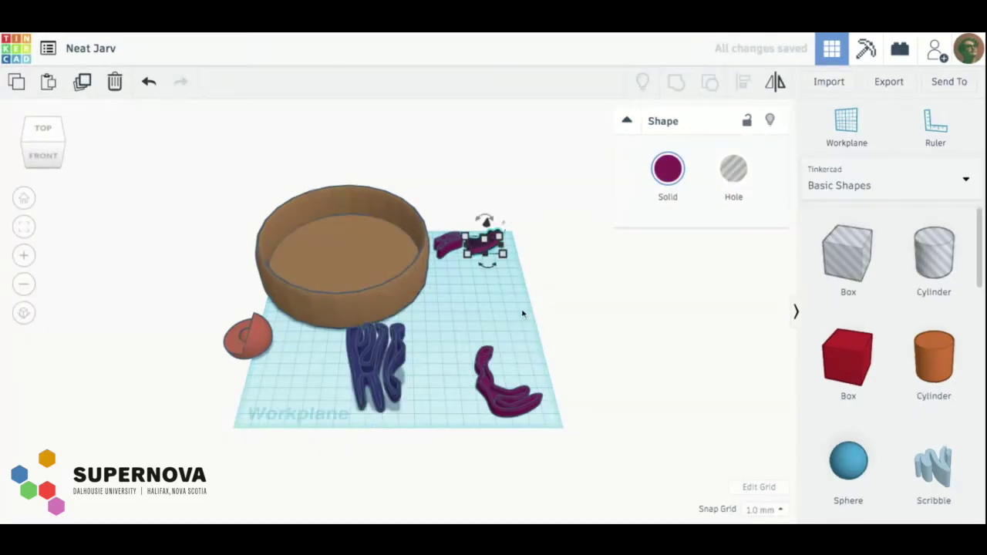
left_click(611, 322)
left_click_drag(484, 251, 564, 375)
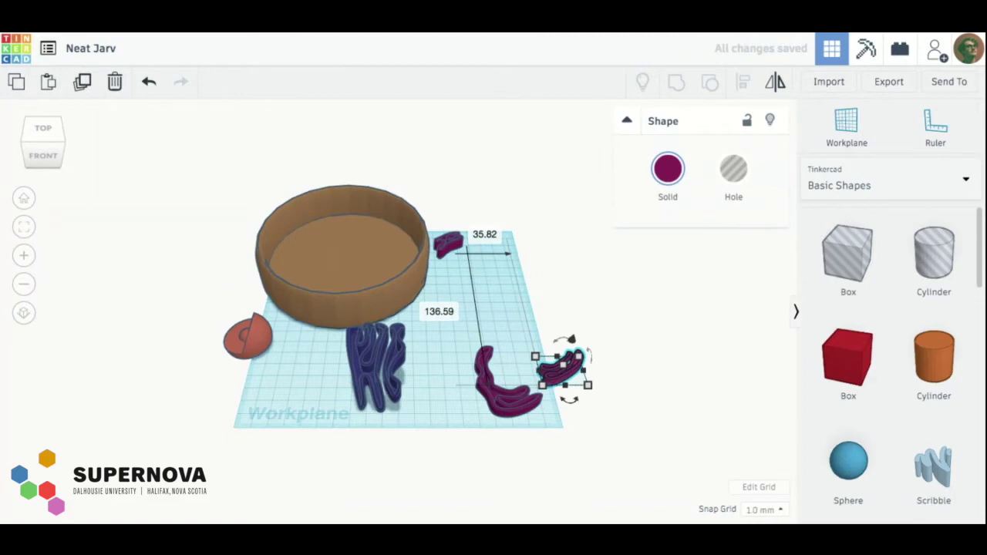
left_click_drag(452, 247, 473, 279)
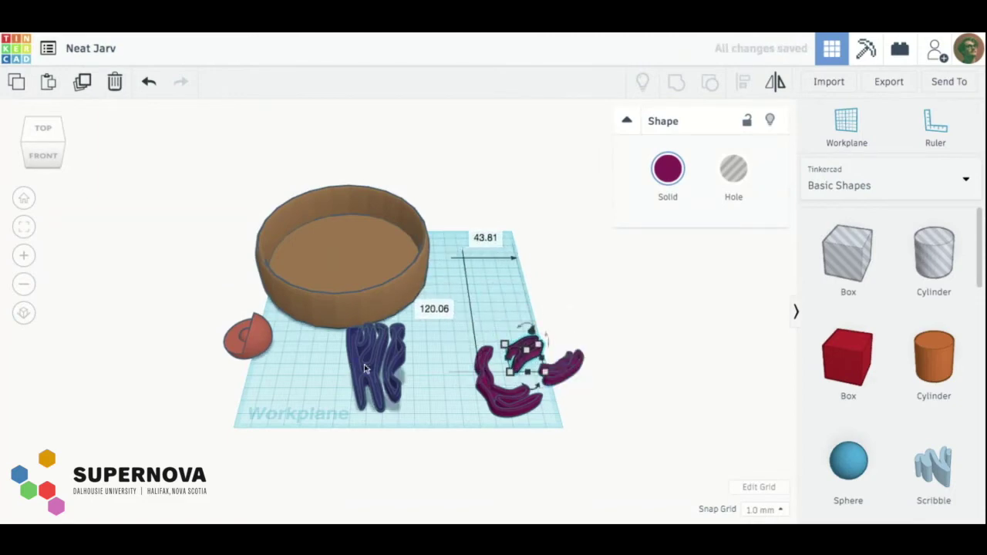
- Move the dark blue folded shape back beside the brown dish and place the red cut-open sphere at the workplane's back-right edge
left_click_drag(364, 368, 458, 263)
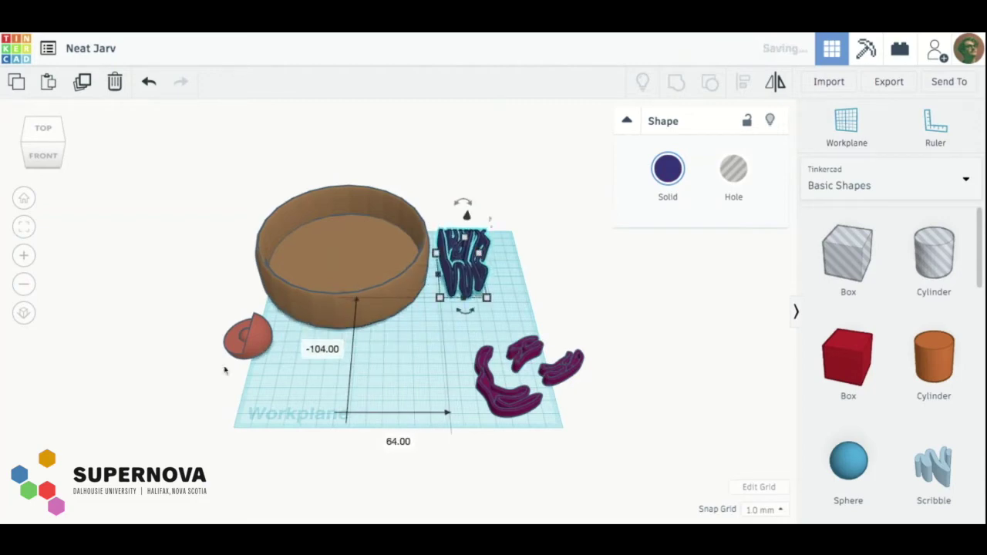
left_click_drag(256, 334, 527, 252)
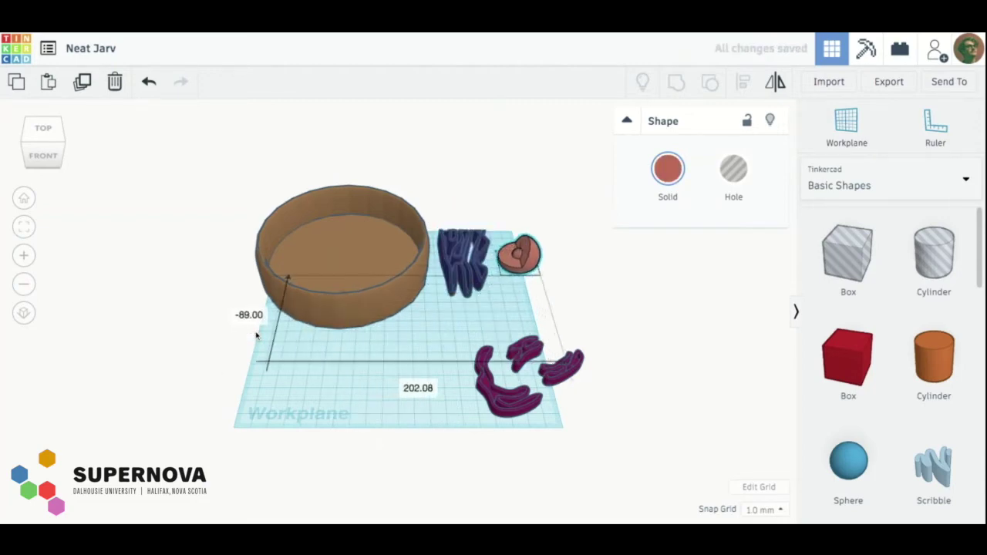
left_click(652, 341)
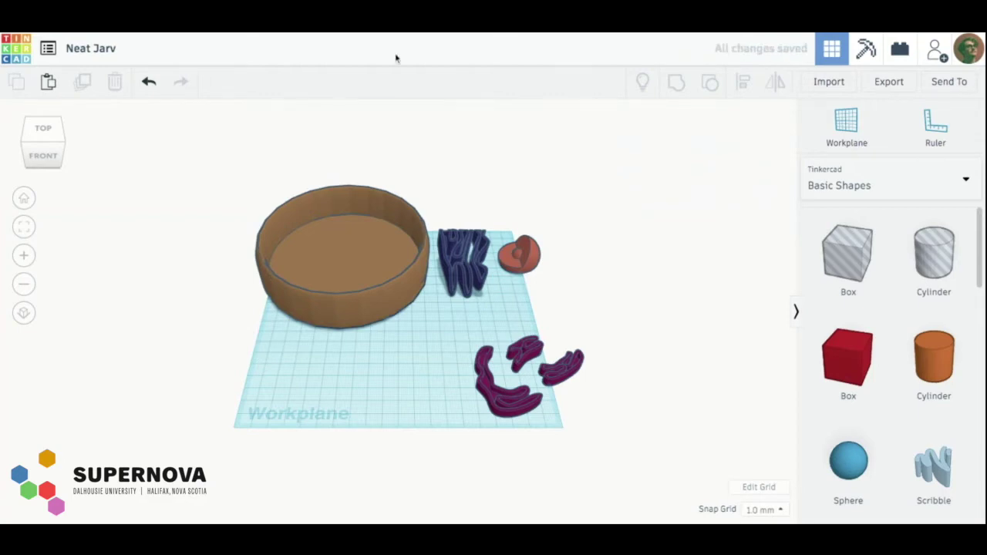
- Paste the orange oval piece and the green oval piece, placing both on the workplane in front of the brown dish
key("ctrl+v")
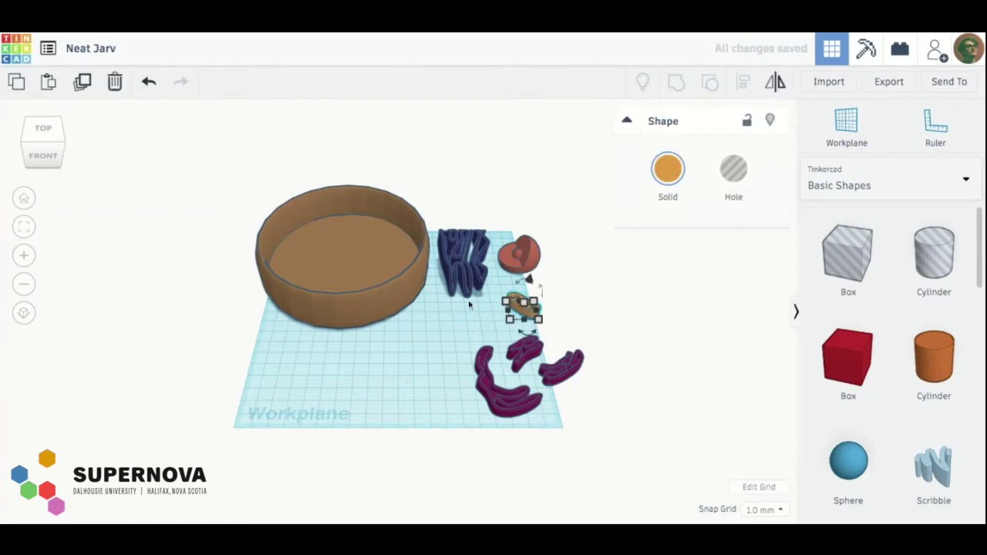
left_click_drag(518, 309, 414, 338)
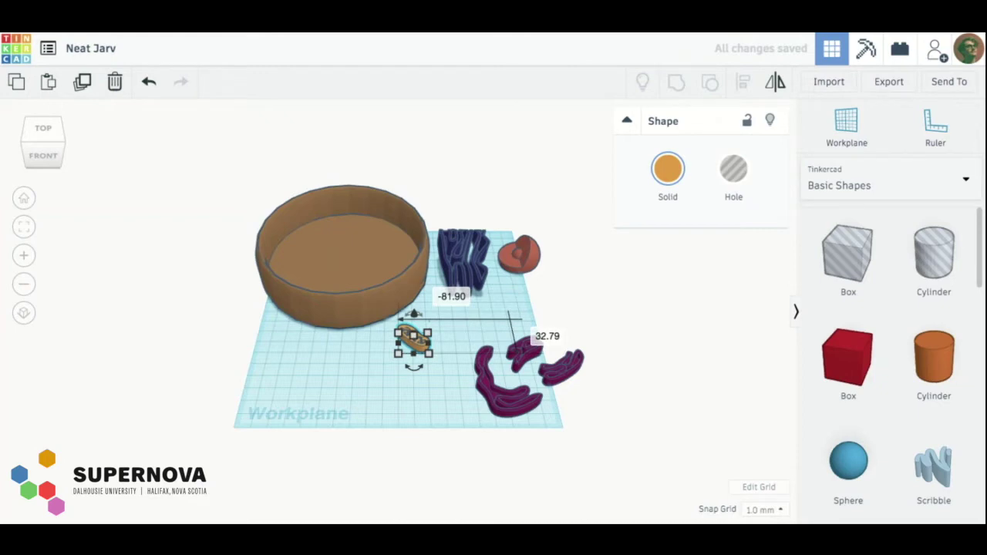
left_click(326, 397)
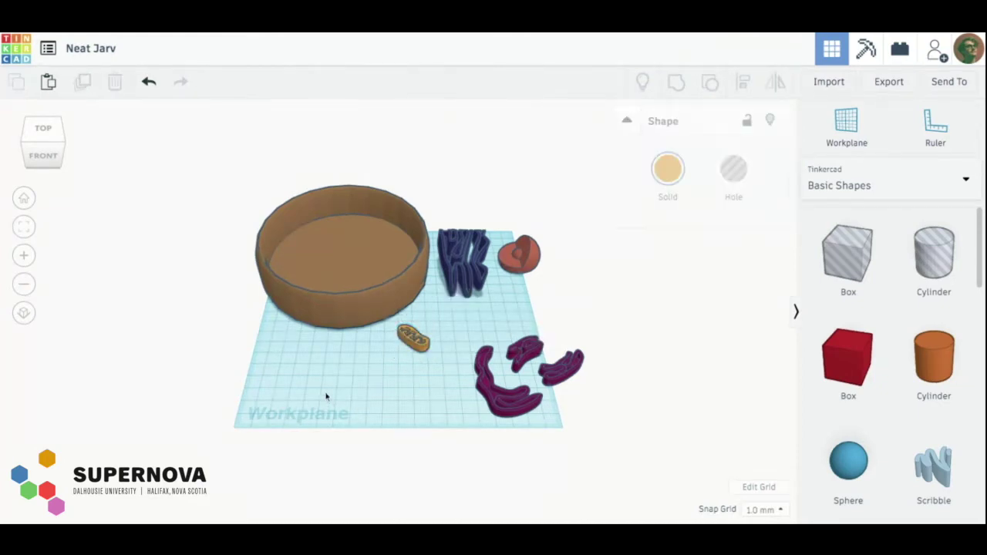
left_click(530, 358)
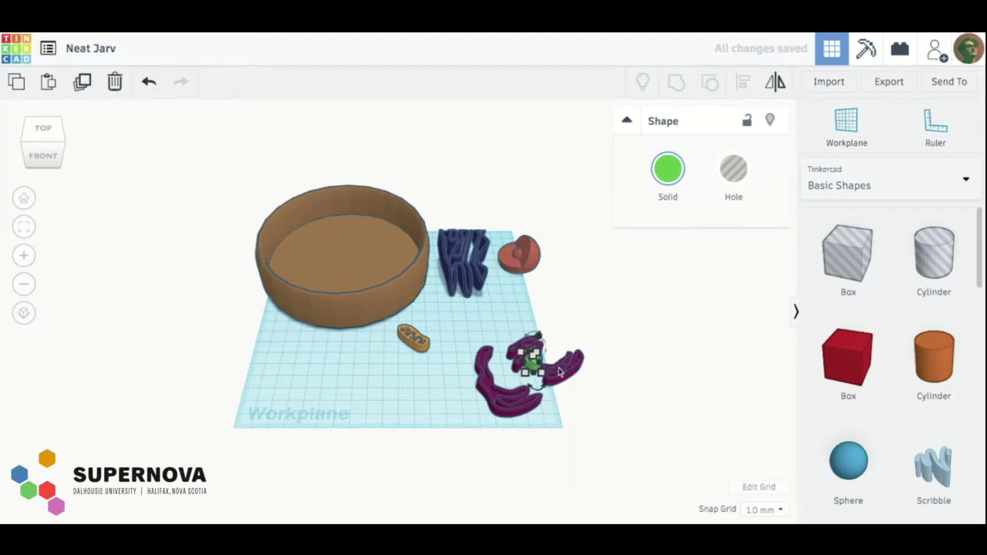
left_click_drag(532, 370, 318, 381)
left_click(758, 348)
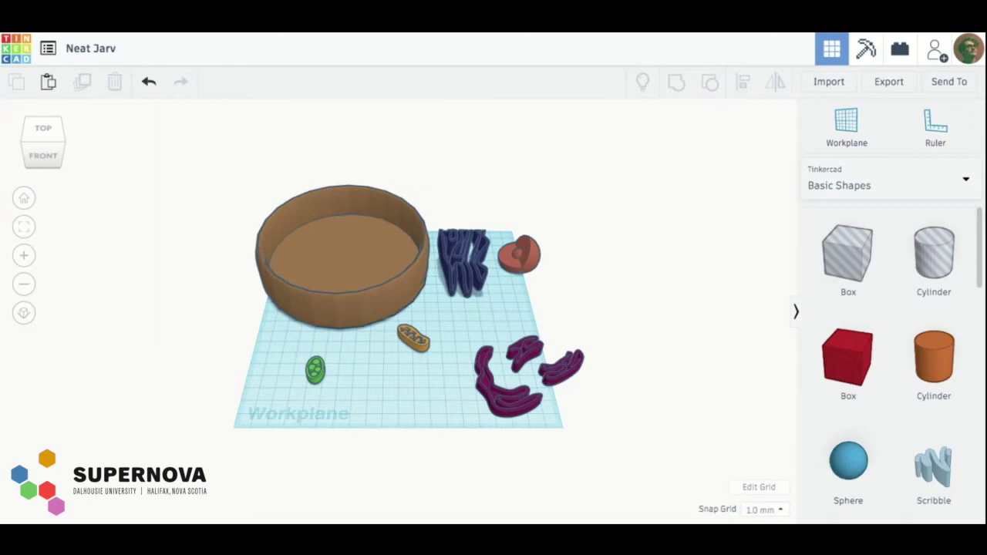
- Shift the brown dish to the workplane's back centre and line up the green, dark blue and orange pieces in front of it
left_click(383, 280)
left_click_drag(383, 280, 383, 278)
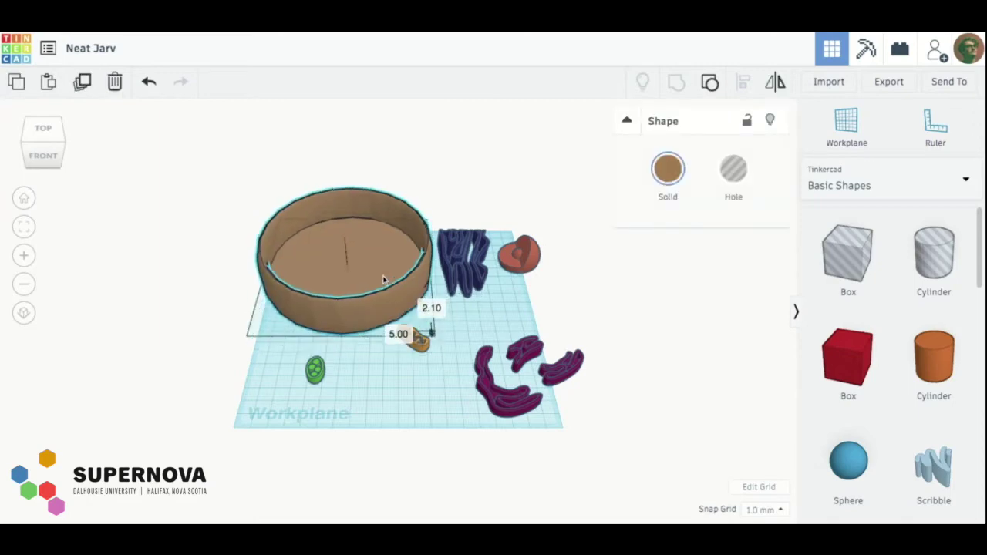
left_click(344, 523)
scroll(378, 447, "up", 3)
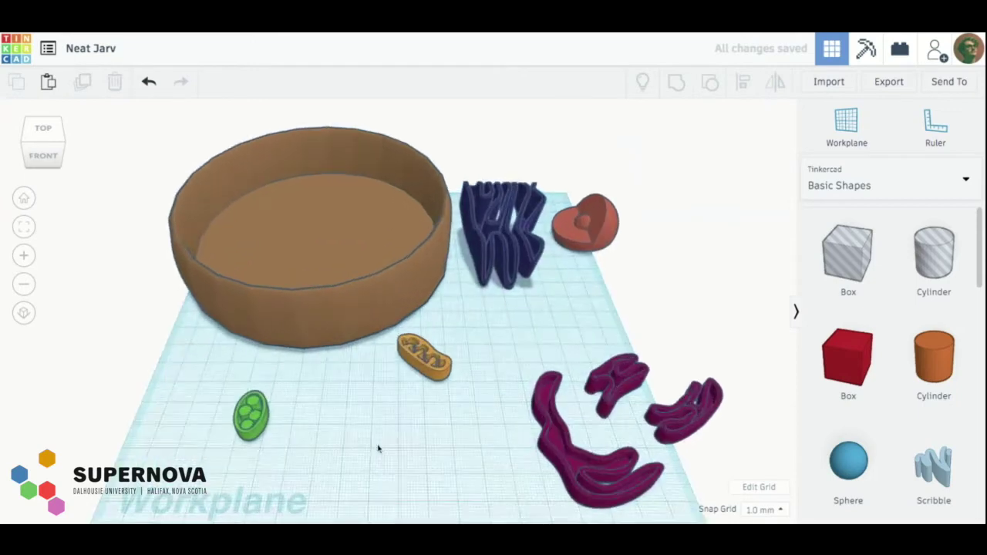
left_click_drag(254, 417, 204, 445)
left_click_drag(421, 361, 387, 459)
left_click_drag(496, 210, 278, 430)
left_click(264, 366)
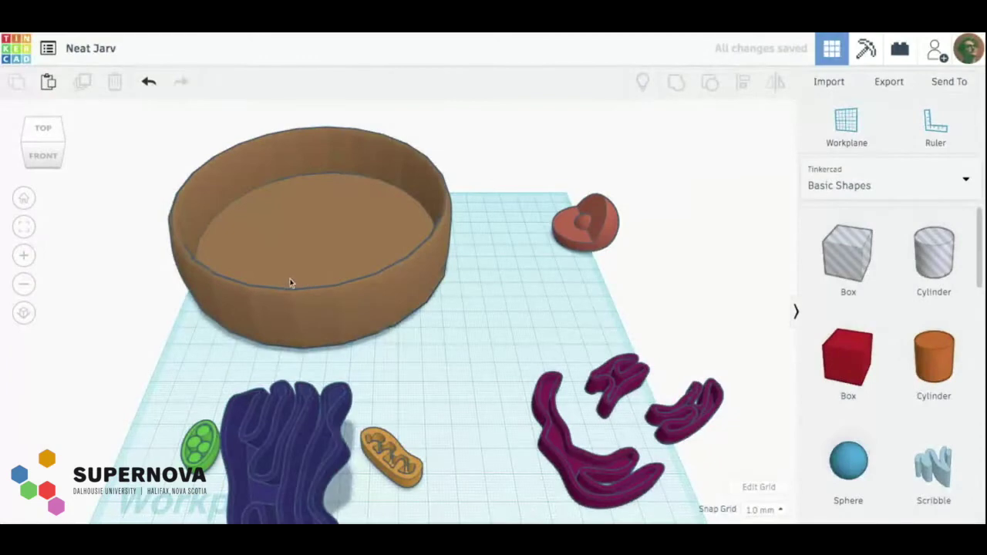
left_click_drag(285, 278, 351, 291)
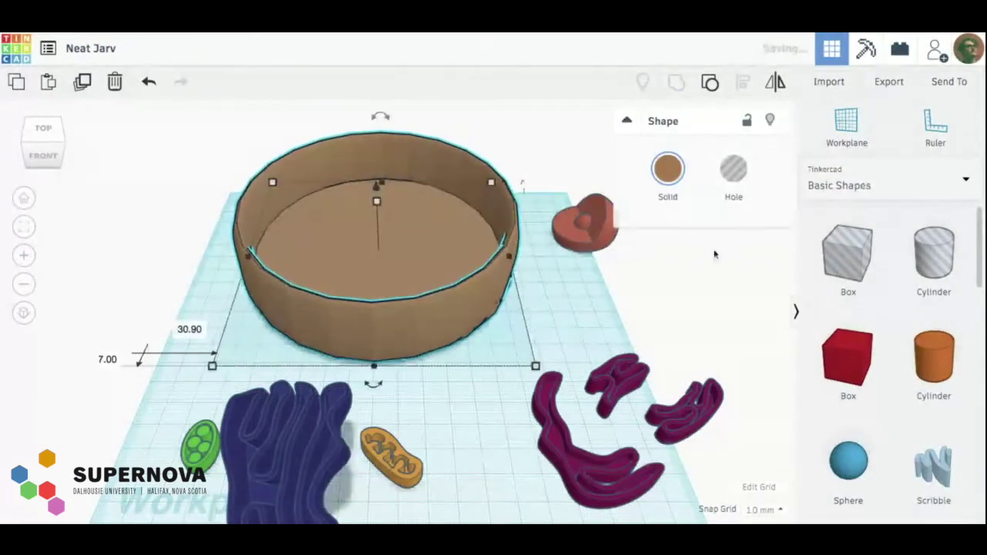
- Move the red cut-open sphere about 132 mm left into the brown dish
left_click(585, 222)
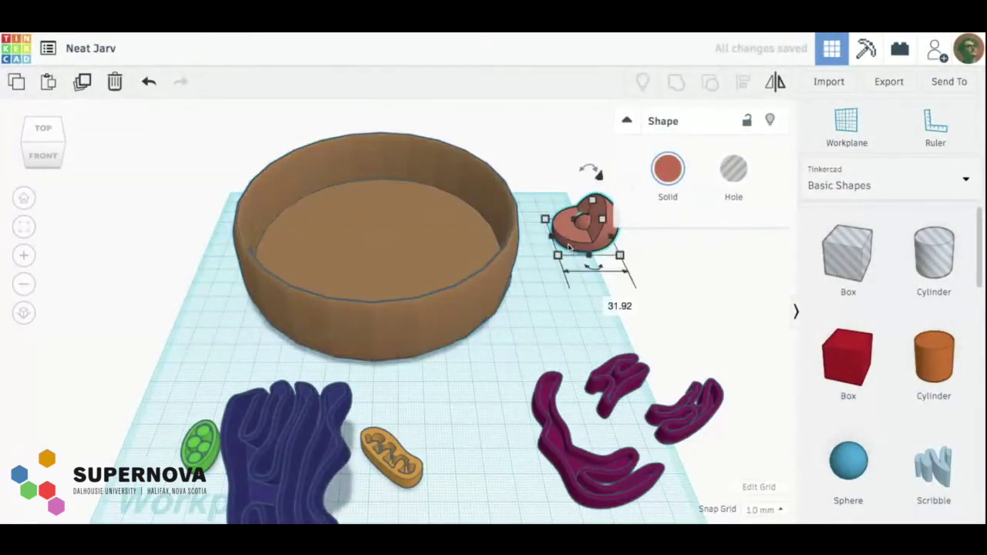
left_click_drag(572, 243, 359, 246)
key("Left")
key("Left")
key("Left")
key("Left")
key("Left")
key("Left")
key("Left")
key("Left")
key("Left")
key("Left")
key("Left")
key("Left")
key("Left")
key("Left")
key("Left")
key("Left")
key("Left")
key("Up")
key("Up")
key("Up")
key("Up")
key("Up")
key("Up")
key("Up")
key("Up")
key("Up")
key("Up")
key("Up")
key("Up")
key("Up")
key("Up")
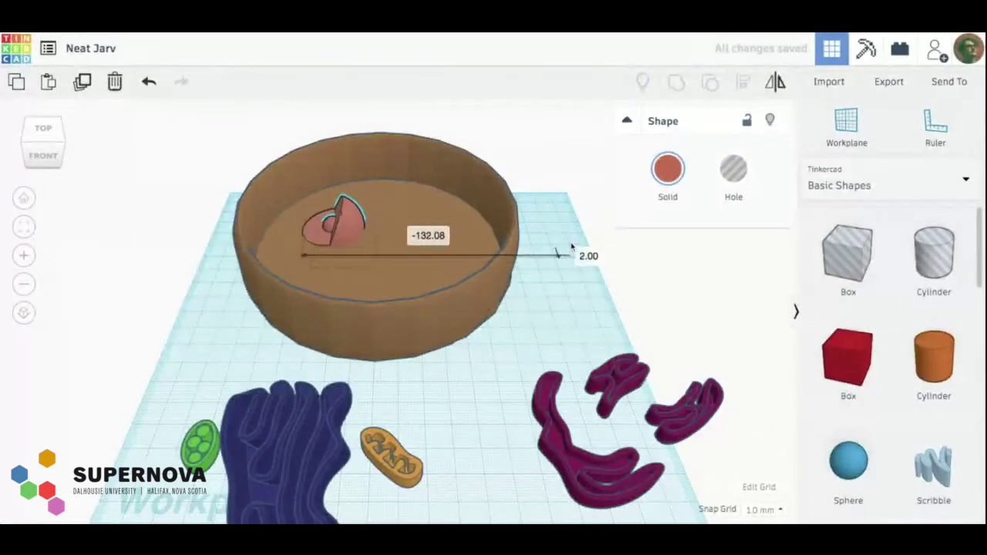
- Move the red cut-open sphere and the three purple pieces off the workplane to its right side
left_click_drag(339, 197, 688, 246)
left_click_drag(622, 388, 590, 165)
left_click_drag(695, 414, 731, 351)
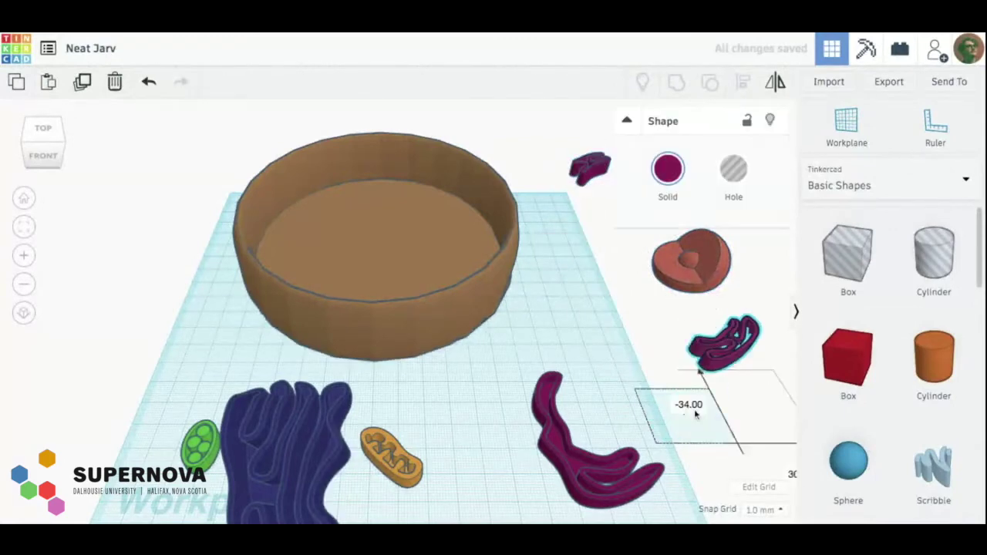
mouse_move(589, 461)
left_mouse_down()
mouse_move(745, 419)
mouse_move(591, 458)
left_mouse_up()
scroll(355, 410, "down", 6)
scroll(371, 375, "up", 6)
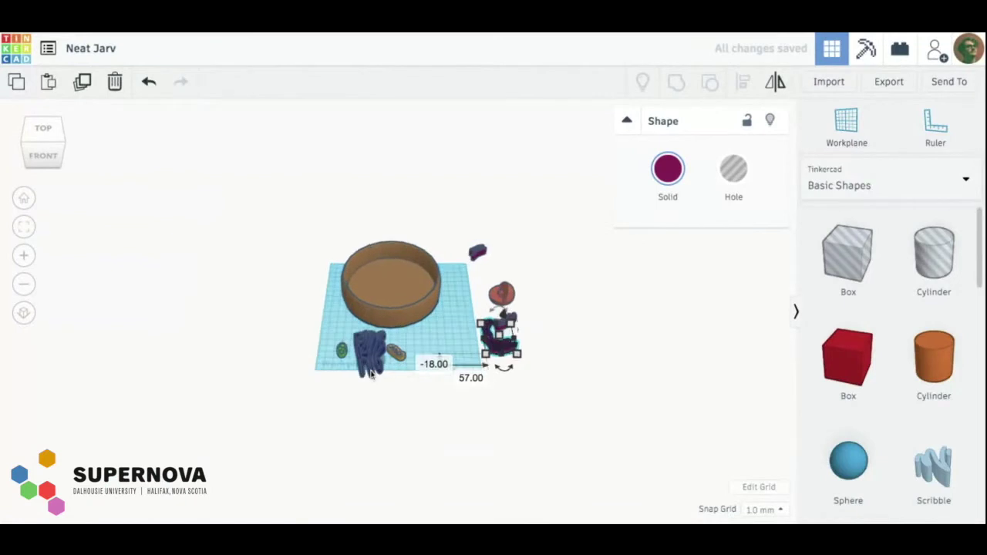
- Move the dark blue folded shape, the orange oval and the green oval off the workplane to its left side
left_click_drag(323, 406, 125, 298)
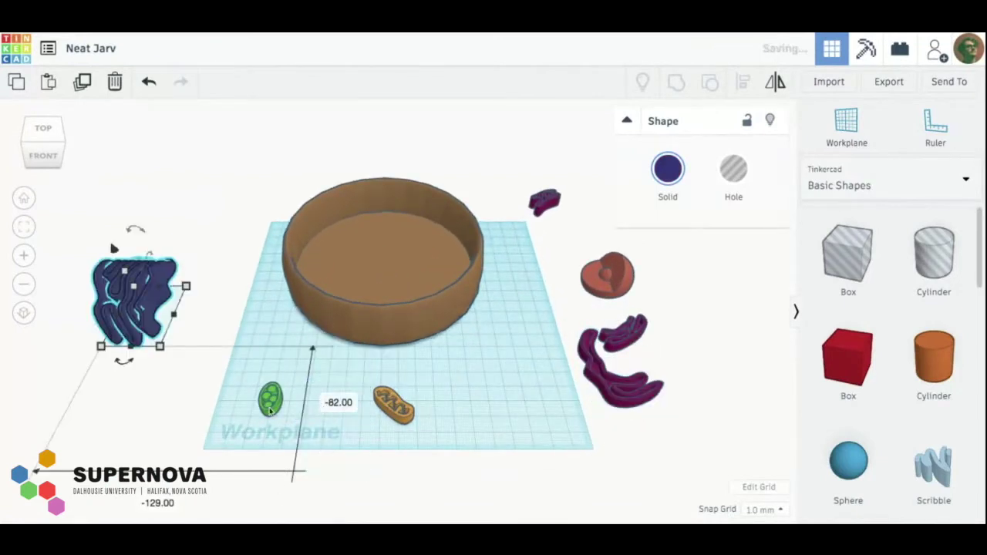
left_click_drag(381, 408, 183, 192)
left_click(402, 441)
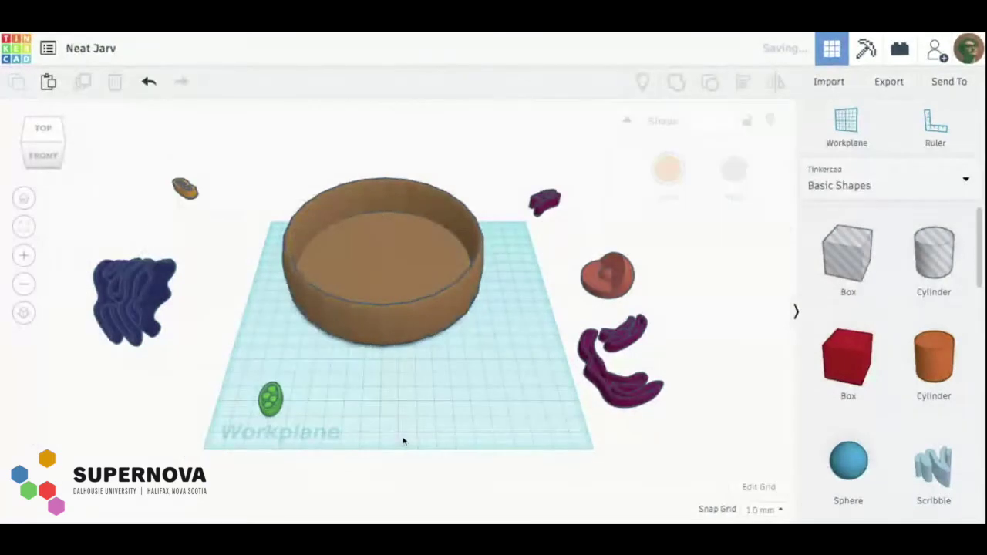
left_click_drag(270, 399, 171, 228)
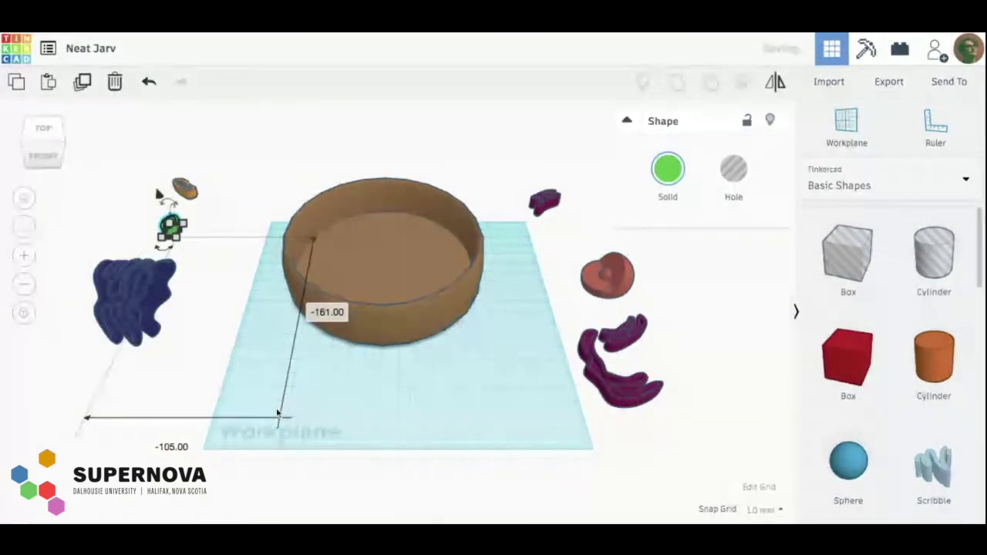
left_click_drag(155, 185, 156, 187)
- Shift the brown dish to the workplane's left side and enlarge its footprint to about 185 by 181 mm
left_click(381, 242)
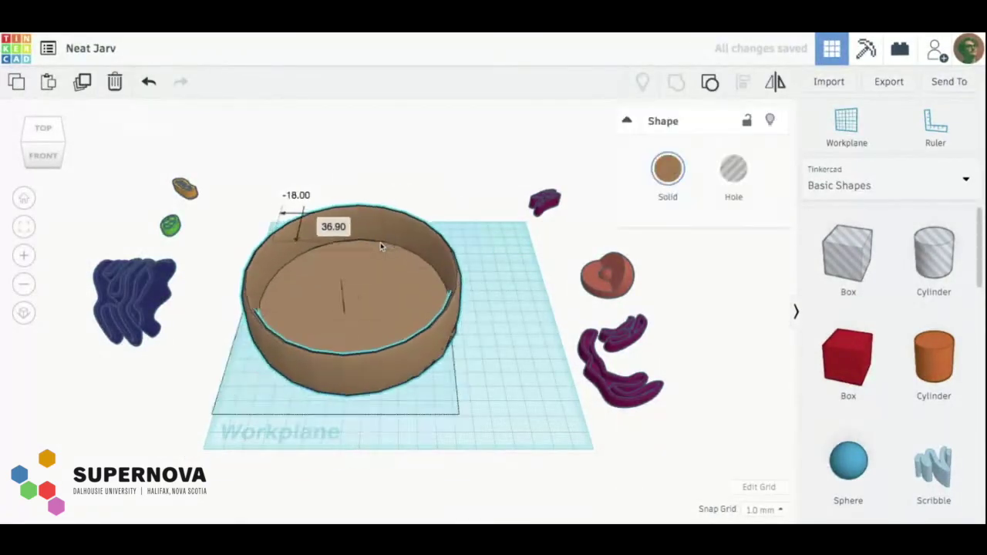
mouse_move(380, 243)
left_mouse_down()
mouse_move(370, 234)
mouse_move(384, 223)
left_mouse_up()
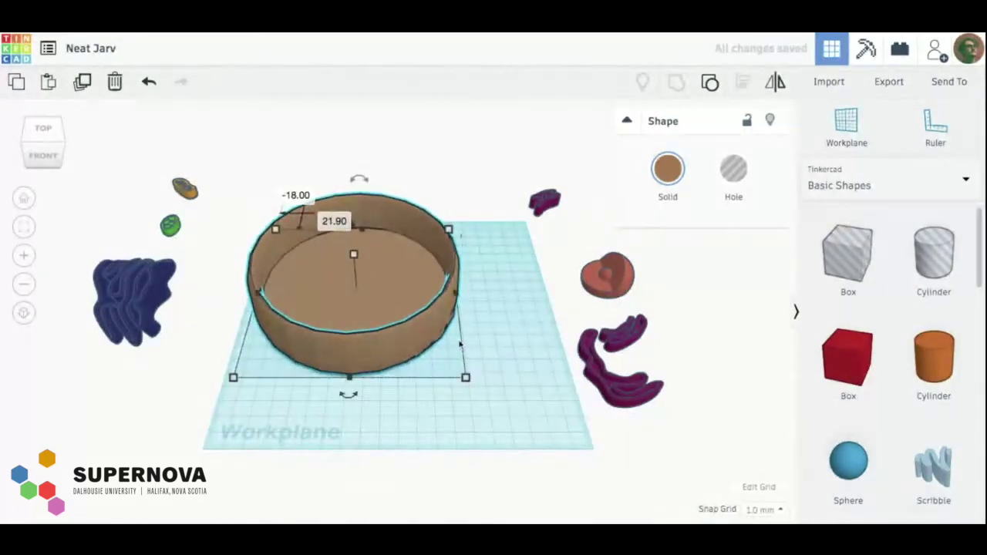
left_click_drag(466, 378, 569, 434)
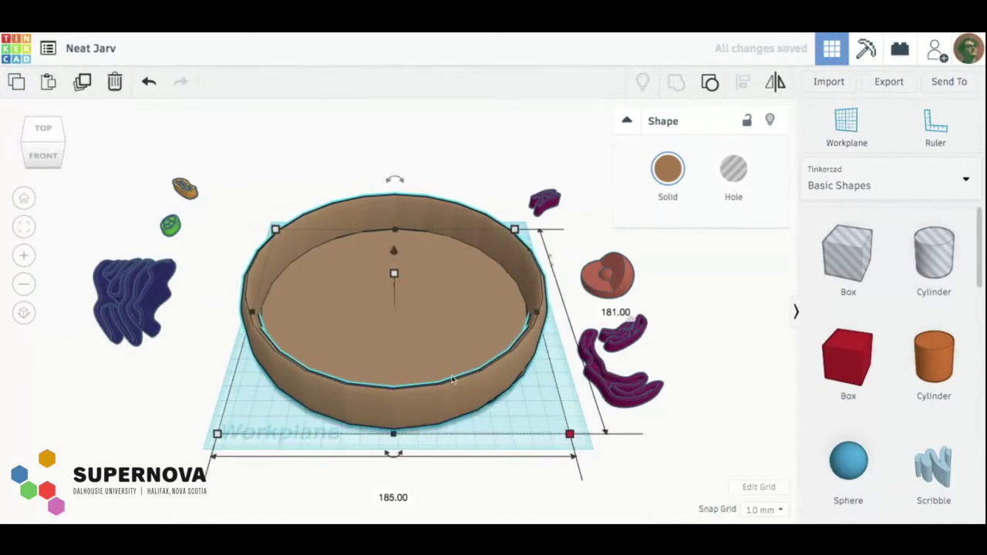
left_click(664, 432)
- Center the enlarged brown dish on the workplane, checking its position from above
left_click_drag(396, 368, 393, 372)
left_click(43, 133)
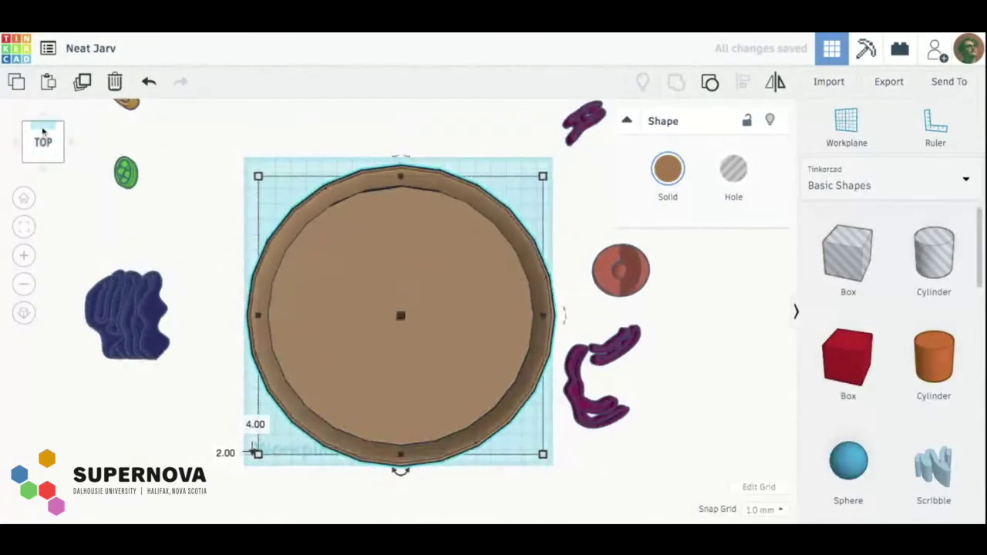
left_click(44, 159)
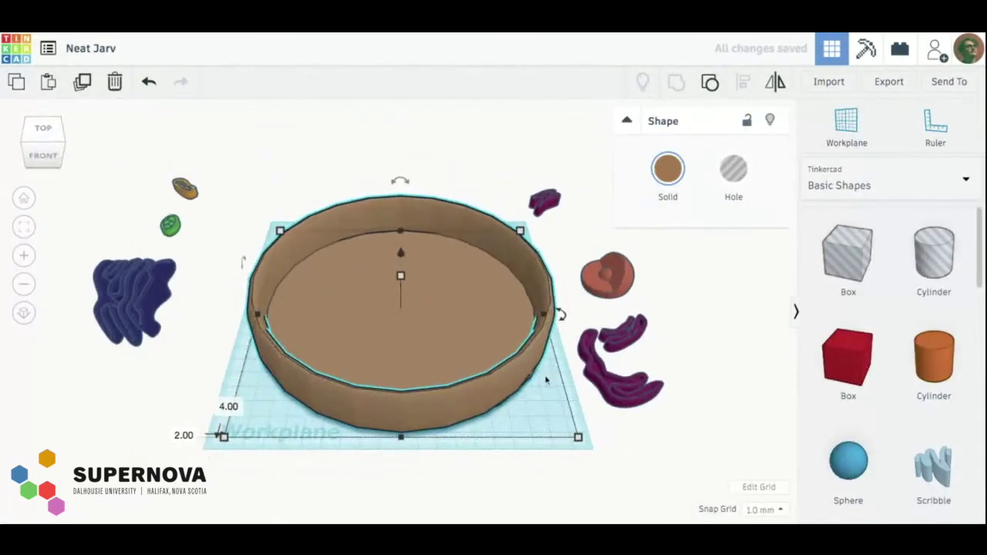
left_click(700, 451)
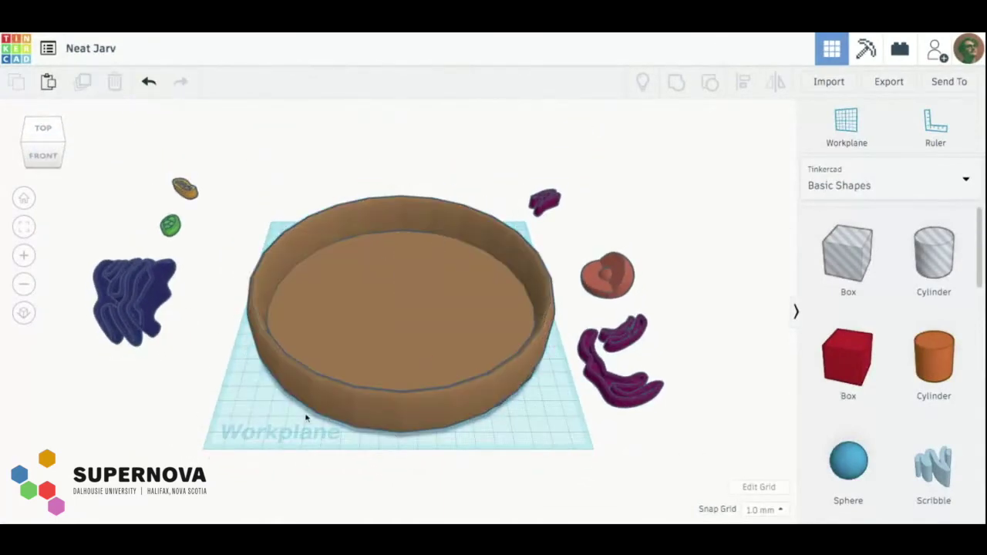
left_click_drag(349, 399, 349, 400)
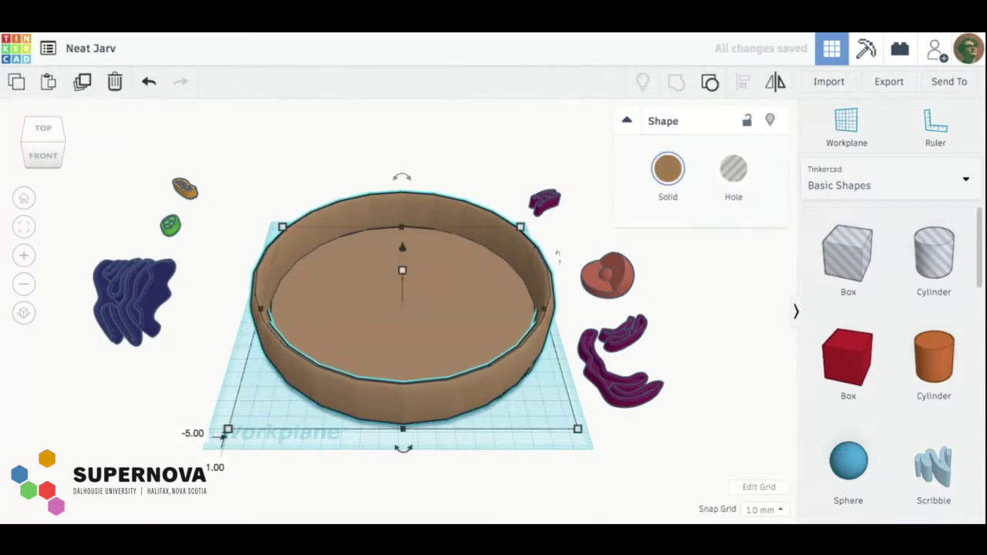
left_click(147, 445)
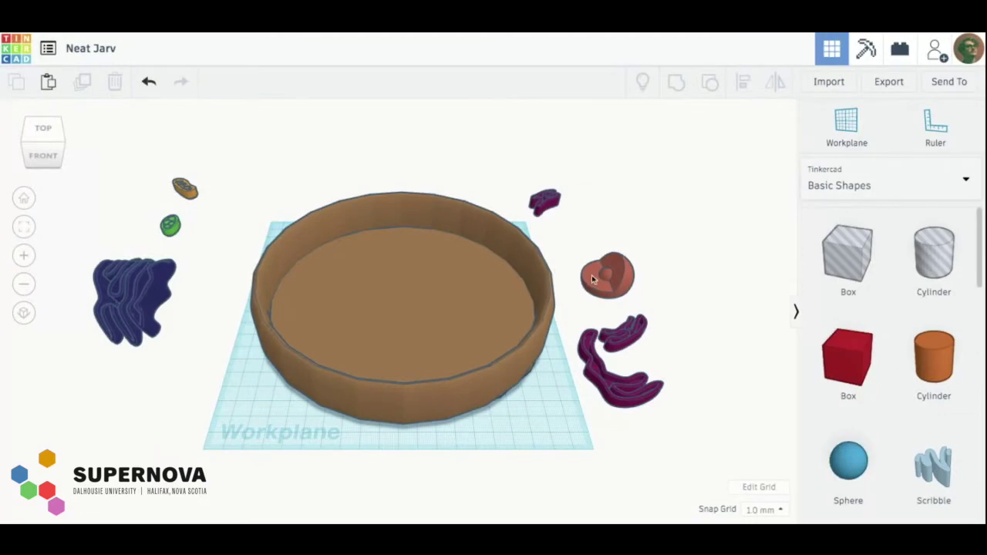
- Place the red cut-open sphere inside the brown dish, slightly behind its centre
left_click_drag(593, 280, 367, 272)
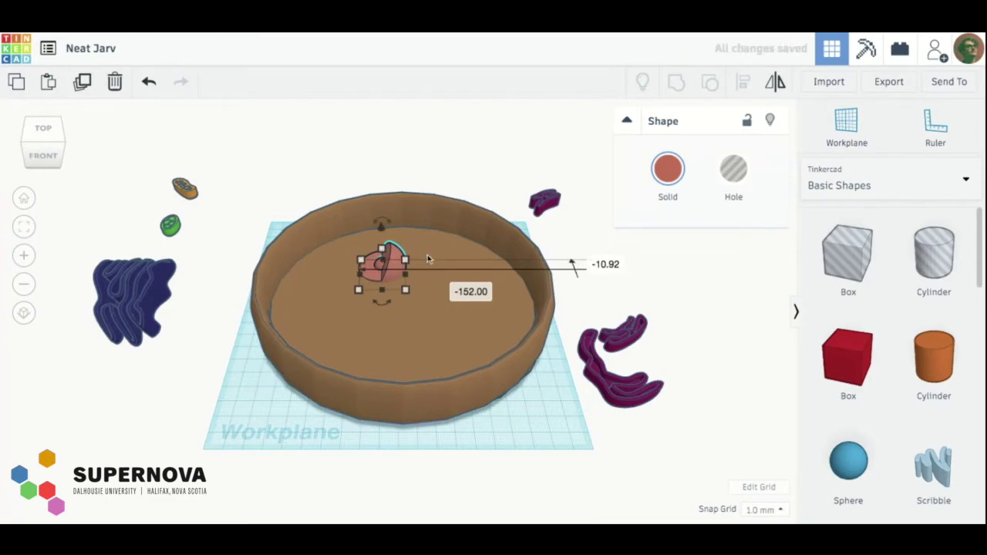
mouse_move(382, 311)
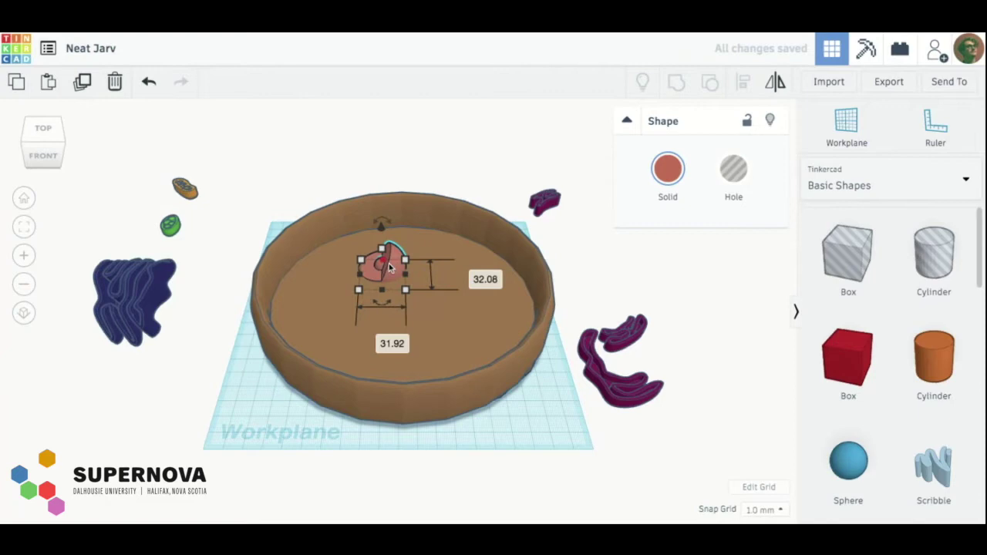
- Resize the red cut-open sphere inside the dish to a footprint of 30 by 36 mm
mouse_move(385, 261)
left_mouse_down()
mouse_move(385, 274)
mouse_move(385, 233)
mouse_move(387, 263)
left_mouse_up()
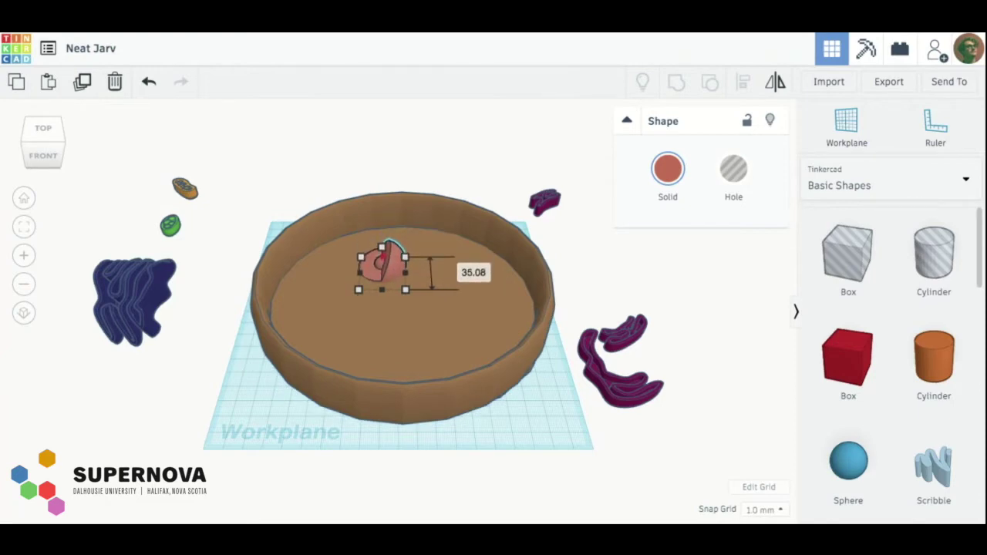
left_click(405, 291)
mouse_move(406, 294)
left_mouse_down()
mouse_move(395, 298)
mouse_move(402, 290)
left_mouse_up()
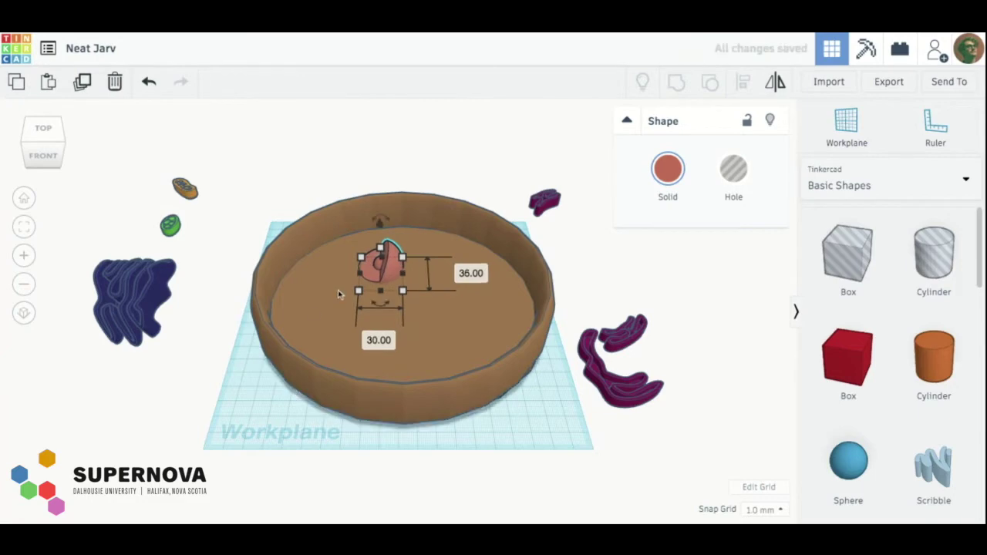
- Rotate the red sphere so its cut face points toward the dish's front, and raise it 7 mm
mouse_move(383, 308)
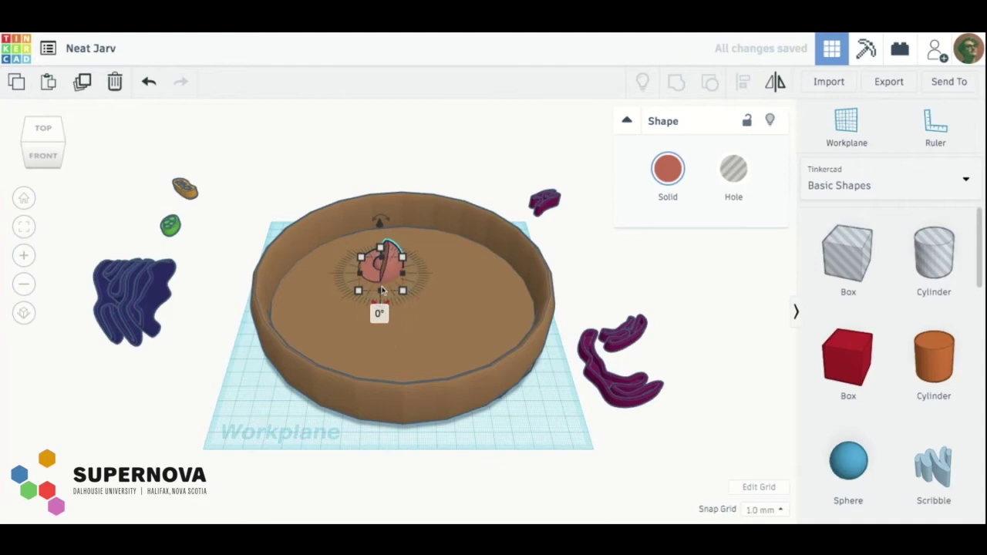
mouse_move(388, 221)
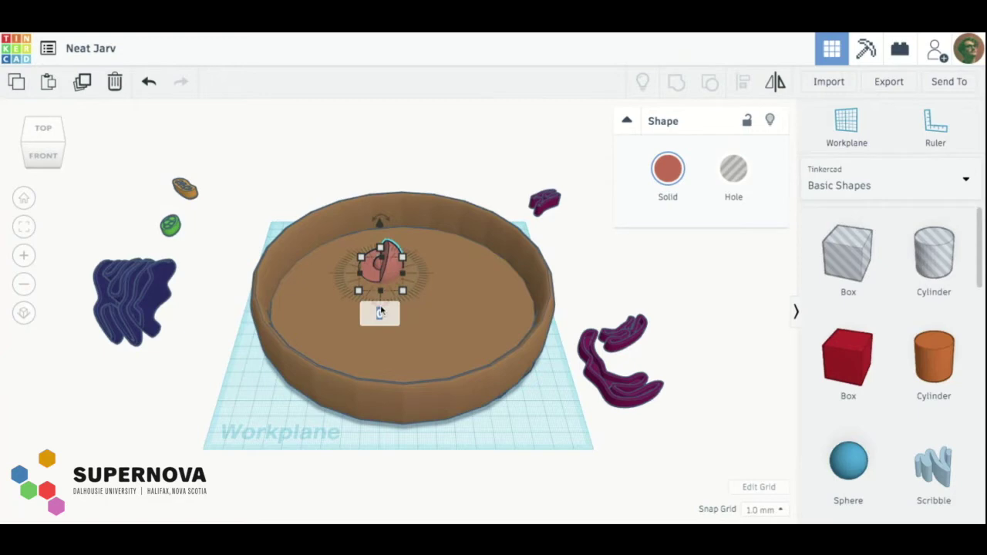
left_click_drag(385, 306, 429, 264)
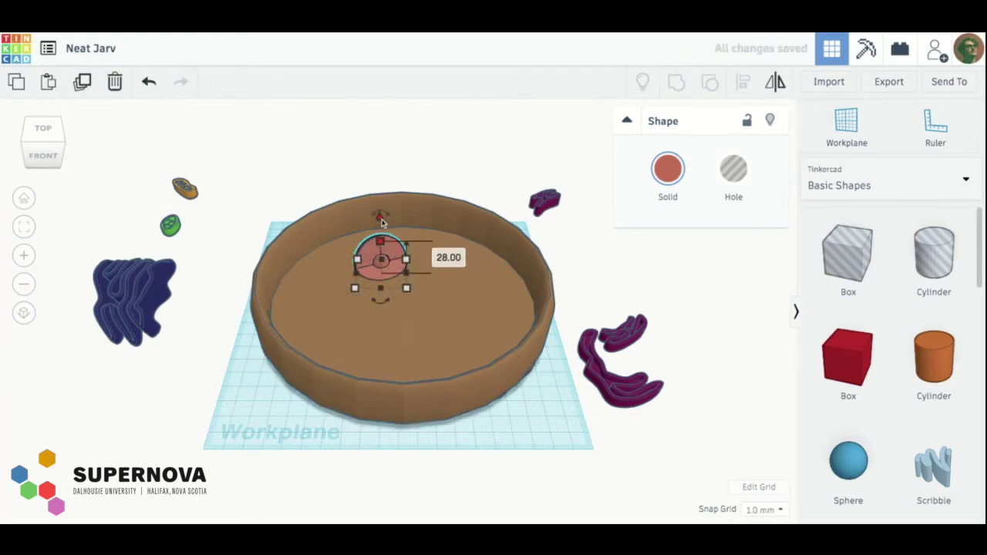
left_click_drag(382, 219, 382, 212)
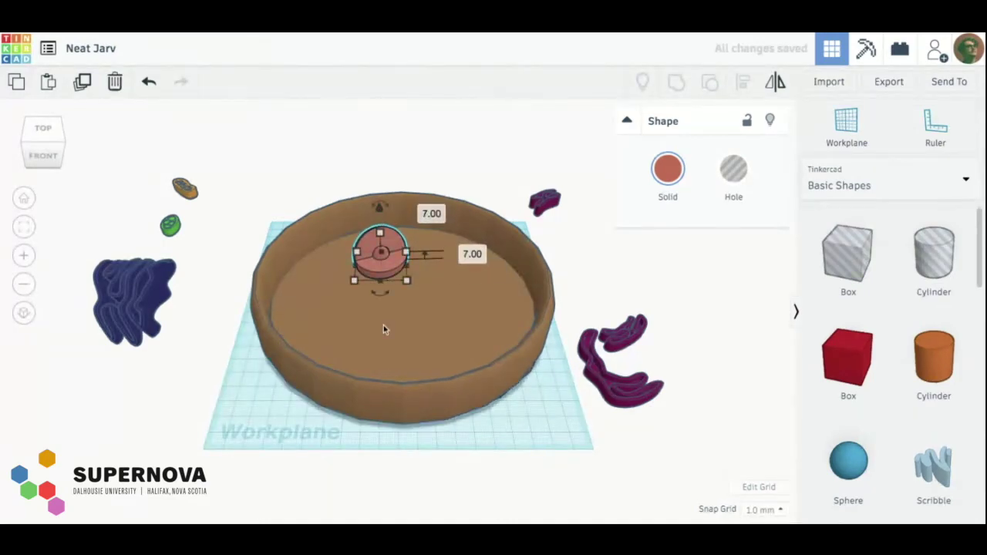
left_click(370, 352)
left_click(384, 283)
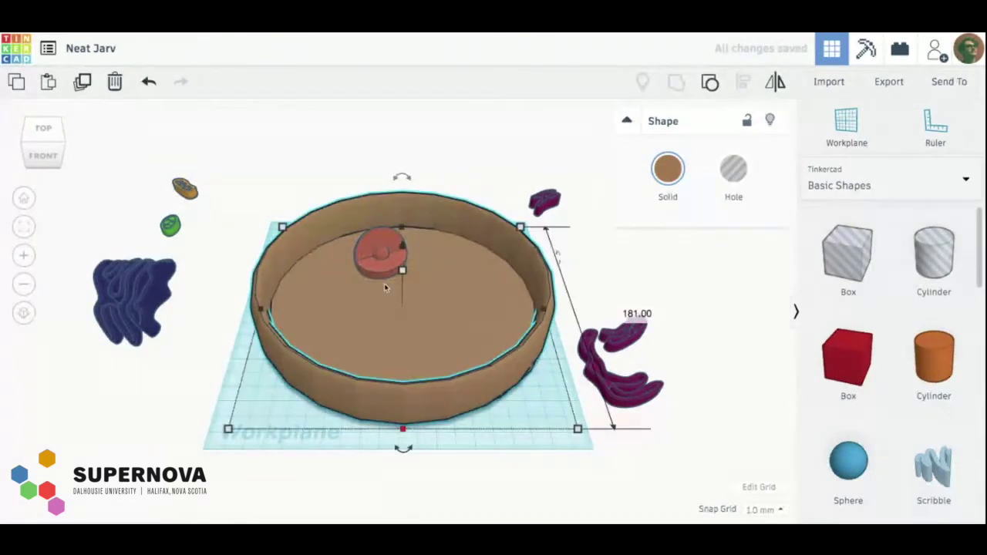
left_click(202, 417)
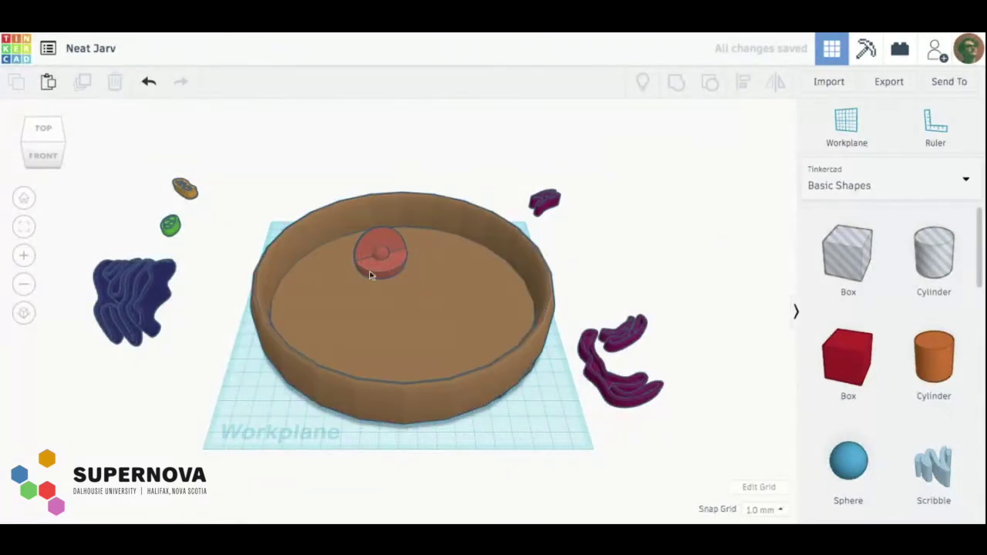
left_click(398, 256)
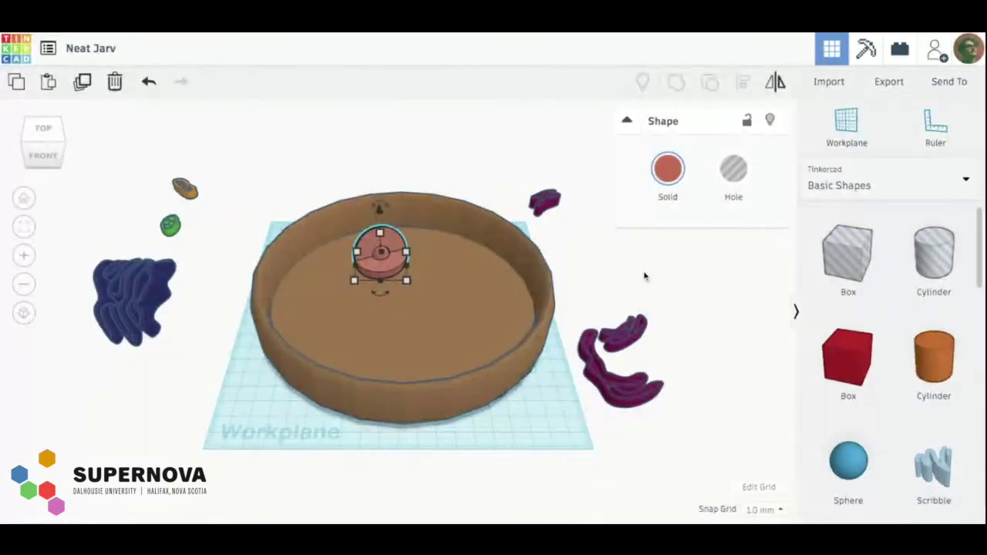
left_click(693, 289)
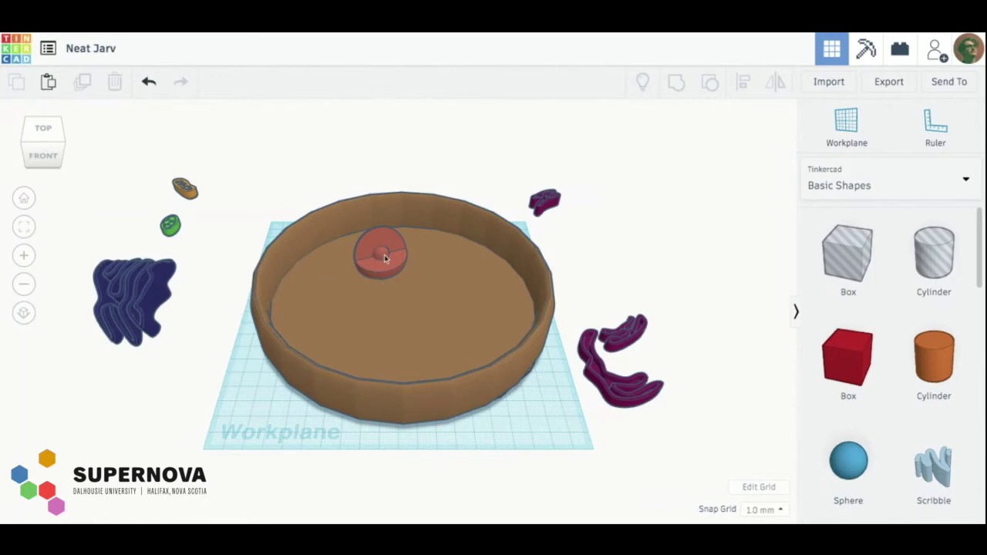
- Place the large curved purple piece in the dish in front of the red sphere, turned slightly to curve around it and raised 7 mm
left_click(43, 131)
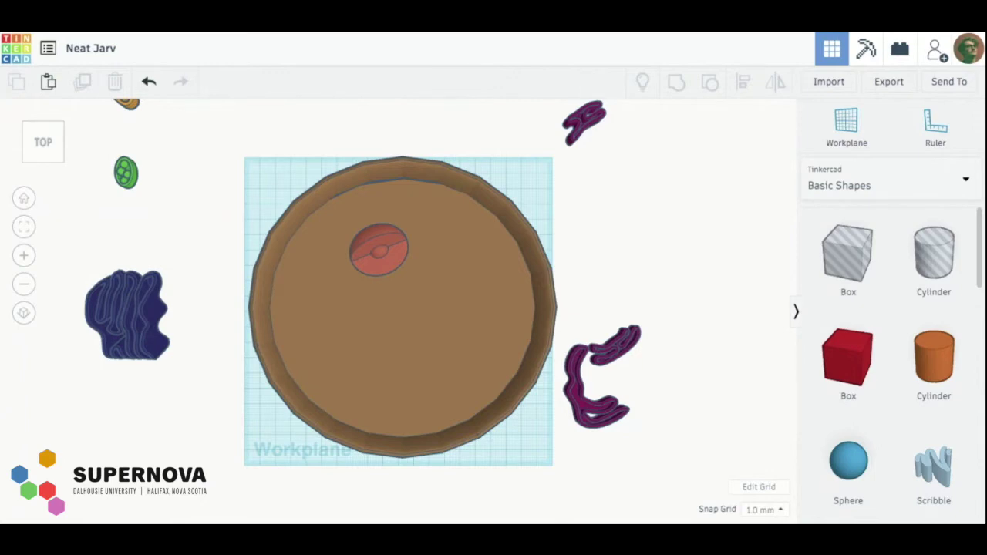
left_click(44, 163)
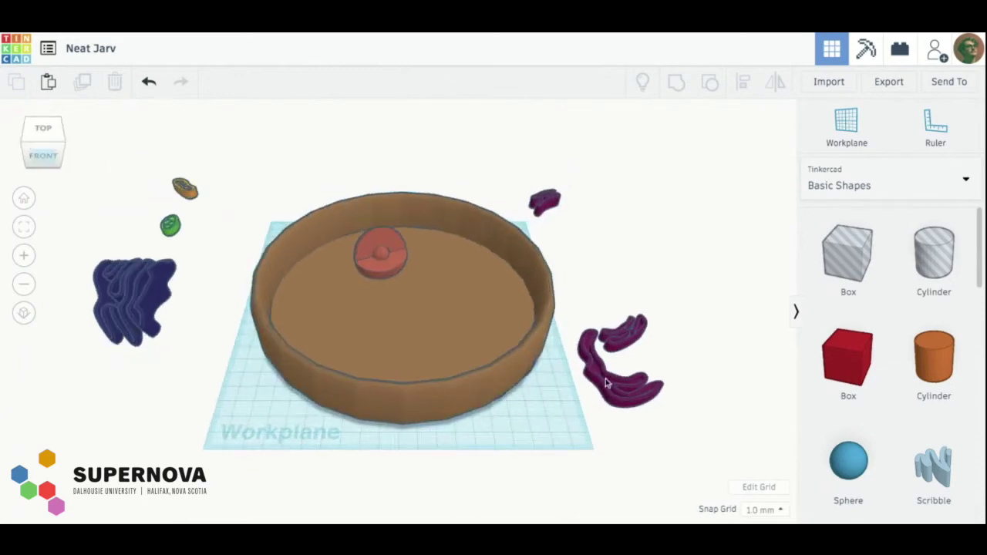
mouse_move(587, 366)
left_mouse_down()
mouse_move(579, 375)
mouse_move(609, 386)
mouse_move(495, 337)
mouse_move(494, 347)
left_mouse_up()
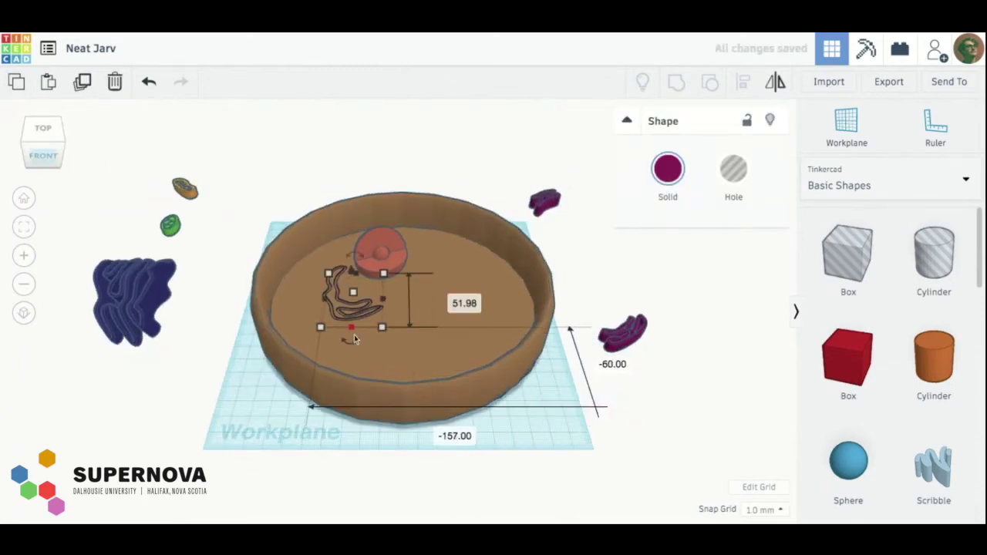
left_click_drag(349, 342, 352, 344)
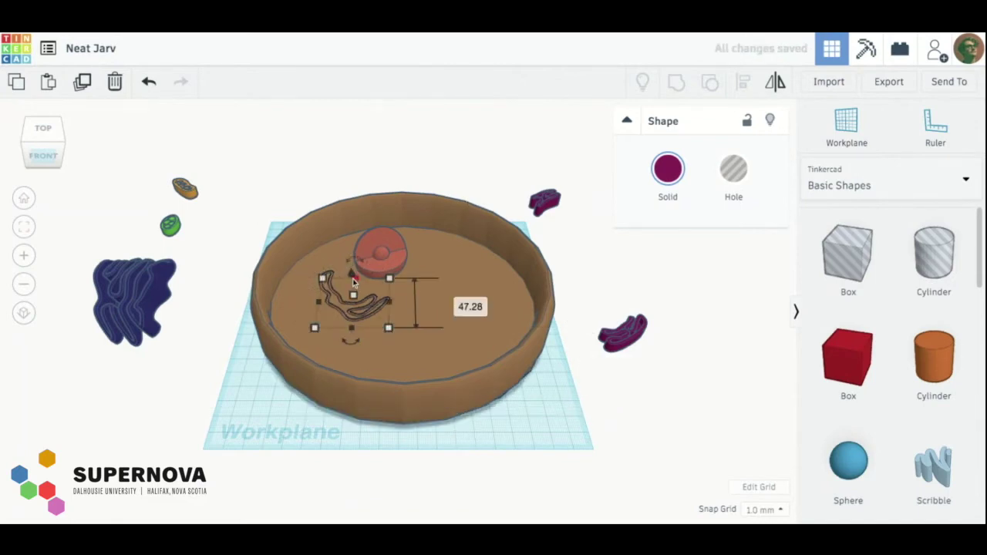
left_click_drag(352, 277, 351, 263)
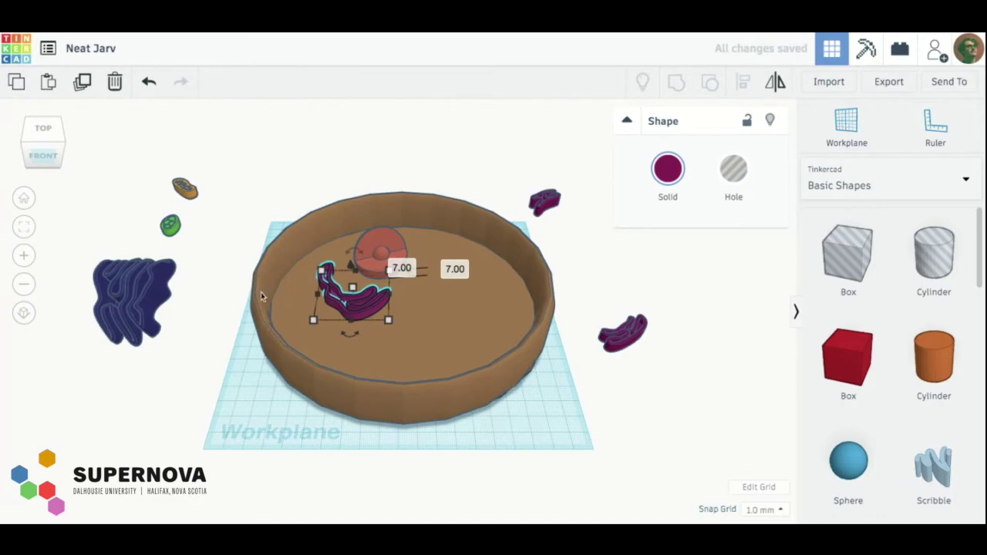
left_click_drag(364, 310, 372, 304)
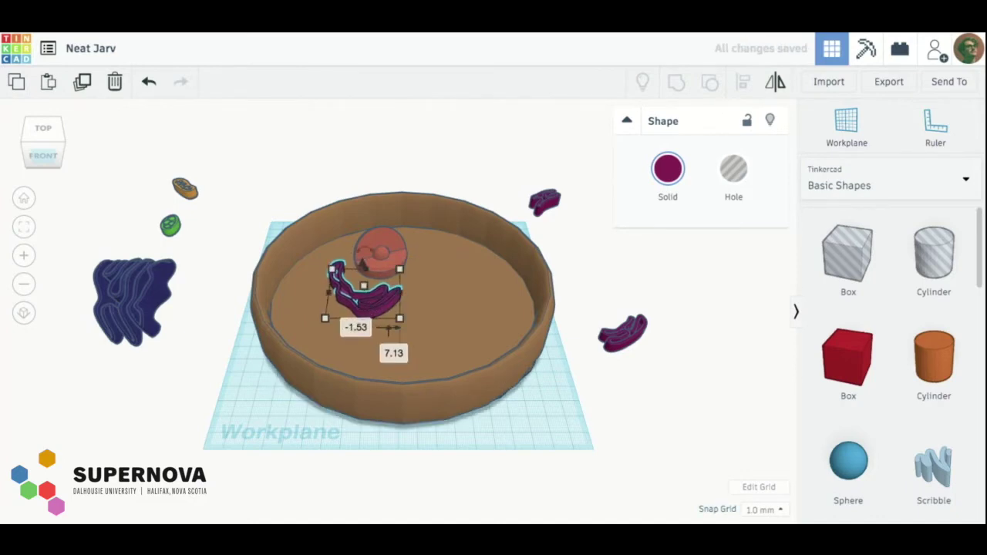
left_click(608, 359)
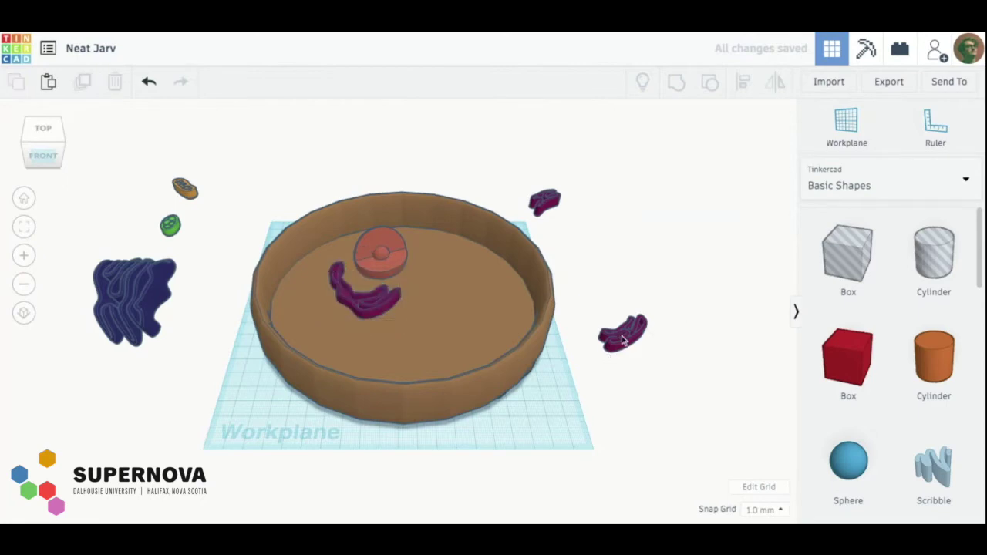
- Place the smaller purple piece from the workplane's right front in the dish, right of the red sphere, turned slightly and raised 6 mm
mouse_move(623, 340)
left_mouse_down()
mouse_move(489, 315)
mouse_move(436, 286)
left_mouse_up()
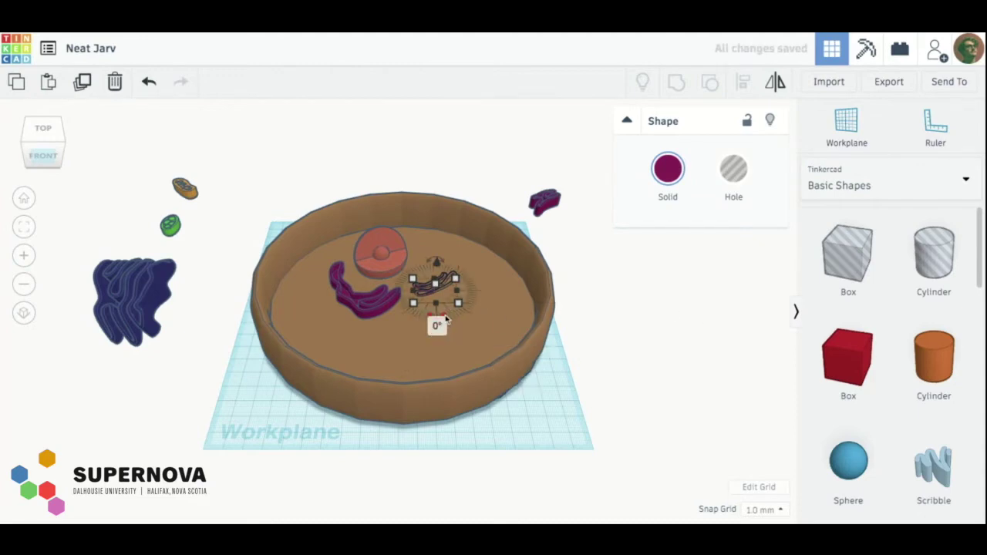
left_click_drag(446, 319, 445, 318)
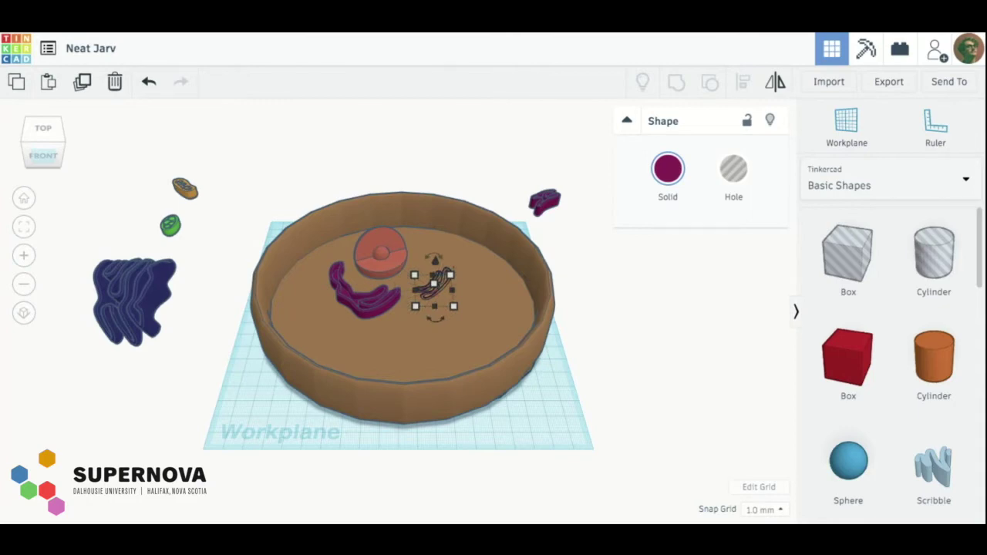
left_click_drag(436, 266, 436, 267)
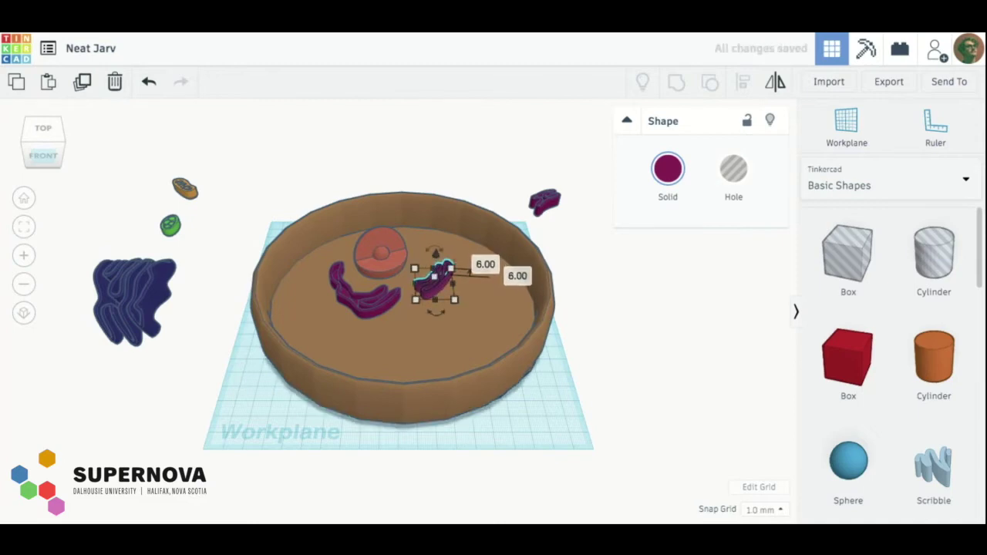
left_click_drag(436, 292, 433, 298)
left_click(646, 332)
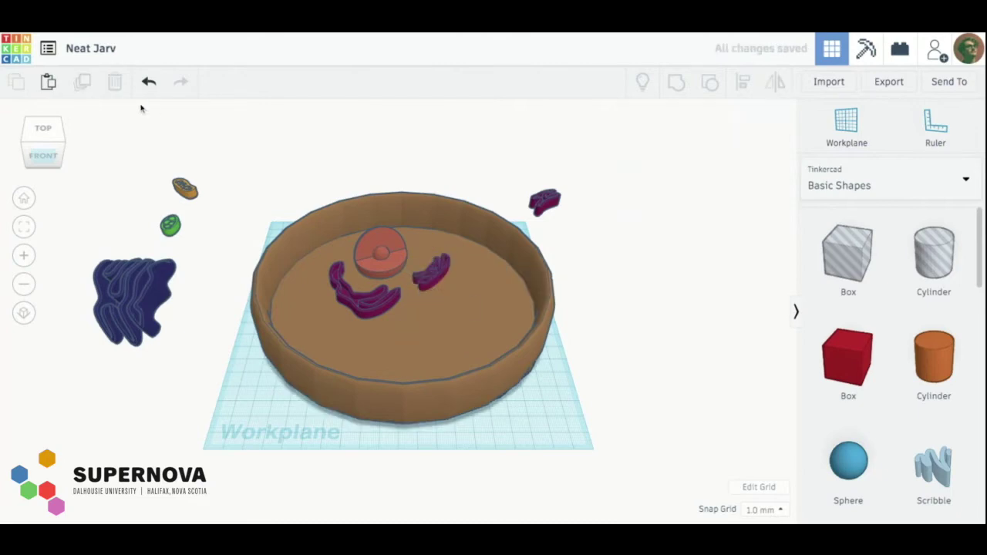
- Place the last purple piece in the dish behind the red sphere and rotate it -28°
left_click(43, 130)
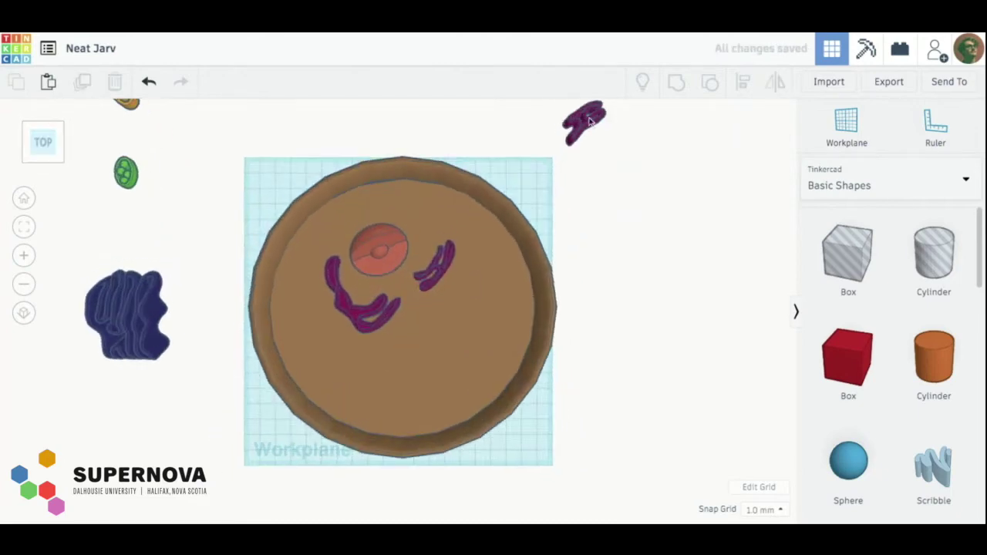
mouse_move(586, 121)
left_mouse_down()
mouse_move(413, 198)
mouse_move(375, 202)
left_mouse_up()
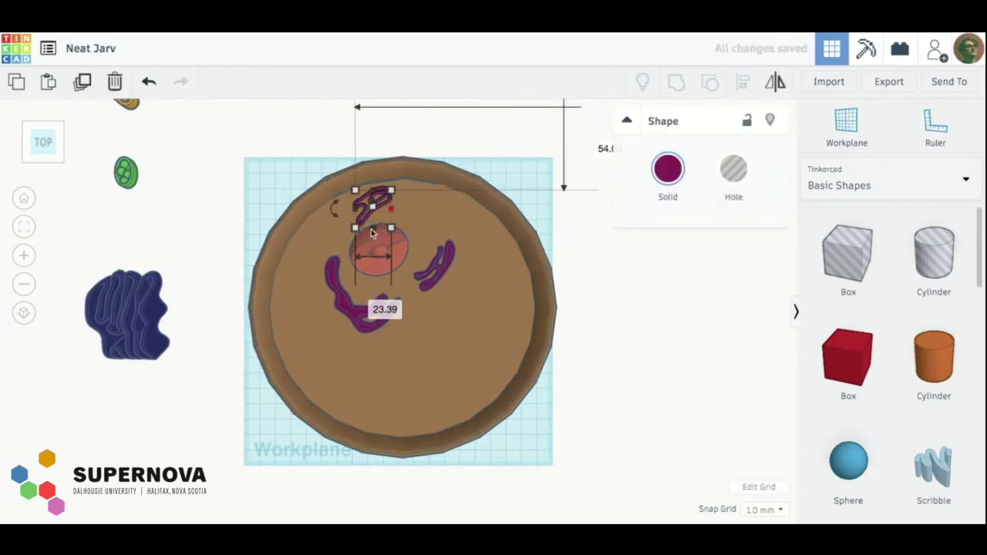
left_click(334, 206)
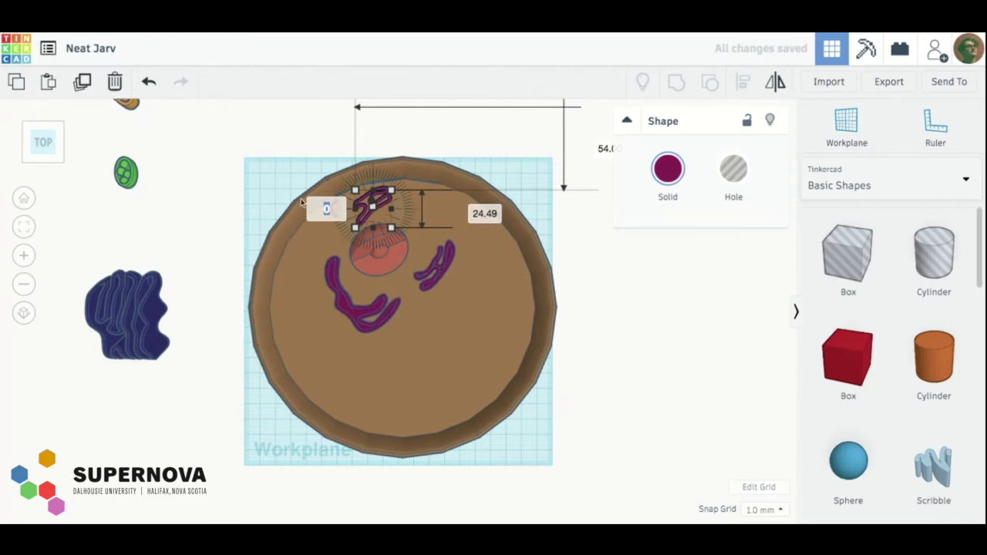
left_click(281, 205)
left_click(340, 212)
left_click_drag(340, 214, 339, 198)
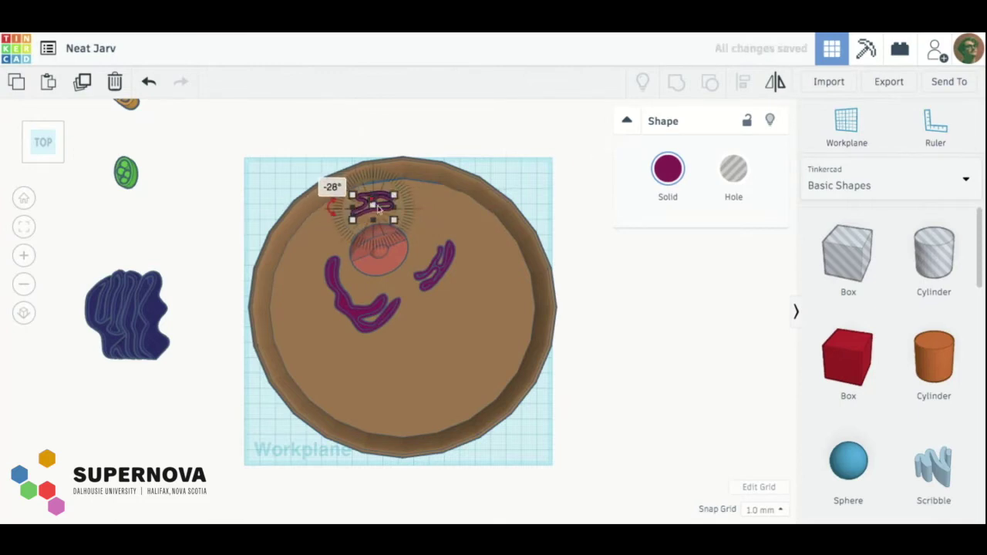
left_click_drag(378, 208, 379, 208)
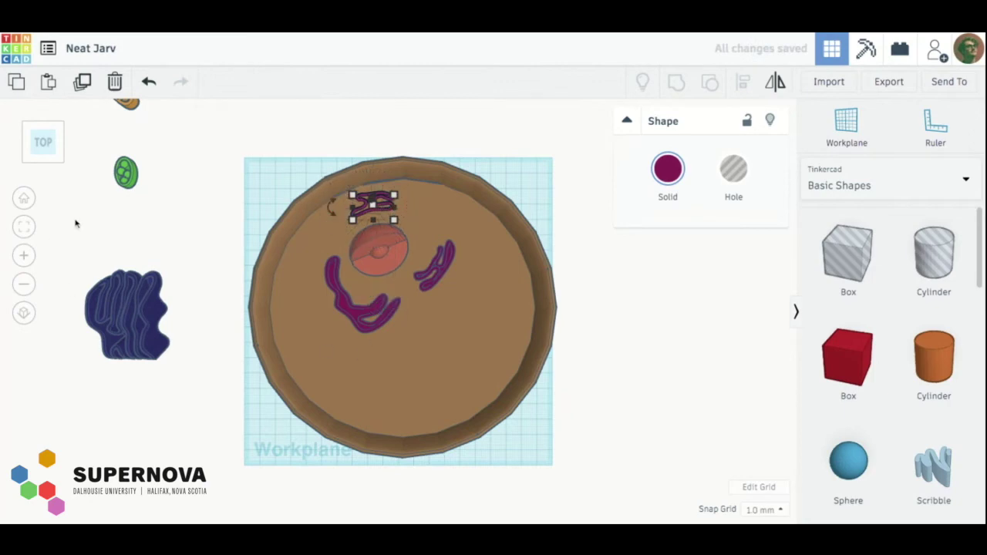
- Raise the purple piece behind the red sphere to 6 mm above the workplane and make it 13 mm tall
left_click(44, 162)
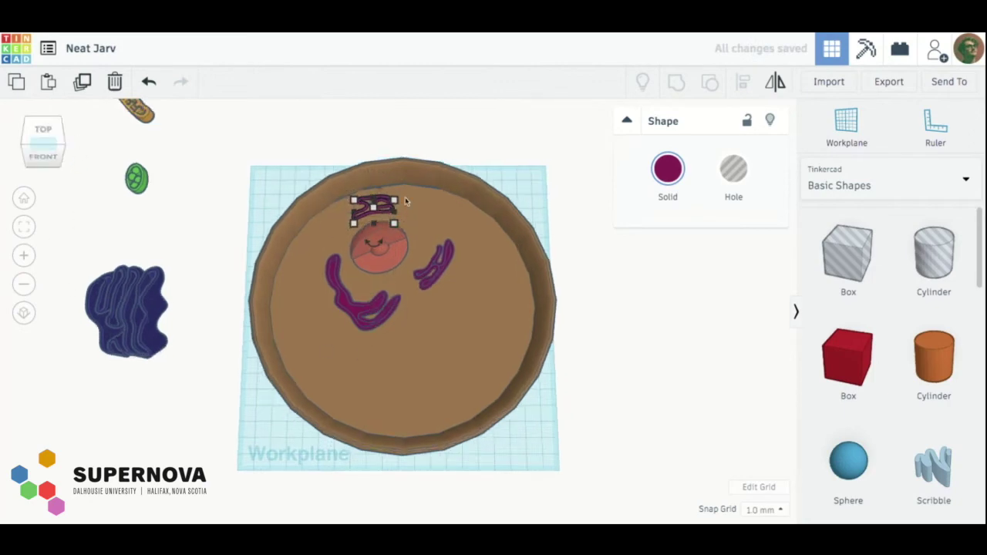
left_click(62, 131)
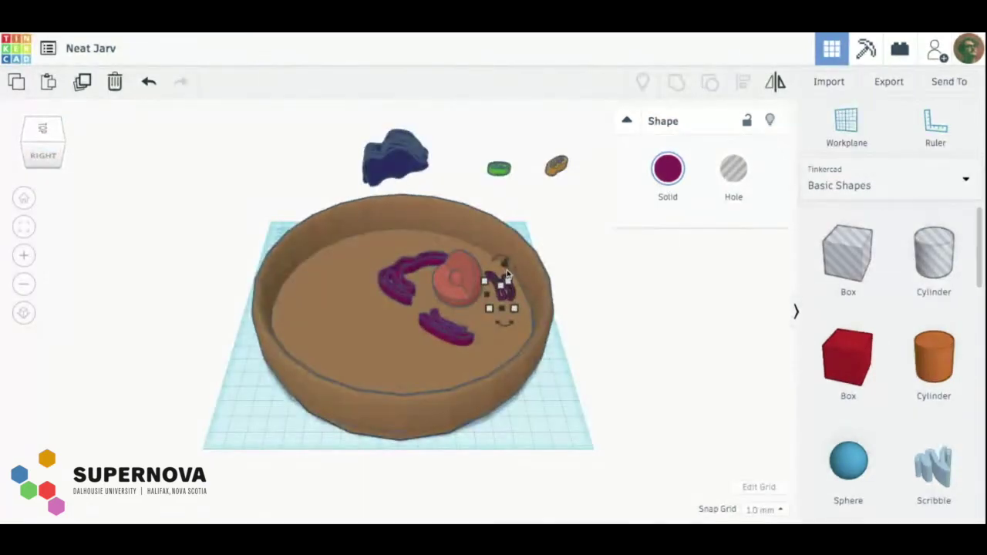
left_click(505, 264)
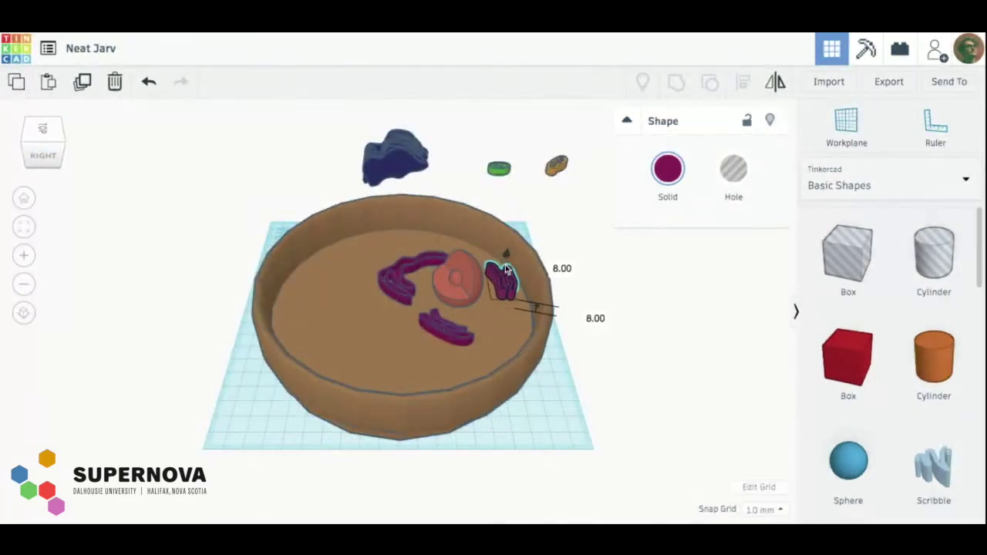
key("ctrl+Down")
key("ctrl+Down")
key("ctrl+Down")
key("ctrl+Down")
left_click_drag(506, 258, 506, 256)
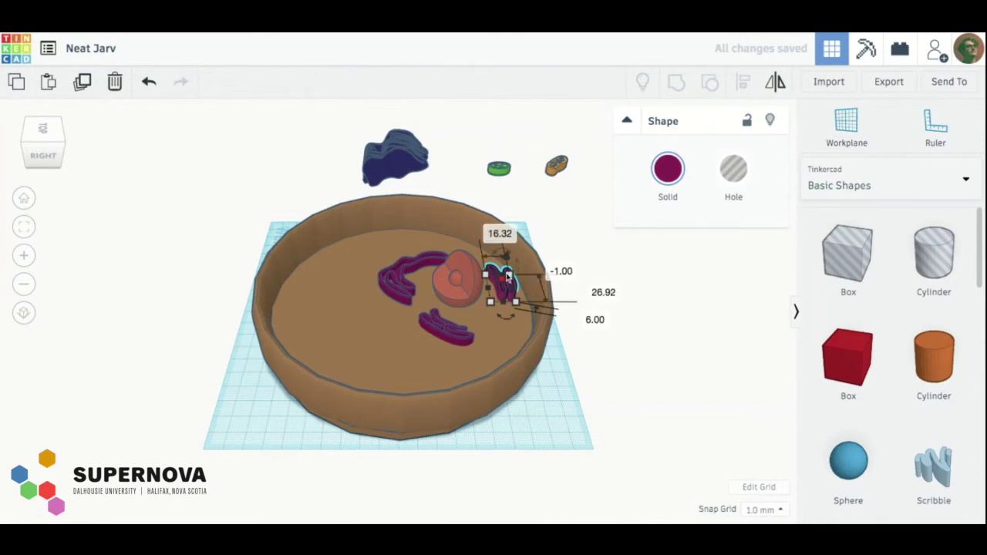
left_click_drag(503, 287, 503, 291)
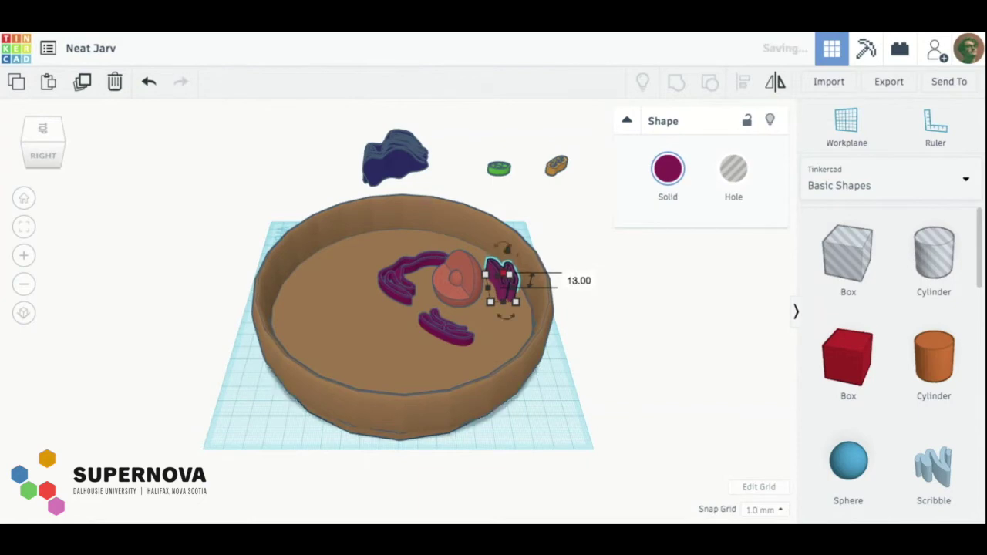
- Make the small purple piece on the red sphere's right side 10 mm tall and rotate it 12°
left_click(441, 341)
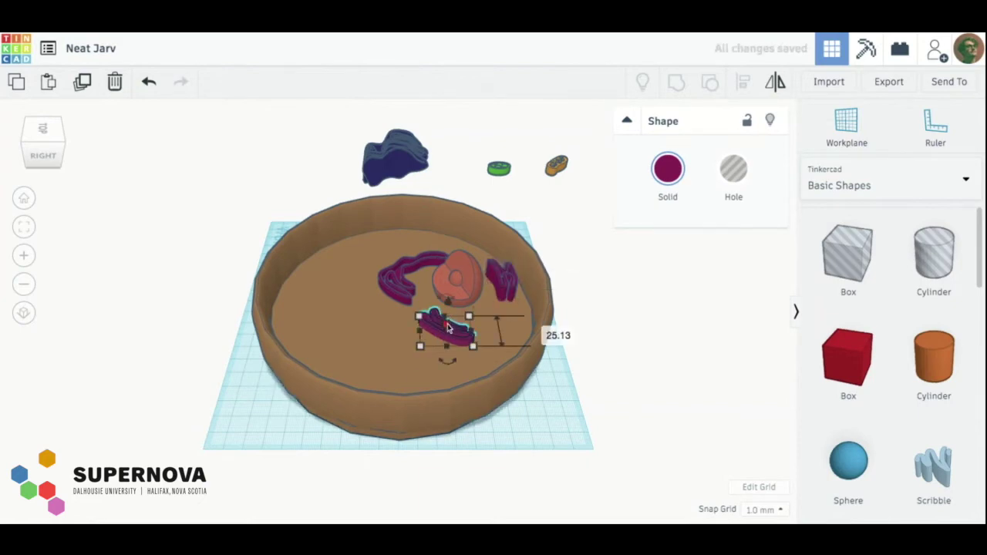
left_click_drag(448, 328, 448, 323)
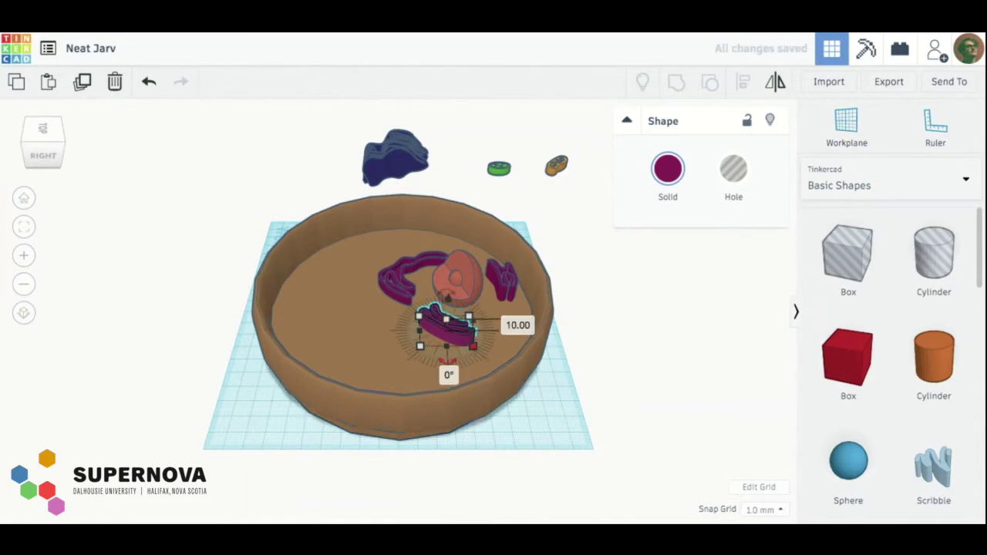
left_click_drag(449, 363, 452, 364)
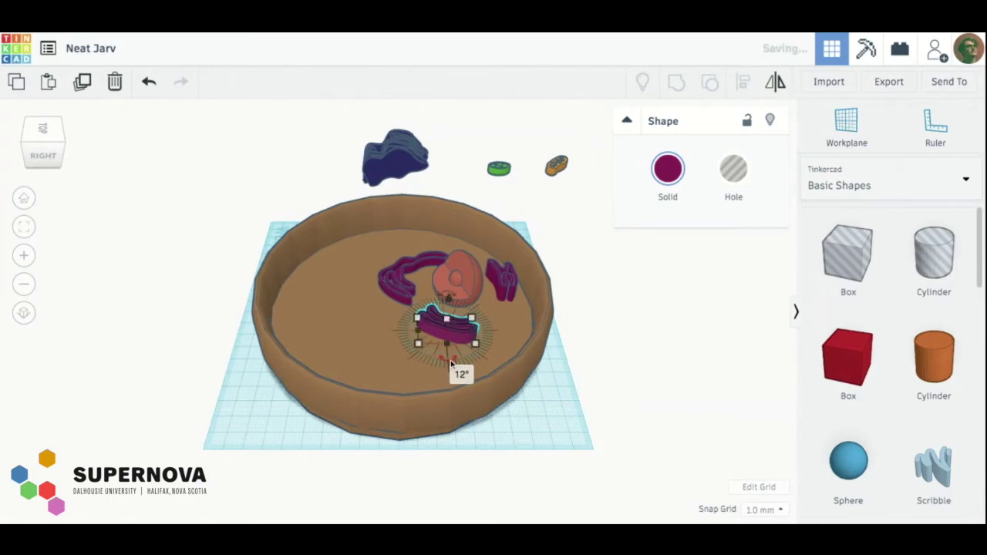
left_click(43, 129)
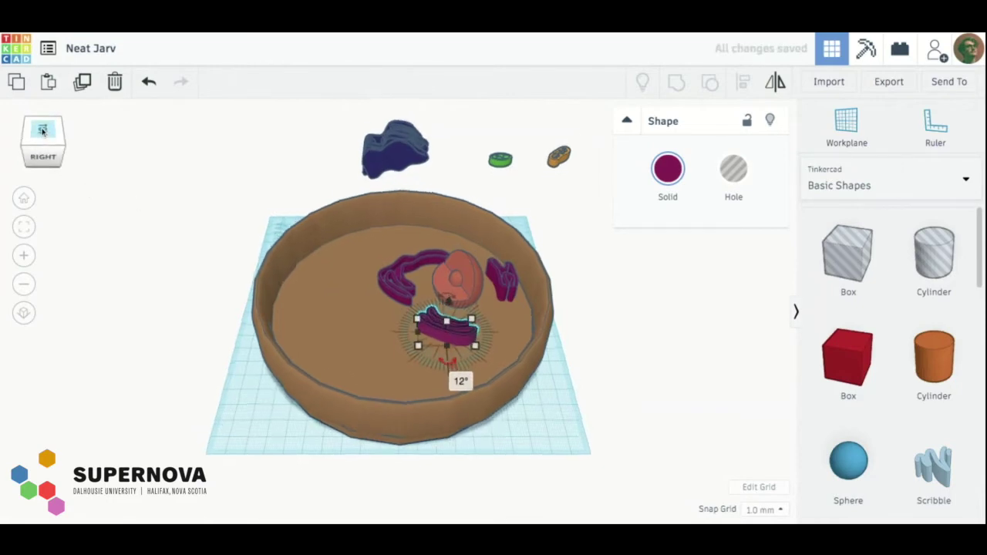
- Lower the small purple piece on the red sphere's right side to 5 mm above the workplane
left_click(26, 145)
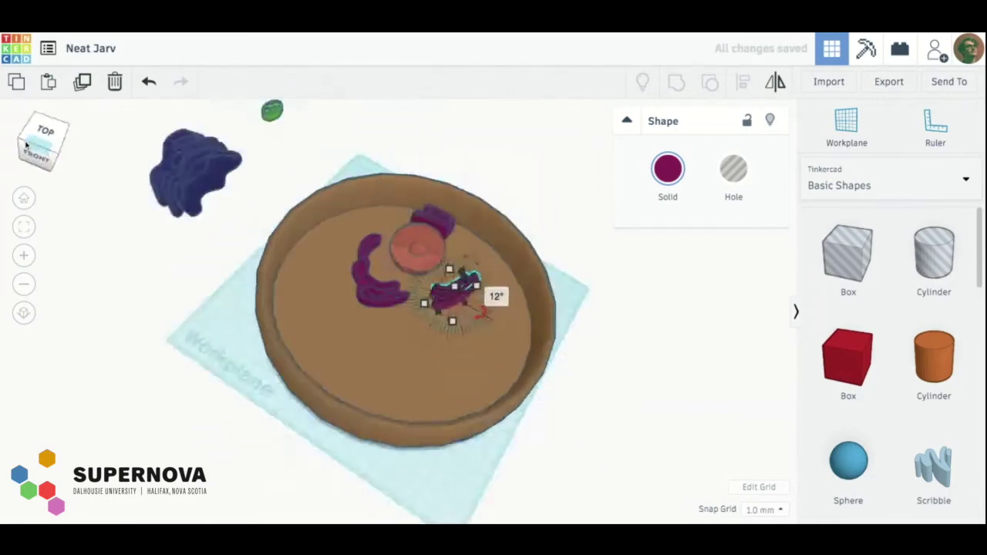
left_click_drag(435, 244, 433, 249)
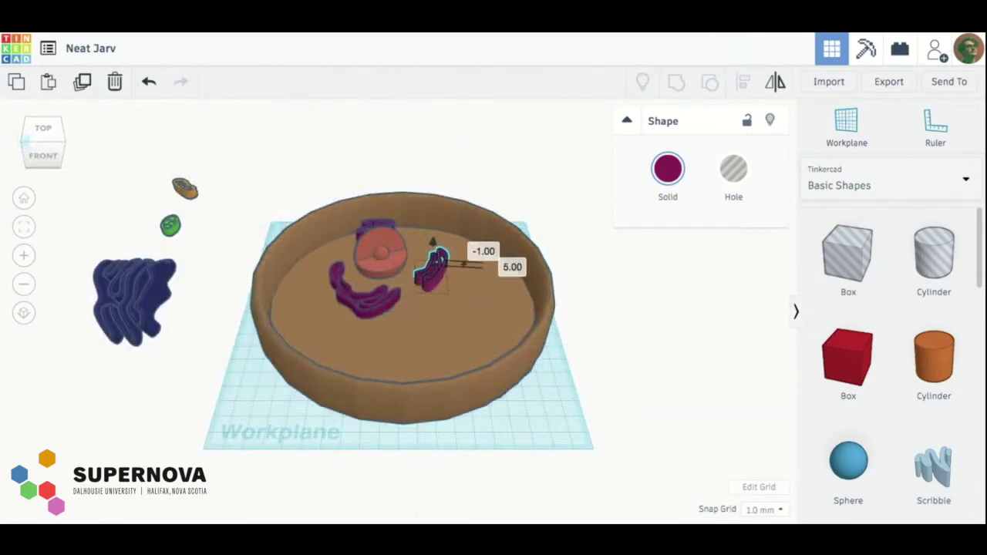
left_click(695, 337)
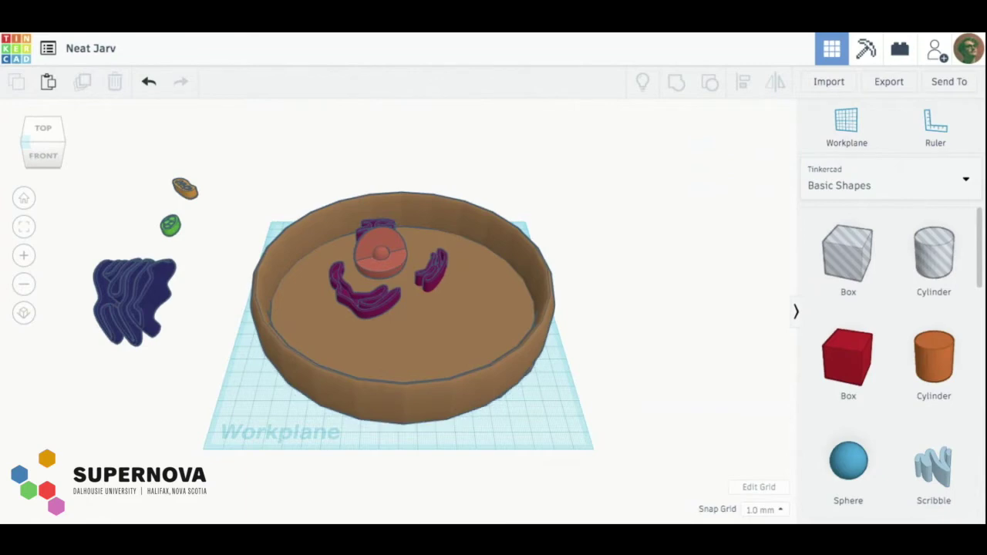
- Place the blue folded piece in the dish, right of the small purple piece, and rotate it so its folds face the other way
mouse_move(135, 301)
left_mouse_down()
mouse_move(254, 332)
mouse_move(77, 378)
mouse_move(326, 341)
mouse_move(284, 322)
mouse_move(430, 319)
mouse_move(462, 304)
left_mouse_up()
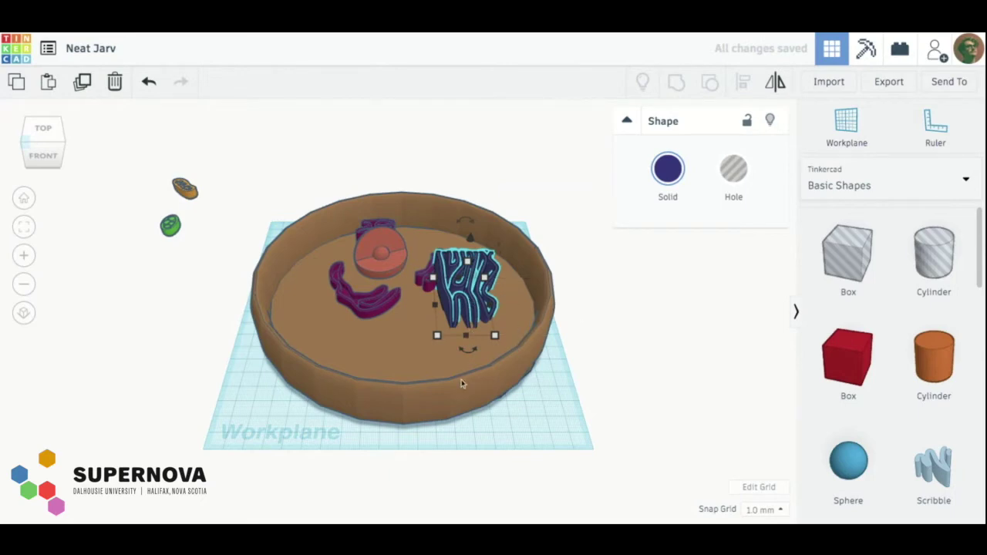
mouse_move(471, 351)
left_mouse_down()
mouse_move(531, 344)
mouse_move(517, 284)
mouse_move(472, 261)
left_mouse_up()
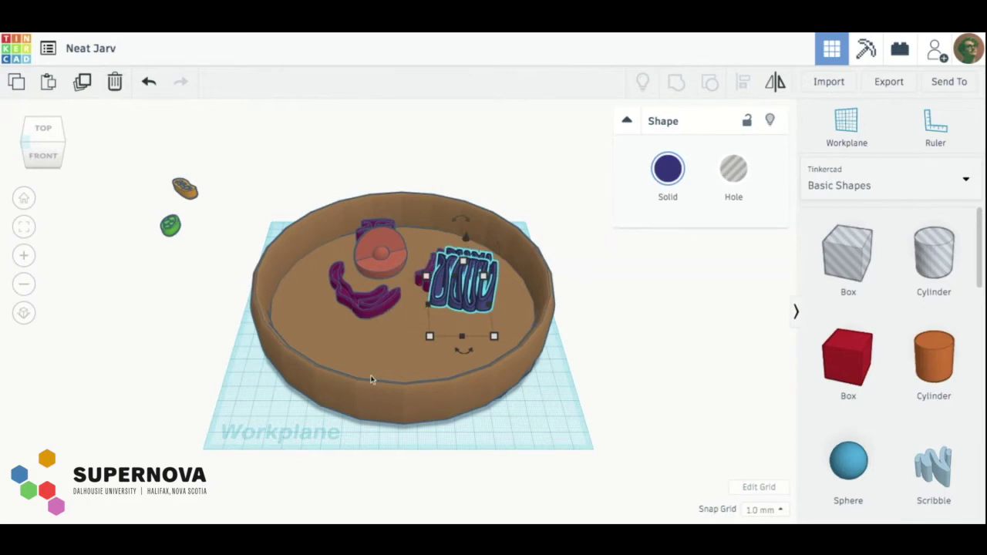
- Shift the red sphere and the three purple pieces around it further left in the dish to make room beside the blue piece
left_click(37, 135)
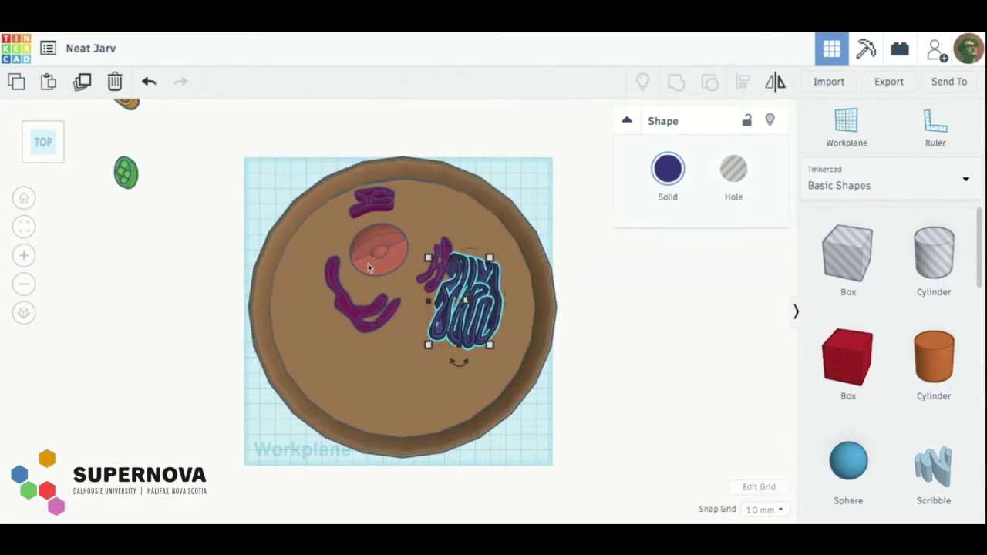
left_click_drag(354, 294, 337, 307)
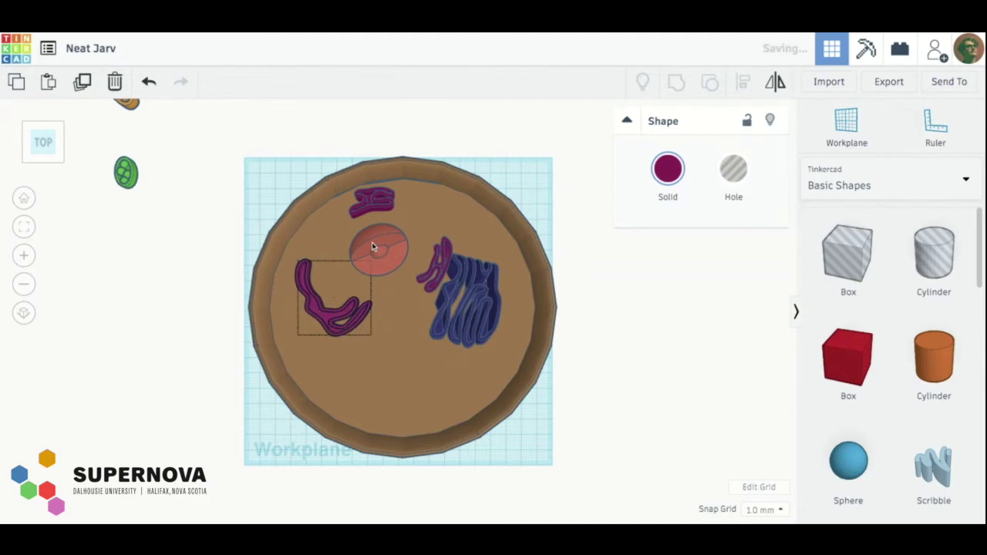
left_click_drag(372, 242, 350, 251)
mouse_move(373, 206)
left_mouse_down()
mouse_move(342, 217)
mouse_move(380, 202)
left_mouse_up()
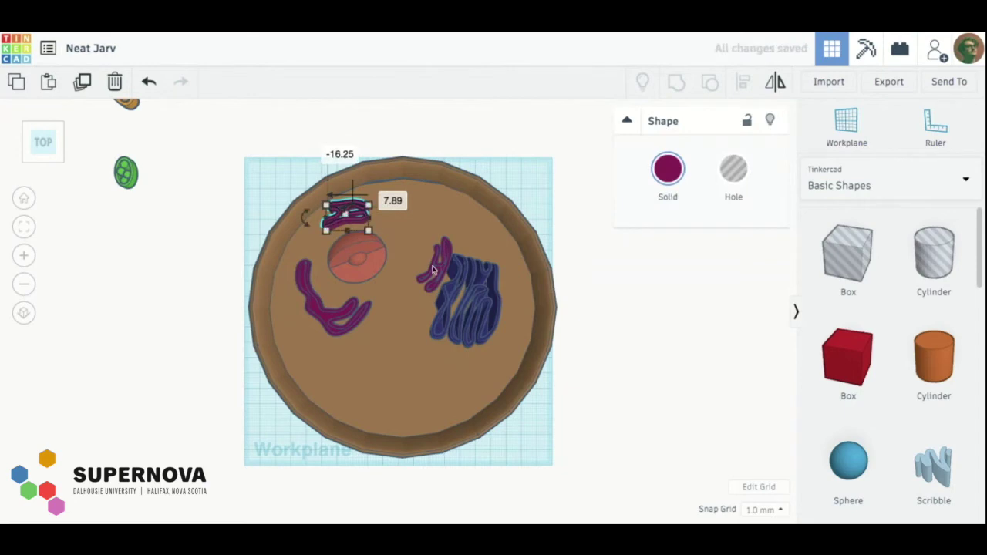
left_click_drag(433, 270, 368, 265)
- Enlarge the blue folded piece and fit it along the dish's right side, clear of the small purple piece
left_click(493, 309)
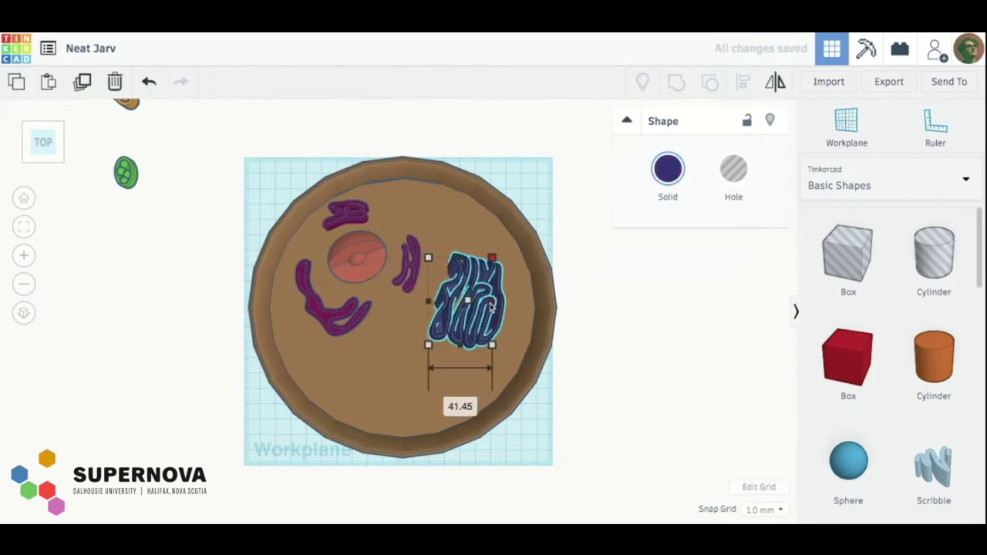
mouse_move(491, 306)
left_mouse_down()
mouse_move(519, 306)
mouse_move(502, 306)
left_mouse_up()
left_click_drag(414, 306, 414, 308)
left_click_drag(487, 329, 506, 354)
left_click_drag(414, 298, 456, 308)
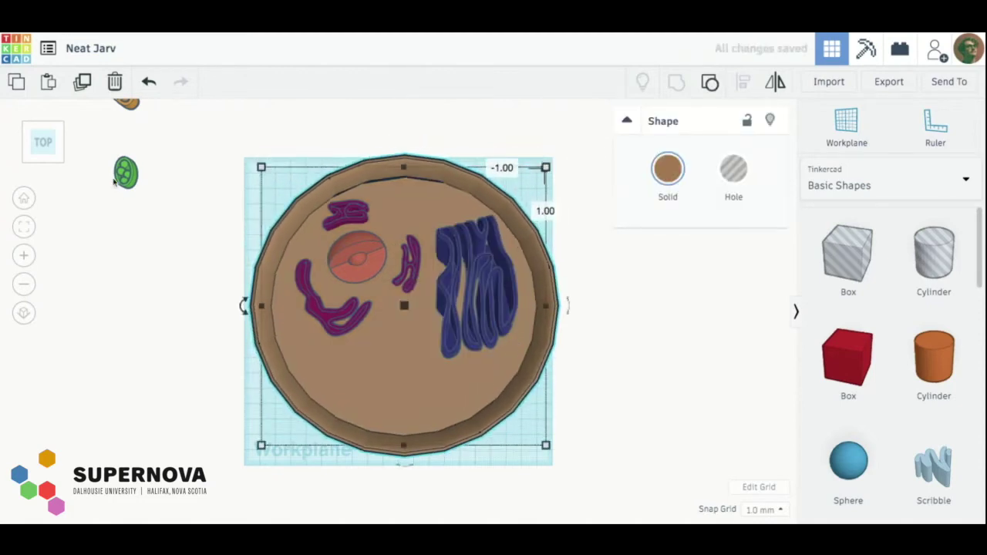
- Lower the blue folded piece by 11 mm and shift it about 8 mm back and 2 mm left in the dish
left_click(48, 161)
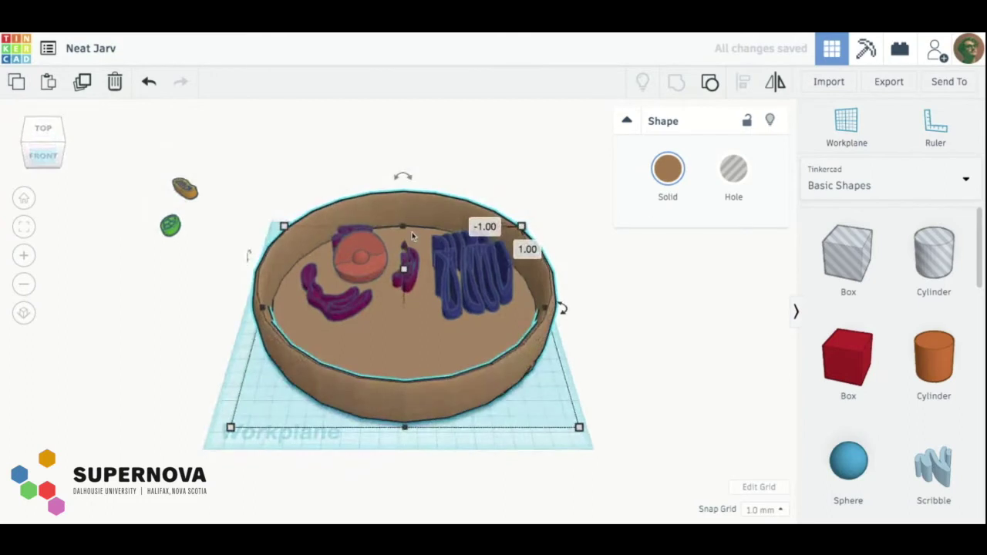
left_click(480, 235)
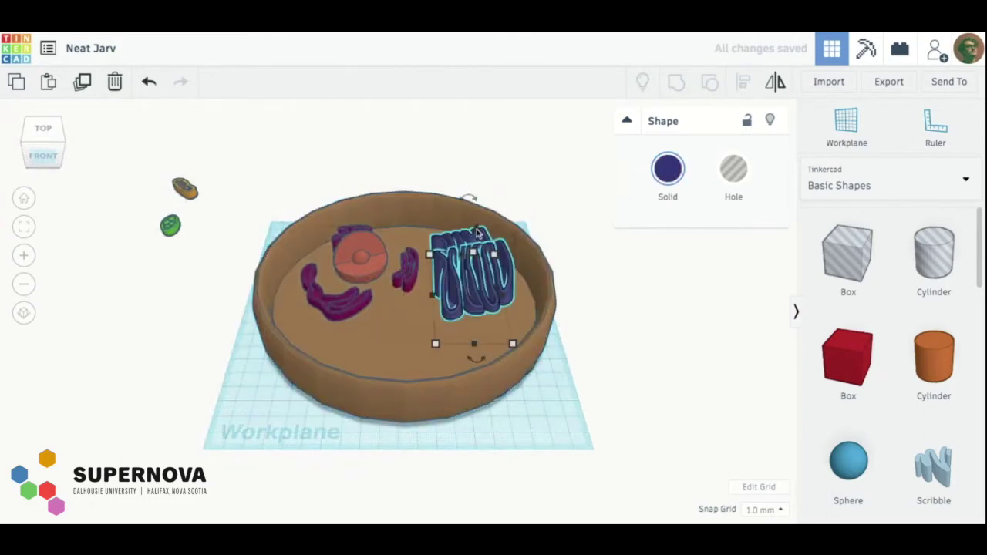
left_click_drag(480, 236, 476, 247)
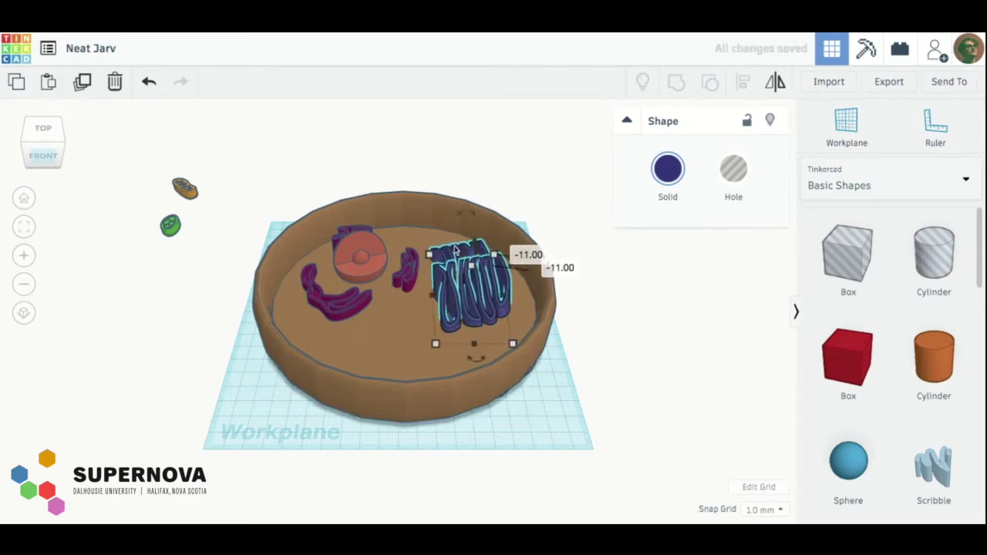
left_click_drag(455, 322, 455, 322)
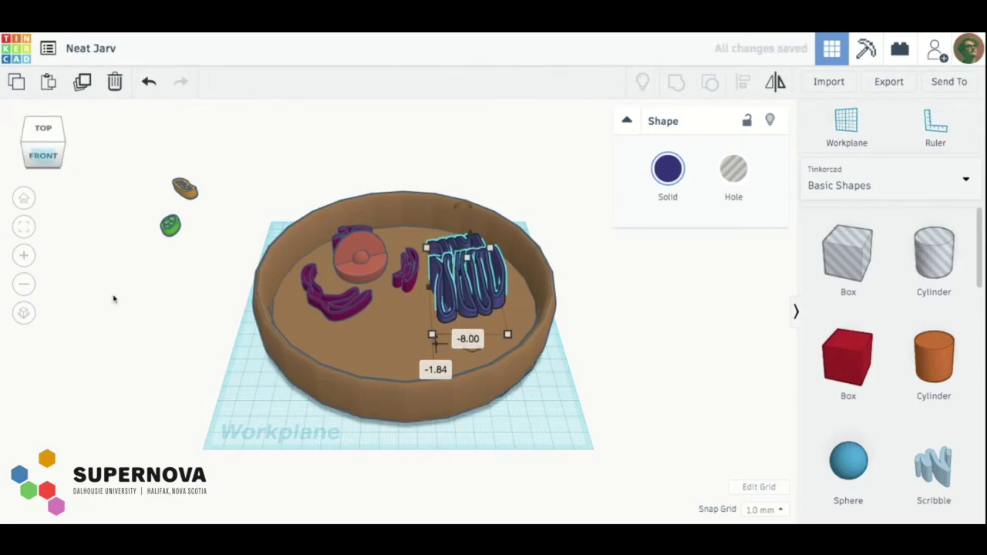
left_click(99, 332)
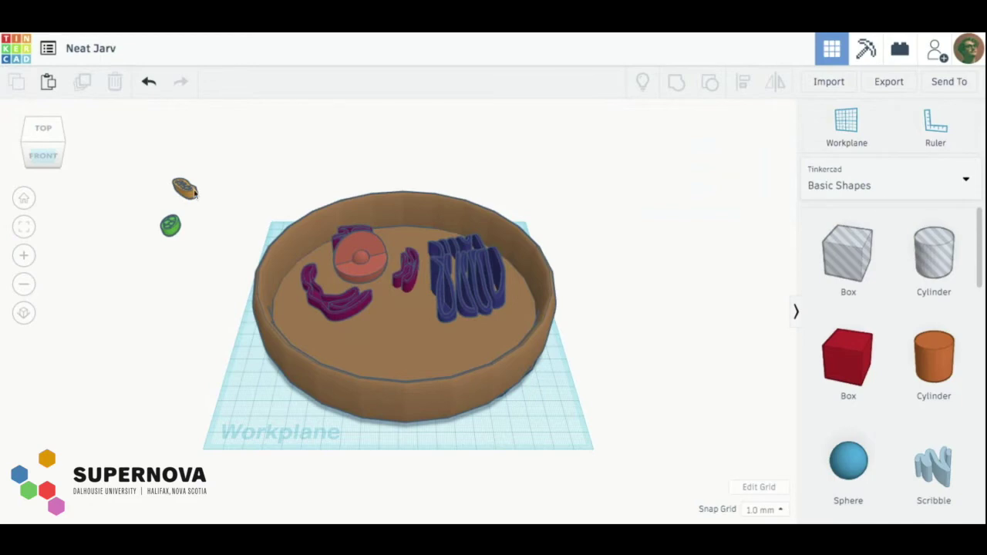
- Bring the orange oval piece to the workplane's front left corner and the green oval piece to its front right corner
left_click_drag(196, 194, 280, 429)
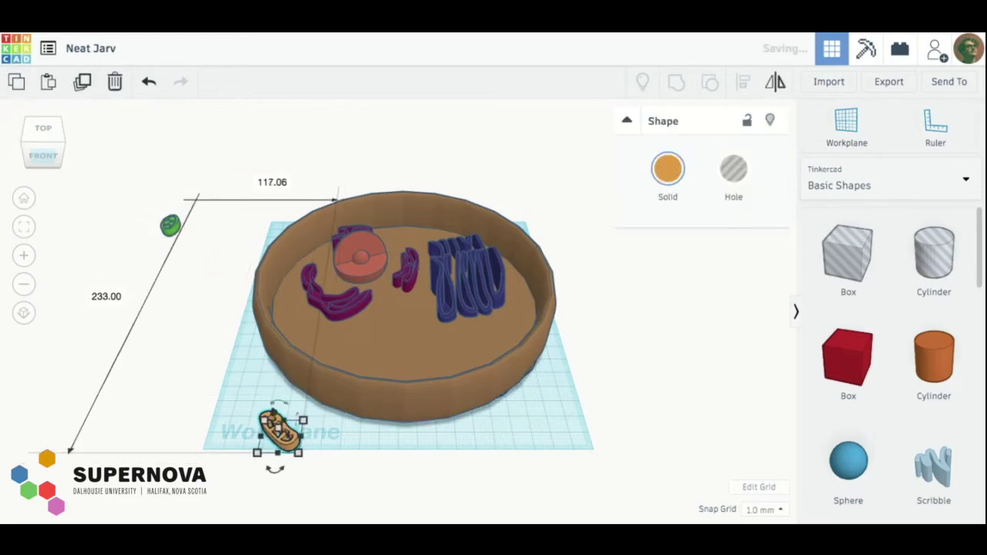
left_click(97, 207)
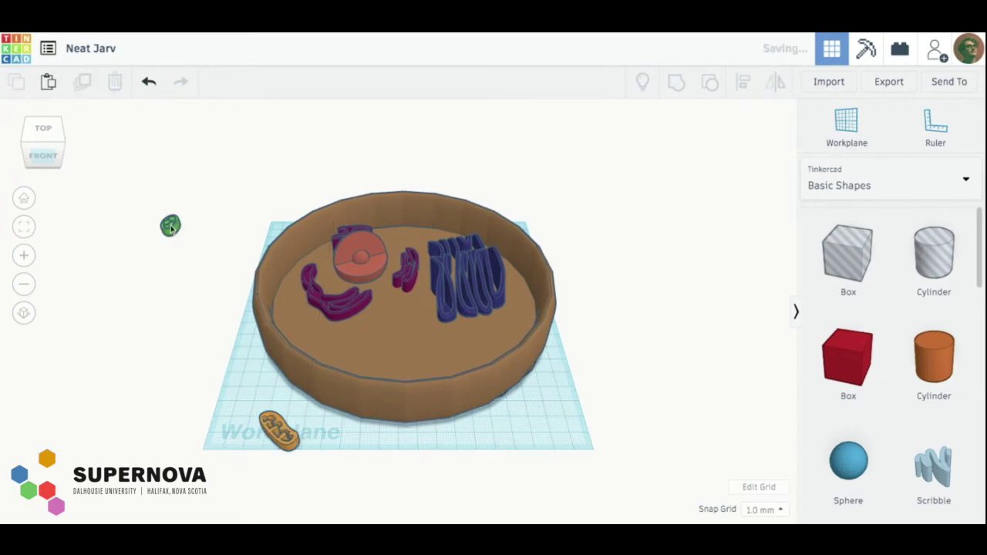
mouse_move(171, 227)
left_mouse_down()
mouse_move(538, 417)
mouse_move(171, 227)
left_mouse_up()
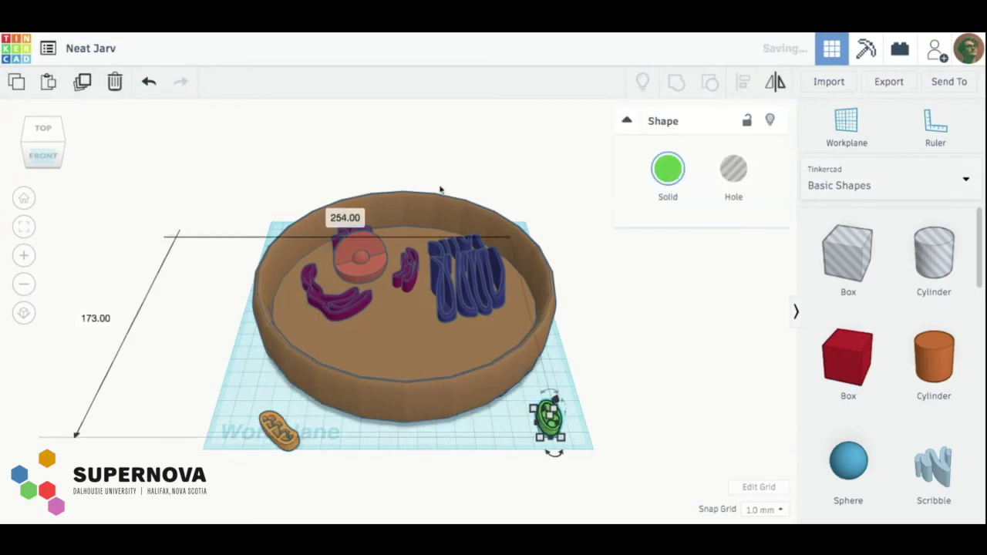
left_click(370, 151)
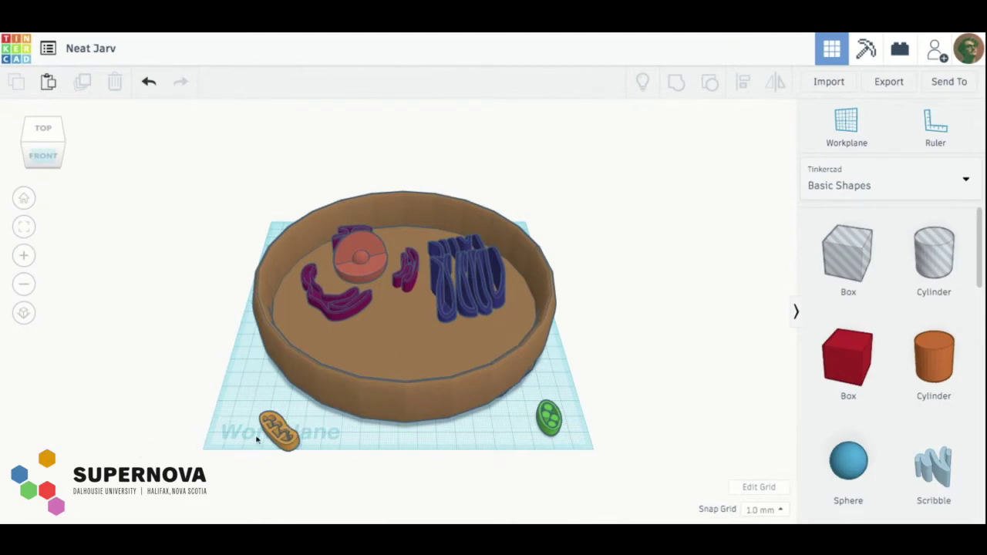
- Make two copies of the orange oval piece beside the original at the workplane's front left
left_click(283, 441)
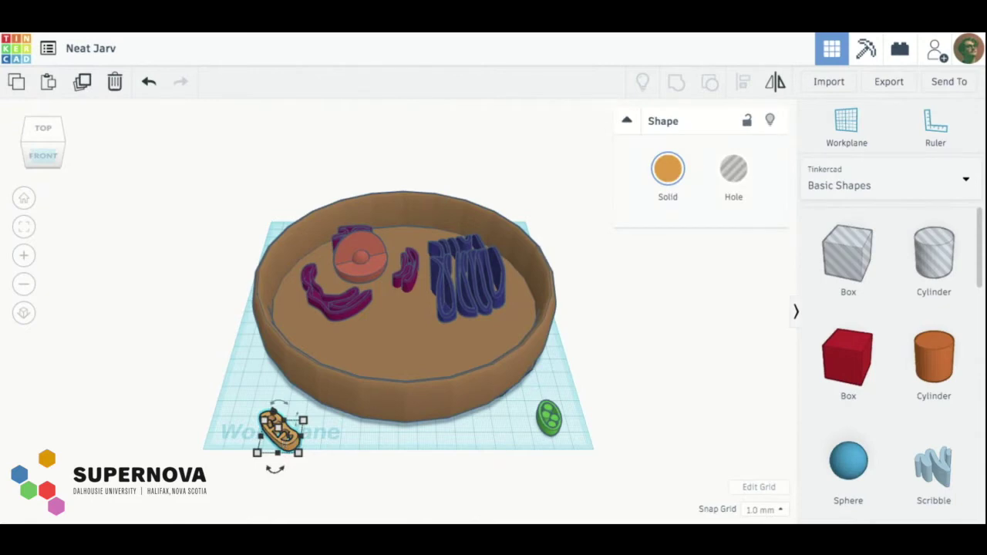
key("ctrl+v")
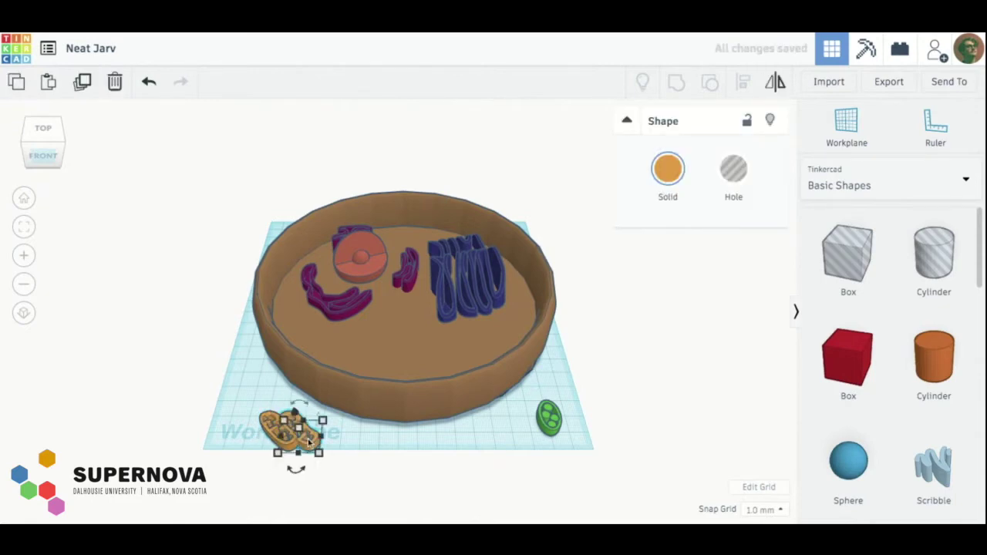
key("ctrl+v")
left_click(379, 475)
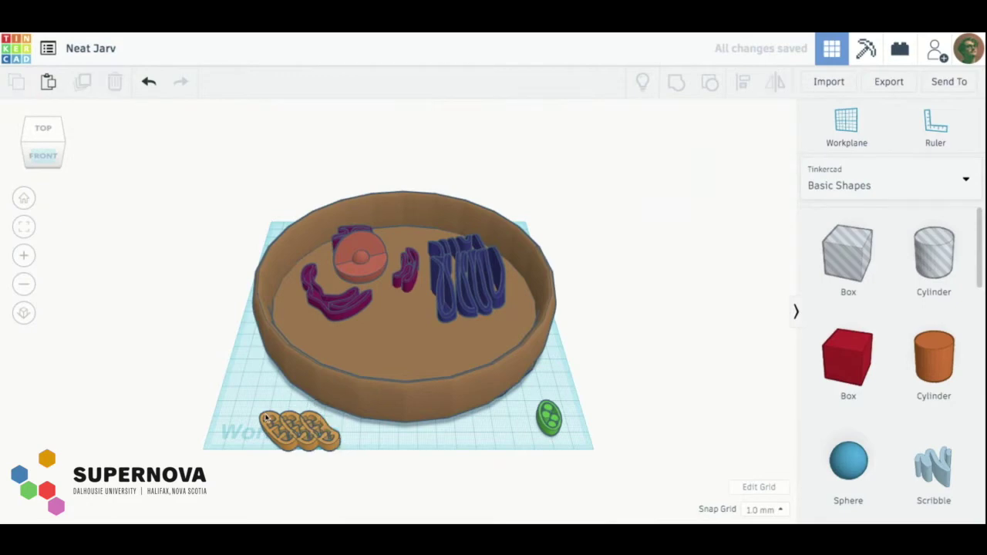
- Spread the three orange pieces in the dish in front of the large purple piece, each raised 4 mm above the workplane
left_click_drag(267, 430, 306, 327)
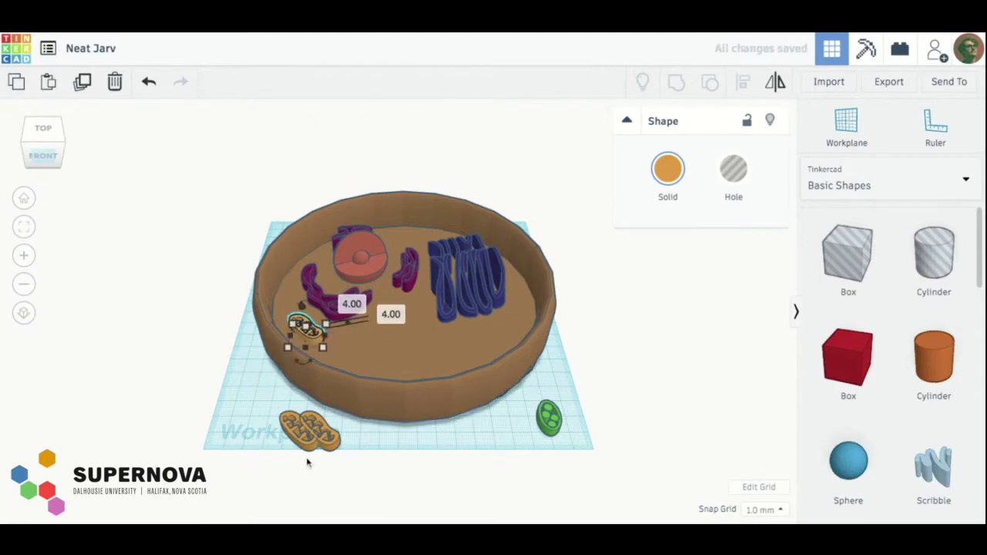
left_click_drag(327, 438, 379, 330)
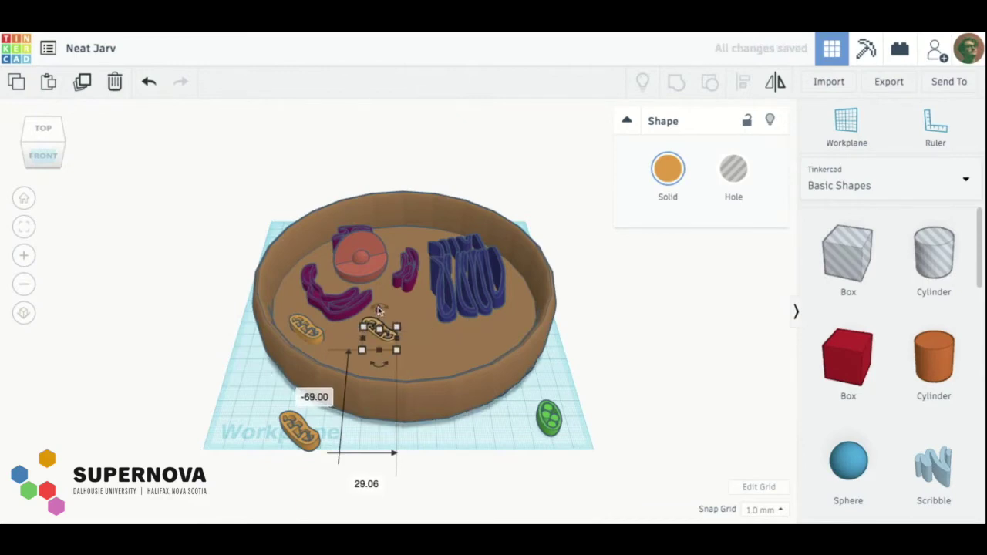
left_click_drag(379, 312, 381, 315)
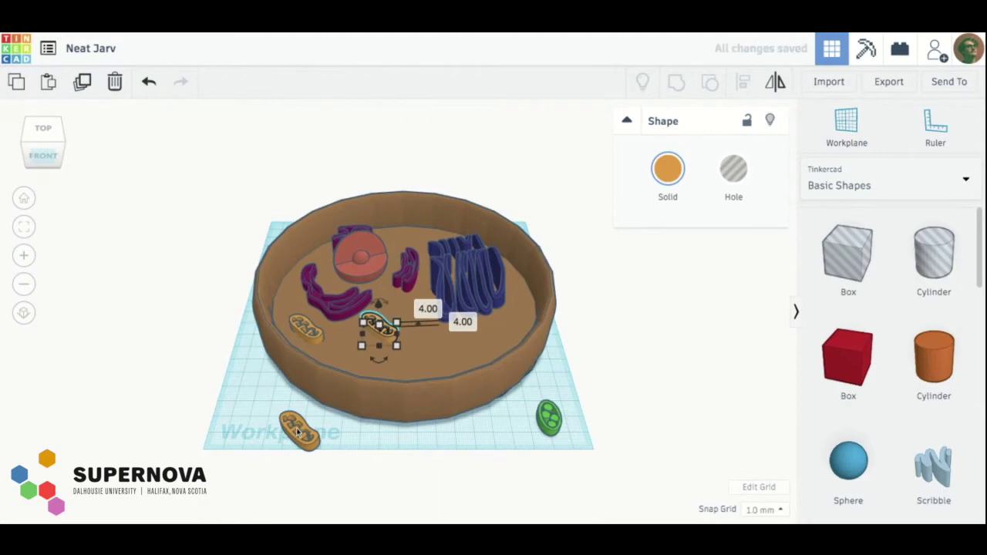
left_click_drag(297, 434, 347, 347)
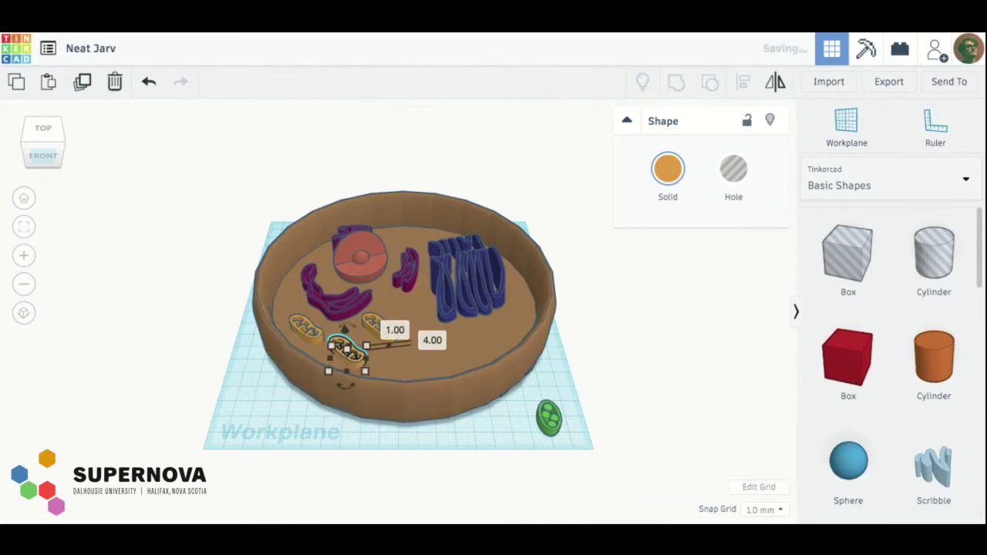
left_click(186, 298)
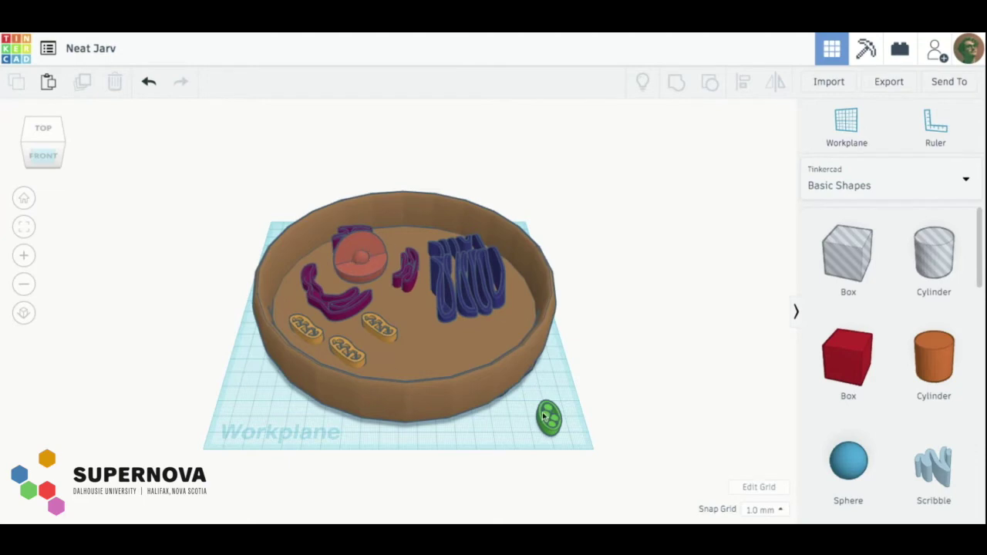
- Place the green oval piece in the front of the dish, right of the orange pieces, raised 7 mm and rotated 41°
left_click_drag(542, 412, 414, 345)
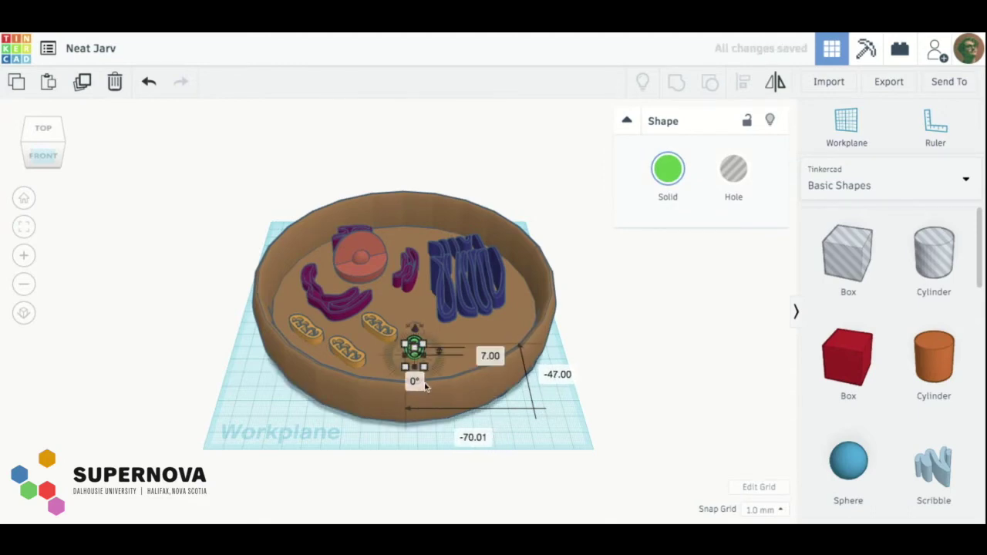
left_click_drag(416, 381, 424, 383)
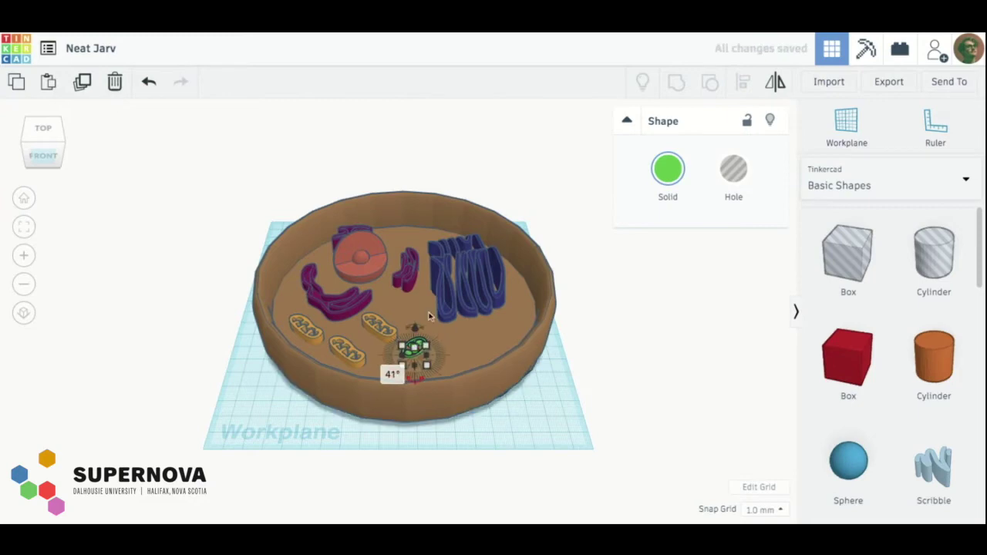
left_click_drag(416, 330, 417, 338)
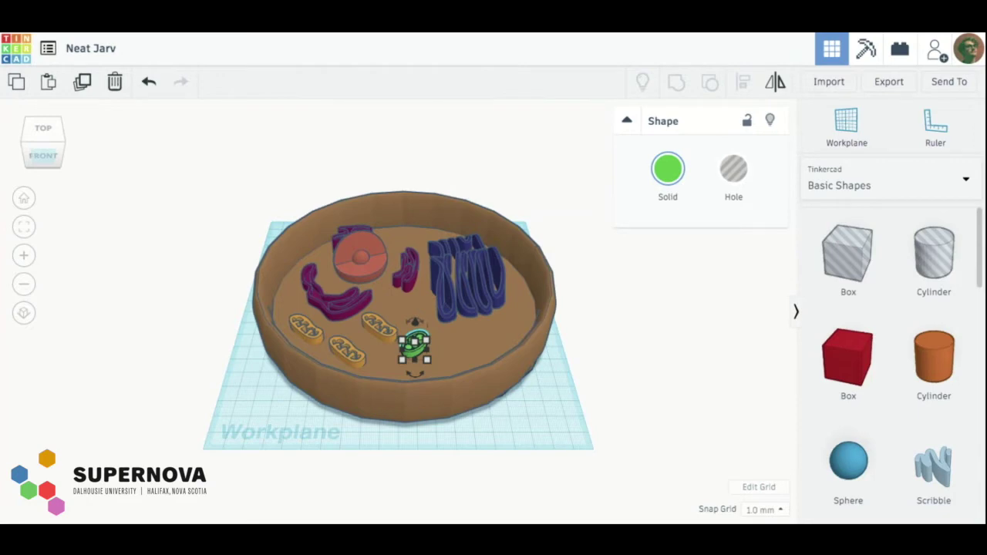
- Make four copies of the green oval piece in a row to its right inside the dish
mouse_move(416, 355)
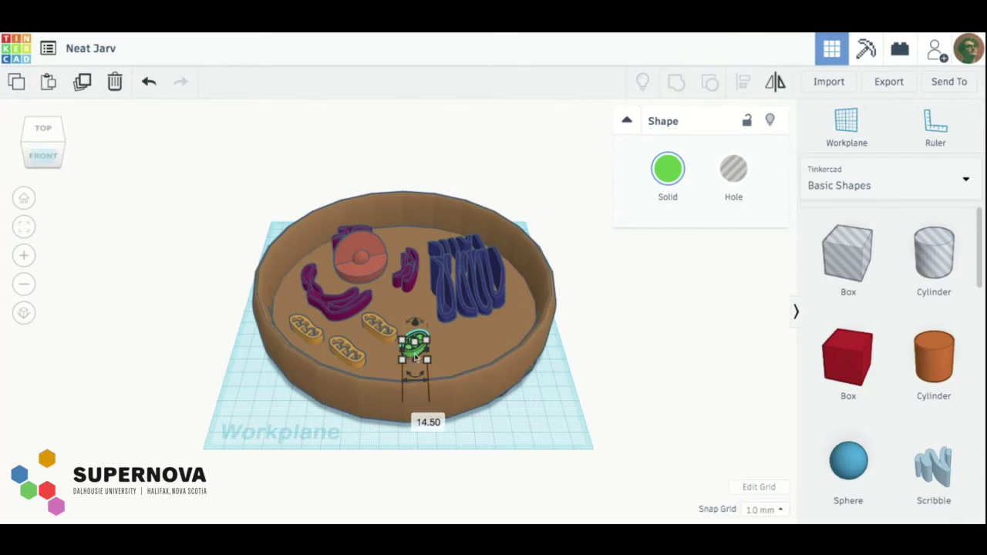
key("ctrl+v")
key("ctrl+v")
key("ctrl+v")
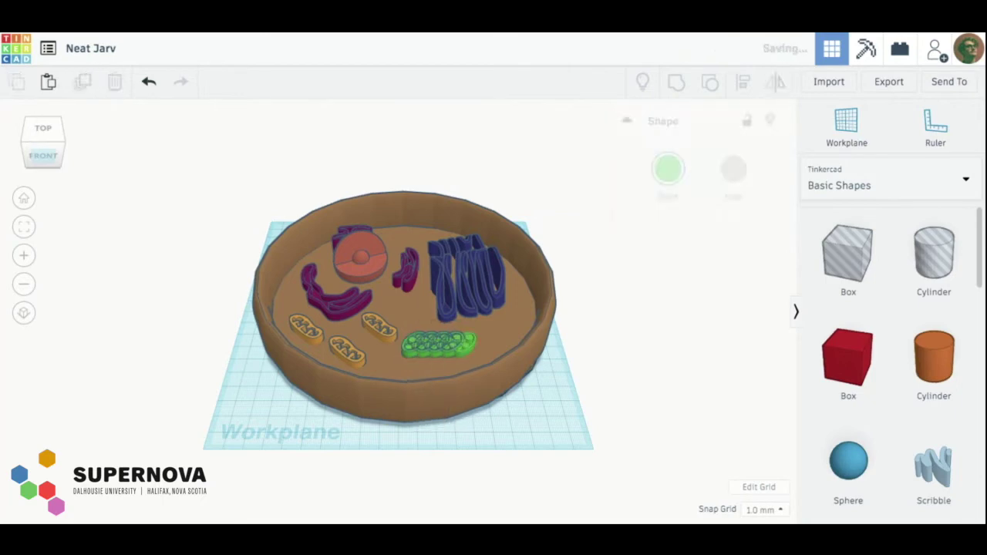
- Spread the five green pieces apart across the dish's front and around the blue folded piece
left_click_drag(417, 360, 425, 316, "alt")
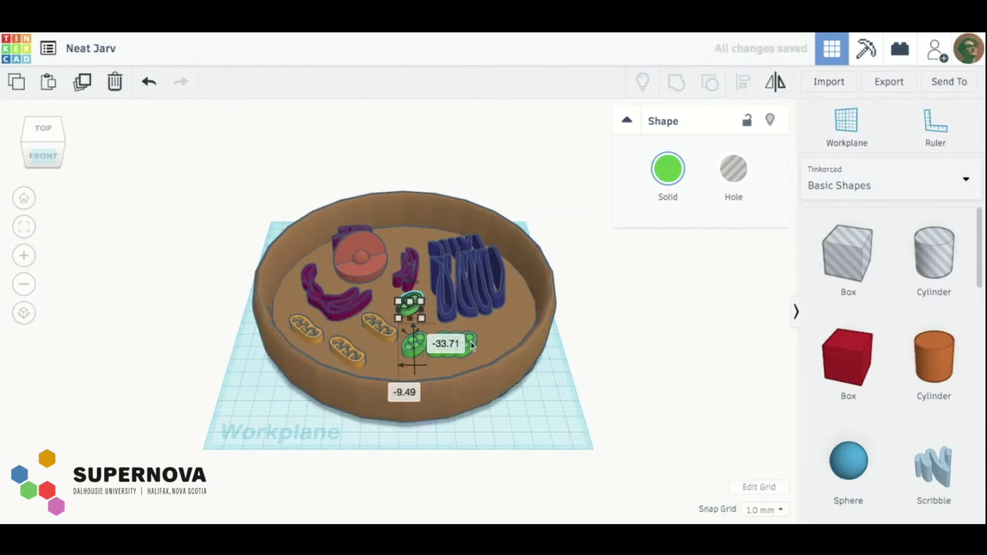
mouse_move(471, 346)
left_mouse_down()
mouse_move(522, 320)
mouse_move(473, 347)
left_mouse_up()
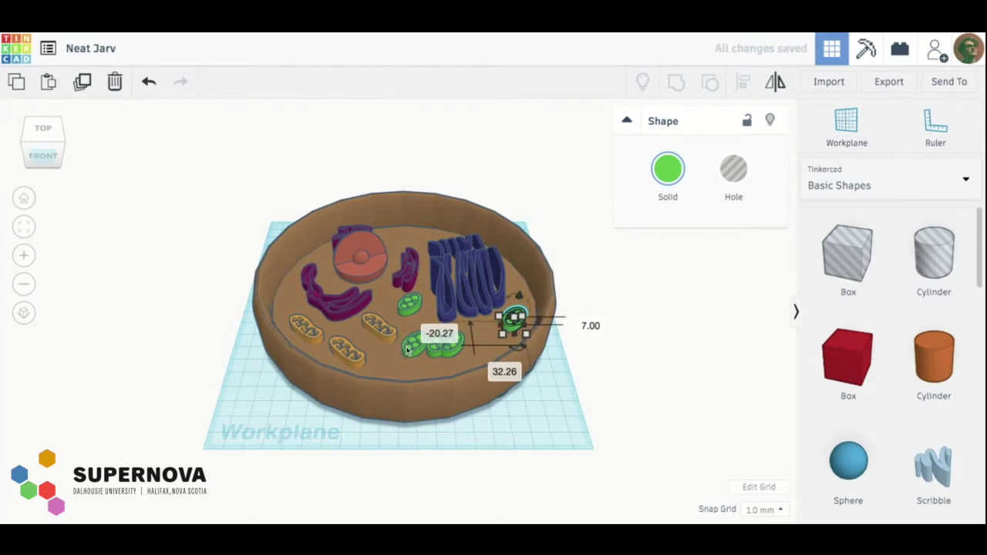
left_click_drag(405, 348, 434, 351)
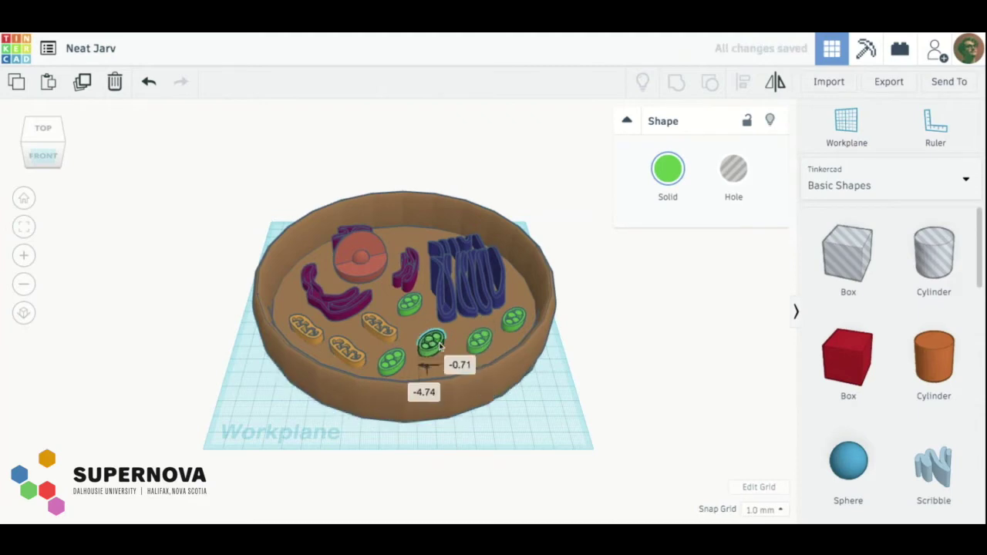
- Recolour the round dish dark green and check the cell model from the front
left_click(674, 345)
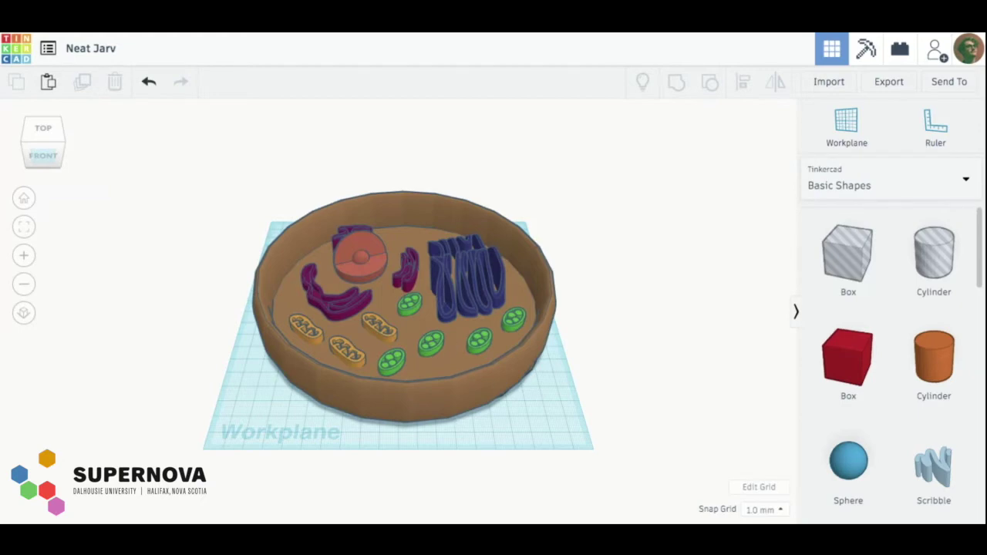
left_click(408, 406)
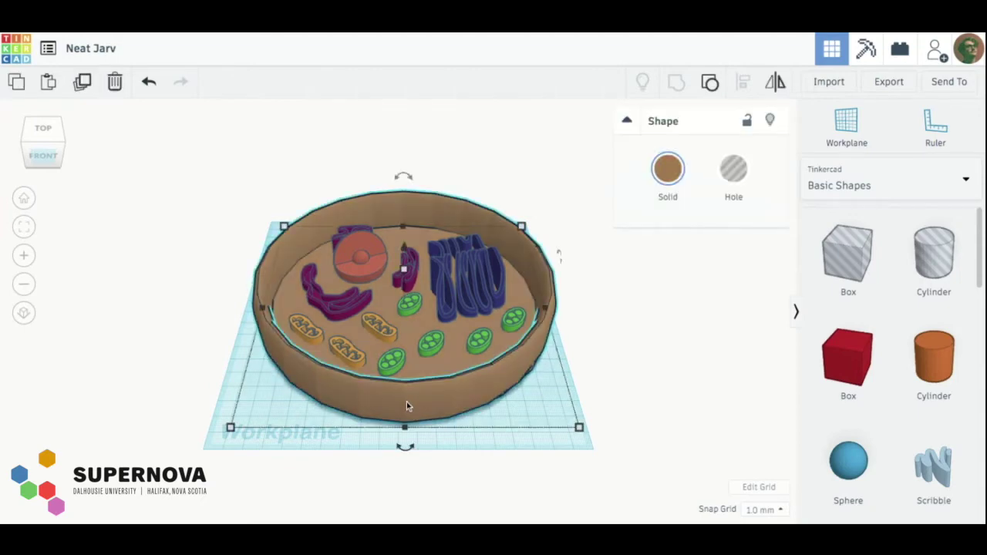
left_click(668, 173)
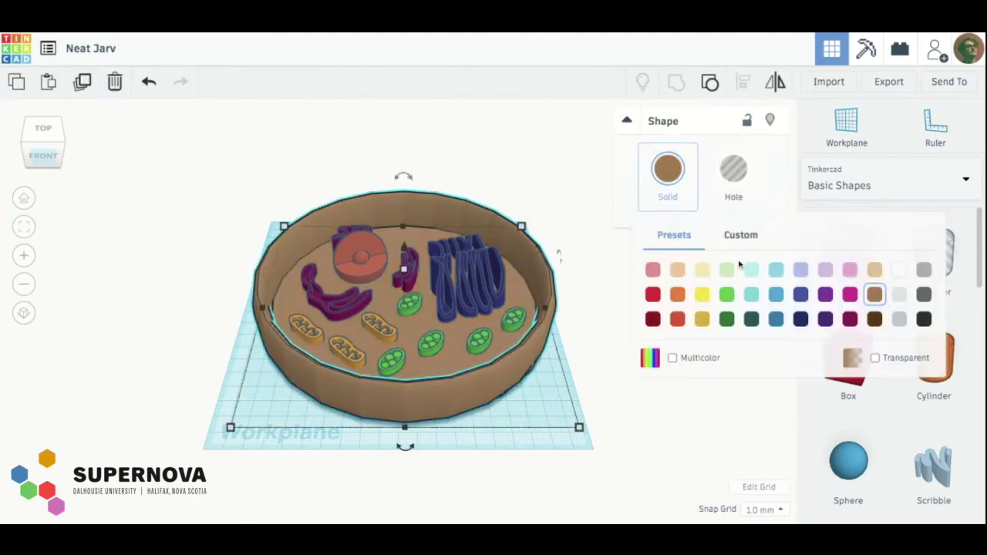
left_click(718, 315)
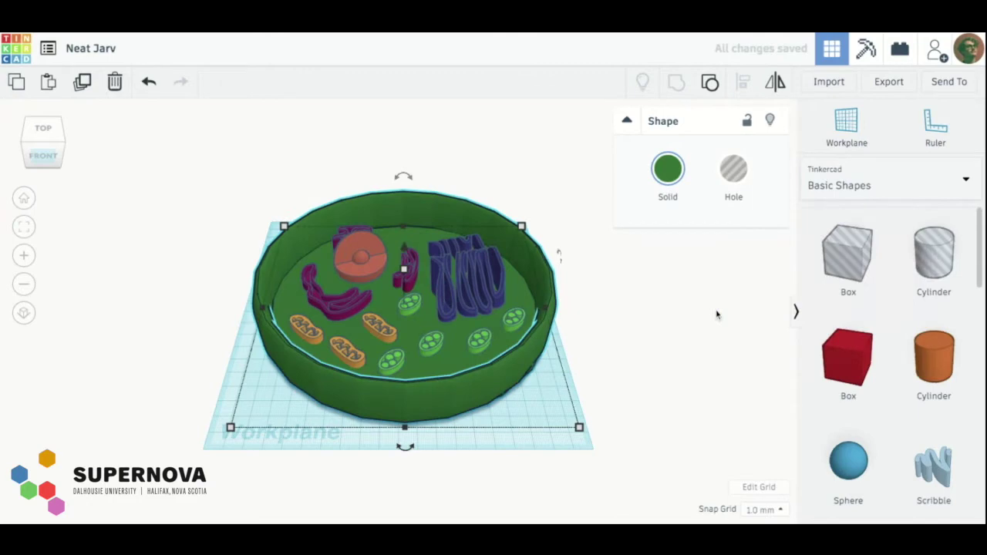
left_click(629, 339)
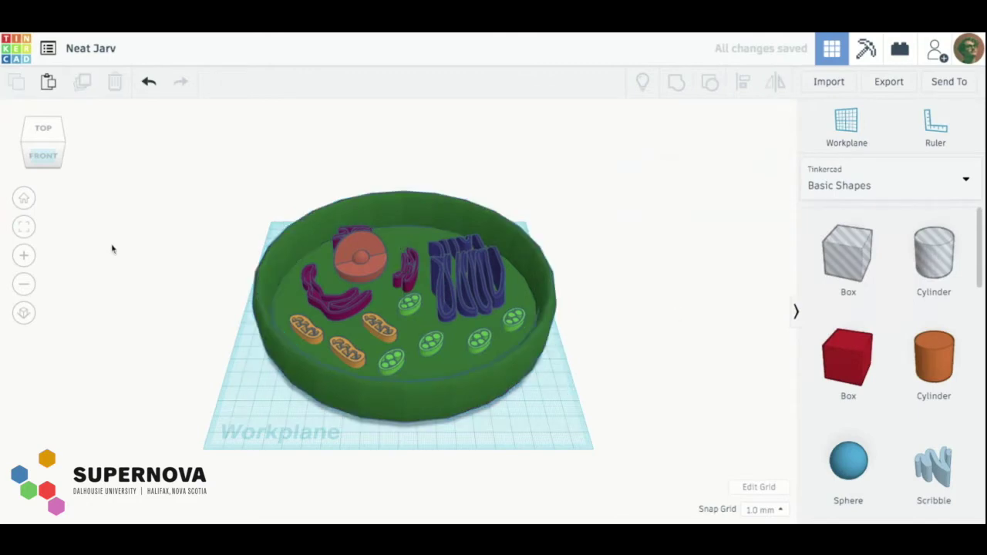
left_click(40, 163)
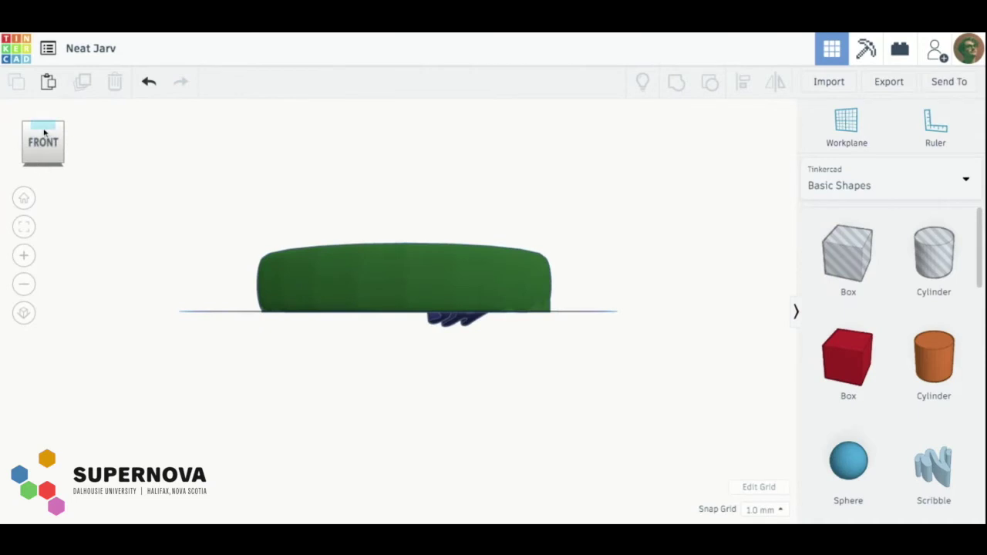
left_click(44, 133)
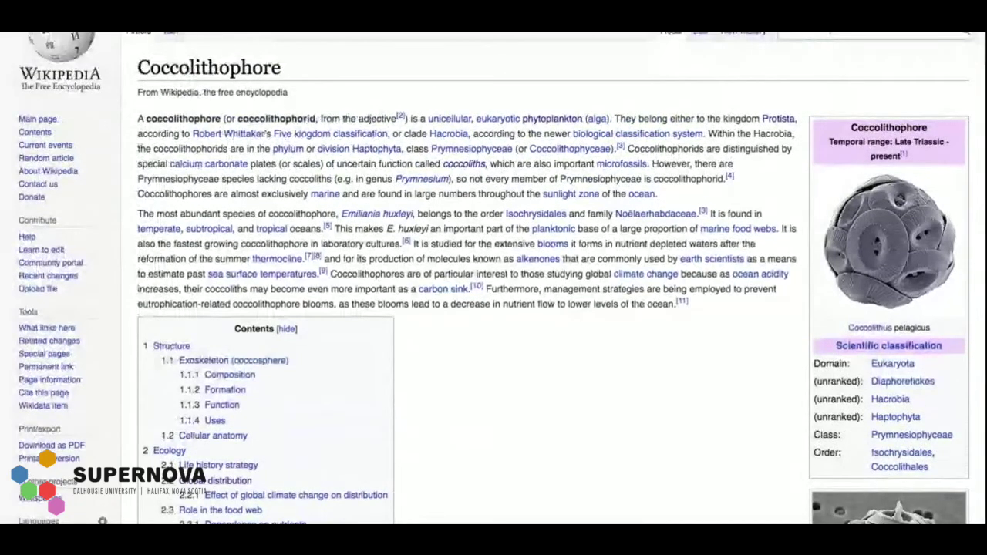
- Look through the Wikipedia article on coccolithophores, including its introduction, species photos and the Structure section with the diversity image
scroll(494, 278, "down", 1)
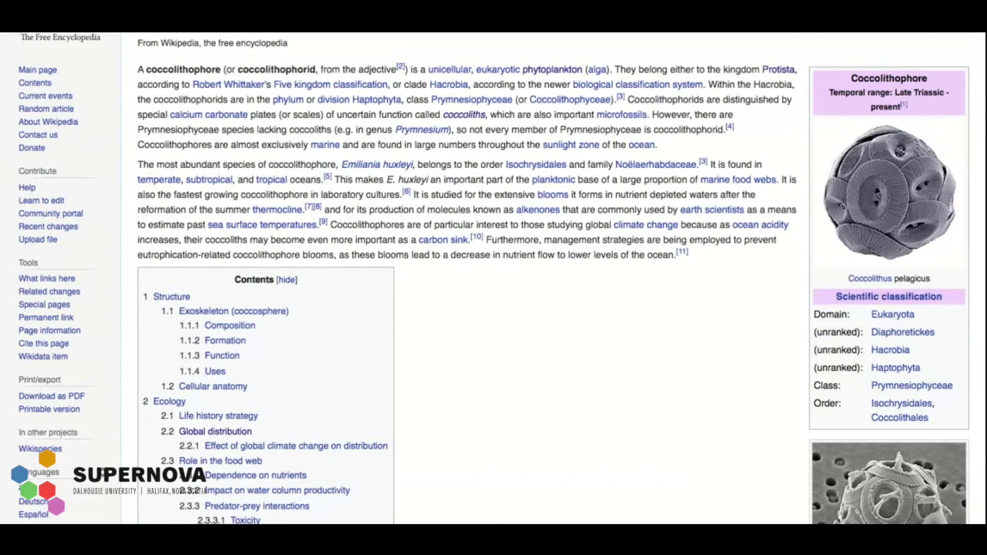
scroll(494, 278, "down", 2)
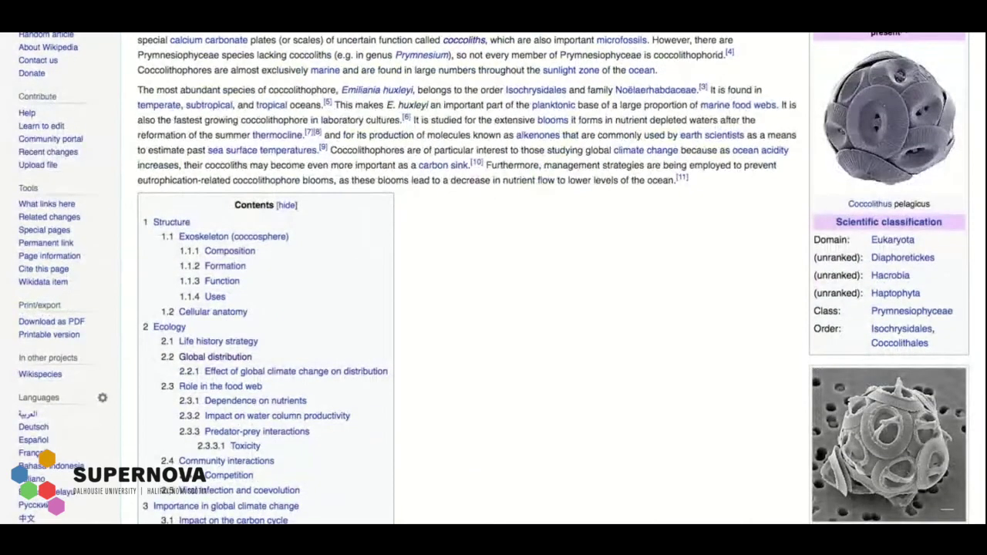
scroll(494, 278, "down", 4)
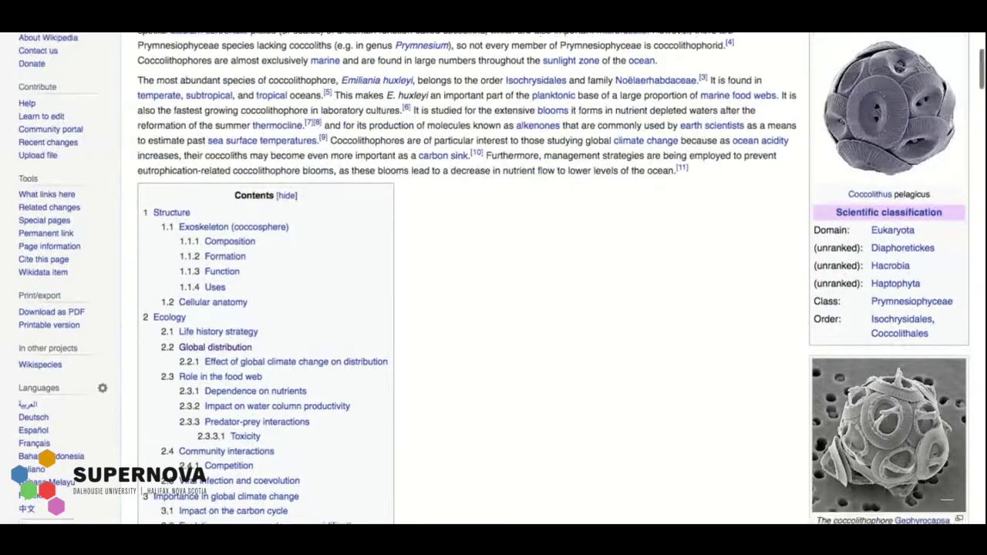
scroll(494, 278, "up", 8)
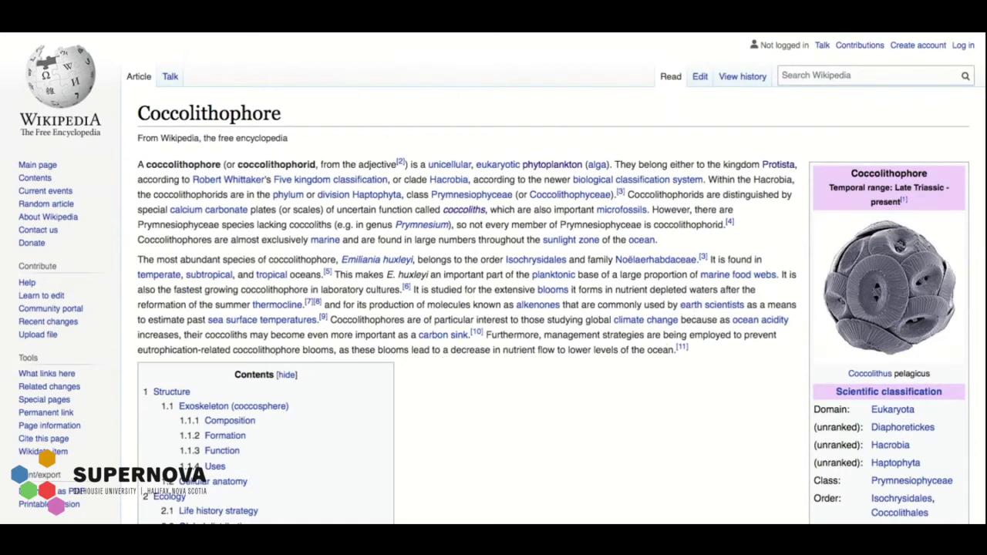
scroll(670, 248, "down", 5)
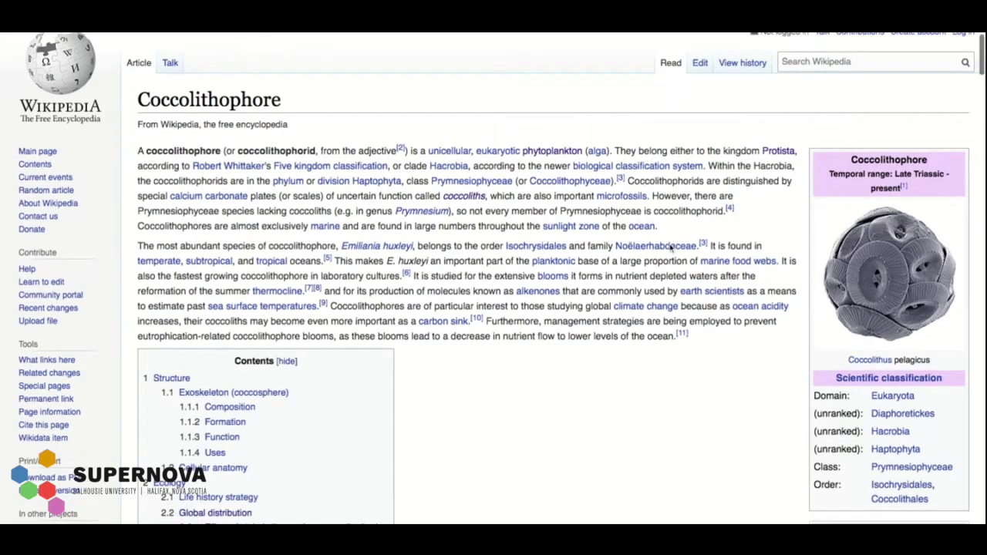
scroll(672, 247, "up", 5)
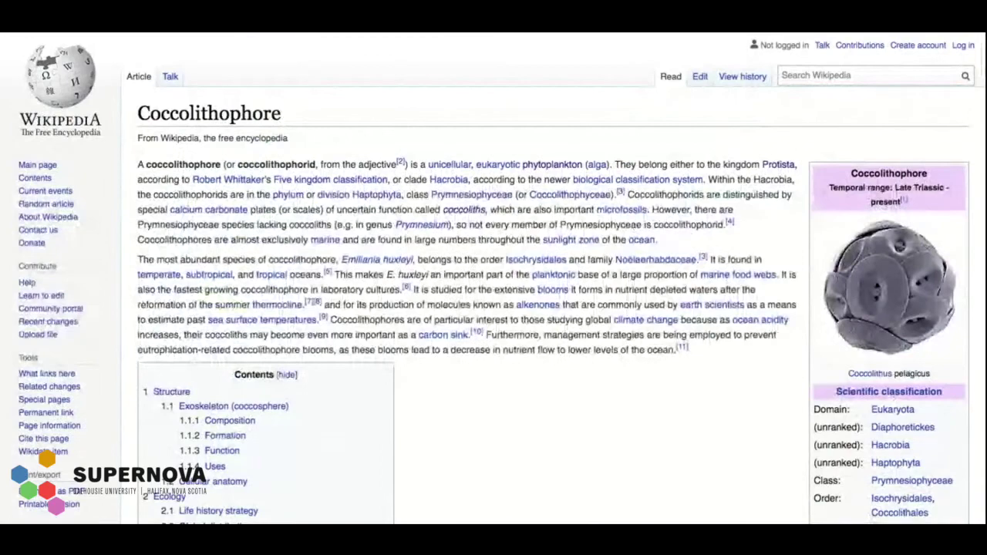
scroll(866, 71, "down", 3)
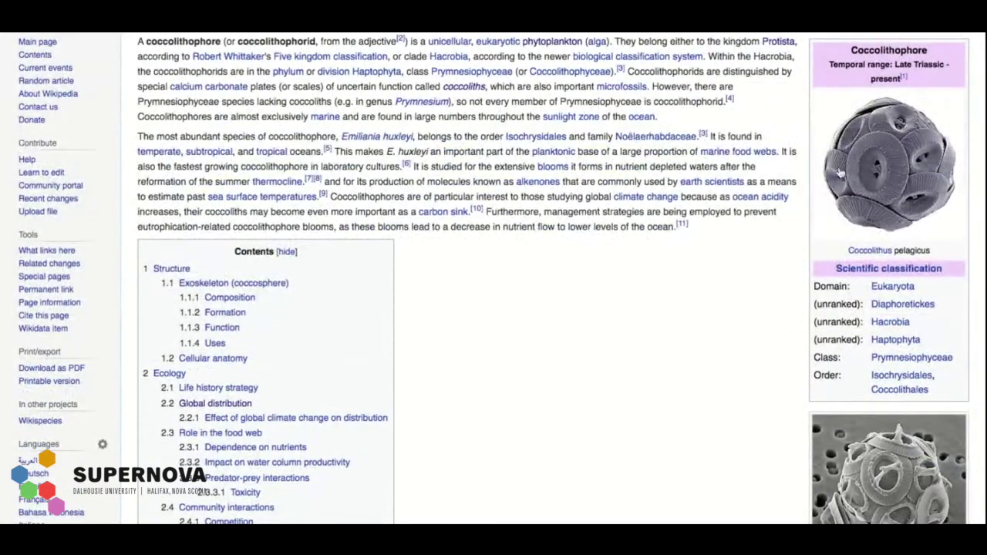
scroll(841, 174, "down", 5)
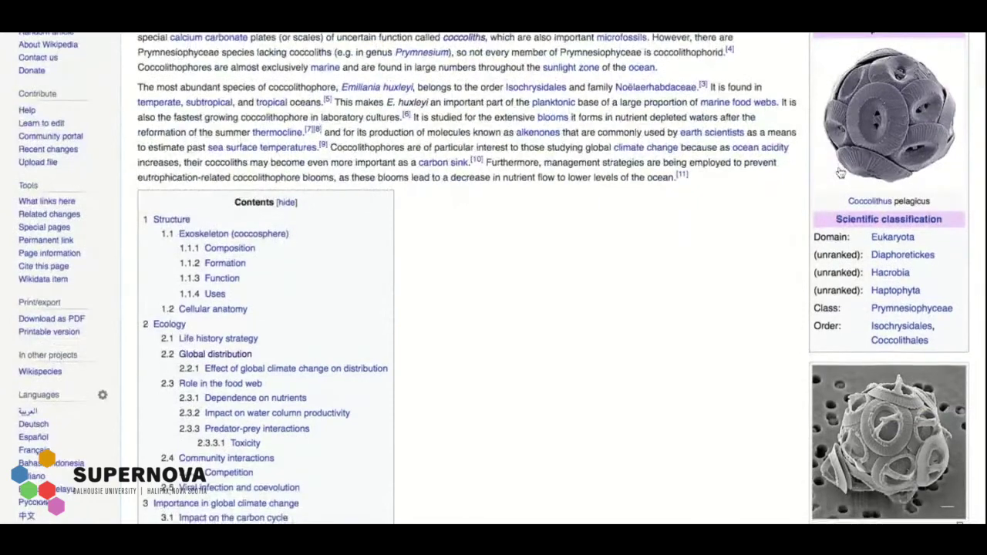
scroll(873, 301, "down", 2)
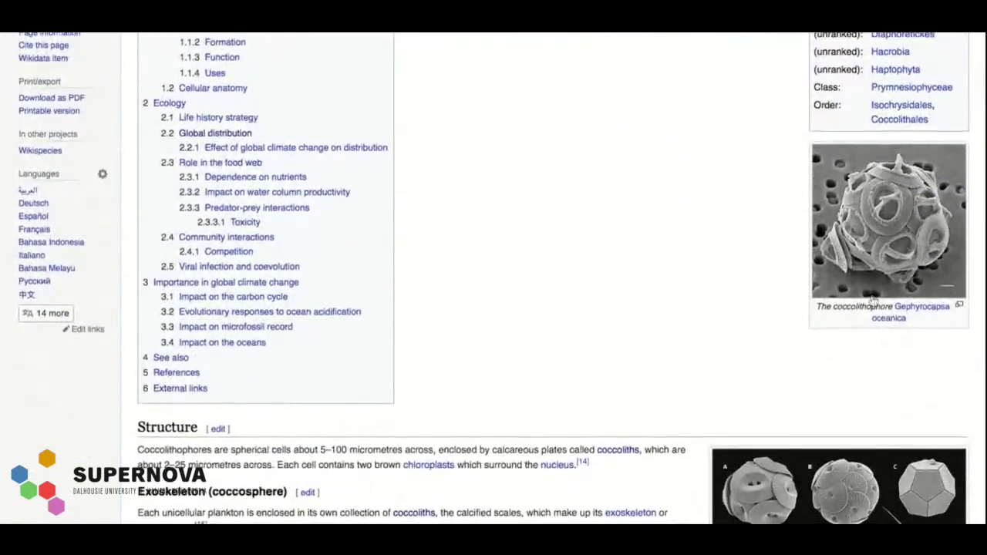
scroll(874, 301, "down", 4)
scroll(826, 345, "down", 3)
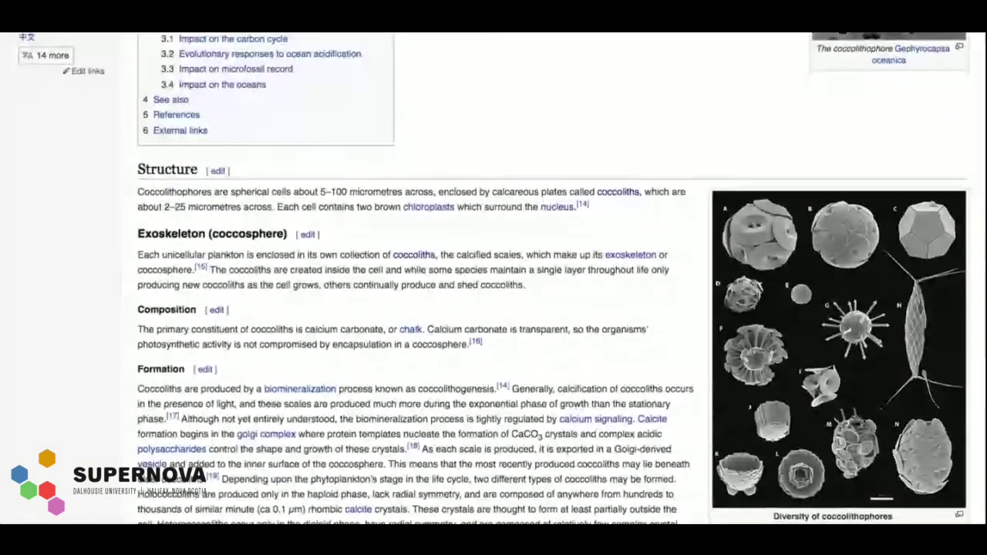
scroll(827, 345, "down", 4)
scroll(723, 101, "down", 10)
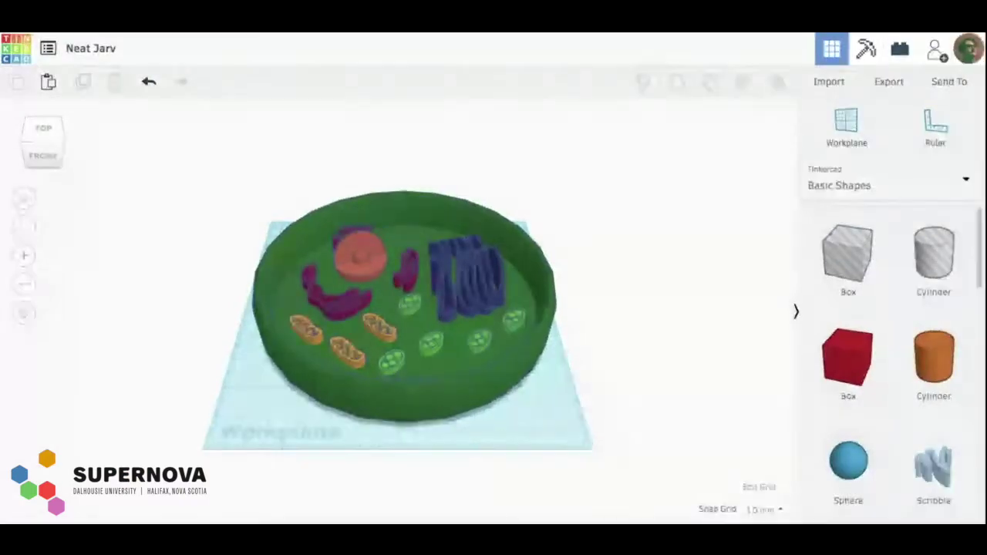
- Group the dish with all its cell parts and shift the group slightly across the workplane
left_click_drag(604, 412, 152, 145)
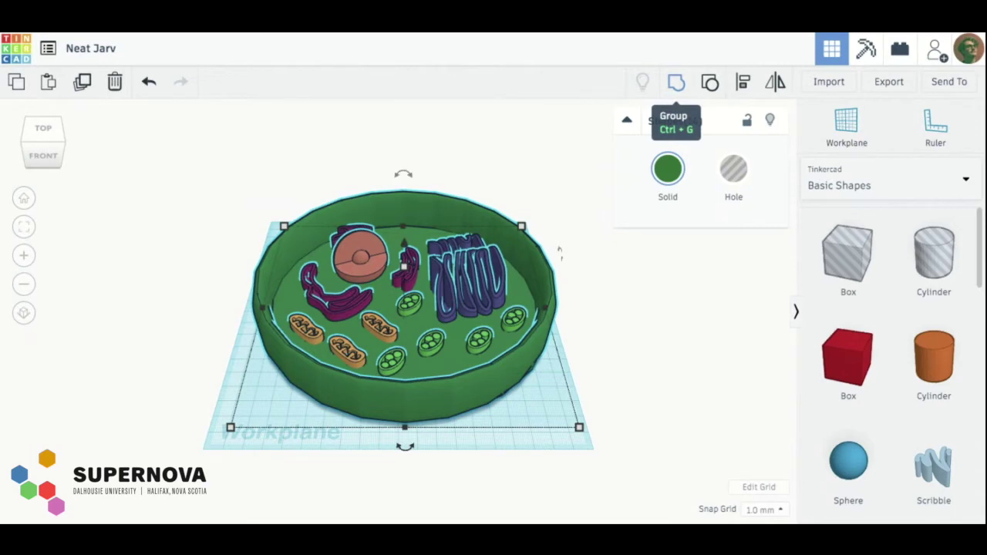
left_click(675, 83)
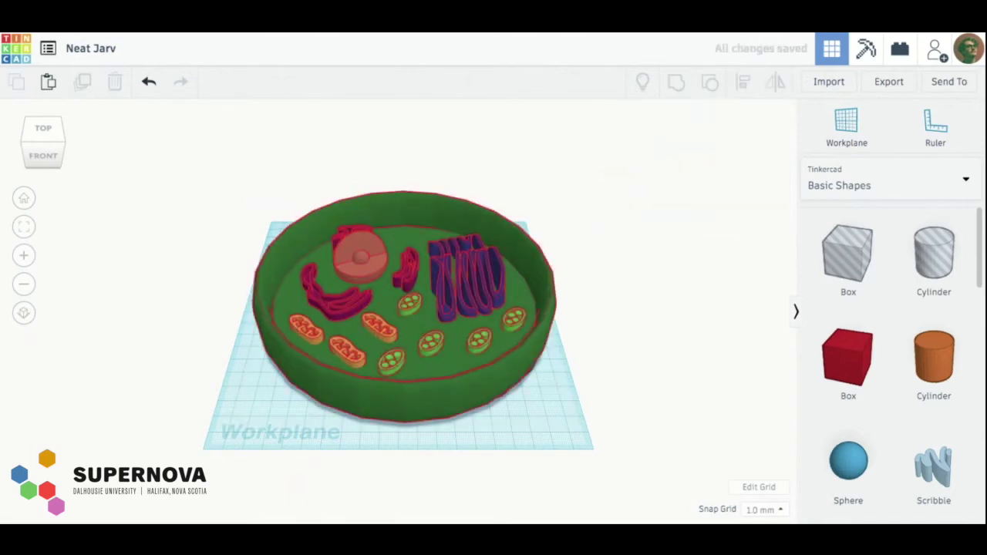
mouse_move(408, 293)
left_mouse_down()
mouse_move(393, 287)
mouse_move(426, 284)
mouse_move(398, 289)
left_mouse_up()
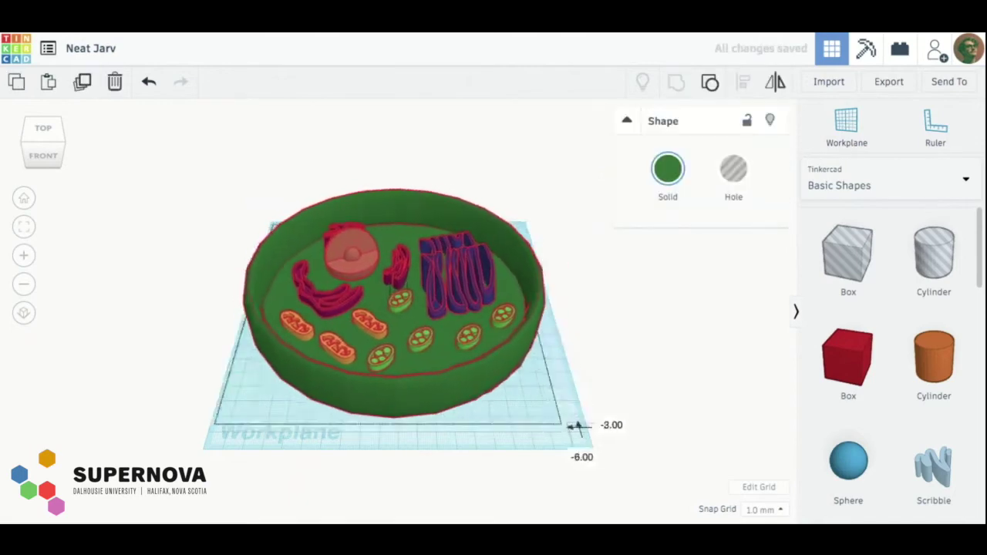
mouse_move(577, 427)
left_mouse_down()
mouse_move(568, 408)
mouse_move(577, 429)
left_mouse_up()
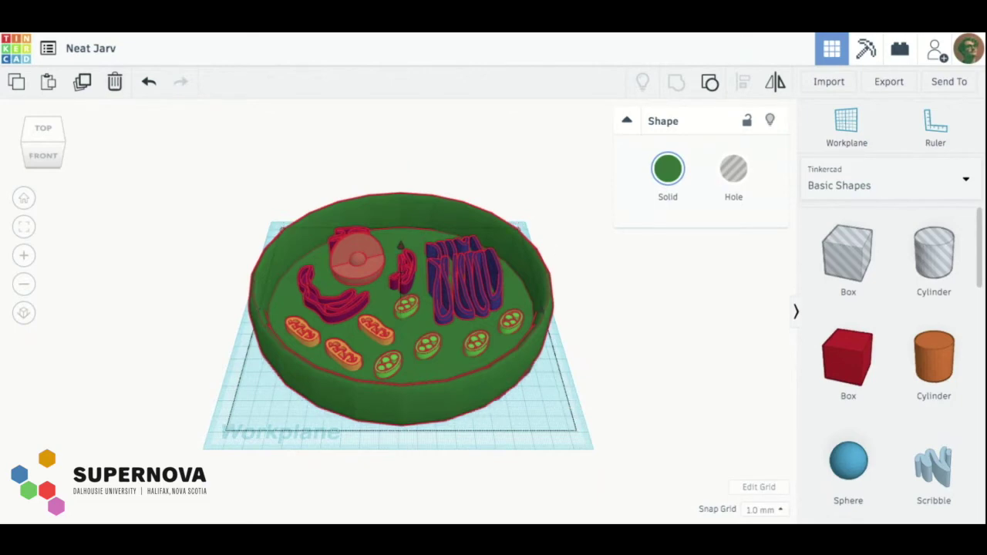
- Raise the grouped cell model 74 mm above the workplane and ungroup it
left_click_drag(400, 246, 401, 106)
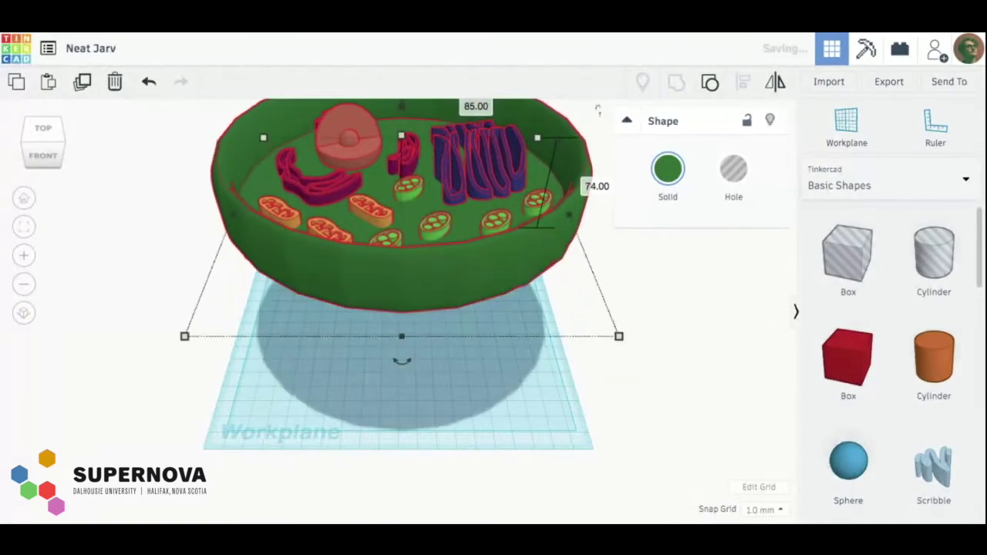
left_click(42, 155)
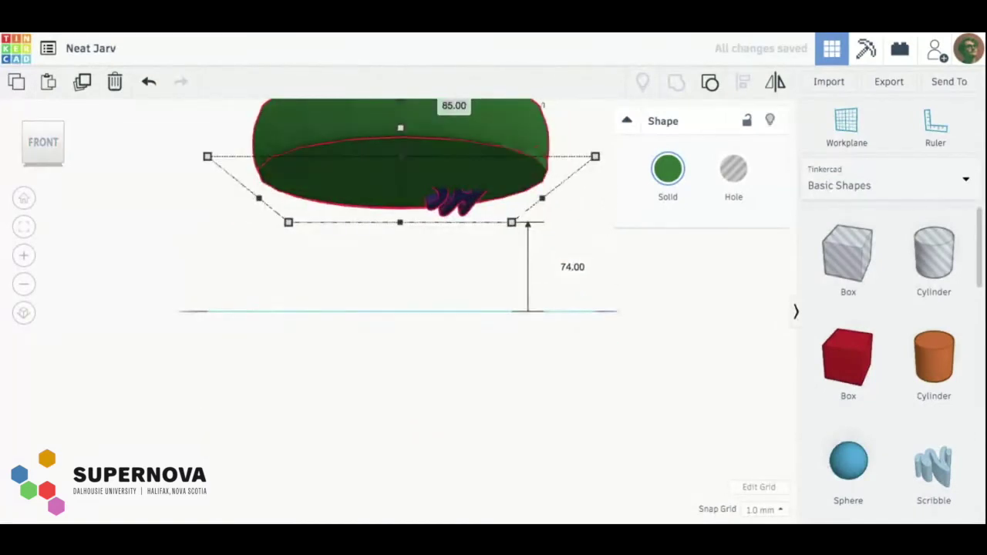
left_click(42, 127)
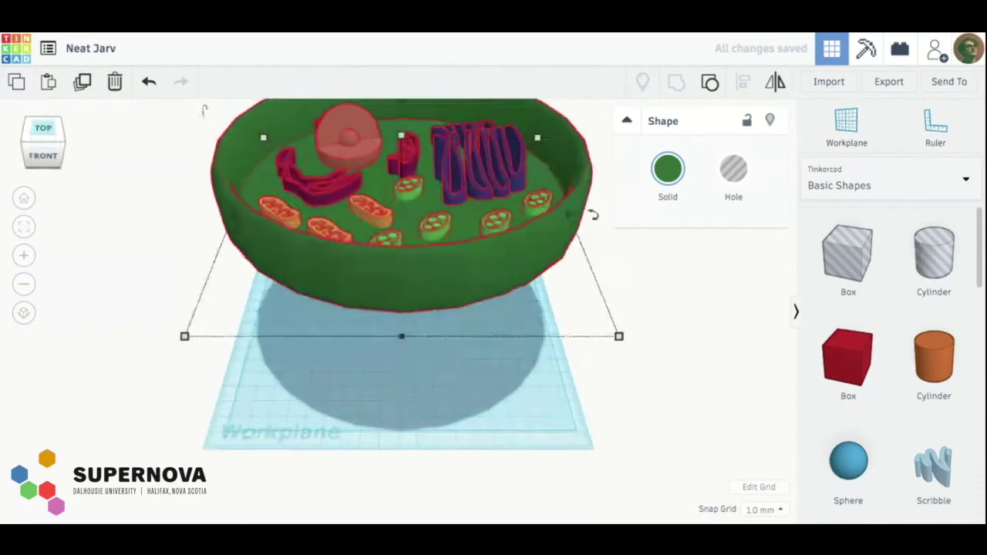
left_click_drag(400, 277, 402, 285)
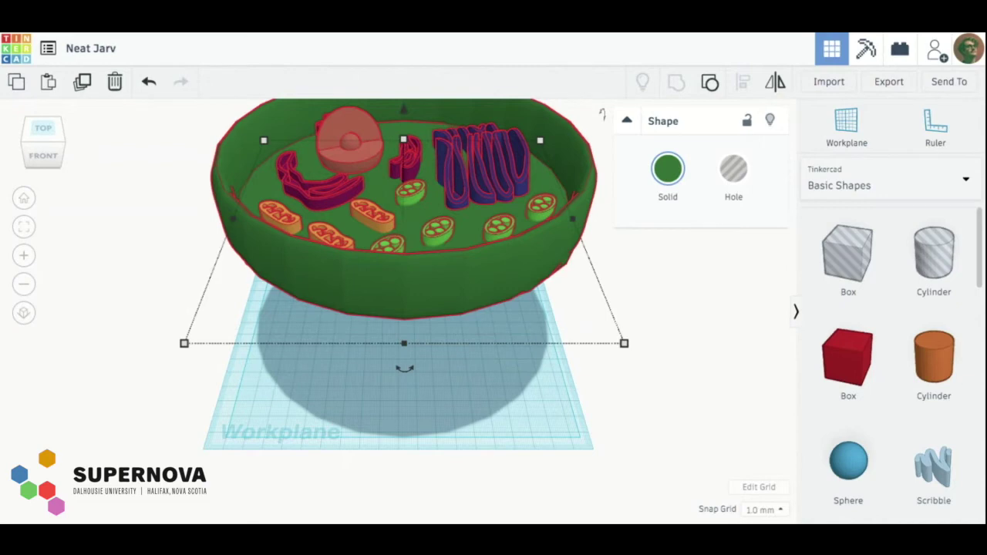
left_click(711, 84)
left_click(687, 344)
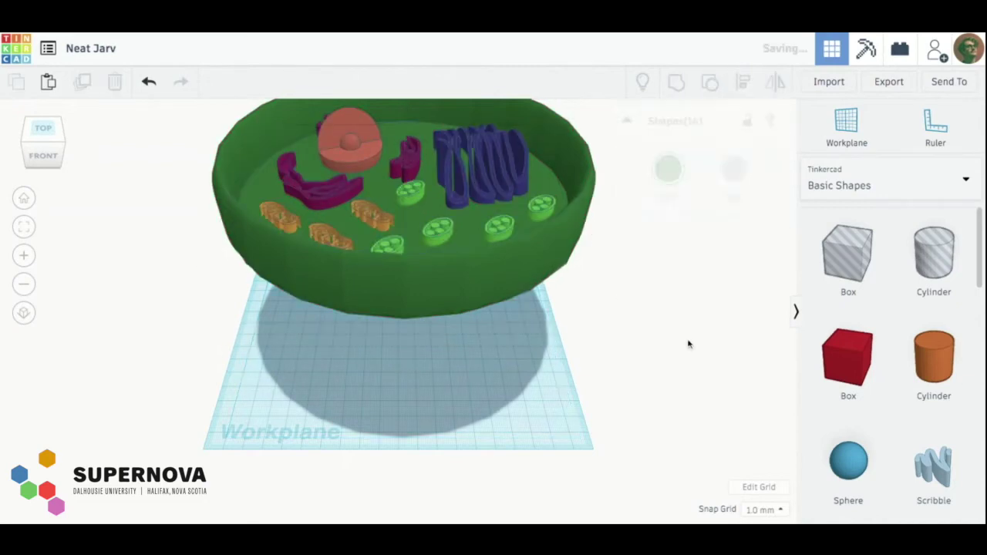
- Add a half sphere to the workplane beneath the front of the raised dish
scroll(877, 364, "down", 5)
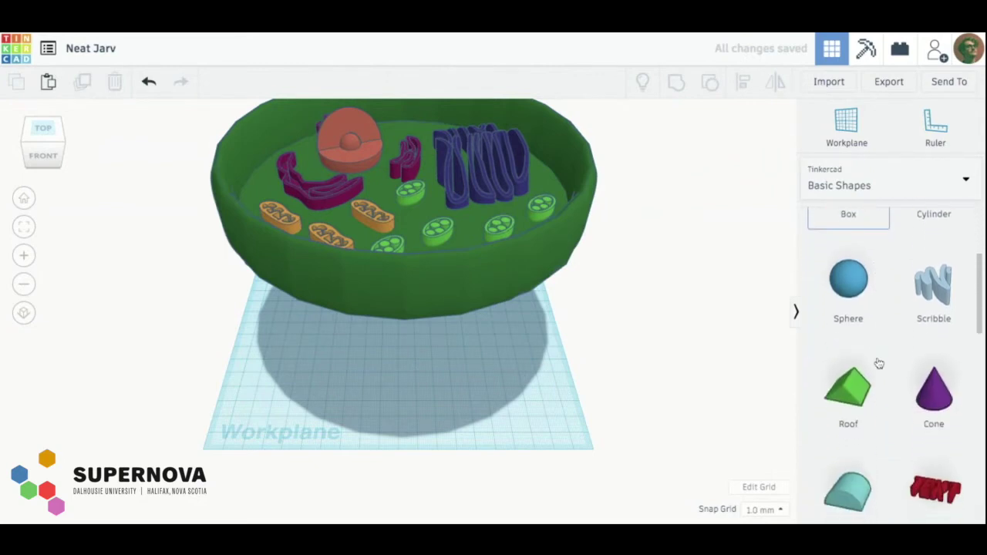
scroll(879, 363, "down", 5)
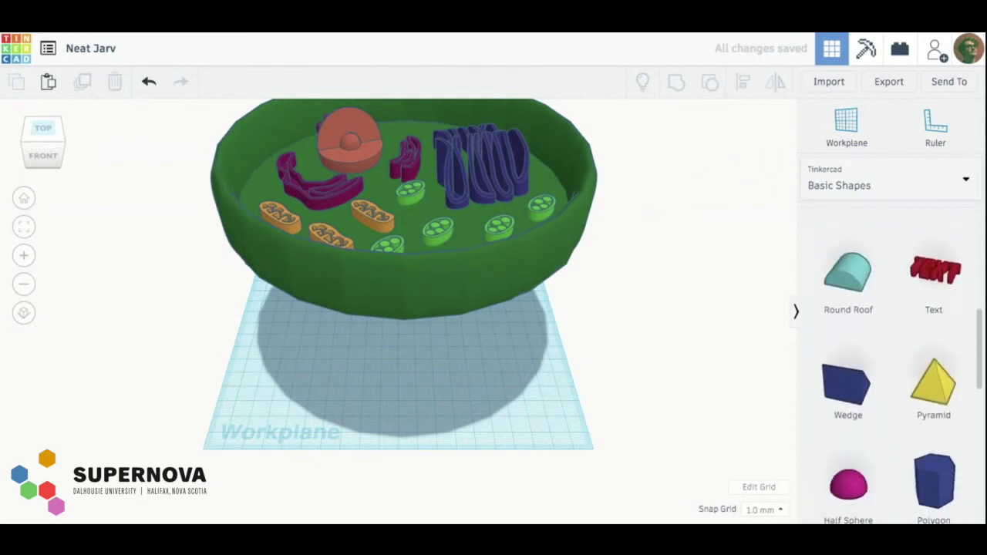
scroll(848, 363, "down", 1)
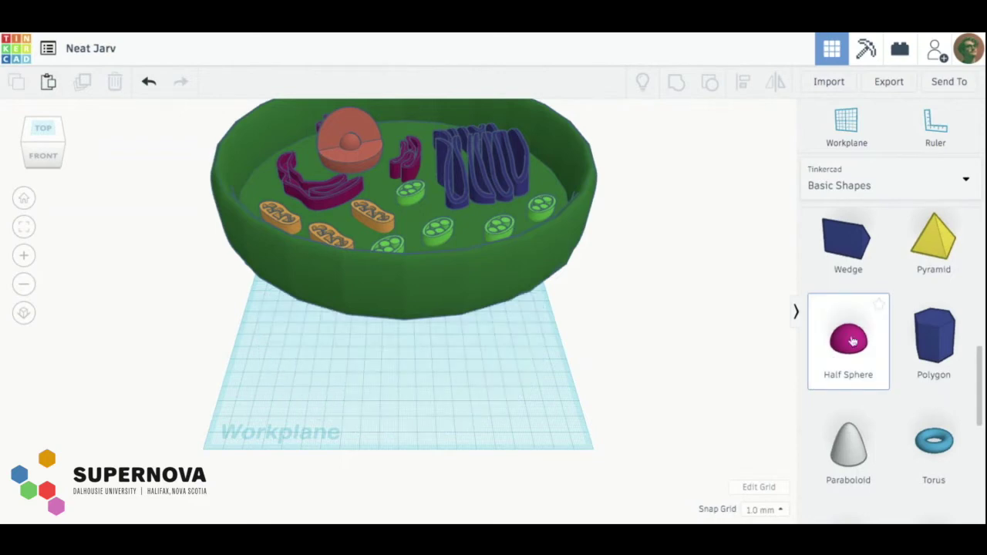
left_click_drag(852, 341, 398, 369)
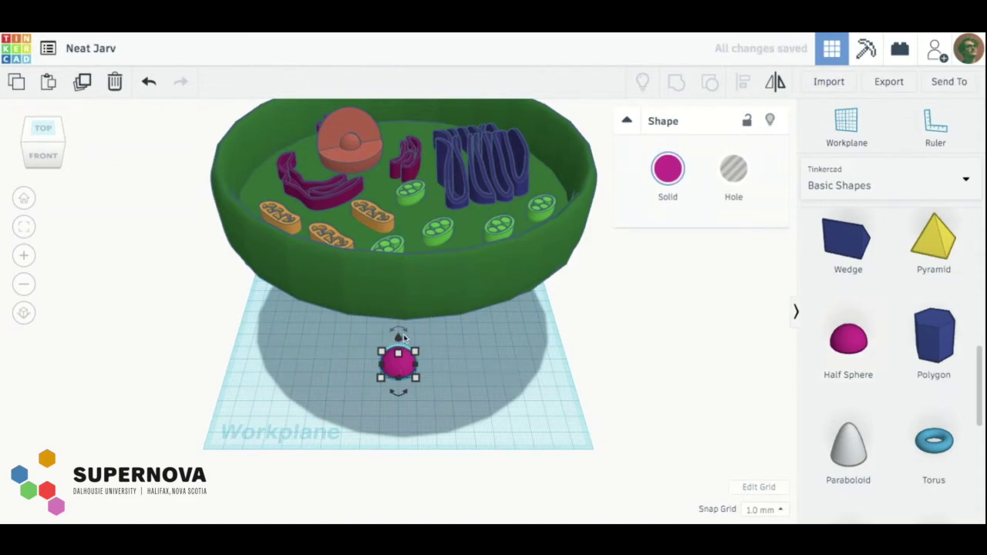
scroll(403, 333, "up", 2)
scroll(404, 333, "up", 3)
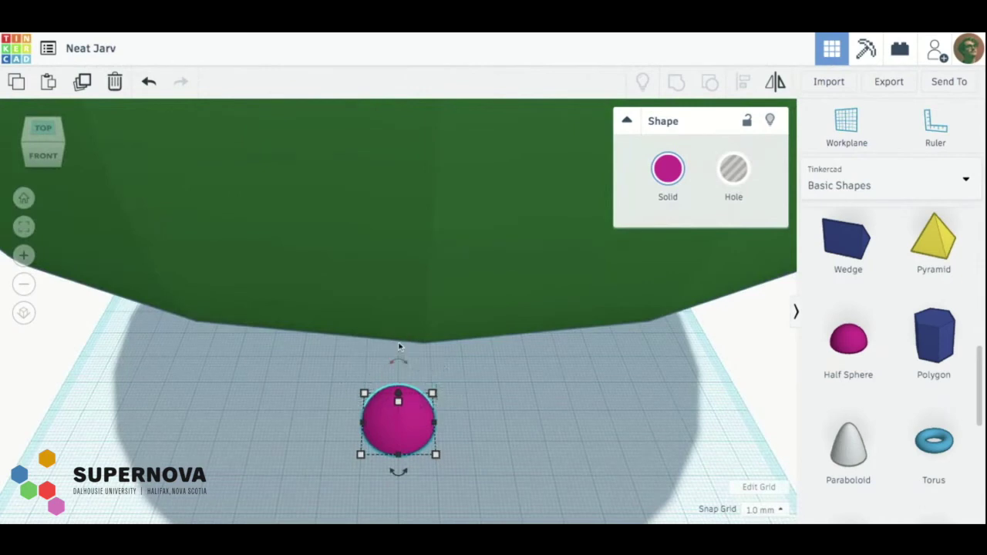
- Rotate the half sphere 180° so that its flat face points up
left_click(399, 362)
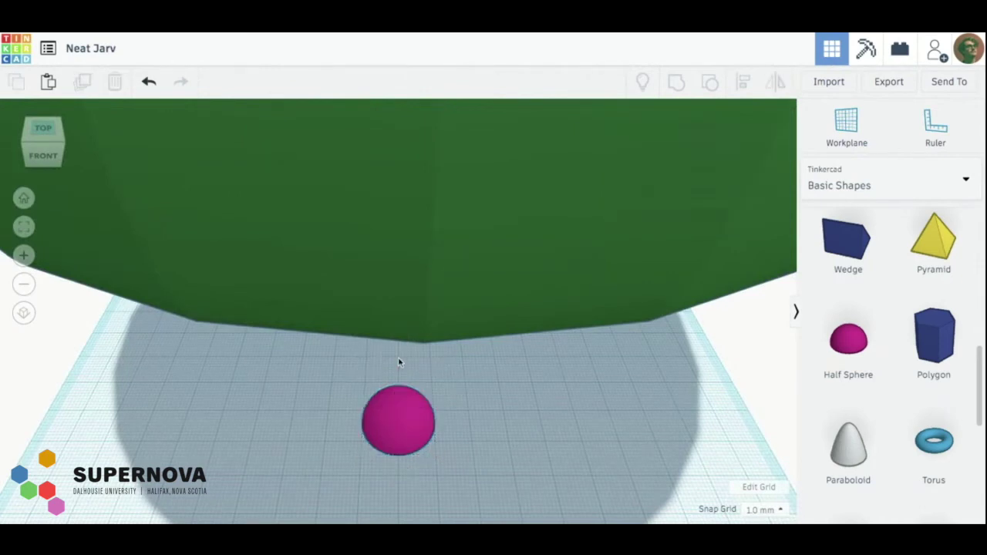
left_click(399, 419)
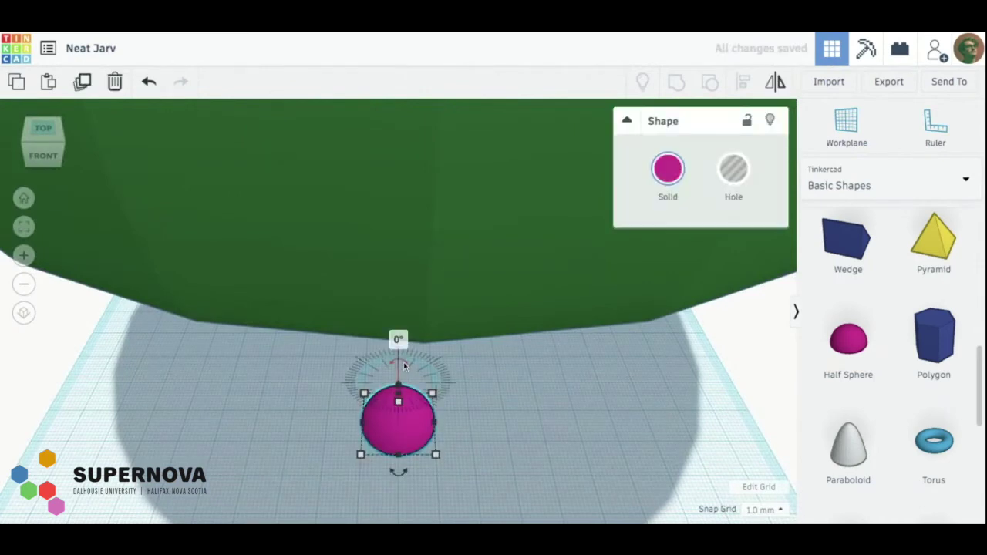
left_click(400, 340)
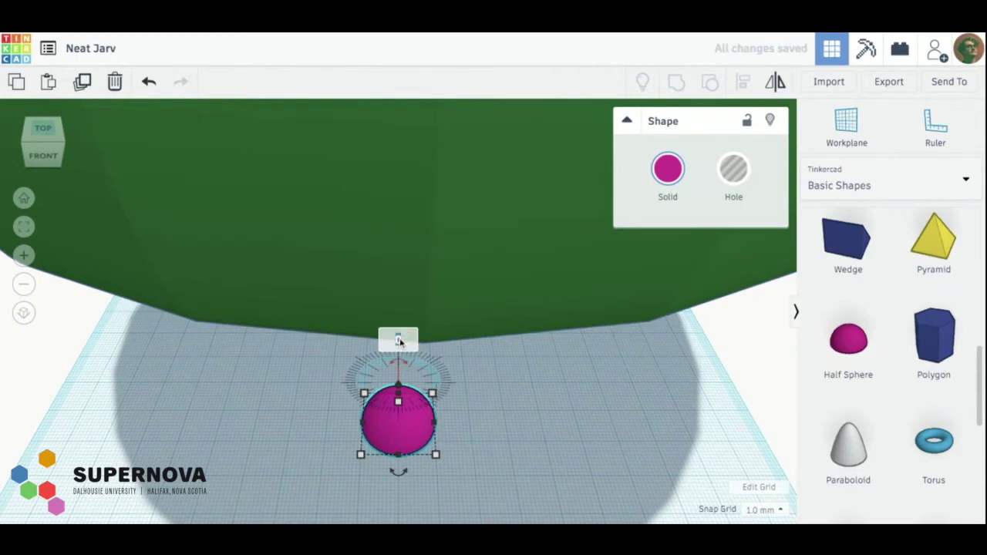
type("180")
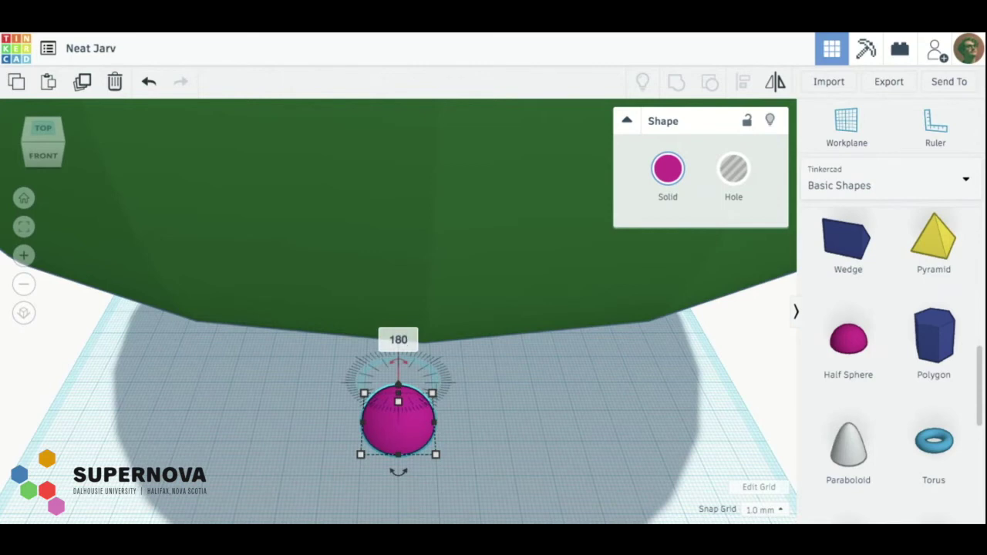
key("Return")
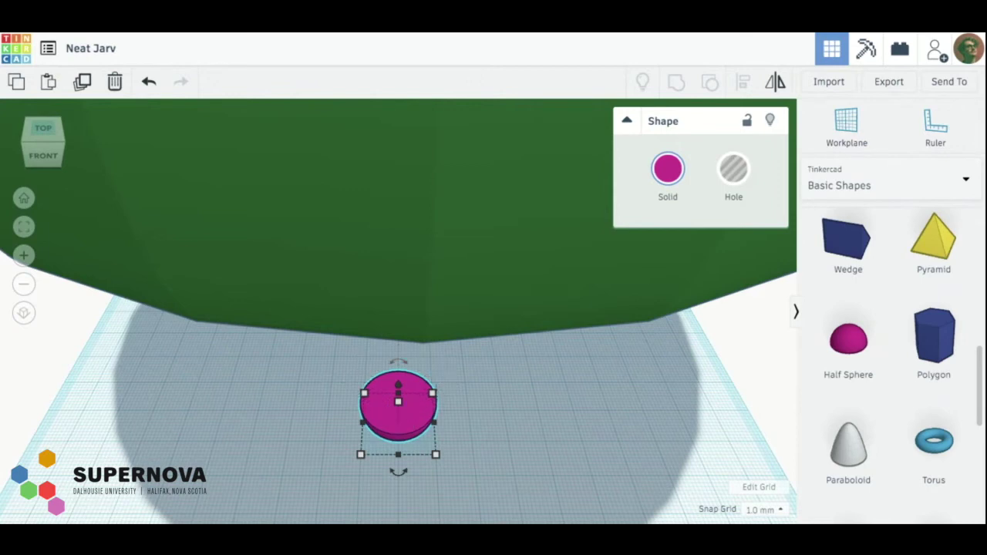
- Enlarge the flipped half sphere to about 101 mm by 78 mm and make it about 53 mm tall
left_click_drag(436, 455, 587, 524)
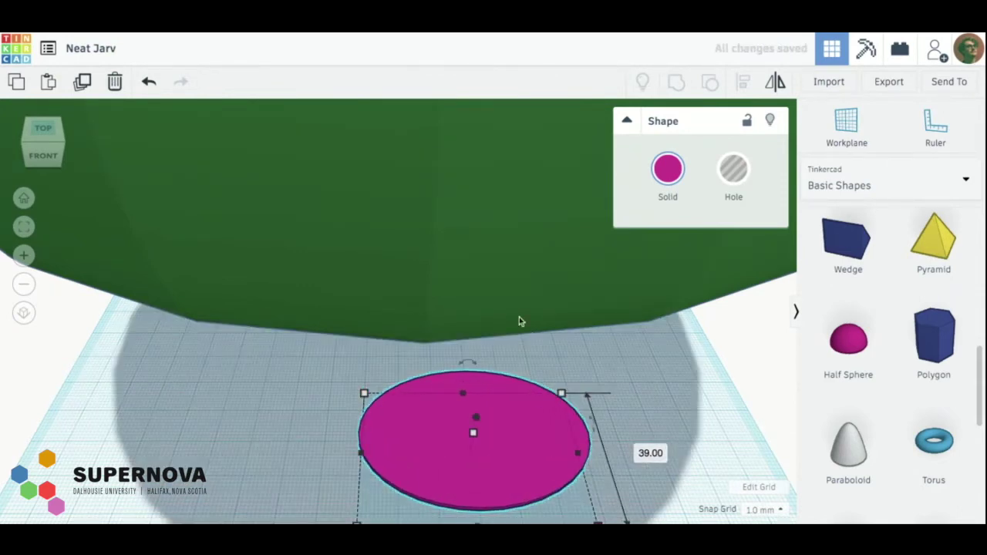
scroll(519, 317, "down", 3)
scroll(479, 371, "down", 2)
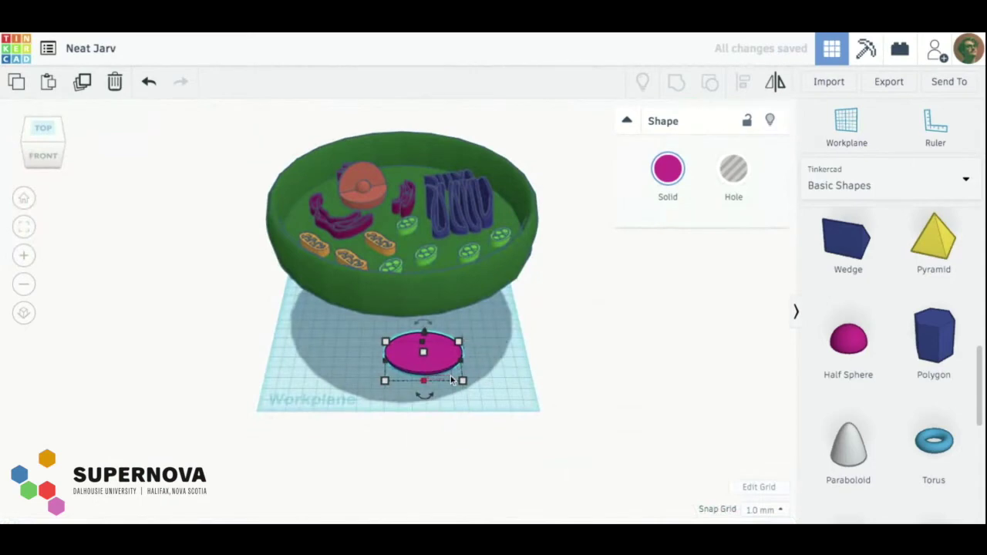
left_click(451, 378)
left_click_drag(436, 371, 460, 378)
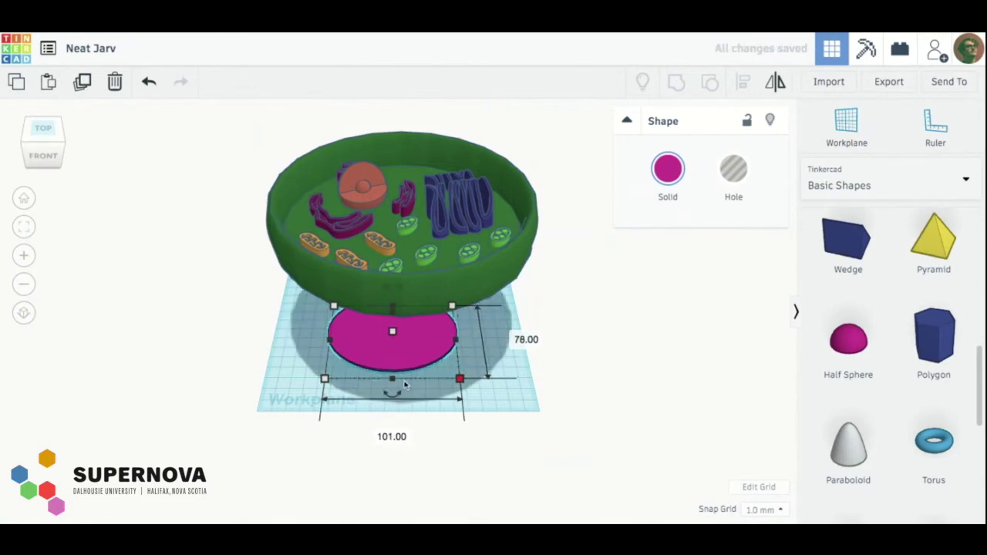
left_click_drag(389, 333, 392, 287)
- Shift the half sphere about 7 mm sideways under the dish and raise it 34 mm above the workplane
left_click(42, 154)
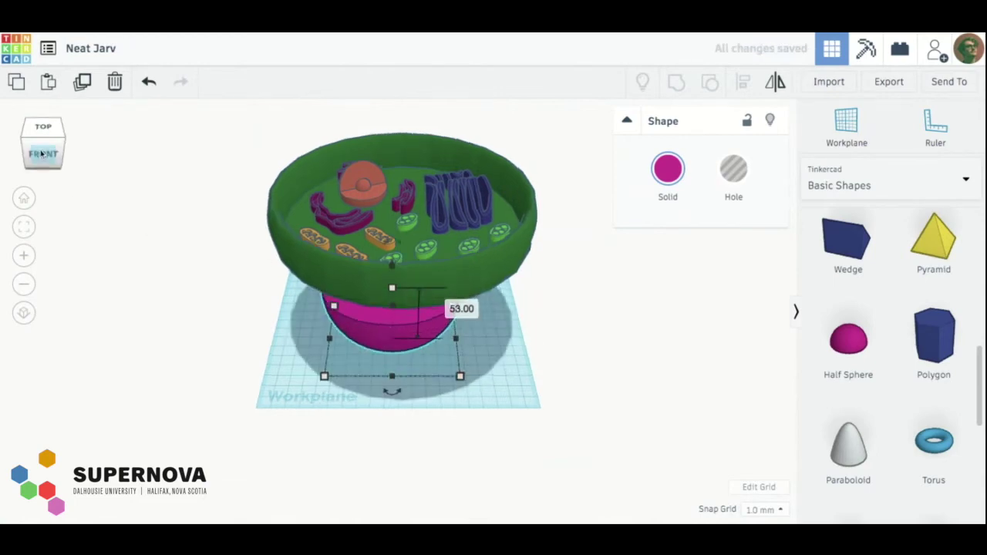
left_click_drag(381, 284, 390, 284)
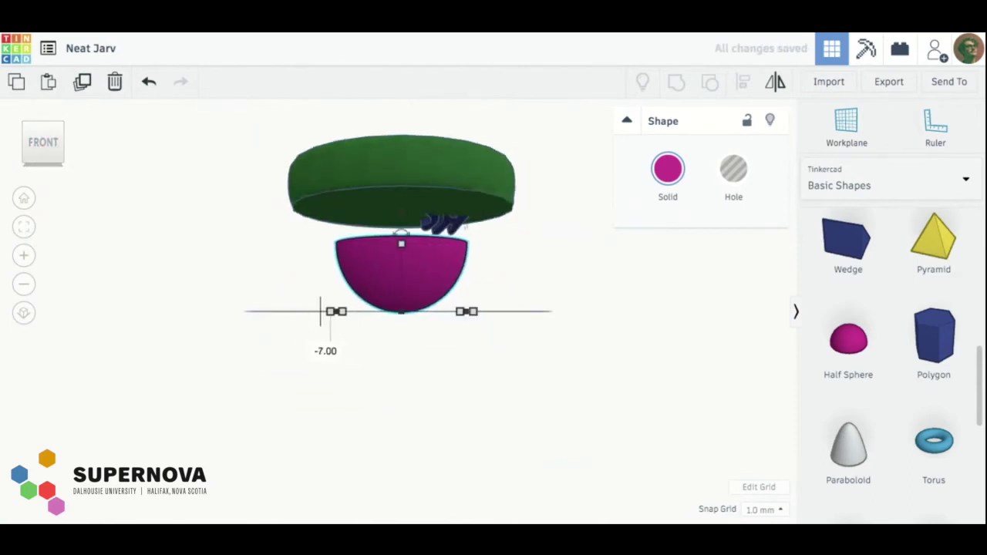
key("ctrl+Up")
key("ctrl+Up")
key("ctrl+Up")
key("ctrl+Up")
key("ctrl+Up")
key("ctrl+Up")
key("ctrl+Up")
key("ctrl+Up")
key("ctrl+Up")
key("ctrl+Up")
key("ctrl+Up")
key("ctrl+Up")
key("ctrl+Up")
key("ctrl+Up")
key("ctrl+Up")
key("ctrl+Up")
key("ctrl+Up")
key("ctrl+Up")
key("ctrl+Up")
key("ctrl+Up")
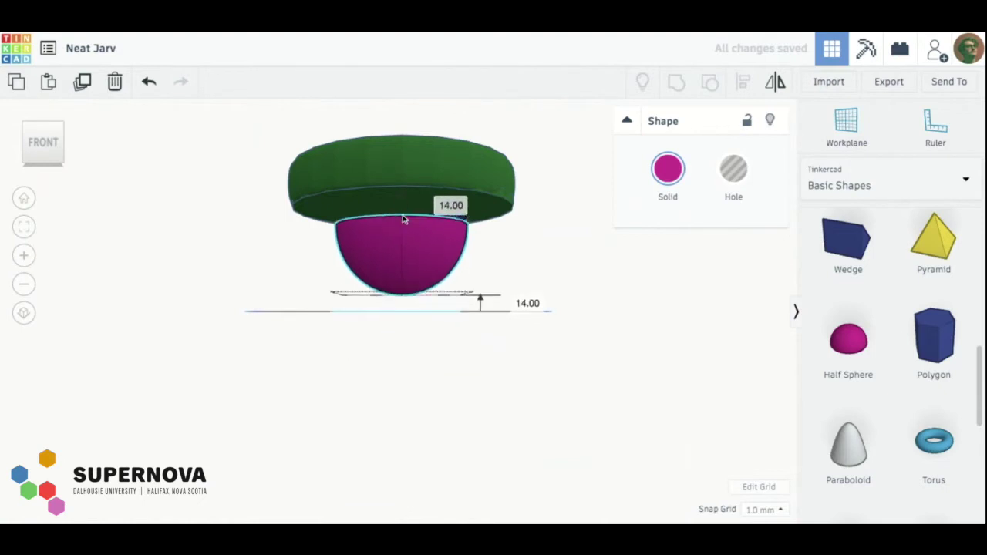
key("ctrl+Down")
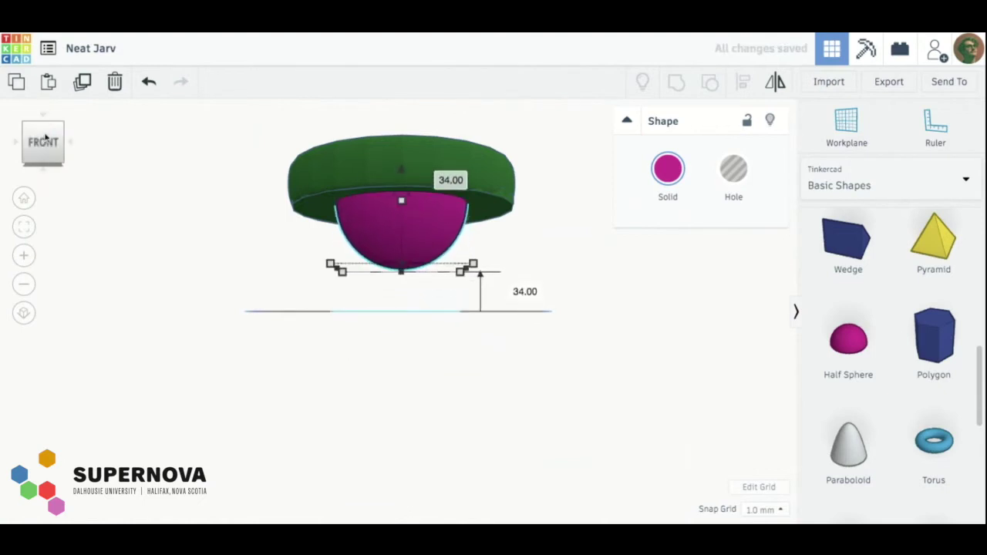
- Widen the half sphere to about 167 mm by 178 mm to match the underside of the dish
left_click(44, 131)
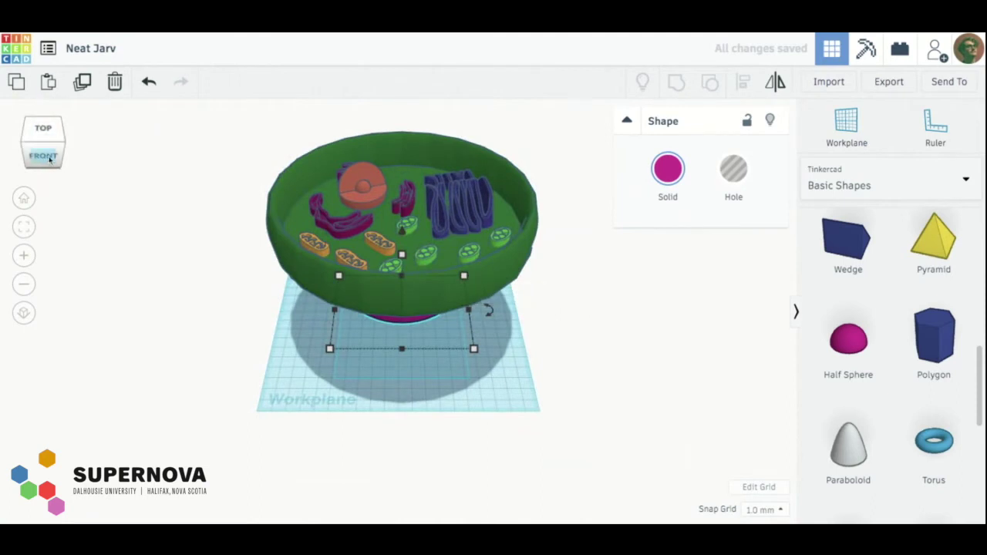
left_click_drag(474, 348, 512, 358)
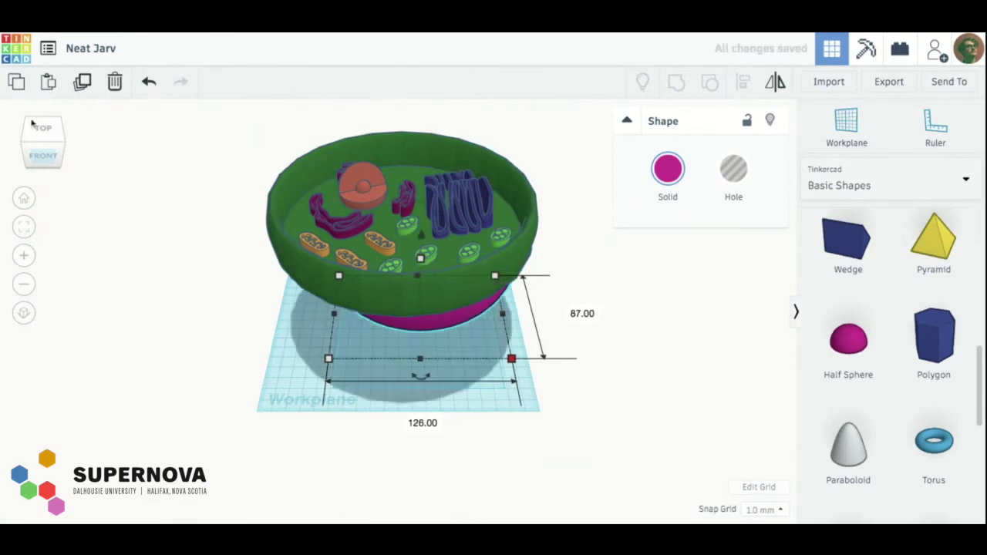
left_click(25, 156)
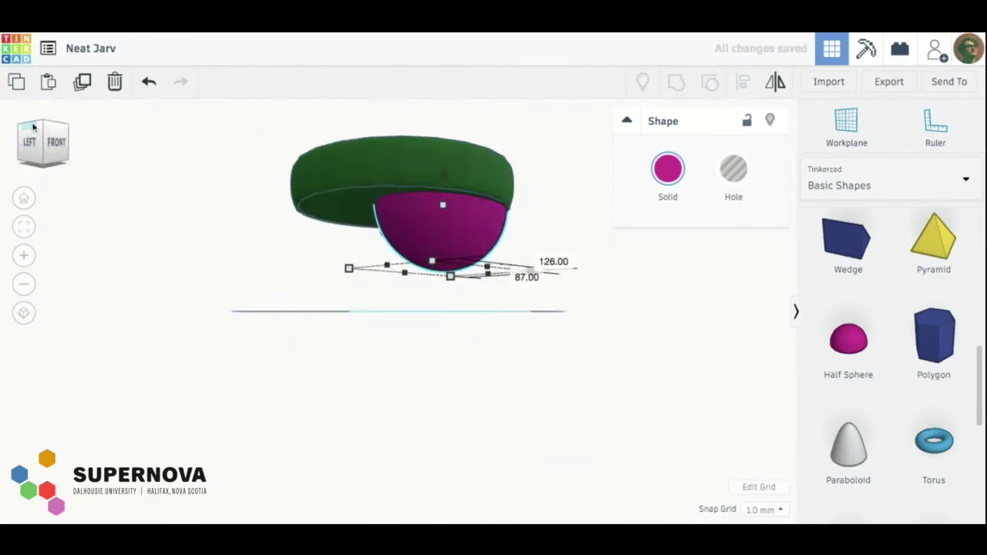
left_click(30, 159)
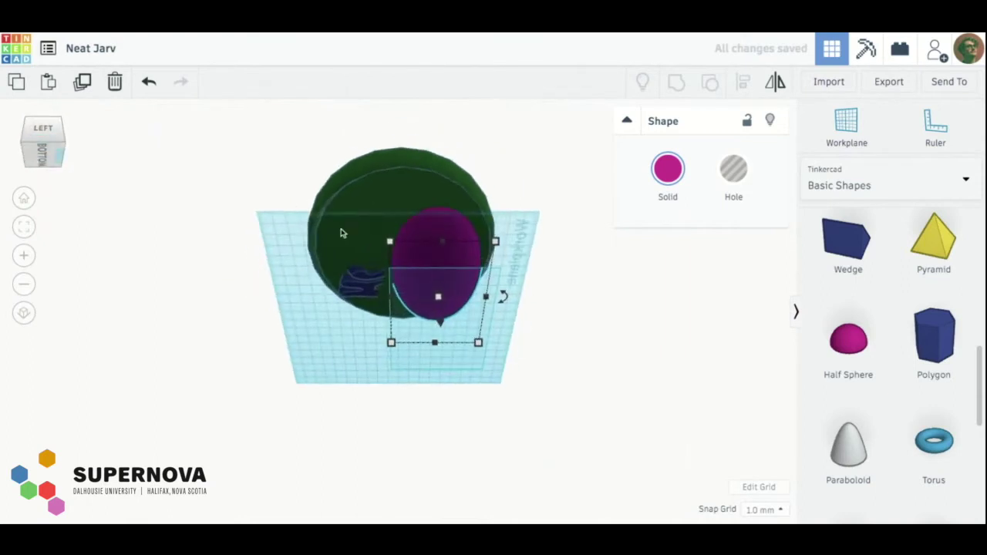
left_click_drag(391, 245, 294, 203)
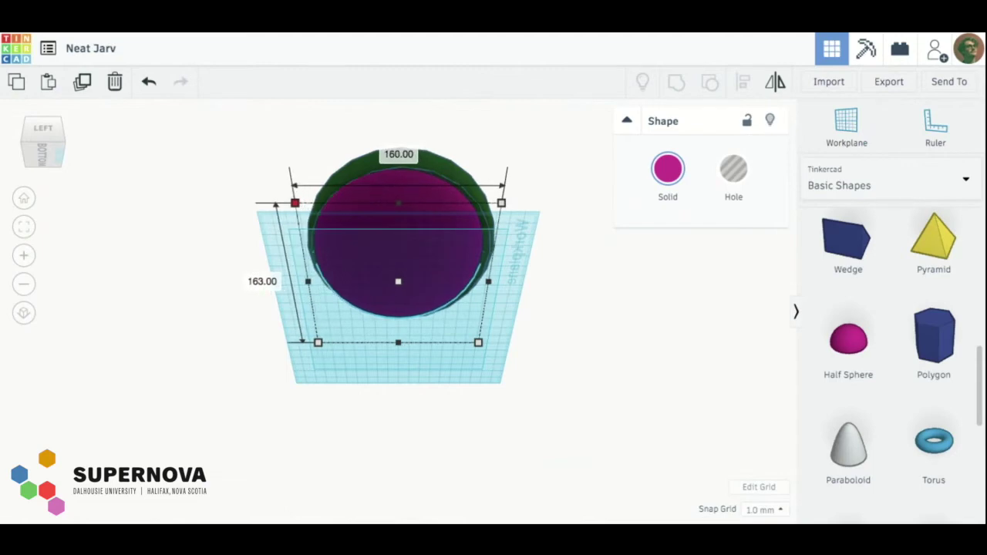
left_click(43, 173)
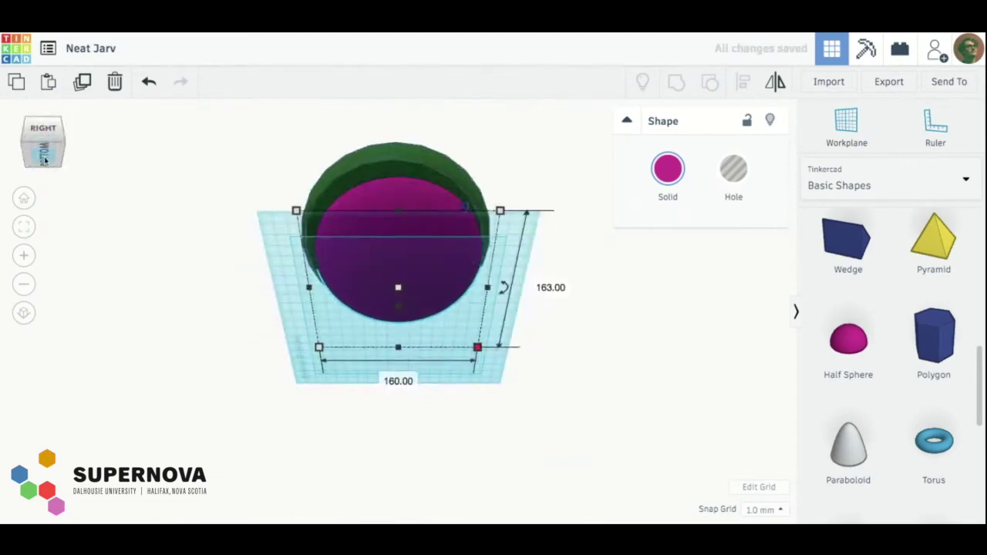
left_click_drag(297, 211, 297, 226)
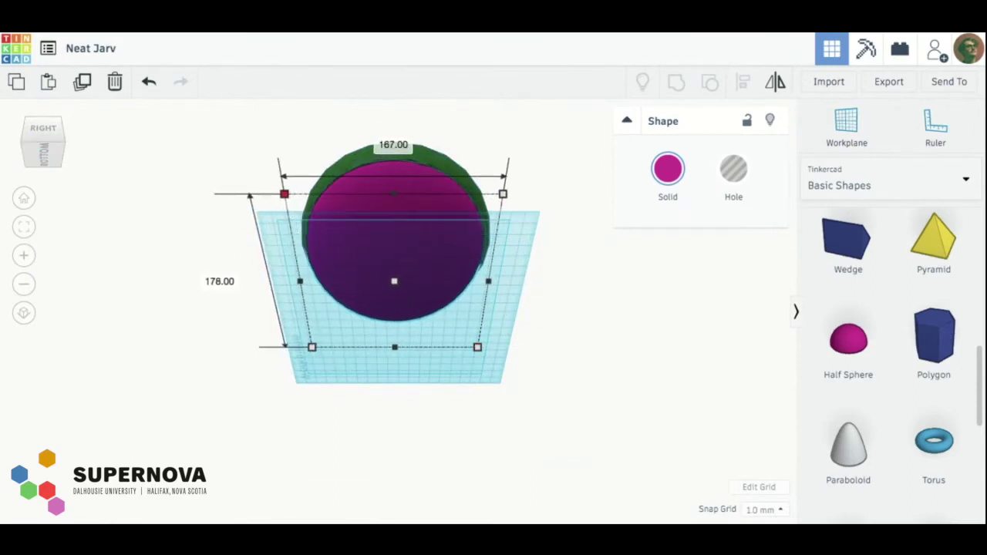
- Make the half sphere slightly taller and lower it 5 mm, to 29 mm above the workplane
left_click(43, 130)
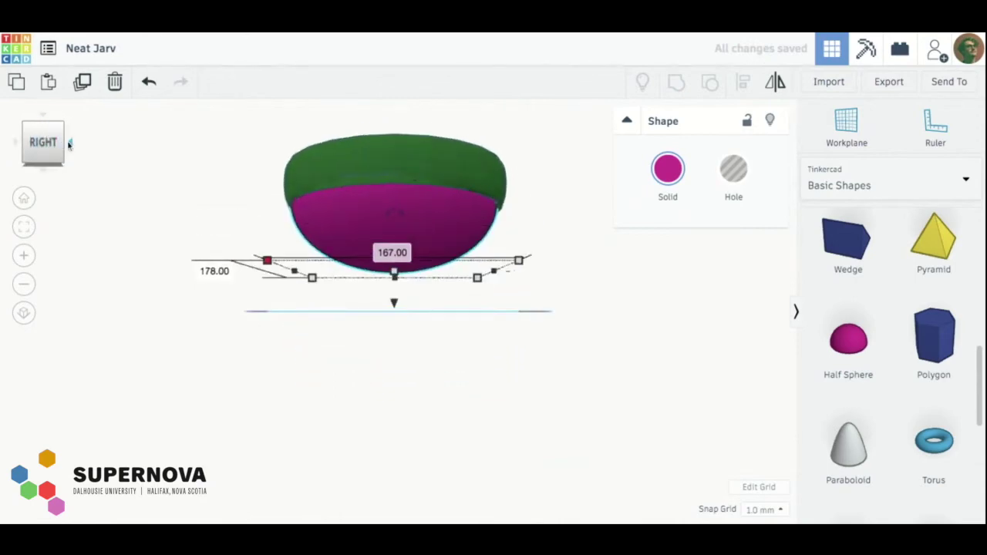
left_click(60, 147)
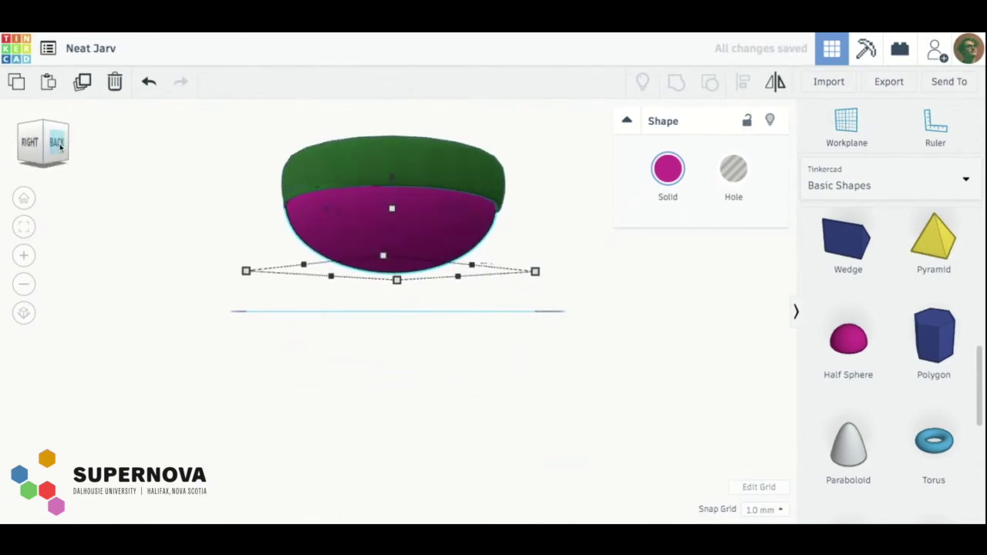
mouse_move(394, 211)
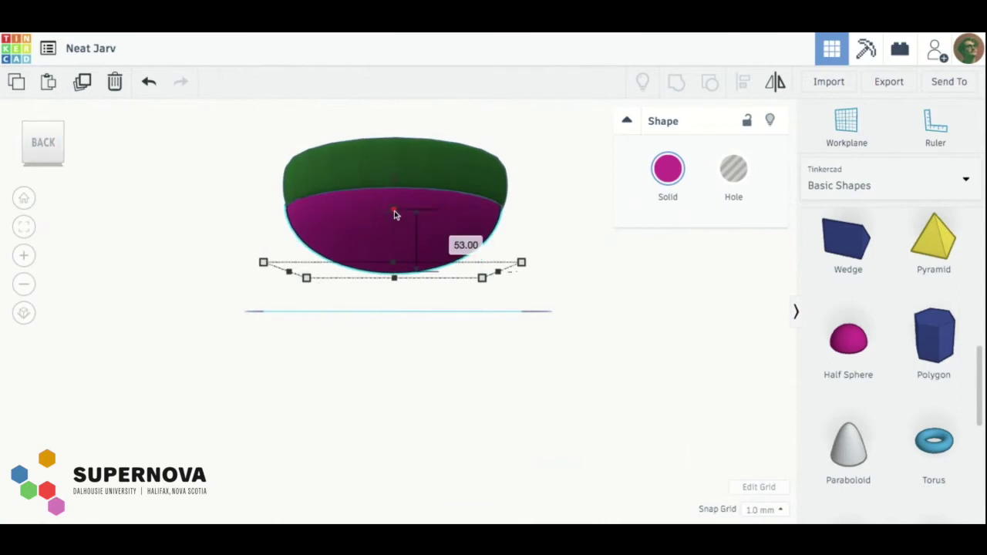
left_click_drag(394, 211, 395, 199)
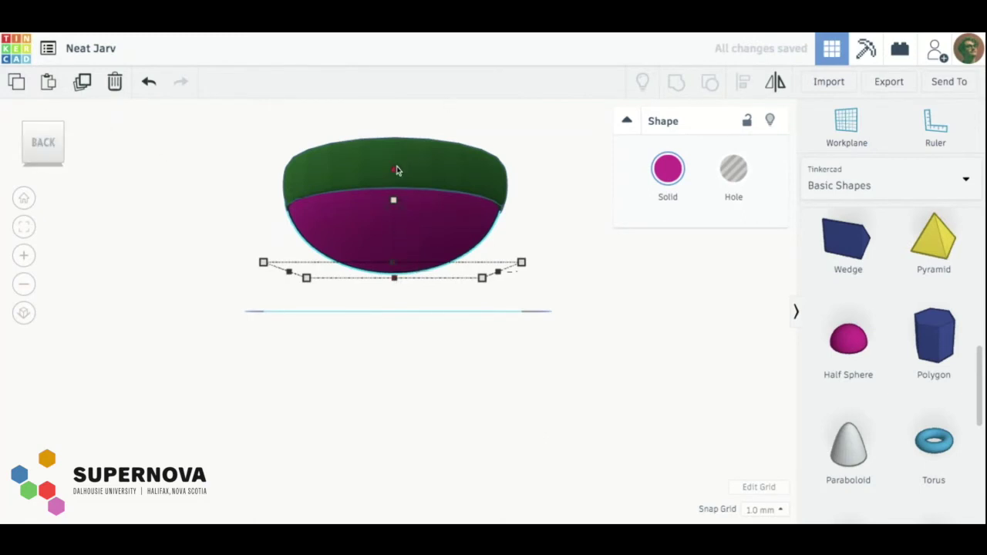
mouse_move(396, 169)
left_mouse_down()
mouse_move(397, 184)
mouse_move(398, 172)
left_mouse_up()
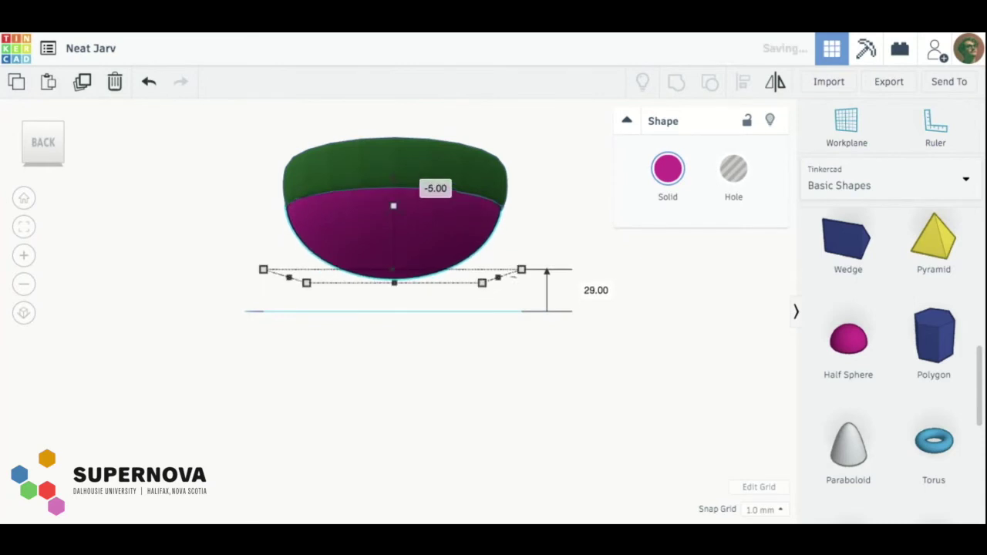
- Recolor the half sphere dark green to match the dish
left_click(48, 133)
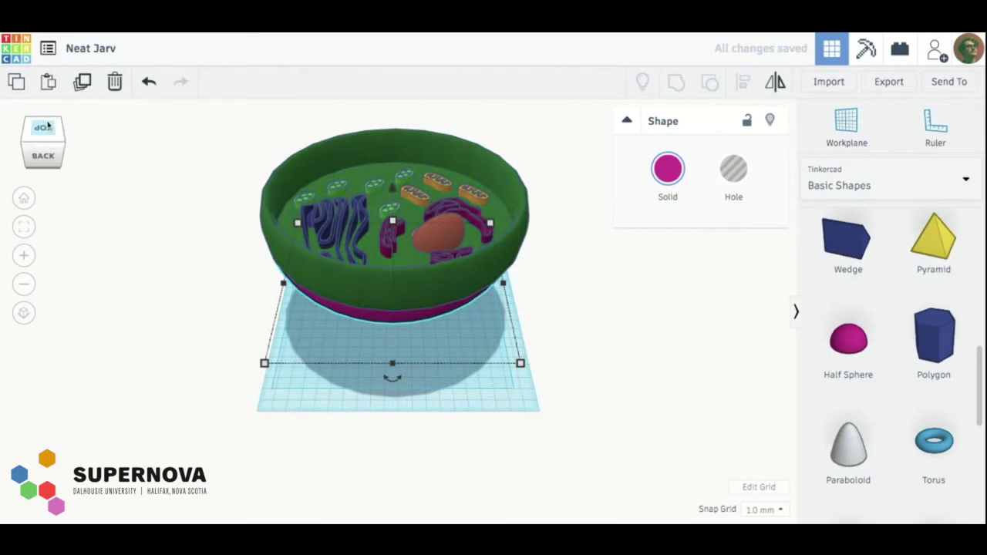
left_click(48, 124)
left_click(47, 125)
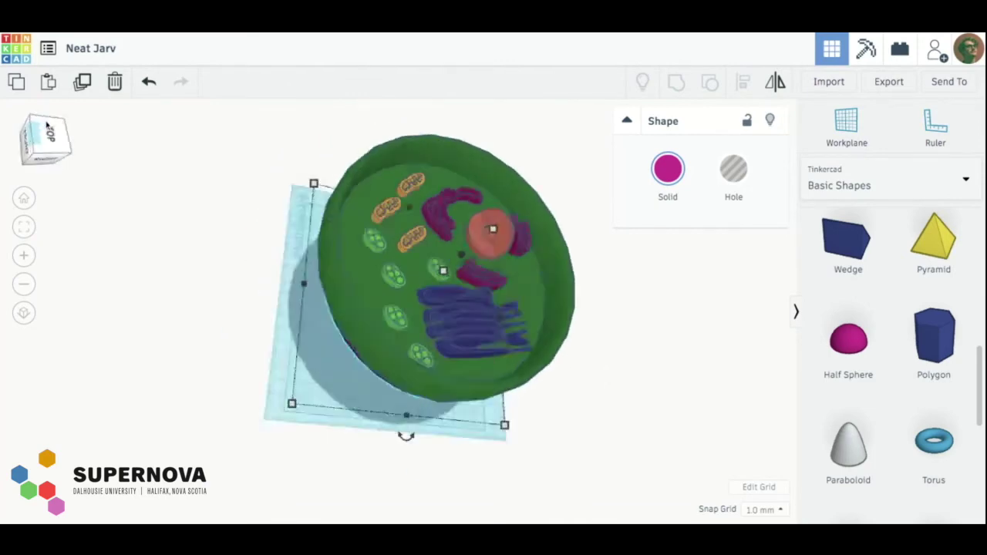
left_click(46, 158)
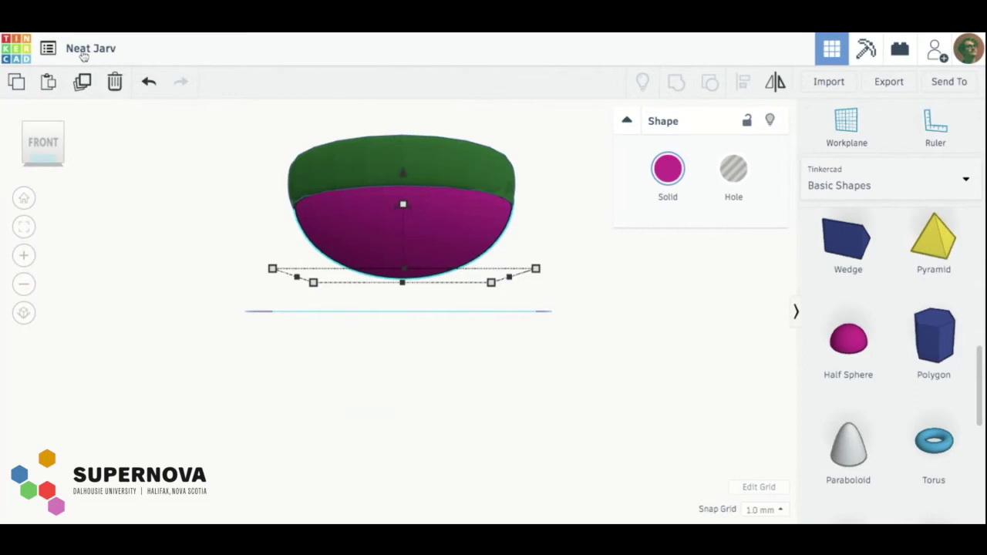
left_click(41, 127)
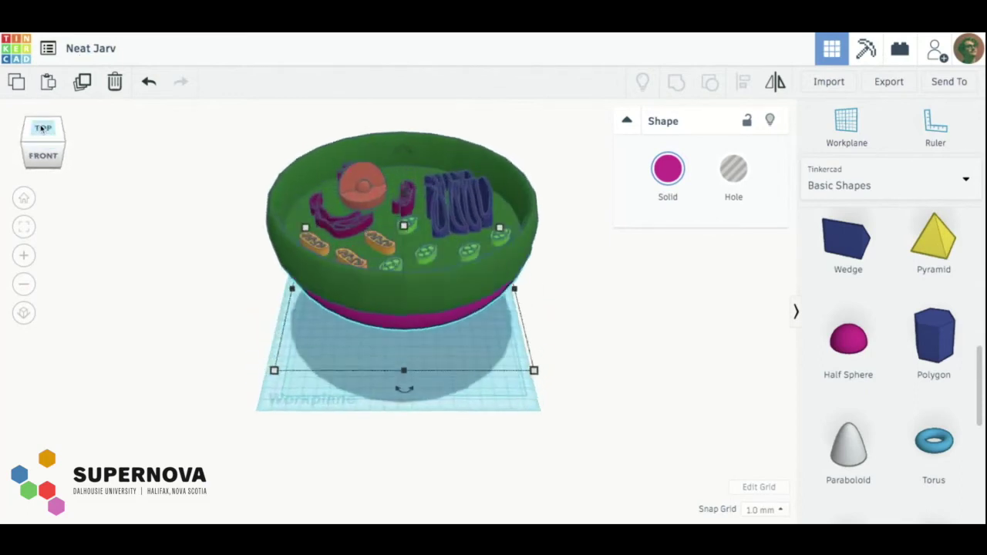
left_click(668, 169)
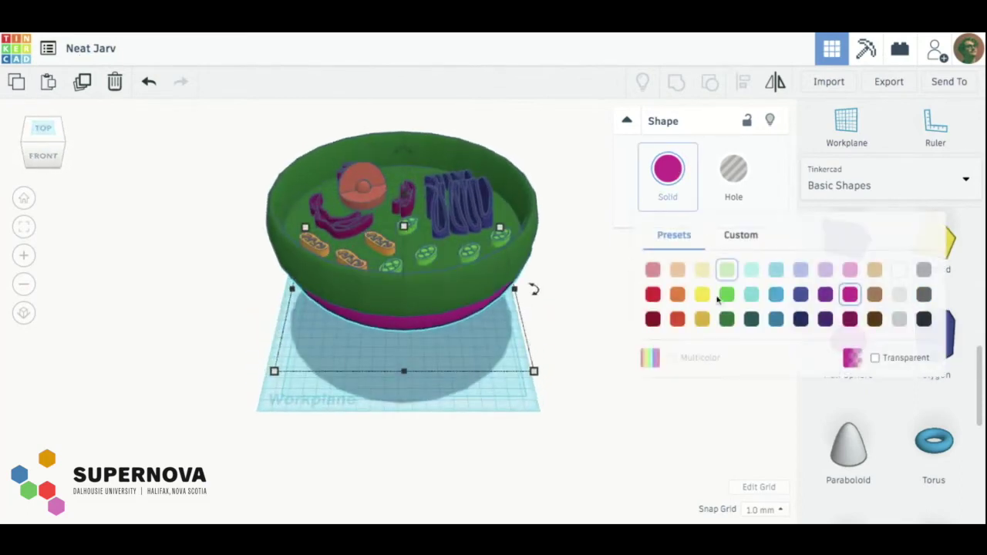
left_click(729, 318)
left_click(475, 393)
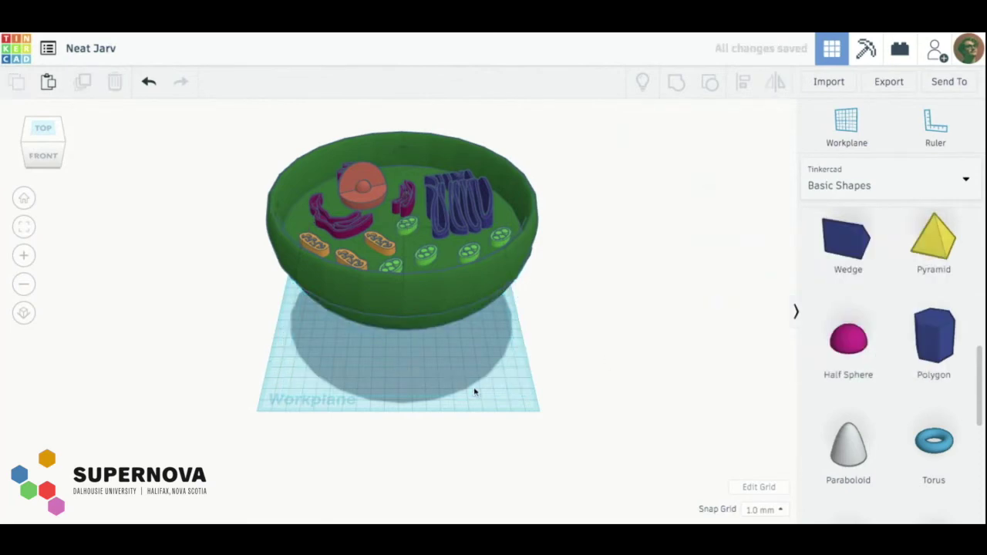
- Group the dish and the half sphere into one shape and check the bowl from the front and above
left_click_drag(411, 304, 508, 349)
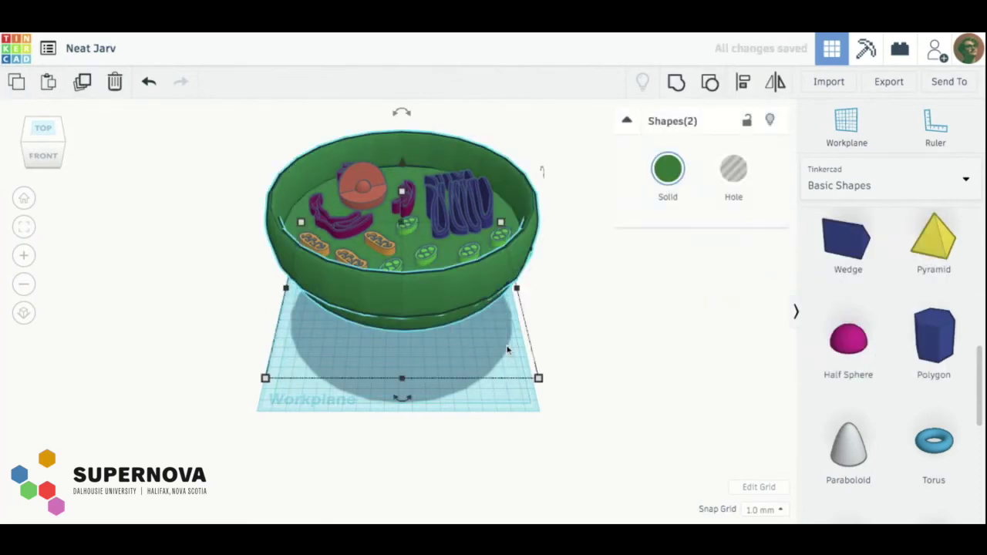
left_click(676, 87)
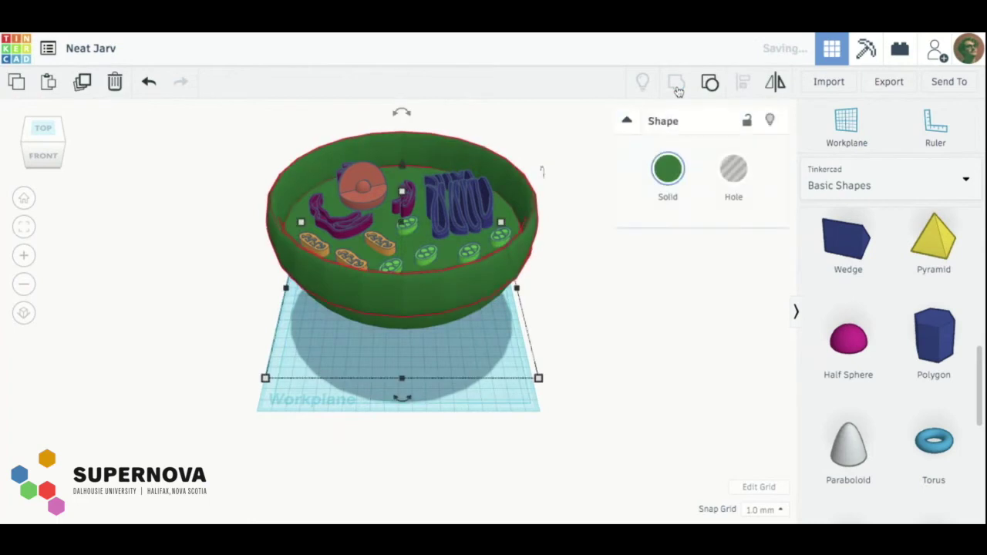
left_click(722, 404)
left_click(43, 154)
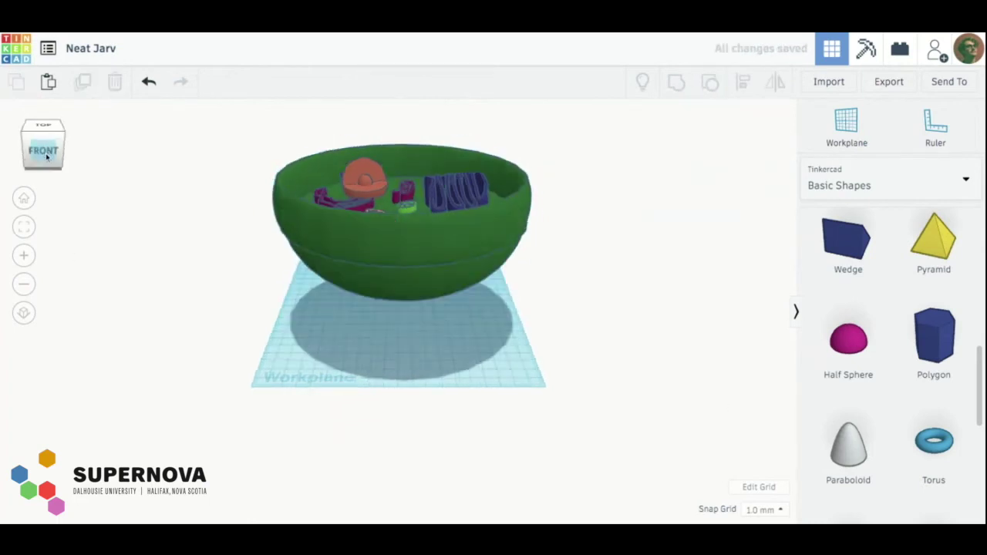
left_click(43, 122)
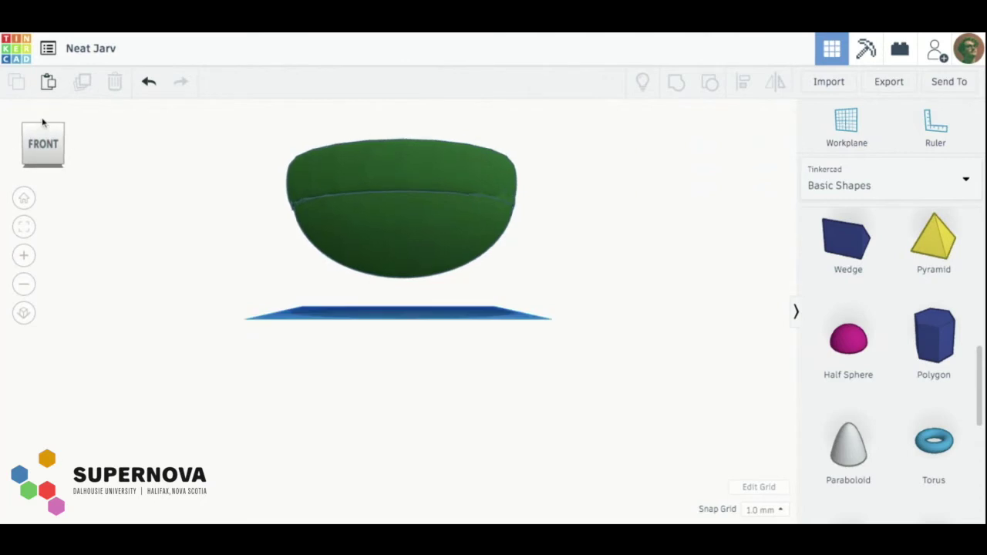
left_click(43, 160)
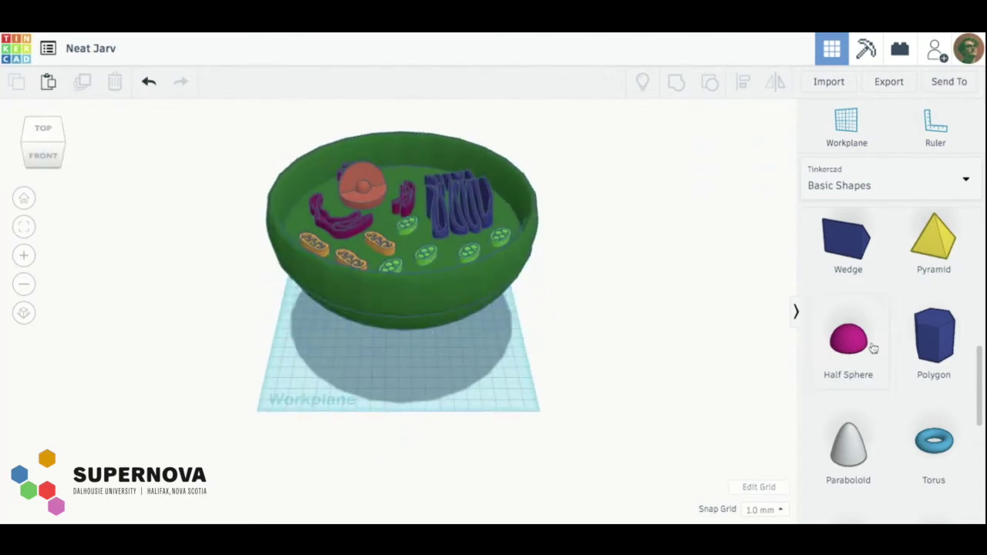
- Find the Diamond among the basic shapes and place it on the workplane in front of the bowl
scroll(872, 348, "down", 3)
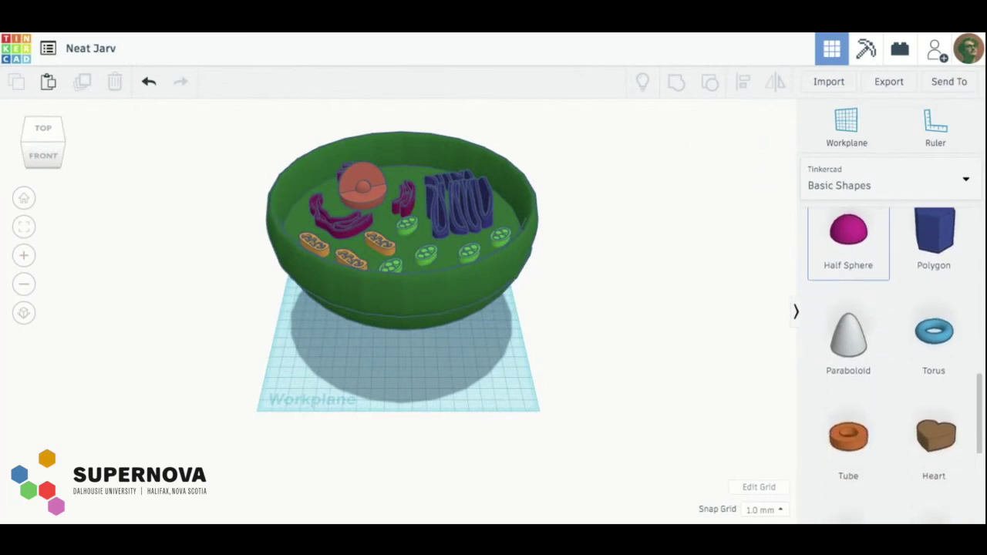
scroll(895, 363, "down", 8)
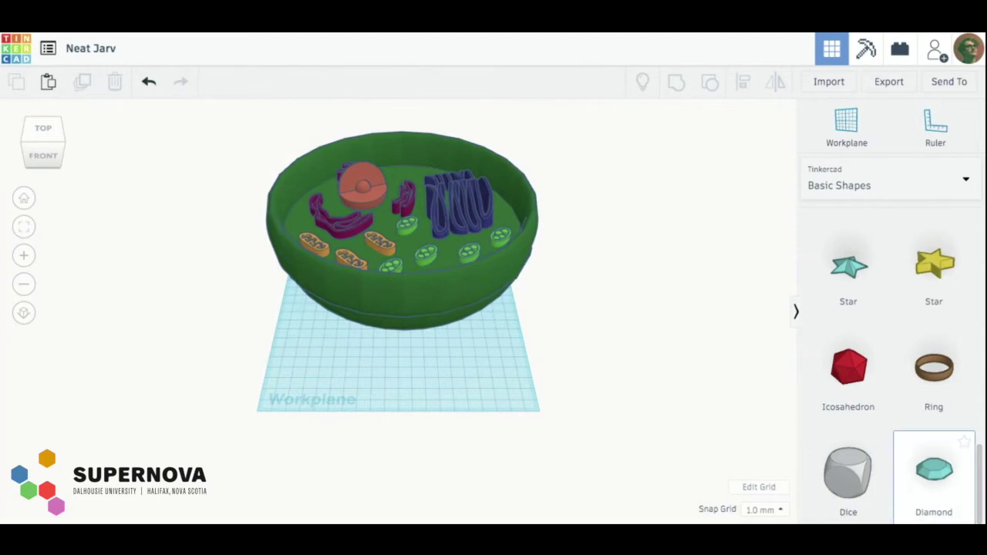
scroll(864, 293, "up", 10)
scroll(864, 293, "down", 10)
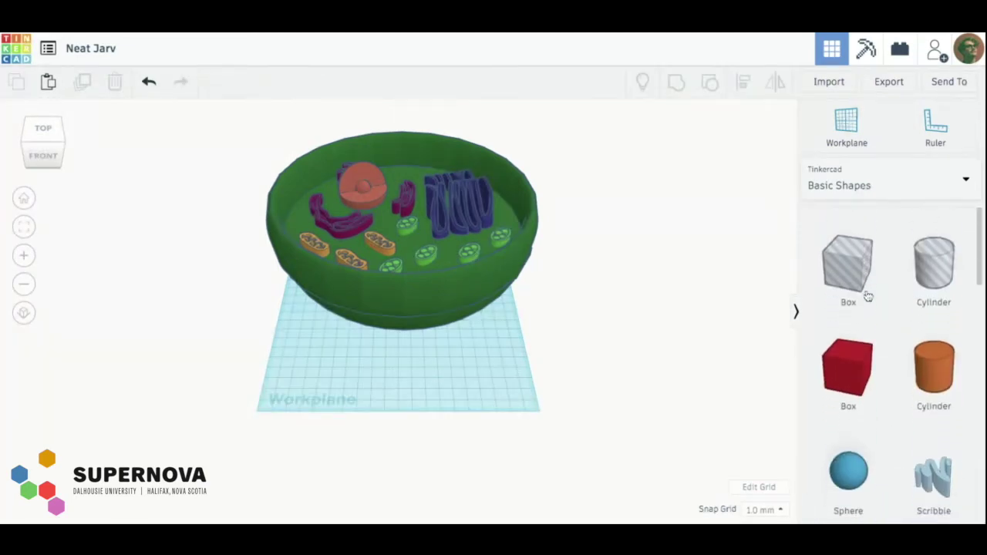
scroll(934, 463, "down", 2)
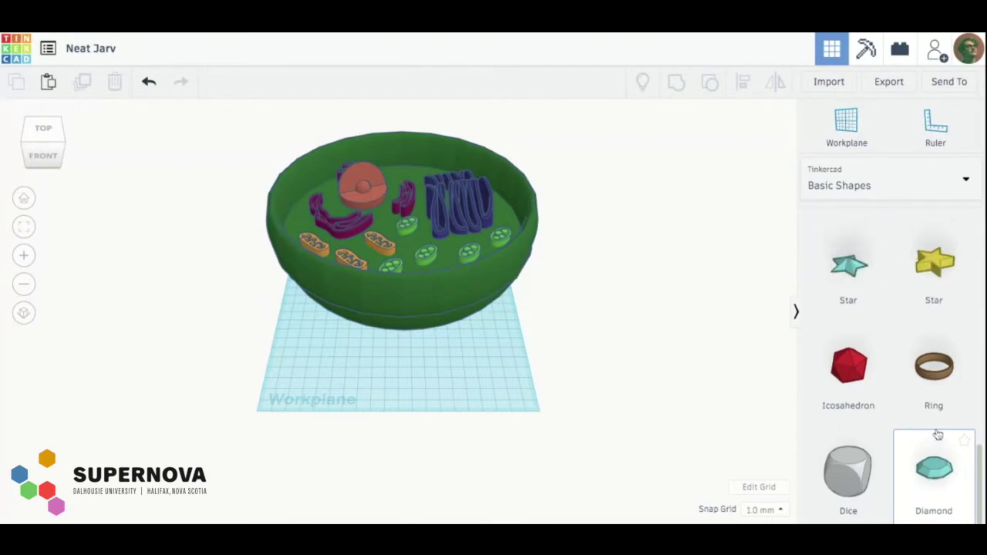
left_click(924, 488)
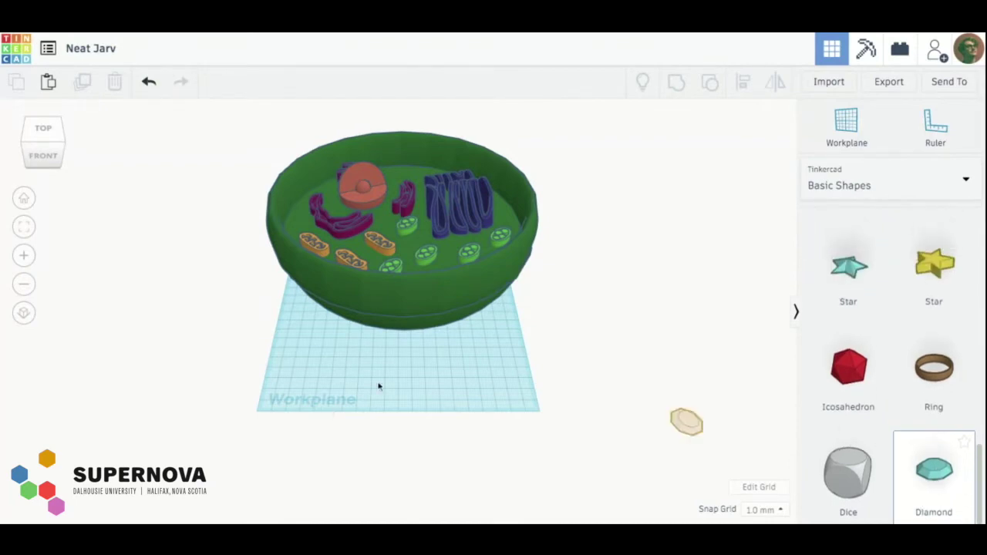
scroll(443, 388, "up", 8)
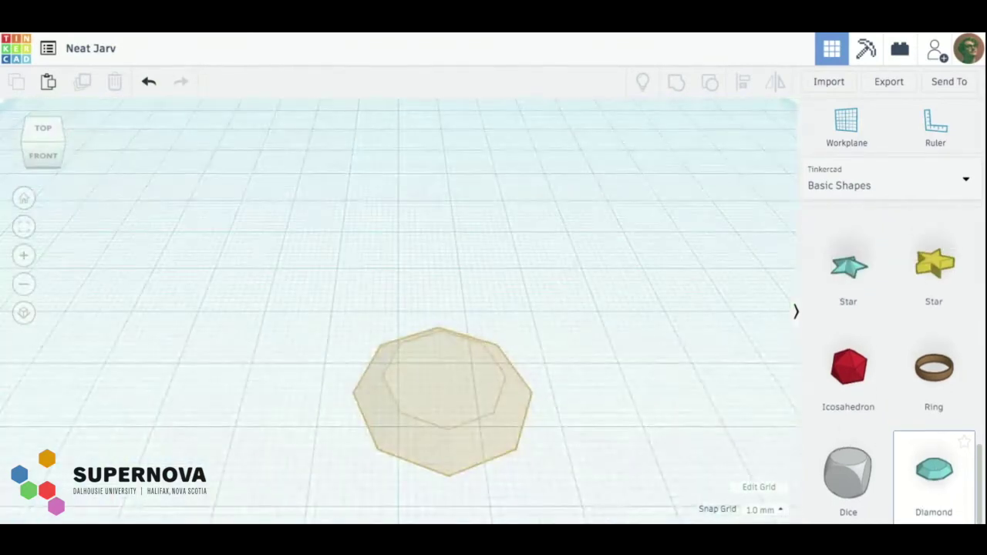
scroll(443, 386, "down", 10)
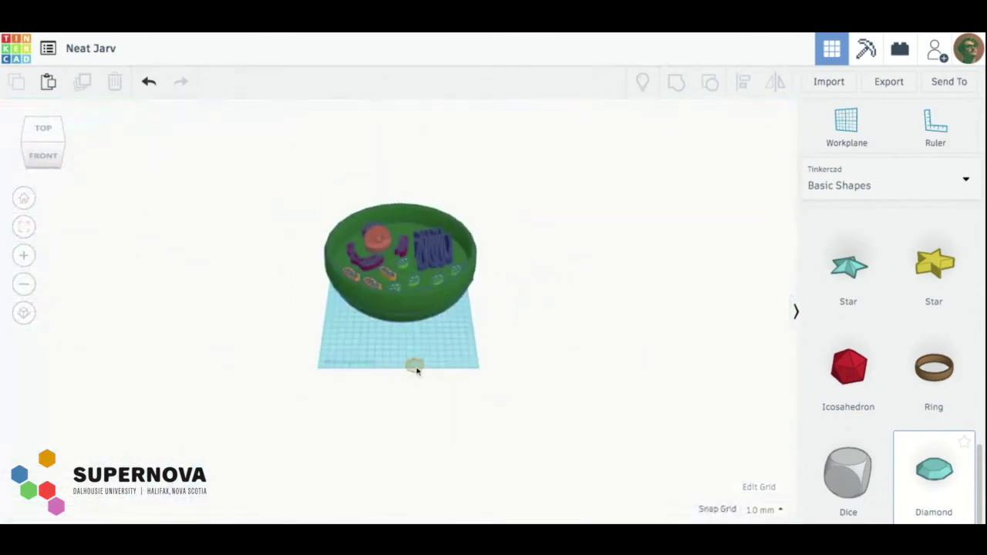
scroll(427, 343, "up", 5)
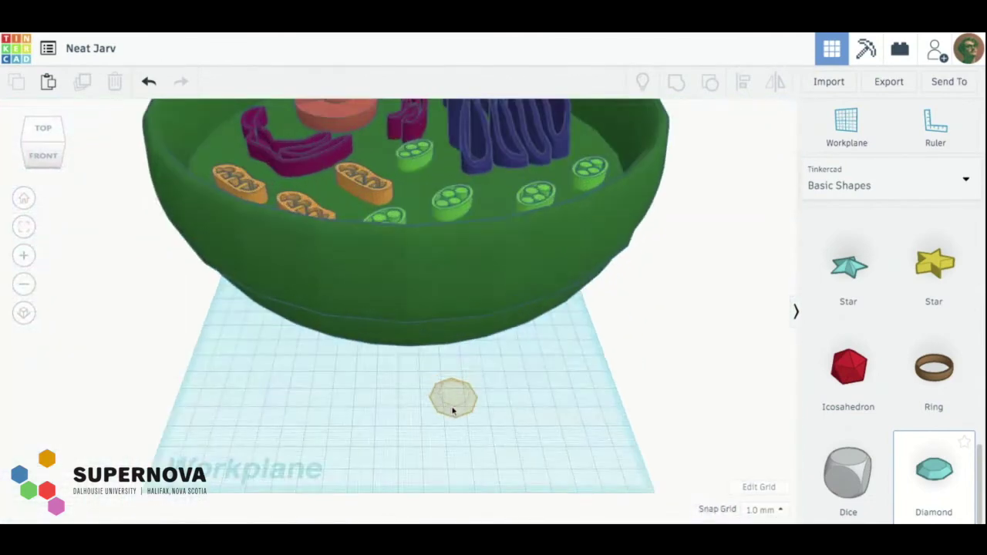
left_click_drag(453, 410, 453, 412)
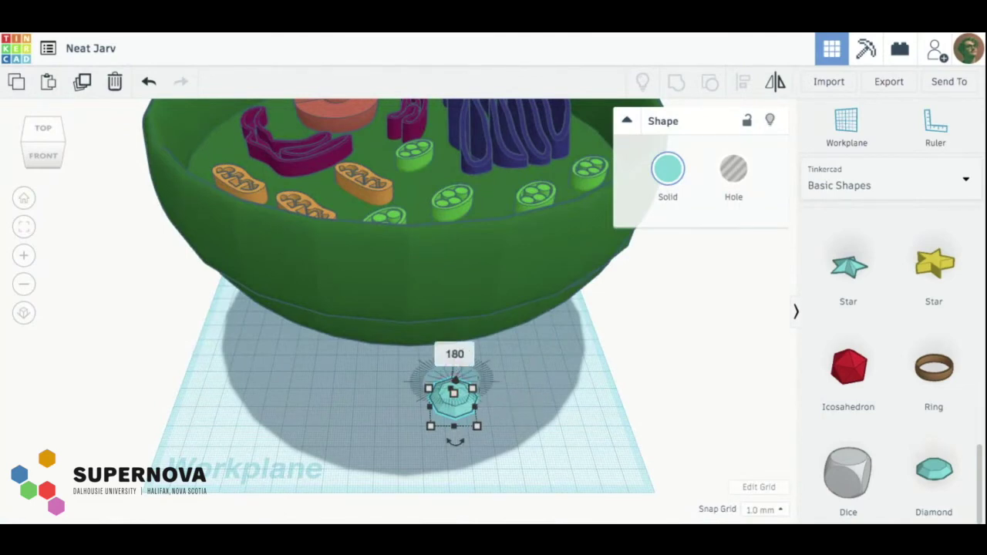
- Turn the diamond over by 180° and enlarge it to a broad plate beside the front right of the bowl
key("Return")
scroll(463, 406, "down", 3)
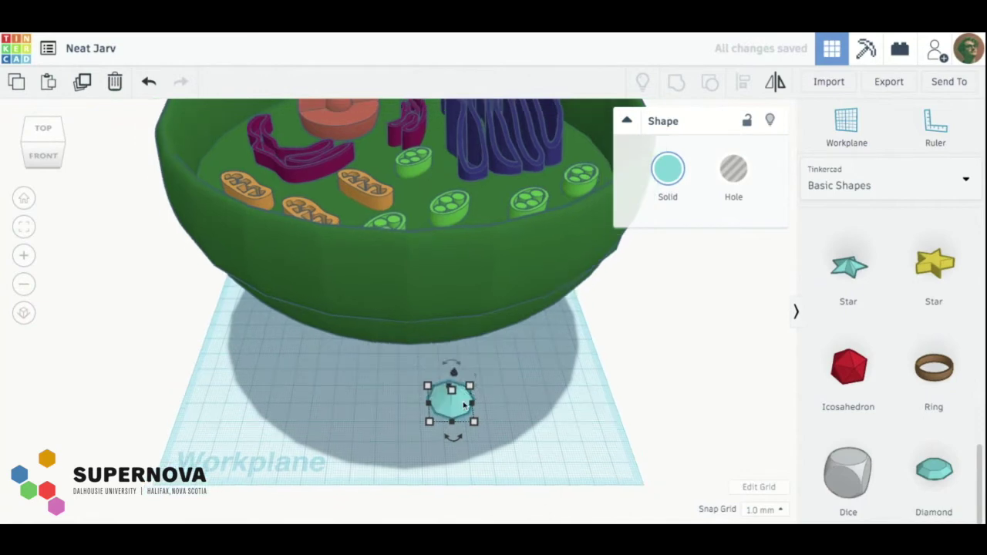
scroll(463, 405, "up", 3)
left_click_drag(474, 422, 694, 523)
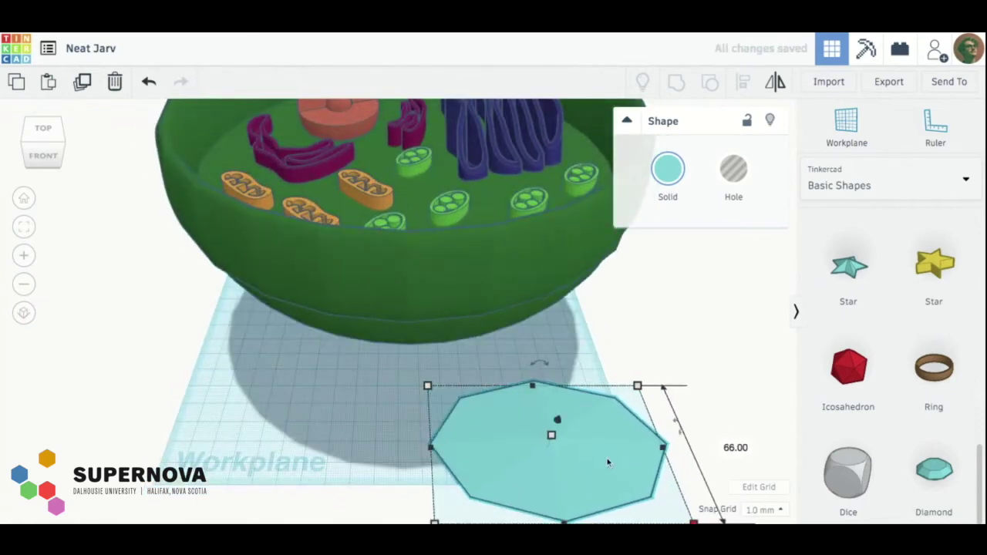
left_click_drag(608, 463, 506, 392)
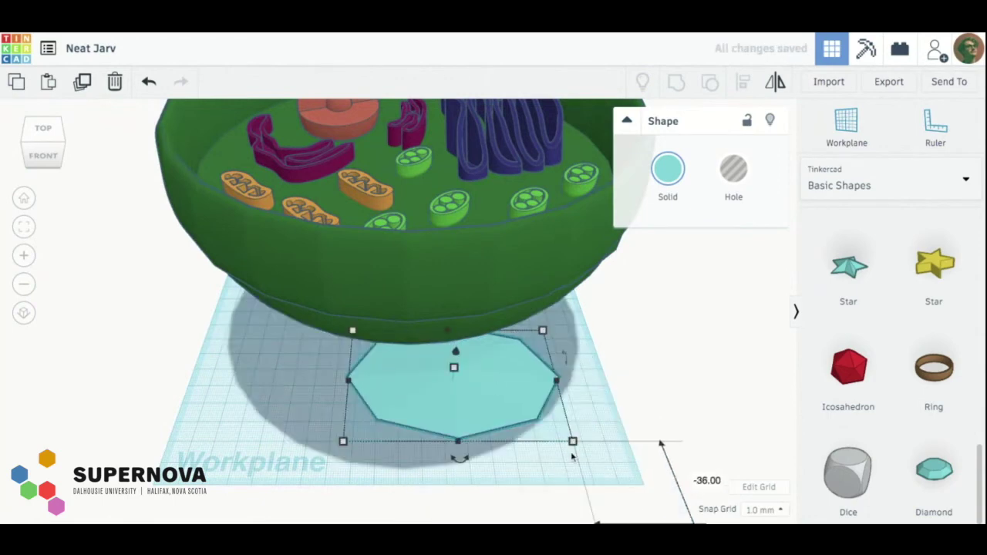
left_click_drag(573, 441, 659, 521)
left_click_drag(548, 463, 642, 435)
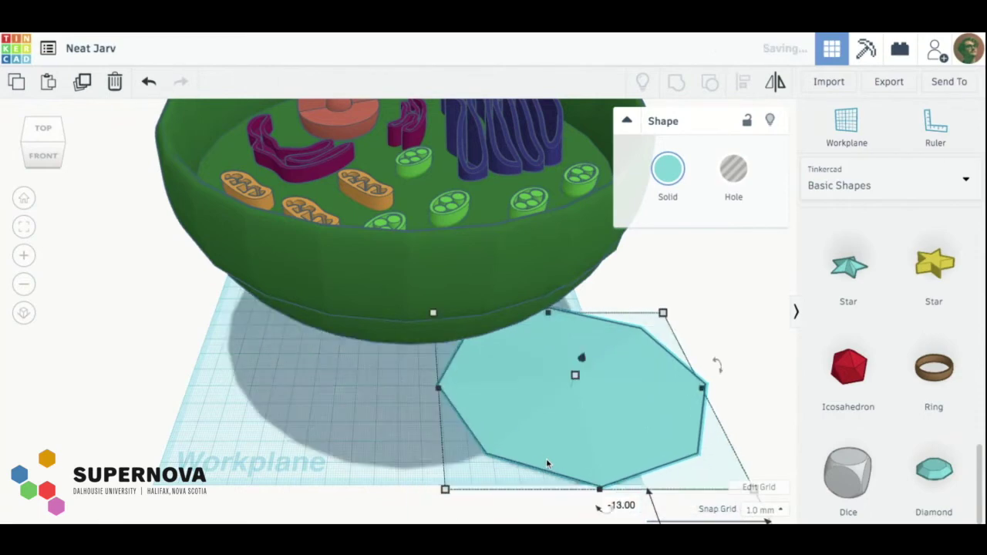
- Raise the diamond 37 mm above the workplane and tilt it so it slopes like the bowl's side
scroll(564, 439, "down", 5)
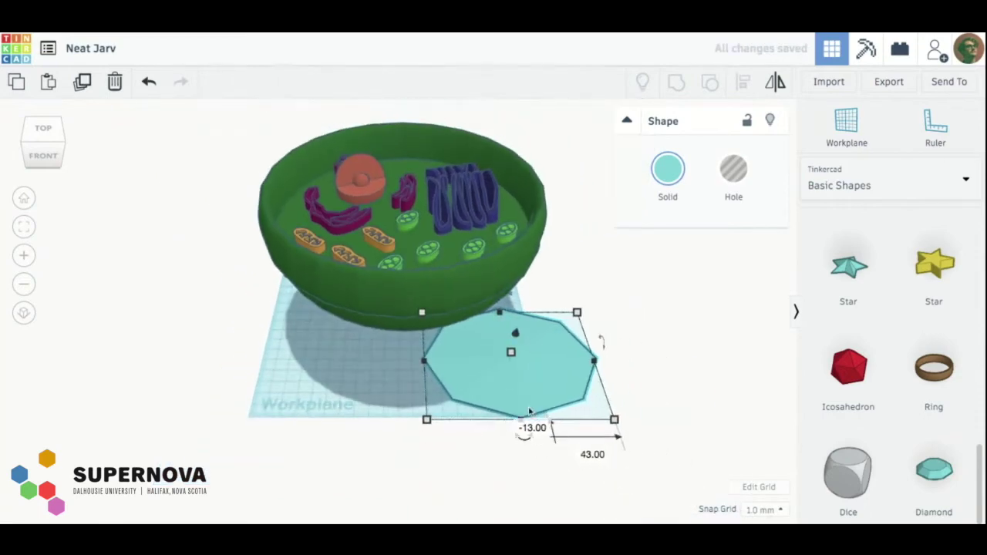
scroll(529, 411, "up", 3)
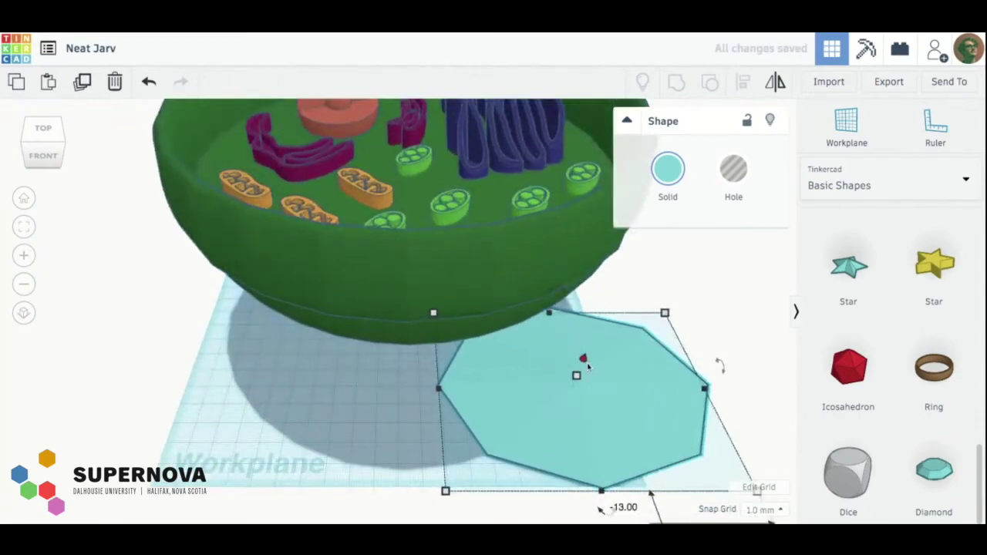
left_click_drag(587, 367, 579, 302)
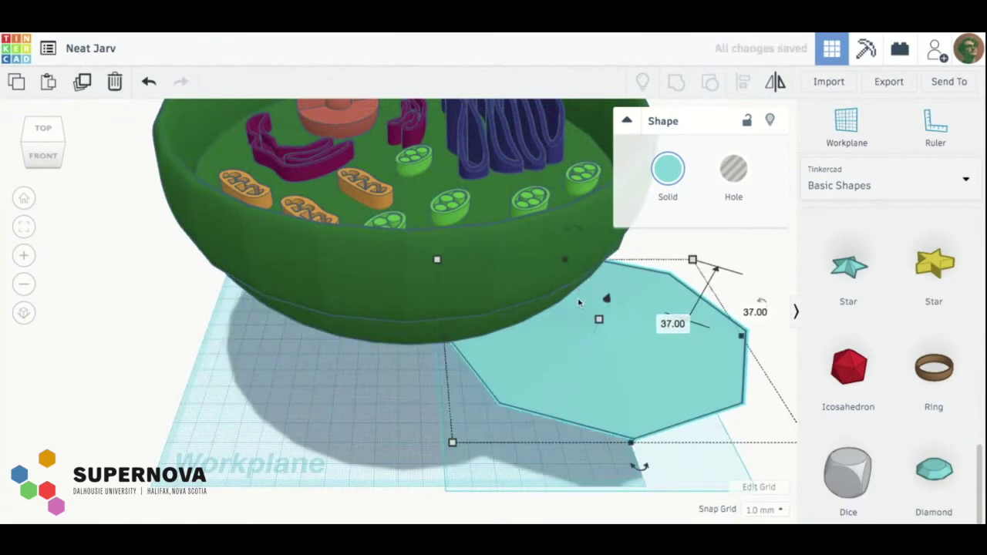
left_click_drag(637, 467, 639, 468)
mouse_move(750, 307)
left_mouse_down()
mouse_move(752, 351)
mouse_move(752, 312)
left_mouse_up()
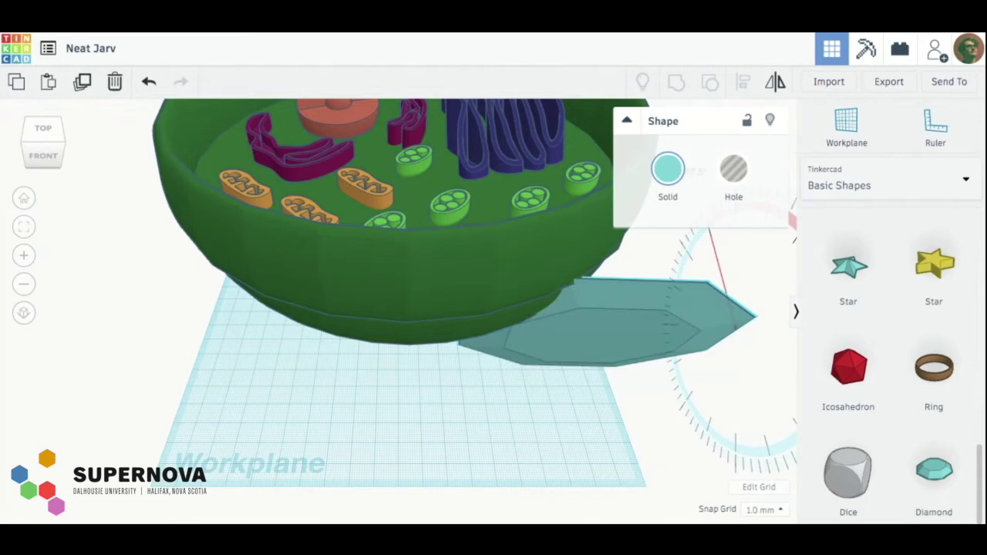
- Move the tilted diamond against the front of the bowl and set its height to 12 mm above the workplane
left_click_drag(653, 334, 460, 379)
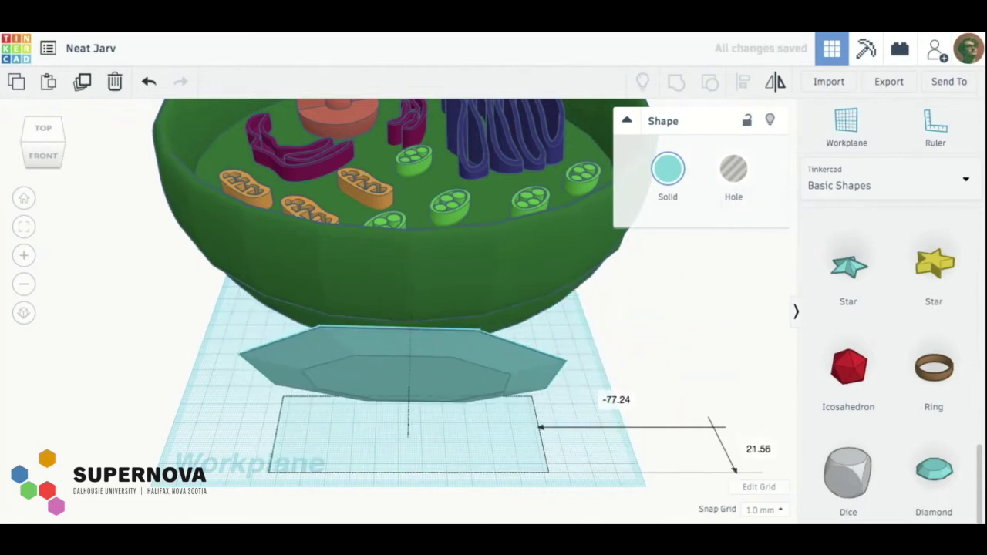
left_click(60, 157)
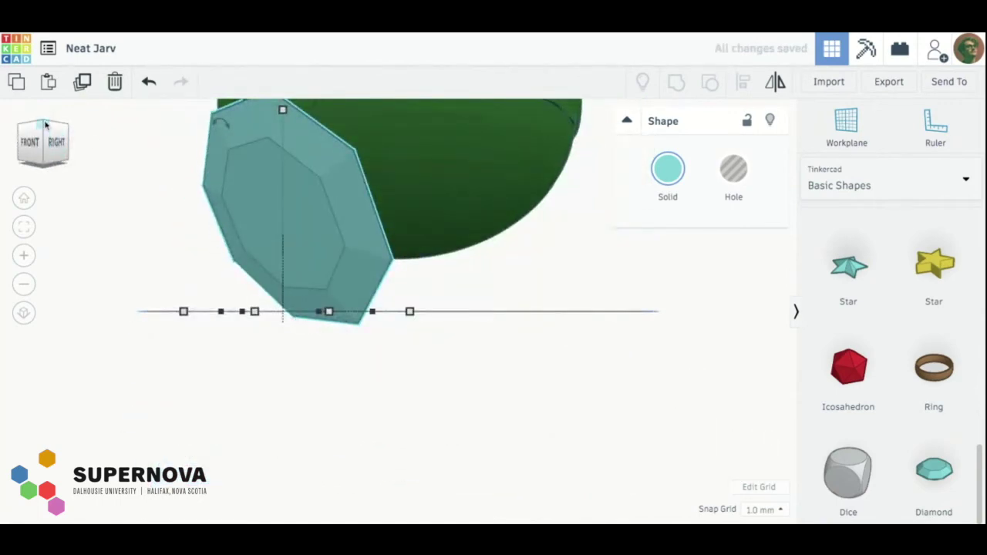
left_click(43, 127)
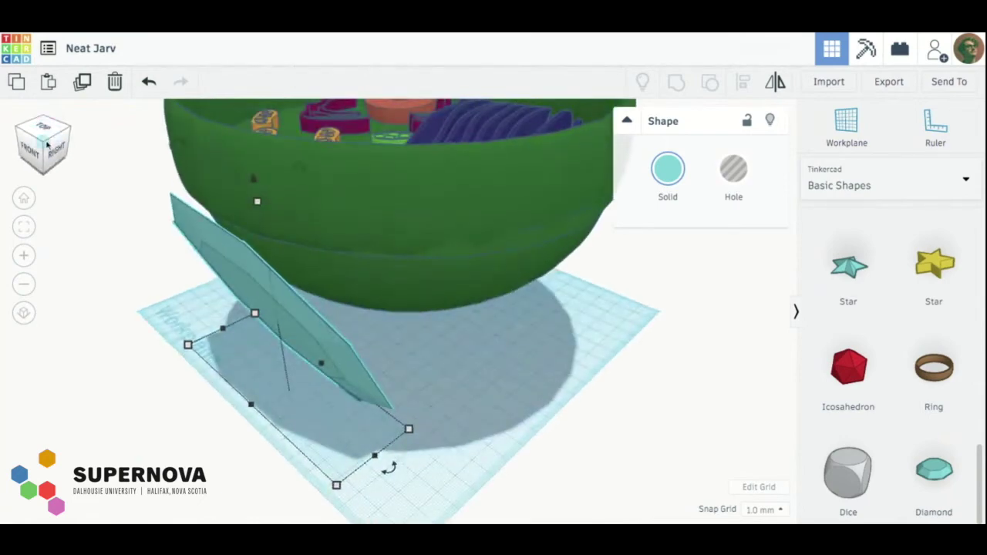
left_click_drag(209, 281, 236, 273)
mouse_move(241, 170)
left_mouse_down()
mouse_move(227, 100)
mouse_move(230, 126)
mouse_move(230, 117)
left_mouse_up()
key("ctrl+Down")
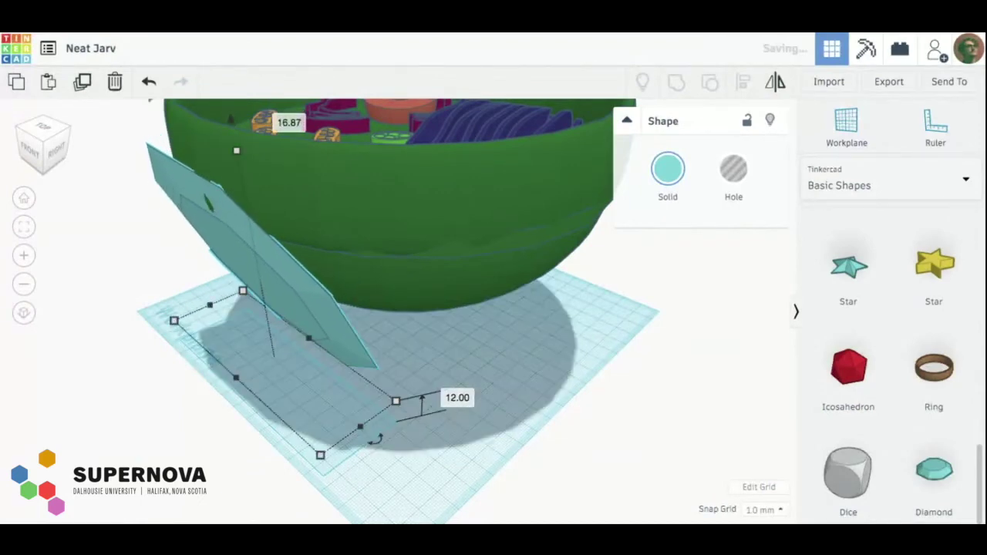
- Tilt the front diamond another 9° and raise it to 22 mm above the workplane
left_click_drag(377, 439, 382, 445)
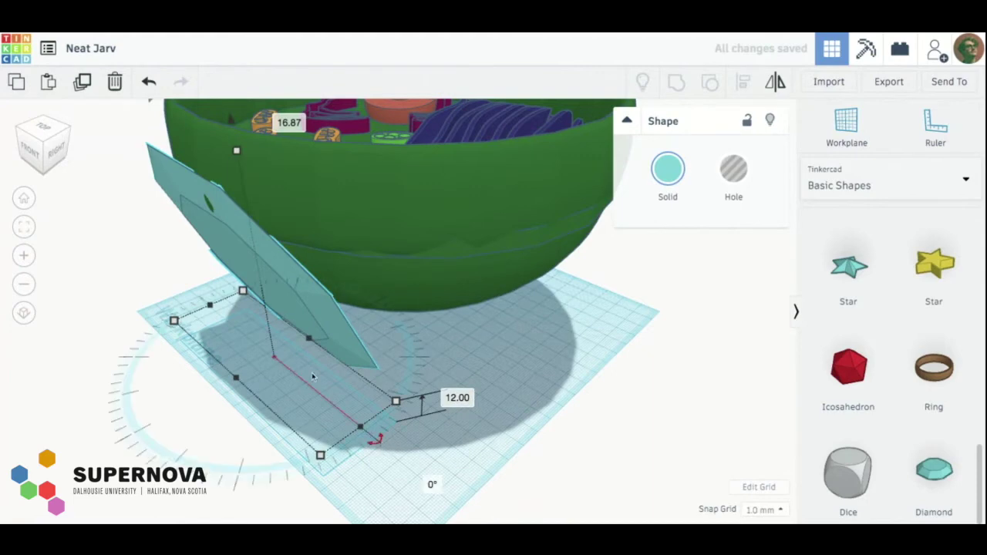
scroll(176, 154, "up", 3)
scroll(177, 154, "down", 10)
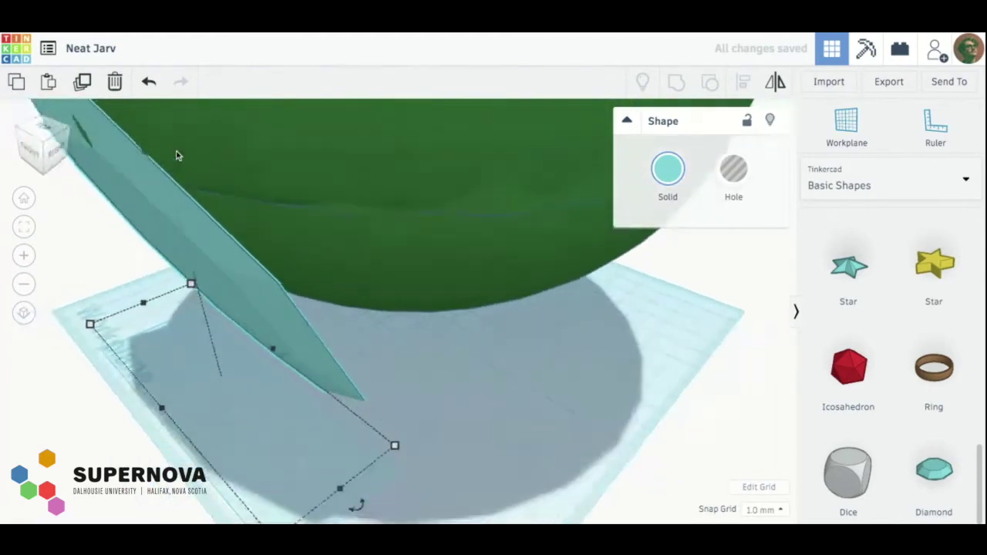
scroll(399, 301, "up", 5)
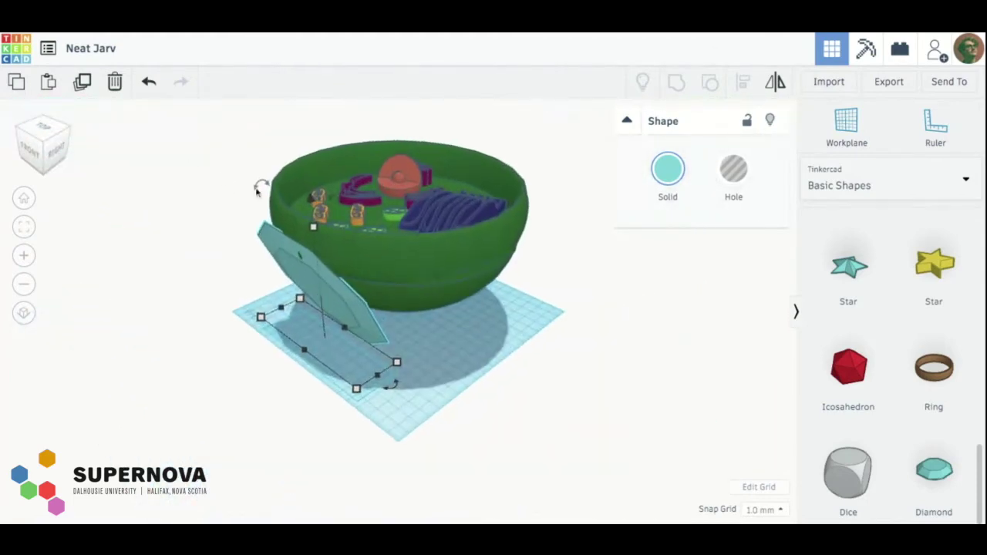
mouse_move(262, 183)
left_click_drag(262, 183, 256, 189)
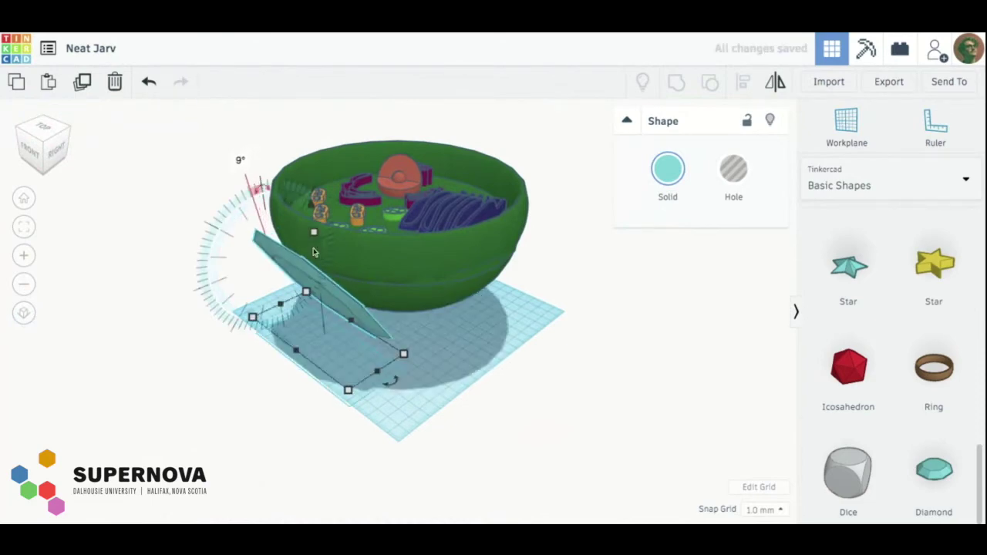
left_click_drag(312, 206, 351, 198)
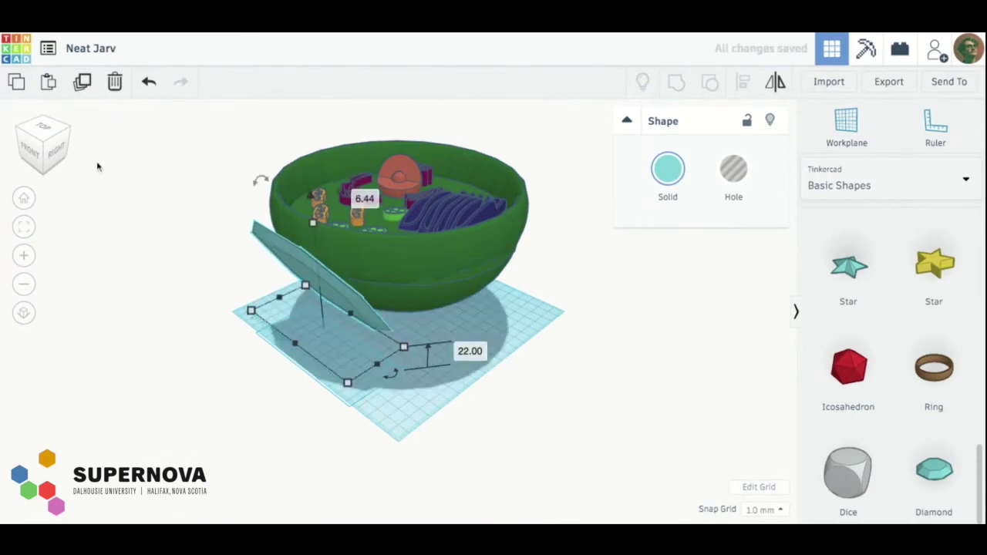
- Paste a copy of the front diamond at the bowl's front right corner and rotate it -45°
left_click(29, 147)
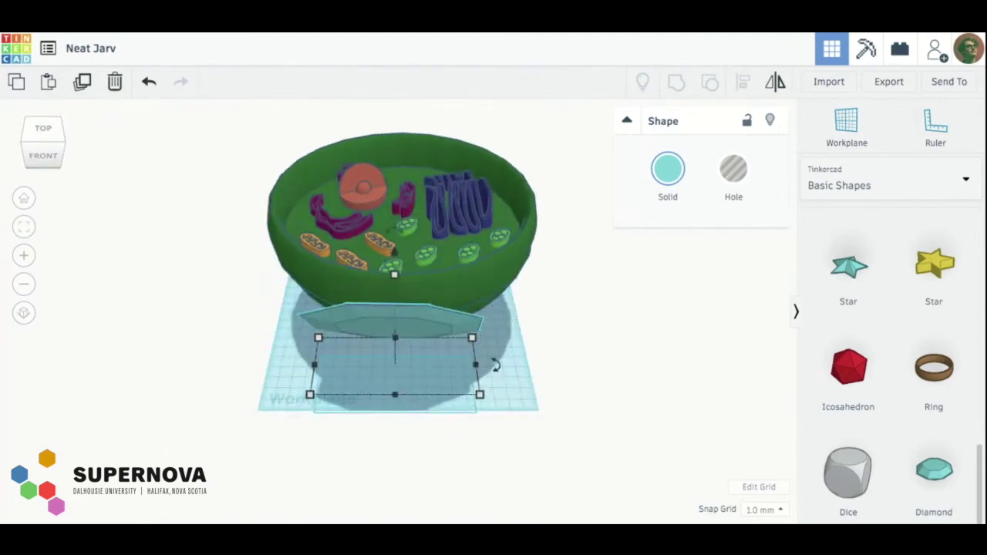
key("ctrl+v")
left_click_drag(507, 328, 530, 301)
left_click_drag(512, 383, 512, 385)
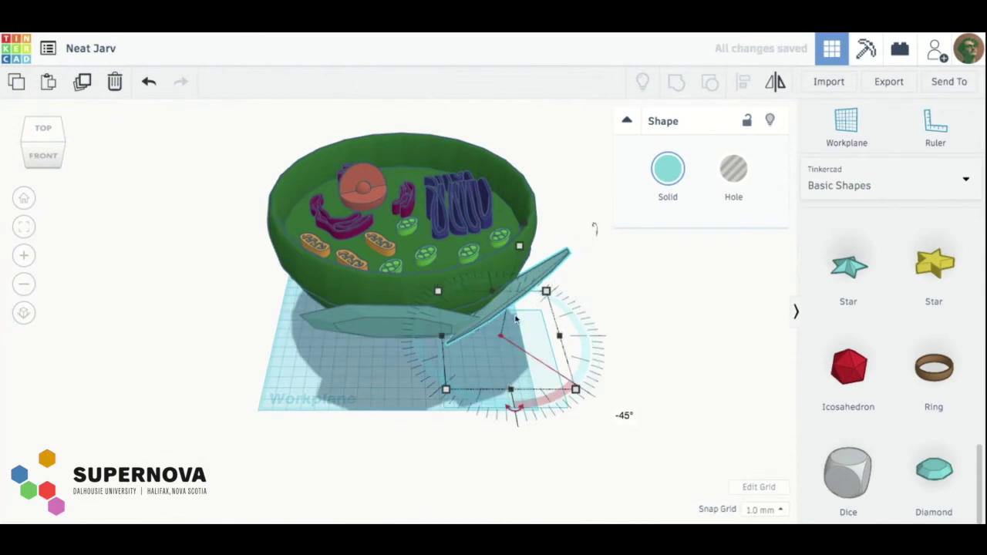
- Add a third diamond rotated to face the bowl's right side, and shift the corner diamond closer to the bowl
key("ctrl+c")
key("ctrl+v")
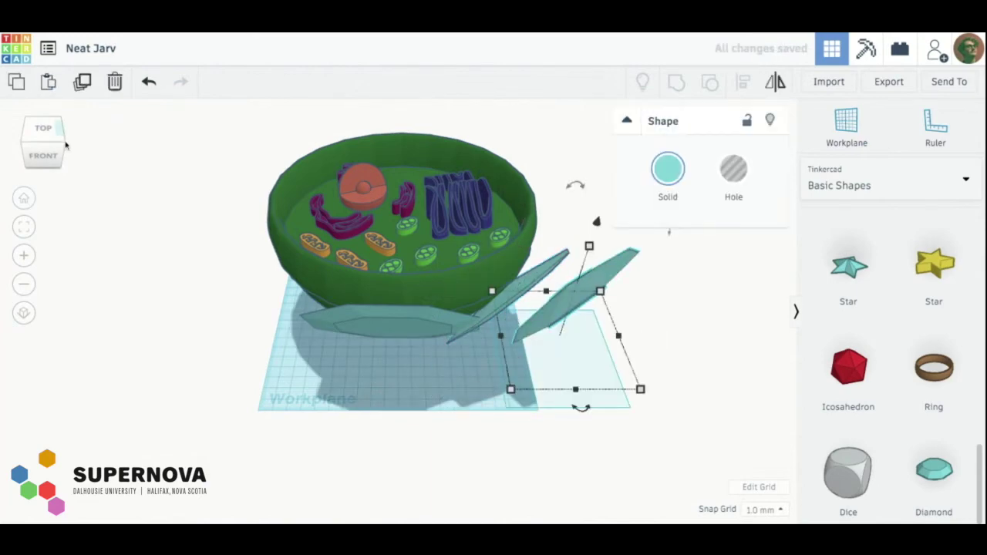
left_click(67, 133)
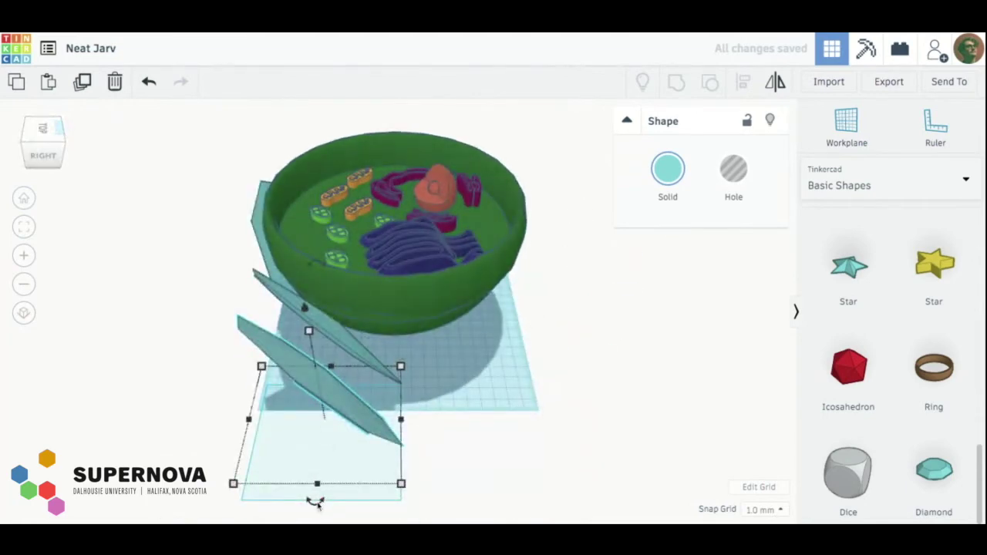
left_click_drag(316, 502, 318, 507)
left_click_drag(307, 380, 325, 383)
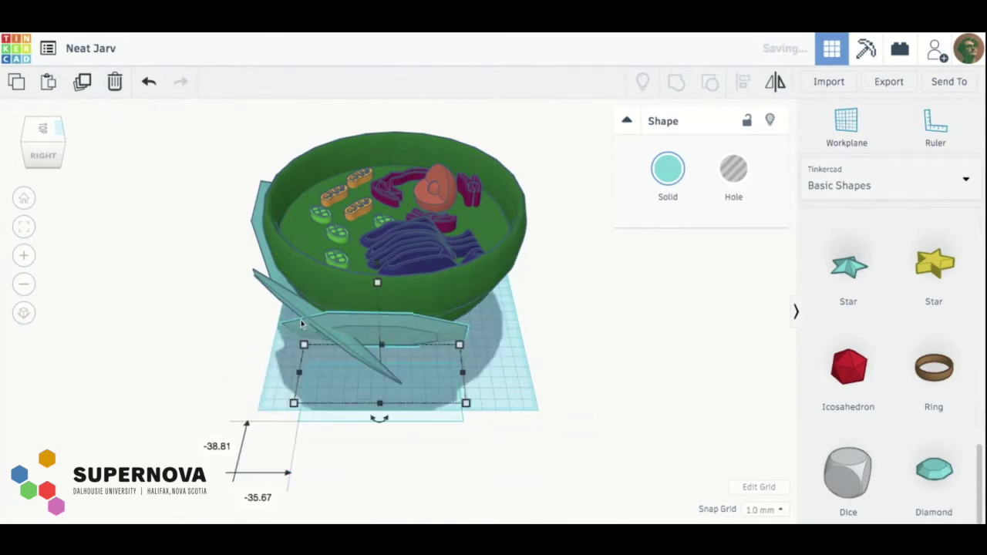
mouse_move(291, 305)
left_mouse_down()
mouse_move(296, 317)
mouse_move(292, 308)
left_mouse_up()
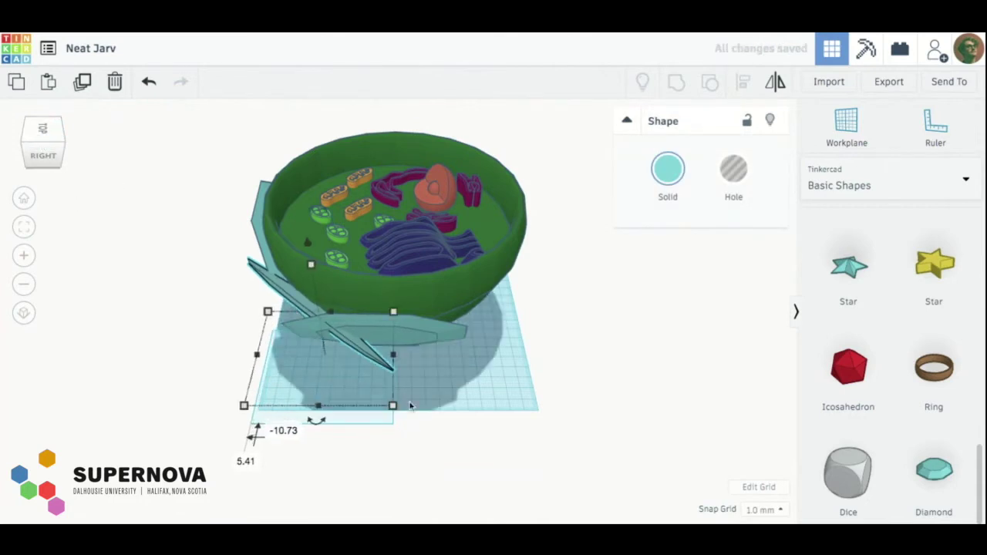
- Add another diamond copy, rotate it to face the bowl's back right corner, and move it against the bowl there
left_click(442, 361)
left_click(442, 361)
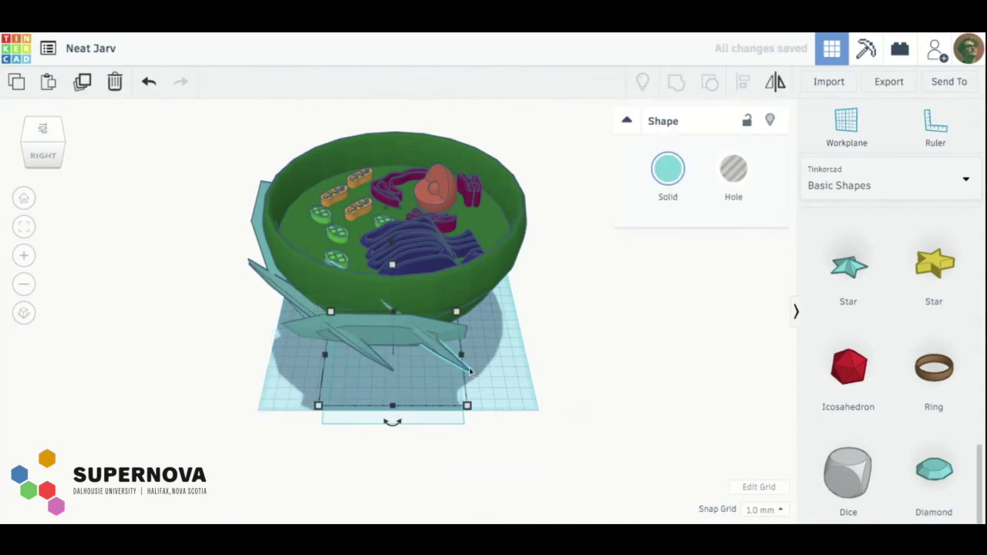
left_click_drag(392, 417, 472, 397)
left_click_drag(367, 310, 467, 317)
left_click_drag(498, 419, 507, 461)
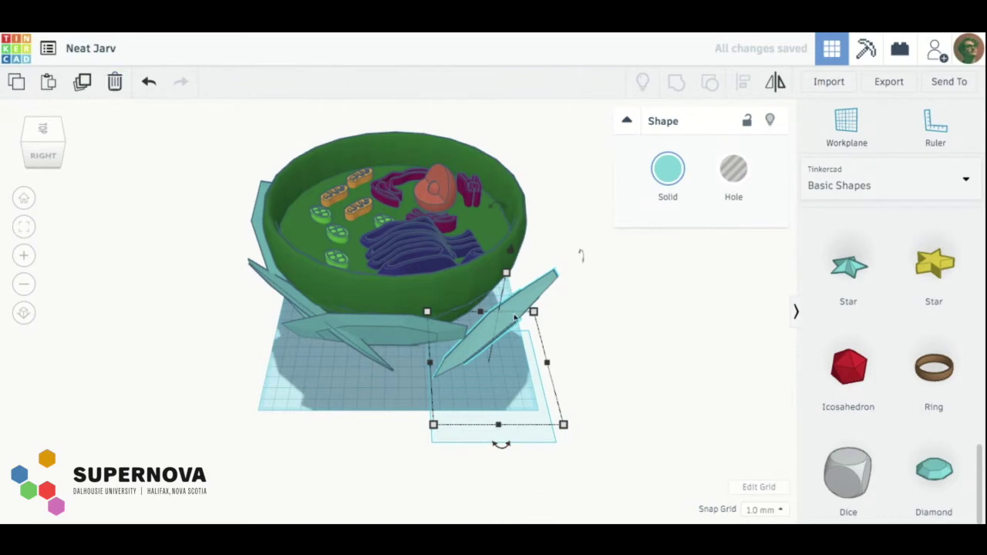
left_click_drag(516, 317, 501, 319)
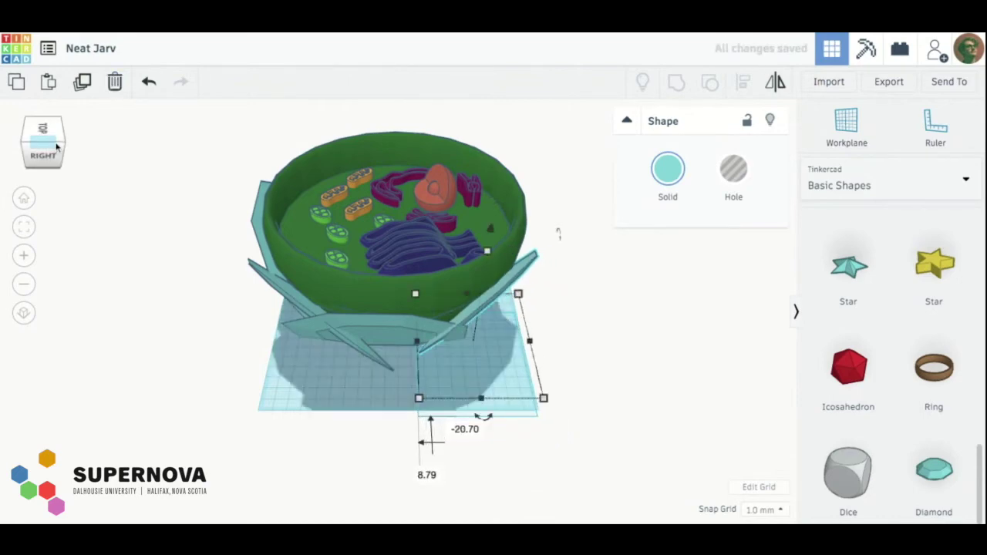
- Add another diamond copy, rotate it 61°, and position it against the back of the bowl
left_click(31, 145)
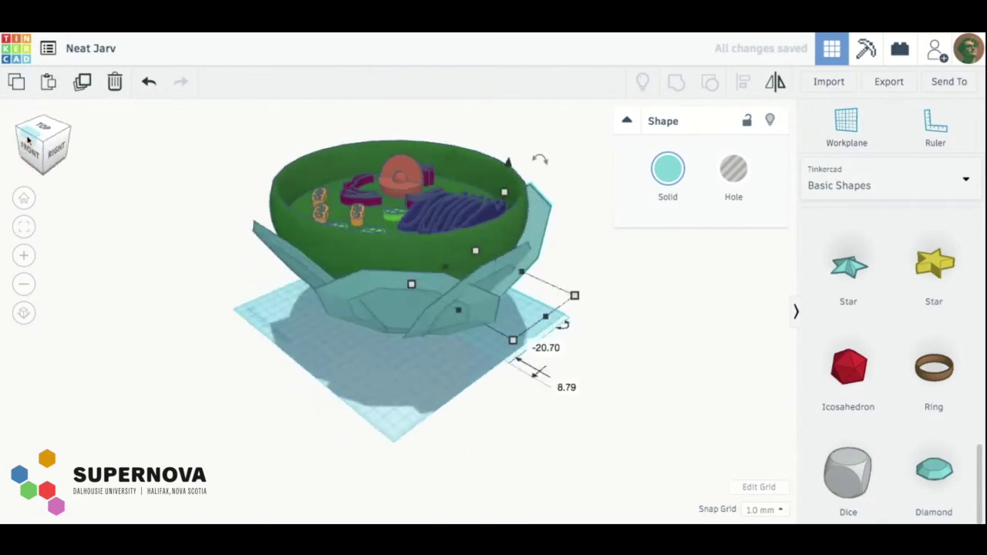
left_click(27, 137)
left_click(28, 131)
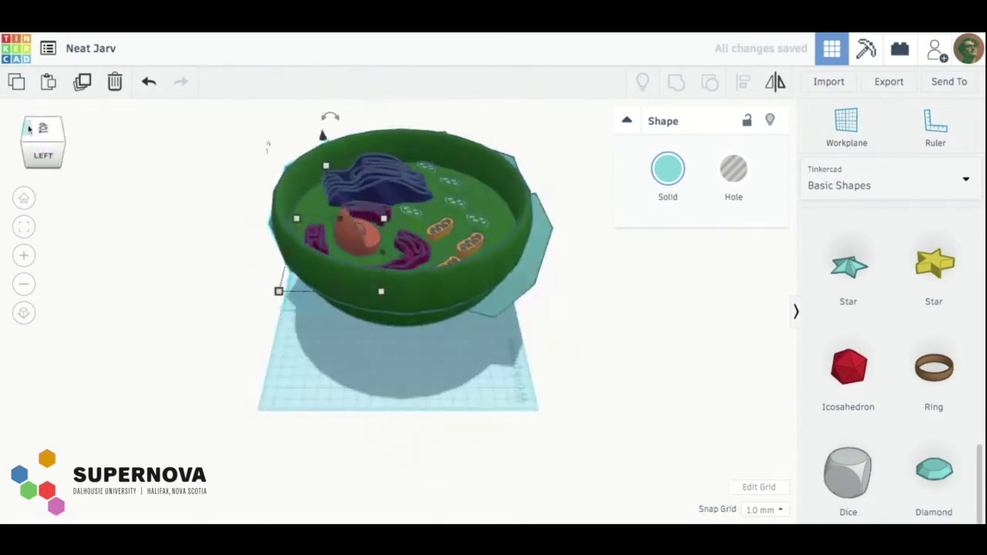
left_click(28, 132)
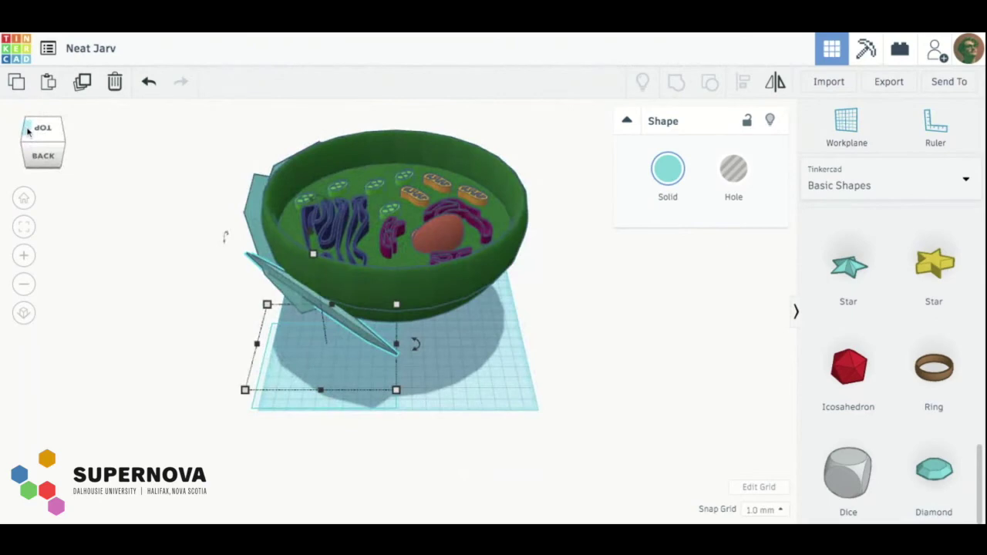
left_click_drag(293, 345, 368, 345)
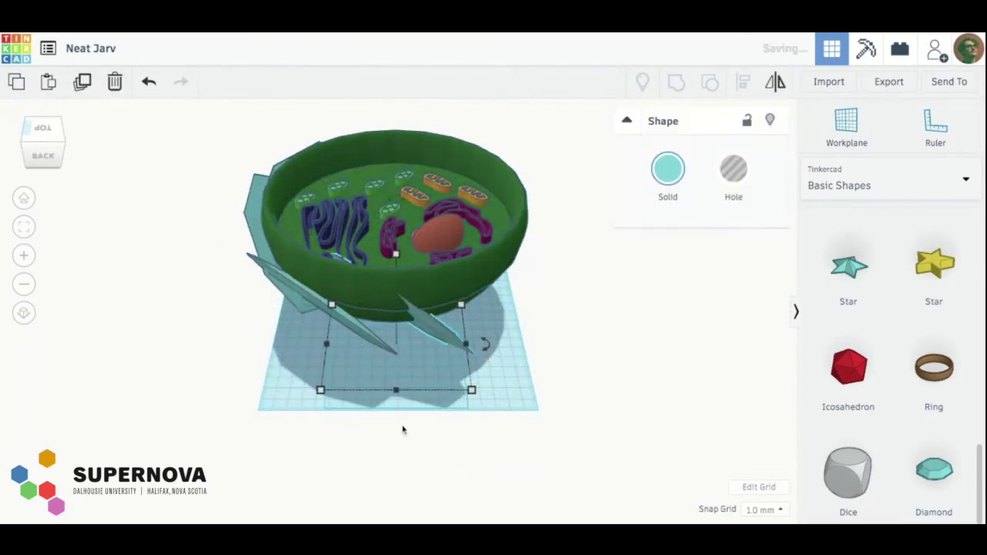
mouse_move(484, 346)
left_mouse_down()
mouse_move(491, 312)
mouse_move(451, 263)
mouse_move(484, 345)
left_mouse_up()
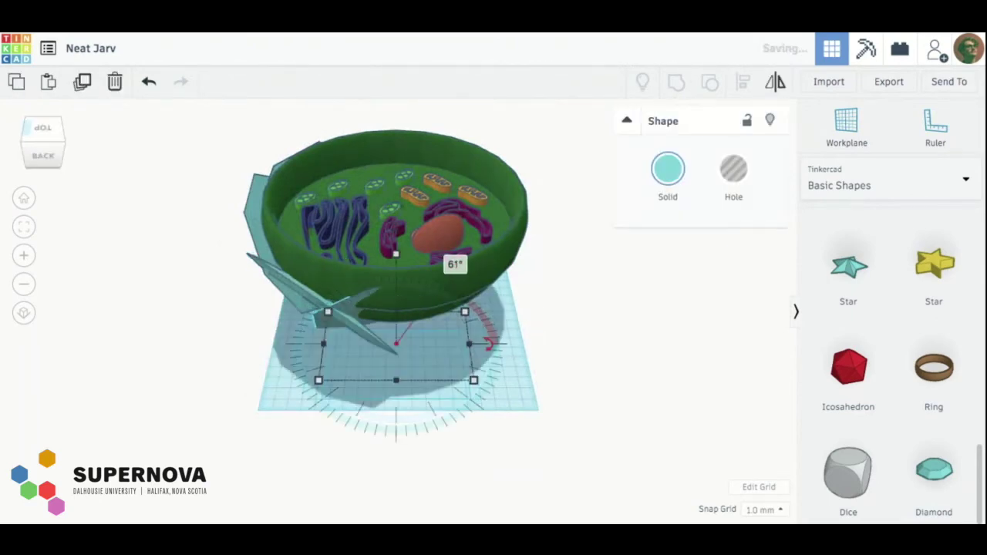
left_click(421, 345)
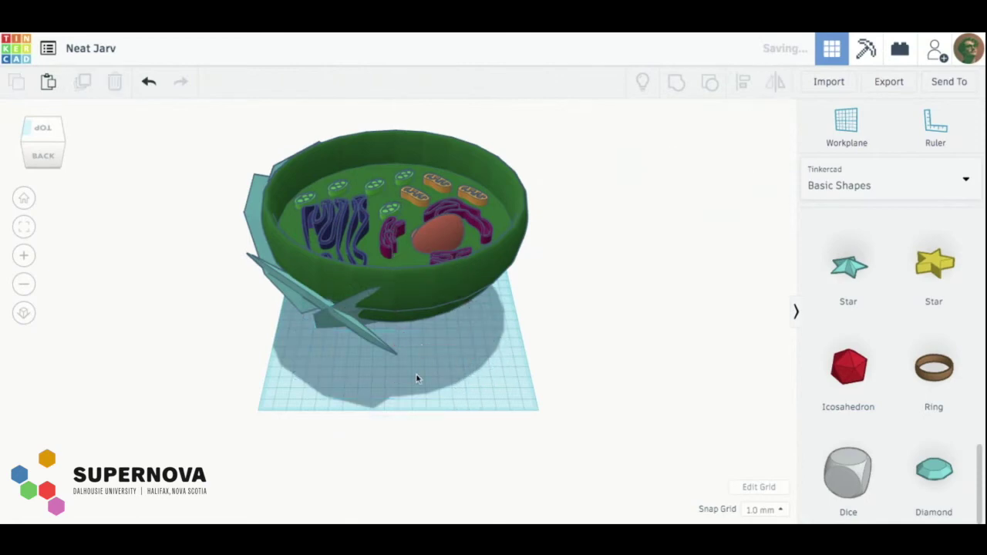
left_click(359, 308)
left_click_drag(357, 307, 434, 314)
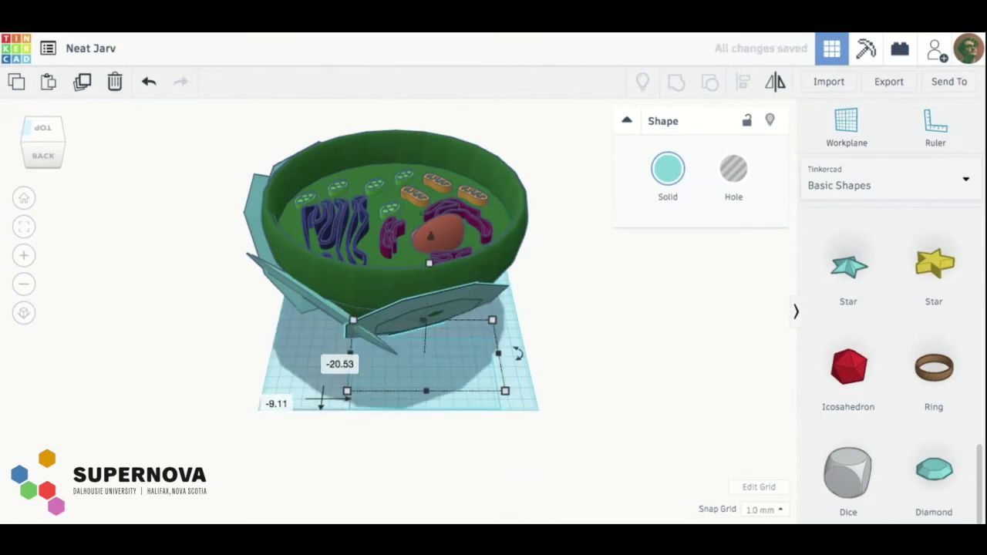
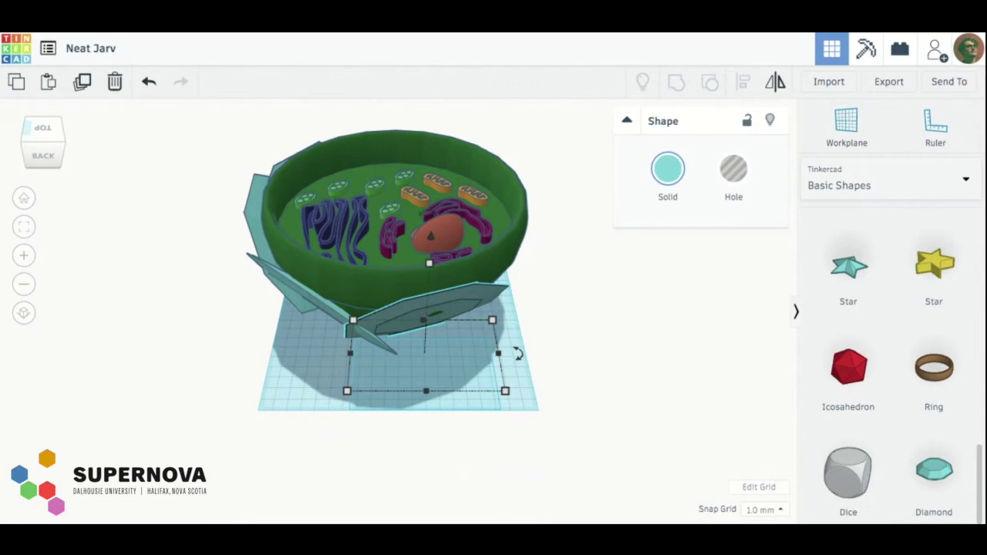
- Paste a copy of the diamond at the bowl's back and rotate the copy 46°
left_click(631, 279)
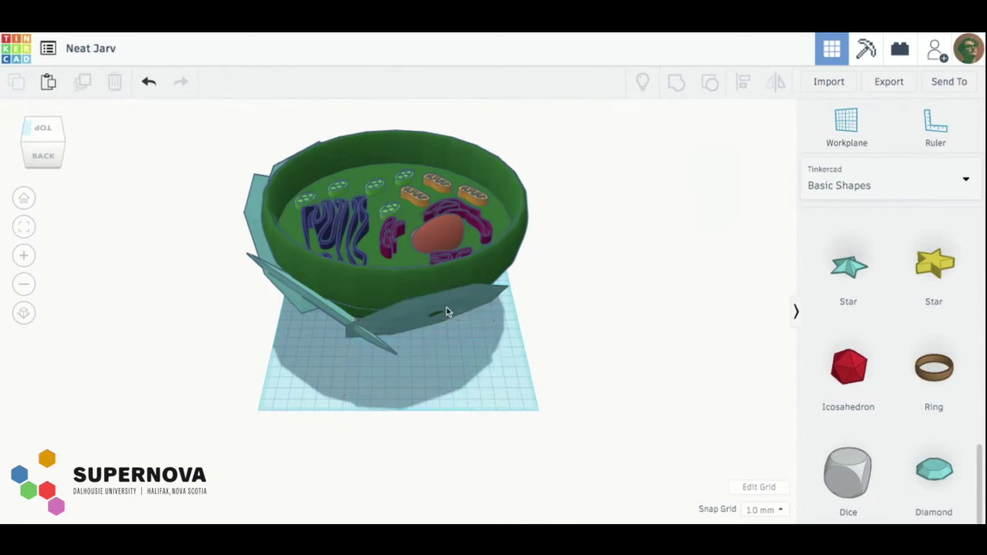
left_click(449, 311)
key("super+c")
key("super+v")
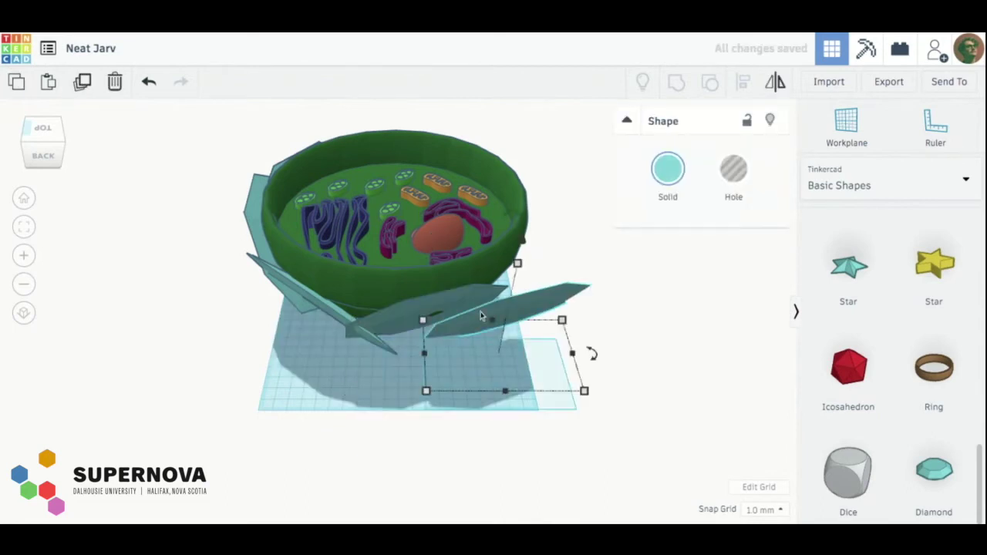
left_click_drag(594, 354, 577, 299)
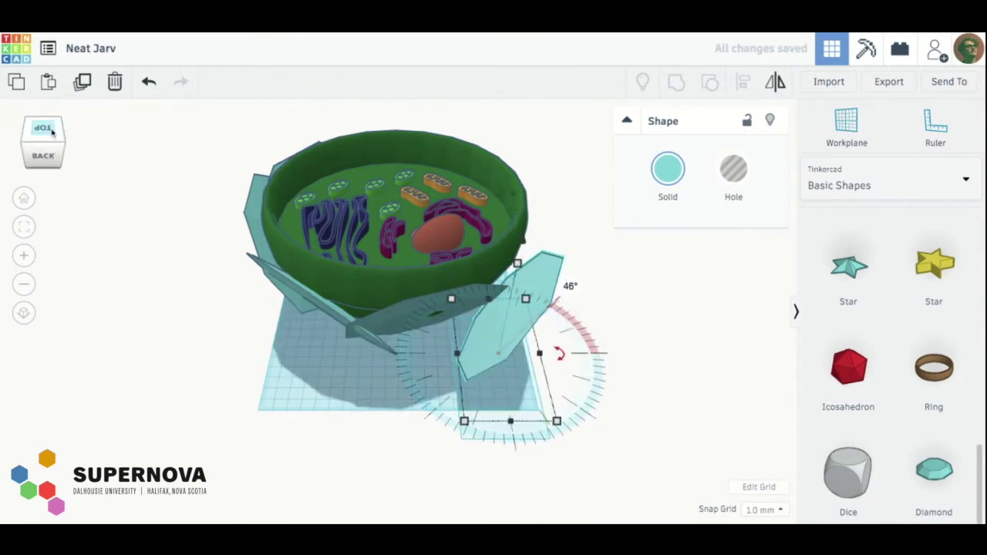
- Move the rotated diamond copy against the back part of the bowl's left side
left_click(27, 143)
left_click(27, 143)
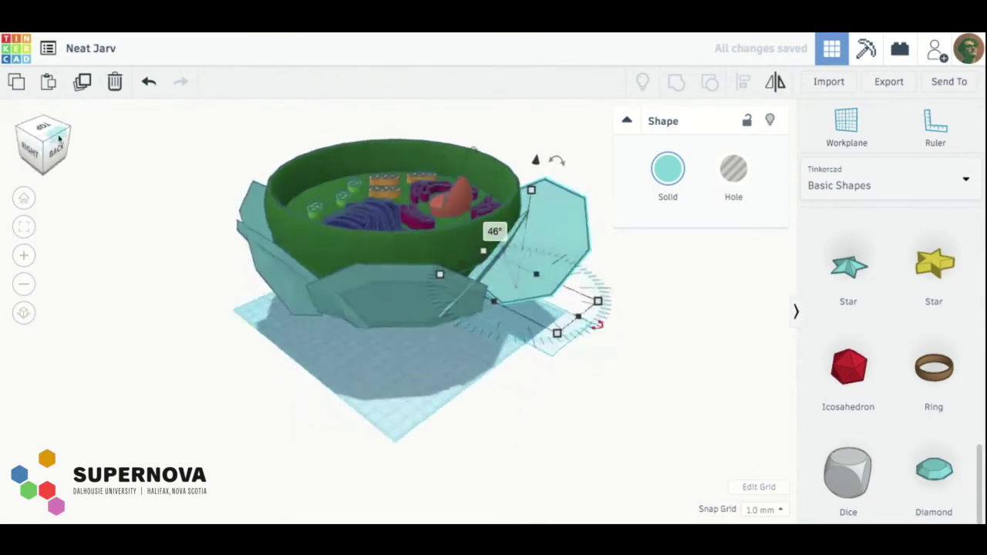
left_click(32, 126)
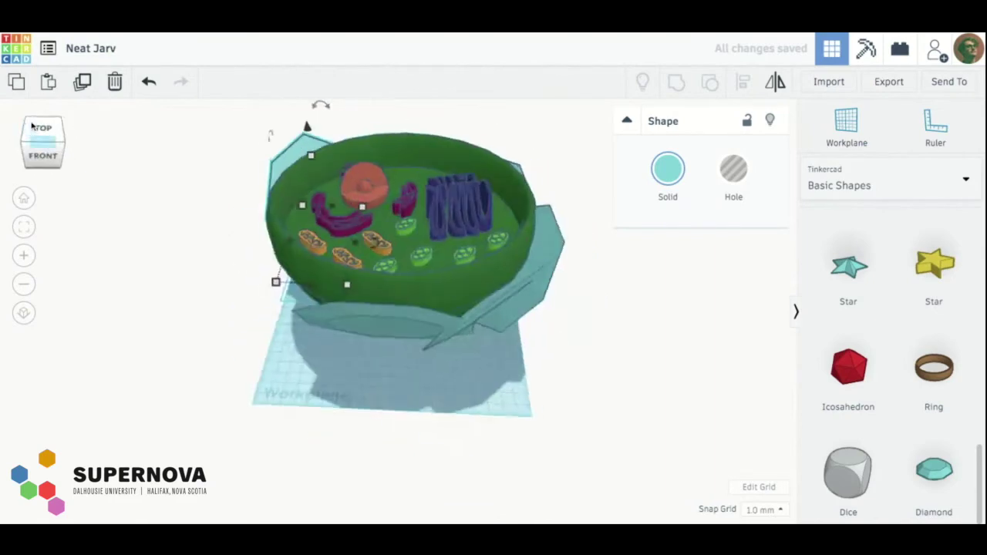
left_click(27, 136)
left_click(26, 136)
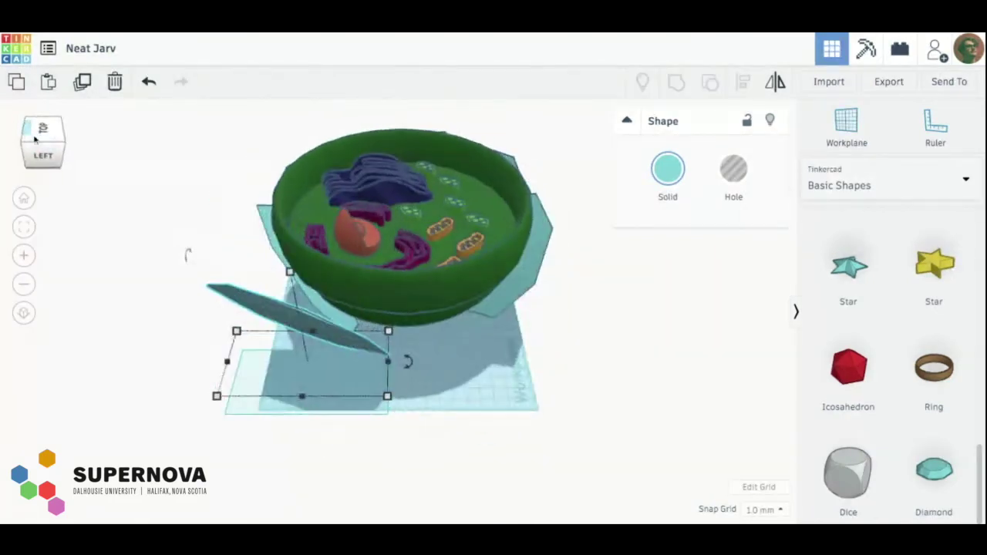
mouse_move(267, 315)
left_mouse_down()
mouse_move(309, 300)
mouse_move(328, 307)
left_mouse_up()
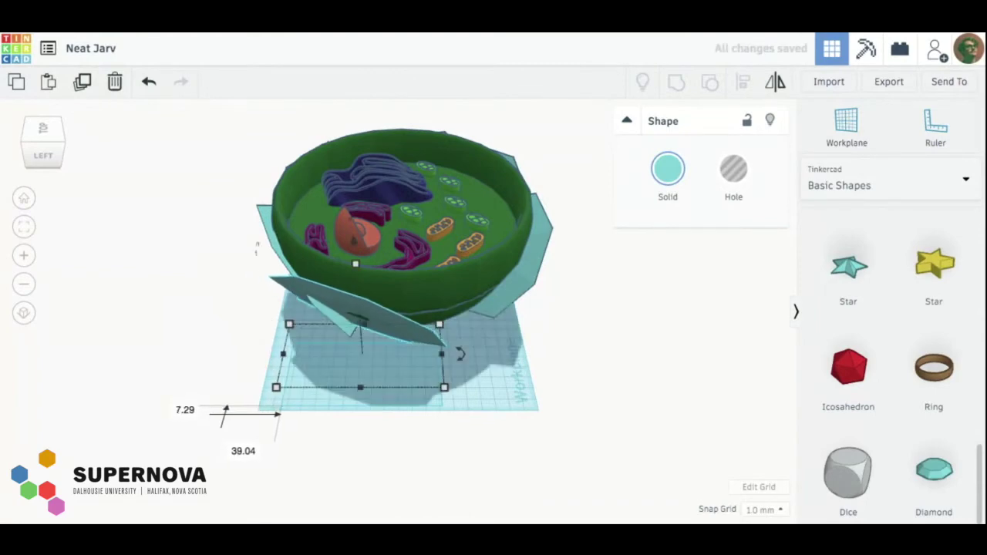
- Paste another diamond, rotate it to face the bowl's front left corner, and move it against the bowl
key("ctrl+v")
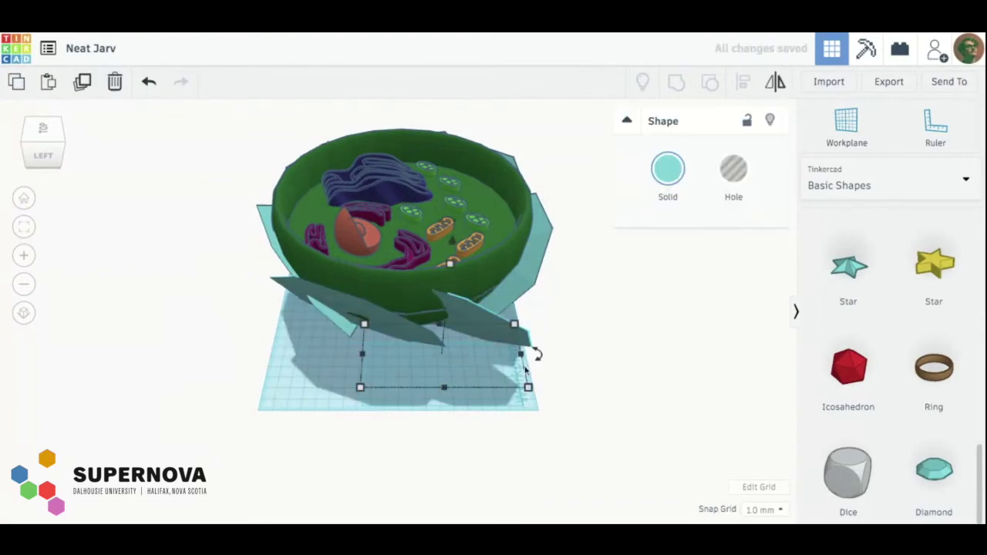
left_click_drag(538, 357, 515, 303)
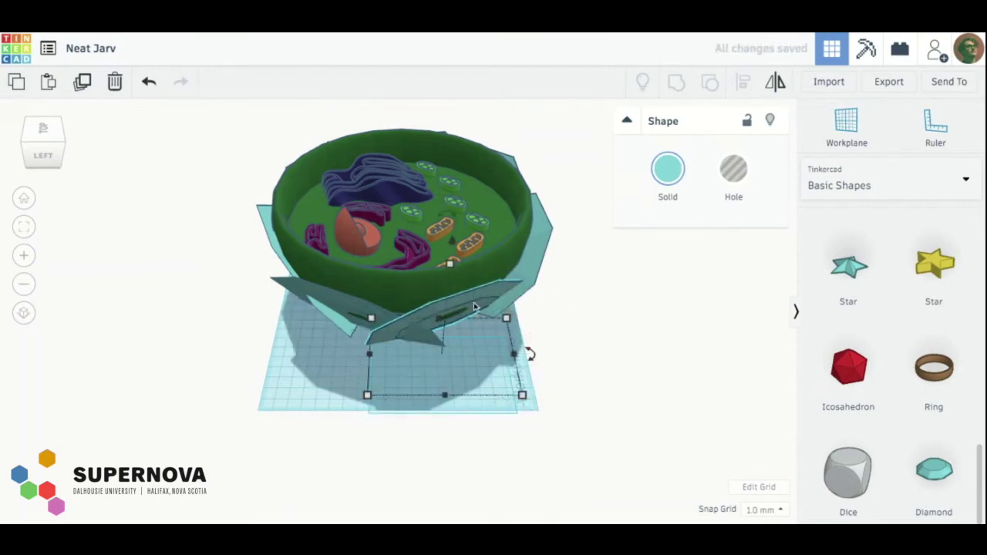
left_click_drag(463, 327, 470, 300)
- Duplicate the front left diamond, start tilting the copy flatter, and move it clear of the bowl
left_click(42, 164)
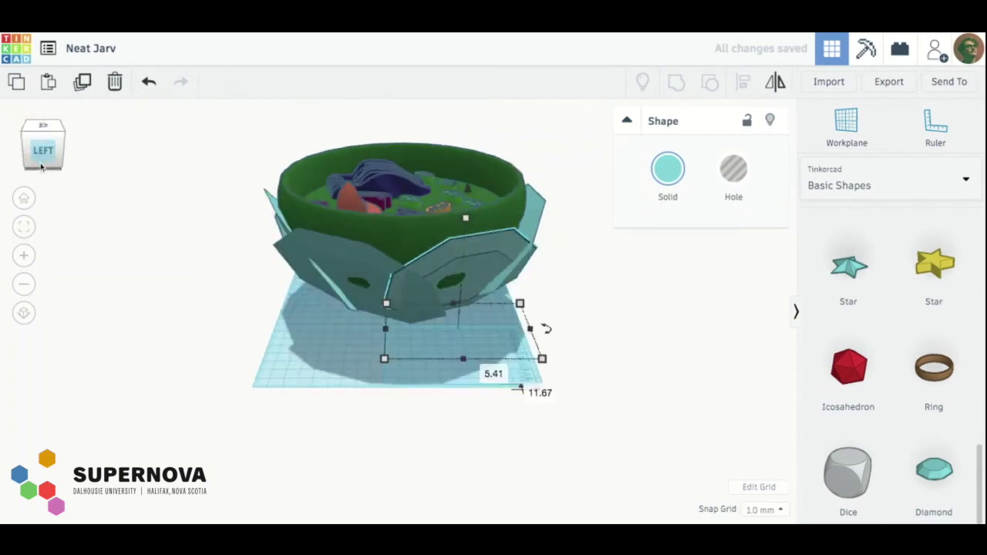
key("ctrl+d")
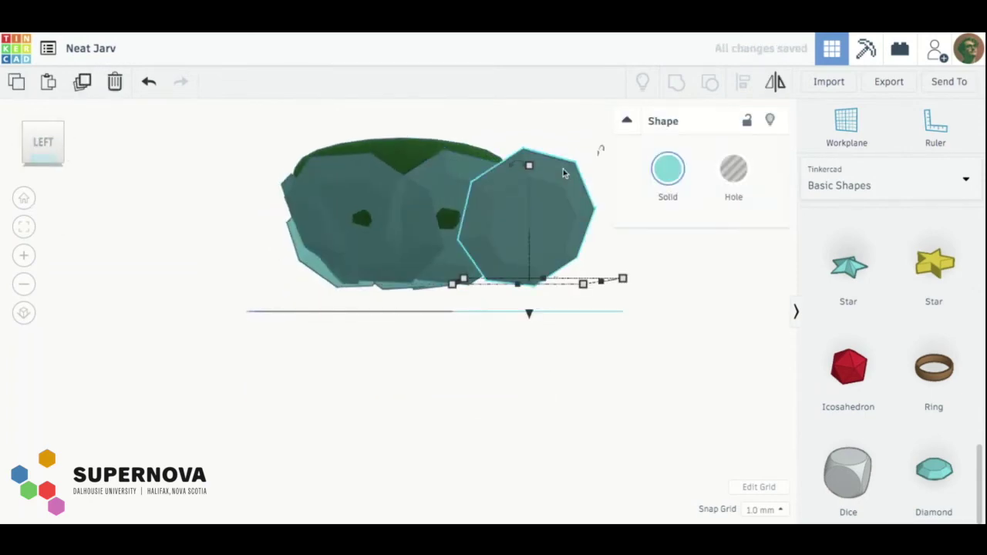
left_click_drag(544, 220, 544, 221)
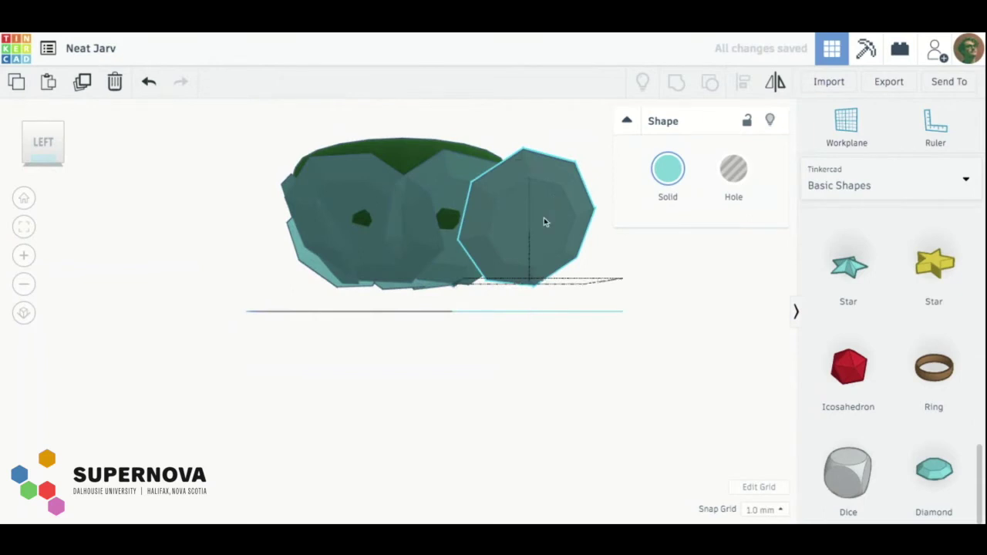
left_click(37, 129)
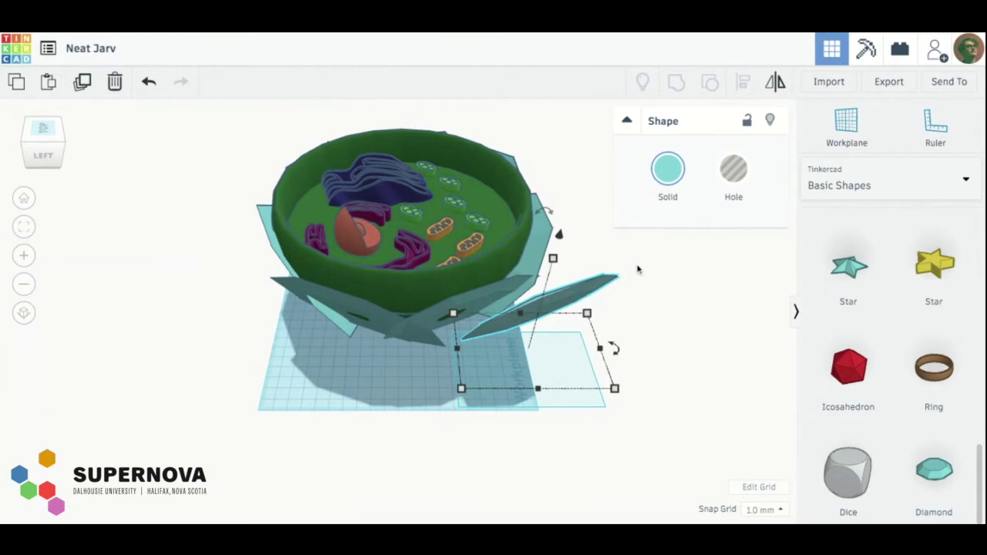
mouse_move(546, 219)
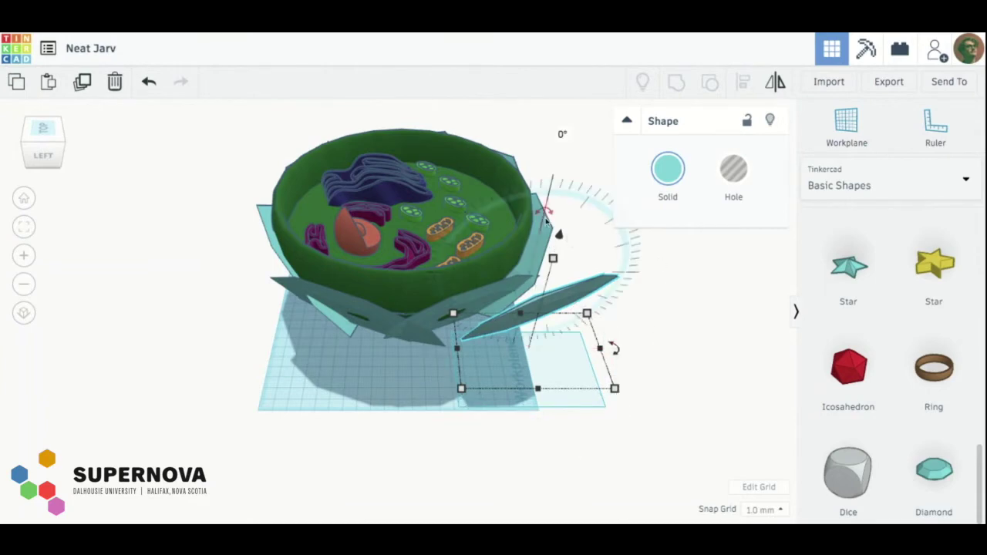
mouse_move(545, 217)
left_mouse_down()
mouse_move(613, 217)
mouse_move(653, 329)
mouse_move(555, 135)
mouse_move(514, 147)
mouse_move(587, 197)
left_mouse_up()
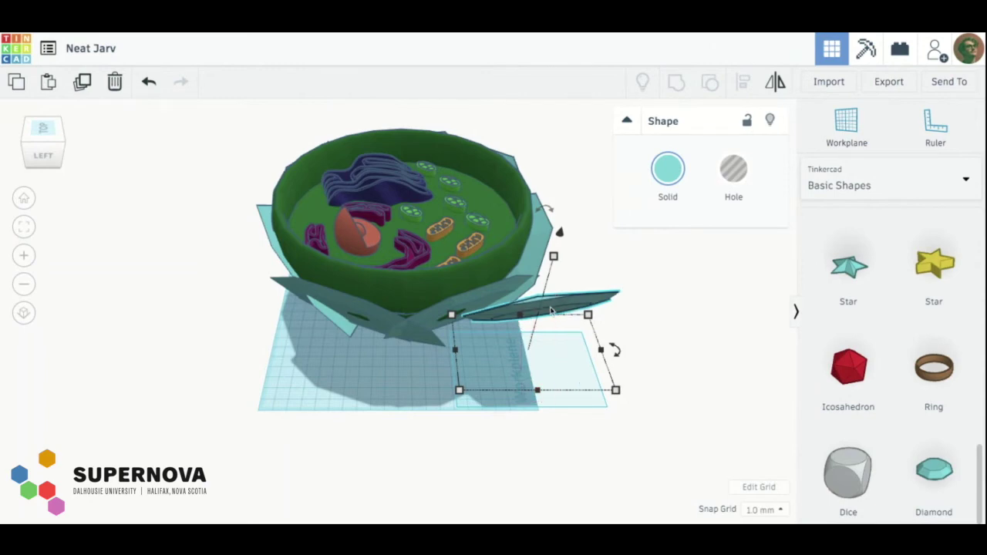
left_click_drag(552, 310, 551, 308)
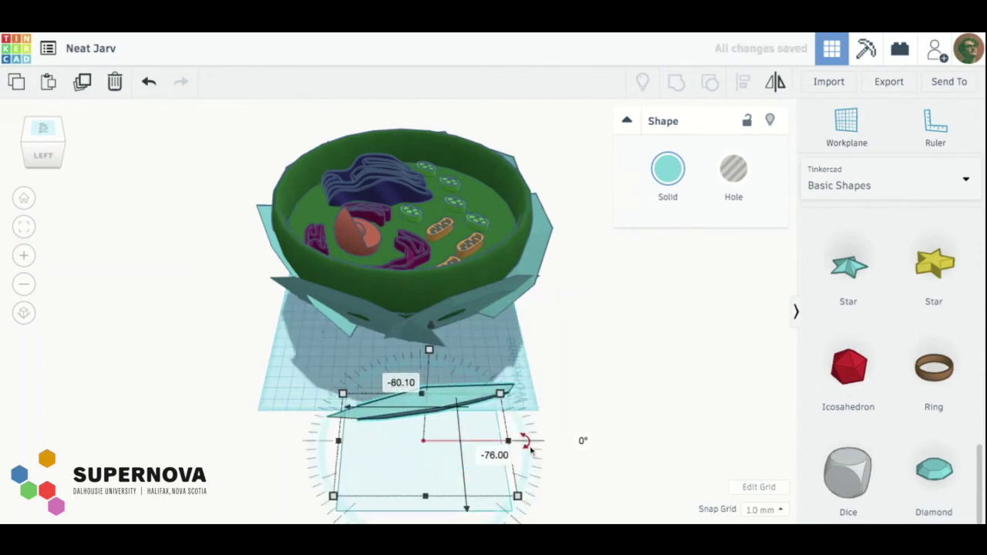
- Tilt the separate diamond another 45° towards horizontal and lower it to 13 mm above the workplane
left_click(26, 143)
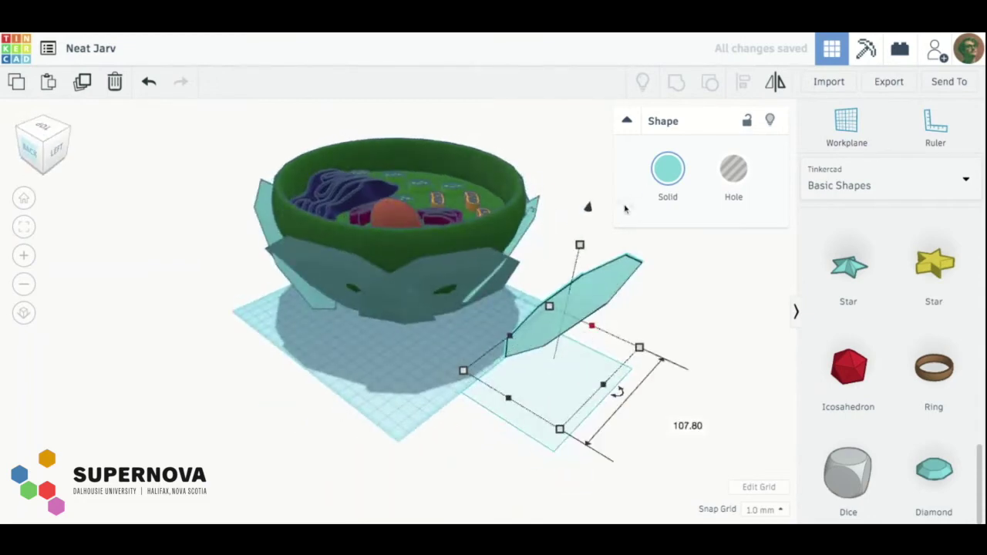
left_click_drag(588, 207, 623, 204)
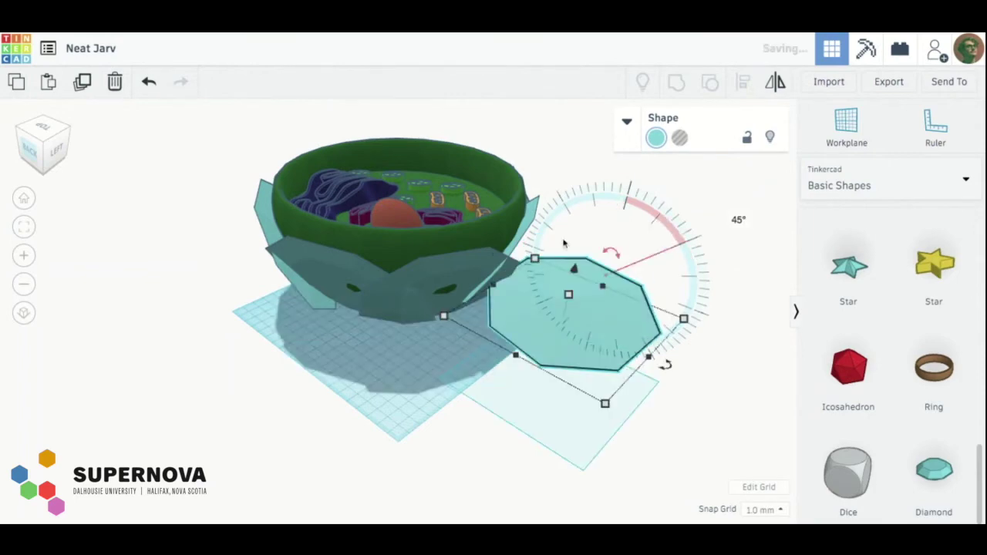
left_click(44, 168)
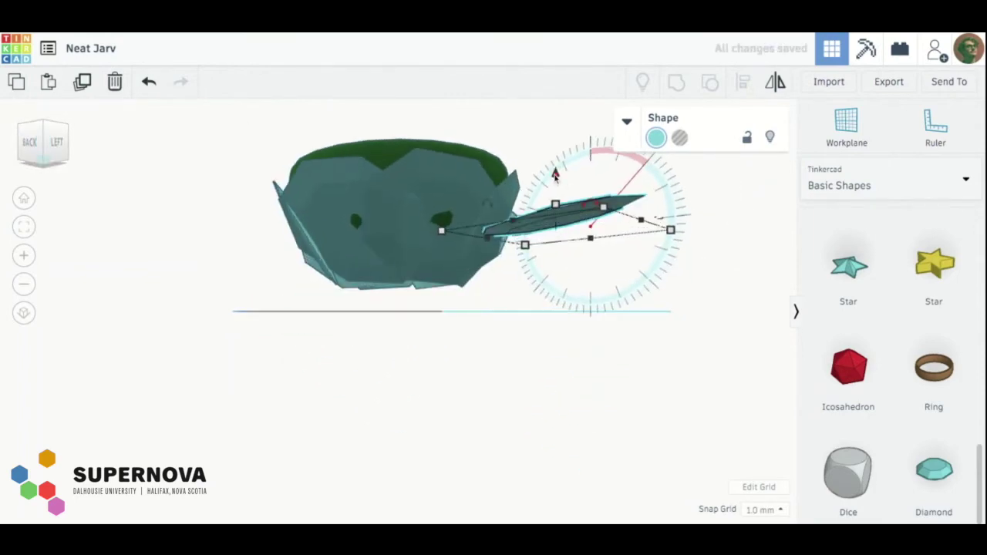
left_click_drag(555, 175, 556, 234)
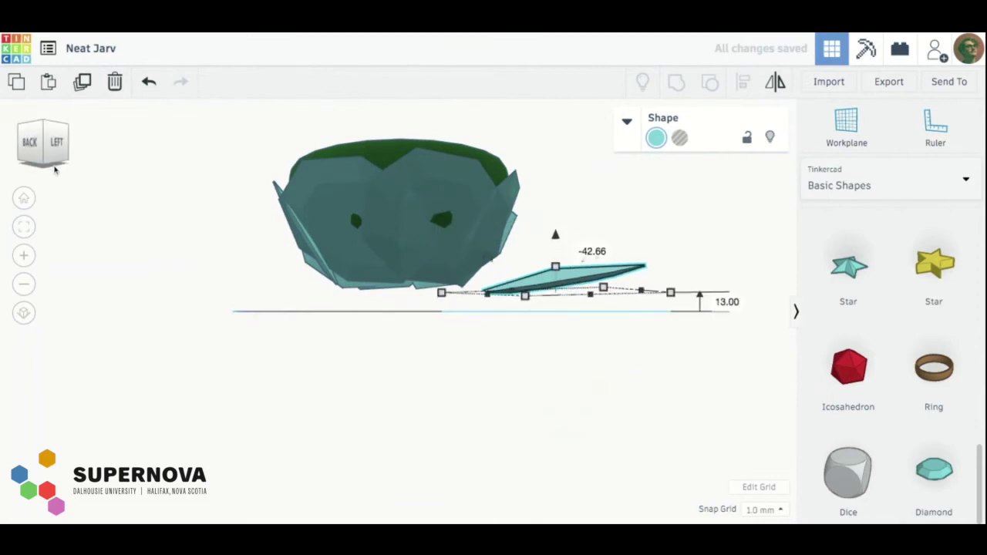
- Move the flattened diamond underneath the bowl to cover the opening between the side plates
left_click(44, 158)
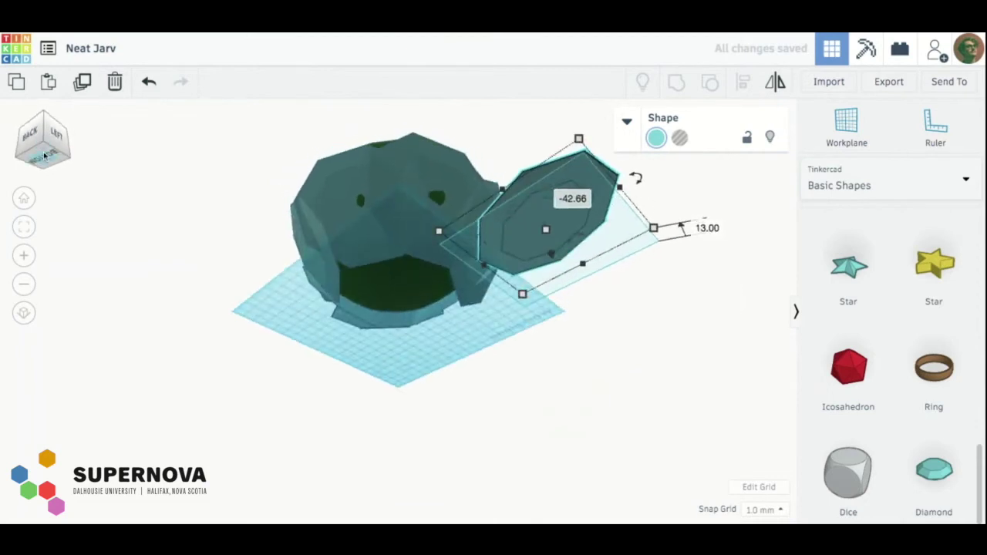
left_click(44, 157)
left_click_drag(532, 308, 373, 301)
key("ctrl+Down")
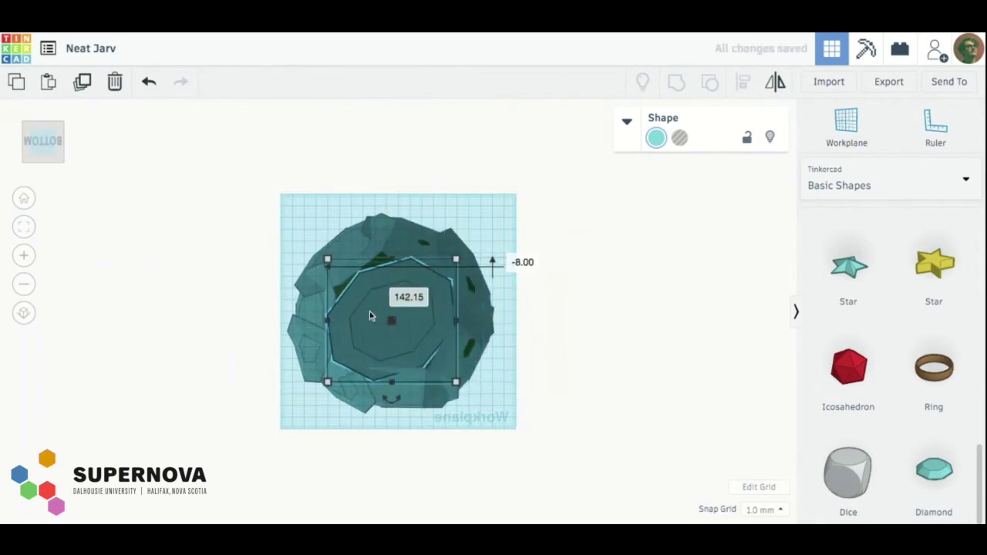
- Raise the diamond beneath the bowl by 3 mm, to 16 mm above the workplane
left_click(44, 129)
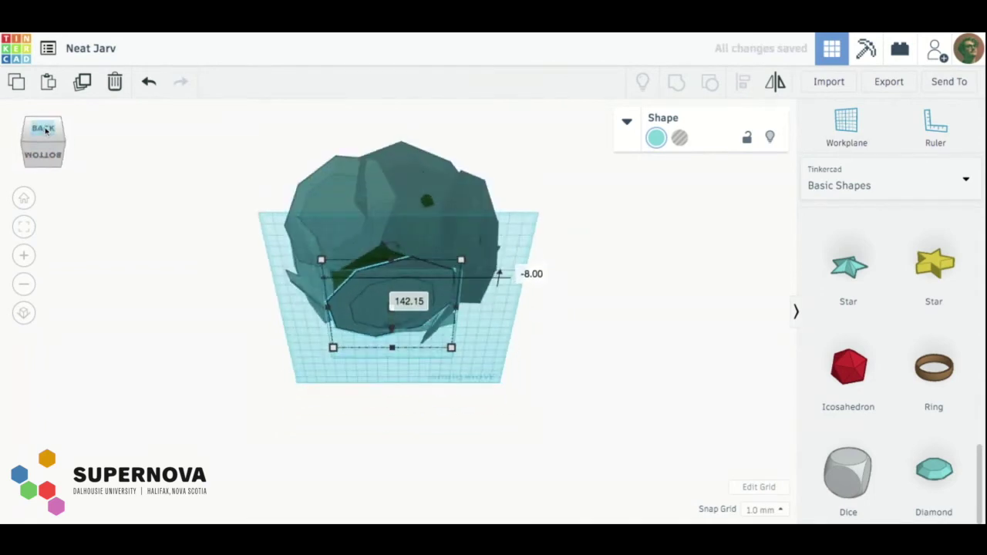
left_click(45, 132)
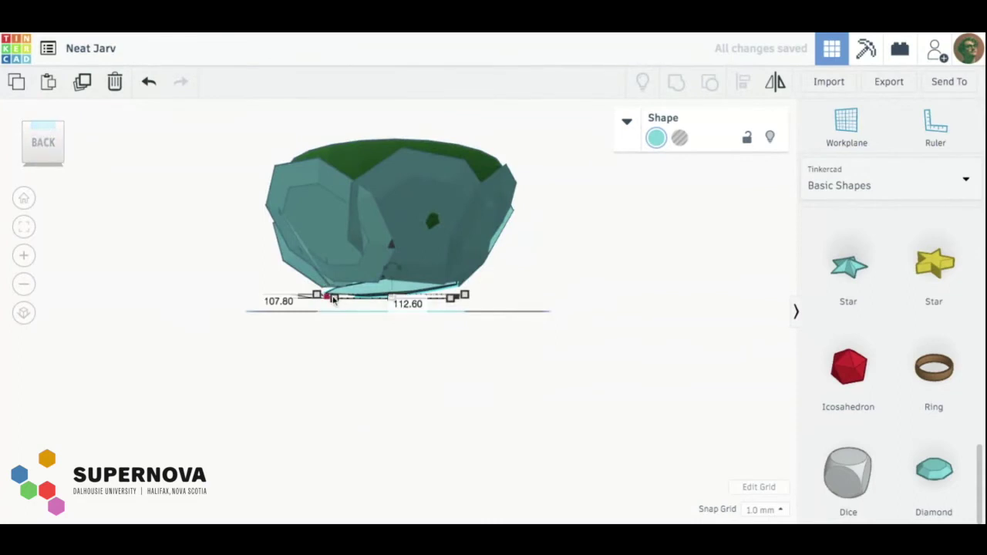
left_click_drag(396, 270, 391, 251)
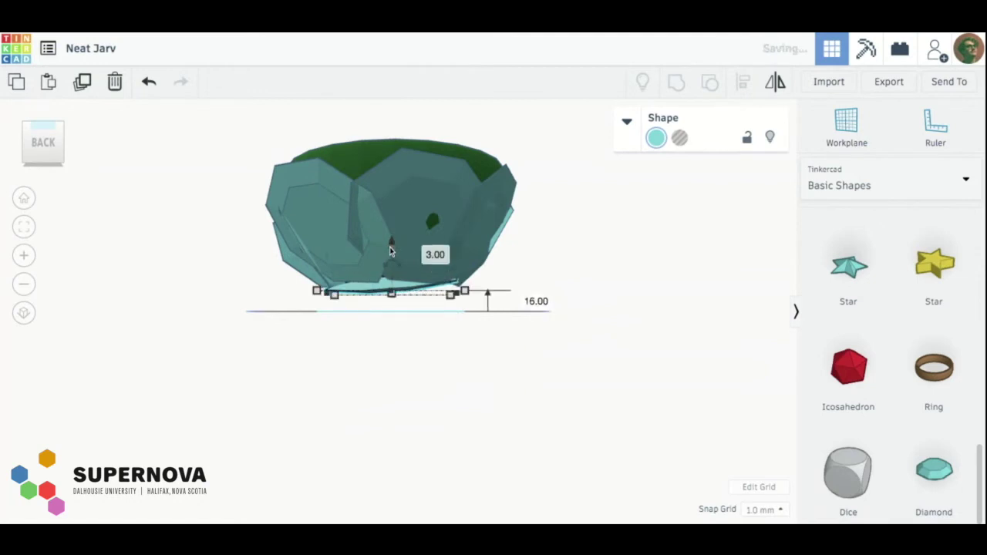
left_click(50, 130)
left_click_drag(51, 130, 66, 137)
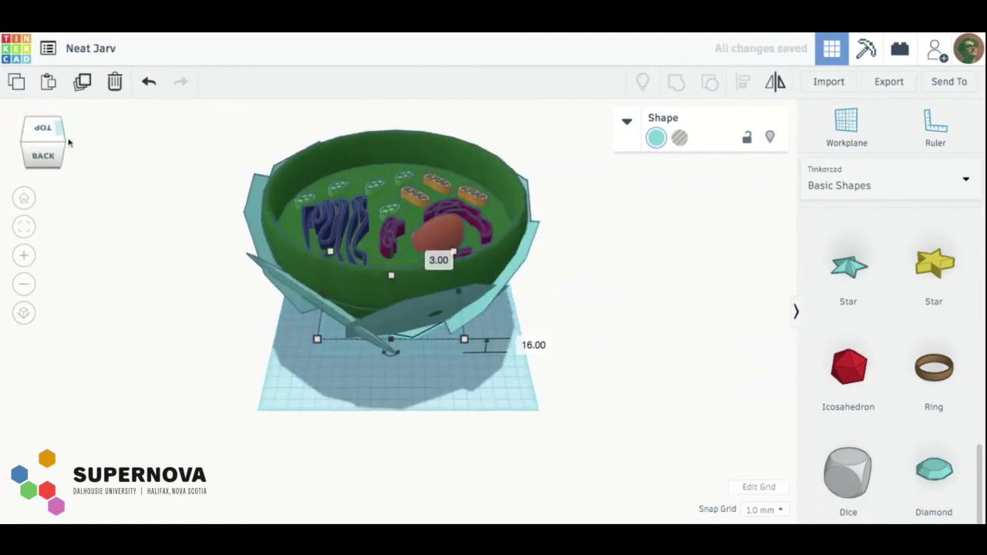
left_click(61, 130)
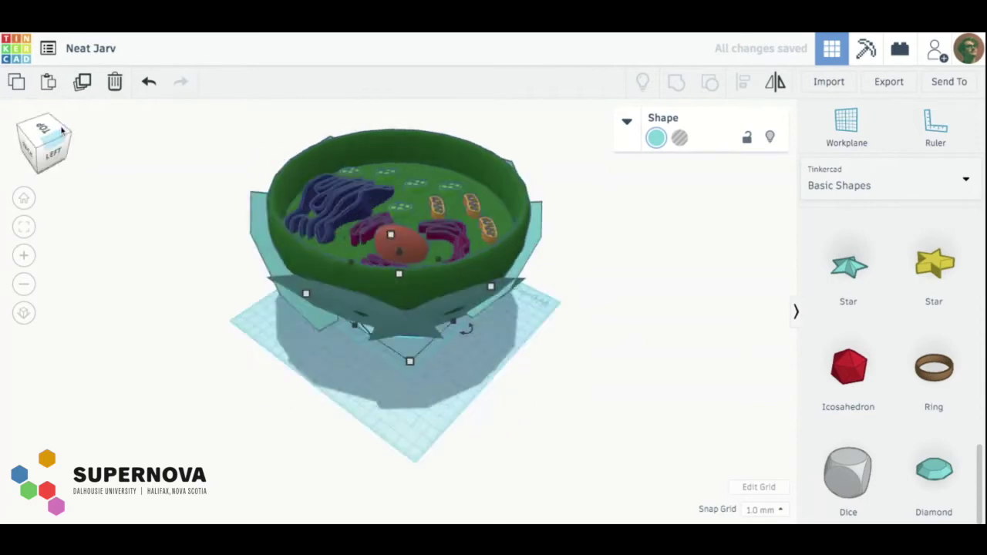
- Group the complete cell model, including the bowl, its contents and the surrounding diamond plates
left_click(52, 154)
mouse_move(64, 138)
left_mouse_down()
mouse_move(62, 126)
mouse_move(24, 137)
mouse_move(60, 133)
left_mouse_up()
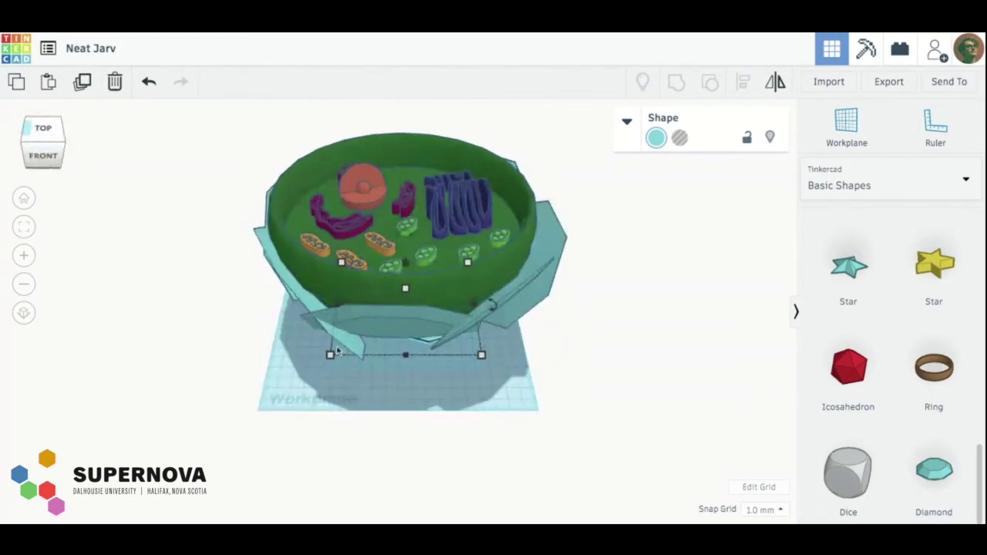
left_click(45, 156)
left_click_drag(224, 309, 710, 93)
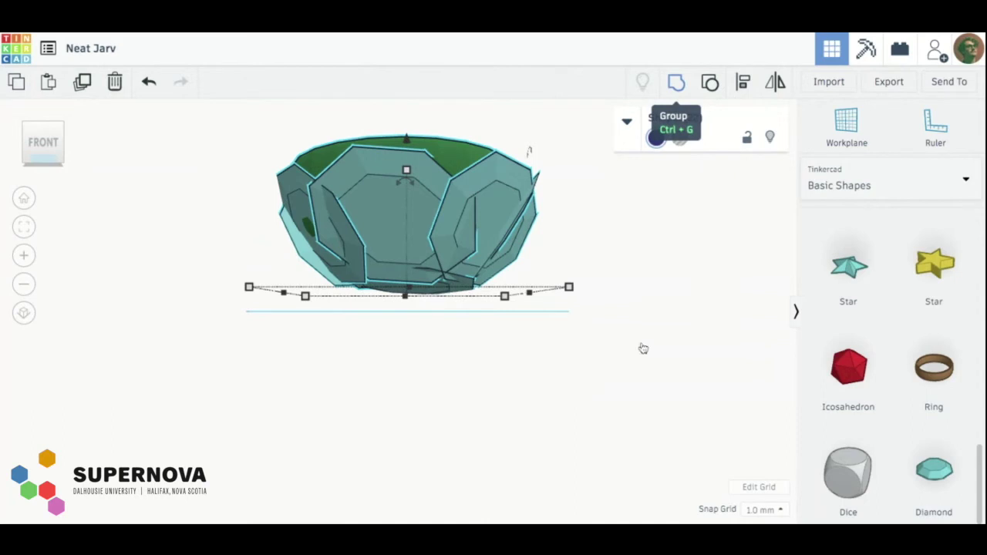
key("ctrl+g")
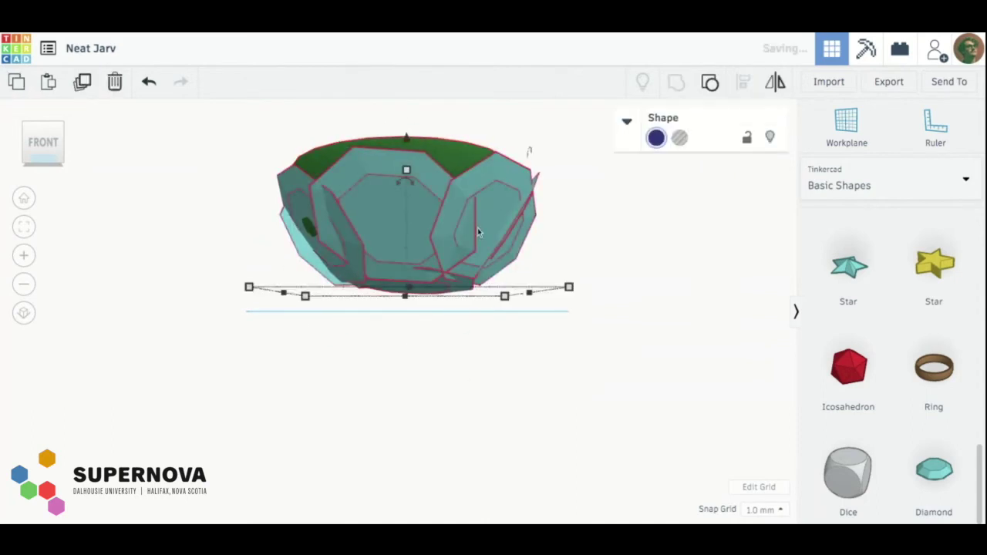
- Paste a copy of the grouped bowl, shift it 4 mm left and raise it to 124 mm above the workplane
key("ctrl+v")
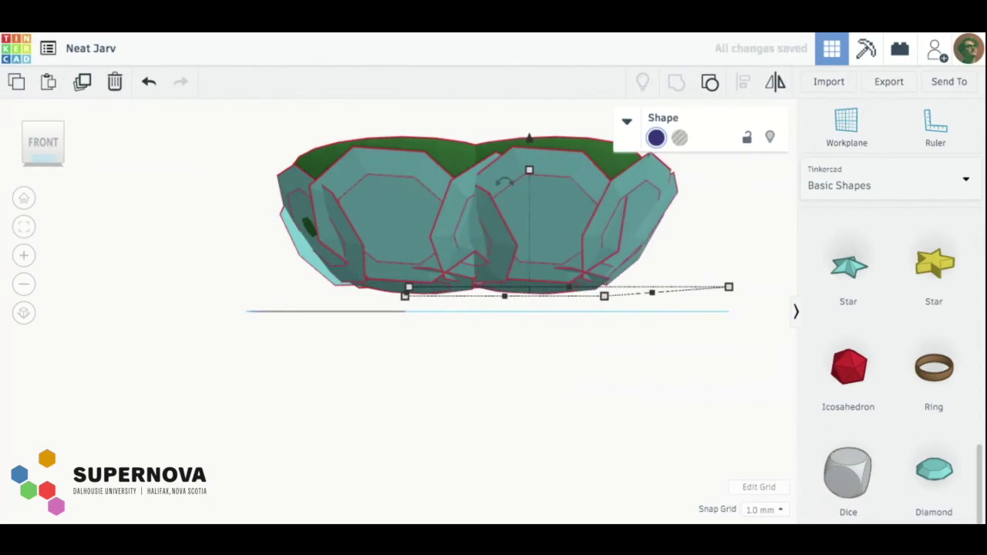
key("Left")
key("Left")
key("Left")
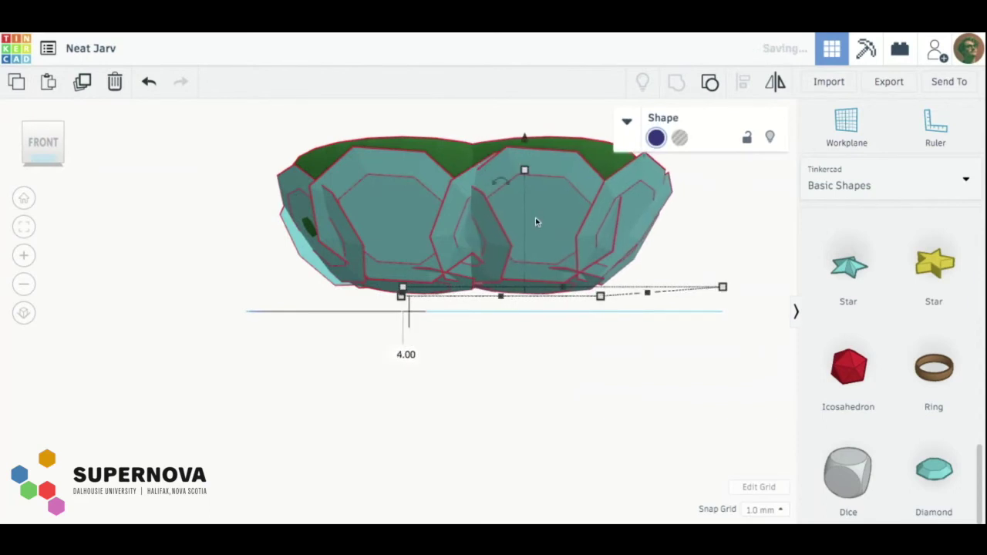
left_click_drag(523, 137, 523, 31)
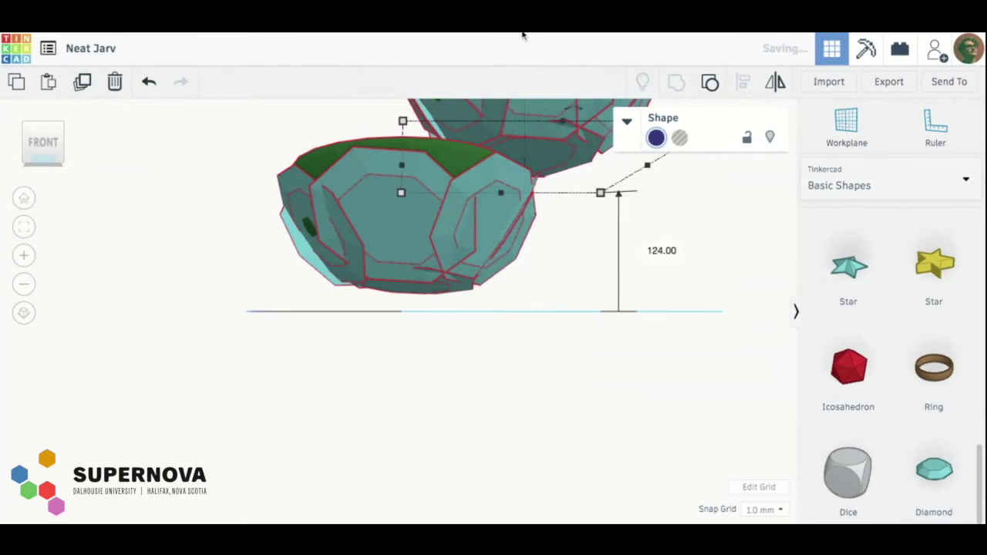
- Flip the raised bowl copy upside down by rotating it 180°
left_click(43, 131)
left_click_drag(529, 163, 439, 142)
left_click(43, 140)
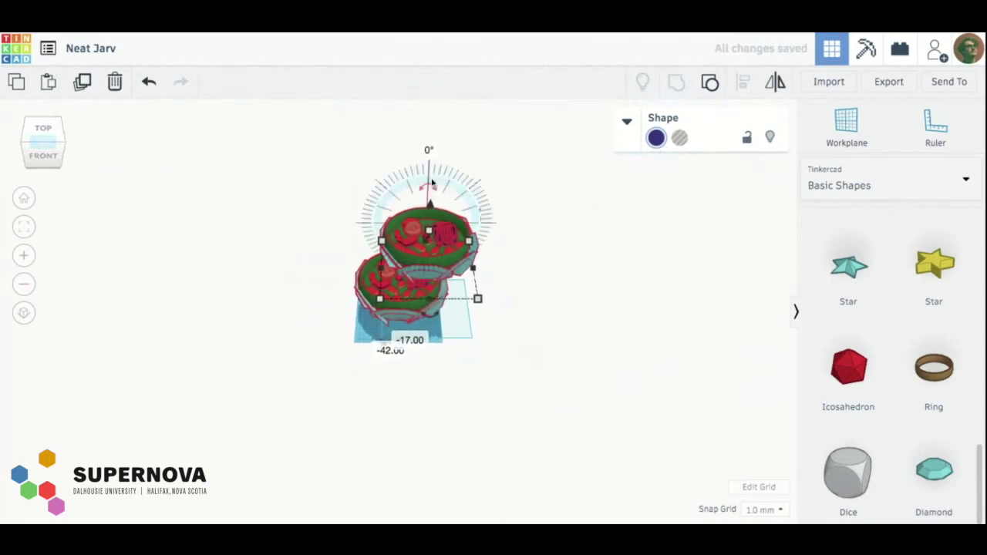
left_click(432, 183)
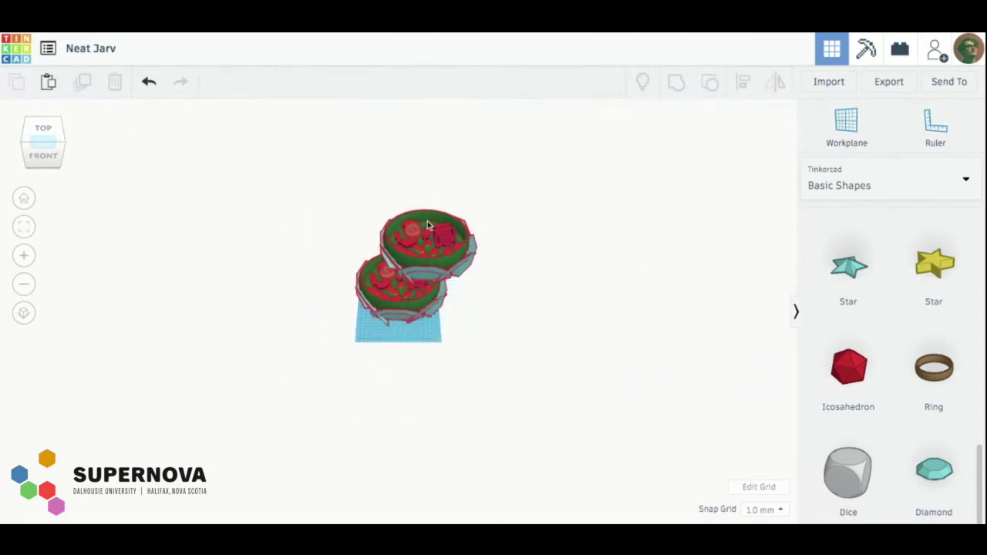
left_click(428, 221)
left_click_drag(429, 188, 429, 152)
left_click(429, 150)
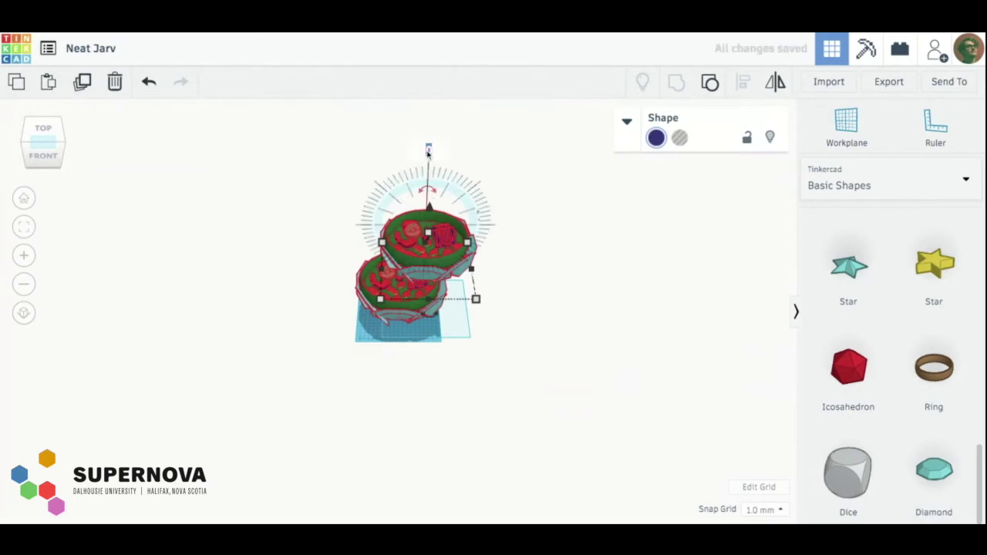
type("180")
key("Return")
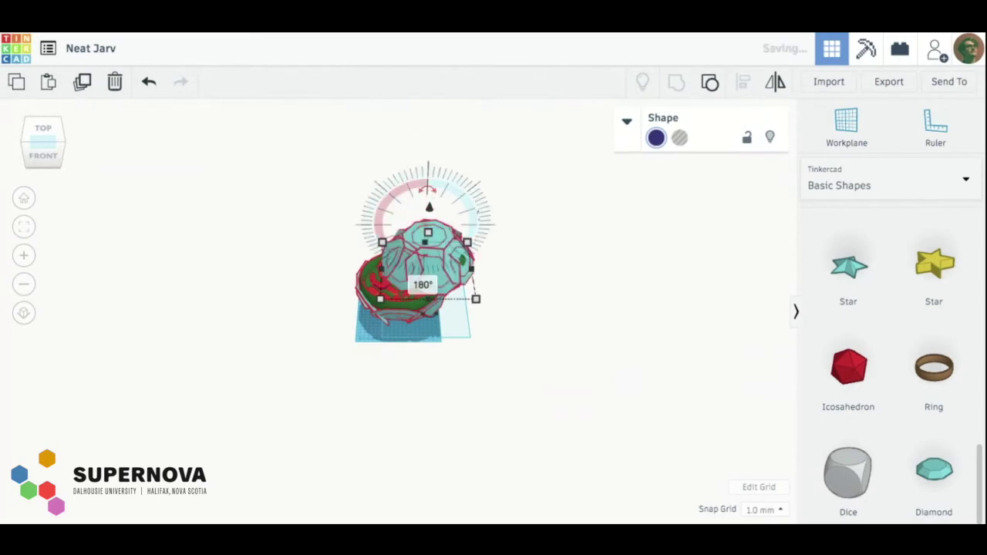
- Move the flipped copy 62 mm left over the original bowl and lower it 26 mm, to 98 mm above the workplane
left_click(44, 155)
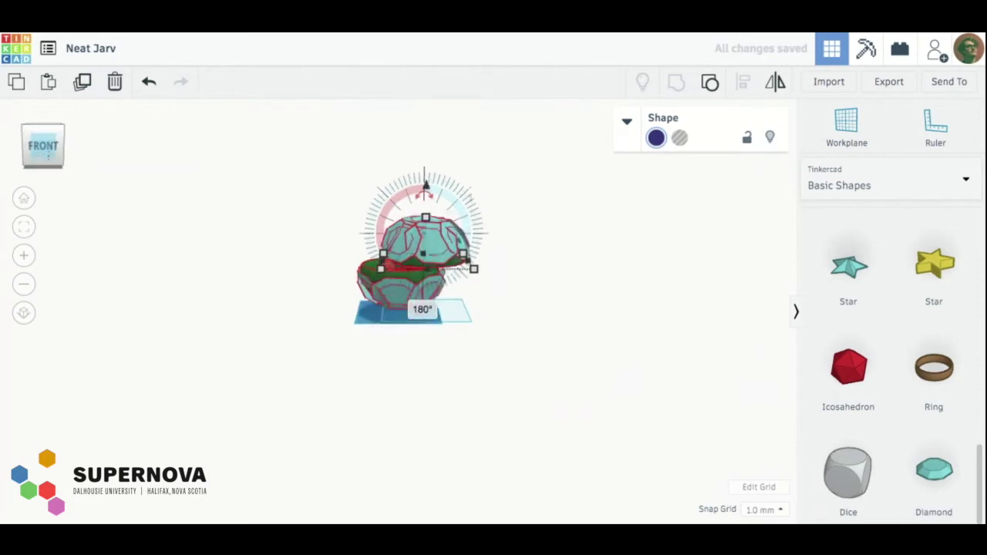
left_click_drag(466, 201, 442, 202)
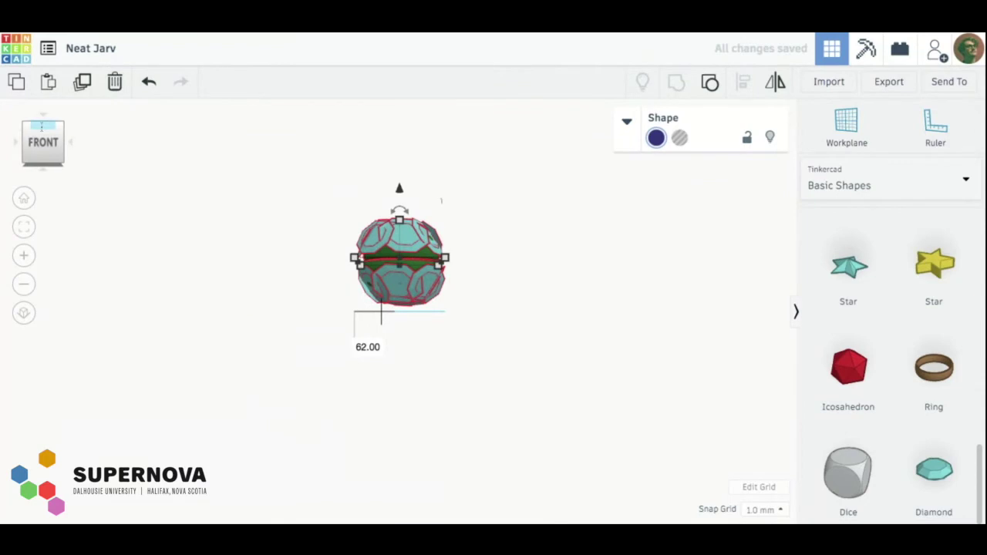
left_click(44, 125)
left_click_drag(400, 207, 400, 203)
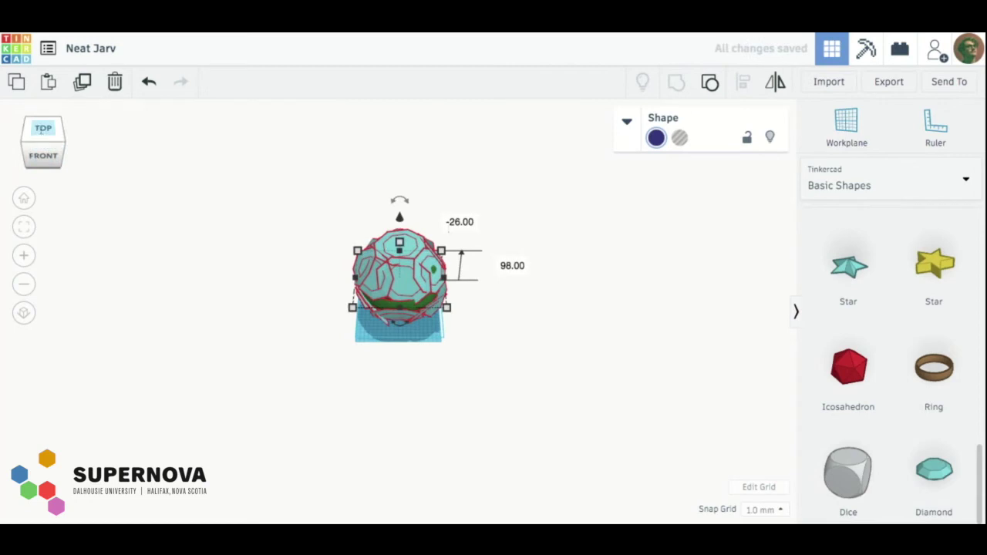
- Align the upper half with the lower one by shifting it 4 mm right and 10 mm towards the front
left_click(42, 129)
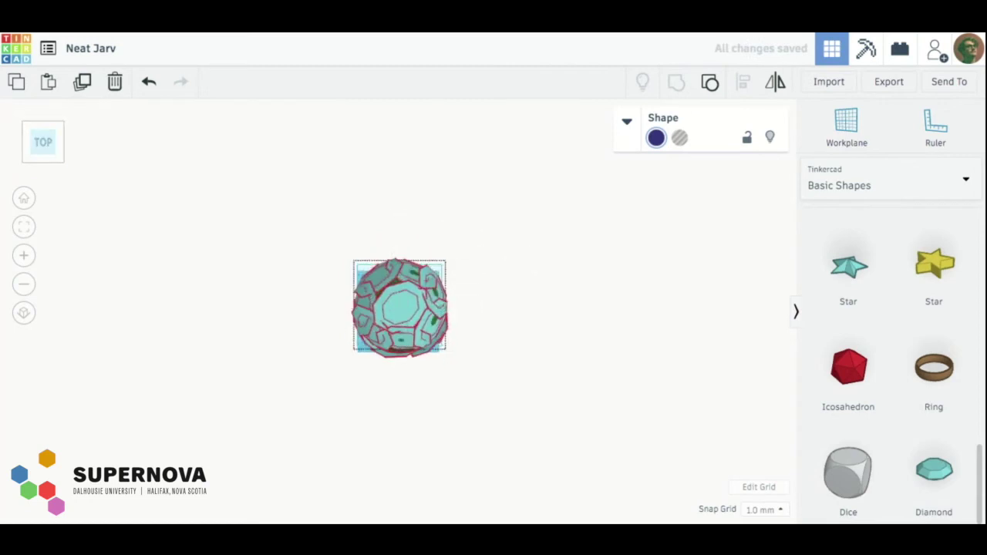
left_click_drag(400, 308, 407, 312)
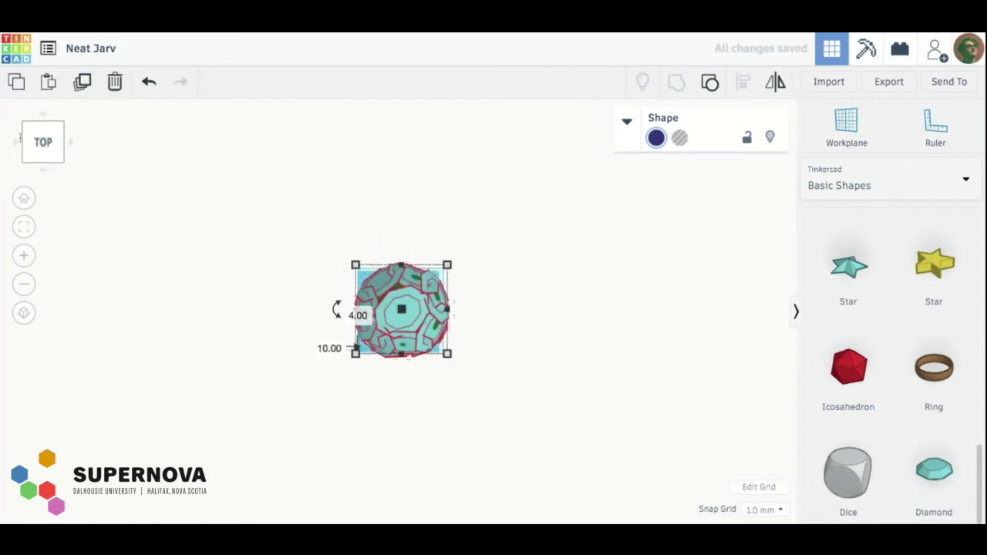
left_click(47, 157)
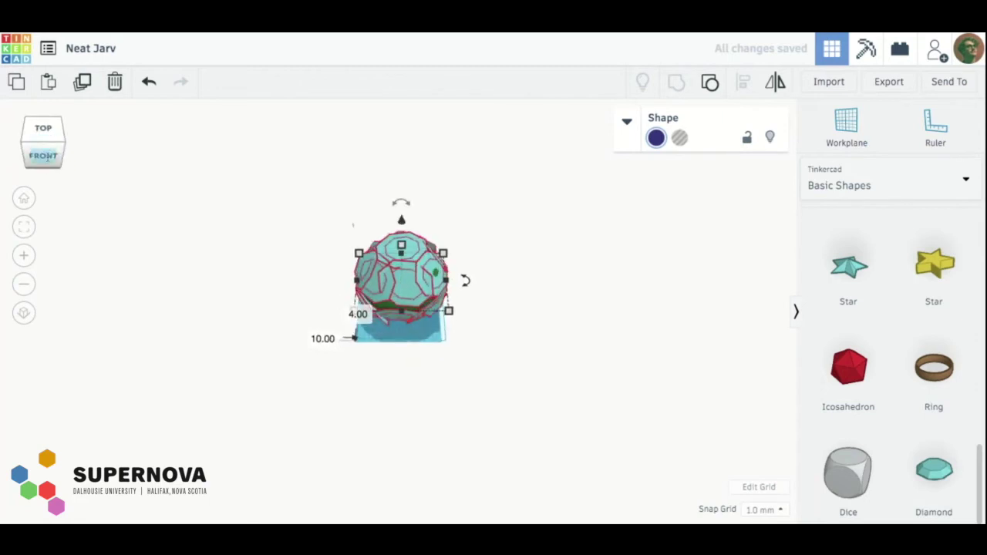
- Ungroup both the upper and lower halves of the ball
left_click(247, 256)
mouse_move(310, 211)
left_mouse_down()
mouse_move(504, 327)
mouse_move(310, 211)
left_mouse_up()
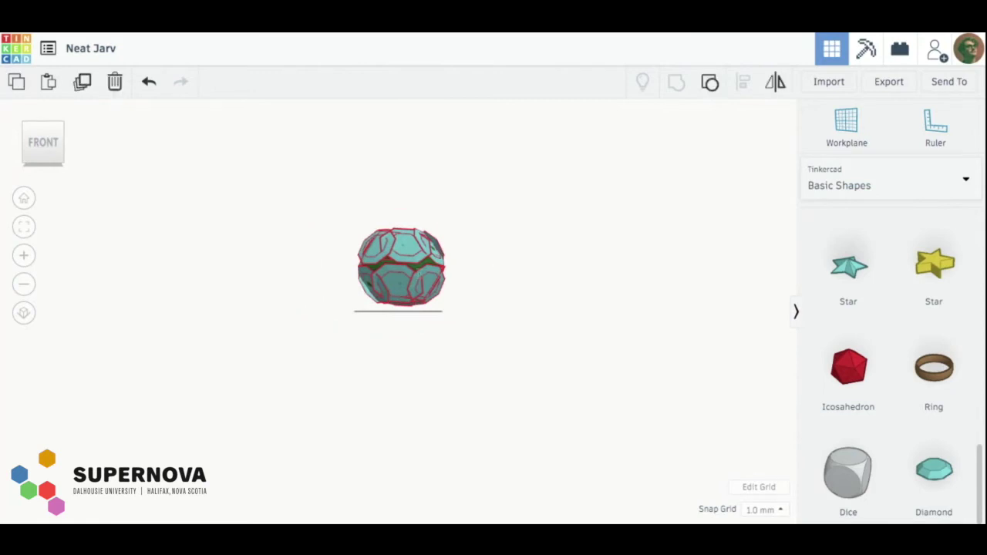
left_click(513, 301)
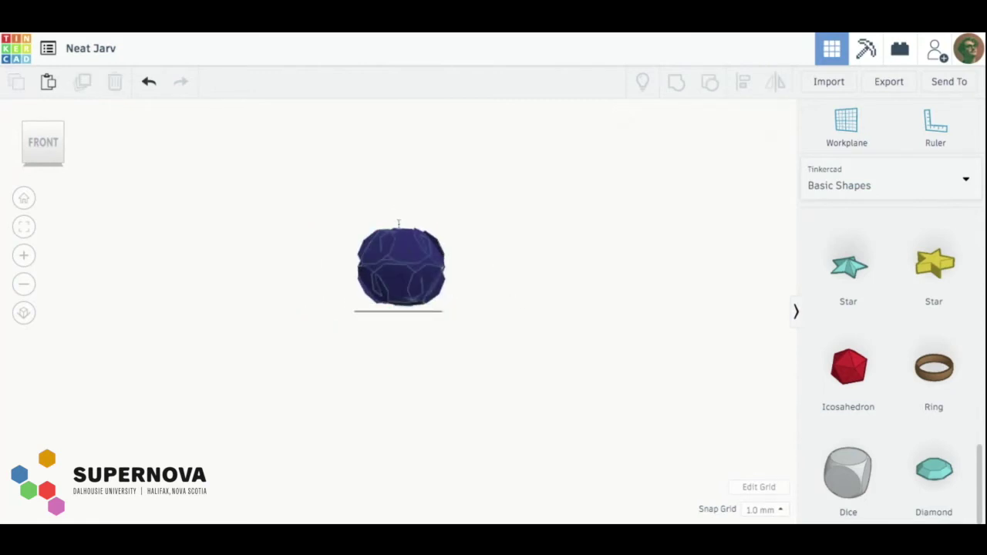
left_click(711, 84)
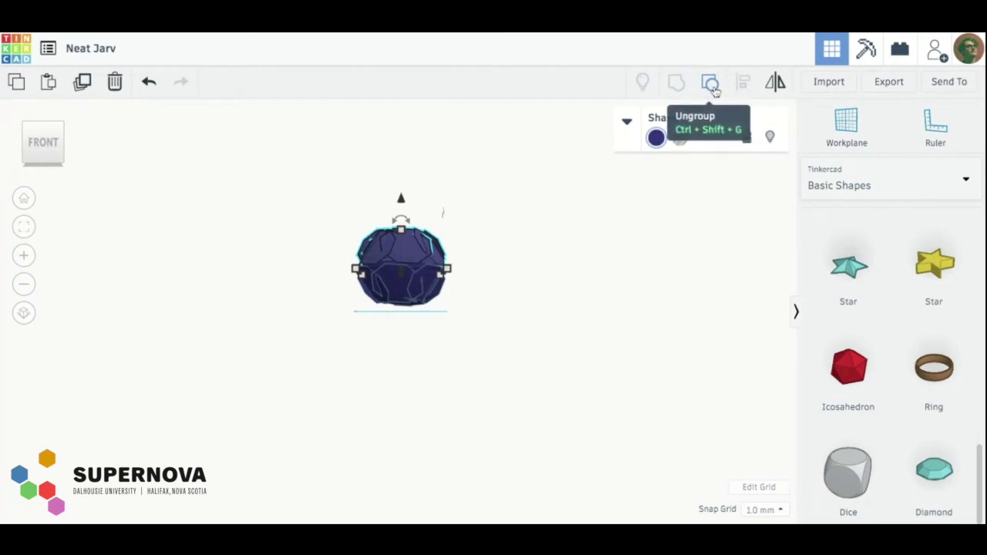
left_click(422, 291)
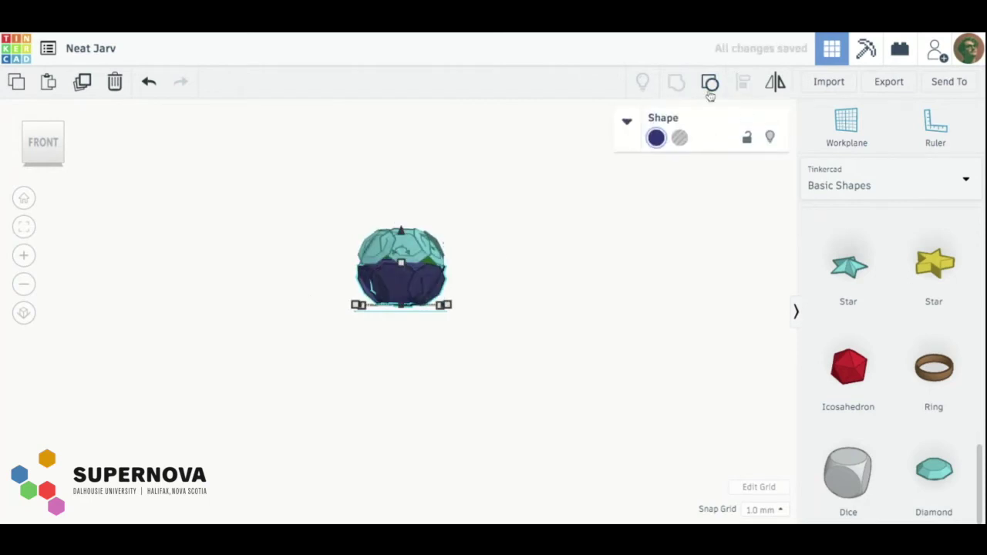
key("Delete")
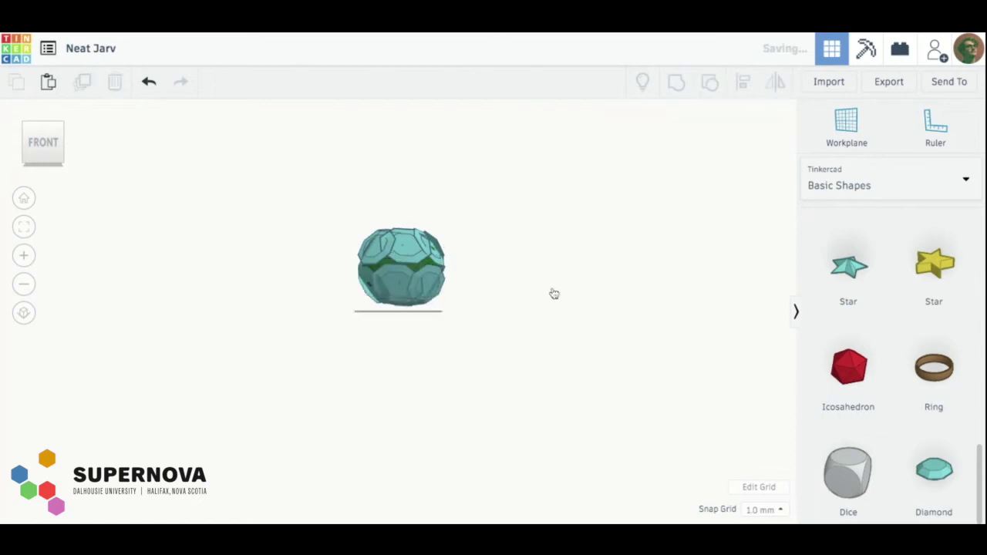
- Examine the seam and the gaps between the plates of the ball from its right and back sides
scroll(554, 294, "up", 5)
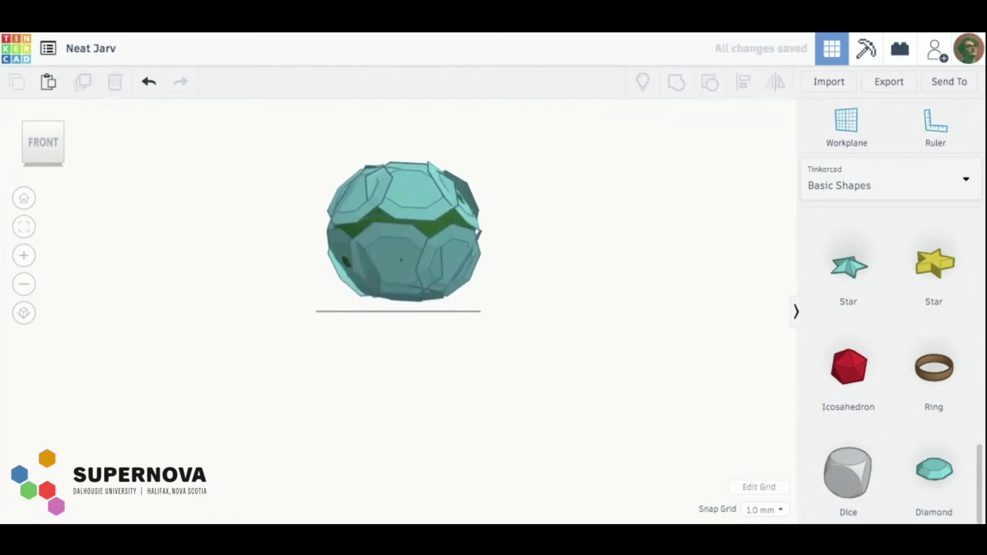
left_click(58, 144)
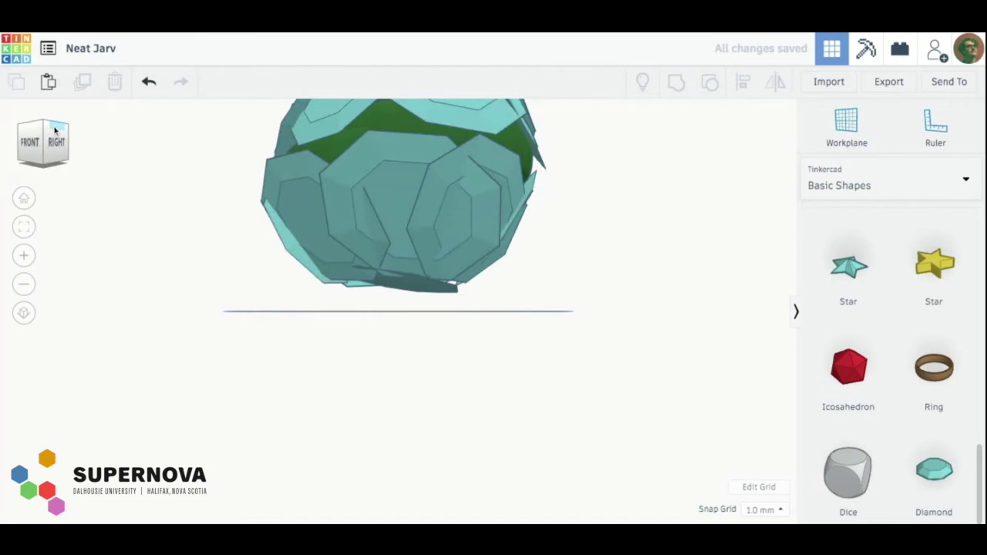
left_click(54, 131)
scroll(263, 246, "up", 10)
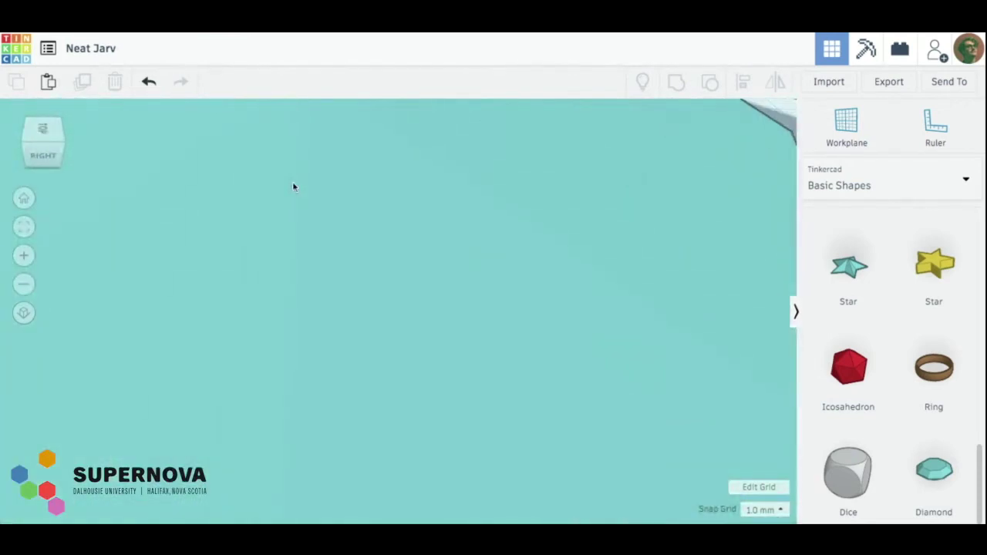
scroll(292, 183, "down", 4)
scroll(398, 312, "down", 8)
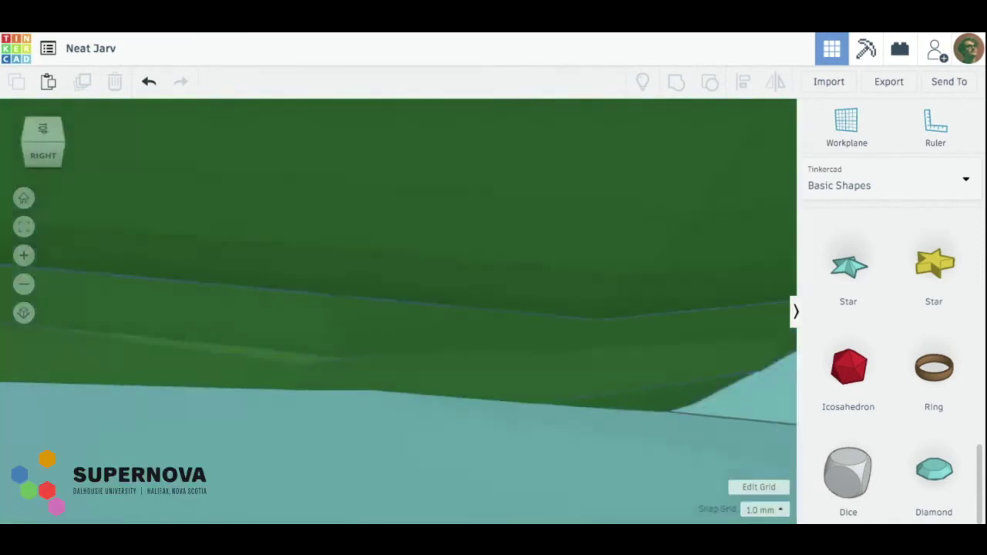
scroll(106, 204, "down", 6)
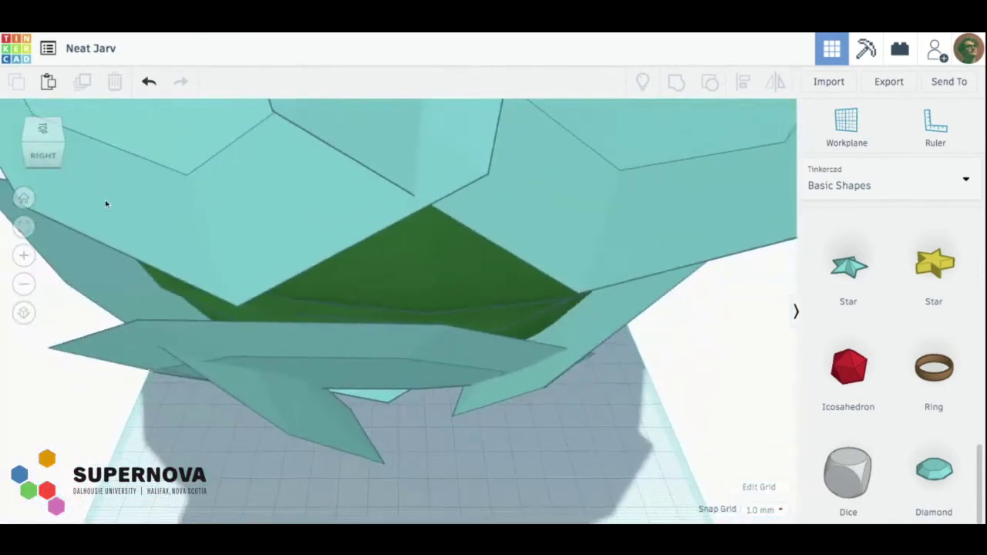
left_click(62, 158)
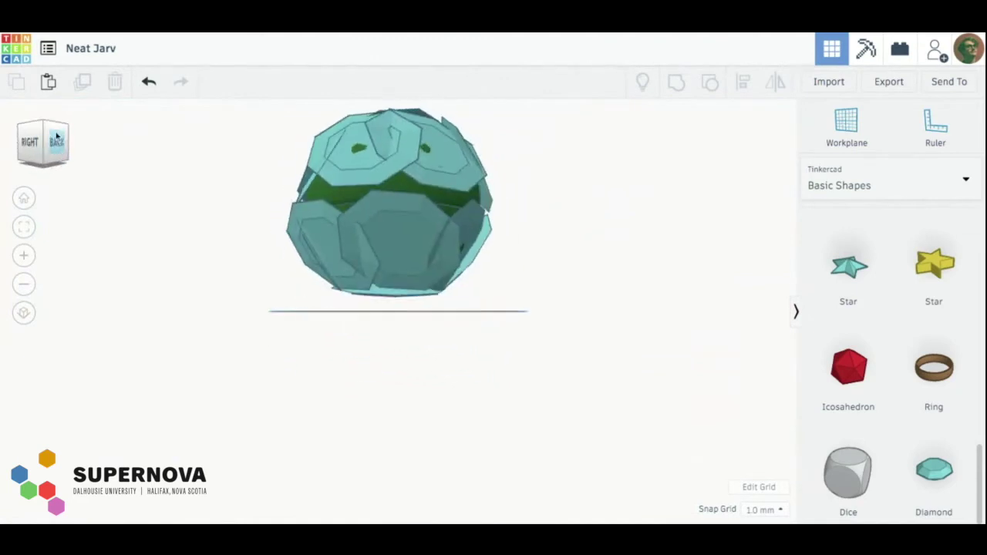
left_click(57, 127)
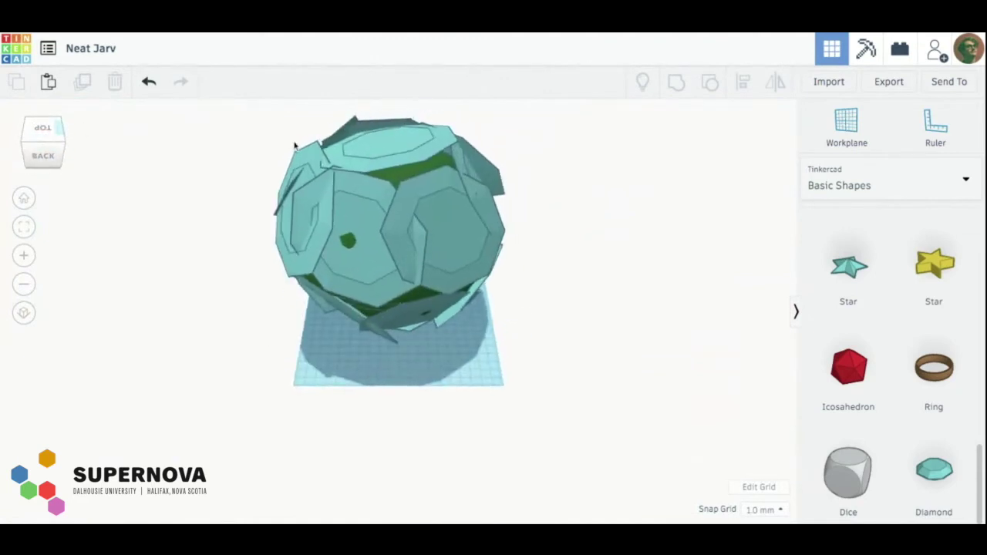
- Group all the shapes of the ball and set the group's colour to dark green
left_click_drag(259, 137, 722, 378)
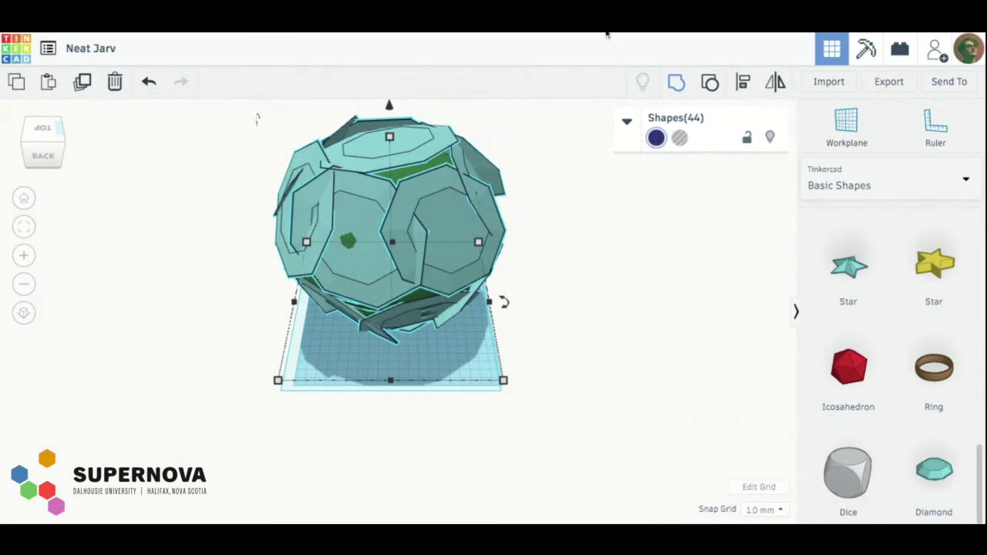
key("ctrl+g")
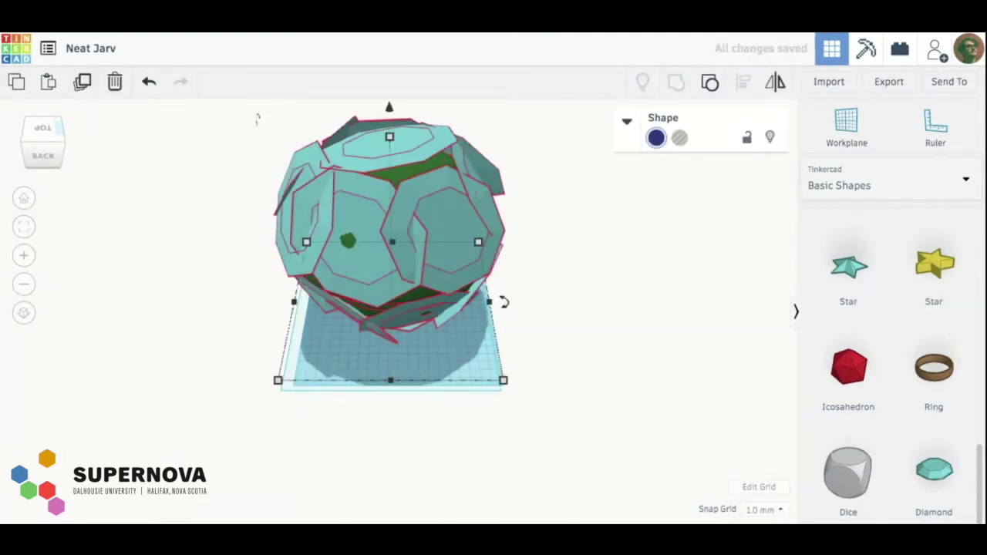
left_click(656, 138)
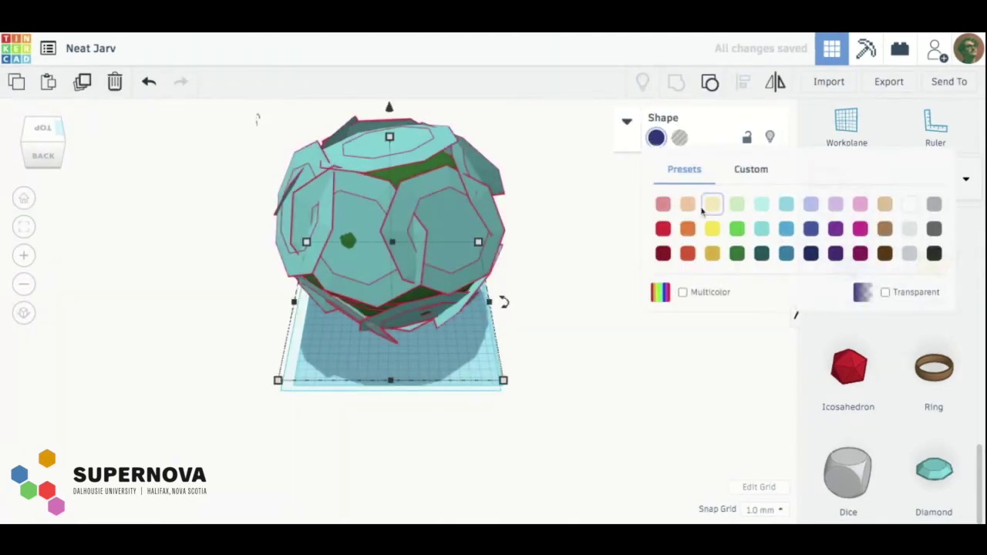
left_click(739, 252)
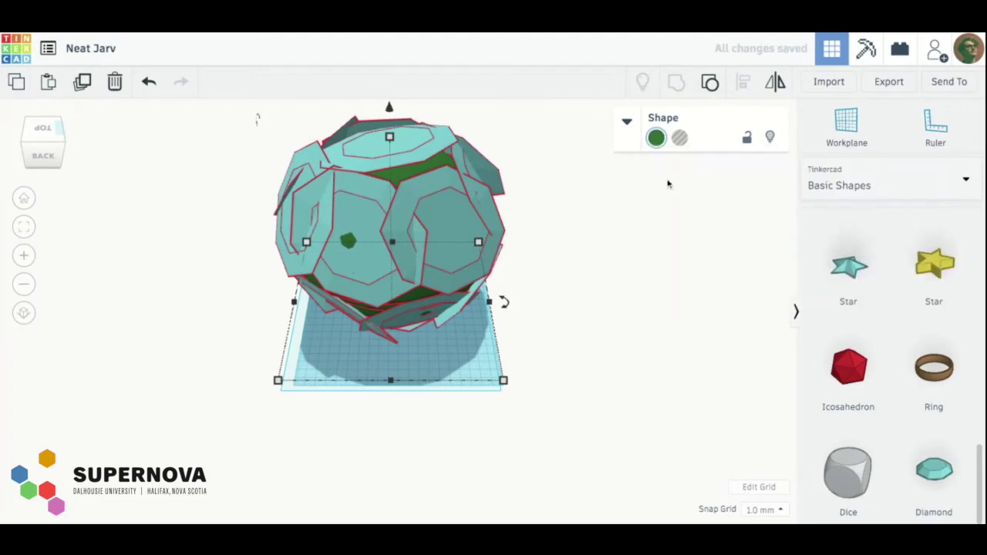
left_click(604, 258)
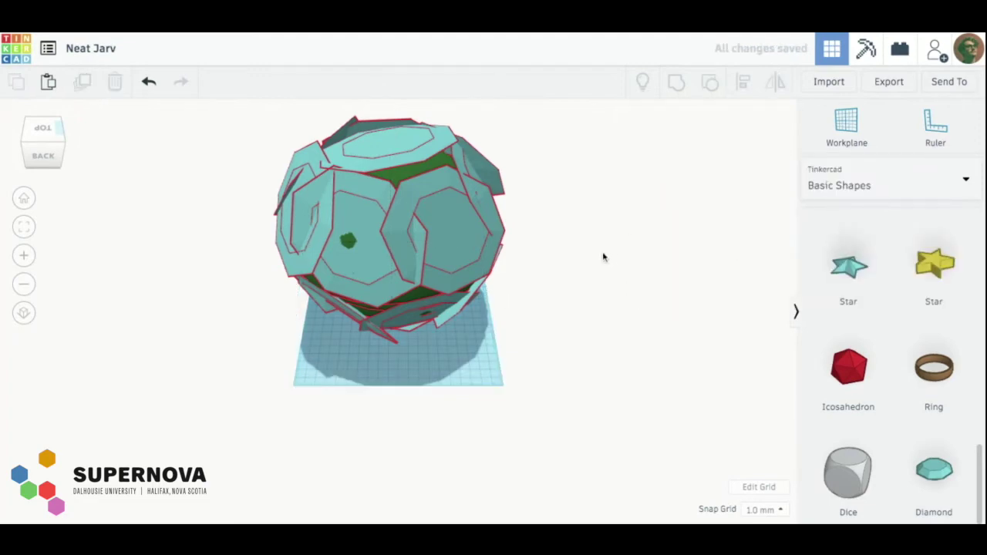
- Set the grouped ball's colour to white
left_click(456, 238)
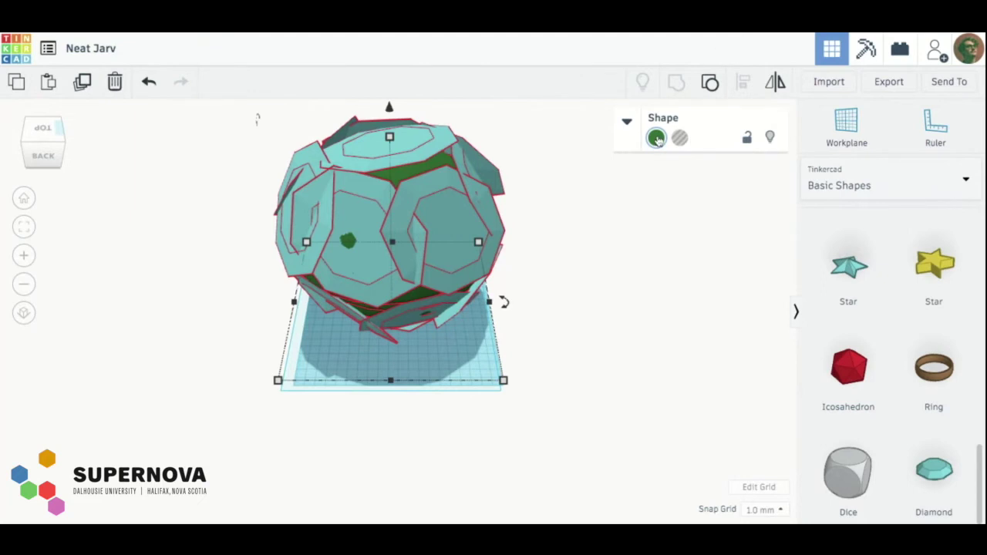
left_click(656, 138)
left_click(908, 199)
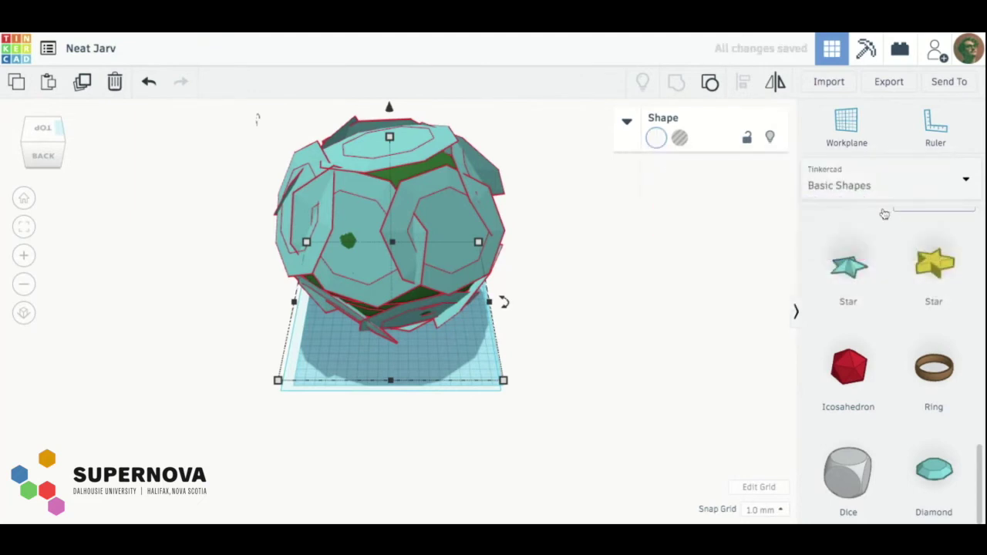
- Move the grouped ball 42 mm along its depth and 5 mm sideways on the workplane, leaving it deselected
left_click_drag(506, 279, 640, 373)
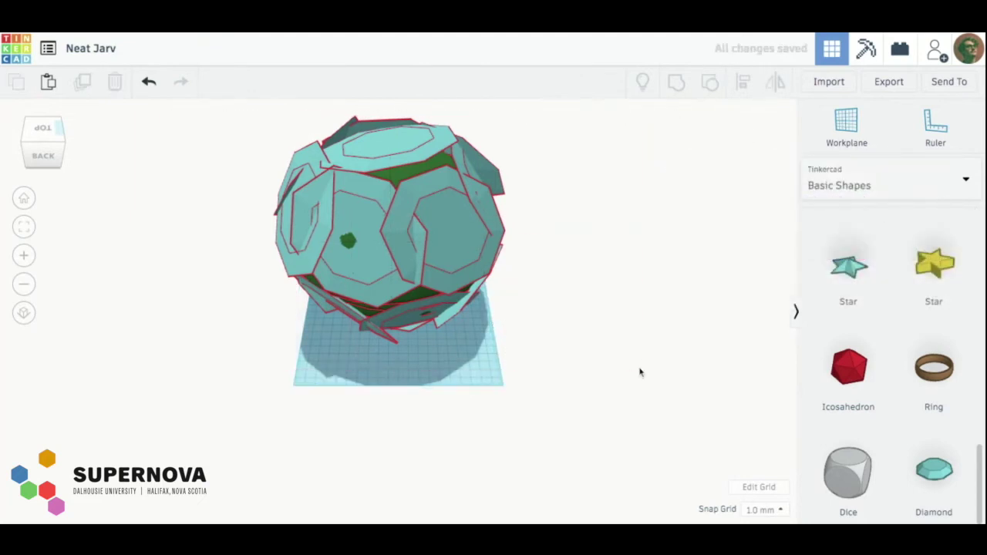
left_click(393, 171)
left_click_drag(394, 172, 400, 197)
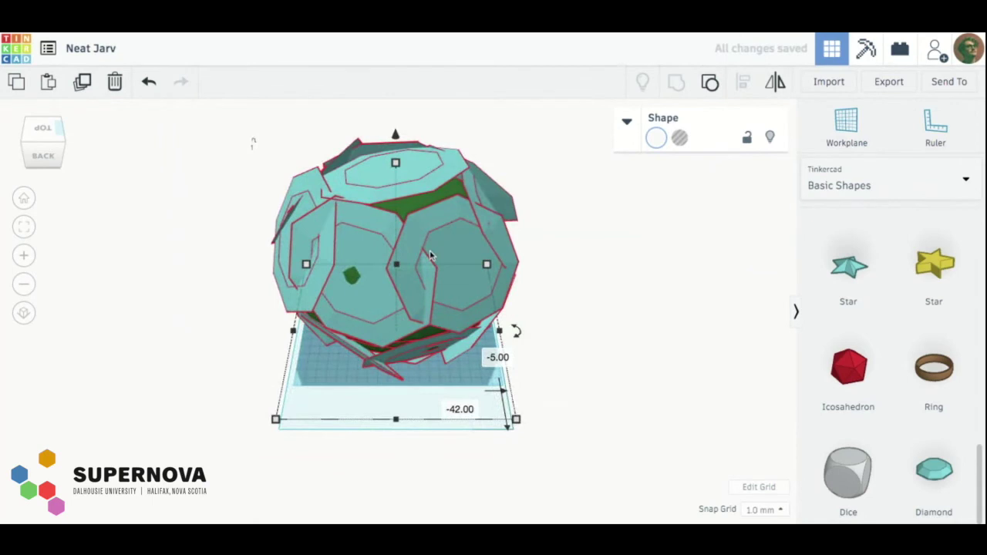
left_click(651, 230)
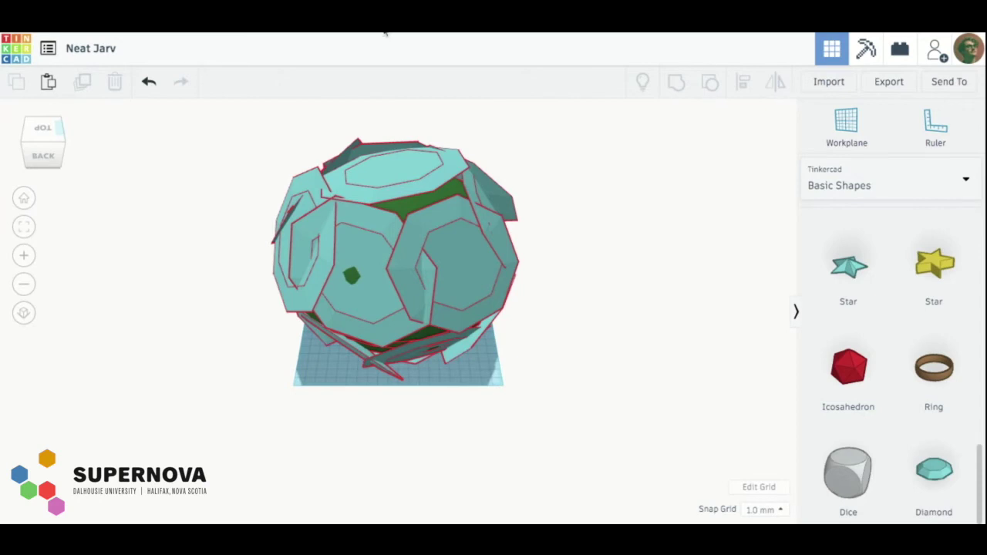
key("Escape")
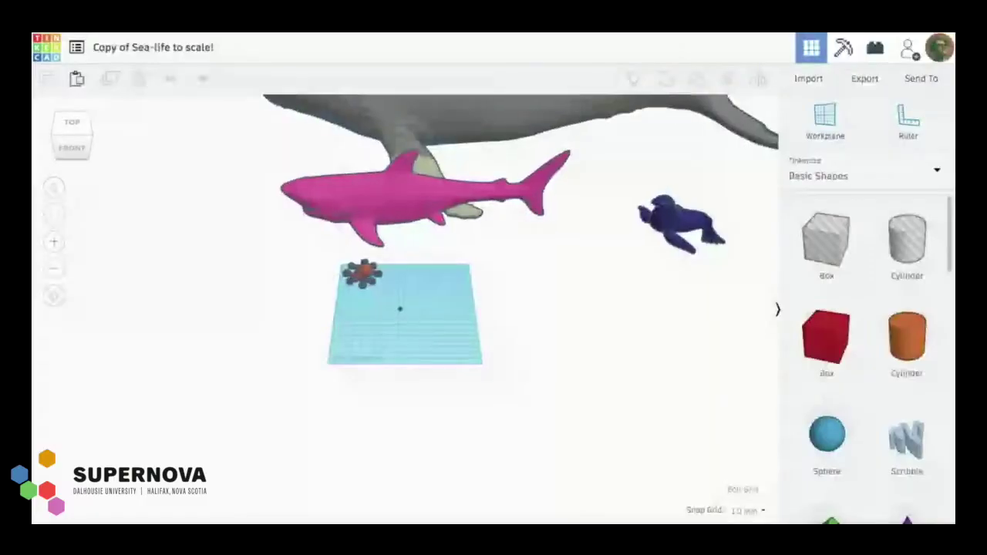
- Paste the ball into the "Copy of Sea-life to scale!" design and move it in front of the shark, beside the workplane
scroll(398, 311, "up", 3)
scroll(398, 311, "down", 6)
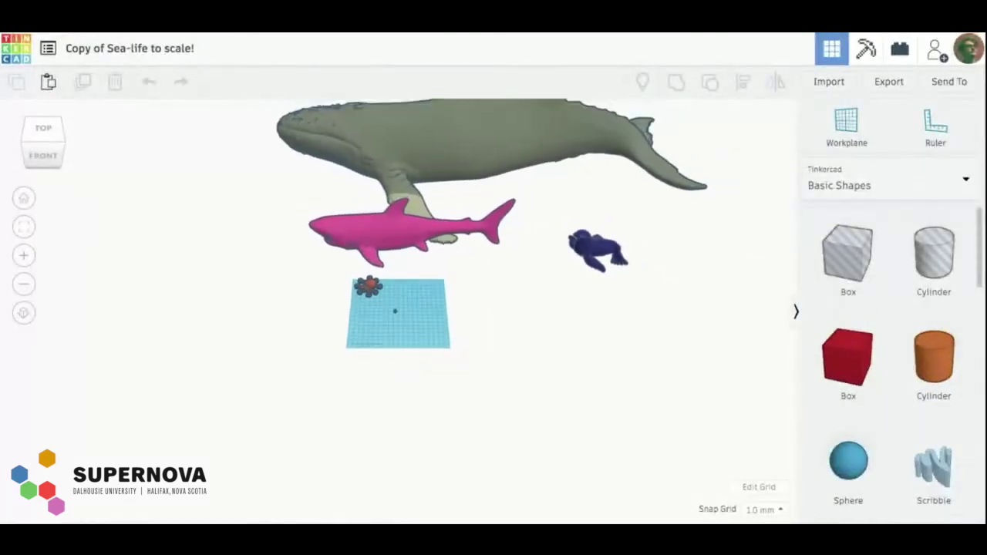
scroll(398, 311, "up", 7)
scroll(393, 311, "up", 3)
scroll(394, 310, "down", 8)
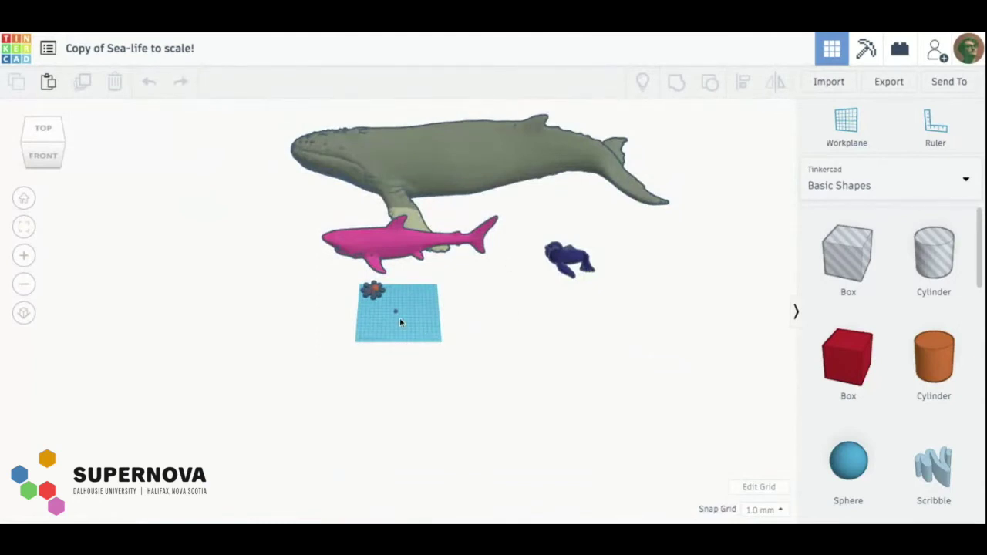
key("ctrl+v")
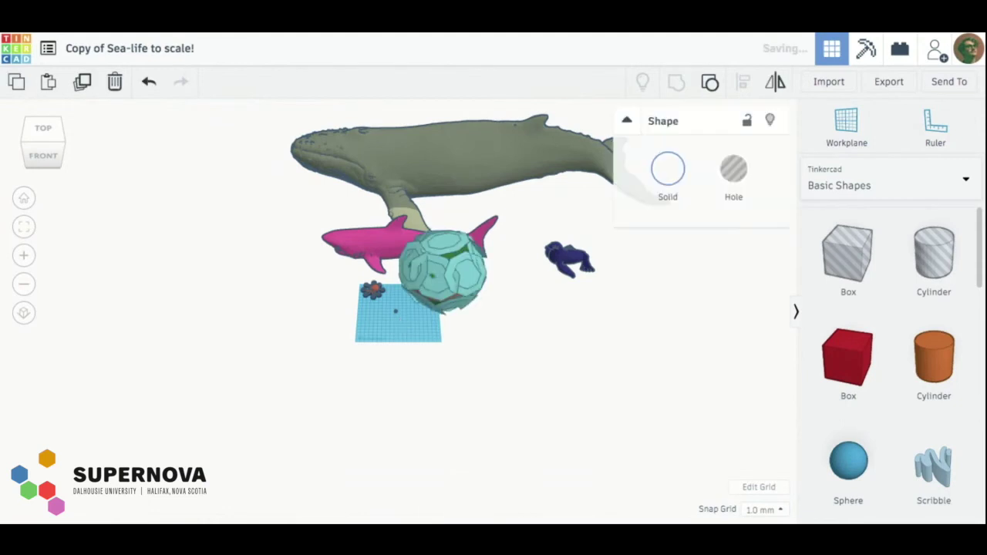
left_click_drag(438, 297, 420, 310)
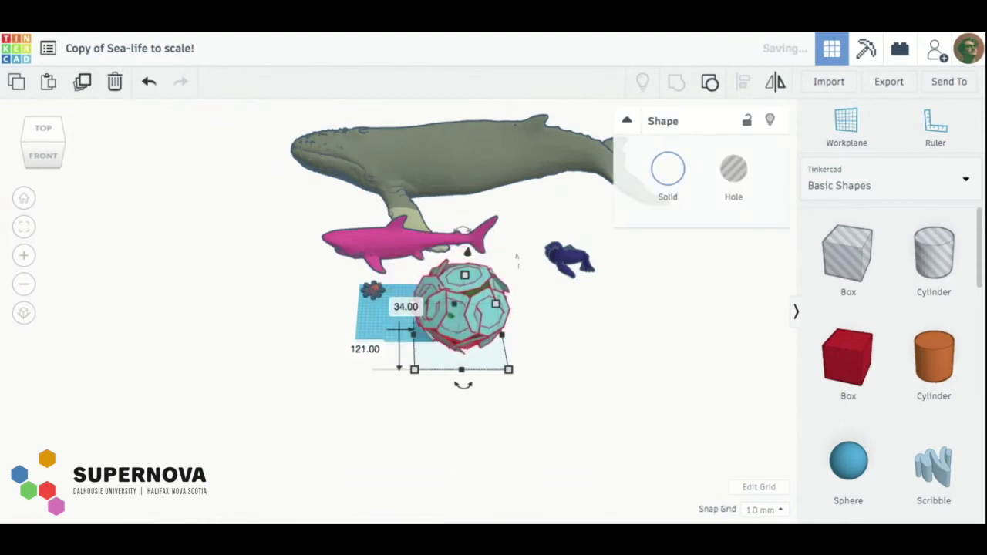
- Nudge the pasted ball left and back until it stands over the workplane next to the octopus
scroll(569, 341, "up", 10)
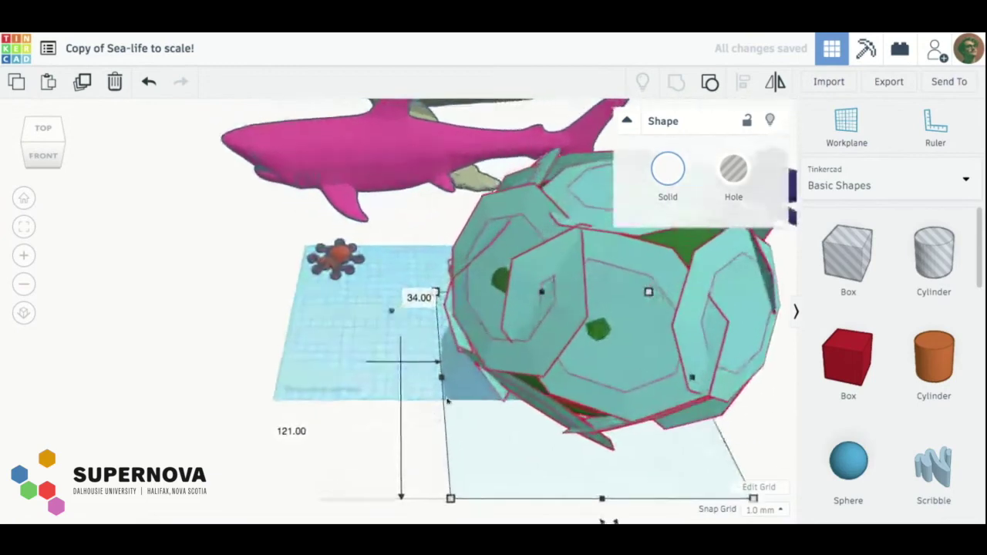
key("shift+Left")
key("shift+Left")
key("shift+Left")
key("shift+Left")
key("shift+Left")
key("shift+Left")
key("shift+Left")
key("shift+Left")
key("shift+Left")
key("shift+Left")
key("shift+Left")
key("shift+Left")
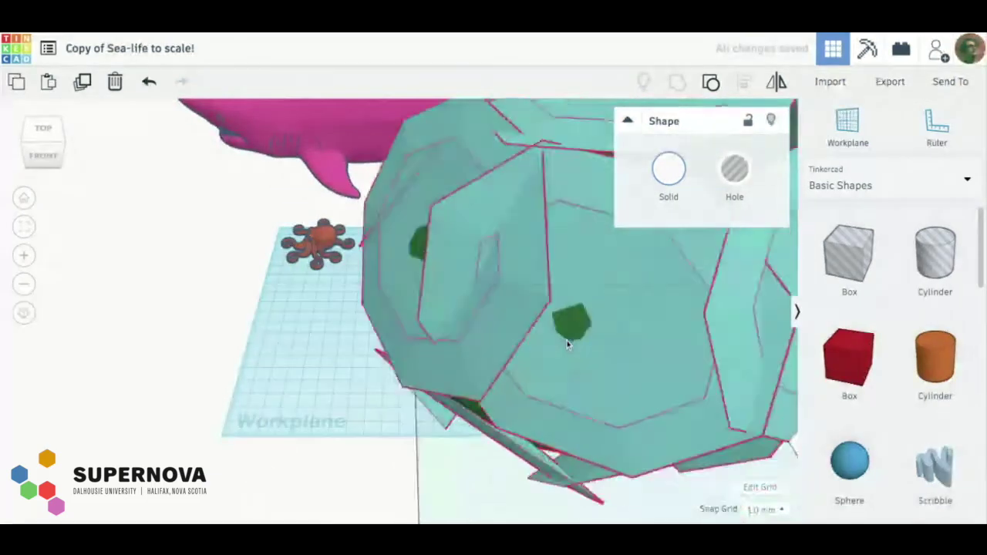
key("shift+Up")
key("shift+Up")
key("shift+Up")
key("shift+Up")
key("shift+Up")
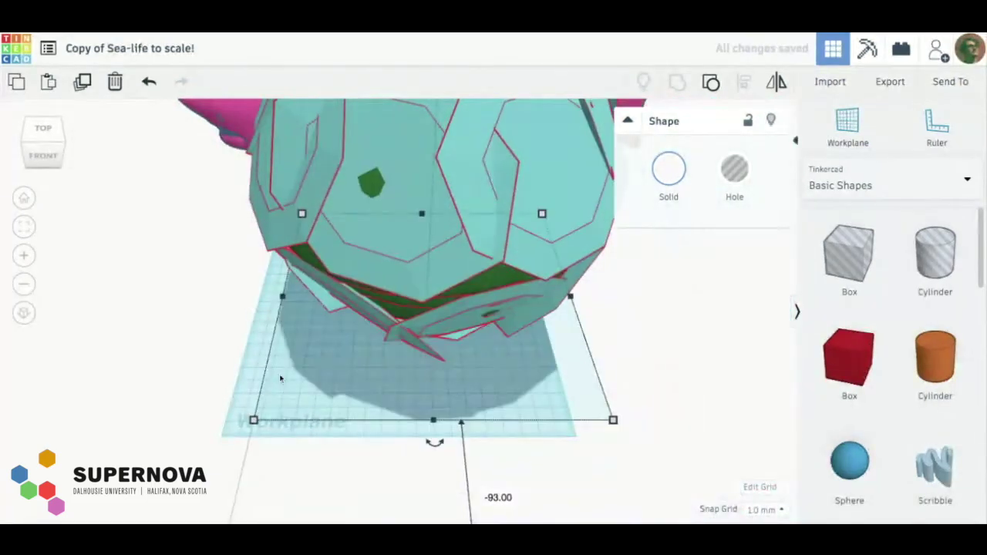
- Shrink the ball's base to 109 by 86 mm and reduce its height until it looks round
left_click_drag(256, 423, 418, 279)
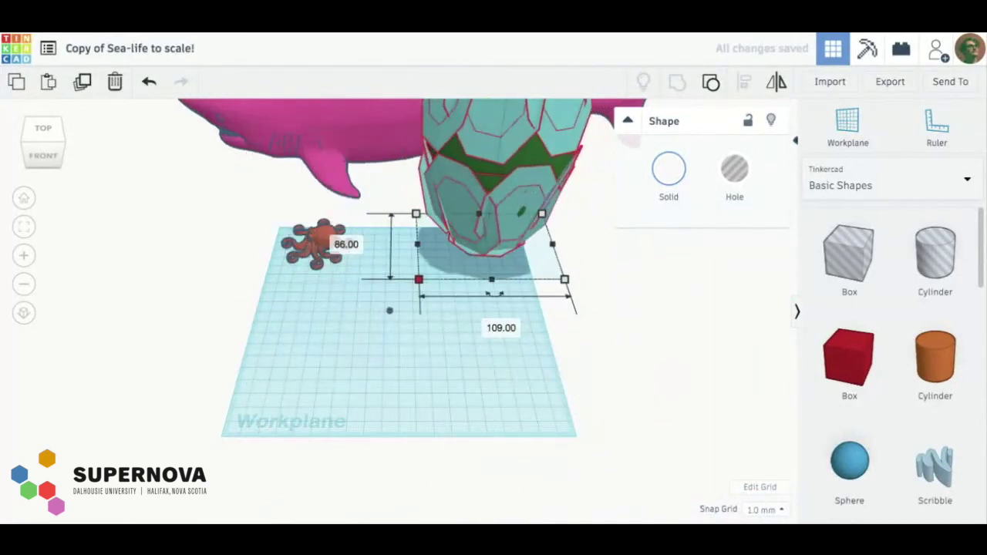
scroll(441, 192, "down", 5)
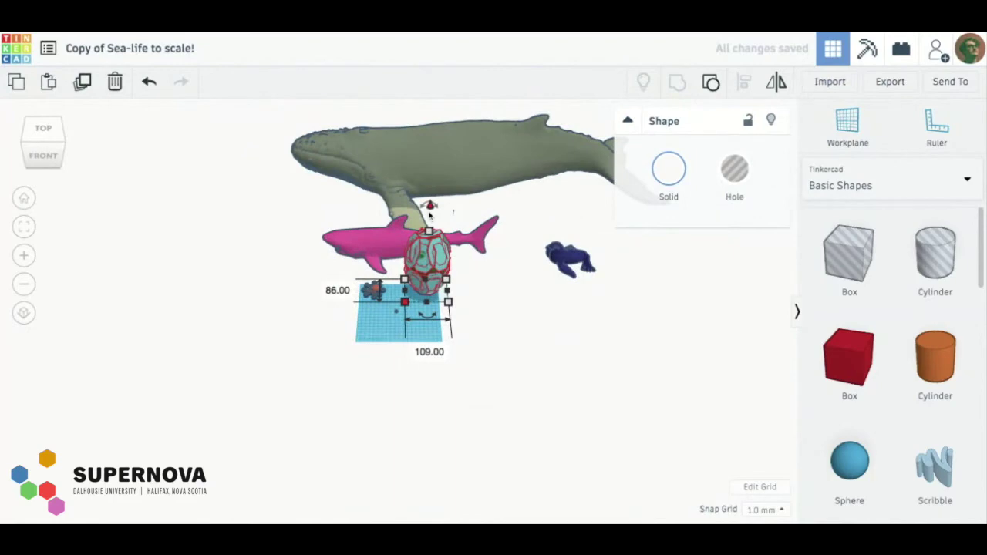
left_click_drag(429, 231, 428, 257)
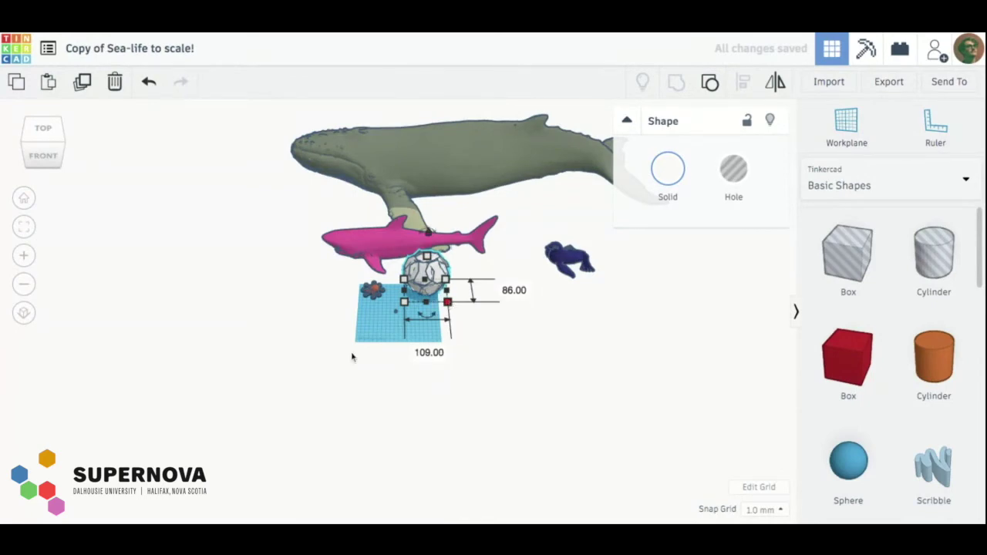
- Compare the resized ball with the sea animals and check the whale's length and width
scroll(352, 356, "up", 1)
scroll(352, 356, "up", 2)
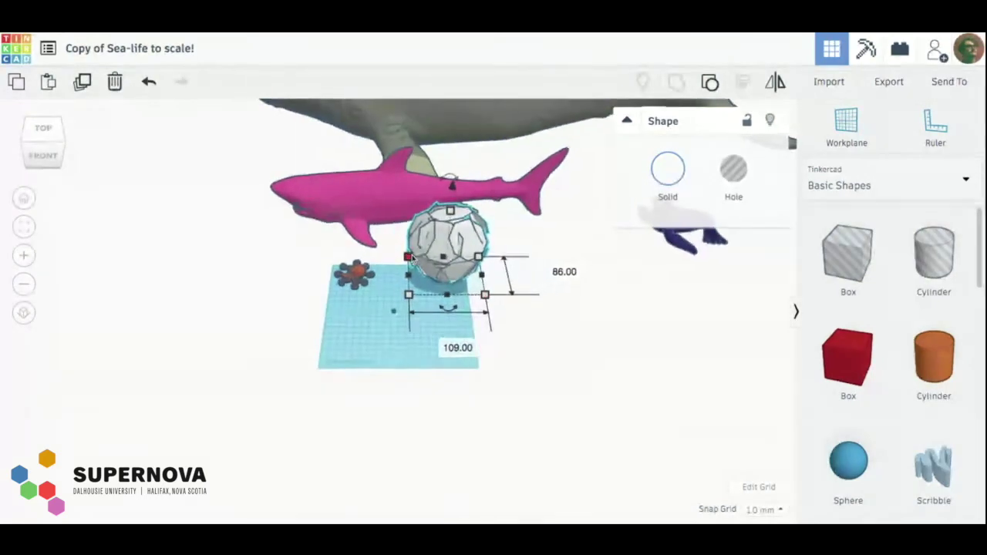
scroll(413, 259, "up", 1)
scroll(413, 259, "down", 2)
right_click_drag(413, 260, 448, 90)
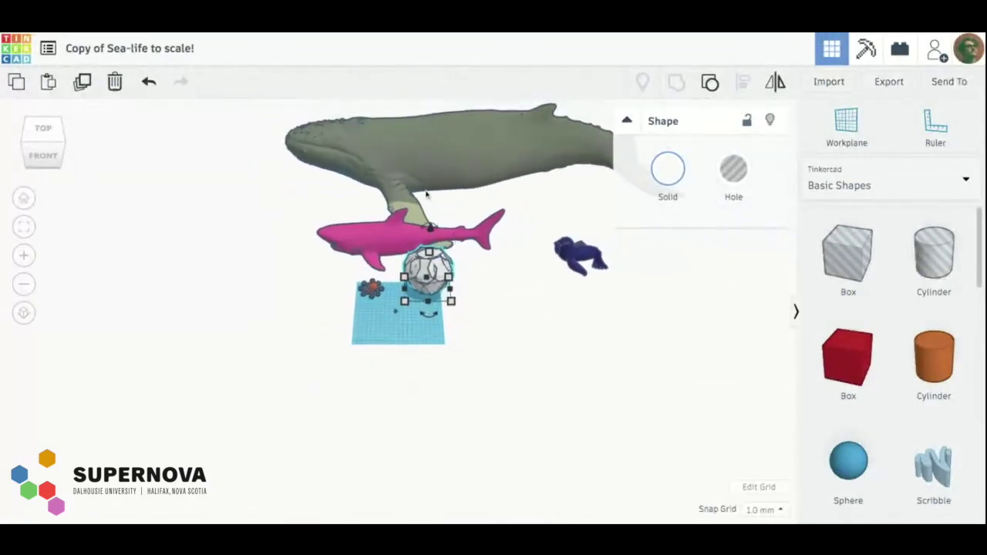
left_click(398, 209)
mouse_move(270, 229)
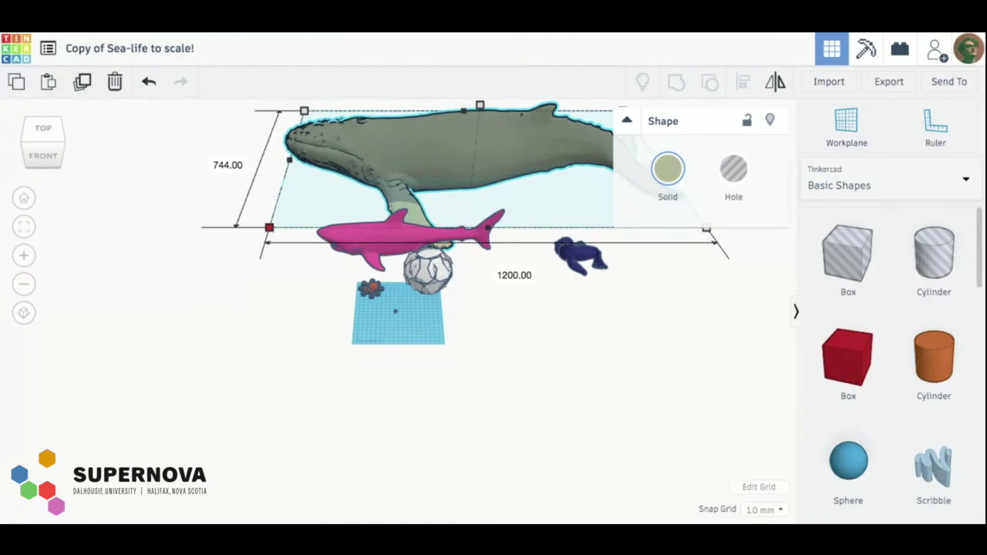
left_click(257, 414)
- Move the ball 45 mm left and 81 mm forward on the workplane
scroll(258, 417, "up", 2)
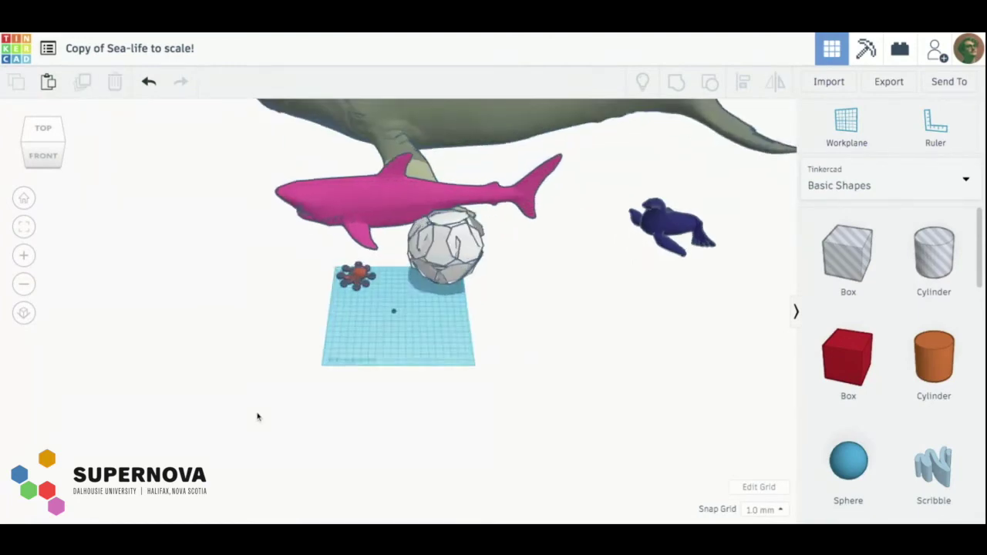
scroll(258, 417, "up", 3)
left_click(492, 206)
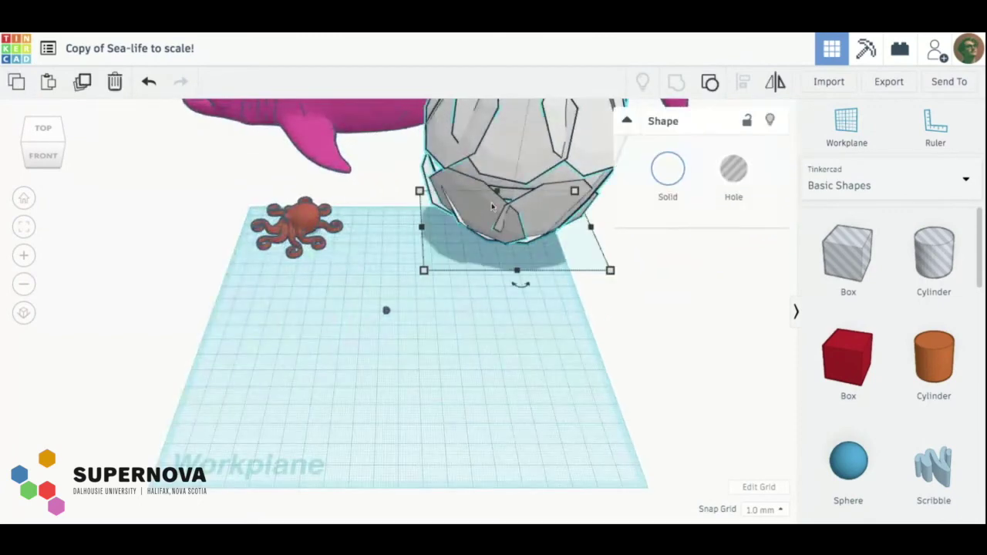
left_click_drag(494, 206, 473, 223)
scroll(397, 307, "up", 3)
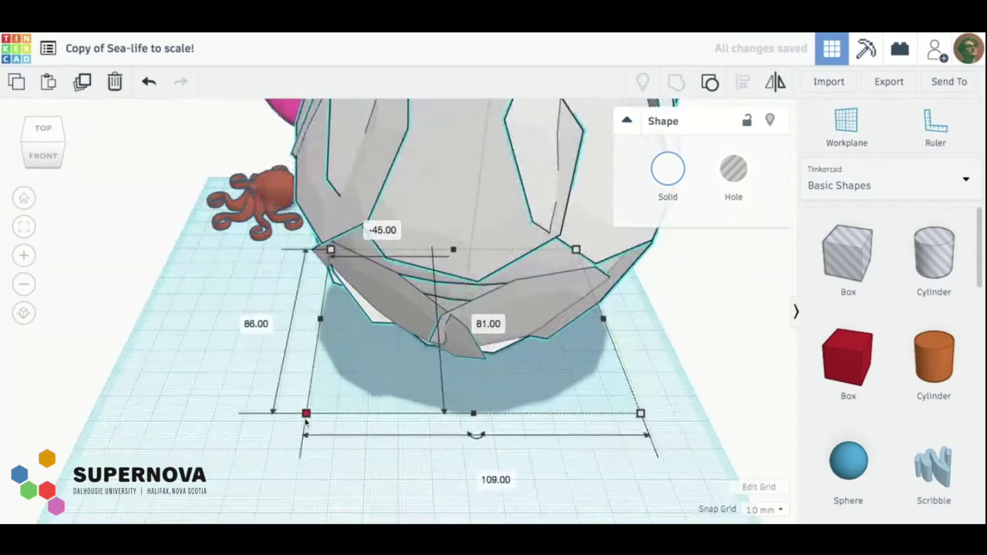
- Shrink the ball's base to 45 by 12 mm and its height to 29 mm
left_click_drag(307, 417, 403, 336)
scroll(305, 423, "down", 3)
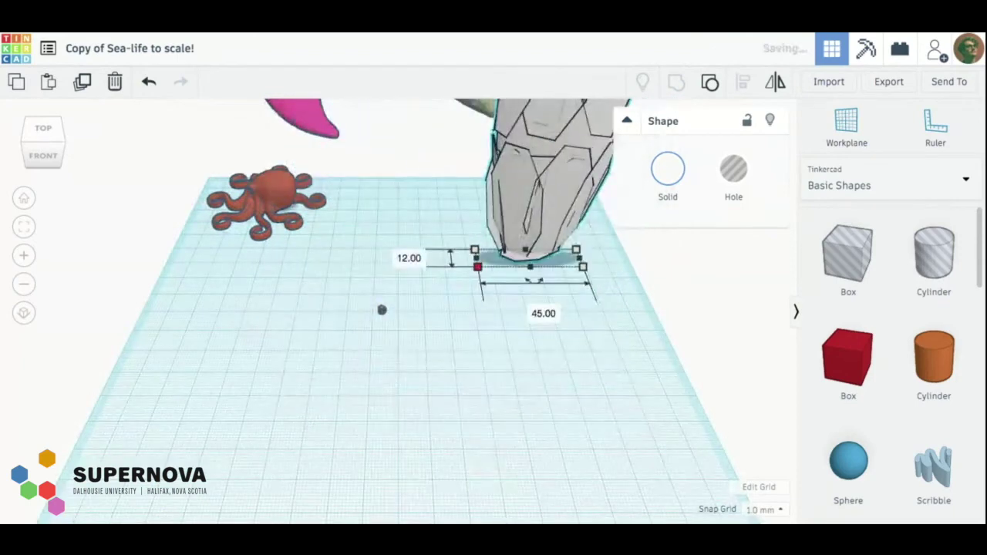
scroll(388, 311, "down", 5)
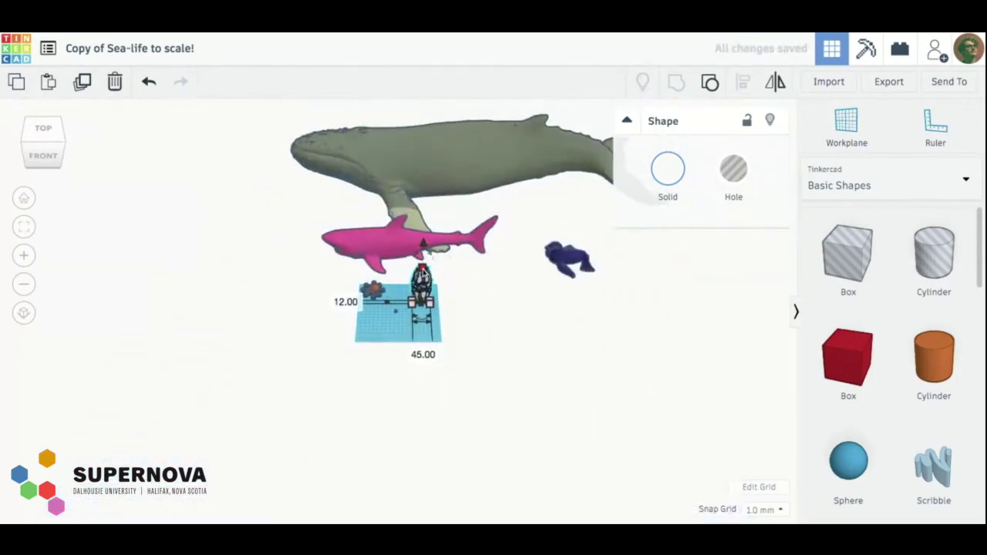
left_click_drag(422, 247, 423, 278)
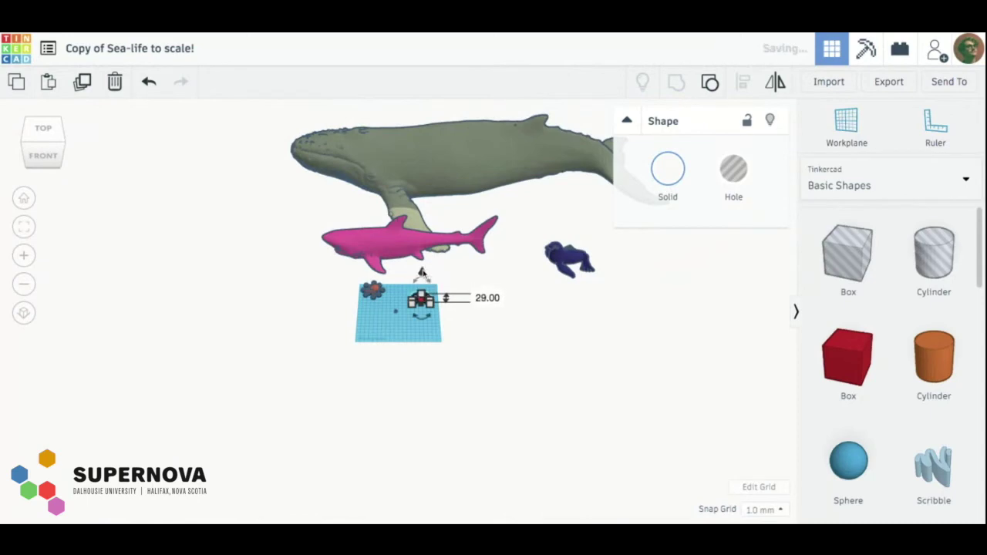
- Move the flattened ball 53 mm left and 43 mm forward, to the middle of the workplane
scroll(398, 311, "up", 4)
scroll(398, 311, "up", 4)
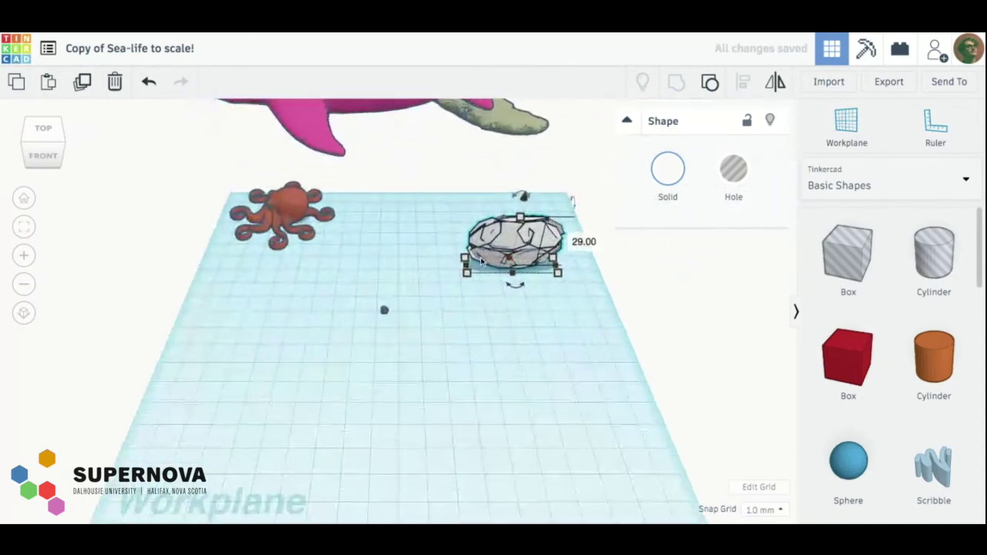
left_click_drag(500, 246, 407, 306)
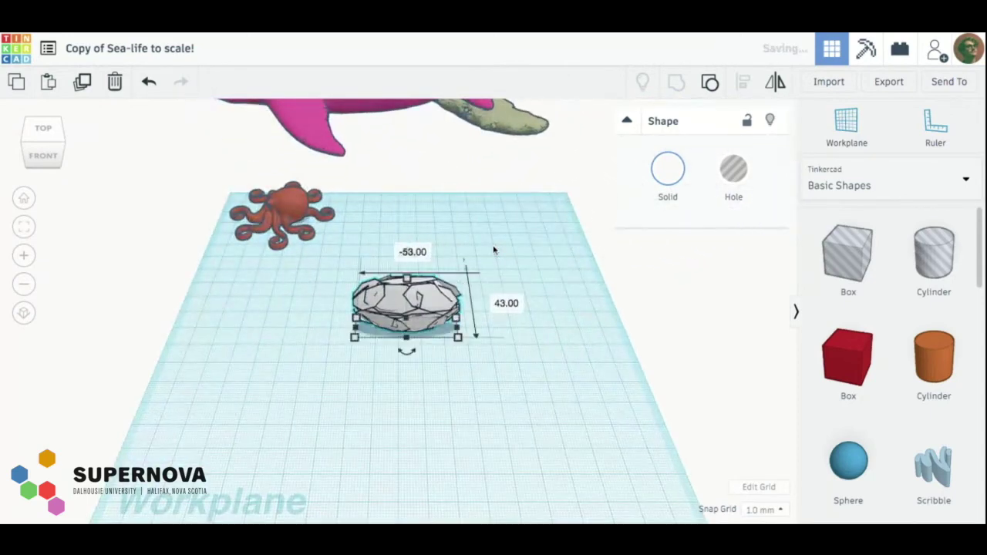
scroll(423, 316, "up", 10)
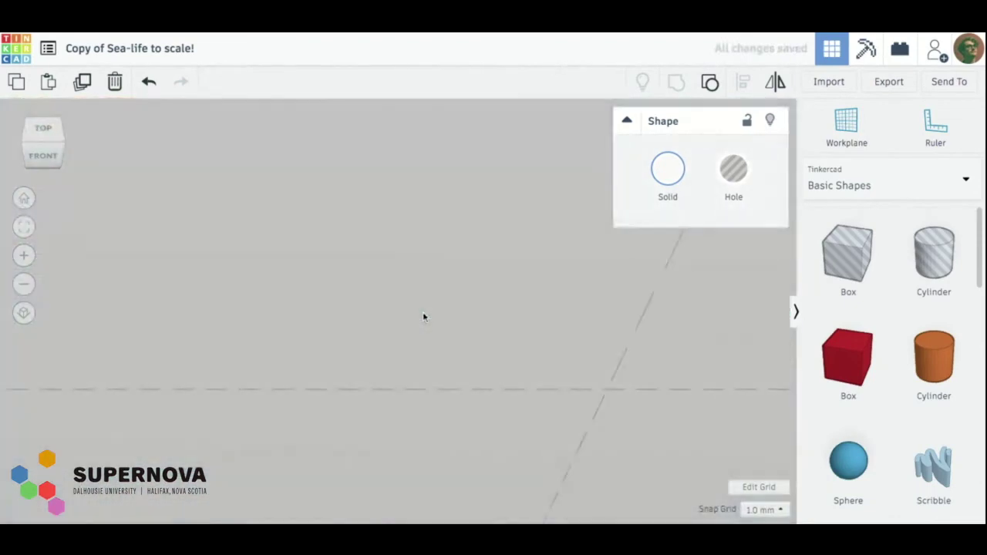
scroll(423, 316, "down", 10)
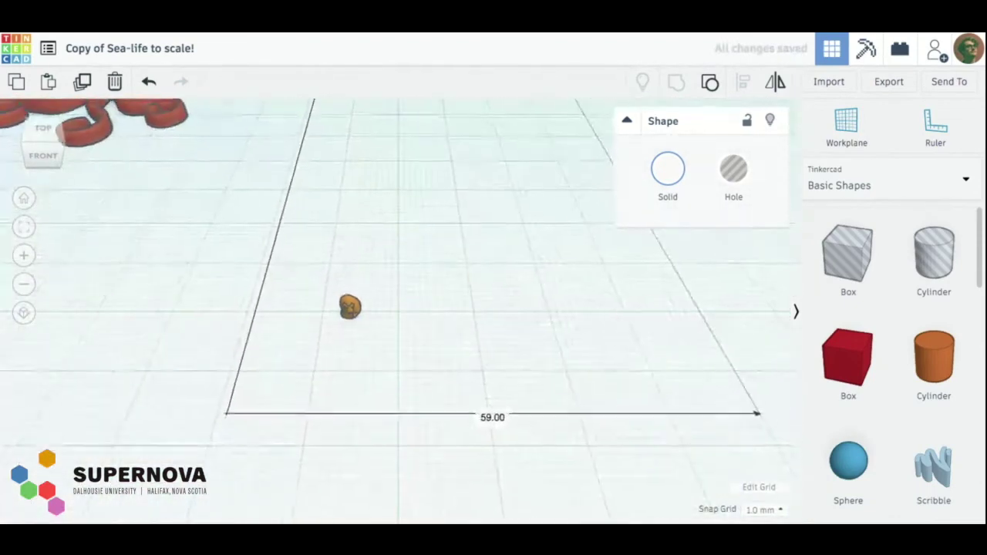
scroll(423, 317, "down", 6)
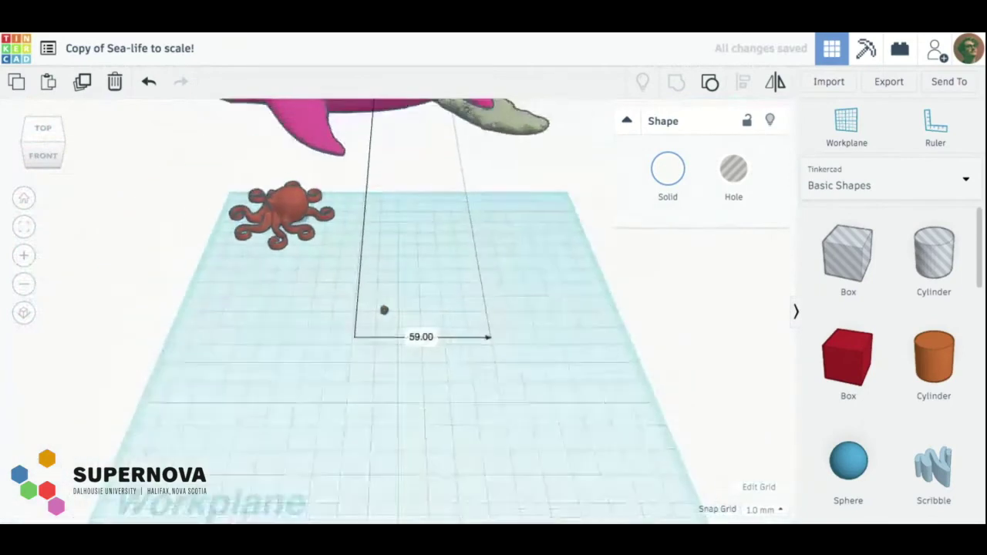
scroll(398, 312, "down", 8)
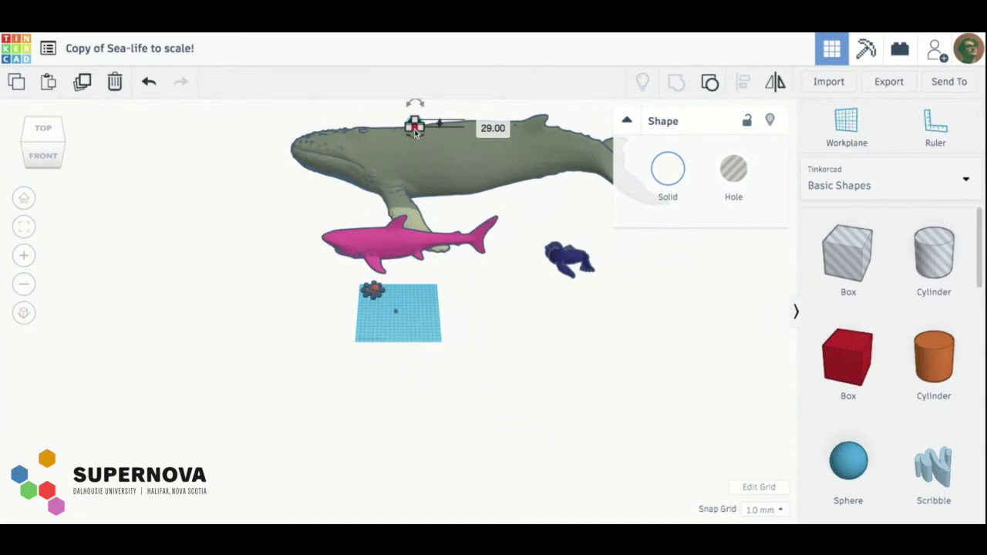
left_click(149, 85)
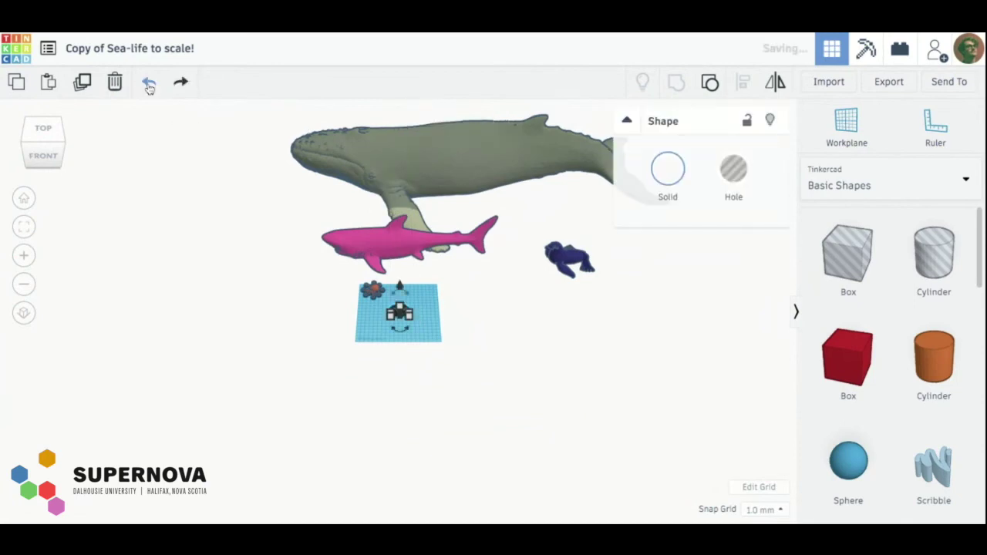
- Set both the depth and the width of the flattened ball to 0.01 mm
key("f")
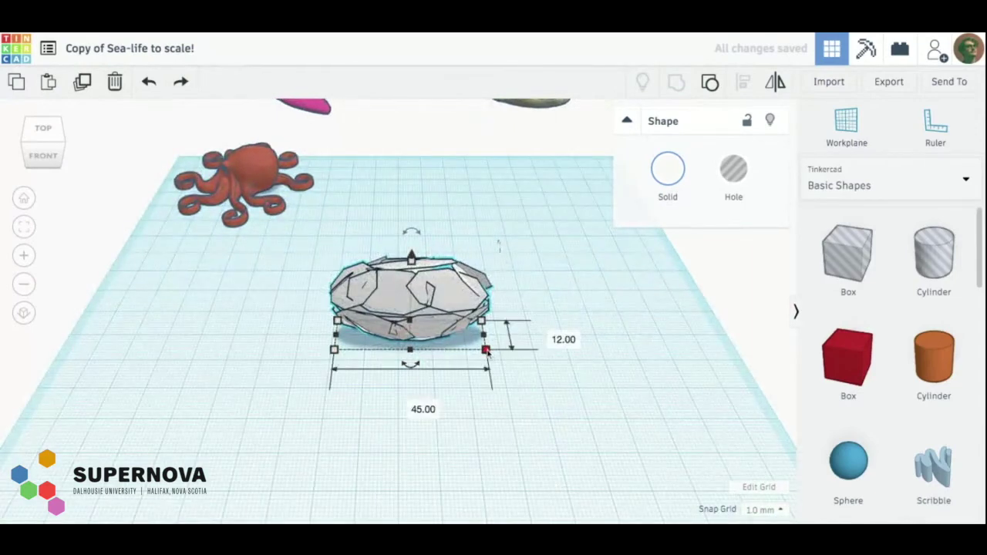
left_click(552, 337)
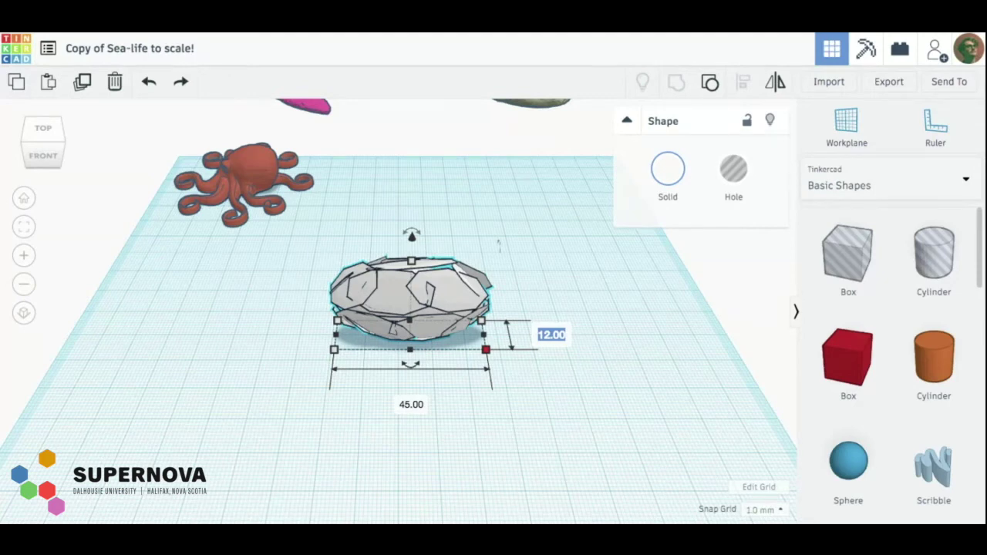
type("0.01")
left_click(416, 407)
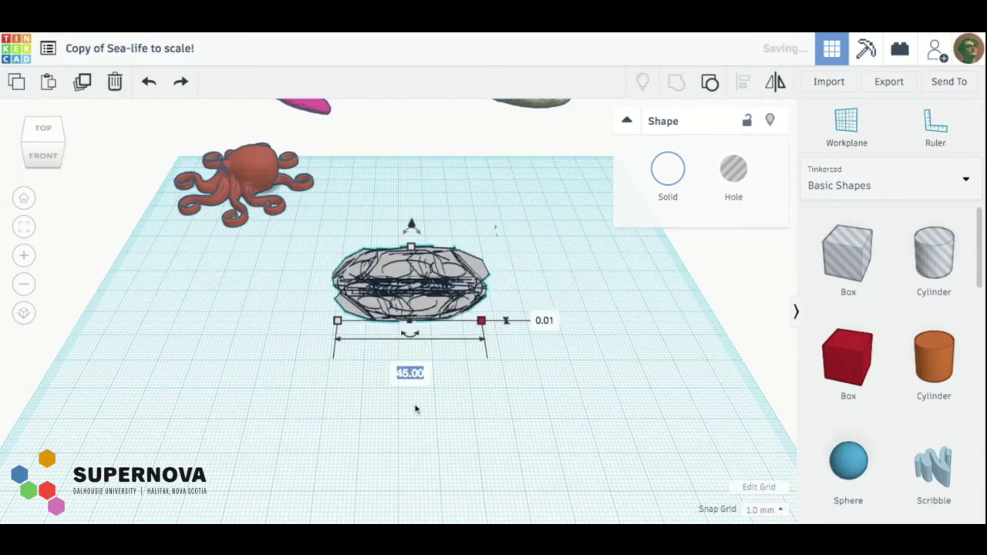
type("0.01")
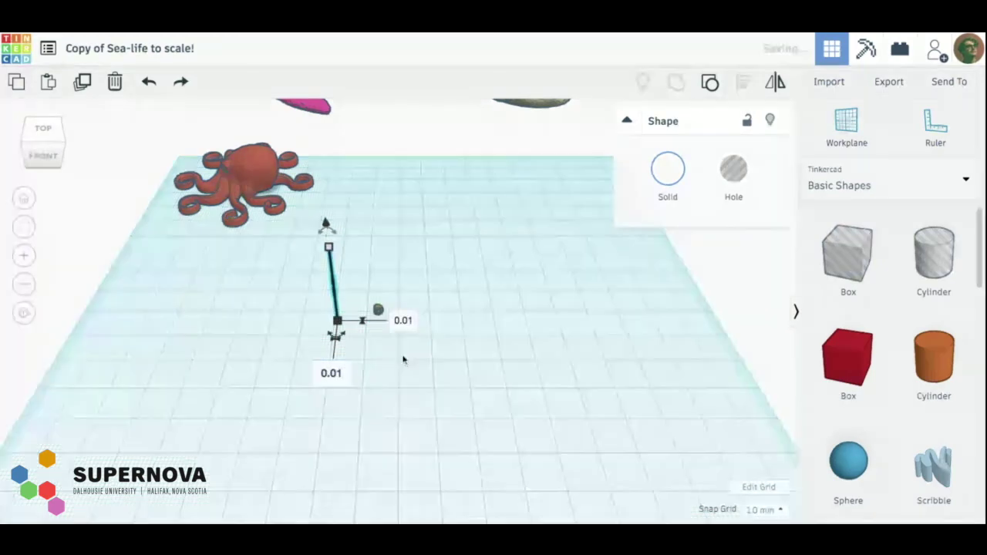
- Set the height of the thin ball shape to 0.01 mm
mouse_move(329, 247)
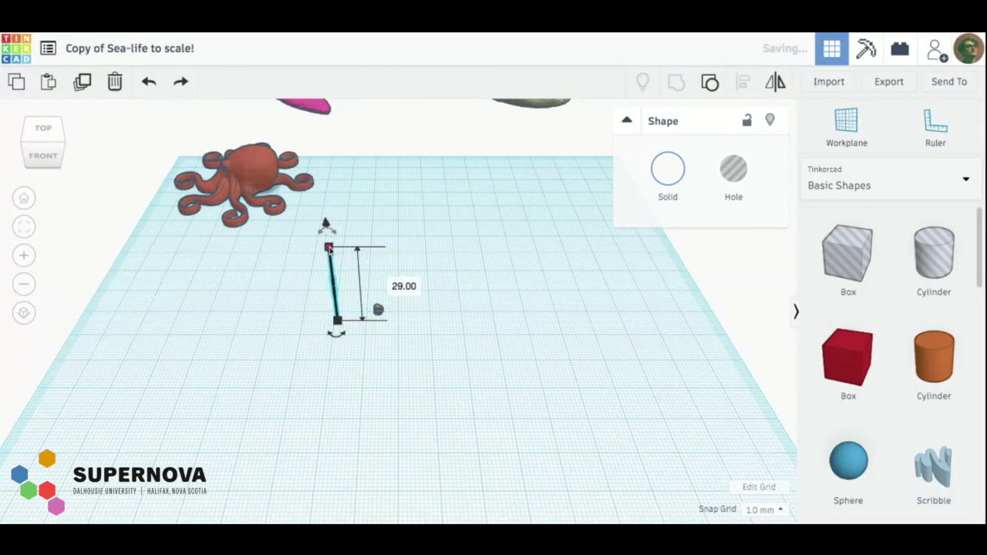
left_click_drag(329, 239, 330, 251)
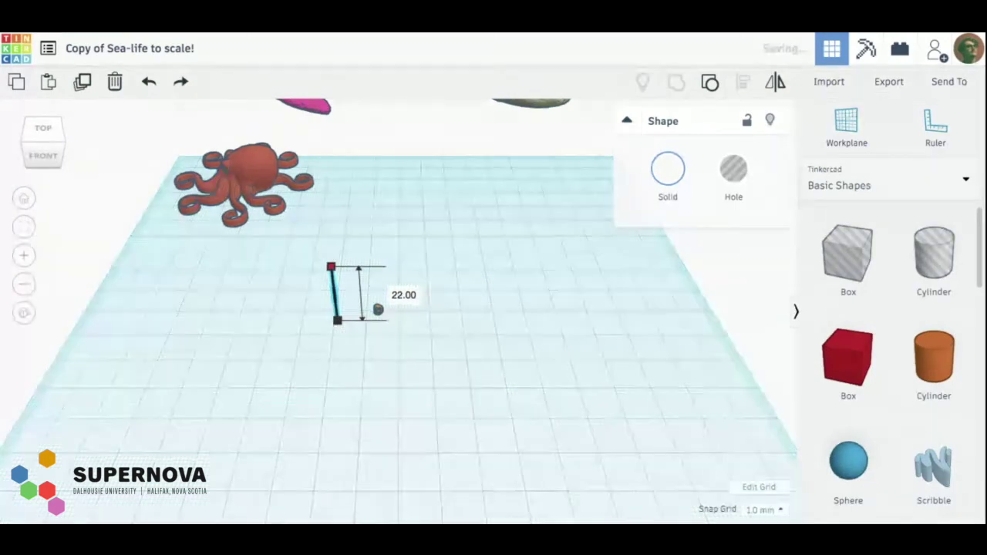
left_click(411, 294)
type("0.00")
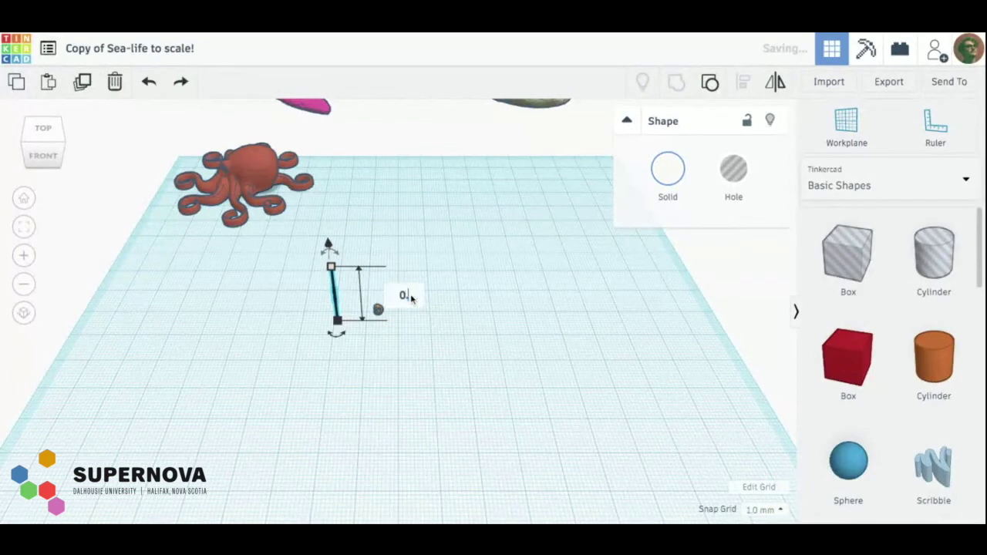
key("BackSpace")
type("1")
key("Return")
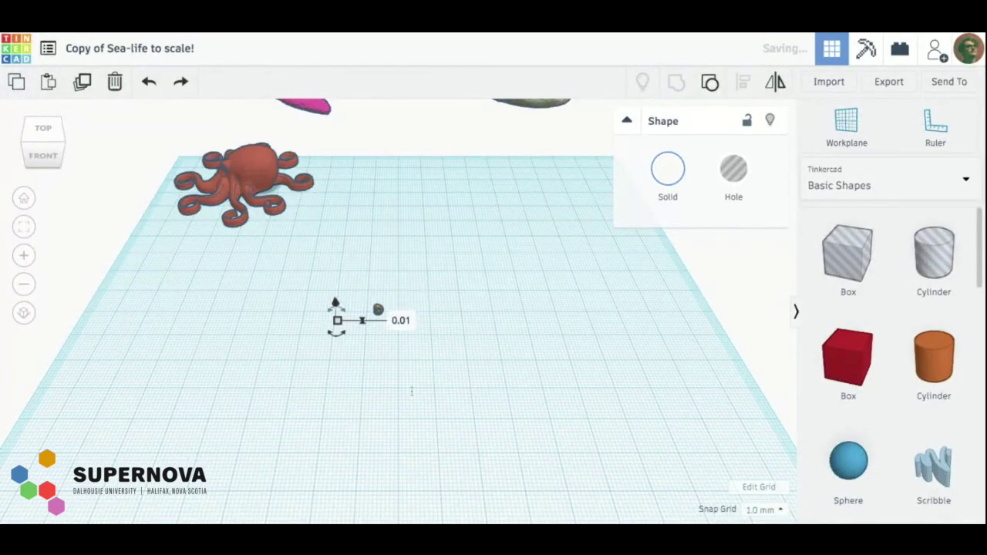
- Examine the shrunken ball up close beside the small orange model in the middle of the workplane
left_click(412, 392)
scroll(323, 305, "up", 6)
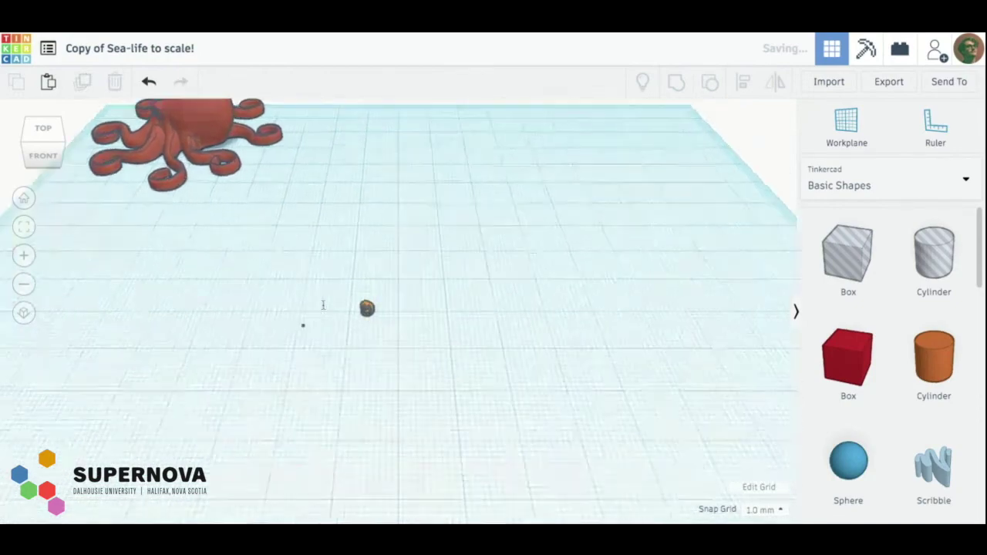
scroll(217, 338, "up", 8)
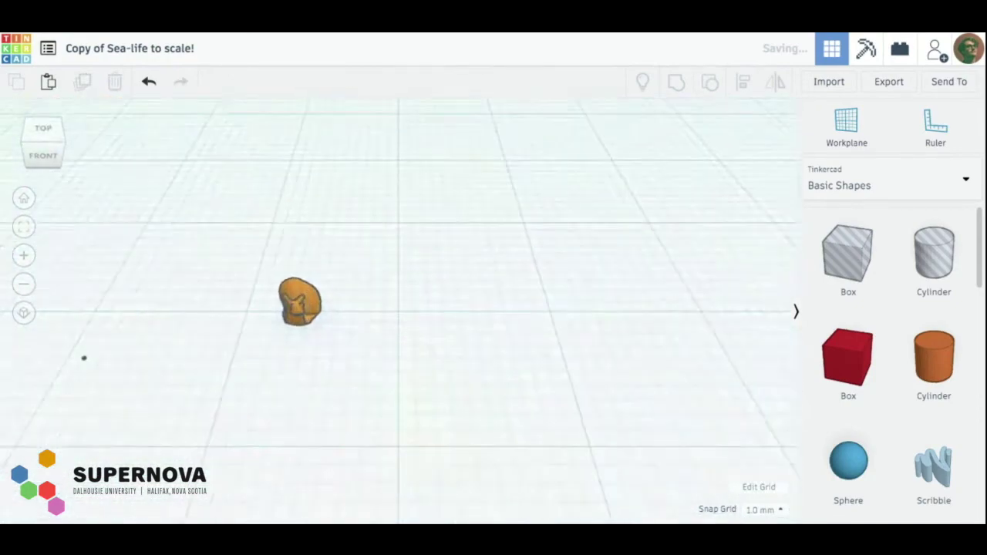
- Stretch the tiny black dot shape to 9 mm deep and move it beside the orange snail, about 19 mm across and 2 mm forward
scroll(128, 384, "down", 4)
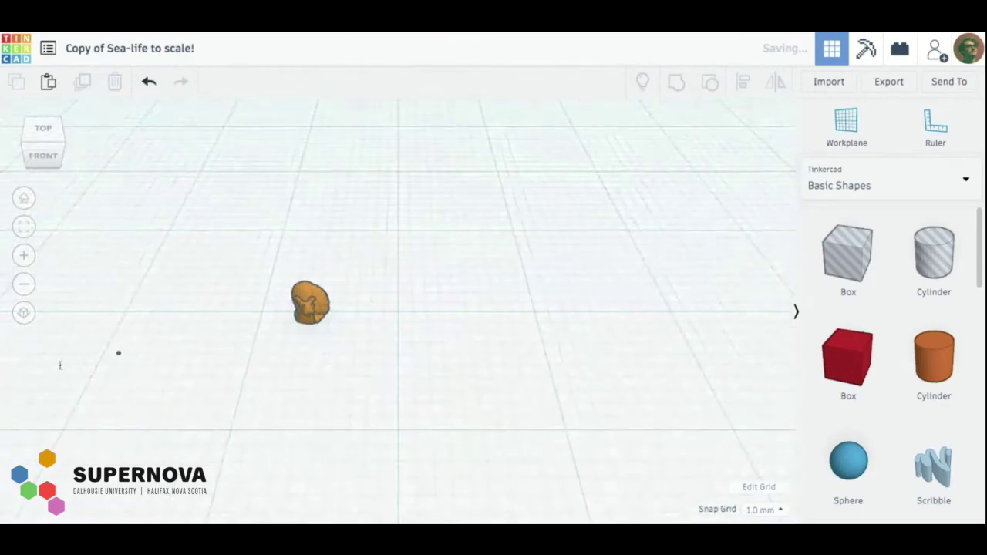
left_click_drag(118, 355, 185, 343)
left_click_drag(145, 370, 56, 248)
mouse_move(119, 354)
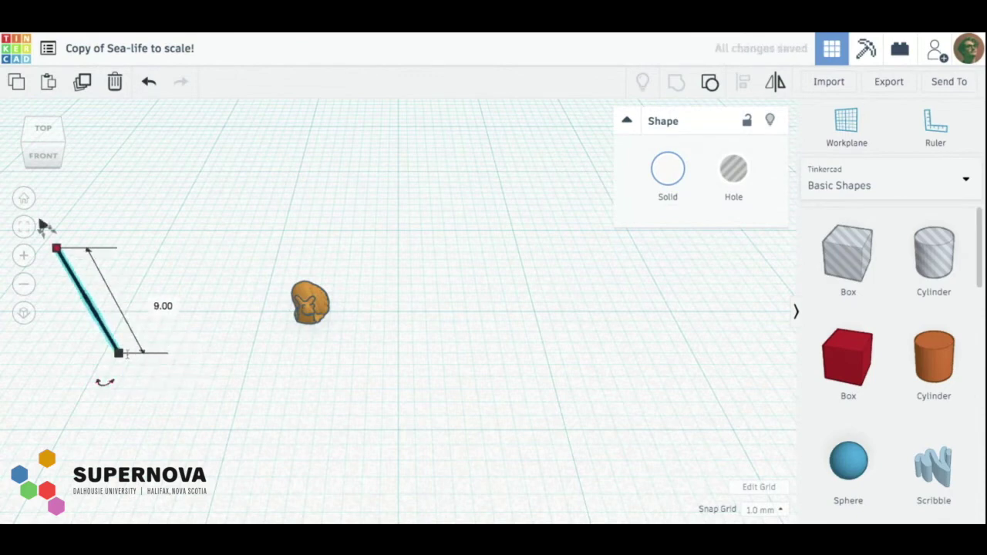
left_click_drag(127, 352, 442, 244)
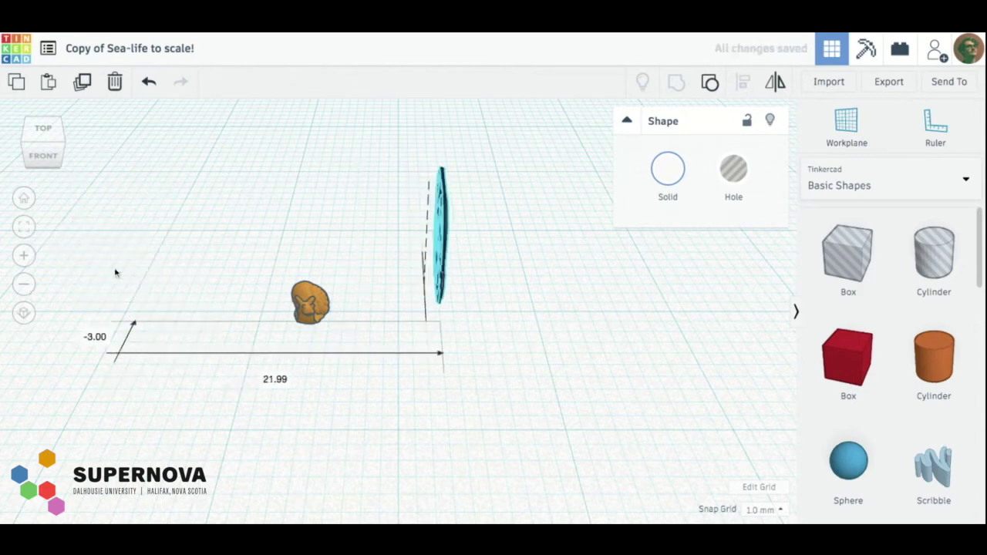
left_click_drag(441, 185, 398, 227)
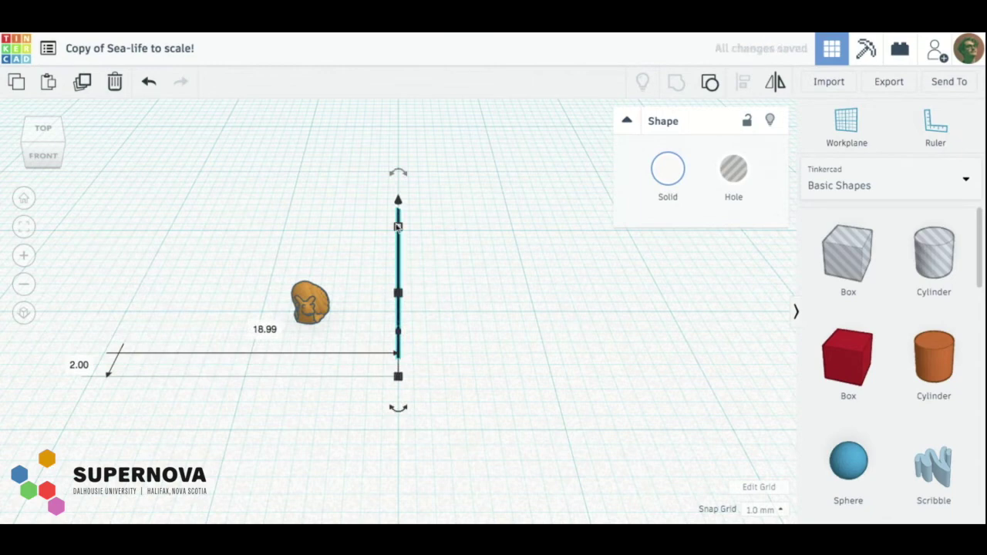
- Set both displacement distances of the moved black shape to 0.01 mm
left_click(82, 367)
type("0.001")
key("BackSpace")
key("BackSpace")
type("1")
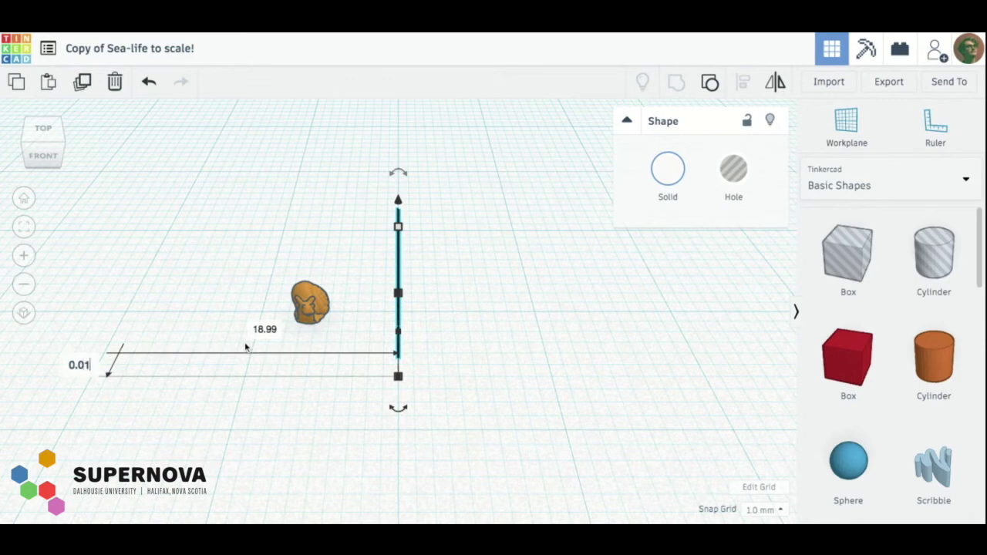
key("Return")
left_click(259, 381)
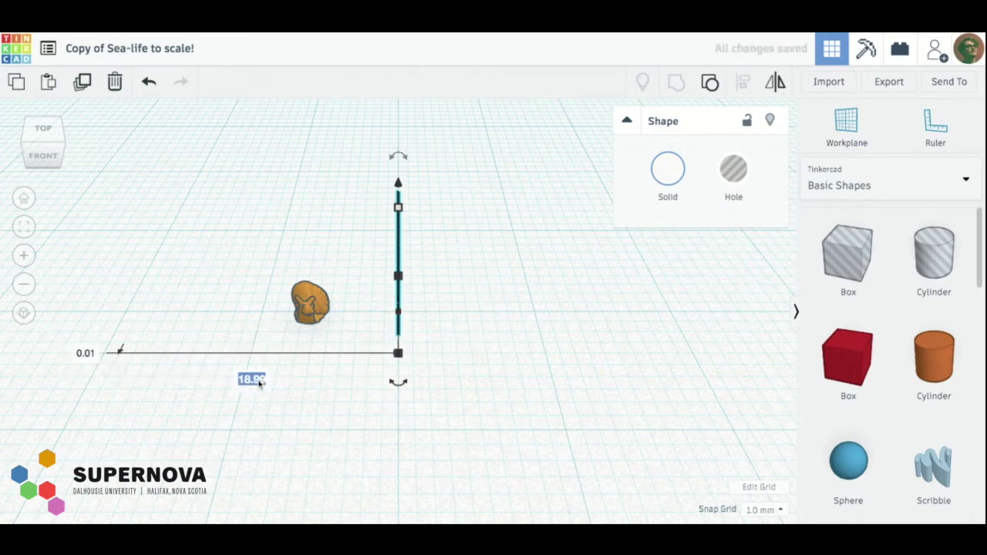
type("0.01")
key("Return")
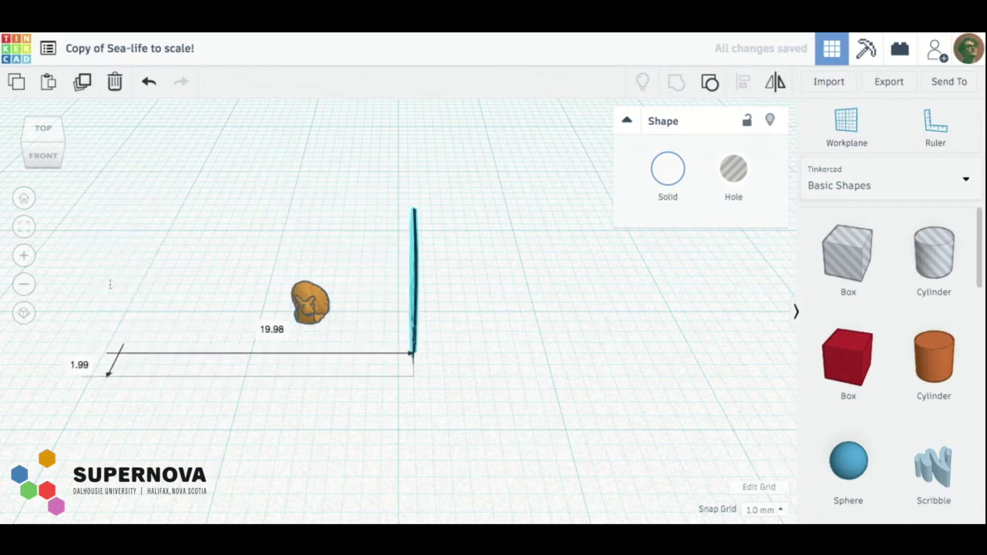
- Nudge the thin black shape 1 mm left and set both its height and its depth to 0.01 mm
key("Left")
mouse_move(398, 227)
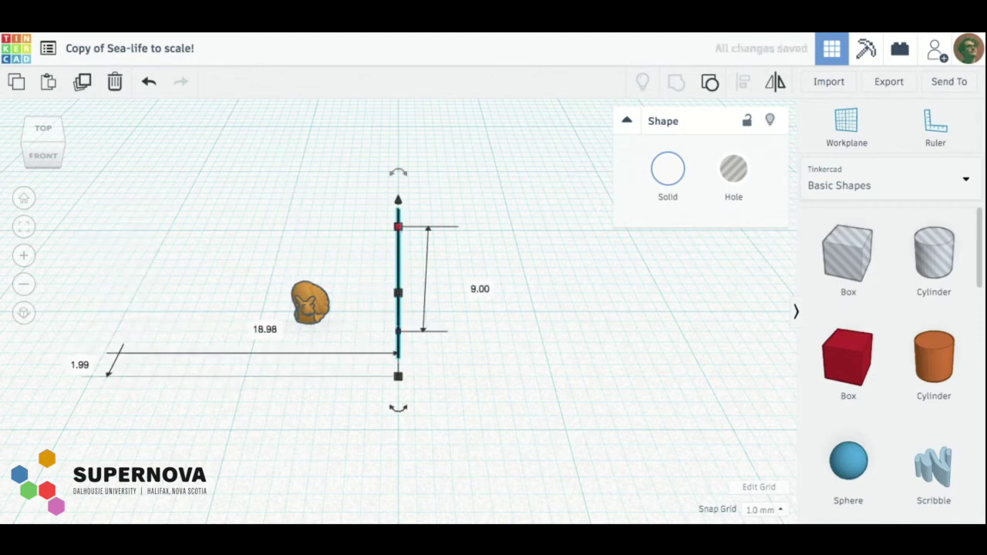
left_click(469, 283)
type("0.")
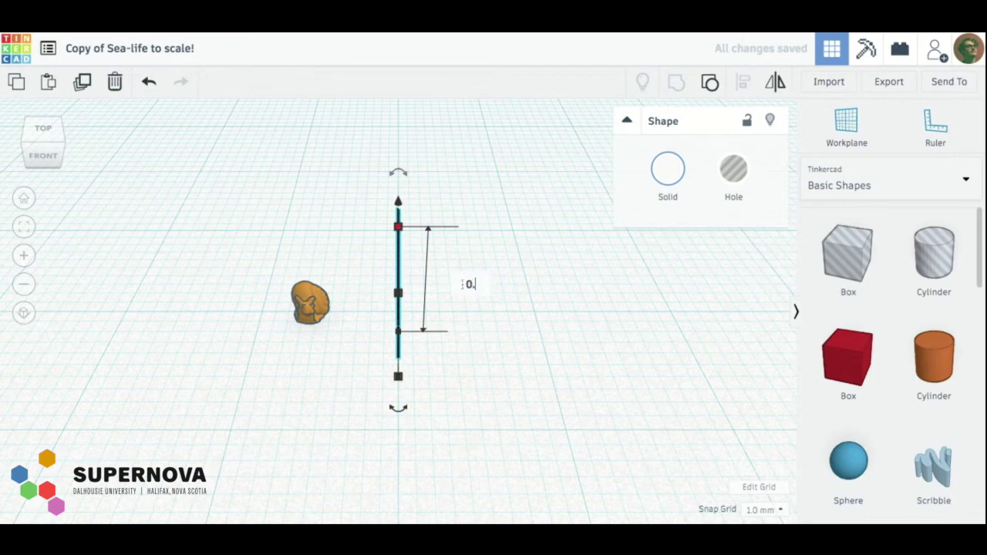
type("01")
key("Return")
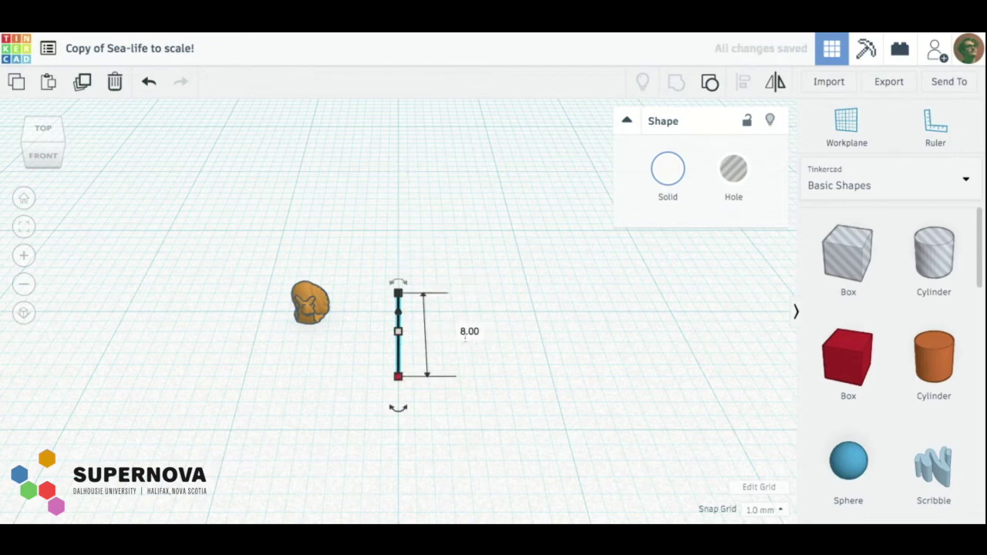
left_click(470, 332)
type("0.01")
key("Return")
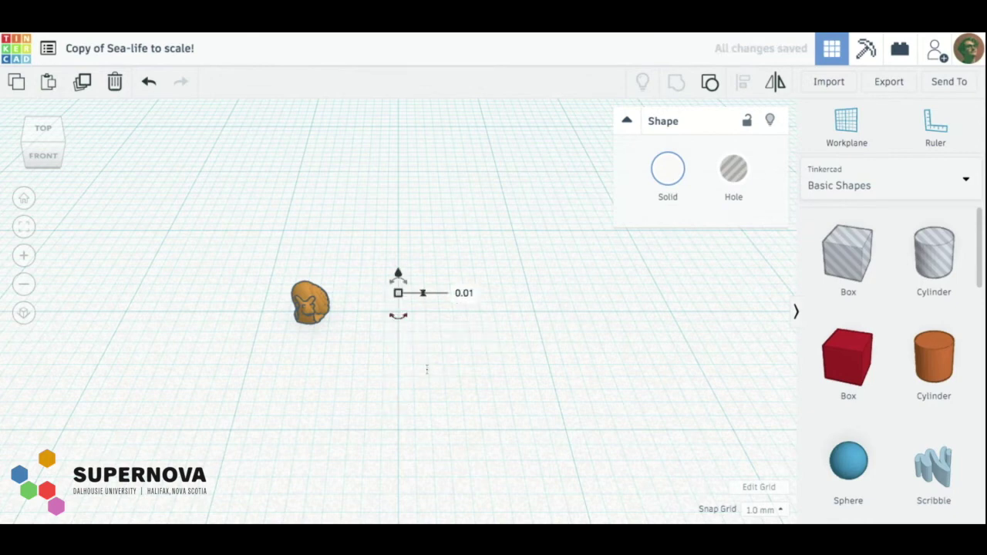
left_click(427, 369)
- Compare the size of the tiny dot shape with the snail up close and with the octopus, shark and whale from afar
scroll(398, 292, "up", 5)
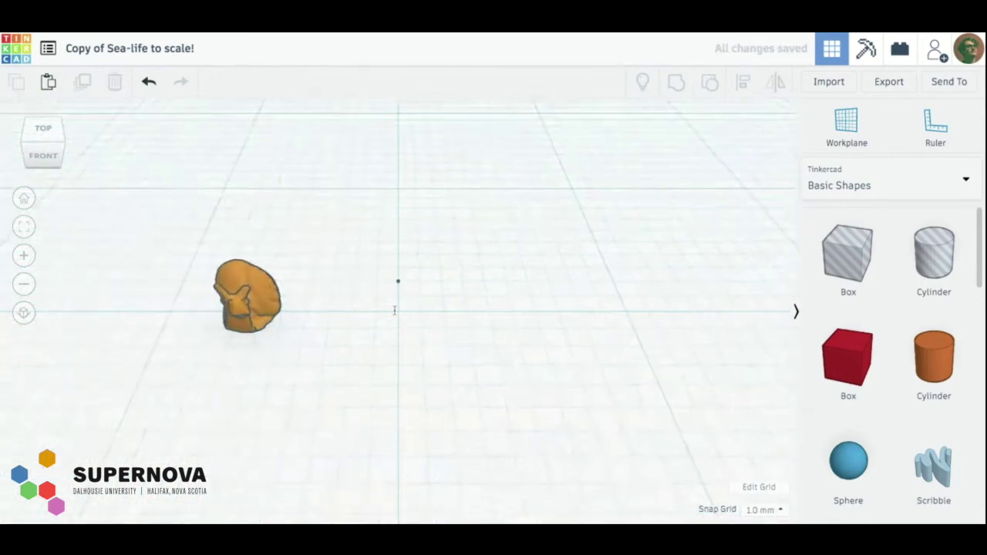
scroll(398, 270, "up", 5)
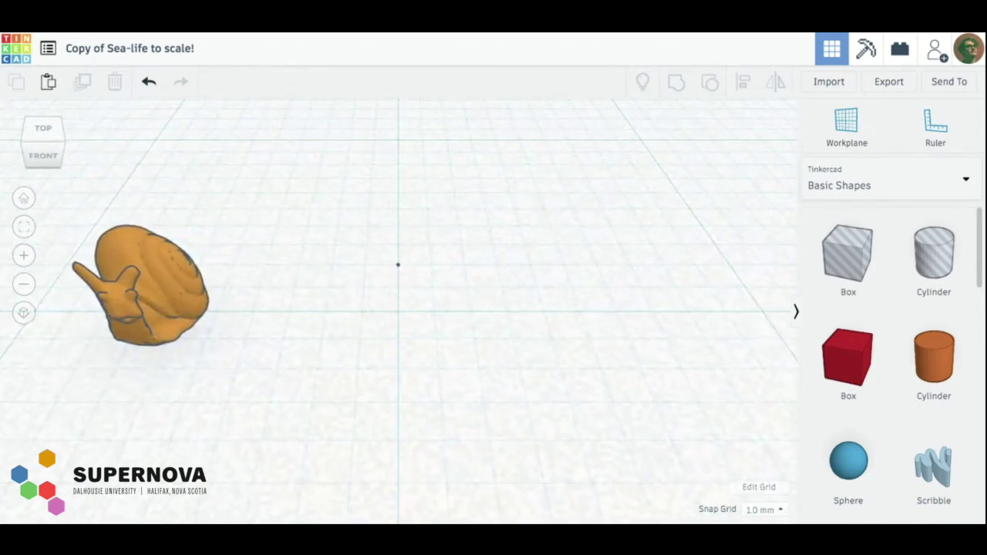
scroll(398, 264, "down", 5)
scroll(398, 298, "down", 10)
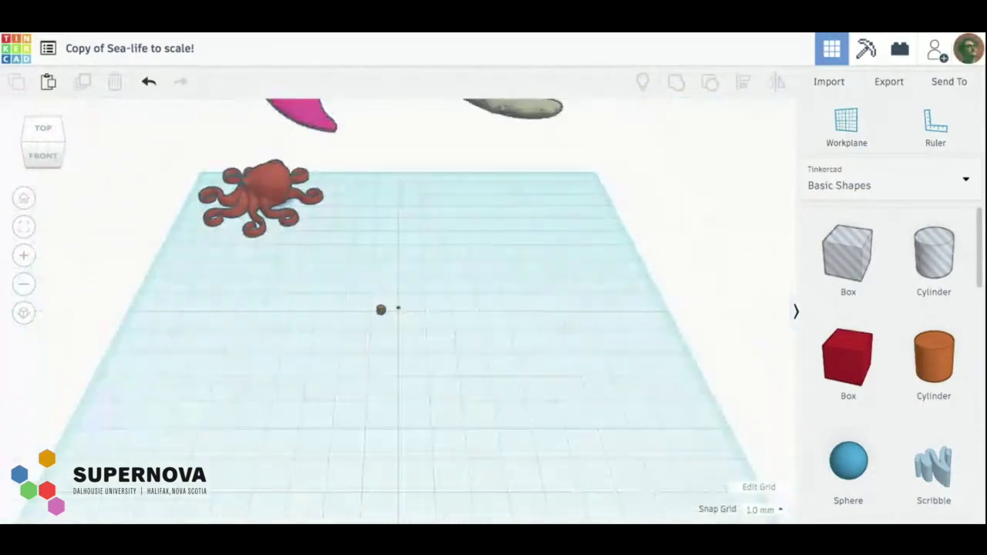
scroll(395, 311, "down", 6)
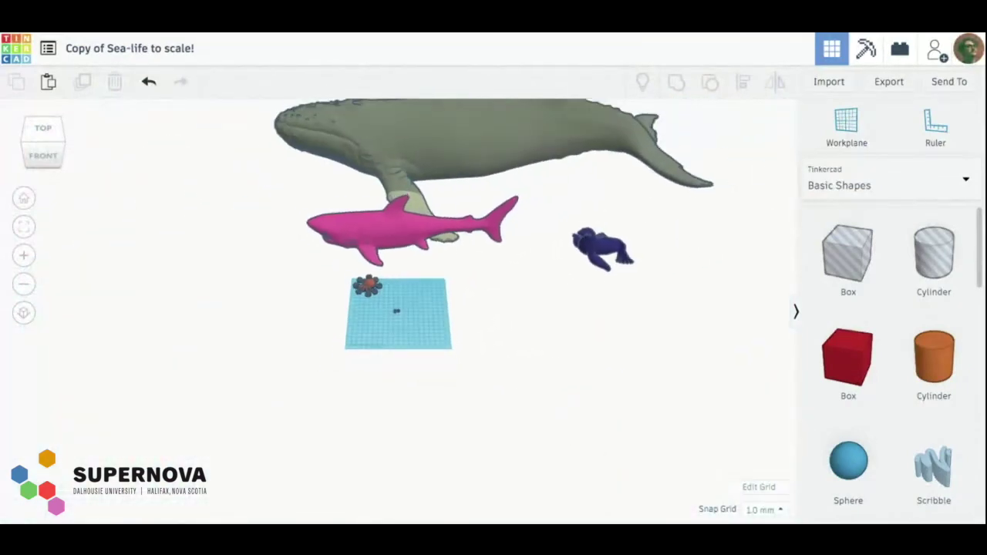
scroll(395, 311, "up", 3)
scroll(395, 311, "up", 10)
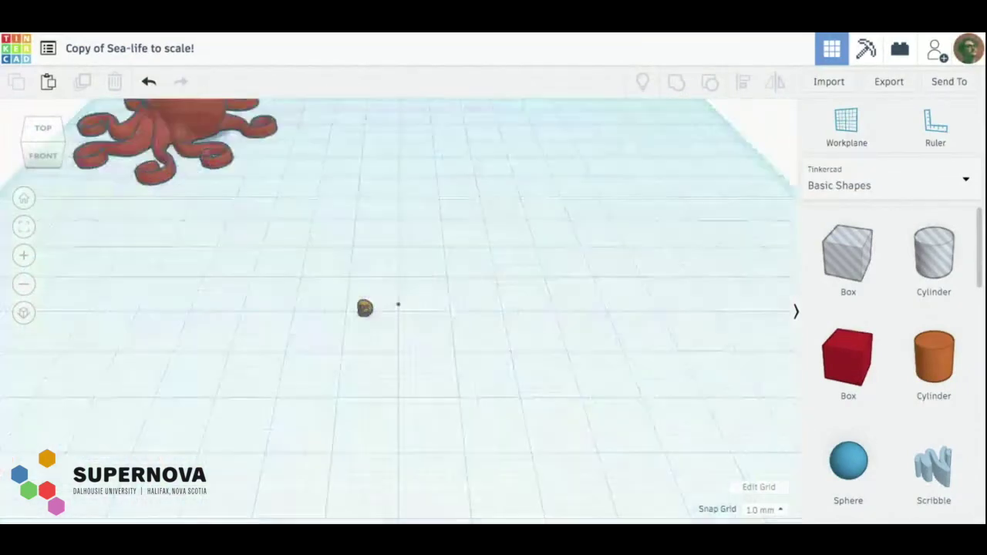
scroll(398, 281, "up", 8)
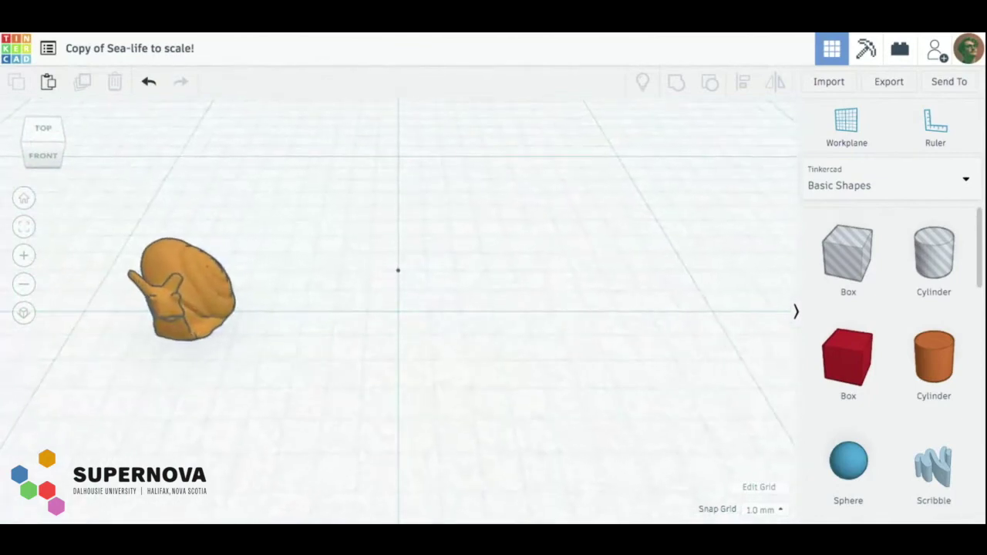
scroll(395, 278, "up", 2)
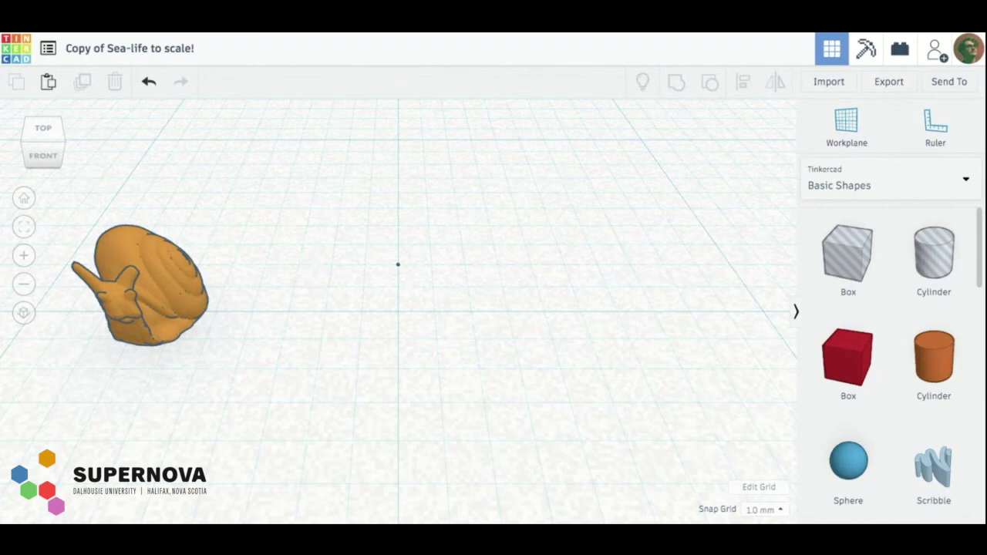
scroll(344, 311, "down", 6)
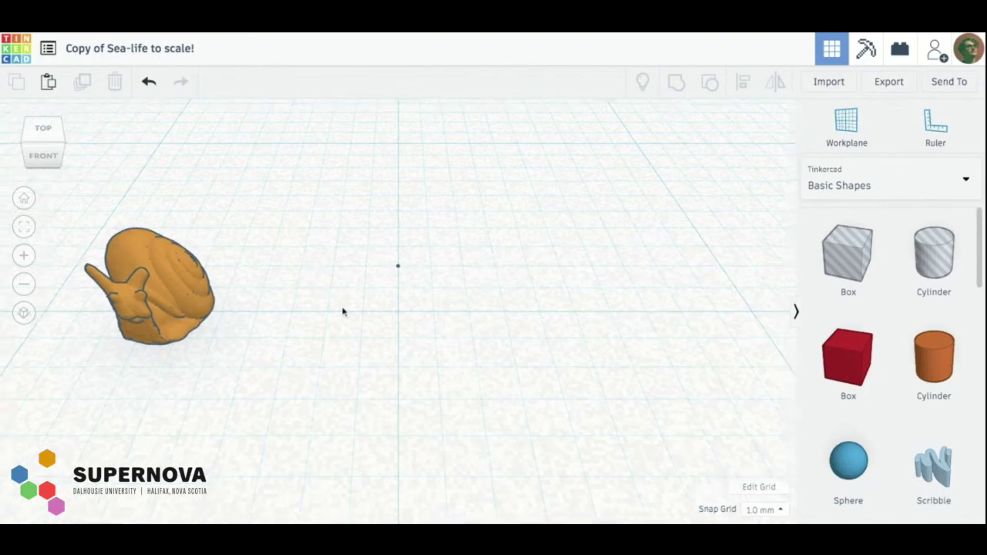
scroll(343, 312, "down", 10)
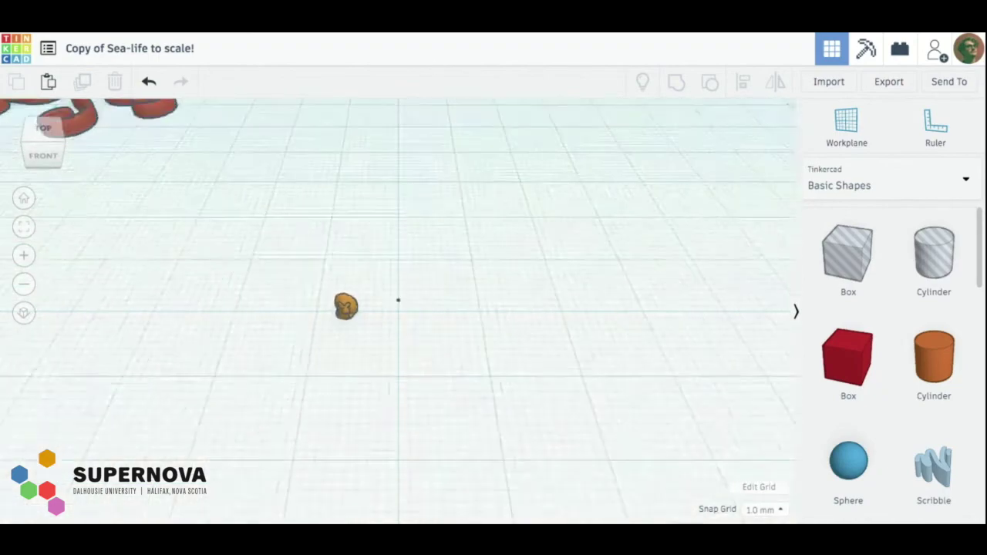
scroll(348, 259, "down", 8)
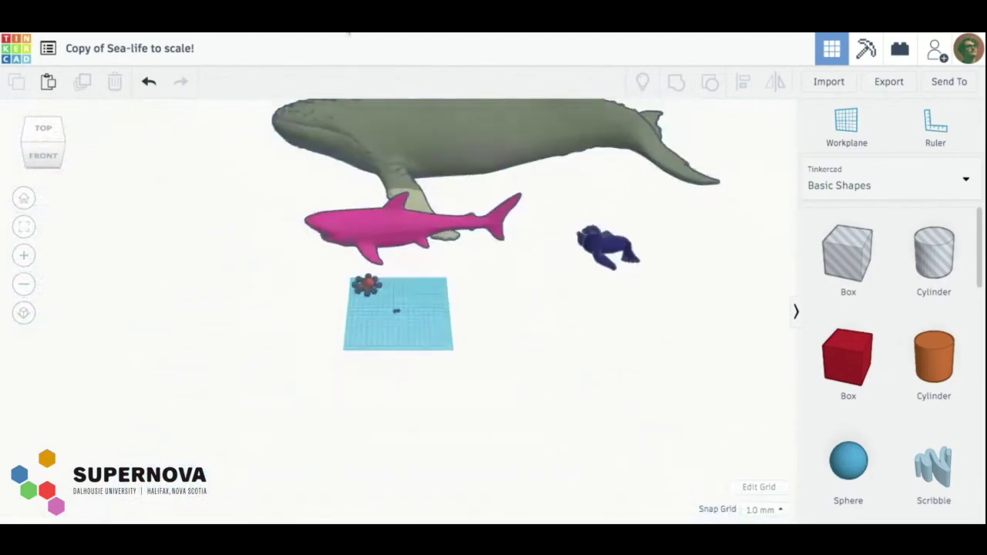
- Check the pink shark's length and width, and compare the shark and octopus with the tiny shapes at the workplane's centre
left_click(350, 258)
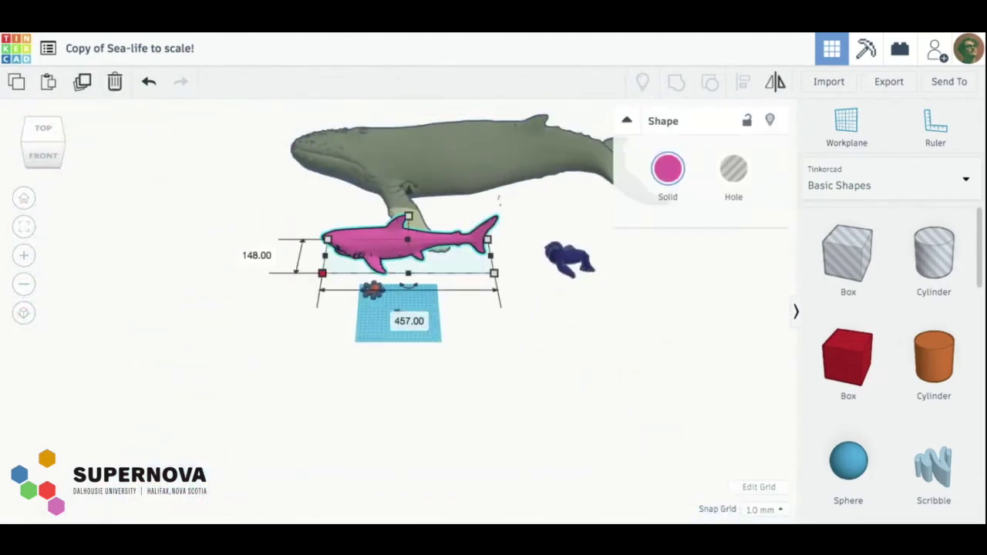
left_click(305, 331)
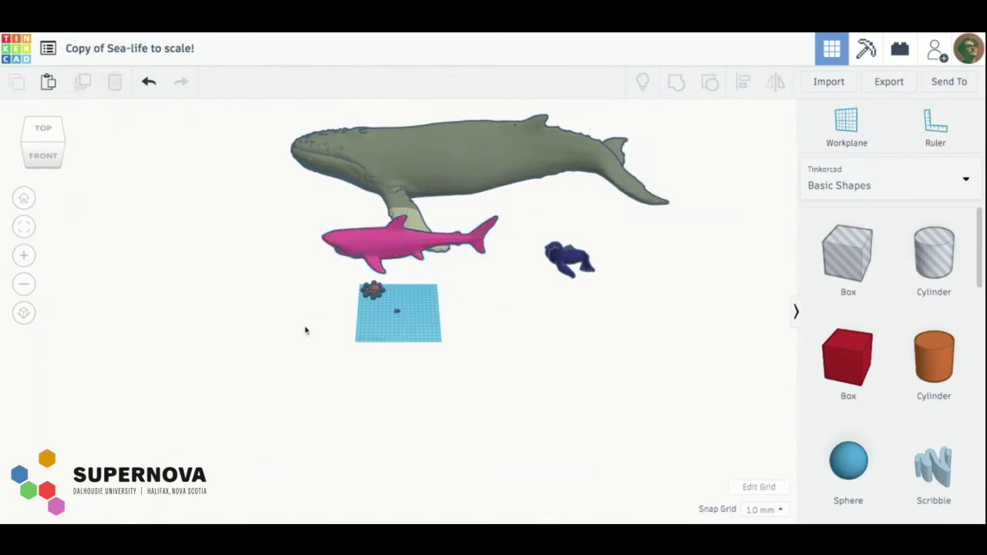
scroll(305, 331, "up", 5)
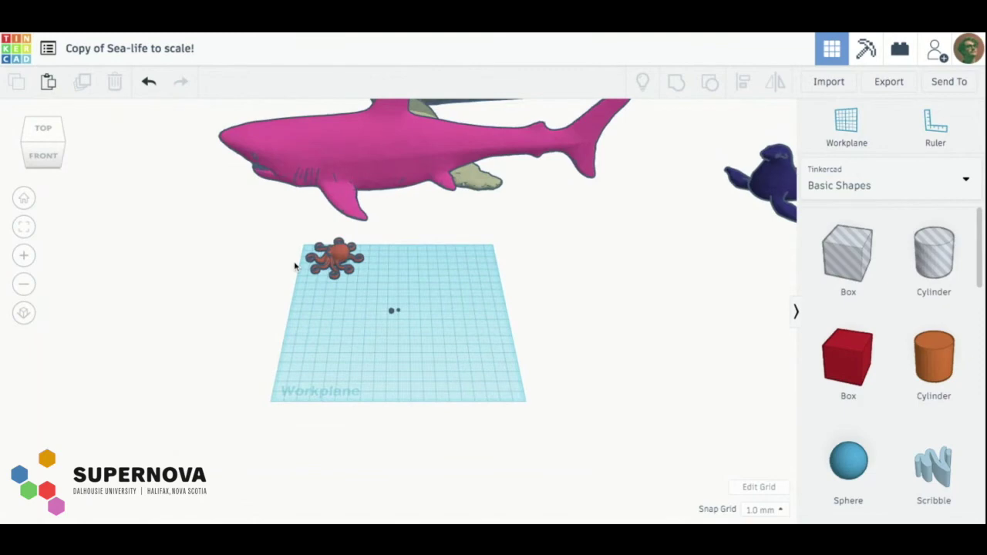
scroll(294, 266, "down", 5)
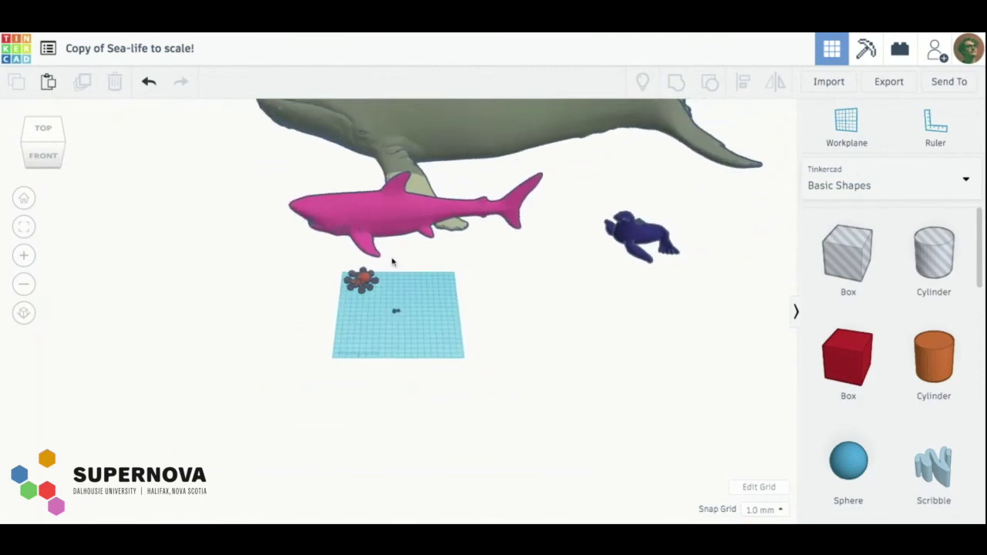
scroll(234, 321, "up", 1)
scroll(234, 320, "up", 8)
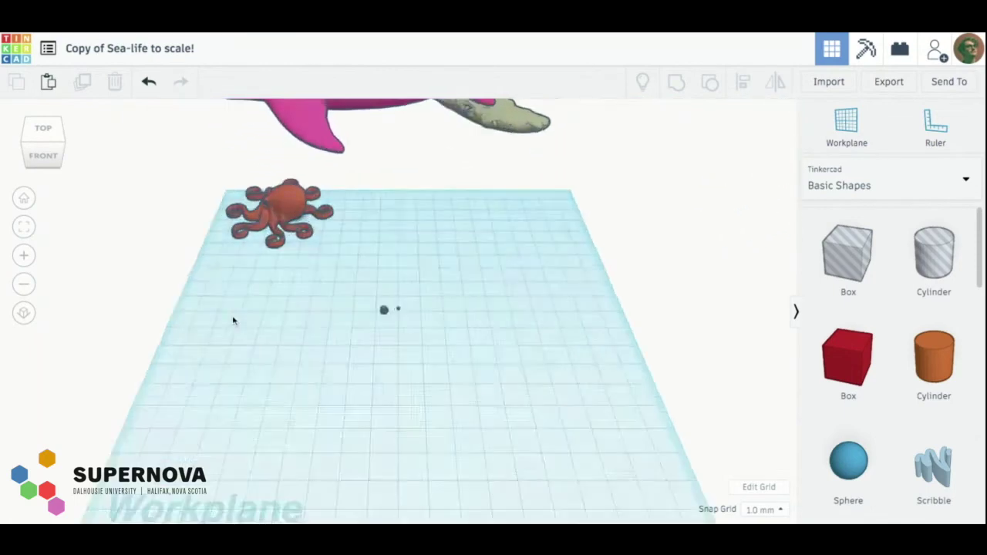
scroll(238, 304, "up", 8)
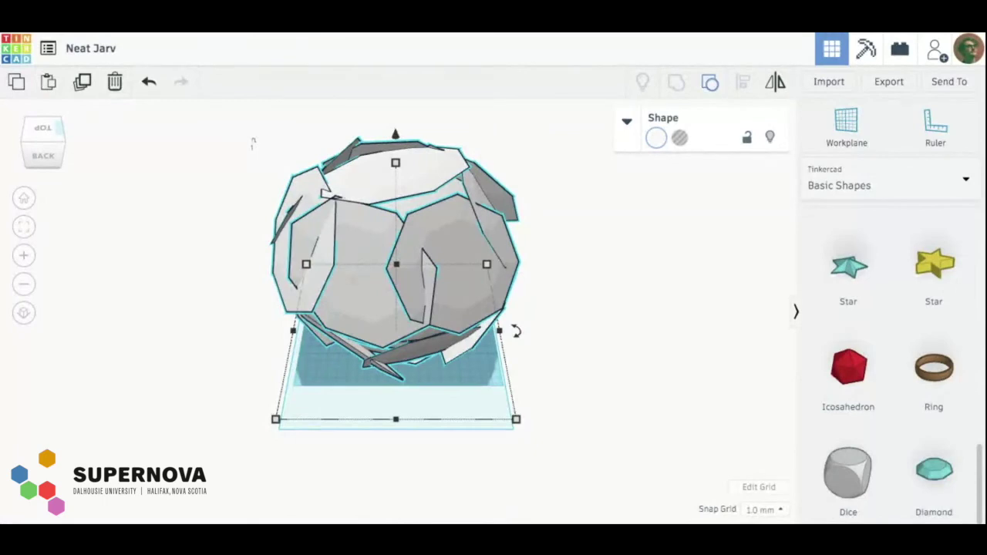
- Ungroup the faceted ball in the Neat Jarv design and delete its top panel and the adjoining panel on the near right side
left_click(711, 82)
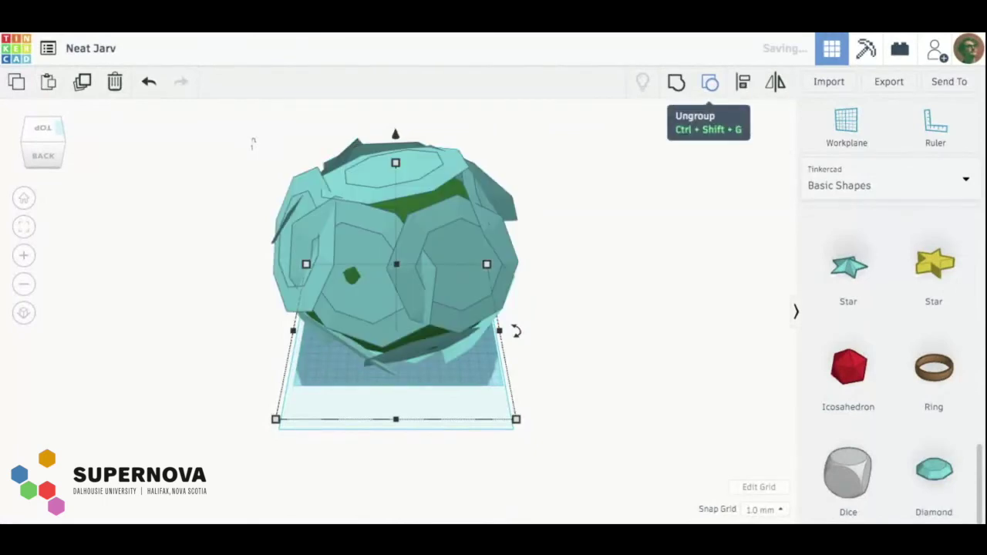
key("Escape")
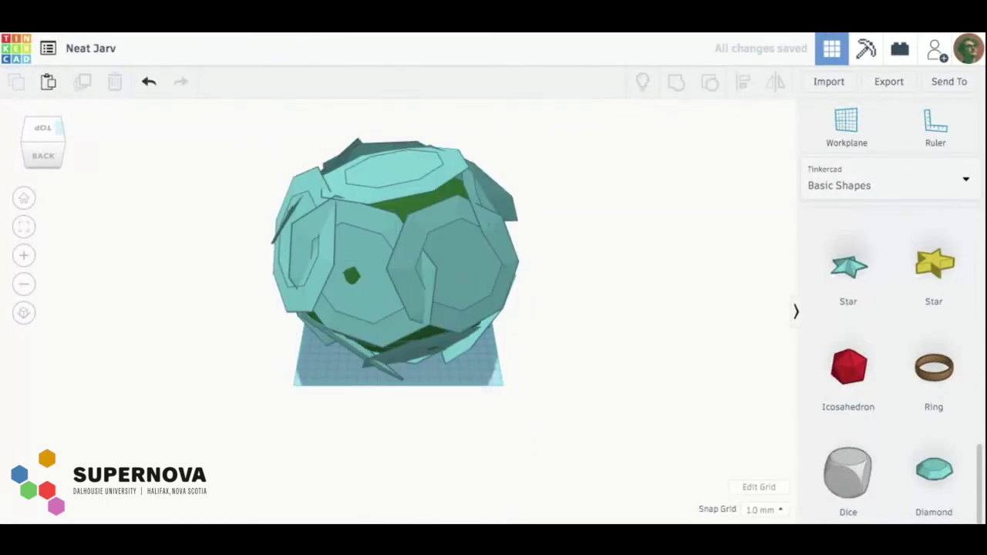
left_click(393, 174)
key("Delete")
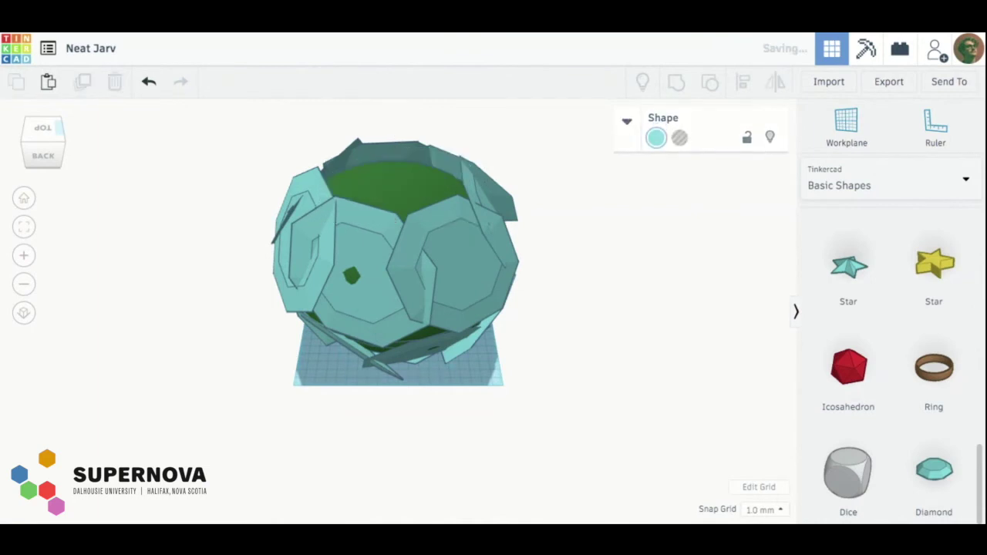
left_click(463, 278)
key("Delete")
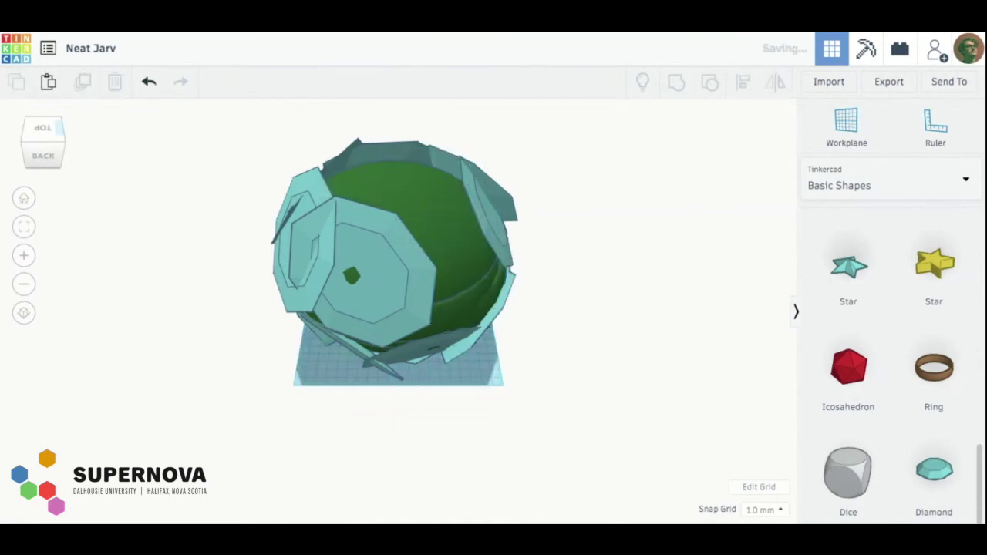
- Delete the four turquoise panels around the right side and the far side of the green sphere's upper half
left_click(486, 214)
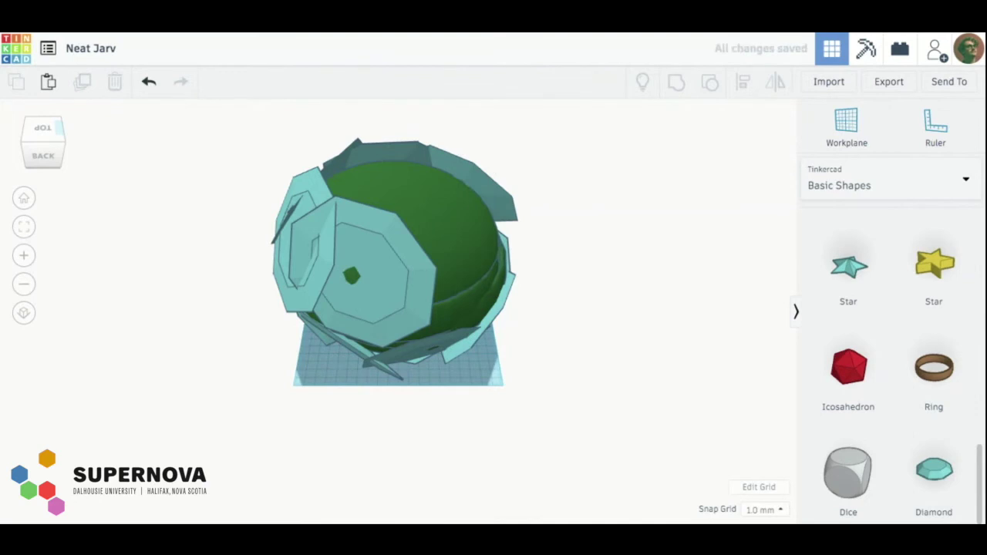
left_click(518, 223)
key("Delete")
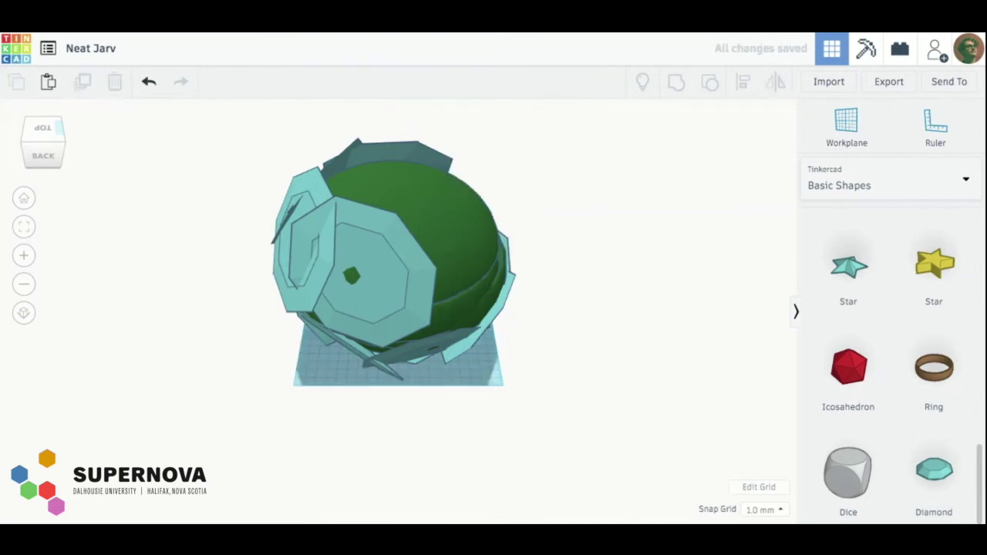
left_click(409, 154)
key("Delete")
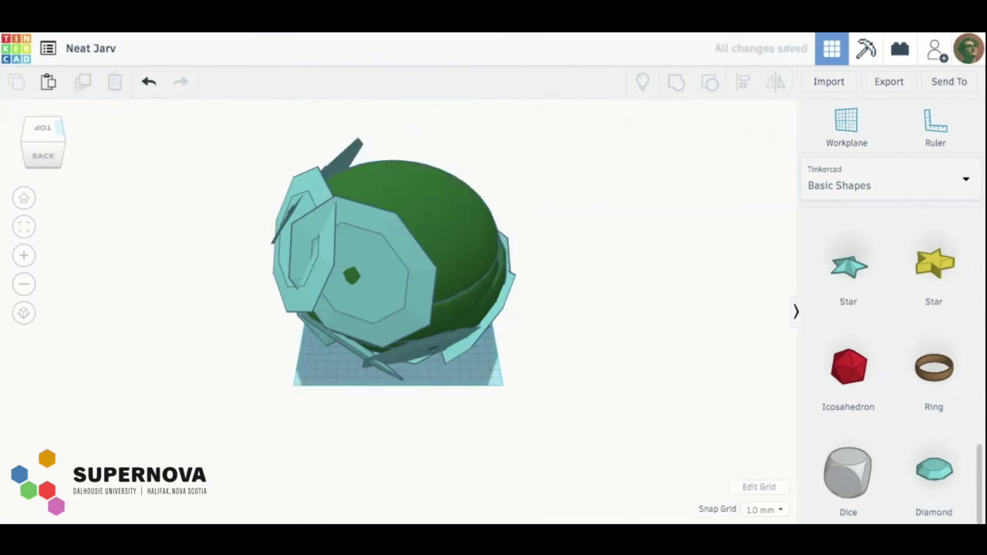
left_click(347, 151)
key("Delete")
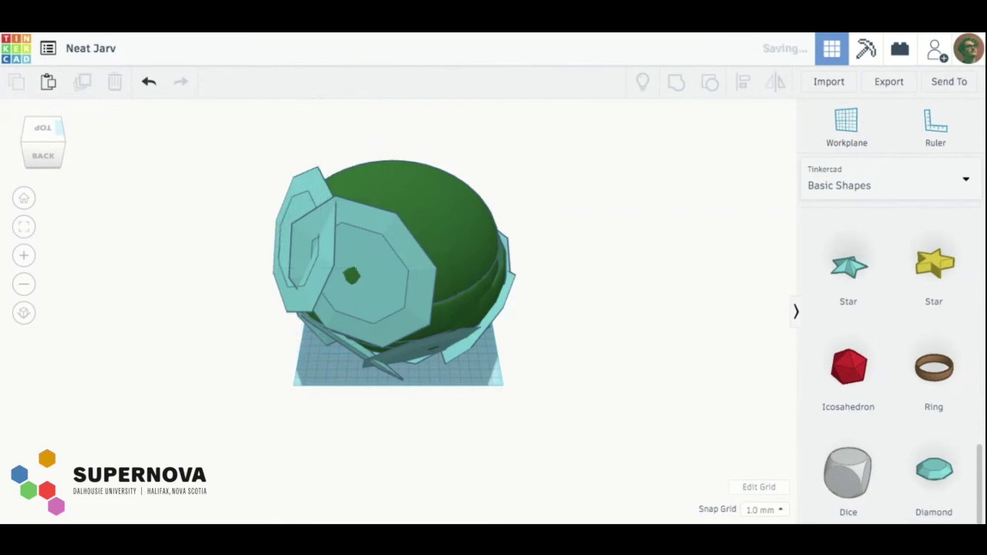
- Delete the two remaining turquoise panels covering the back of the green sphere's upper half
left_click(295, 185)
key("Delete")
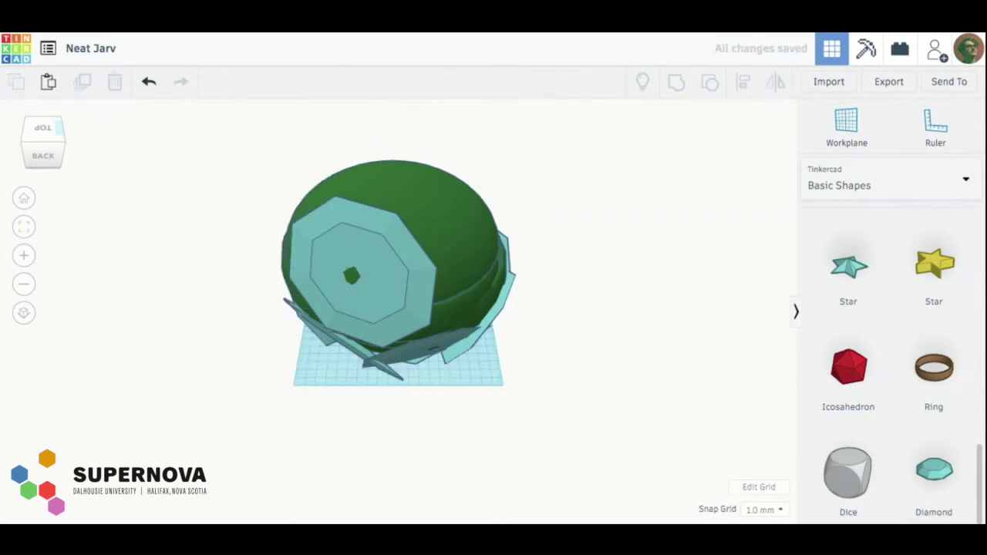
left_click(362, 270)
key("Delete")
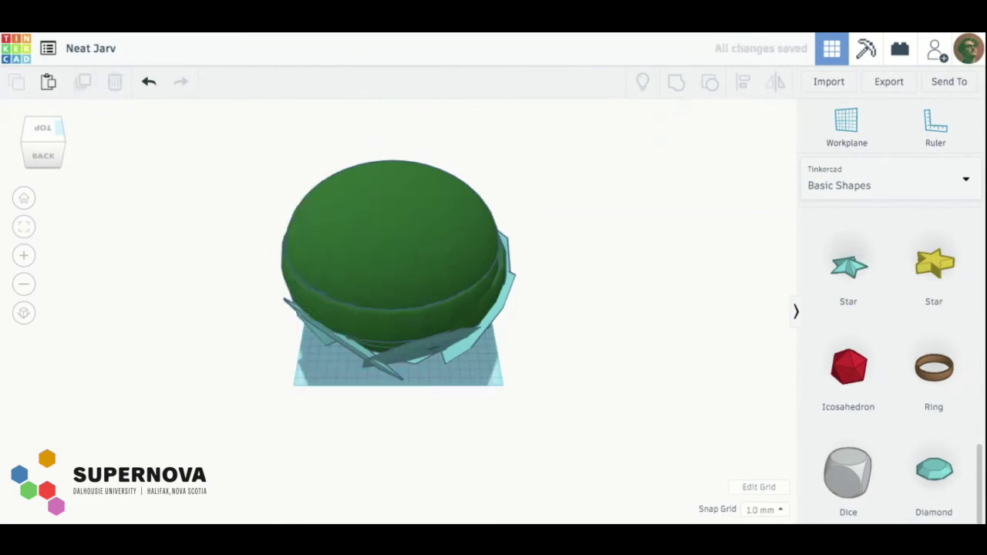
- Delete the four turquoise panels hanging along the back underside of the green sphere
scroll(405, 312, "up", 6)
scroll(405, 311, "down", 4)
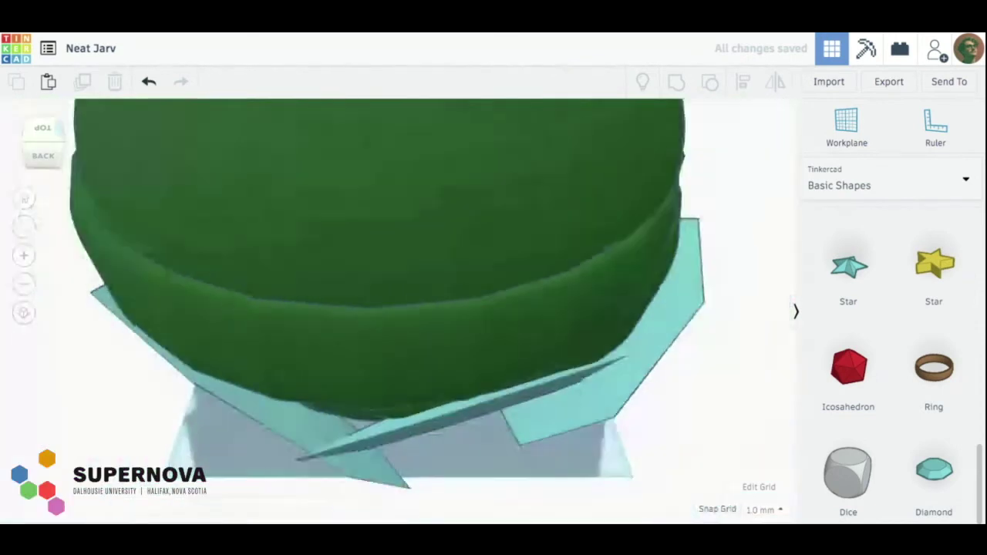
scroll(400, 306, "down", 5)
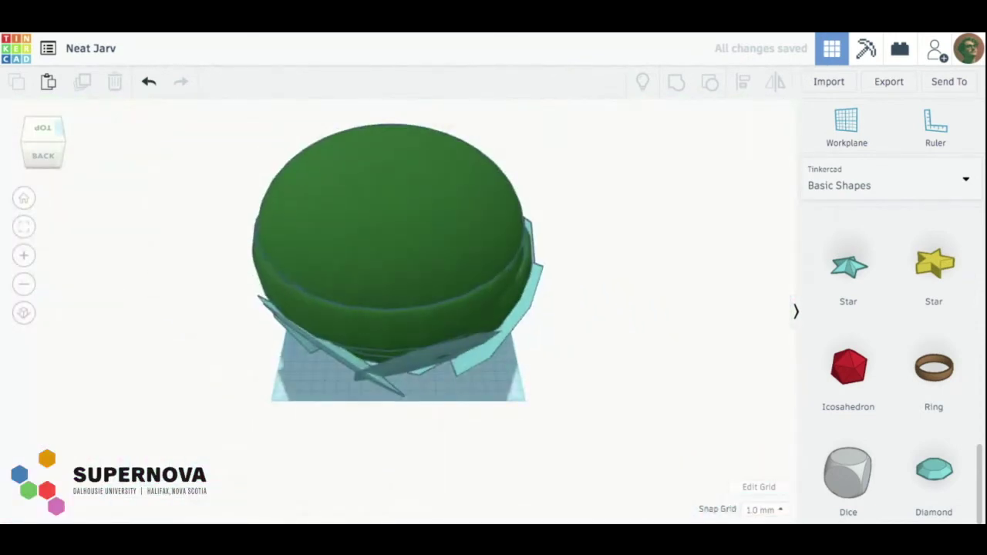
left_click(264, 301)
key("Delete")
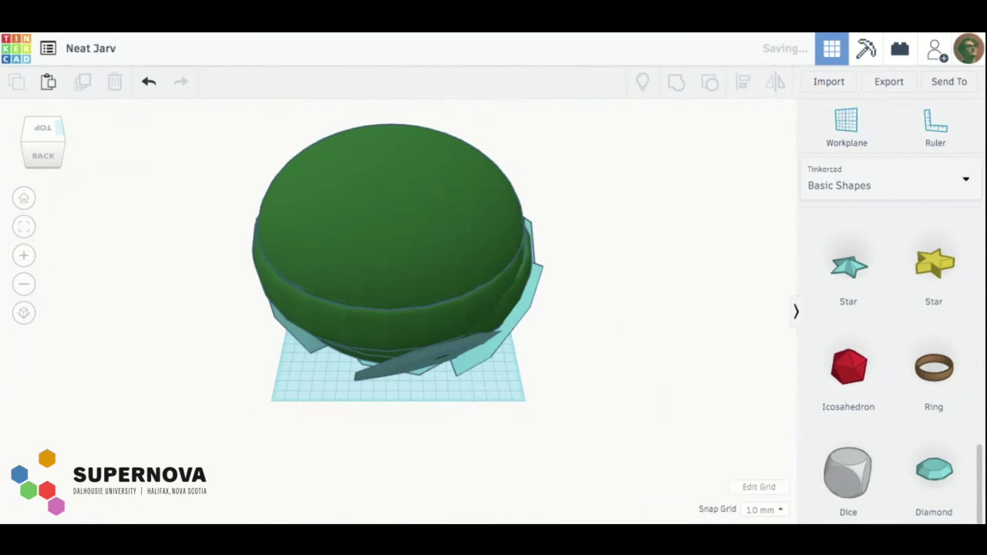
left_click(494, 344)
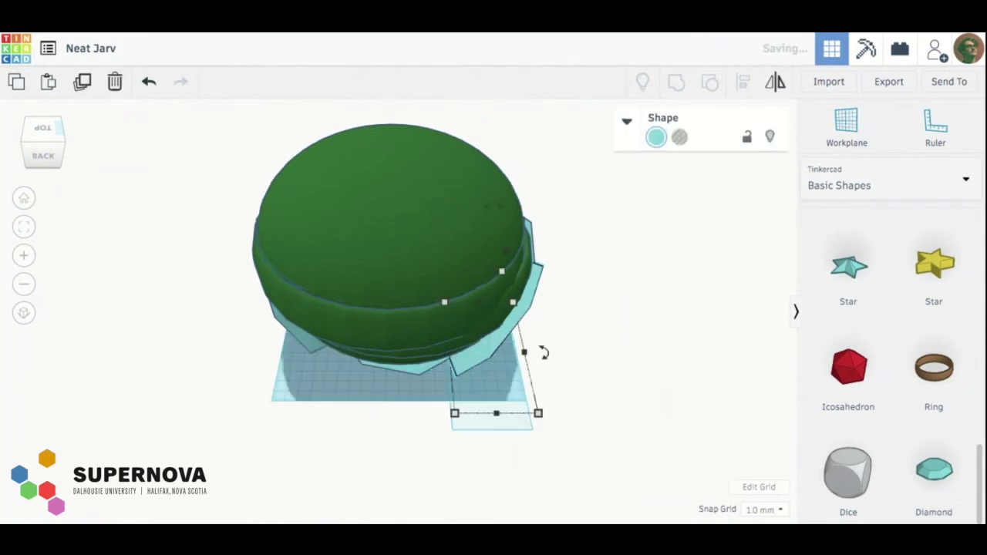
key("Delete")
left_click(414, 367)
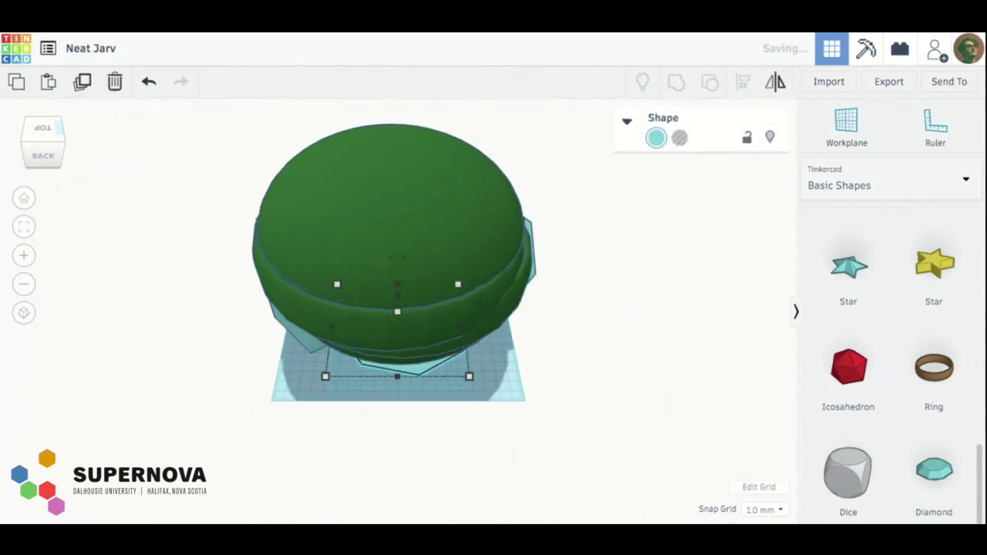
key("Delete")
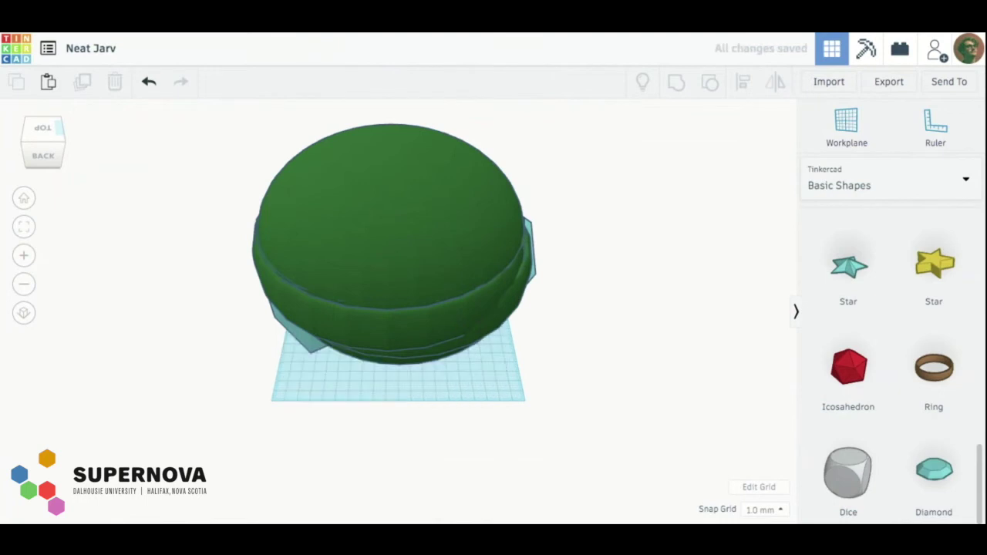
- Delete the two turquoise panels still protruding from either side of the green sphere's lower half
left_click(254, 221)
key("Delete")
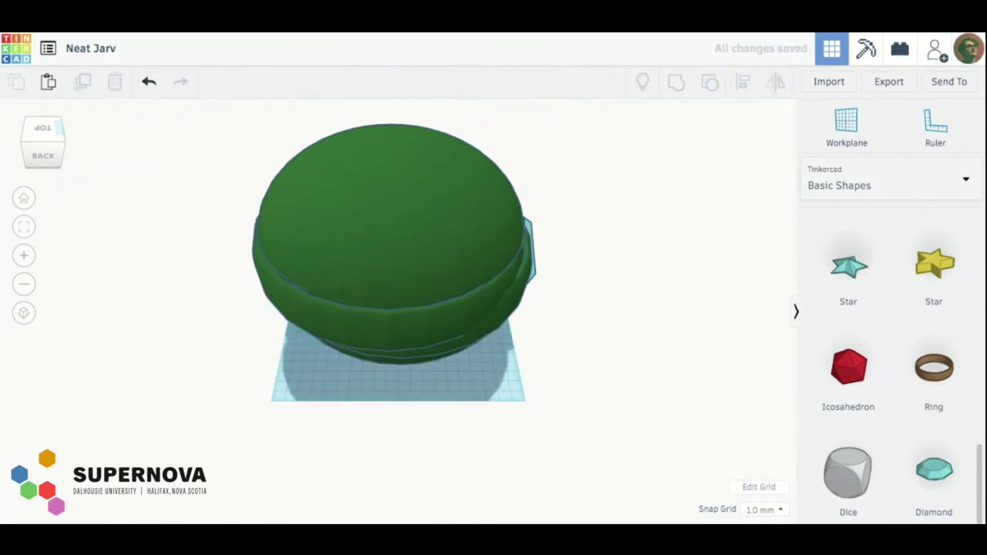
left_click(525, 289)
key("Delete")
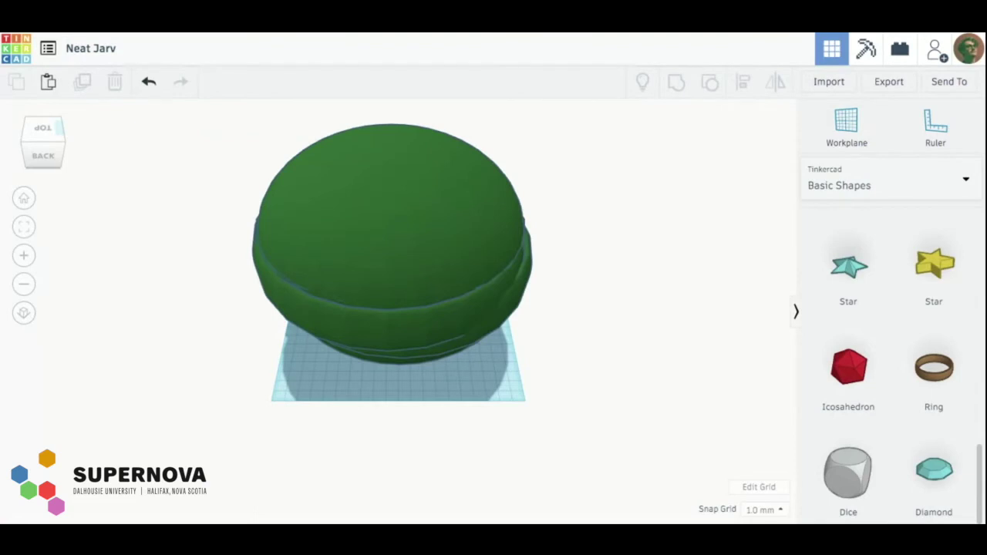
- Delete the last two turquoise panels beneath the front of the green sphere
left_click(43, 121)
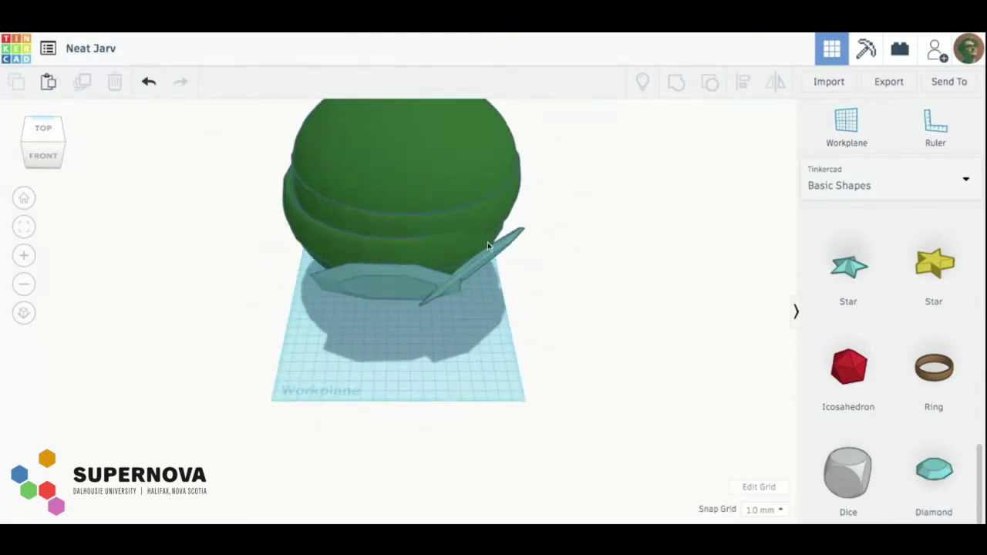
left_click(506, 251)
key("Delete")
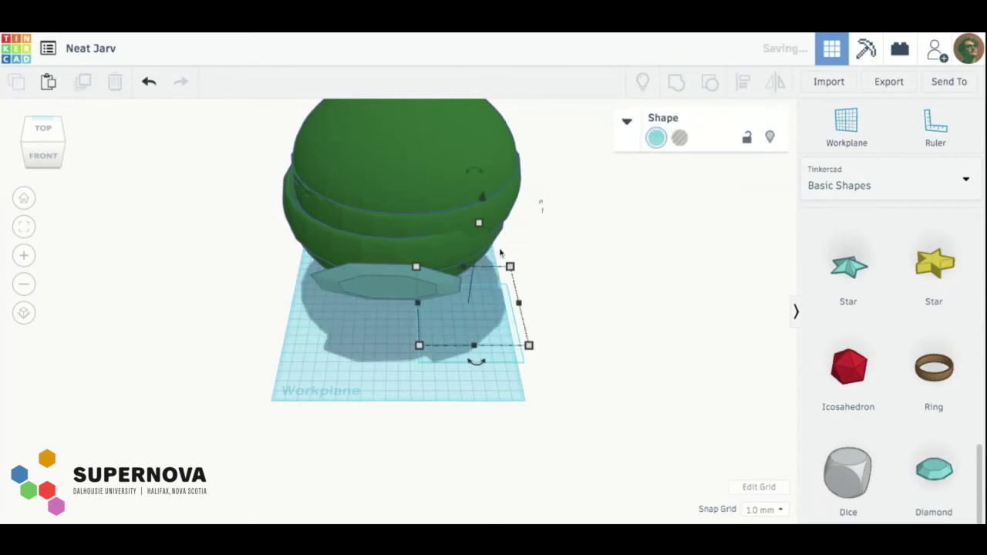
left_click(380, 286)
key("Delete")
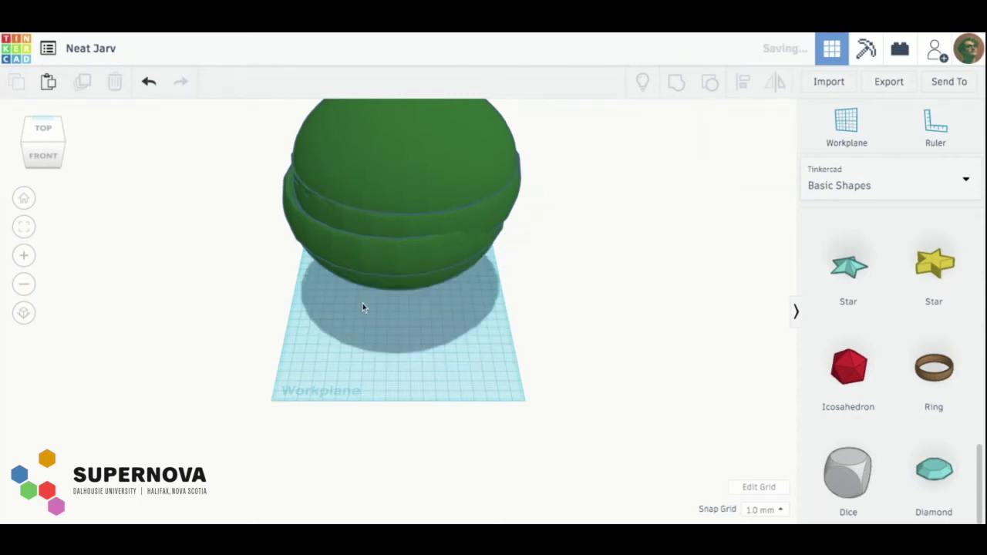
- Shift the upper green shape 8 mm along both workplane axes to line it up with the shapes below, checking its position from several sides
left_click(42, 170)
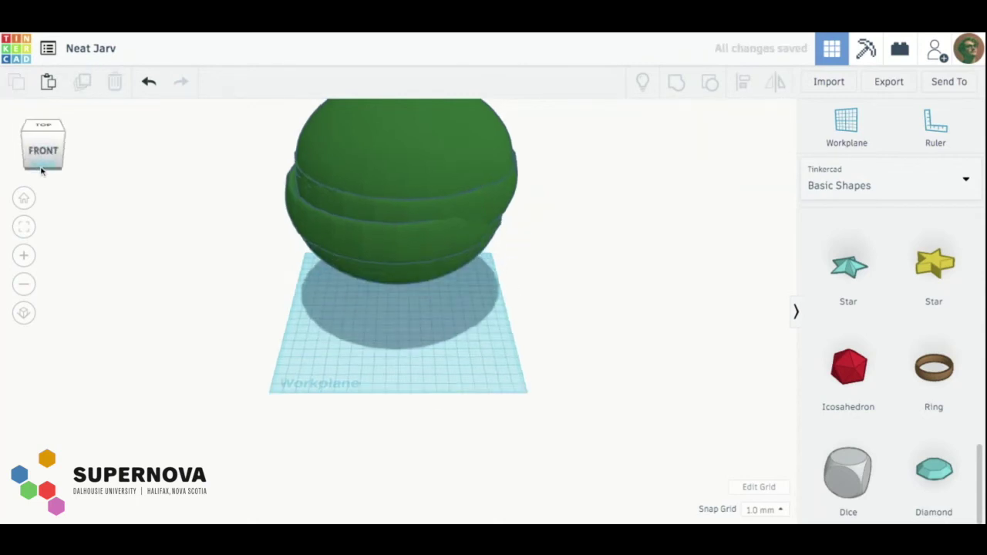
left_click(44, 128)
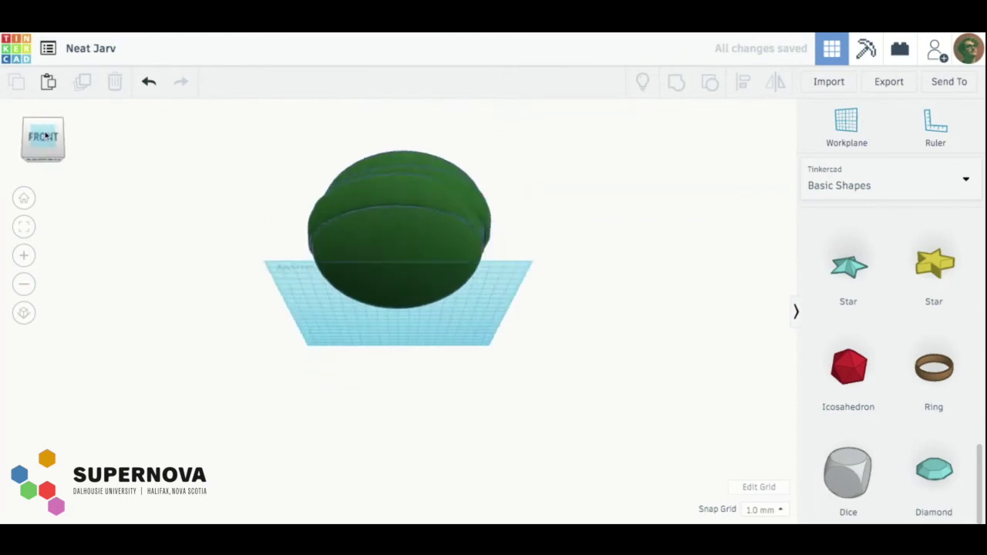
left_click(44, 126)
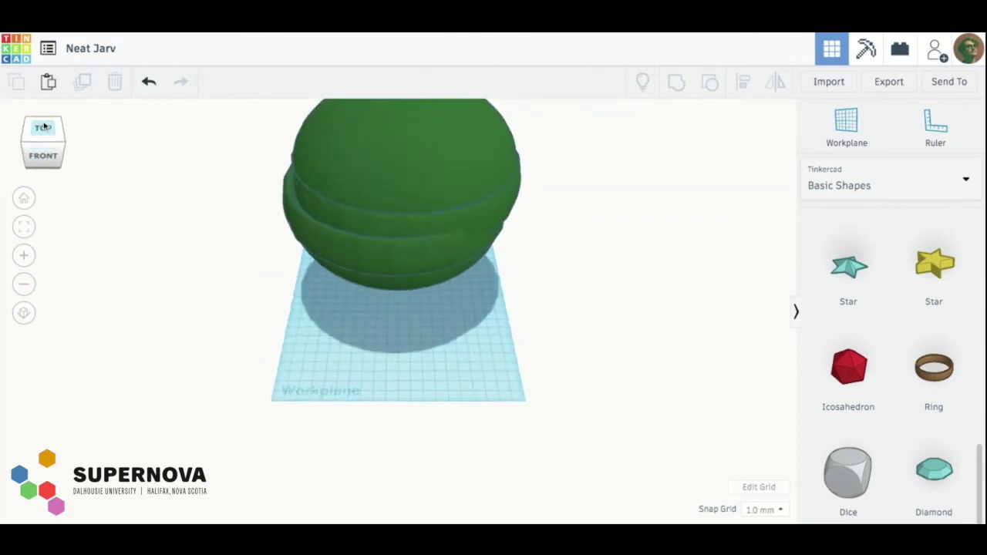
left_click(441, 180)
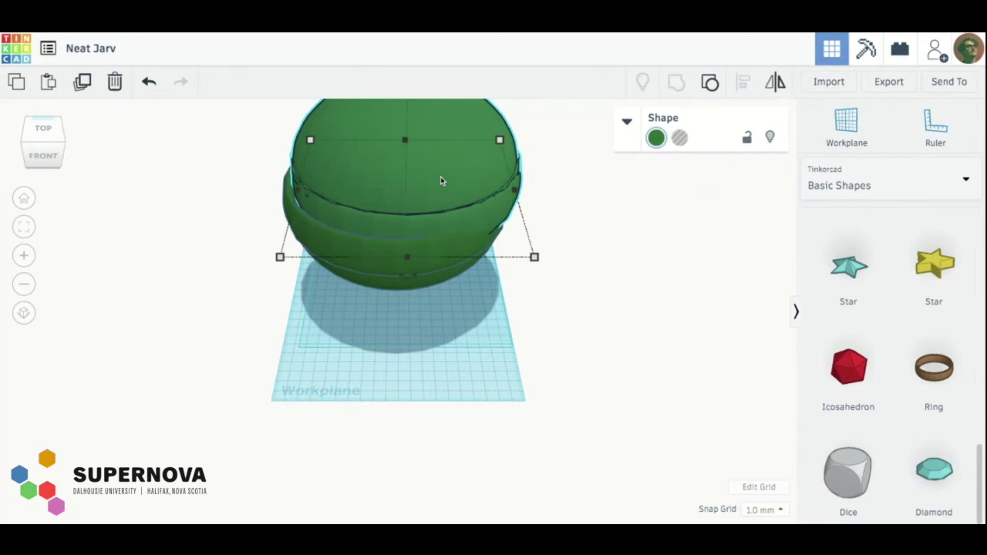
mouse_move(441, 180)
left_mouse_down()
mouse_move(417, 183)
mouse_move(435, 192)
left_mouse_up()
left_click(63, 149)
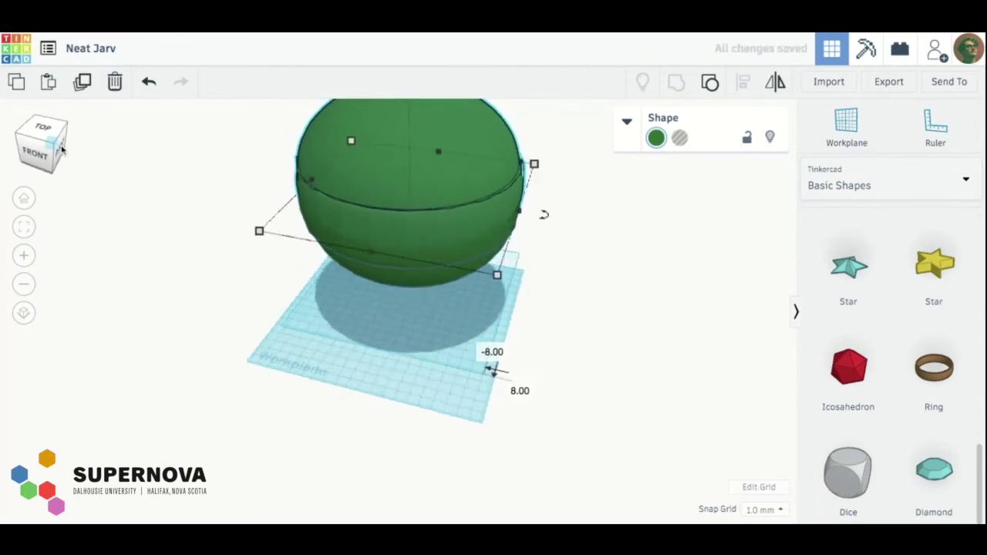
left_click(63, 150)
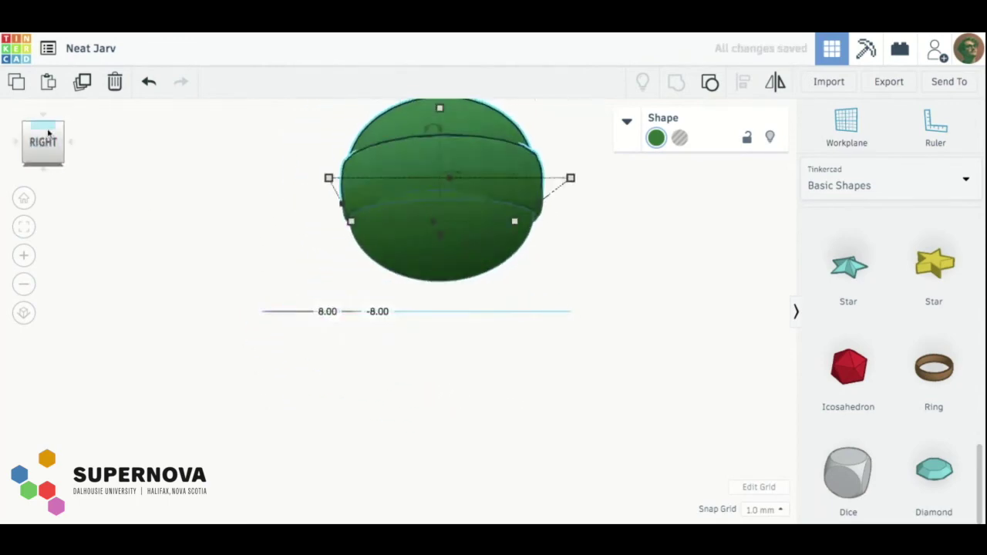
left_click(45, 131)
left_click(41, 129)
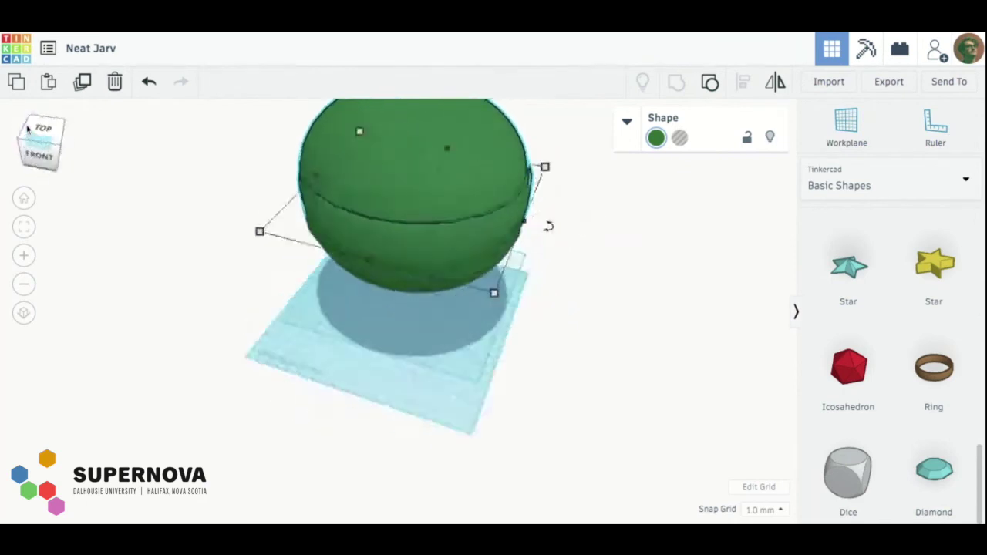
left_click(658, 279)
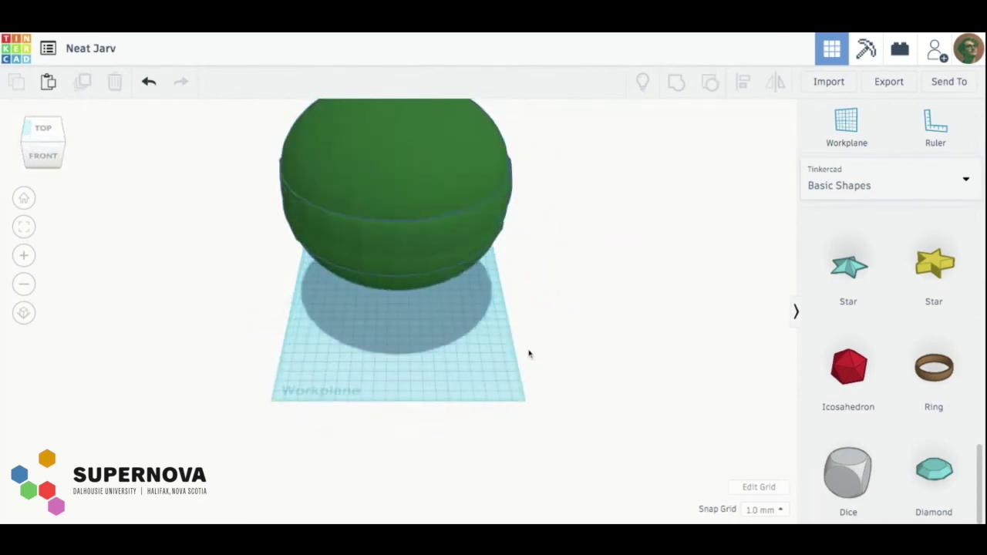
- Try to group all the shapes that make up the green ball
left_click_drag(529, 351, 206, 104)
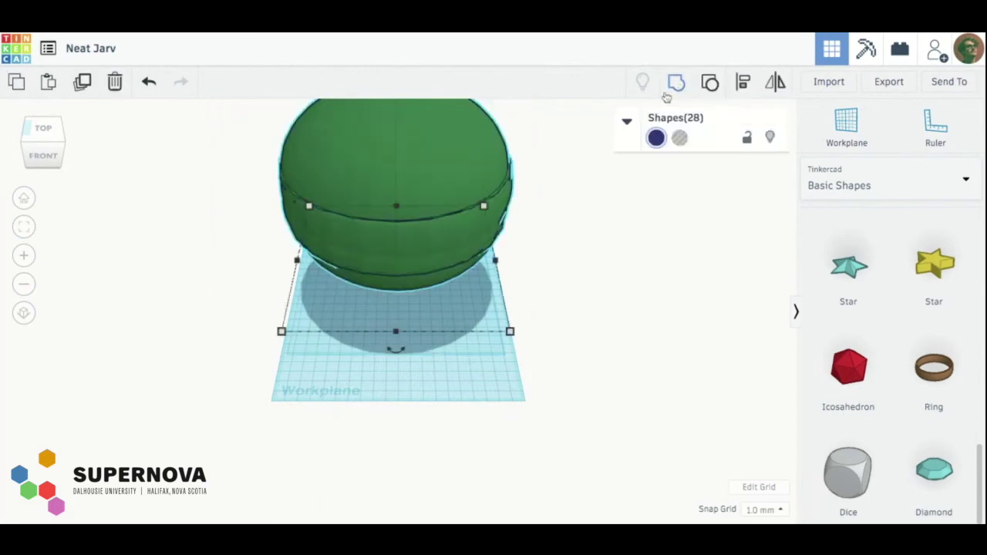
left_click(588, 256)
left_click(431, 218)
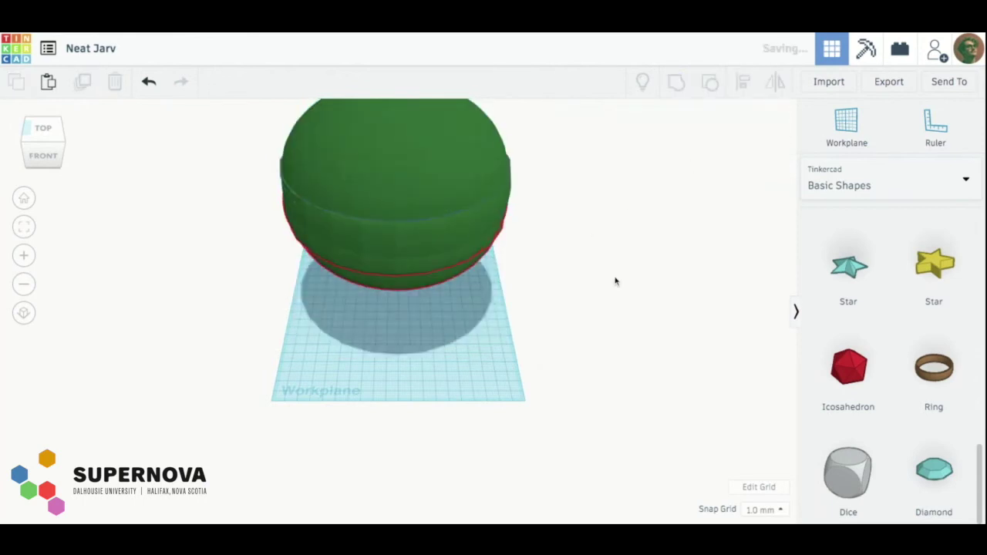
left_click_drag(615, 280, 151, 98)
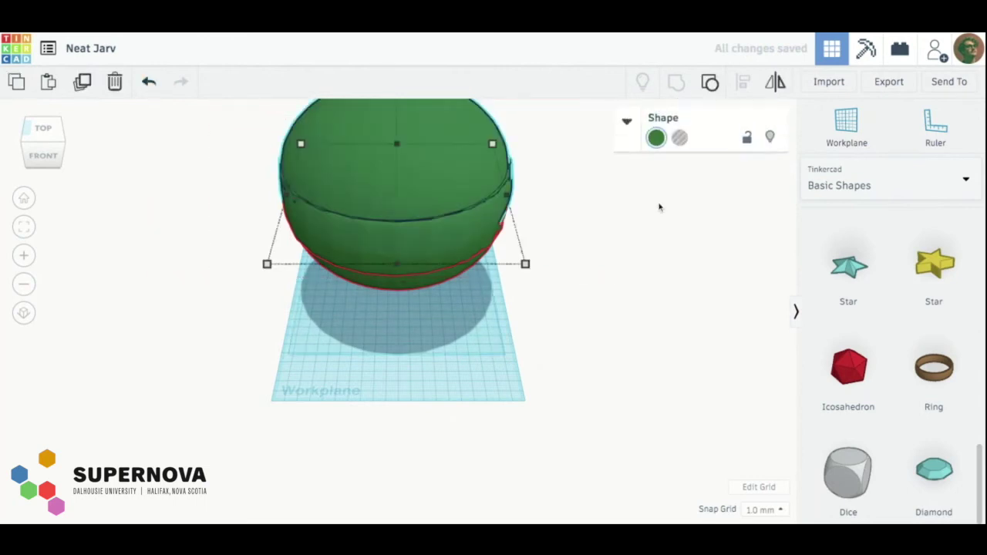
left_click(652, 248)
- Try again to select the whole green ball for grouping, and shift its upper shape 2 mm along the workplane
scroll(159, 406, "down", 3)
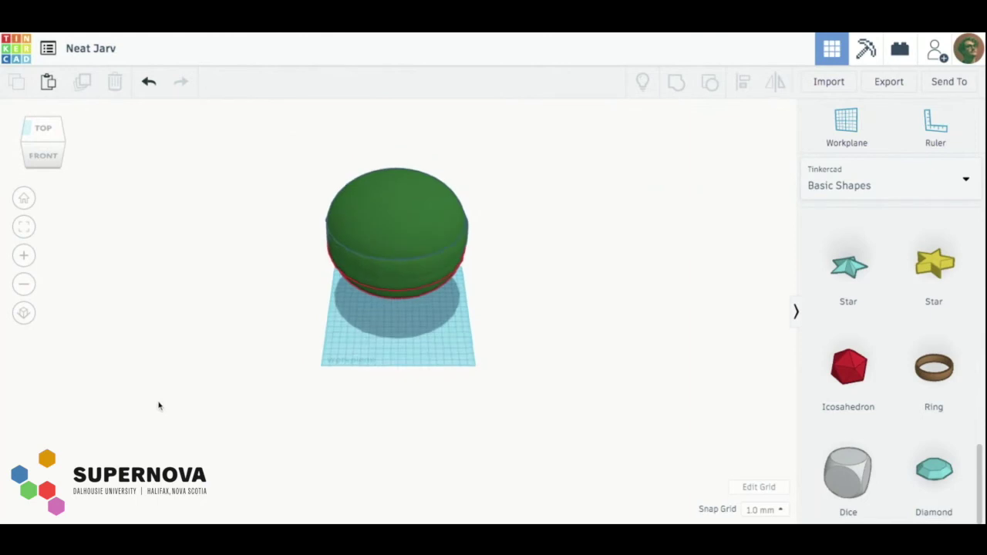
left_click_drag(205, 165, 641, 337)
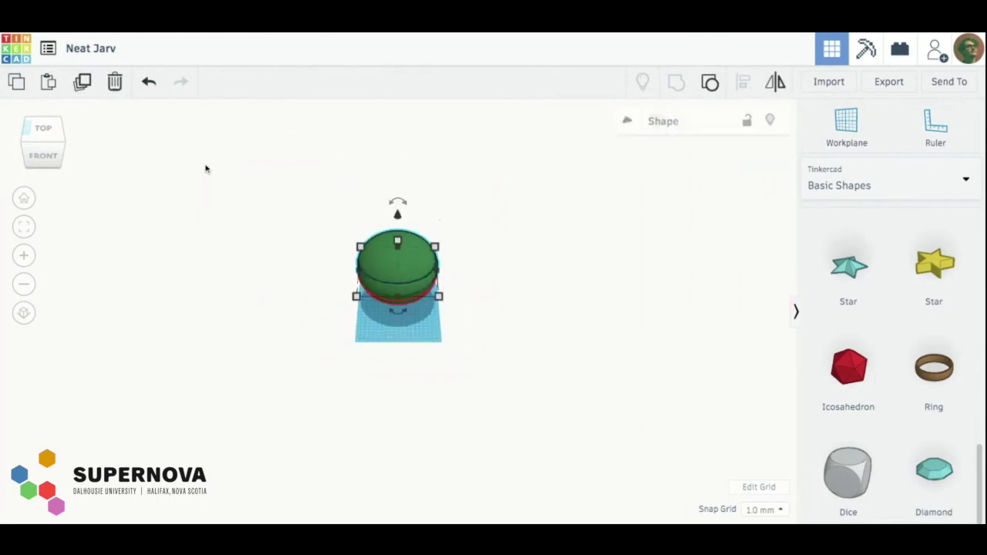
left_click(504, 292)
mouse_move(503, 204)
left_mouse_down()
mouse_move(249, 337)
mouse_move(502, 204)
left_mouse_up()
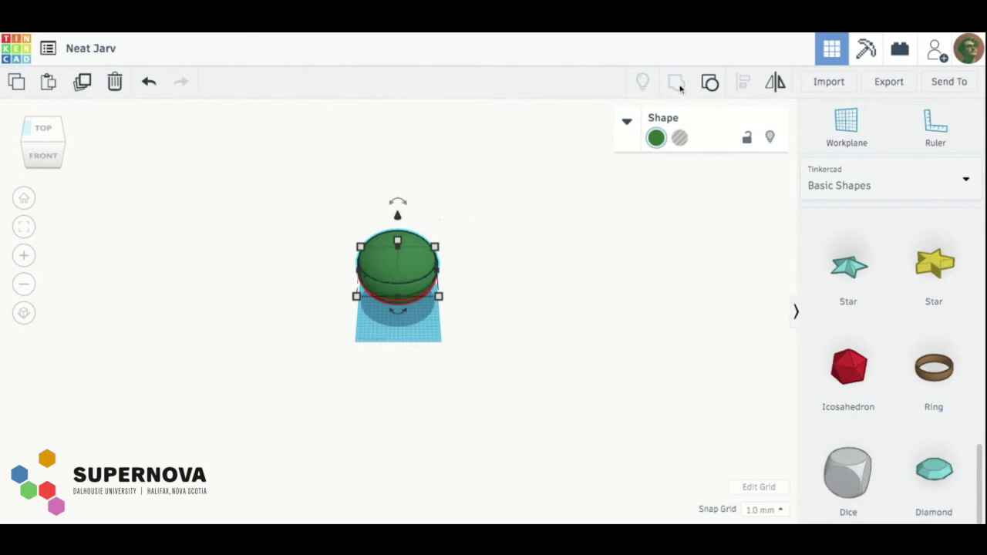
mouse_move(401, 261)
left_mouse_down()
mouse_move(517, 280)
mouse_move(393, 268)
left_mouse_up()
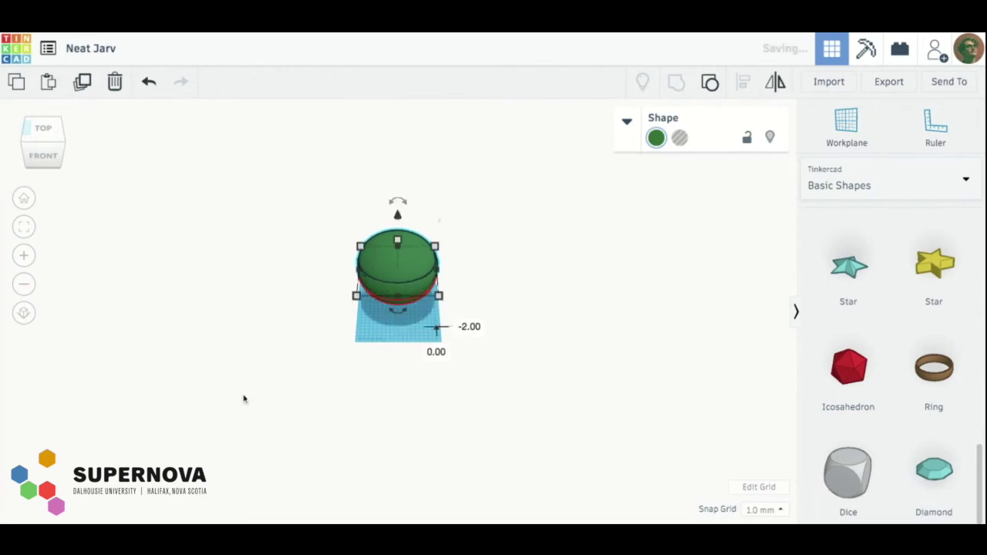
- Ungroup the red-outlined lower section of the ball, and ungroup the green band just above its bottom cap
scroll(253, 384, "up", 6)
left_click(254, 382)
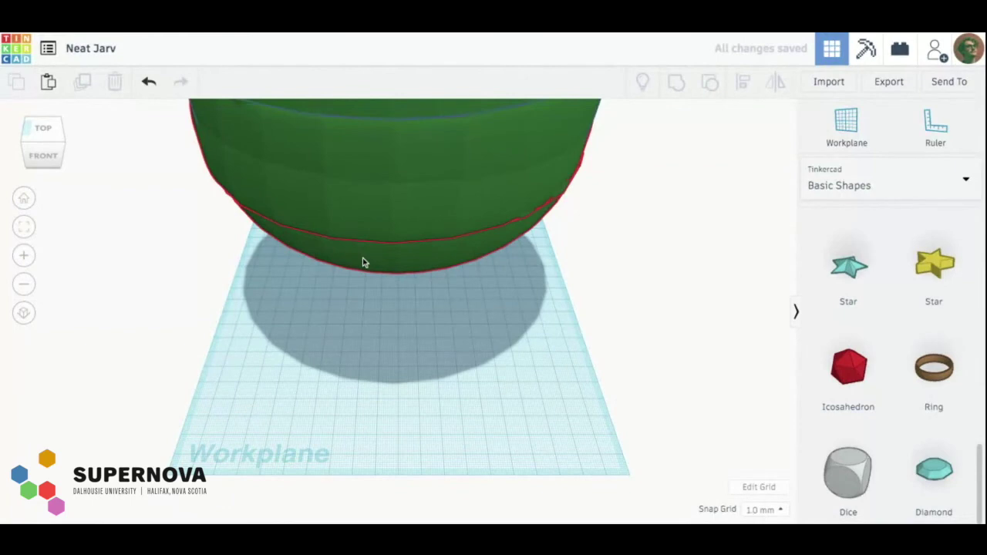
left_click(403, 236)
key("Delete")
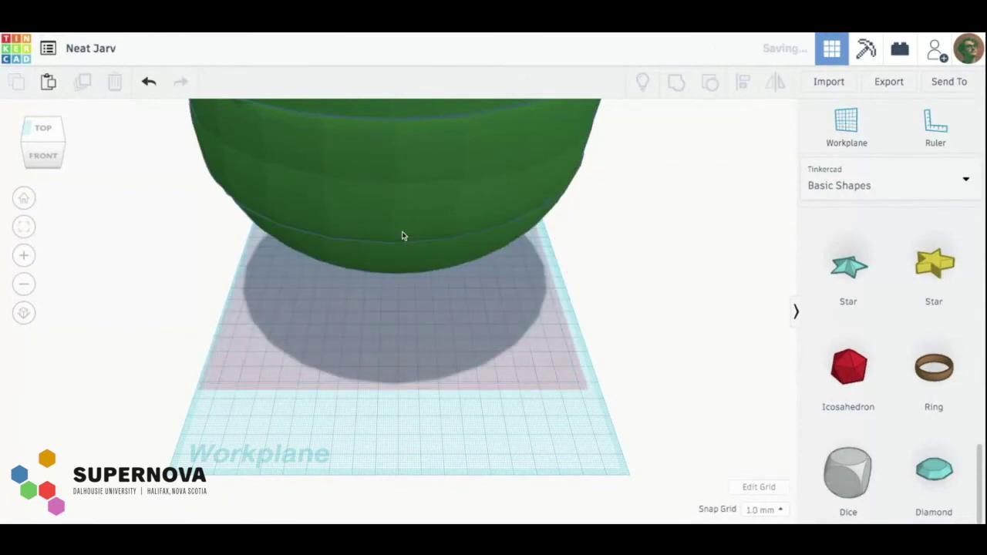
left_click(422, 249)
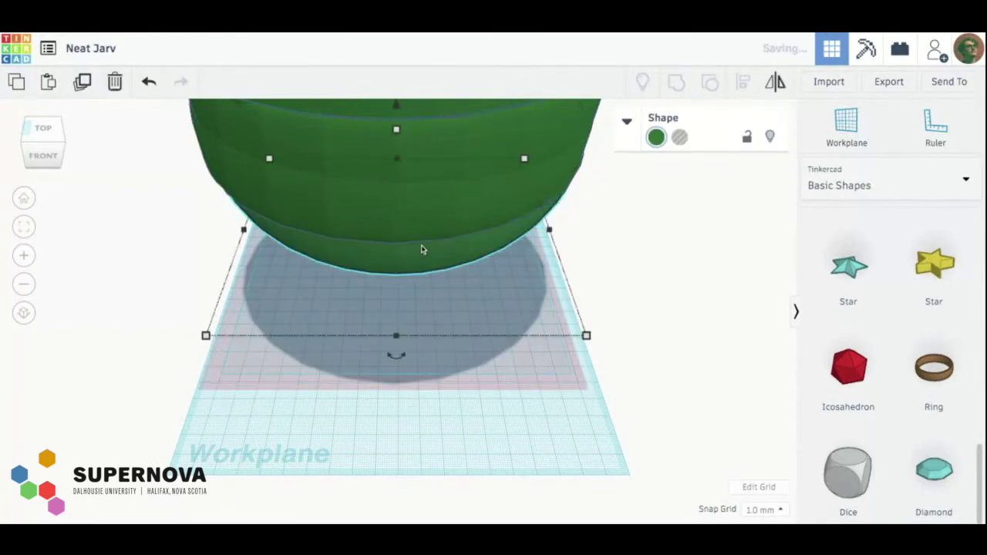
left_click(568, 179)
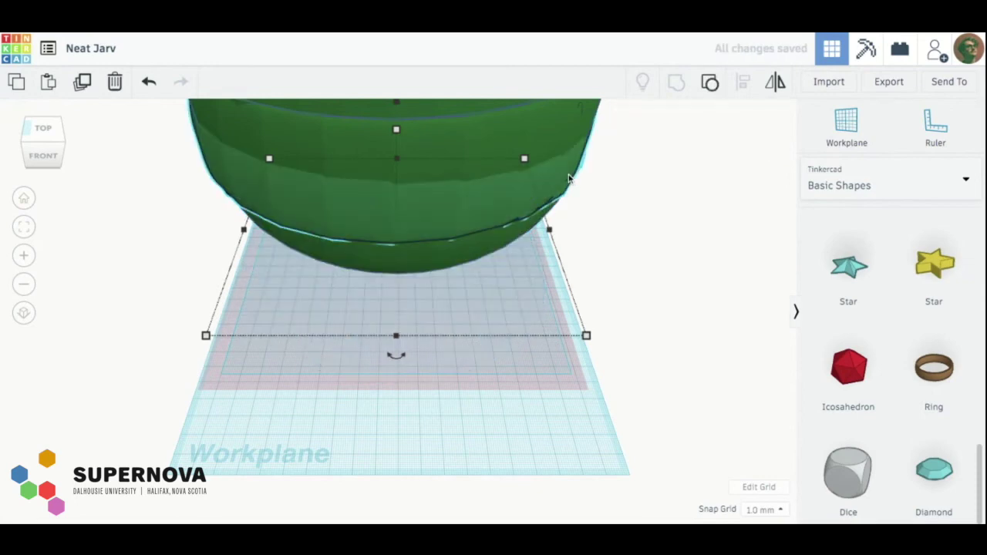
left_click(710, 81)
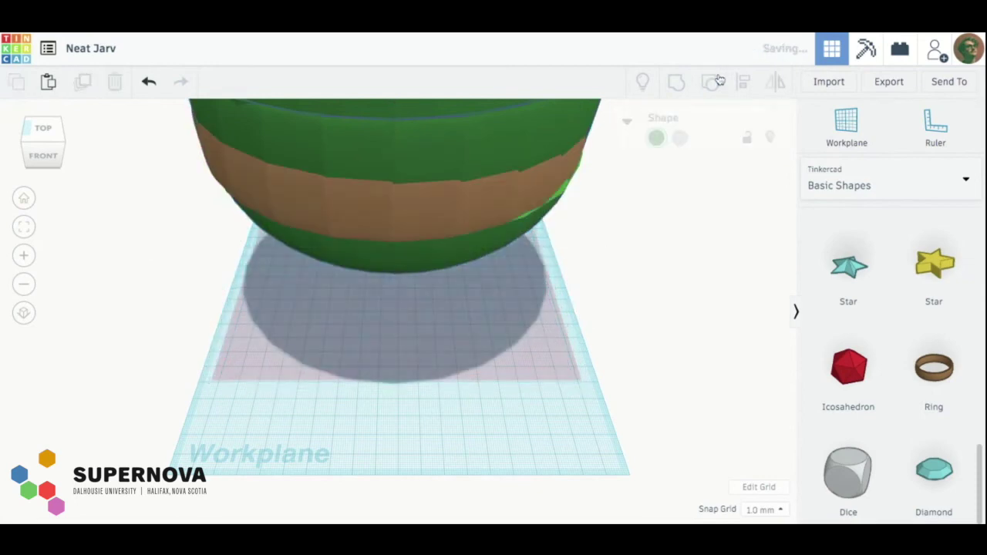
left_click(651, 295)
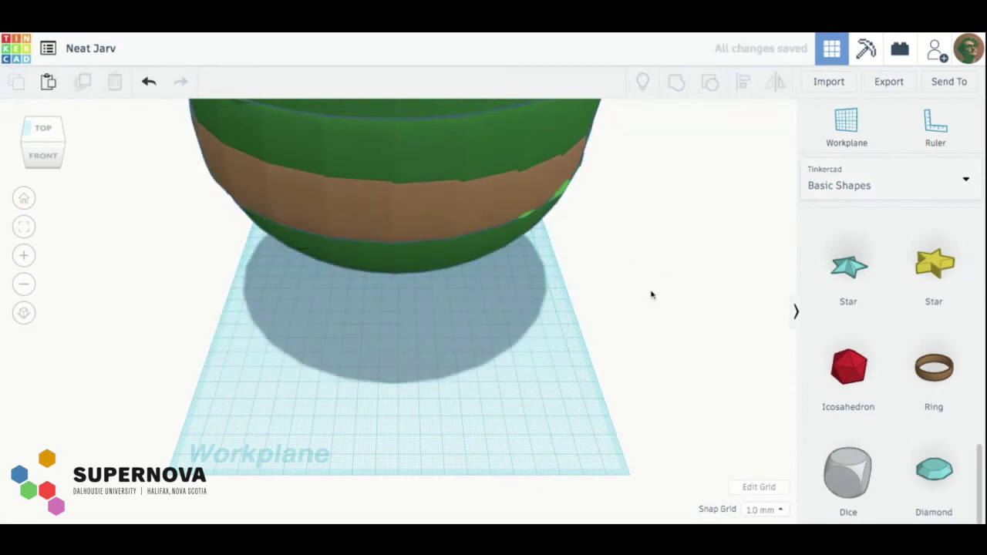
- Select all four shapes that make up the ball and group them into one shape
scroll(651, 294, "down", 5)
left_click_drag(651, 292, 187, 116)
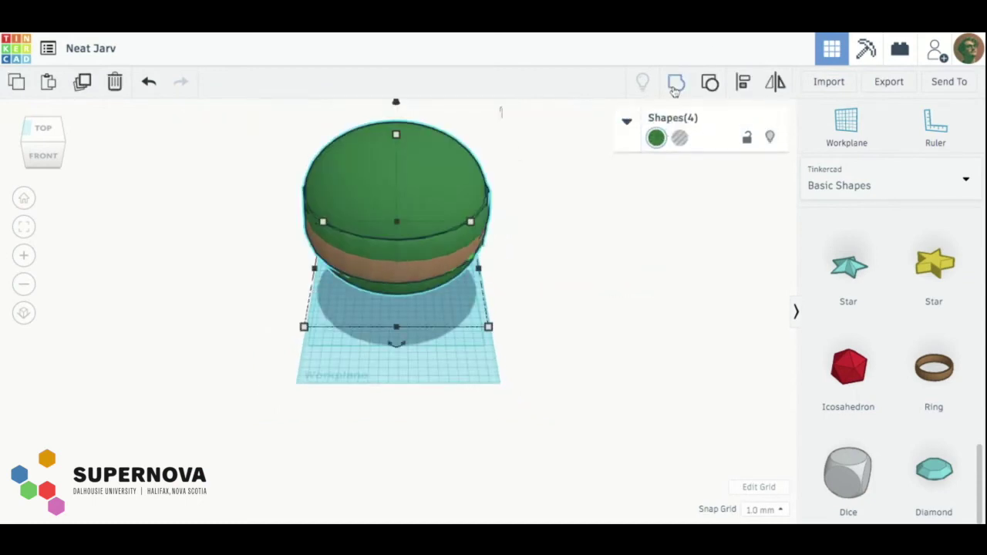
left_click(675, 88)
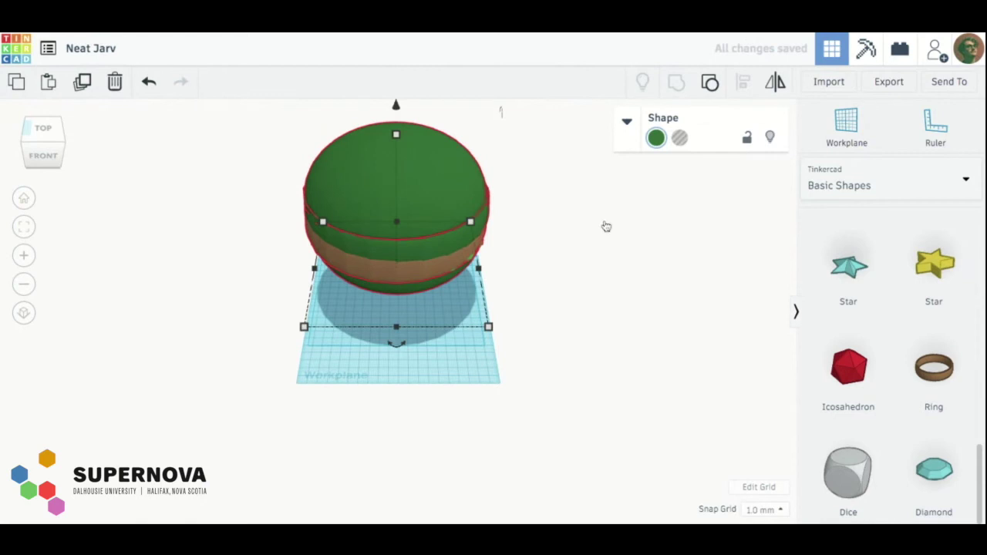
left_click(559, 264)
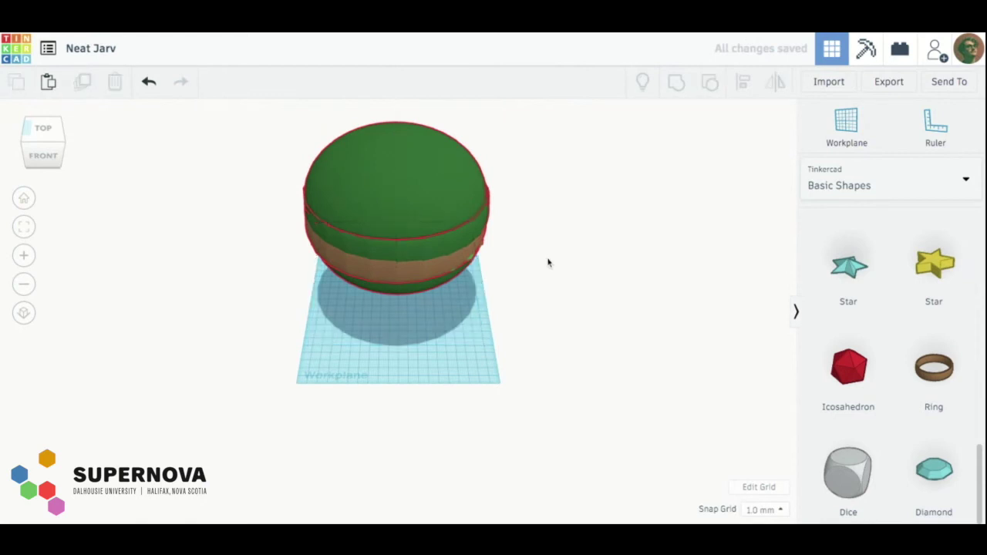
- Move the grouped green ball aside and back to about 5 mm and 4 mm from its starting spot, and check it from several sides
left_click(444, 257)
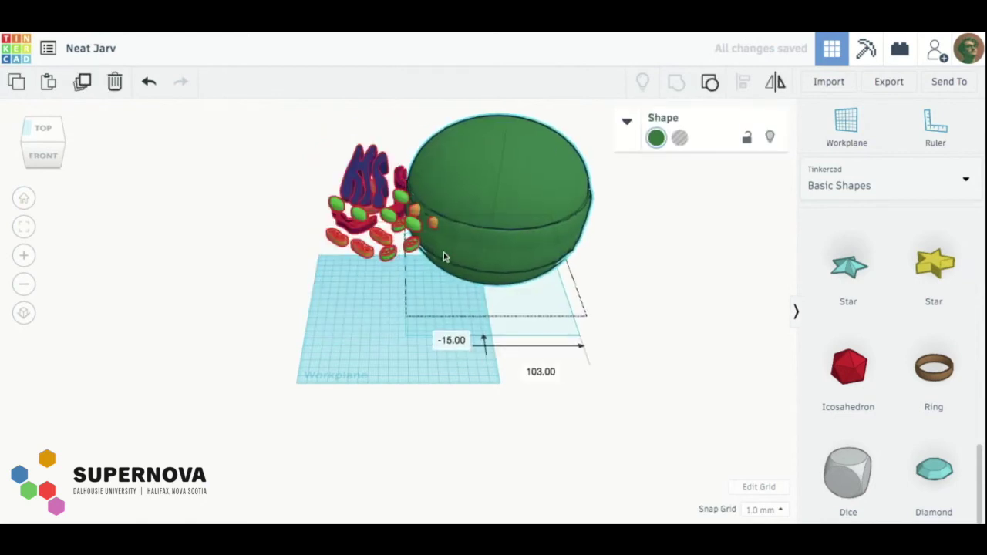
left_click_drag(443, 255, 231, 493)
left_click_drag(278, 432, 402, 220)
left_click_drag(371, 267, 370, 266)
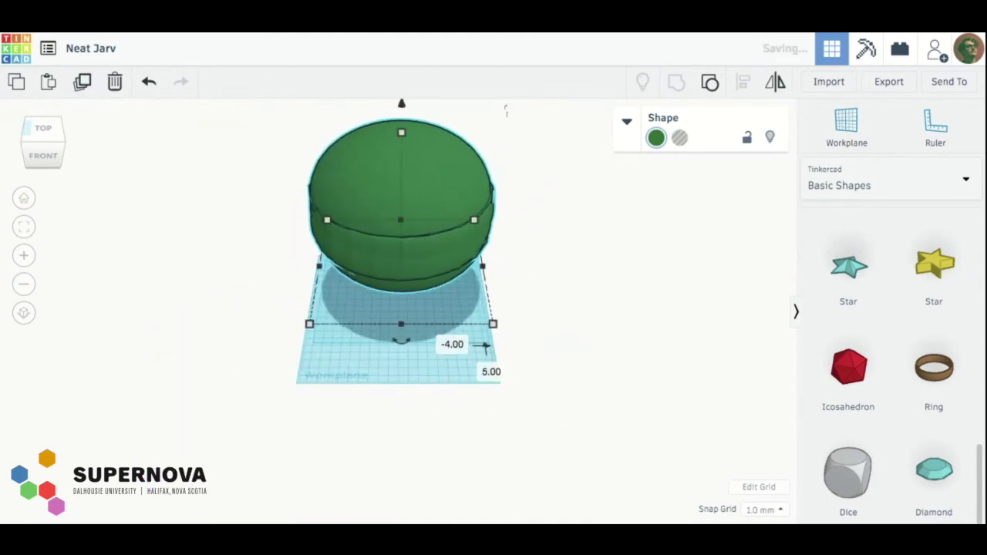
left_click(42, 137)
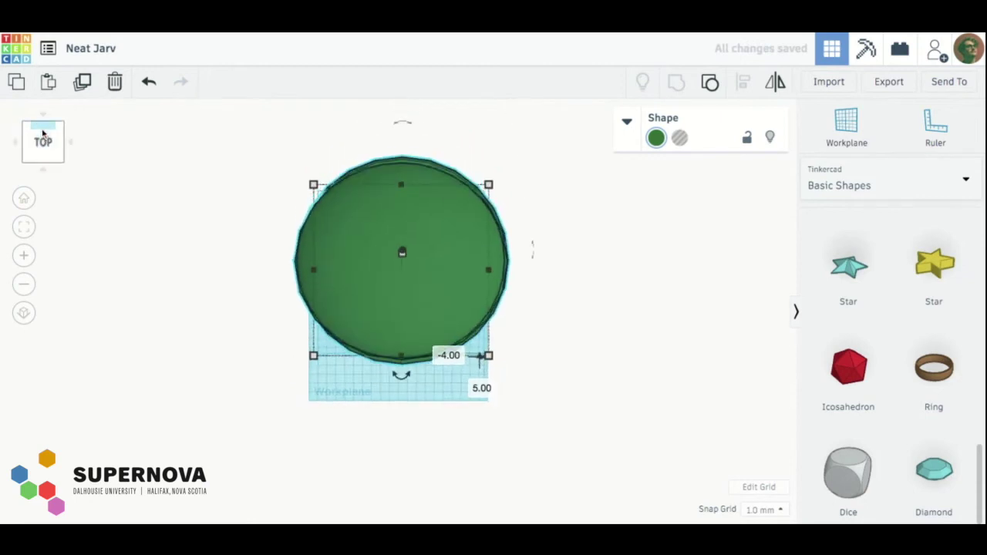
left_click(44, 130)
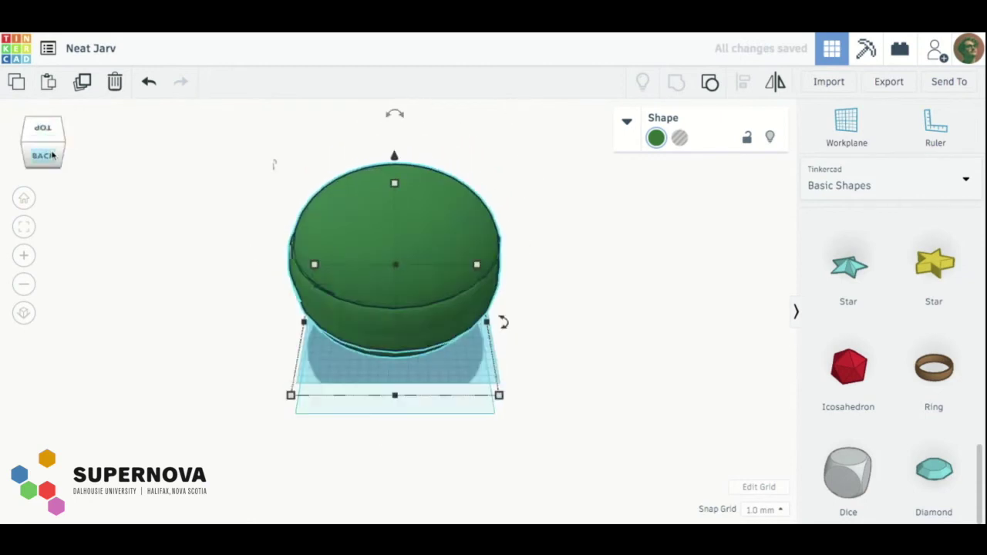
left_click(52, 155)
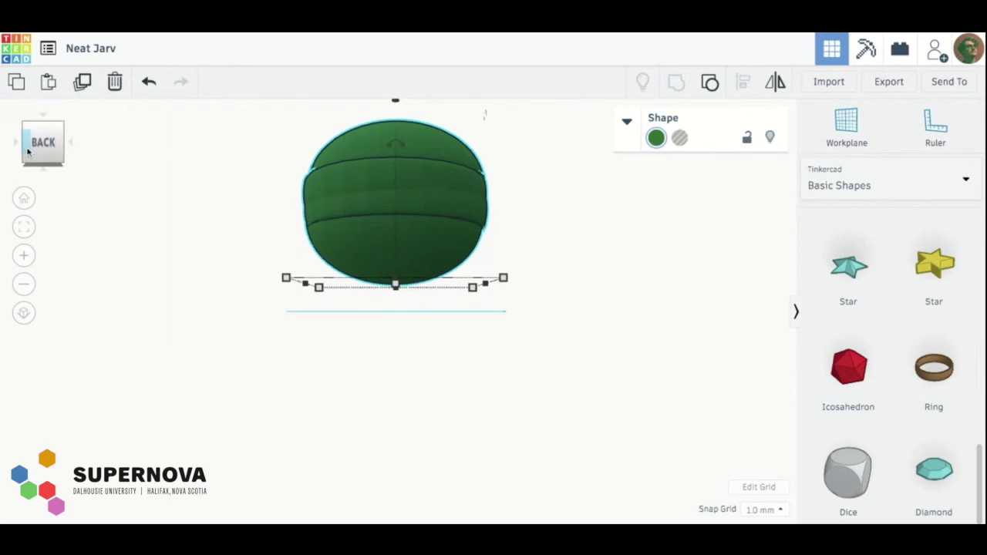
left_click(24, 125)
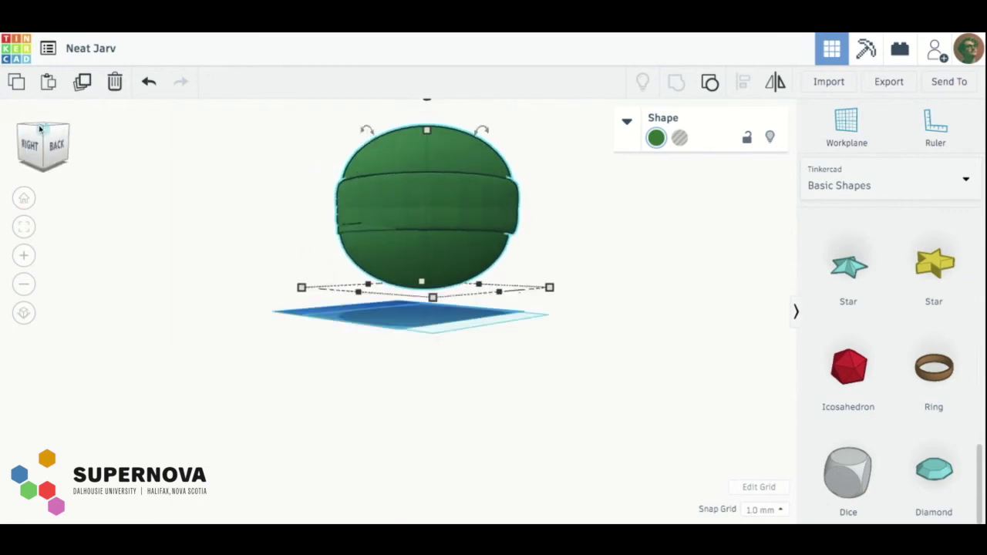
left_click(32, 123)
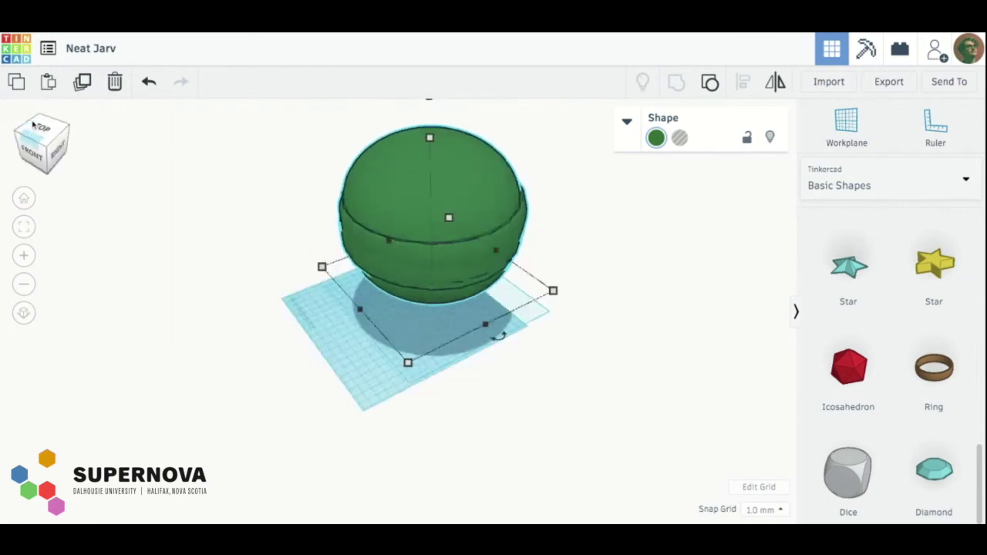
left_click(224, 311)
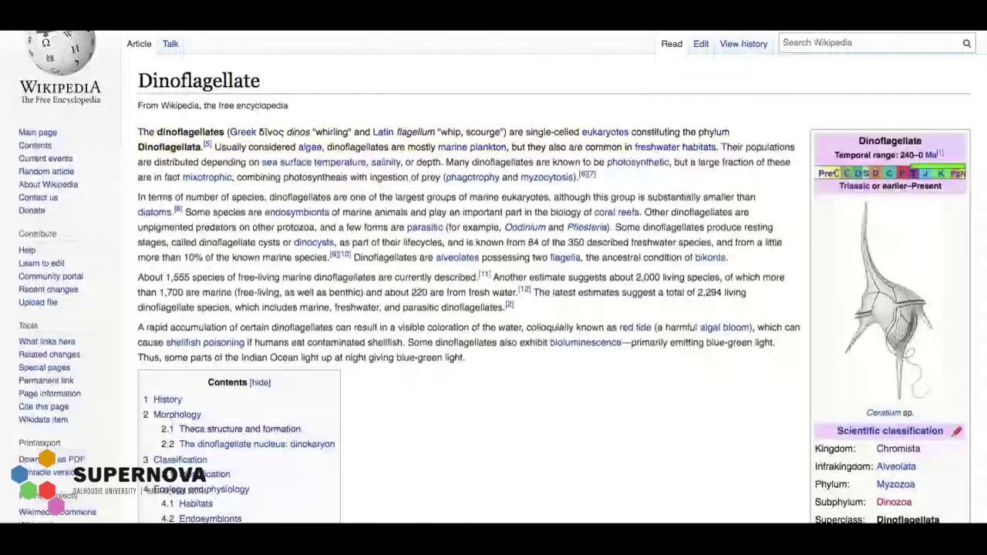
- On the Wikipedia article Dinoflagellate, examine the Ceratium illustration, the labelled flagellum diagram and the "flagellate" part of the title
left_click(891, 301)
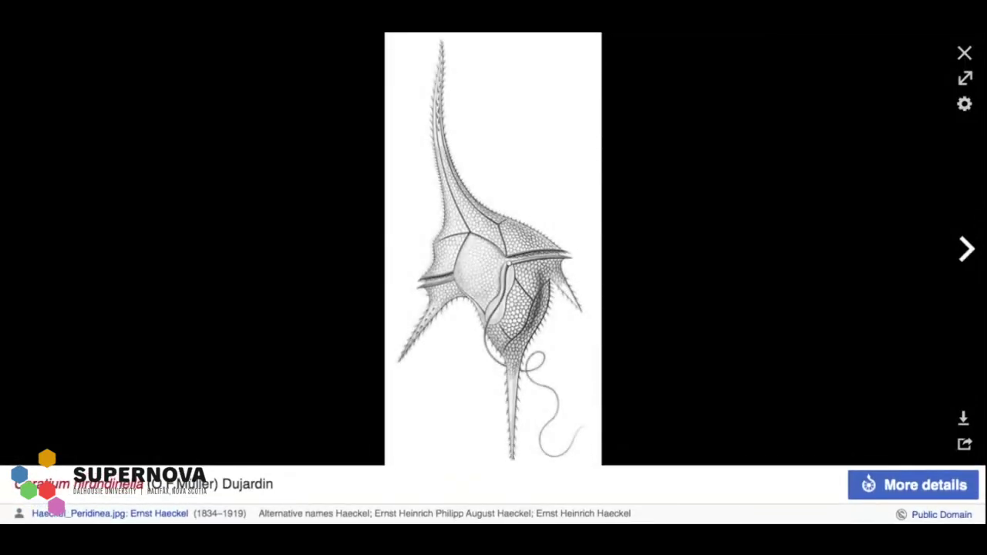
left_click(966, 249)
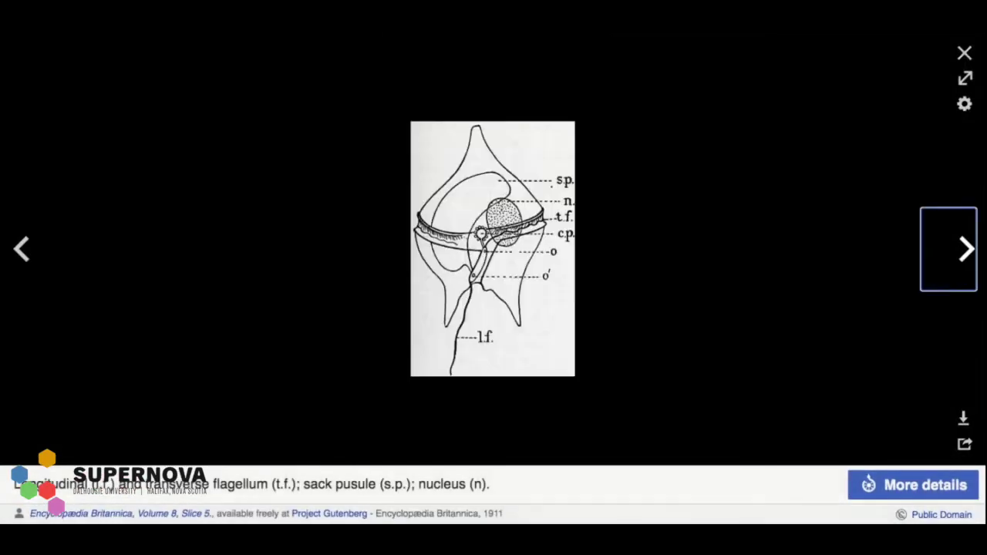
key("Left")
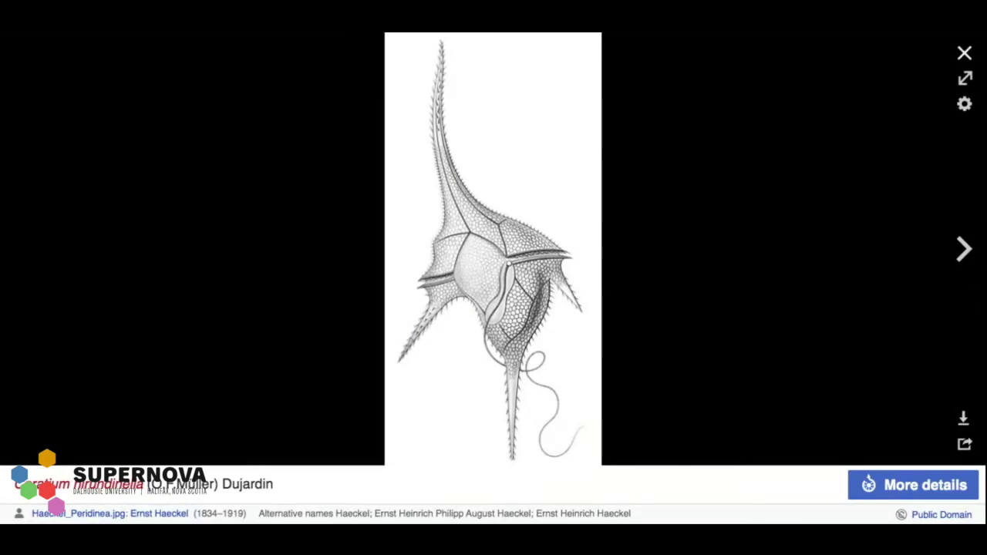
key("Tab")
key("Return")
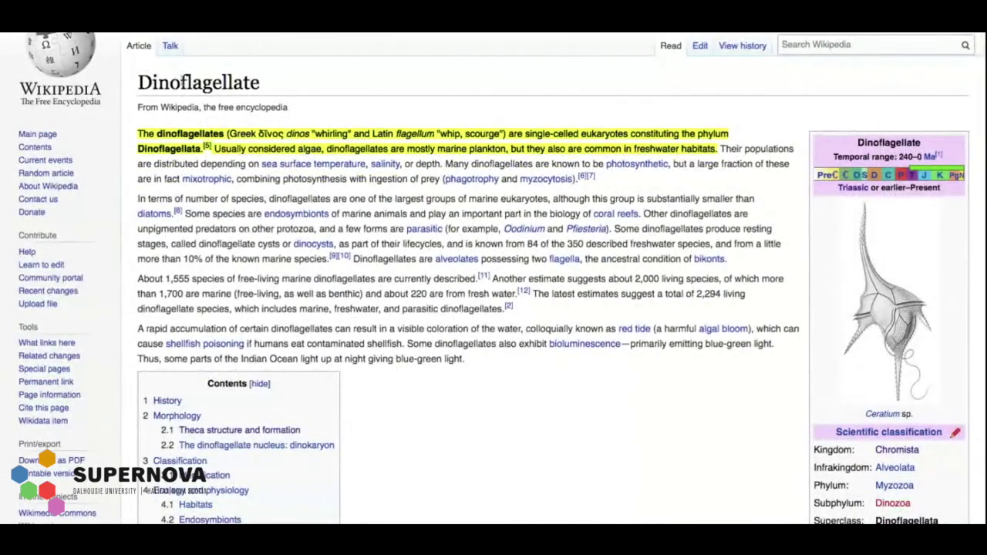
left_click_drag(181, 83, 260, 82)
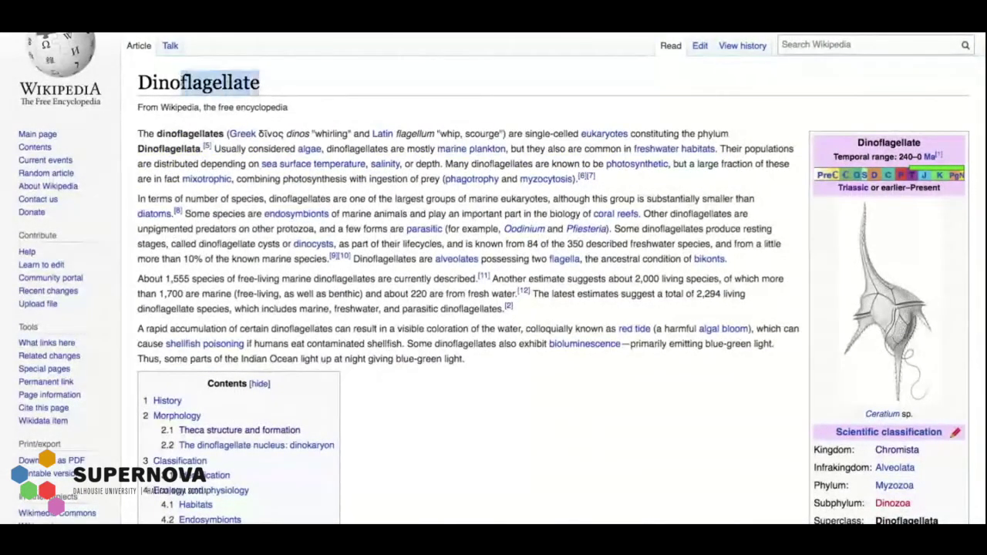
left_click(185, 83)
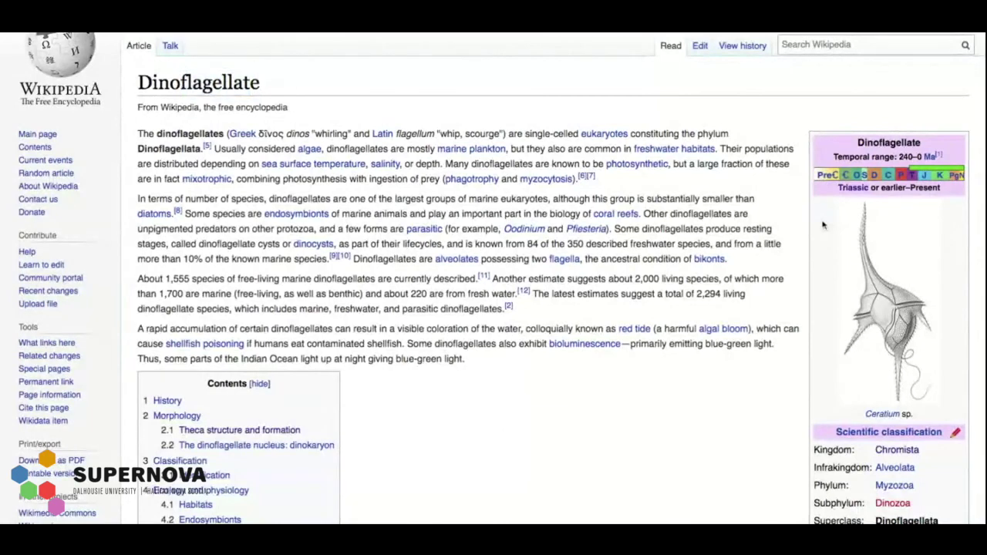
left_click(917, 327)
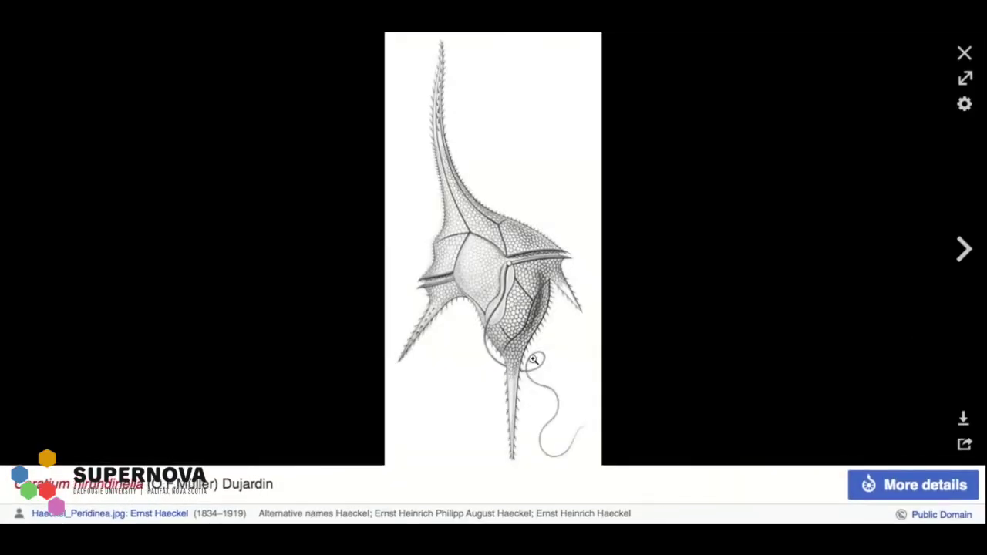
left_click(966, 55)
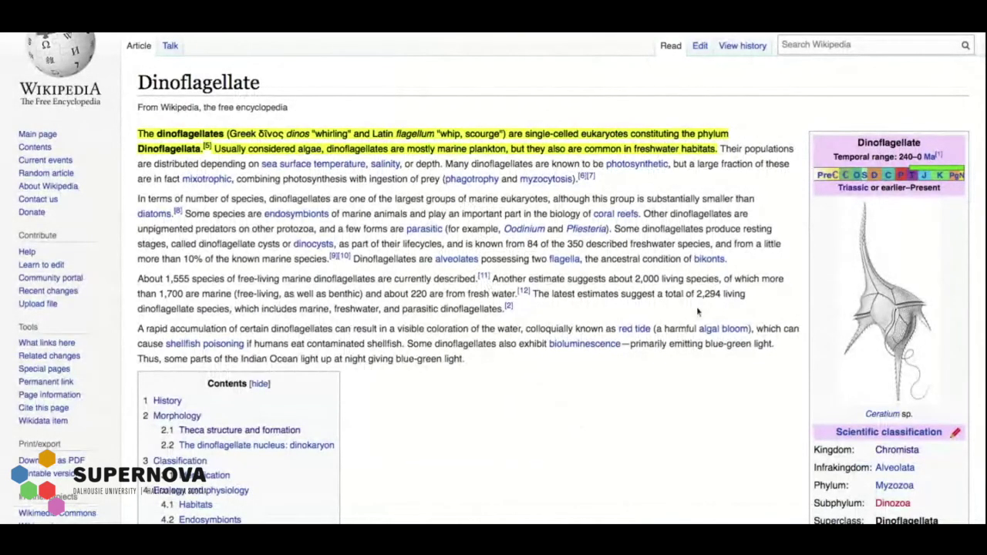
- Examine the plate of numbered dinoflagellate forms in the article's Classification section
scroll(668, 355, "down", 2)
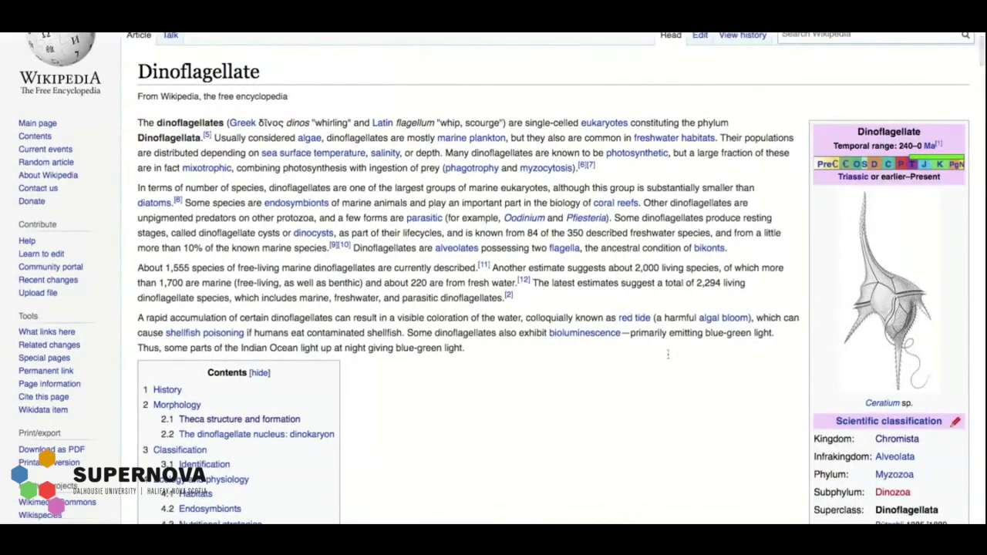
scroll(553, 278, "down", 15)
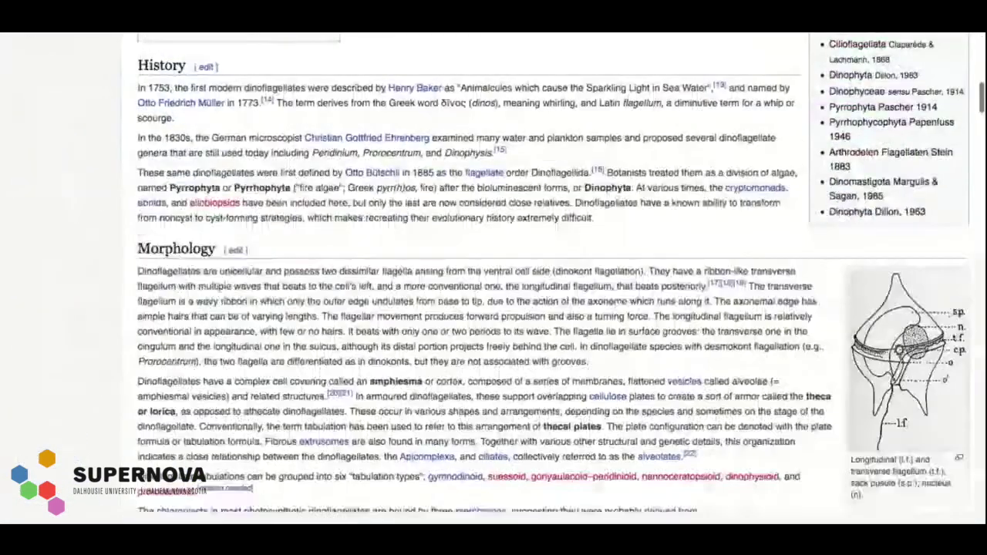
scroll(889, 301, "down", 10)
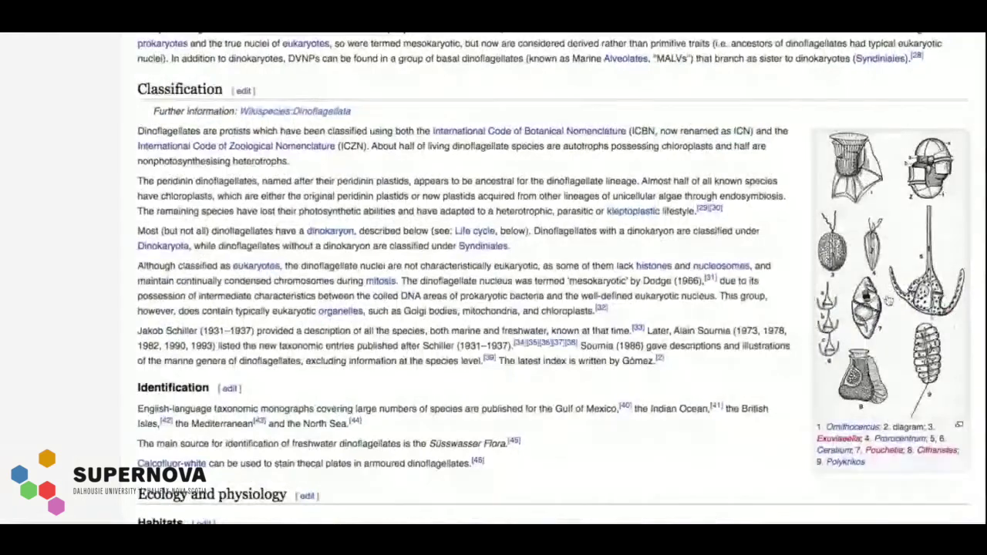
left_click(888, 301)
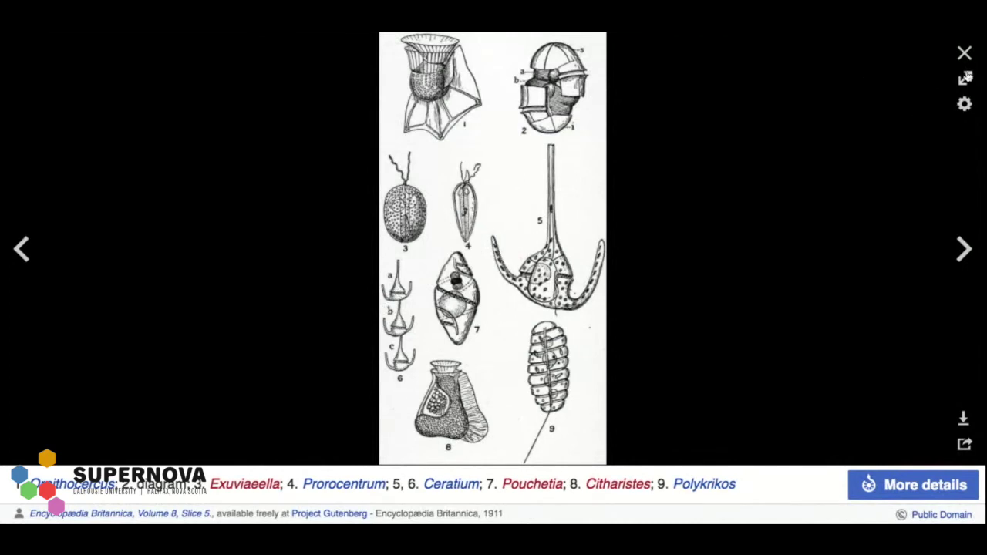
key("Escape")
- In Tinkercad, add a Paraboloid from the basic shapes beside the green ball, just off the workplane
scroll(855, 316, "up", 15)
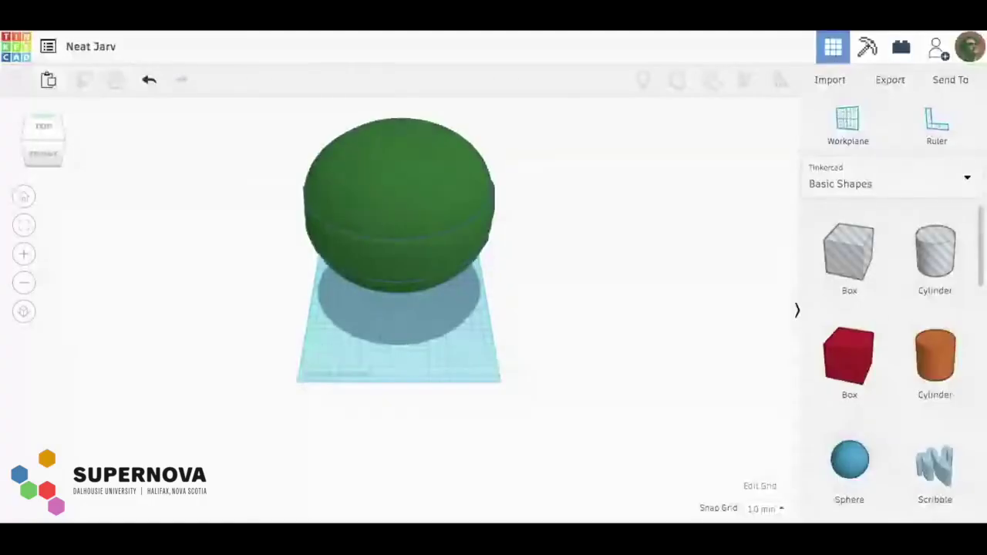
scroll(891, 347, "down", 2)
scroll(891, 347, "down", 4)
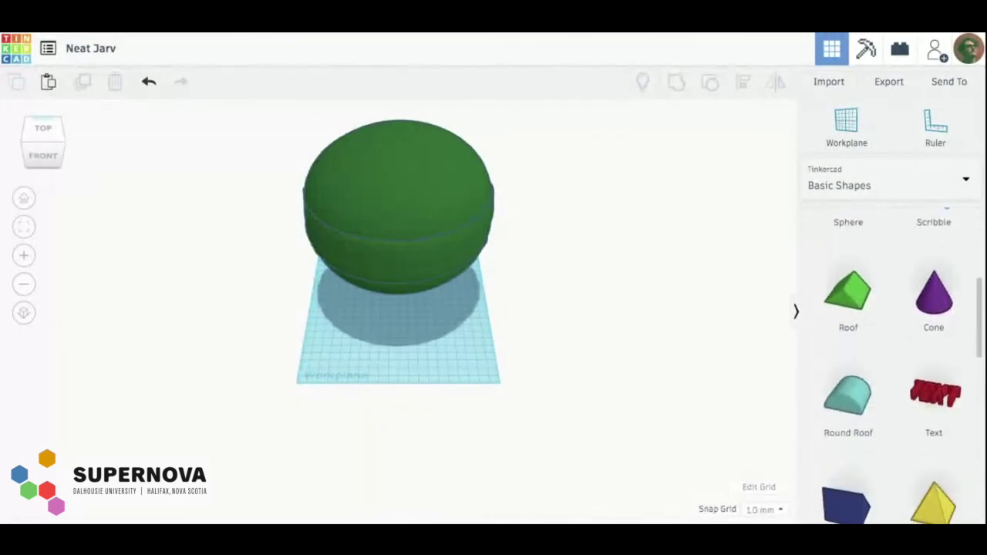
scroll(891, 347, "down", 3)
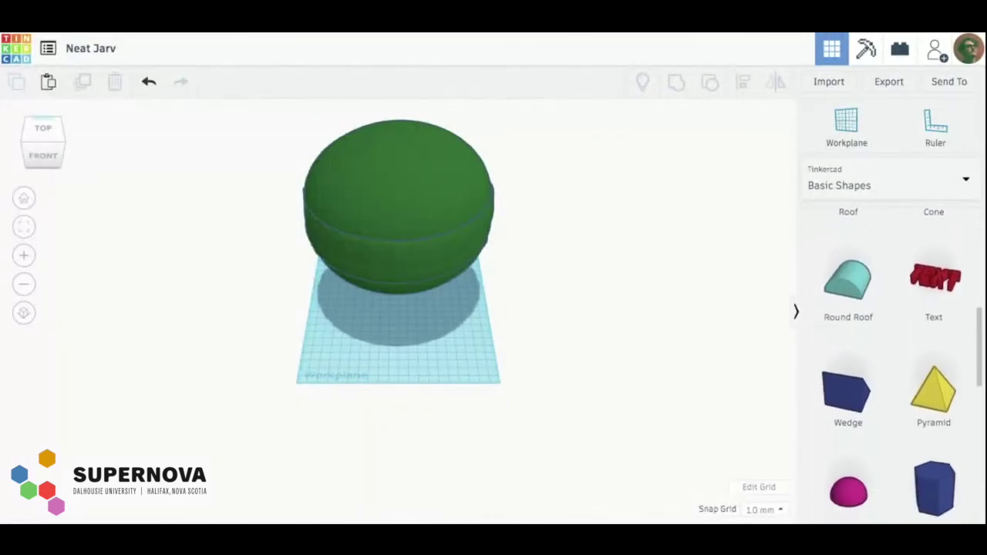
scroll(849, 398, "down", 3)
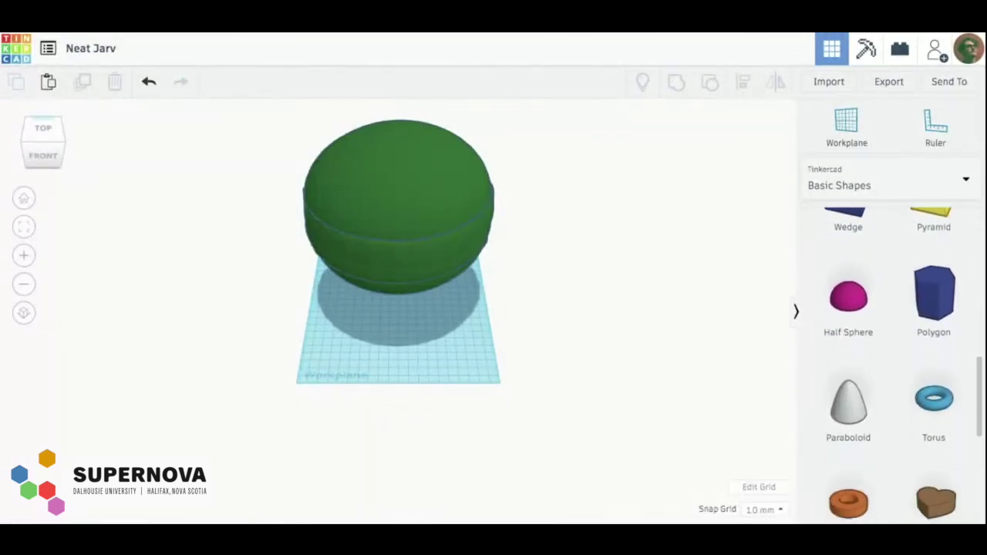
left_click_drag(848, 397, 699, 344)
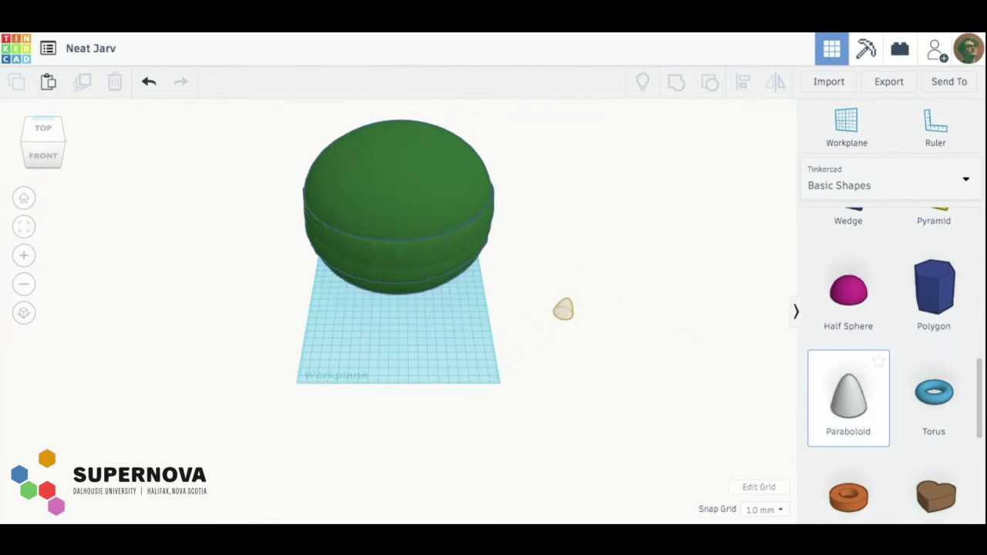
left_click_drag(562, 310, 563, 312)
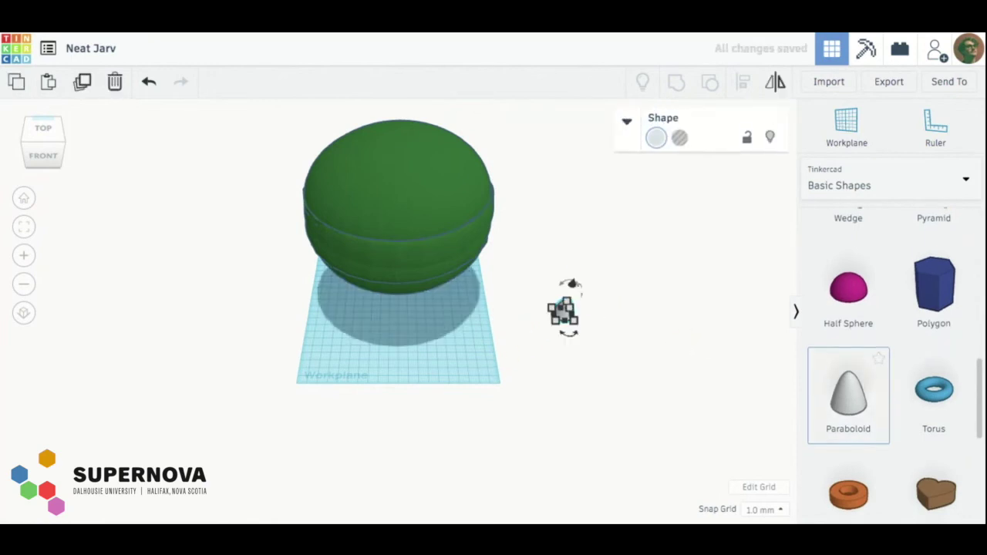
scroll(887, 347, "down", 2)
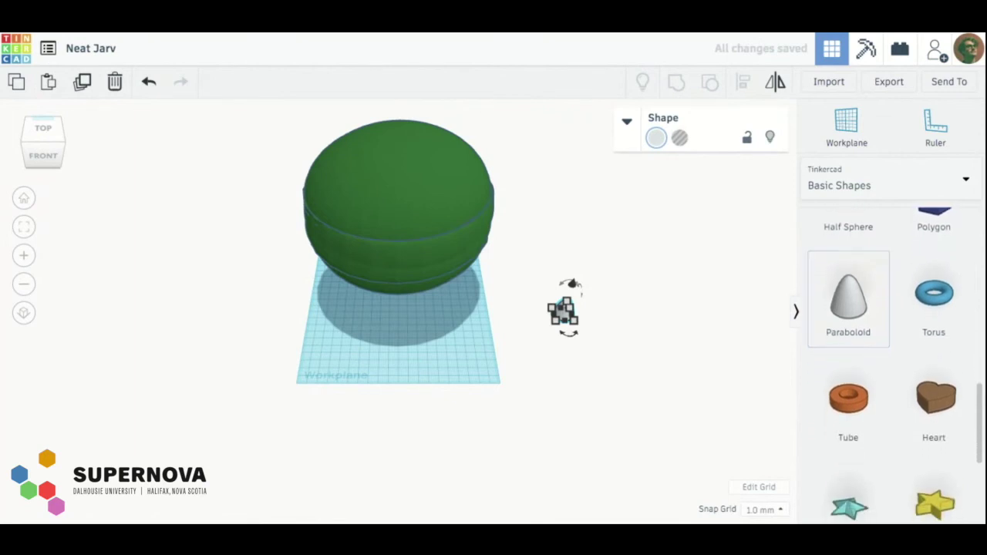
- Enlarge the paraboloid to a base of about 120 by 83 mm and a height of about 75 mm
left_click_drag(555, 319, 460, 342)
left_click_drag(520, 311, 528, 273)
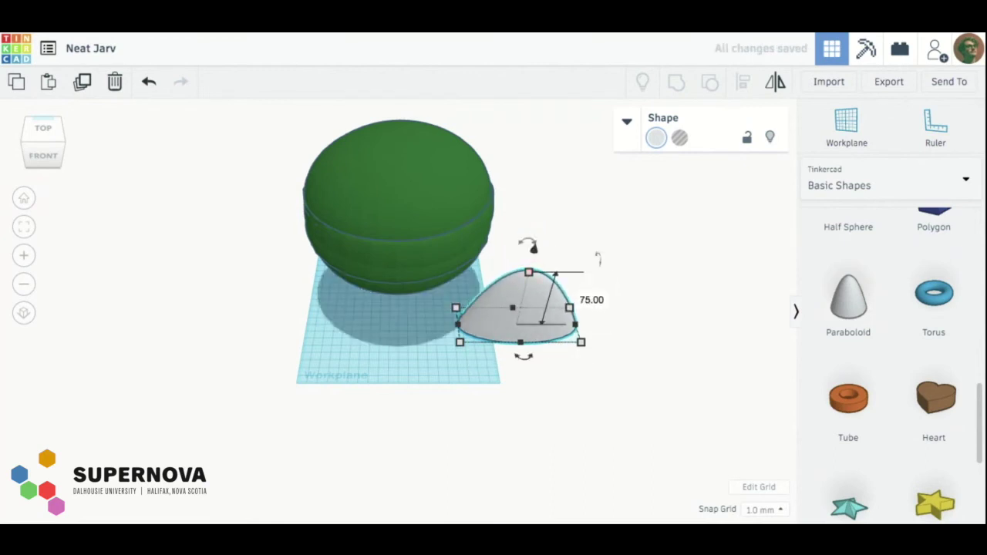
left_click_drag(581, 342, 581, 365)
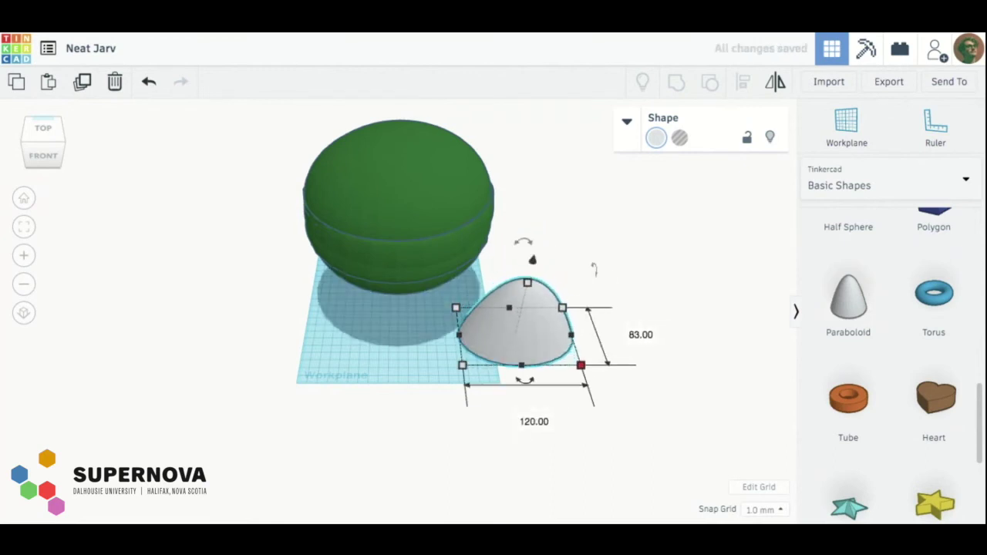
- Raise the paraboloid 162 mm and shift it -129 mm and -72 mm along the workplane so it sits on top of the ball
left_click_drag(533, 260, 561, 100)
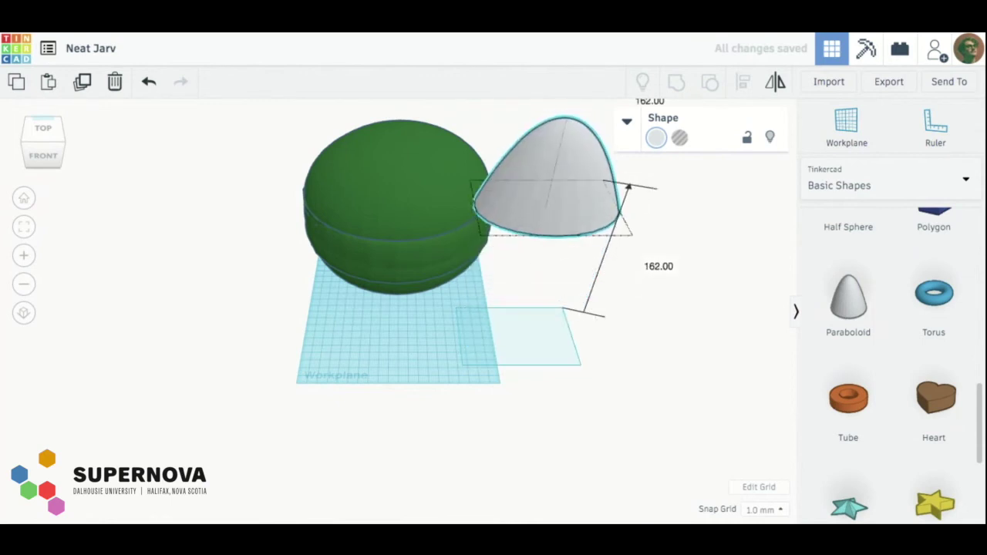
left_click_drag(552, 185, 400, 142)
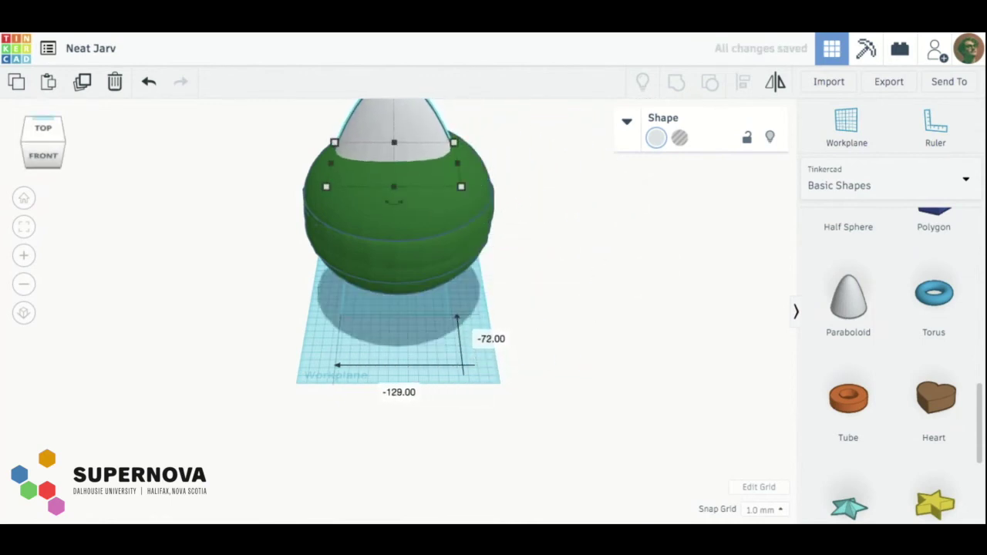
left_click(25, 119)
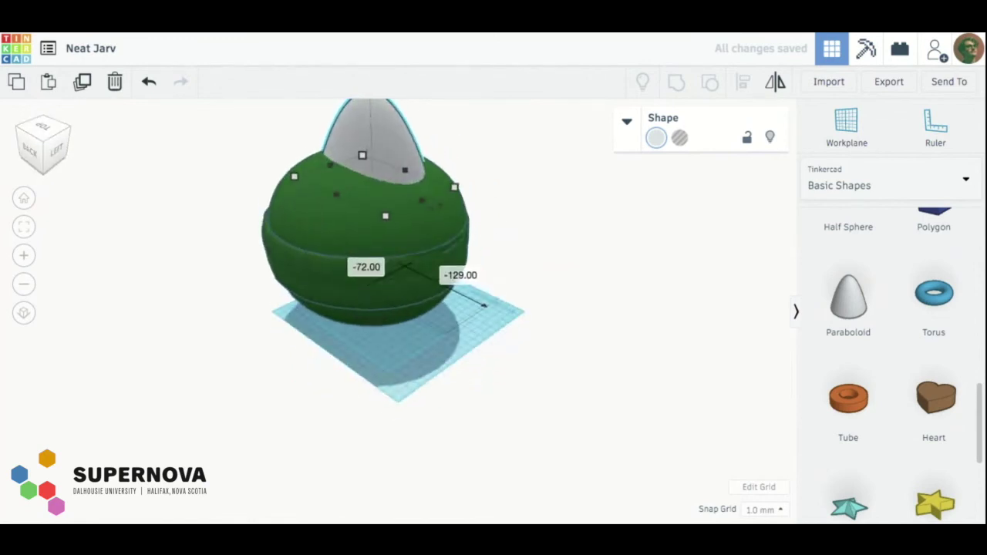
- Resize the base of the paraboloid atop the ball to 94 by 114 mm and tilt the shape slightly
left_click_drag(294, 176, 289, 181)
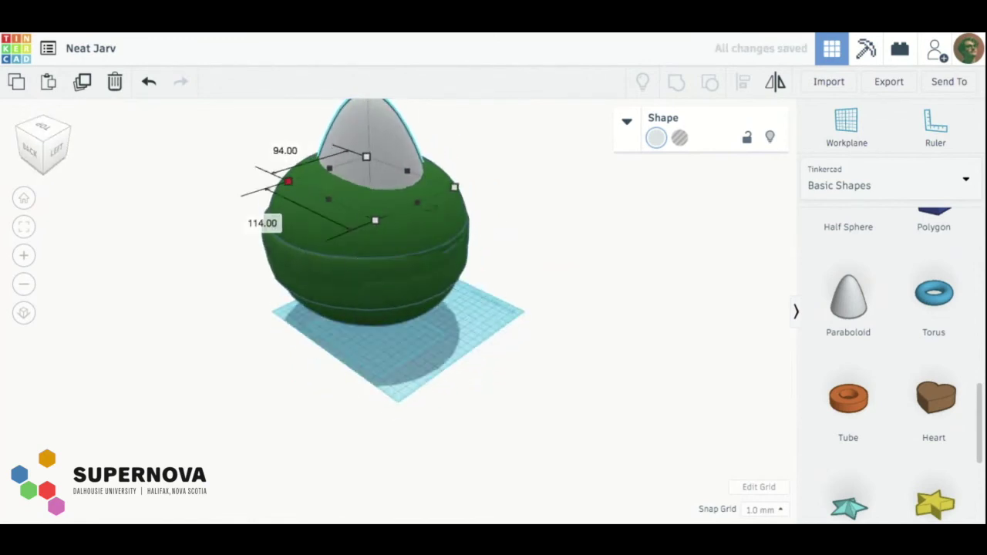
scroll(398, 312, "down", 5)
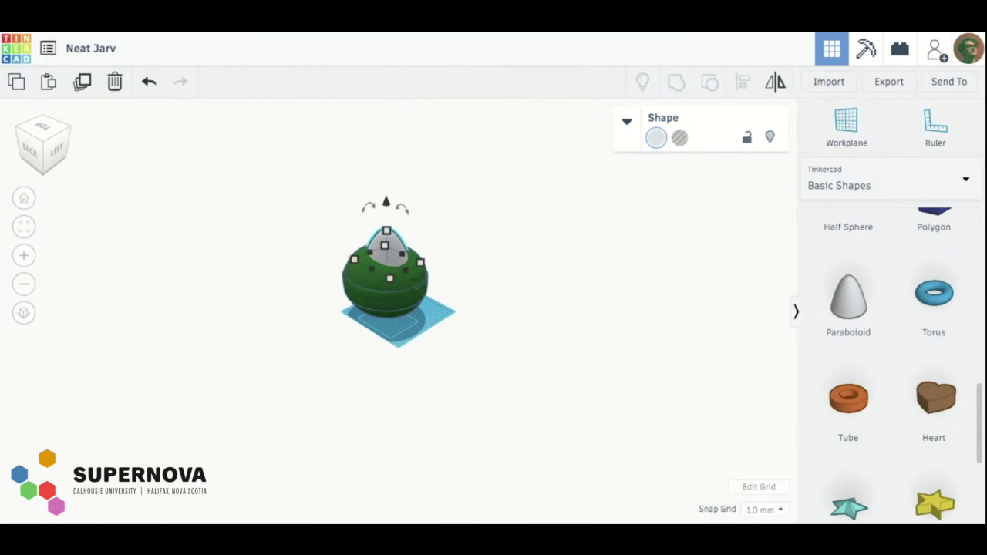
left_click_drag(373, 207, 369, 207)
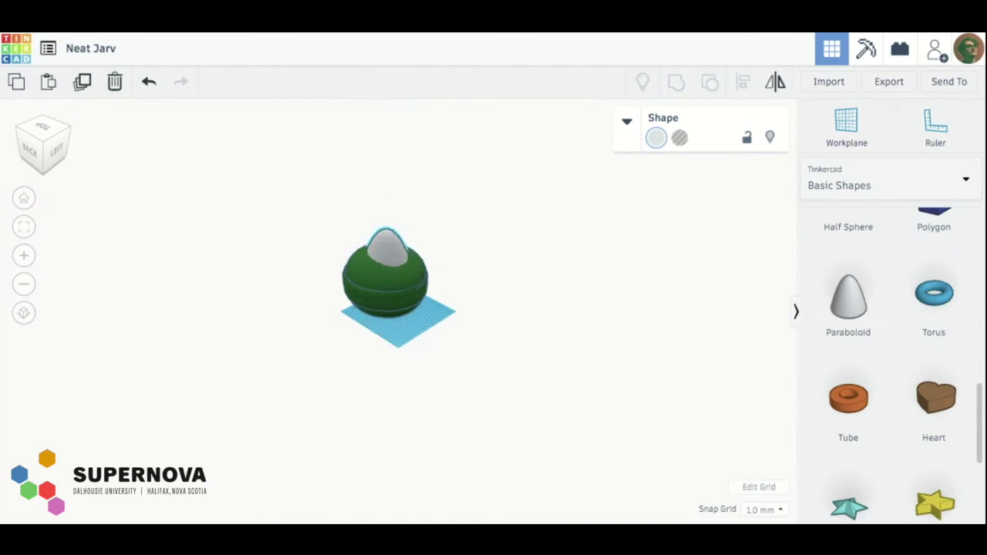
left_click(392, 251)
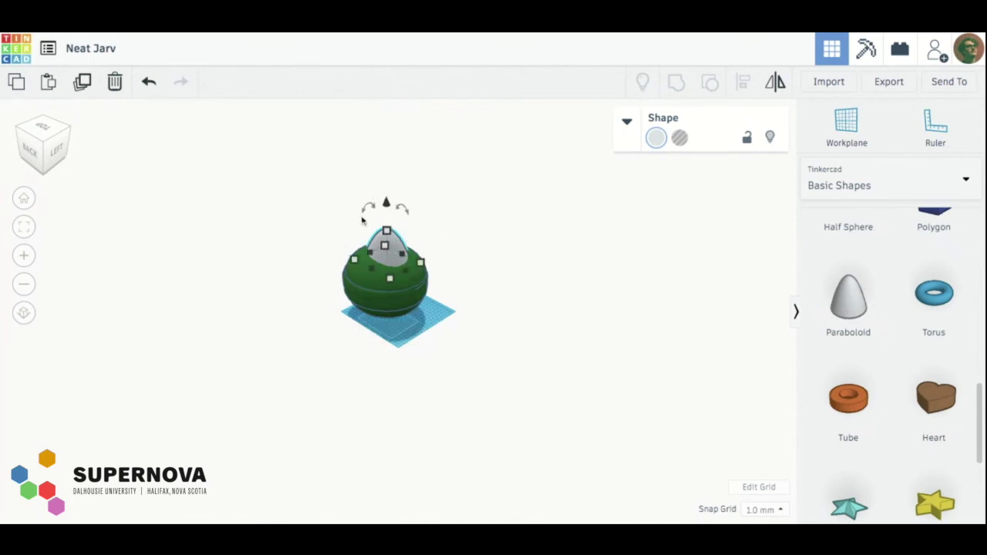
left_click(367, 199)
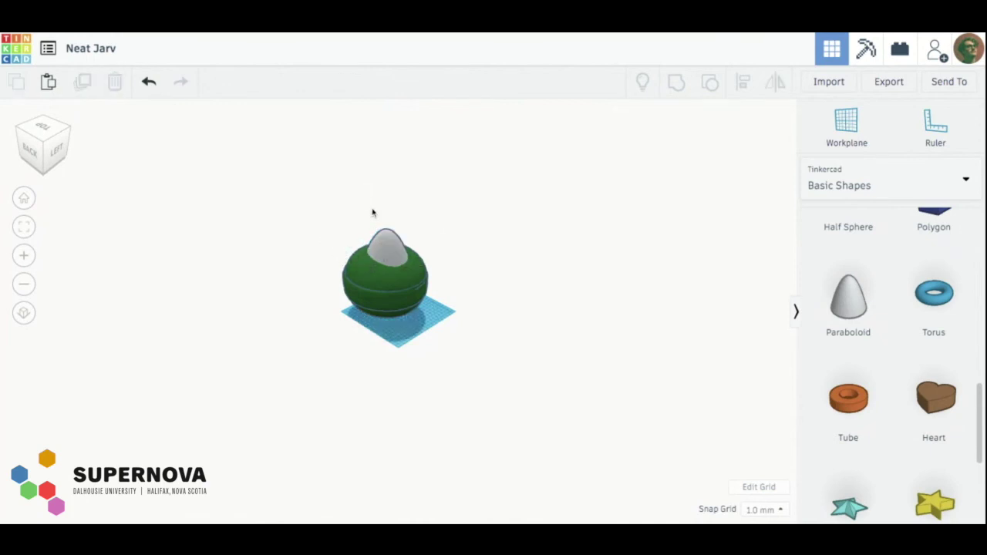
left_click(379, 236)
mouse_move(368, 202)
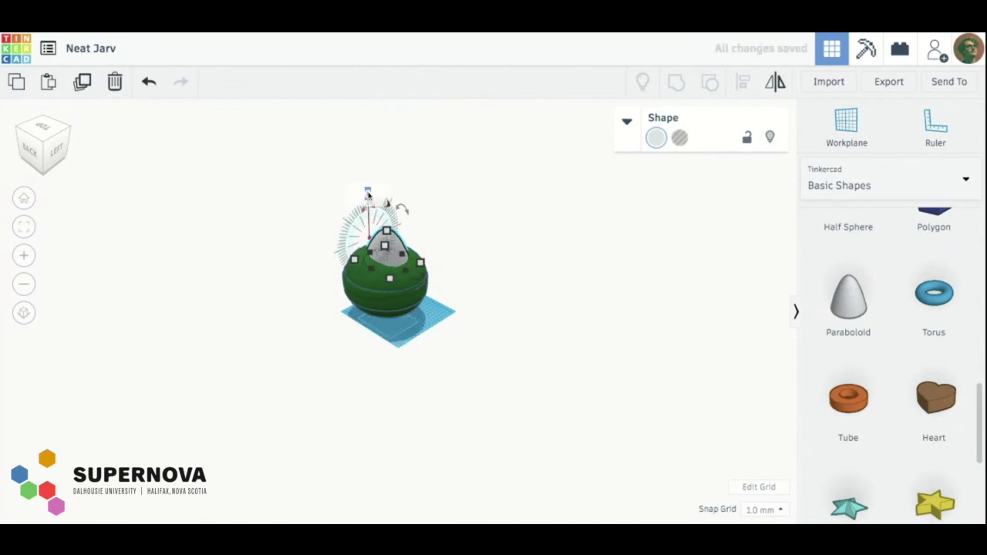
left_click_drag(387, 204, 388, 205)
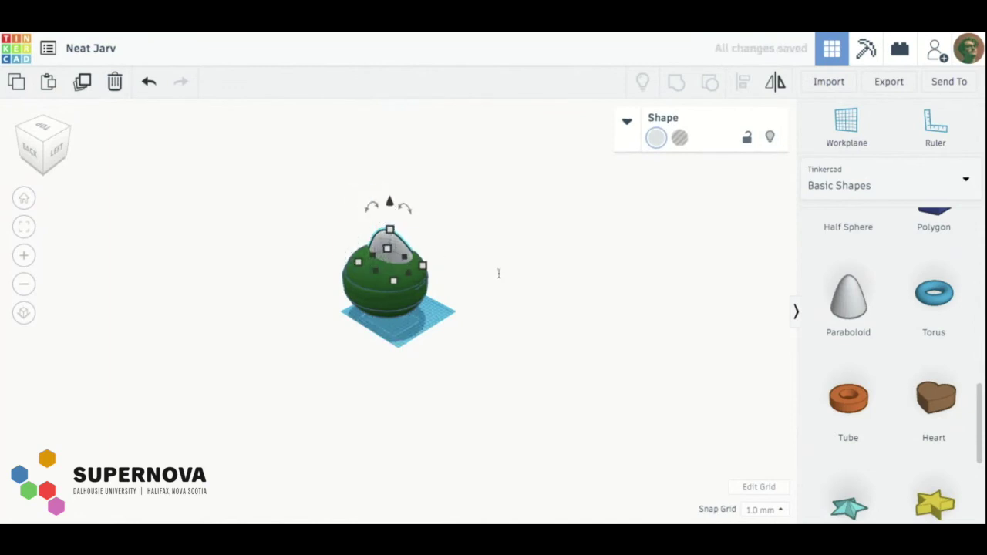
left_click(444, 258)
- Shift the tilted paraboloid -24.31 mm and 16 mm along the workplane and raise it 5.89 mm
mouse_move(390, 255)
left_mouse_down()
mouse_move(366, 261)
mouse_move(376, 251)
left_mouse_up()
left_click(56, 136)
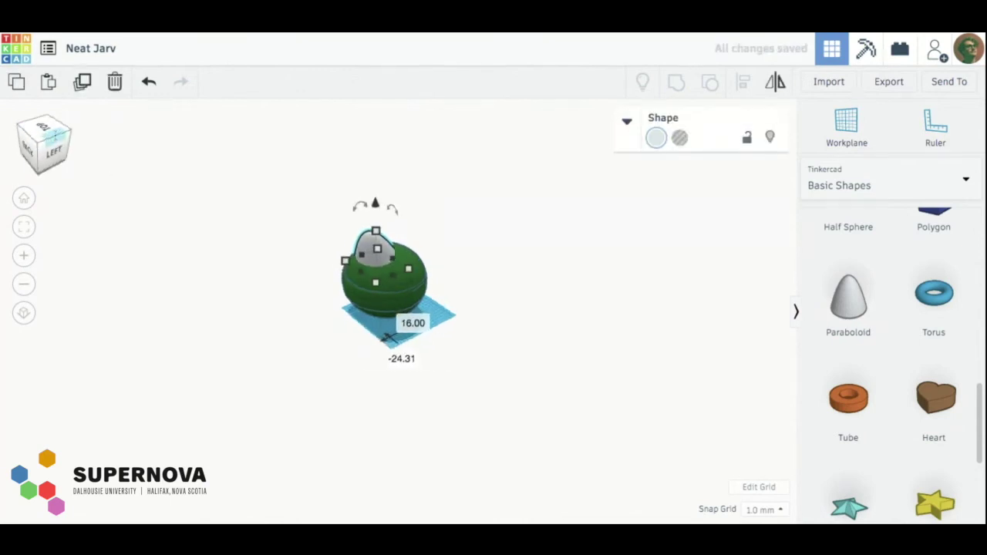
left_click(27, 143)
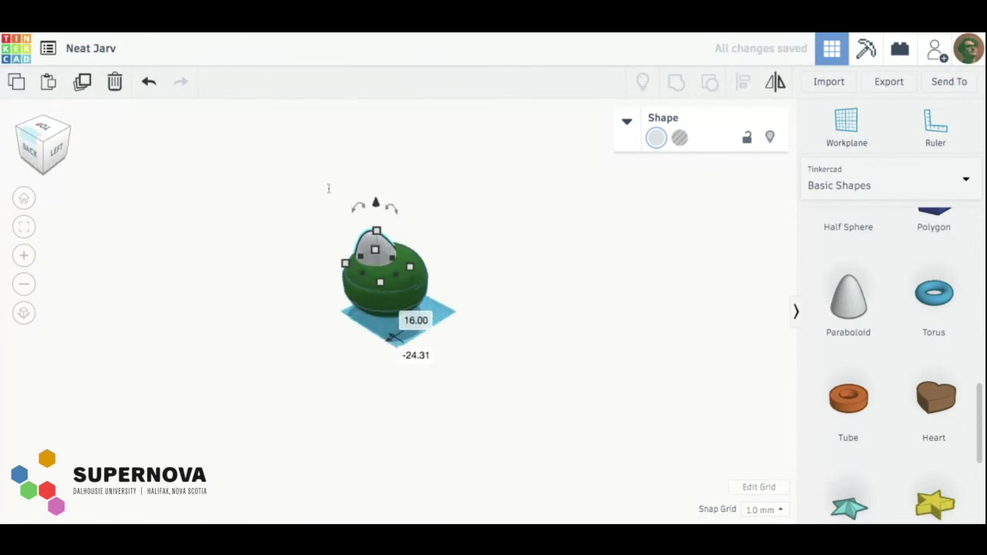
mouse_move(375, 230)
left_click_drag(376, 203, 376, 200)
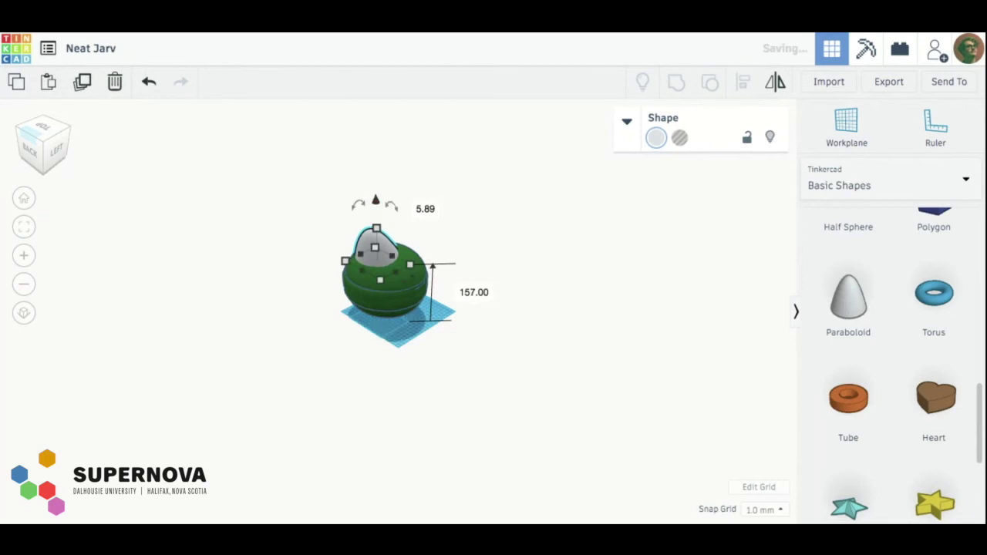
left_click(153, 288)
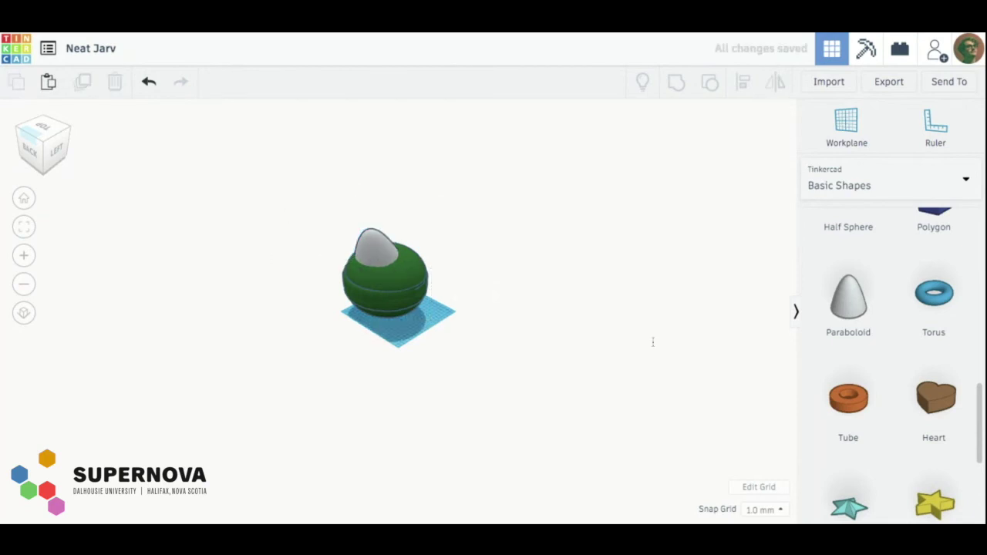
- Widen the tilted paraboloid's base and reposition it by -13 mm and 1 mm along the workplane and 8 mm lower into the ball
left_click(367, 250)
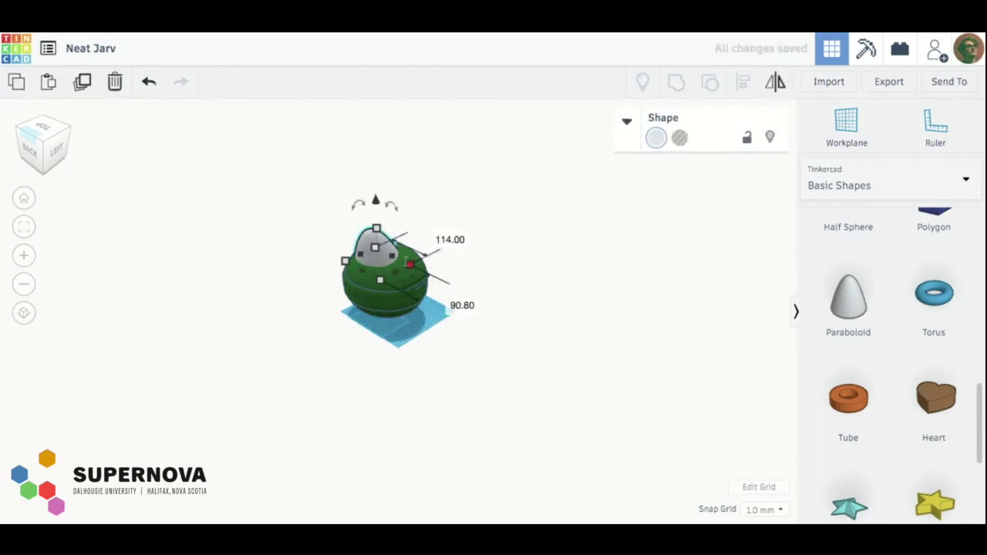
left_click_drag(409, 264, 391, 273)
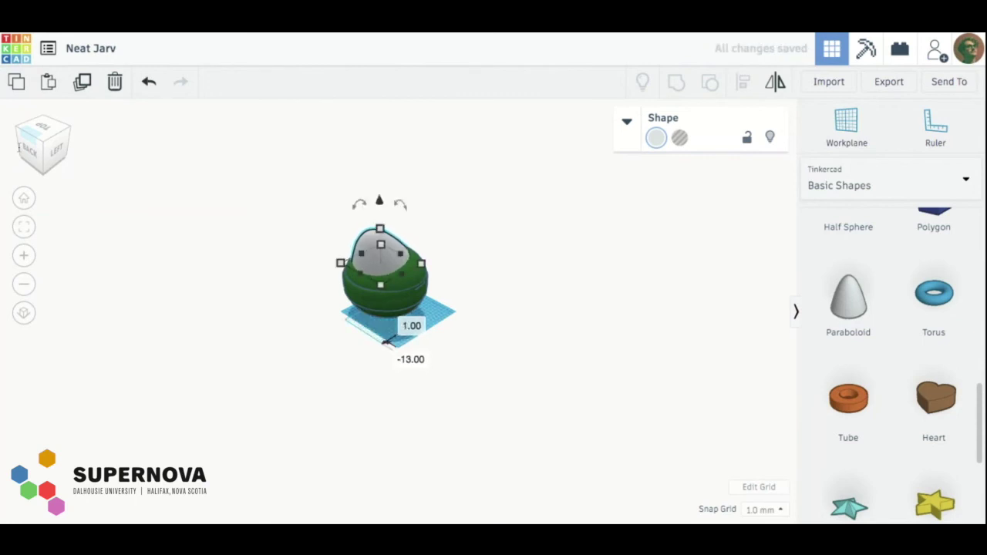
right_click_drag(389, 342, 455, 263)
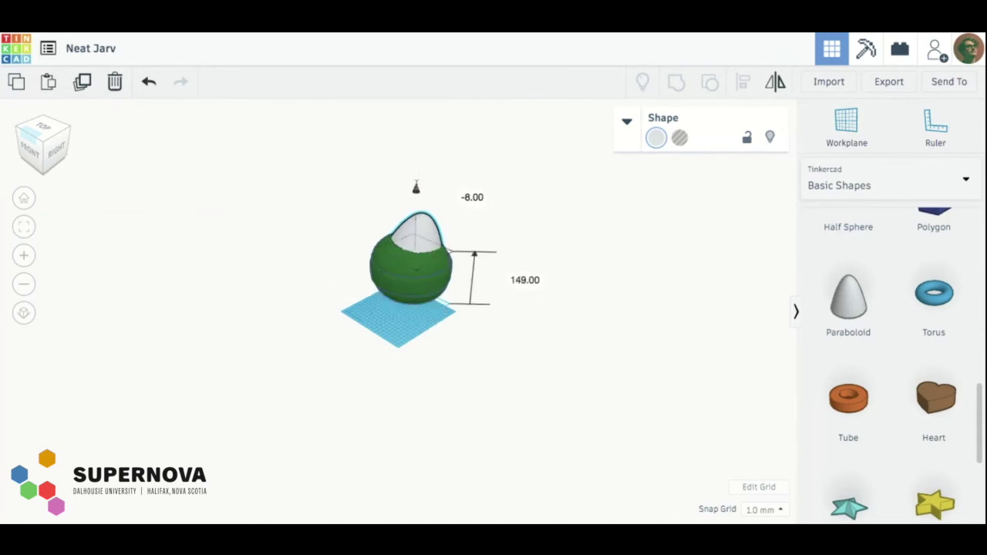
left_click_drag(416, 187, 416, 191)
left_click(562, 344)
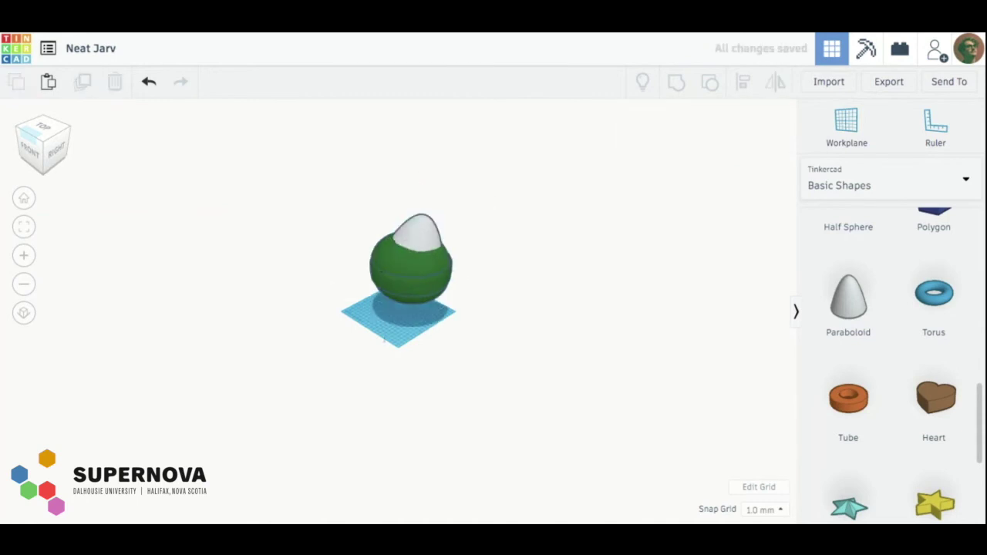
- Add two more Paraboloid shapes beside the ball, off the workplane
scroll(369, 335, "up", 3)
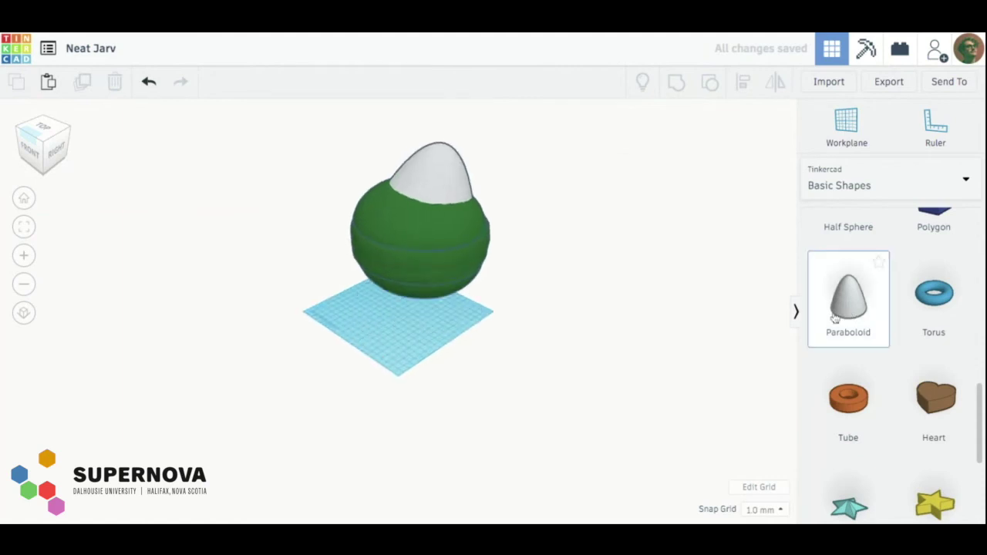
left_click_drag(827, 323, 621, 319)
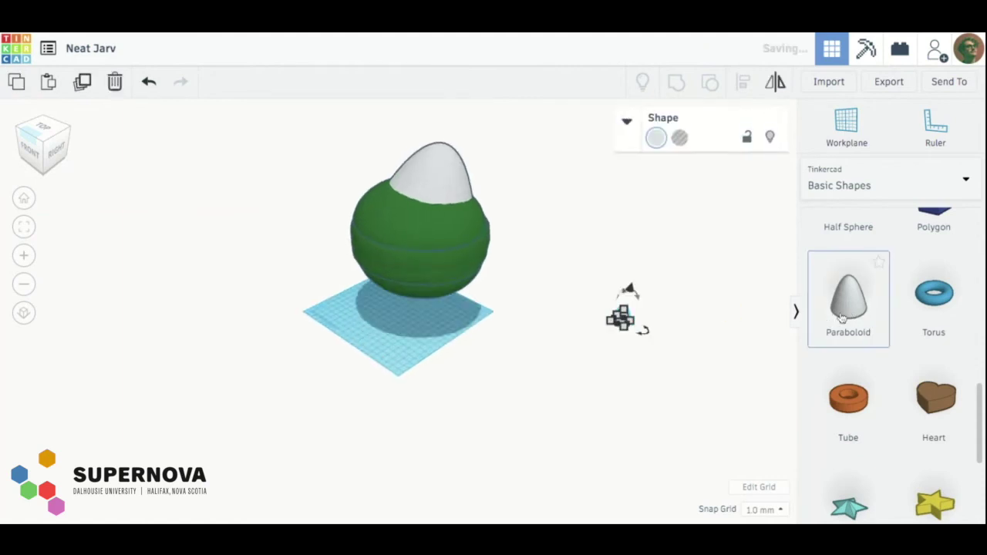
left_click_drag(844, 319, 542, 374)
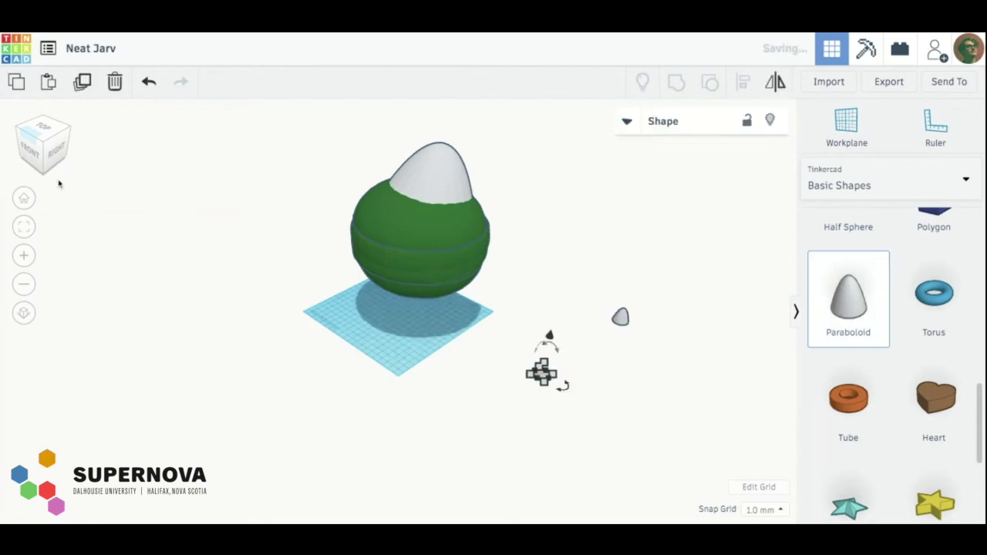
- Turn both new paraboloids upside down by rotating each one 180°
mouse_move(549, 357)
left_mouse_down()
mouse_move(553, 348)
mouse_move(536, 349)
left_mouse_up()
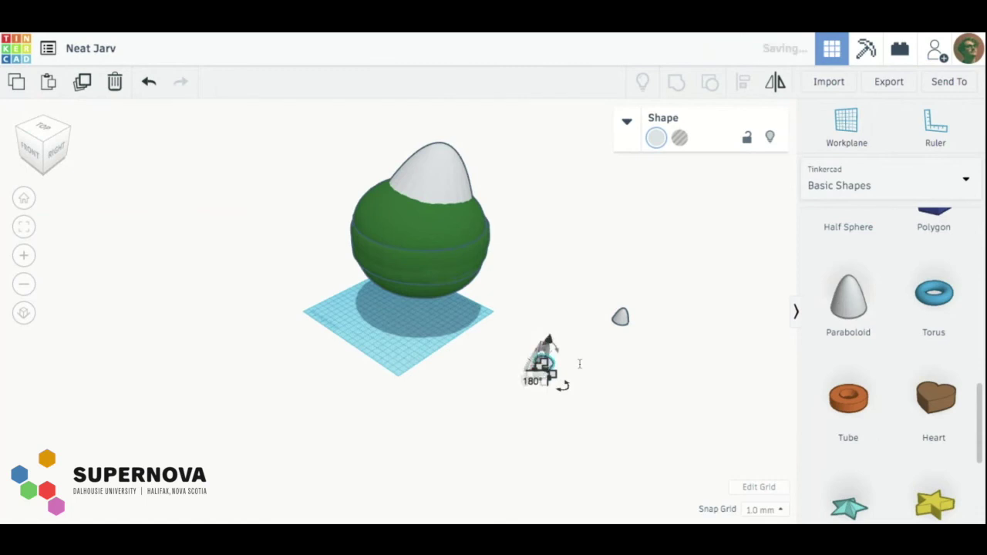
left_click(617, 448)
left_click(621, 317)
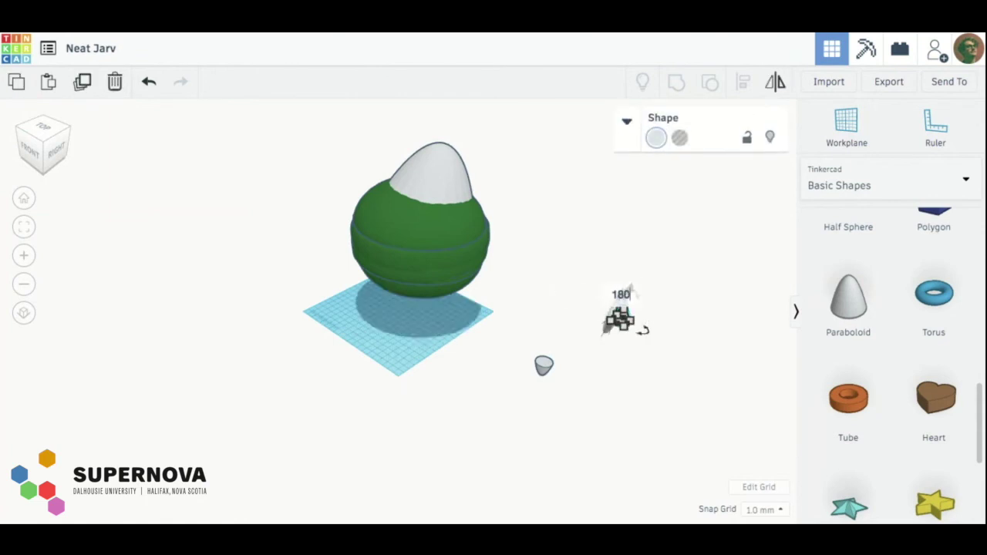
key("Return")
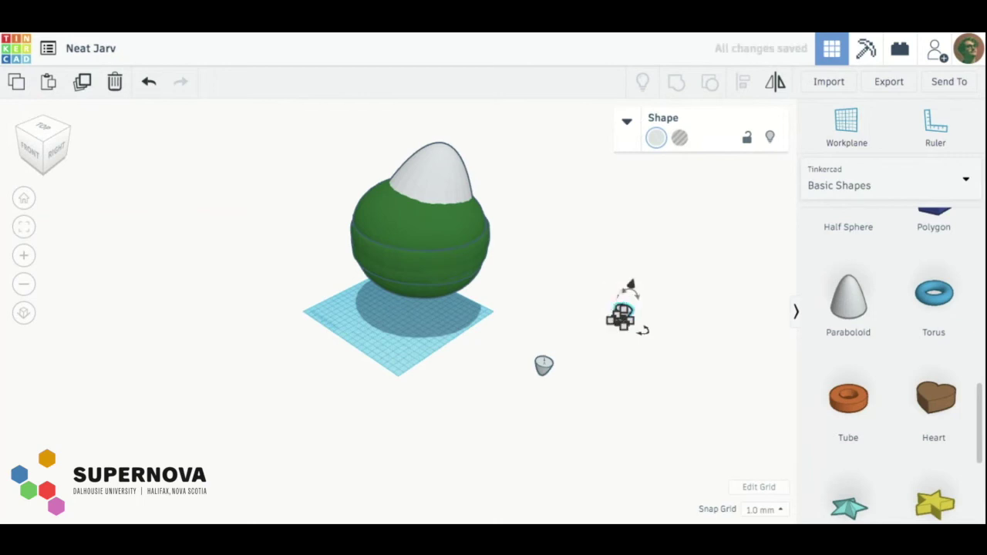
left_click_drag(624, 313, 624, 313)
- Move one inverted paraboloid -199 mm and 56 mm to the area beneath the ball and enlarge it to 67 by 64 mm, 41 mm high
left_click_drag(544, 364, 399, 323)
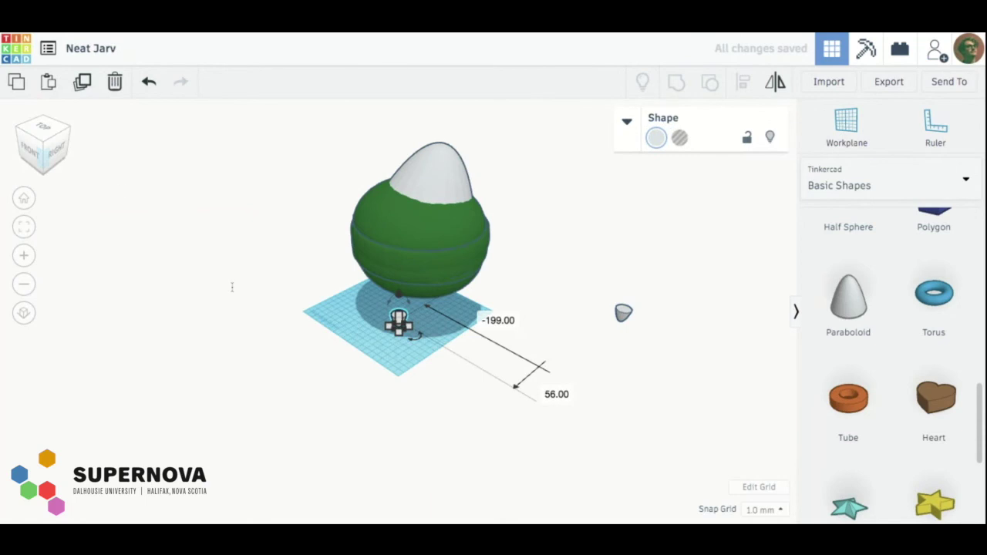
scroll(232, 287, "up", 1)
scroll(231, 287, "up", 3)
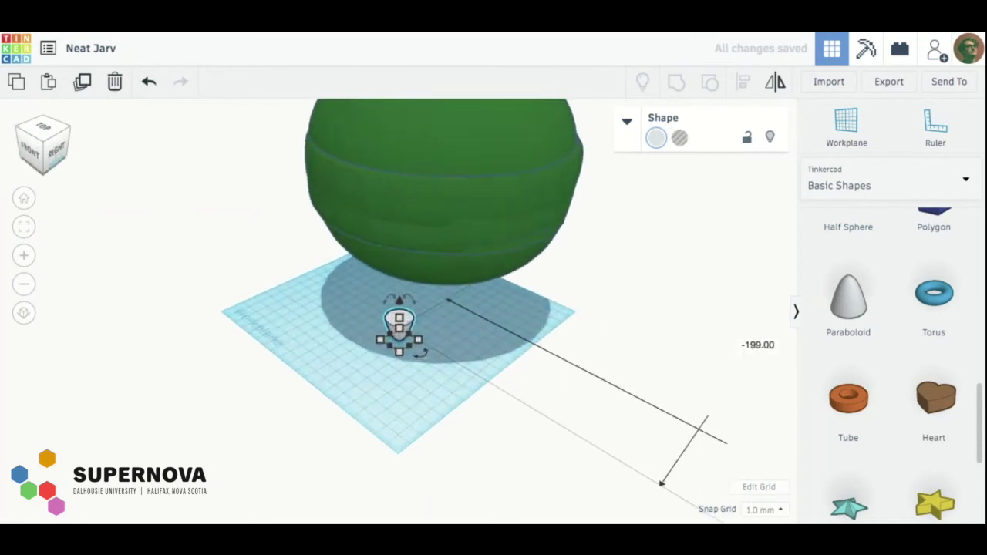
left_click(54, 147)
scroll(229, 409, "down", 5)
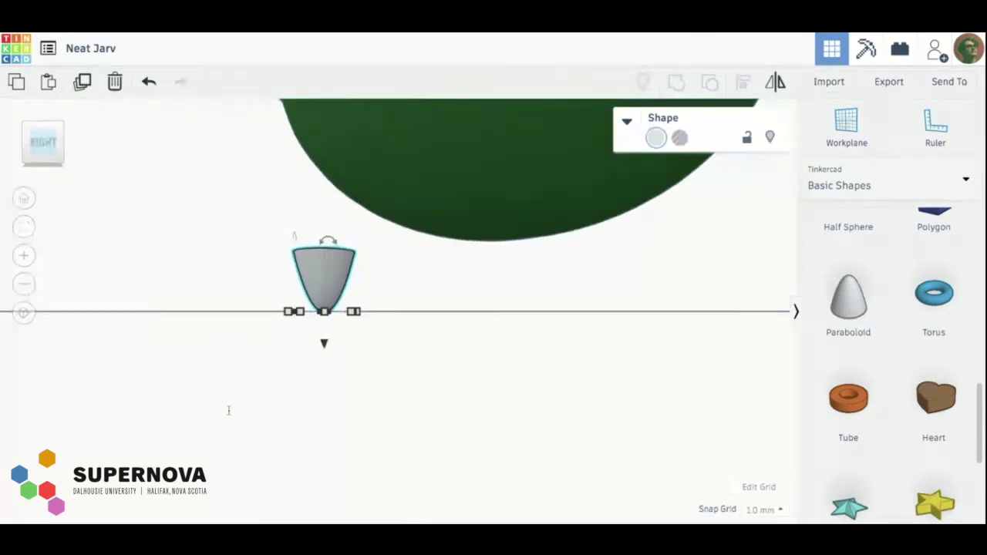
scroll(378, 286, "up", 4)
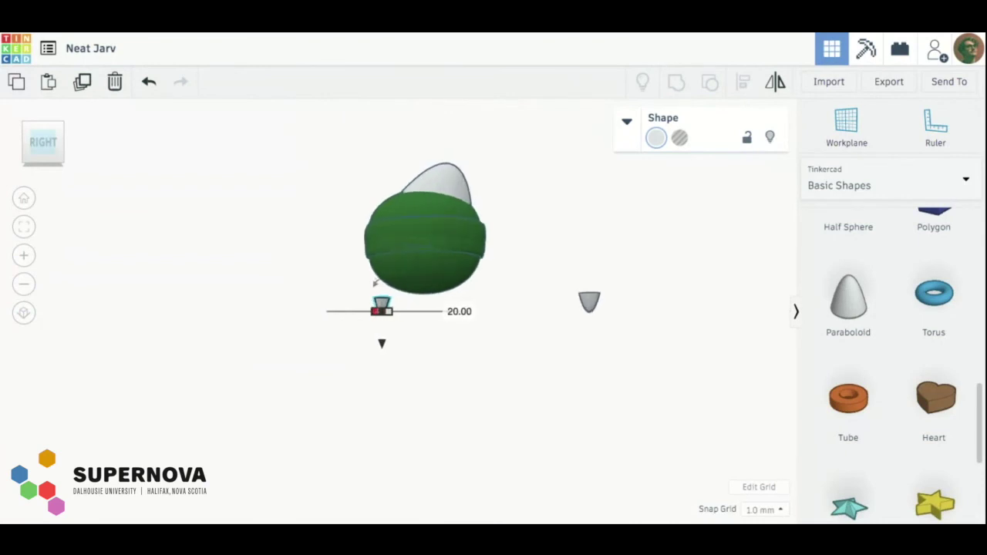
left_click(48, 129)
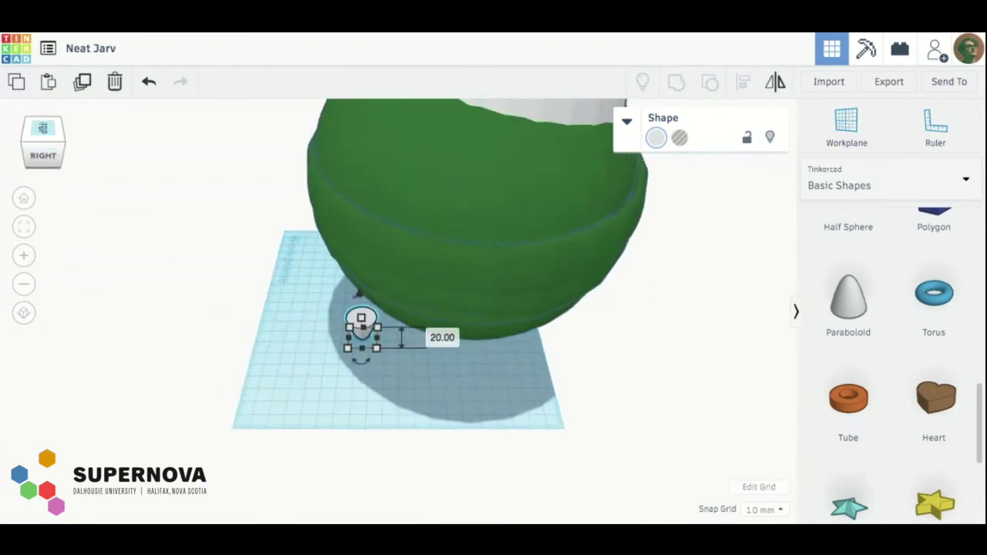
left_click_drag(348, 349, 268, 401)
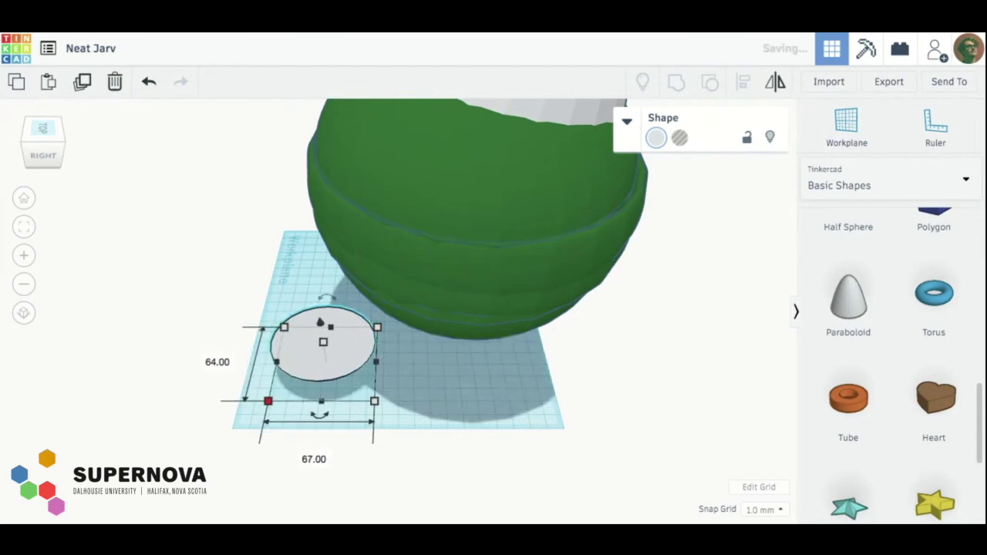
left_click_drag(323, 342, 319, 319)
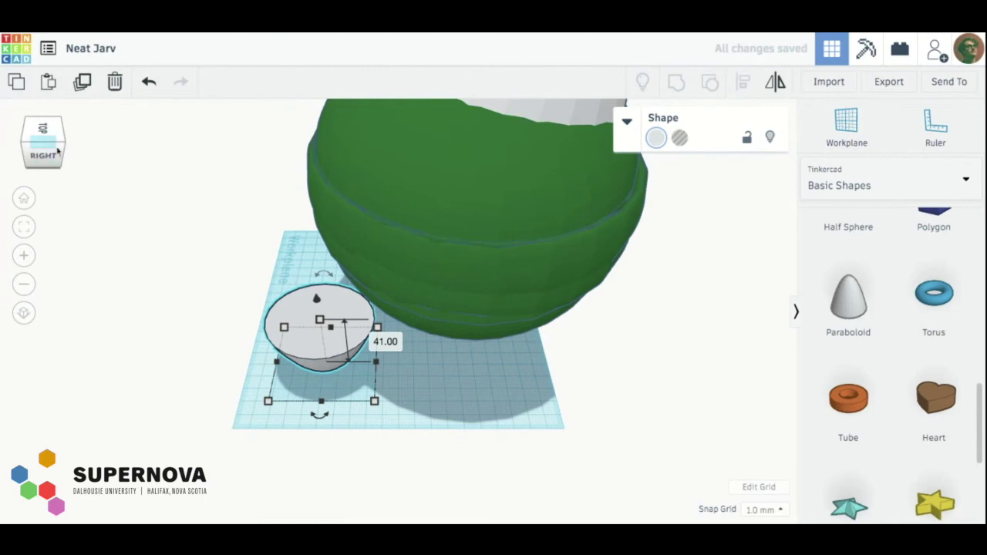
- Tilt the enlarged inverted paraboloid by -22.5°
scroll(100, 275, "down", 3)
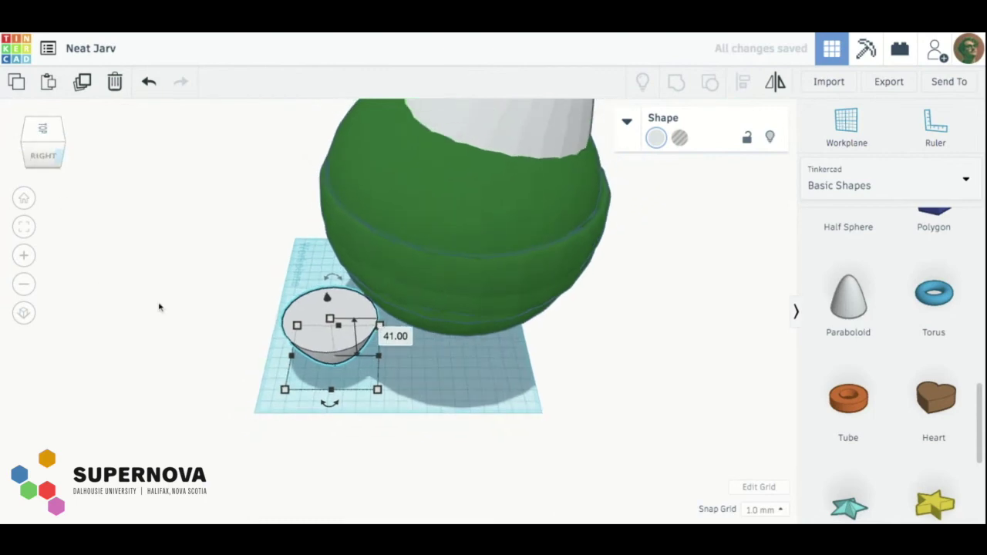
left_click_drag(352, 287, 353, 286)
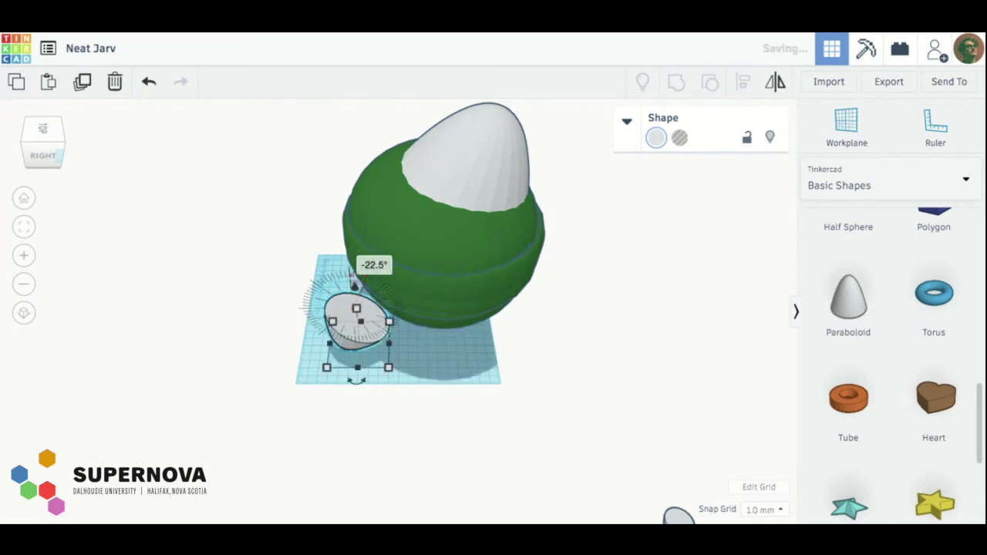
scroll(363, 385, "up", 5)
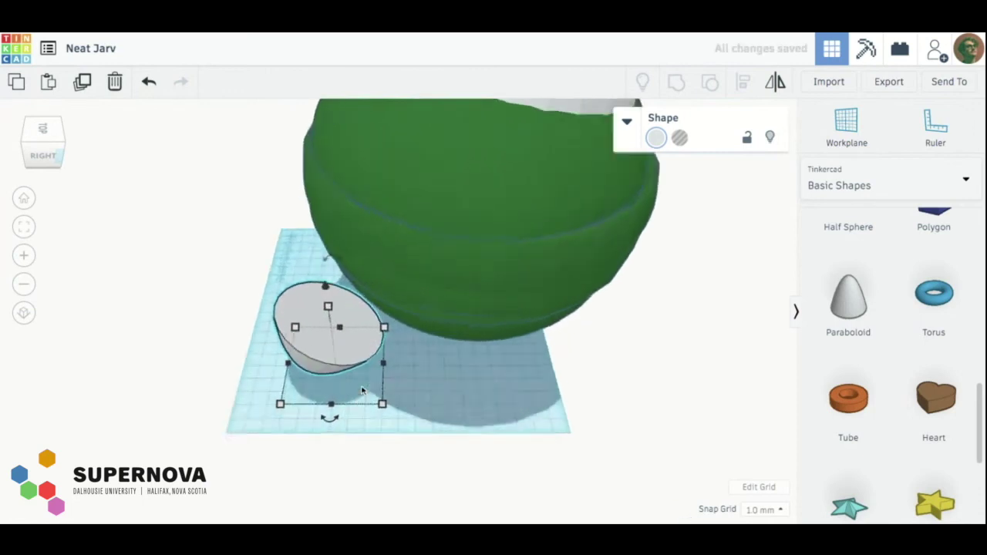
scroll(333, 343, "down", 5)
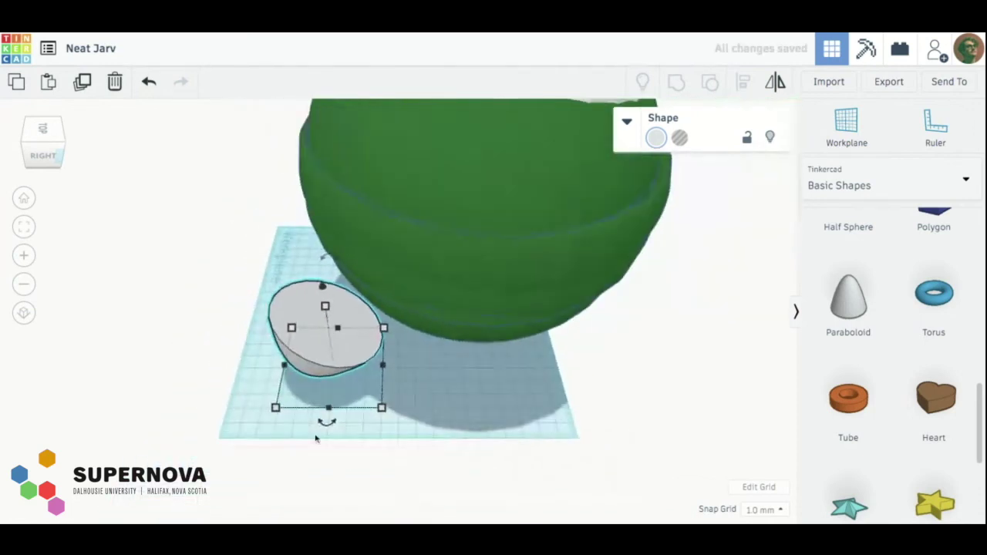
- Rotate the tilted inverted paraboloid 90° on the workplane and slide it -83.66 mm and -8.95 mm beneath the ball
left_click(331, 435)
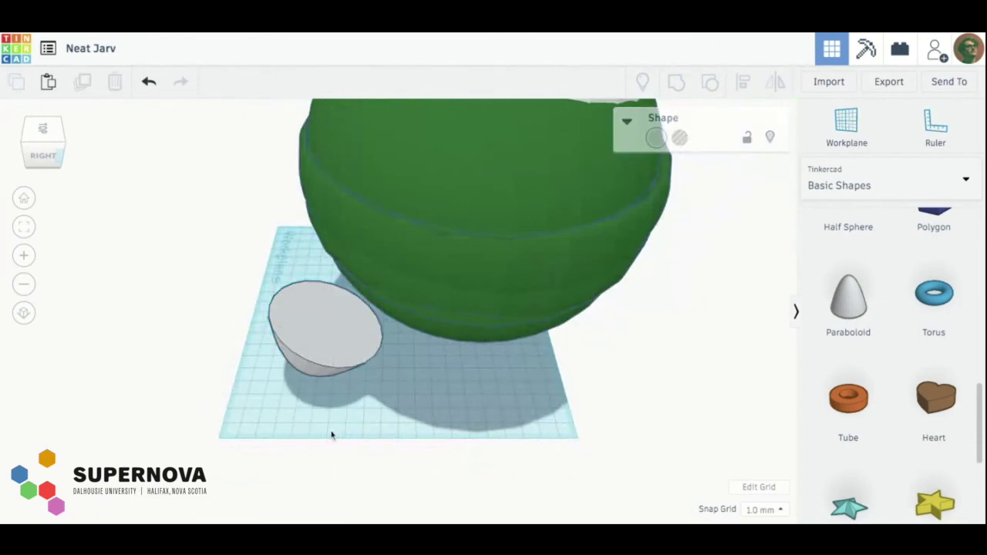
left_click(326, 333)
left_click_drag(327, 421, 326, 430)
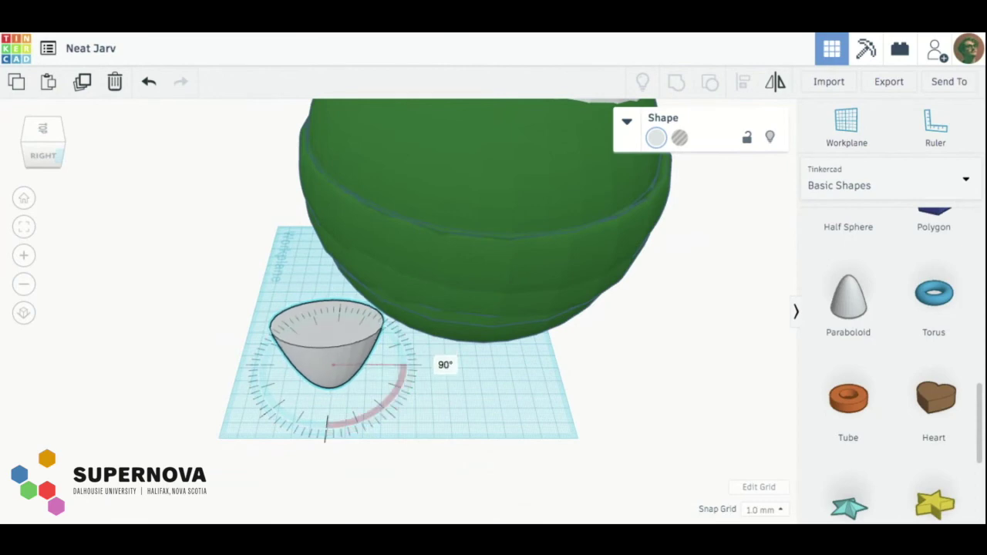
left_click_drag(322, 367, 462, 355)
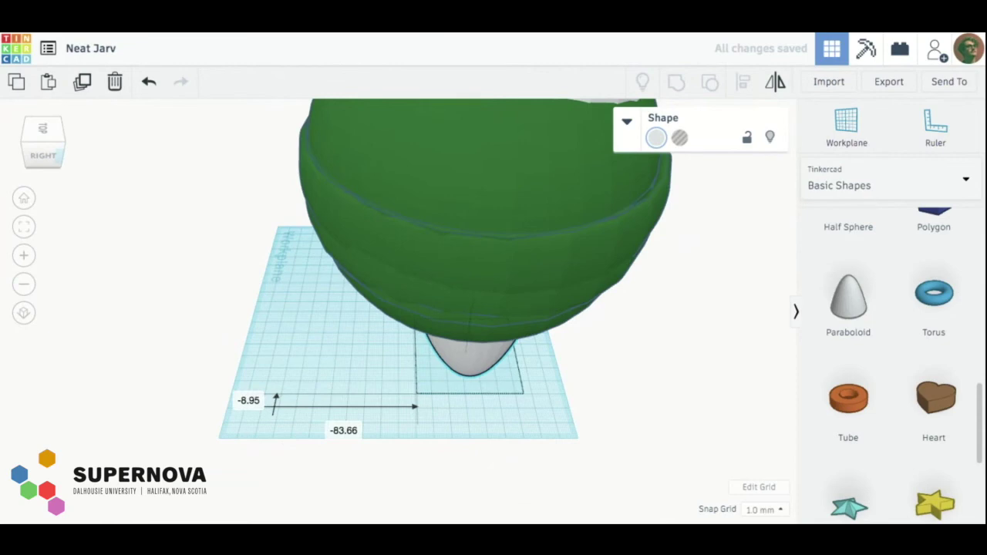
- Move the tilted inverted paraboloid 9 mm towards the ball's outer edge and raise it 7.5 mm into the ball's underside
left_click(44, 157)
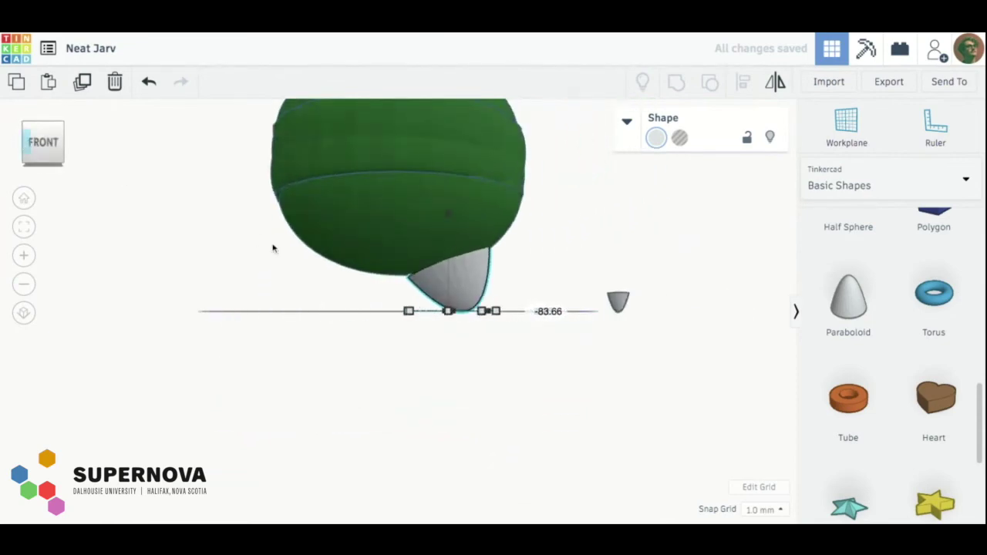
key("Right")
key("Right")
key("Right")
key("Right")
key("Right")
key("Right")
key("Right")
key("Right")
key("Right")
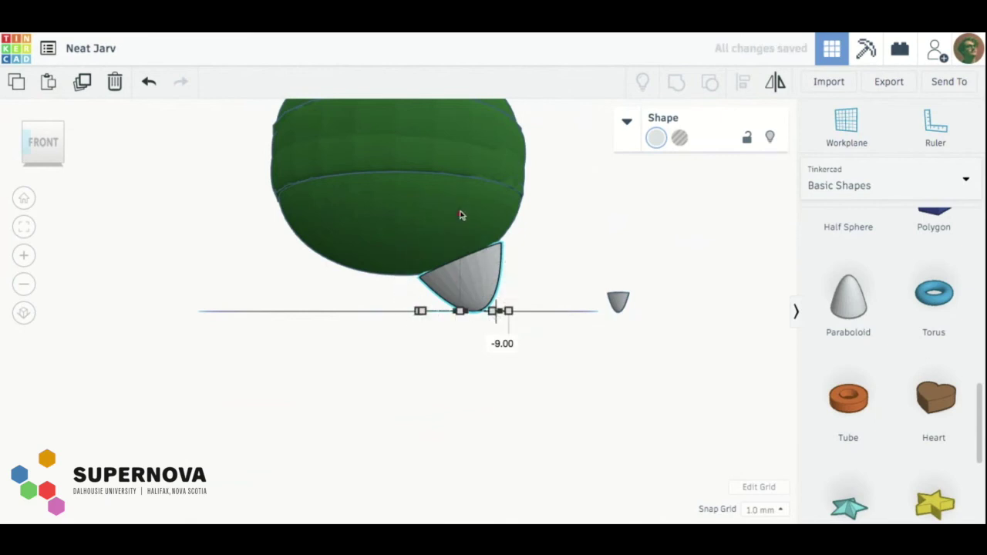
left_click_drag(462, 218, 460, 207)
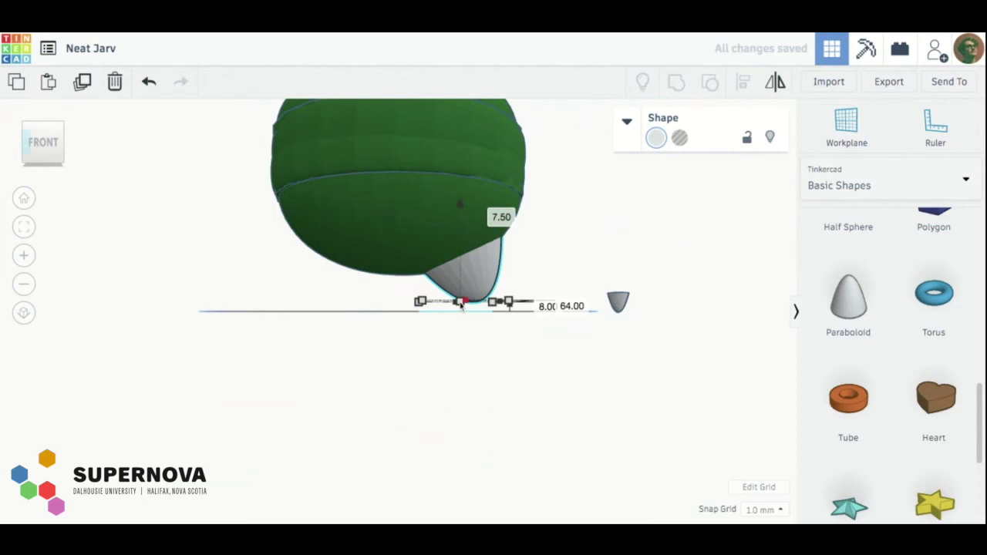
left_click_drag(461, 303, 537, 298)
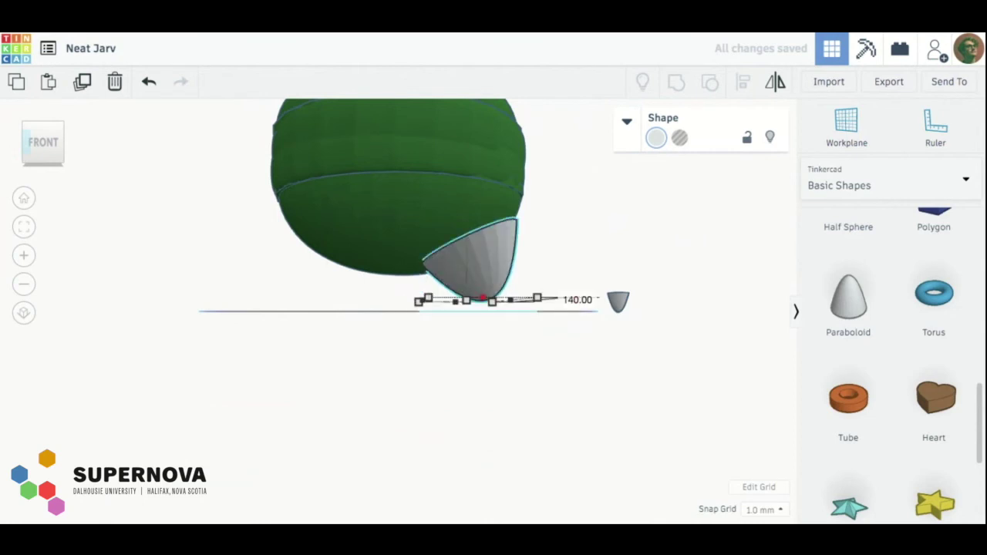
left_click(149, 83)
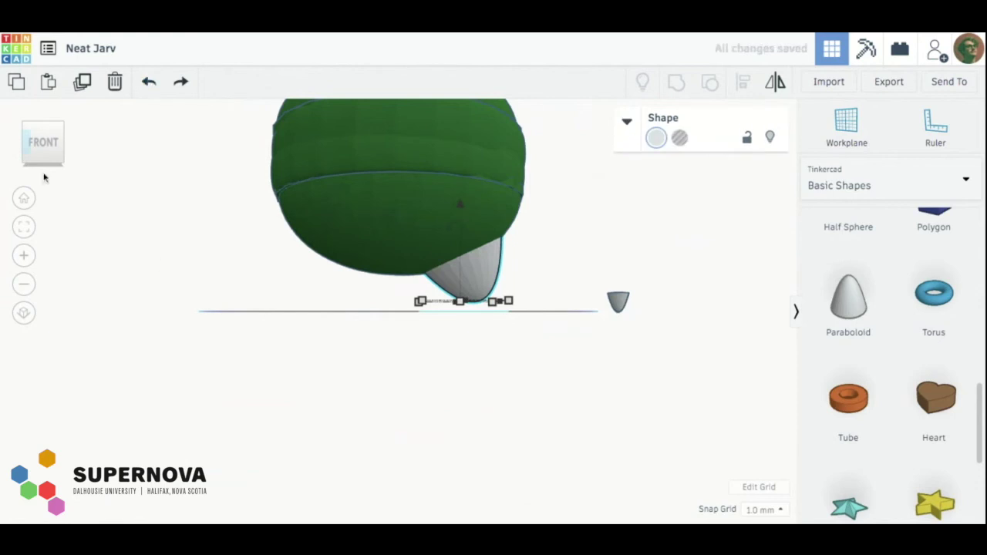
left_click(40, 127)
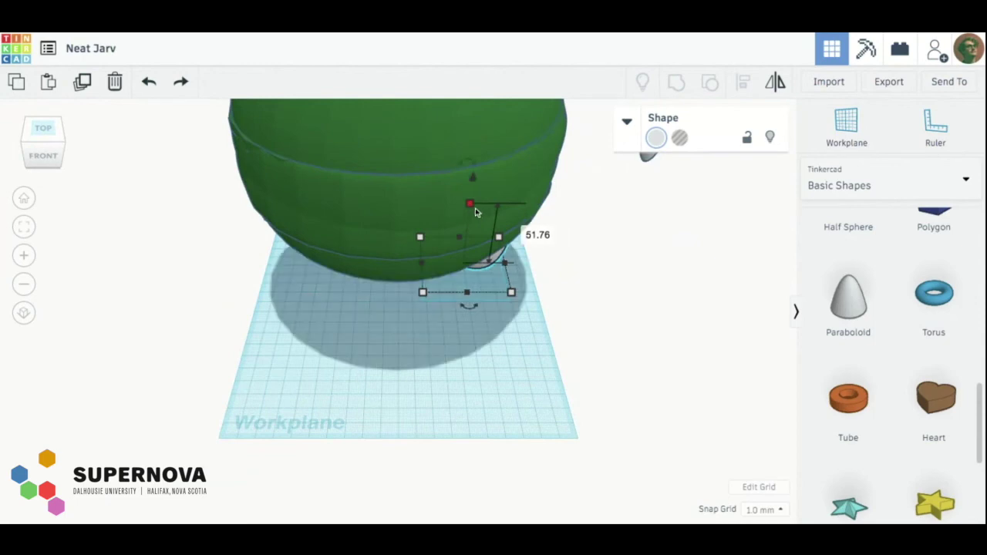
left_click(50, 160)
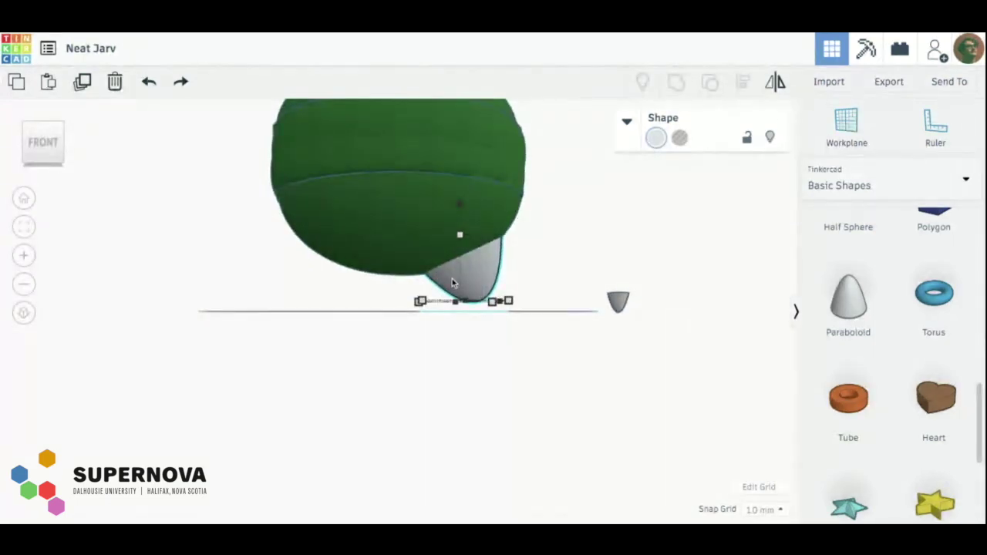
- Reposition the tilted paraboloid under the ball by sliding it 8.49 mm diagonally and -5 mm as seen from the right side
left_click(63, 143)
left_click_drag(517, 267, 505, 265)
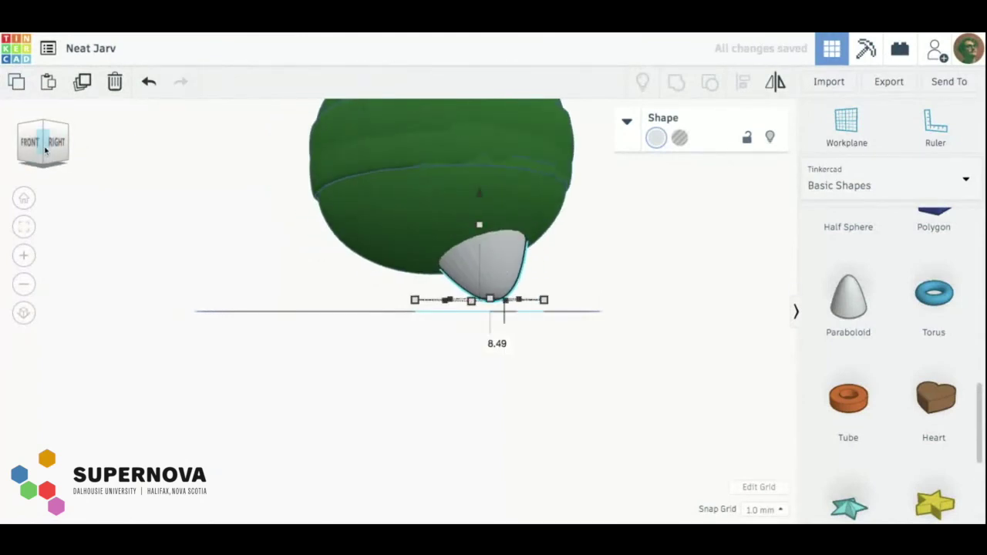
left_click(55, 144)
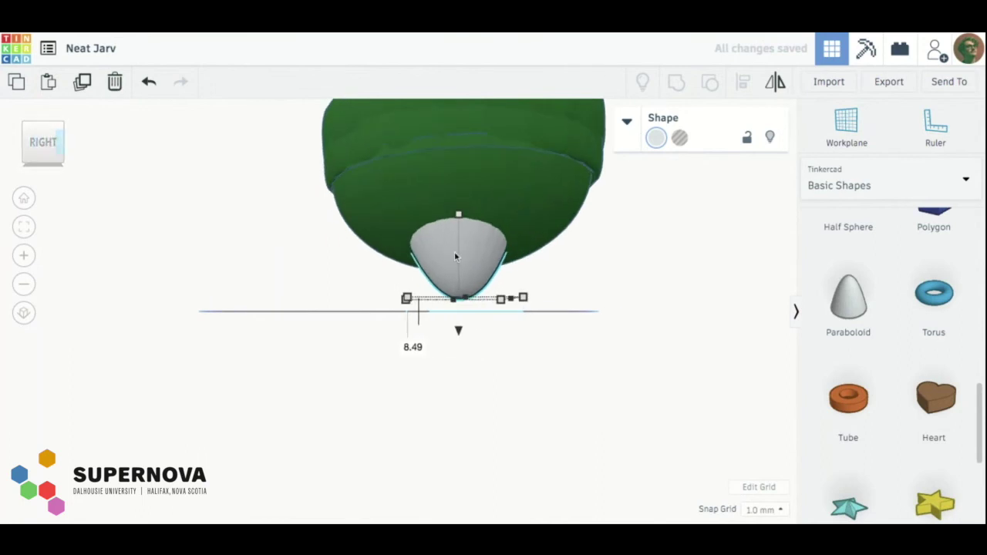
mouse_move(456, 258)
left_mouse_down()
mouse_move(469, 258)
mouse_move(461, 258)
left_mouse_up()
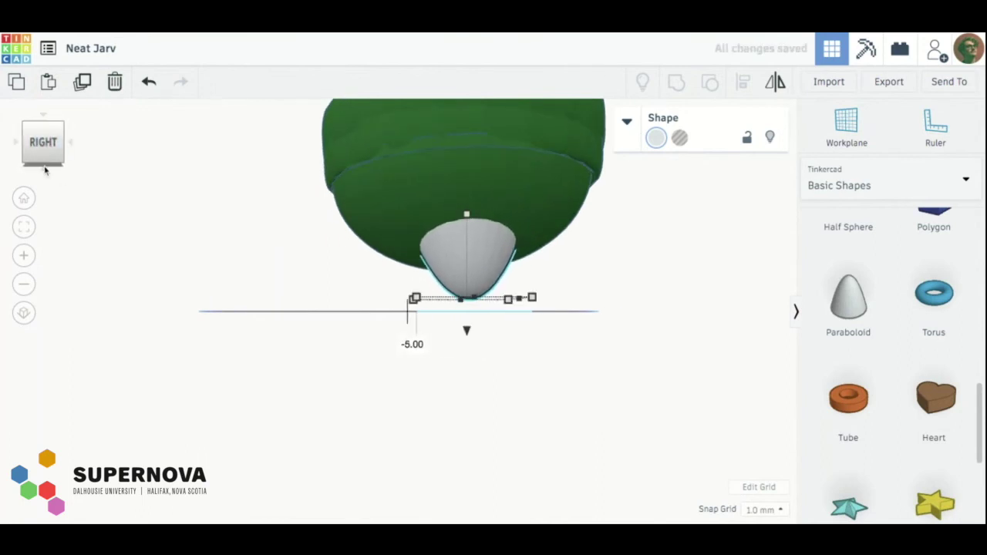
- Move the remaining small inverted paraboloid -292 mm and 270 mm onto the front area of the workplane
left_click(28, 131)
left_click(29, 131)
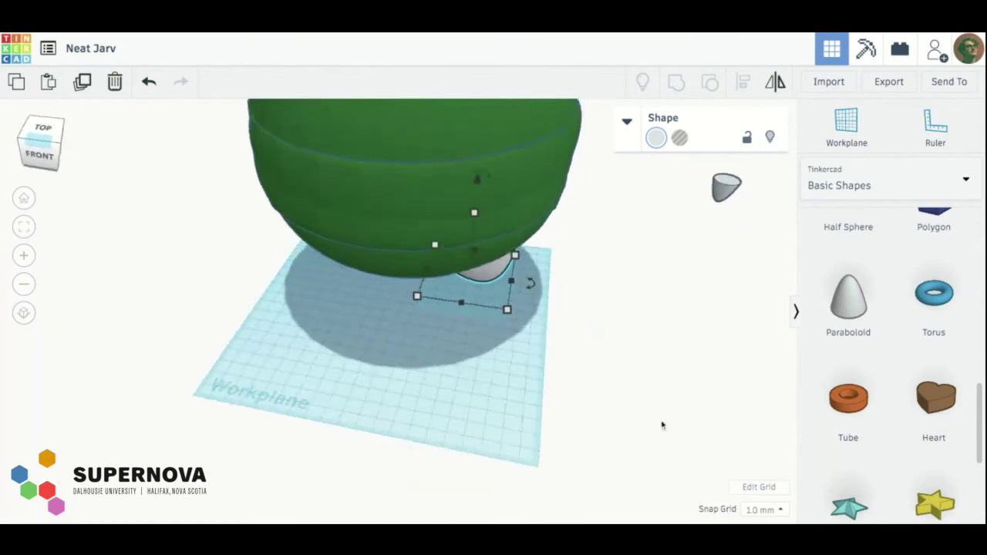
scroll(610, 209, "down", 6)
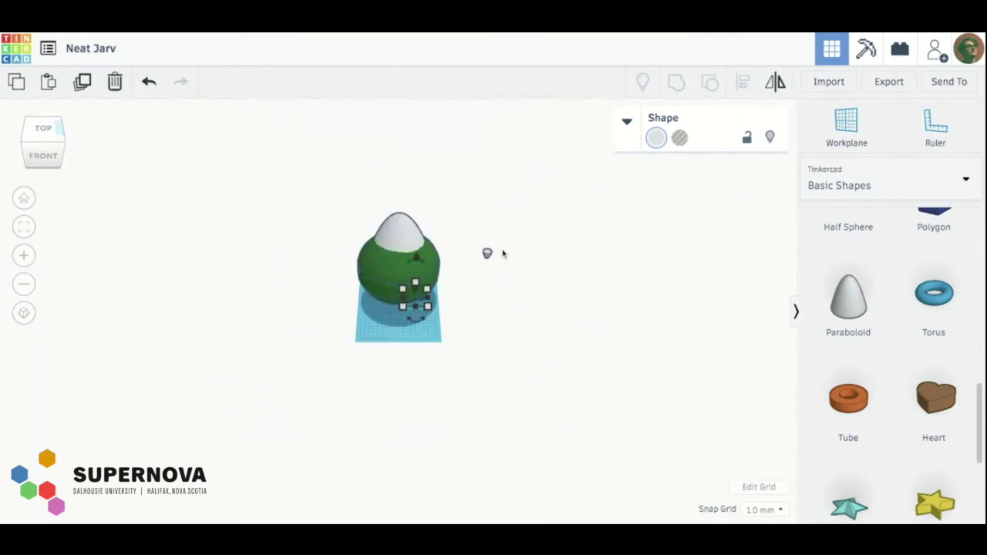
scroll(502, 253, "up", 5)
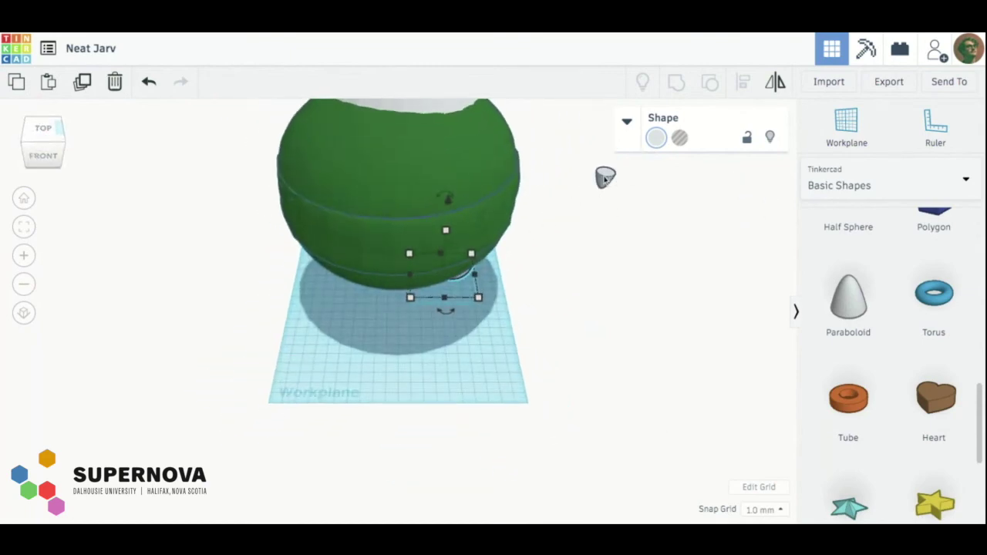
left_click_drag(606, 178, 338, 351)
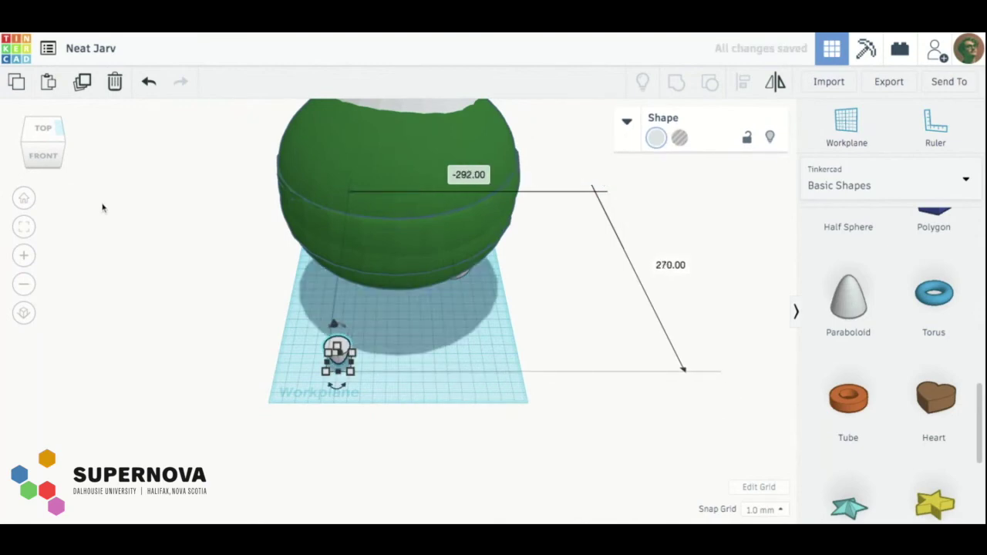
- Stretch the small inverted paraboloid to 66 mm high and enlarge its base to 64 by 44 mm
left_click(46, 155)
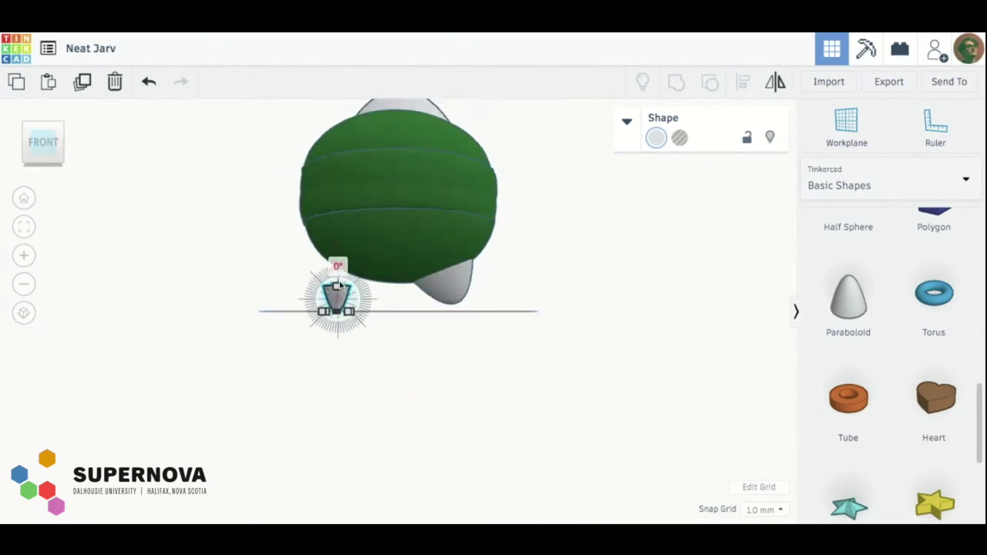
left_click_drag(337, 287, 336, 229)
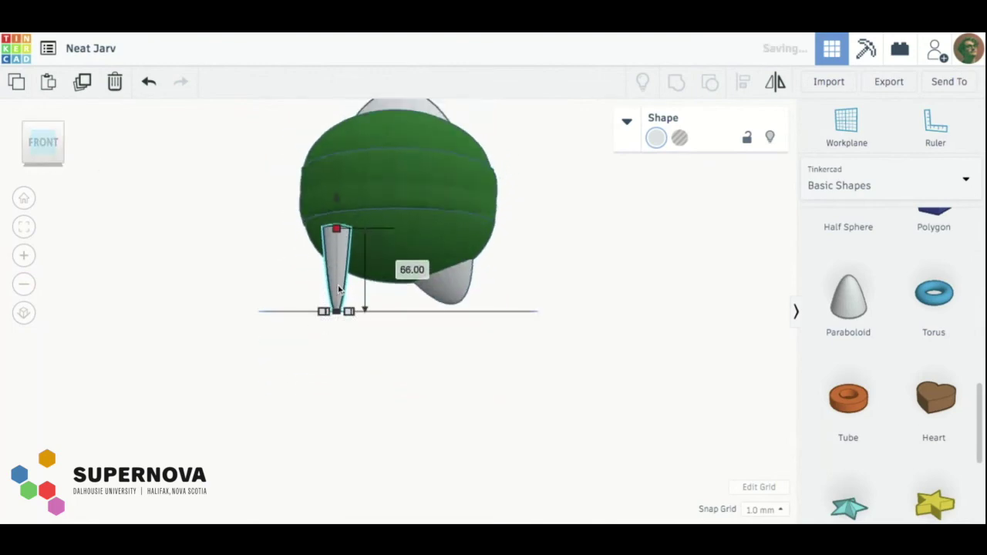
left_click(41, 133)
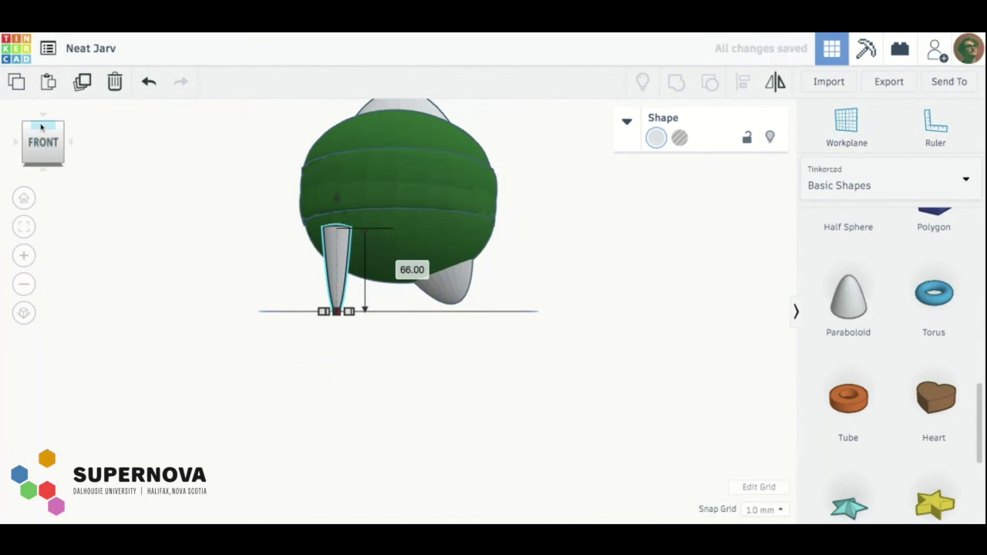
left_click(41, 128)
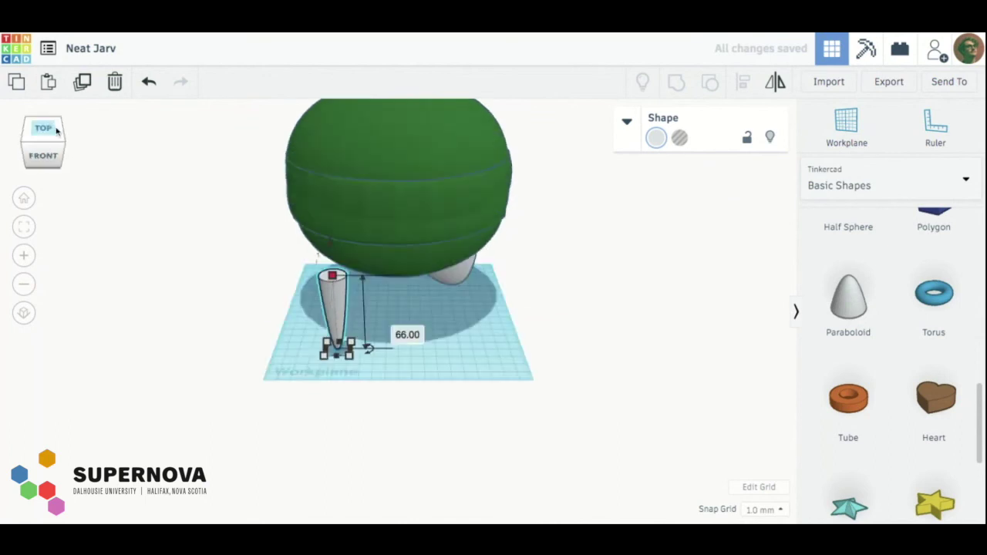
left_click_drag(351, 373, 404, 396)
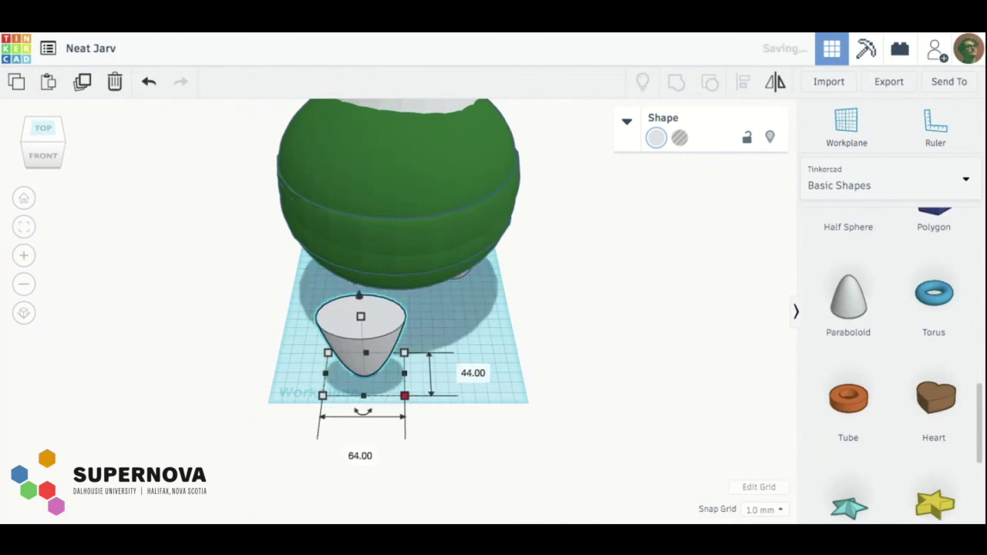
- Slide the upright inverted paraboloid beneath the ball, -74.95 mm diagonally and 46 mm as seen from the front
left_click(55, 131)
left_click(26, 137)
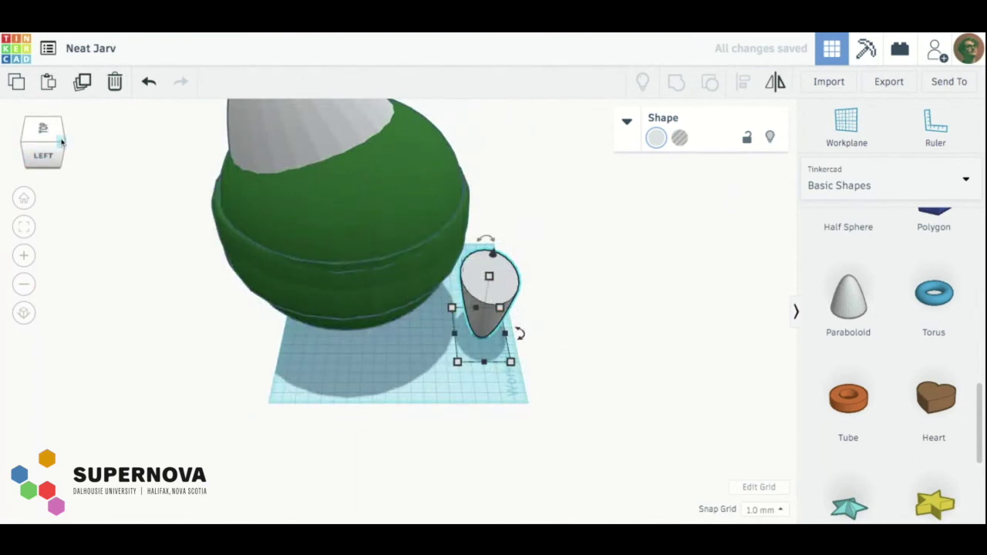
left_click(61, 142)
left_click(62, 141)
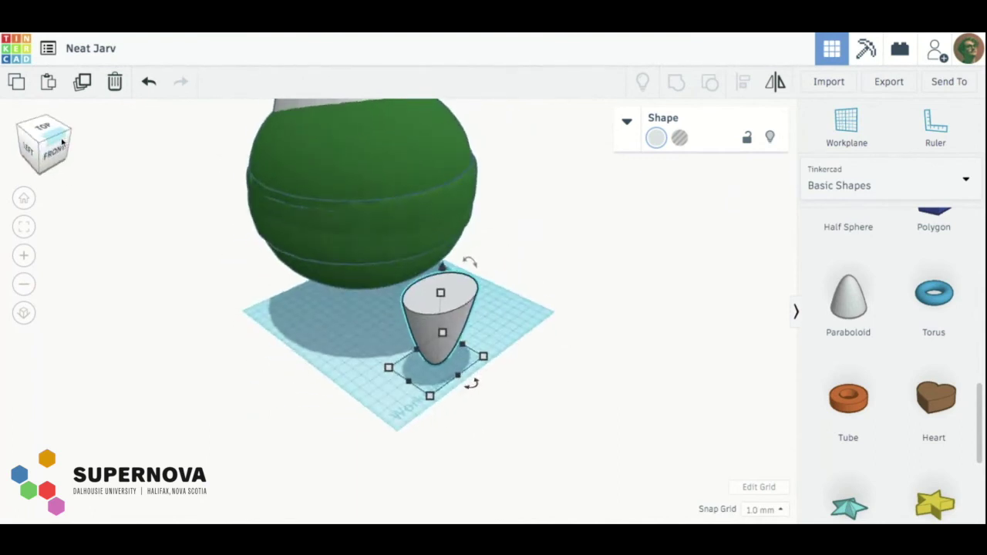
left_click(61, 141)
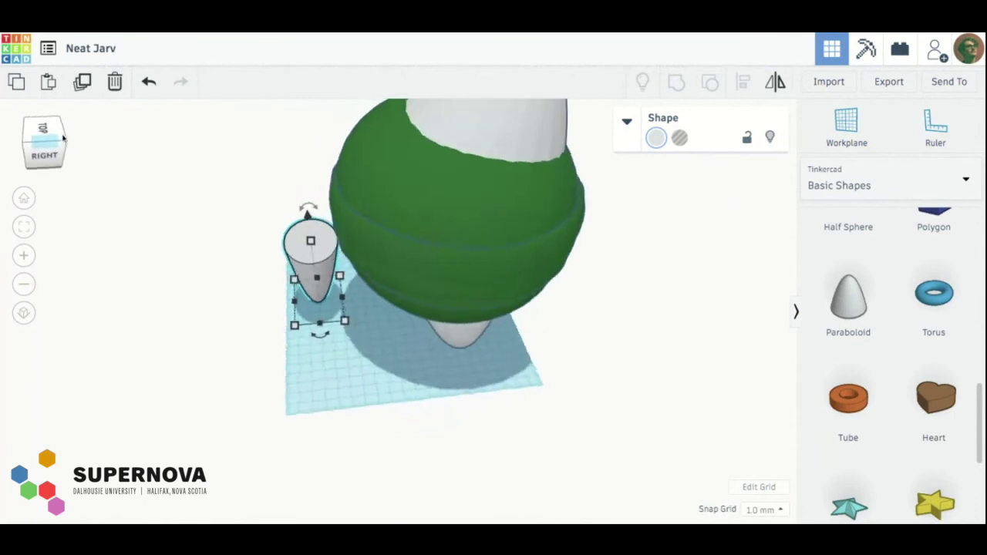
left_click(23, 154)
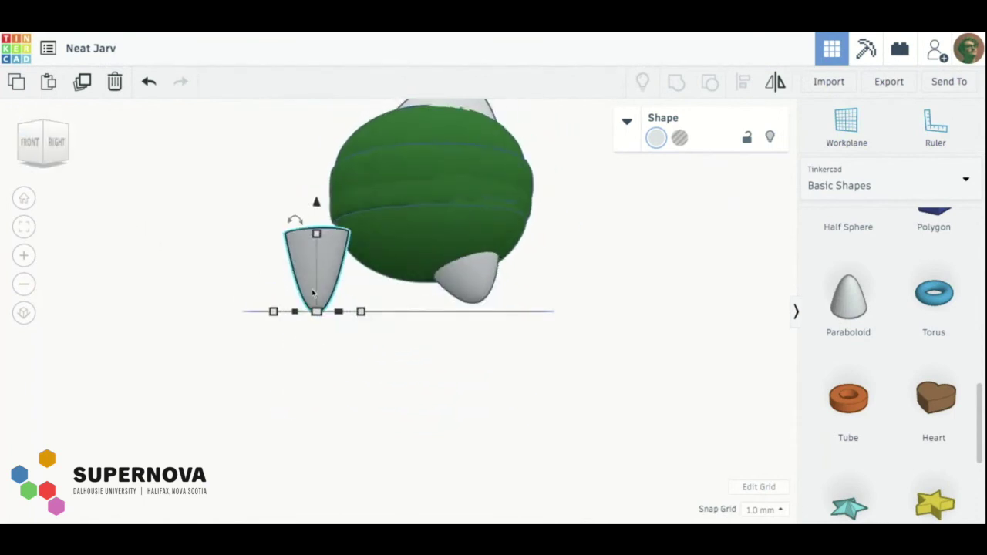
left_click_drag(312, 289, 401, 287)
left_click(29, 141)
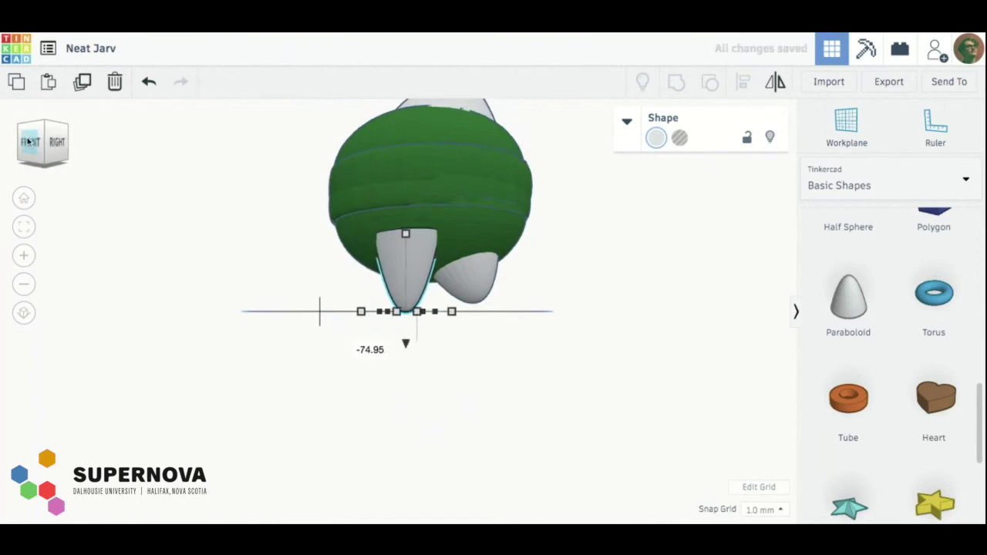
left_click_drag(428, 271, 376, 272)
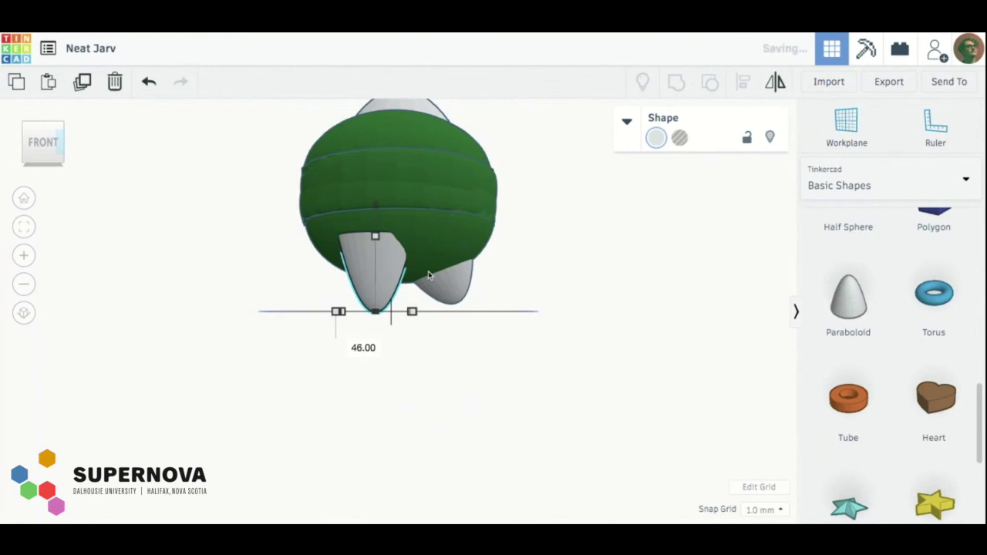
- Shift the upright inverted paraboloid 58 mm towards the ball's centre as seen from the left side
left_click(27, 151)
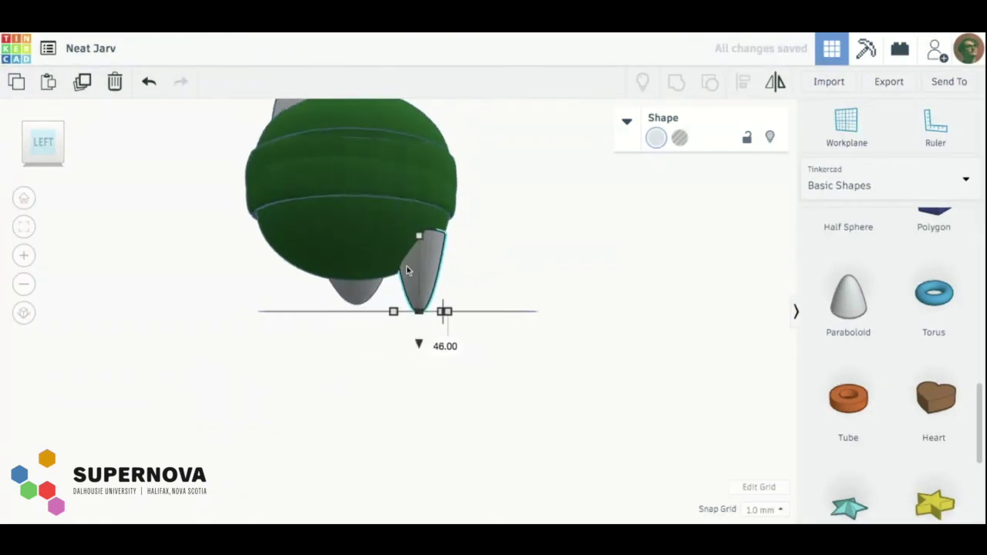
key("Left")
key("Left")
key("Left")
key("Left")
key("Left")
key("Left")
key("Left")
key("Left")
key("Left")
key("Left")
key("Left")
key("Left")
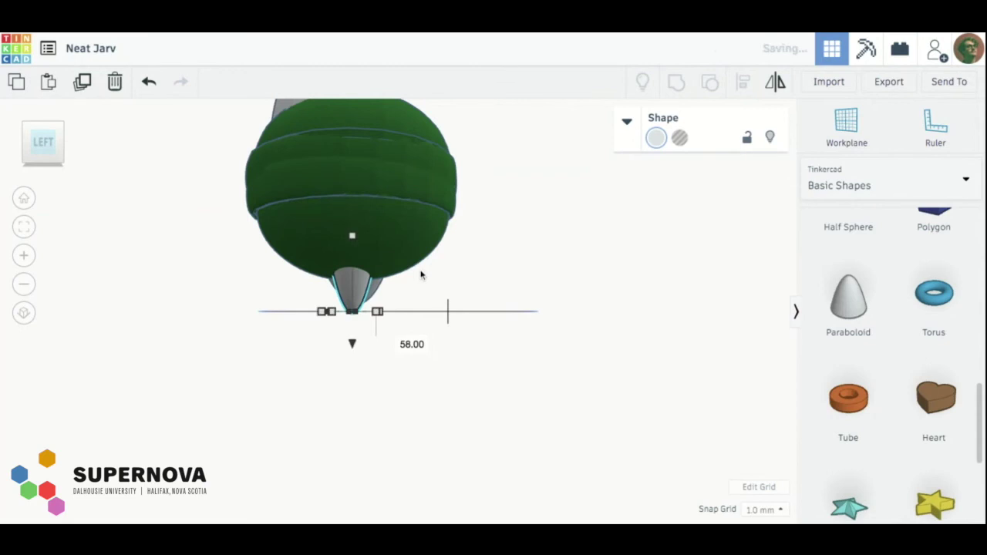
- Shift the upright inverted paraboloid 18 mm away from the tilted one, towards the ball's left side as seen from the front
left_click(60, 143)
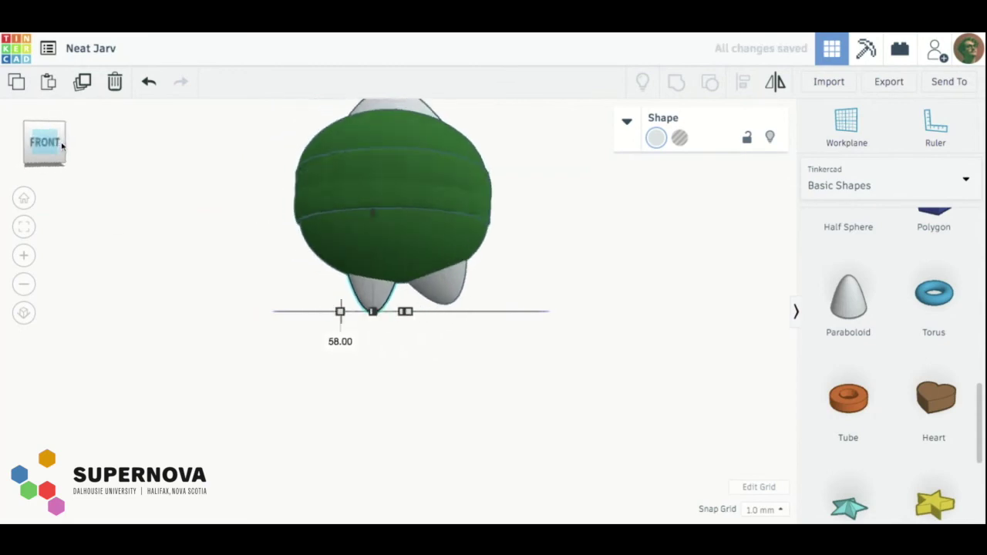
key("Left")
key("Left")
key("Left")
key("Left")
key("Left")
key("Left")
key("Left")
key("Left")
key("Left")
key("Left")
key("Left")
key("Left")
key("Left")
key("Left")
key("Left")
key("Left")
key("Left")
key("Left")
key("Left")
key("Left")
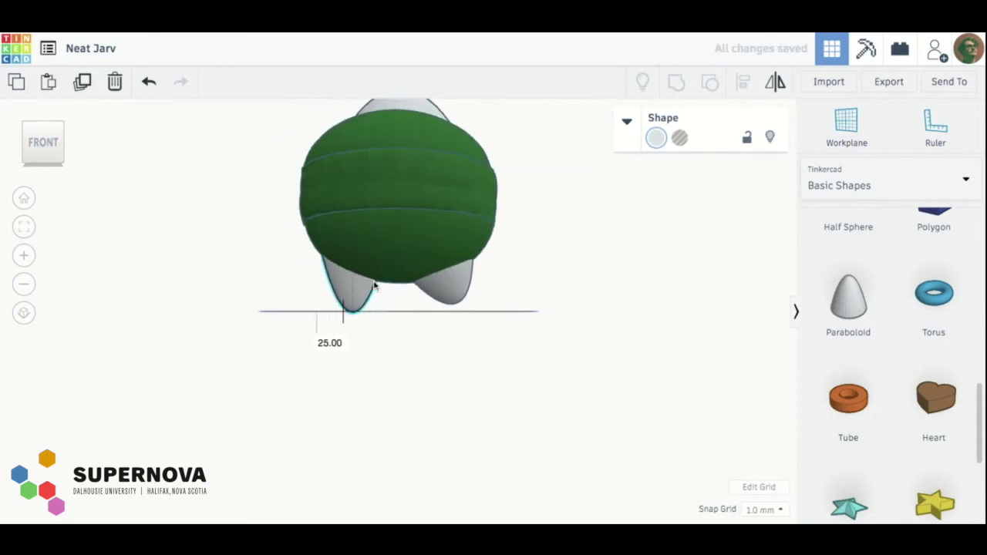
key("Left")
key("Left")
key("Left")
key("Left")
key("Left")
key("Left")
key("Left")
- Enlarge the upright inverted paraboloid's base to 78 by 78 mm and slide it 11.31 mm to centre it under the ball
left_click(27, 143)
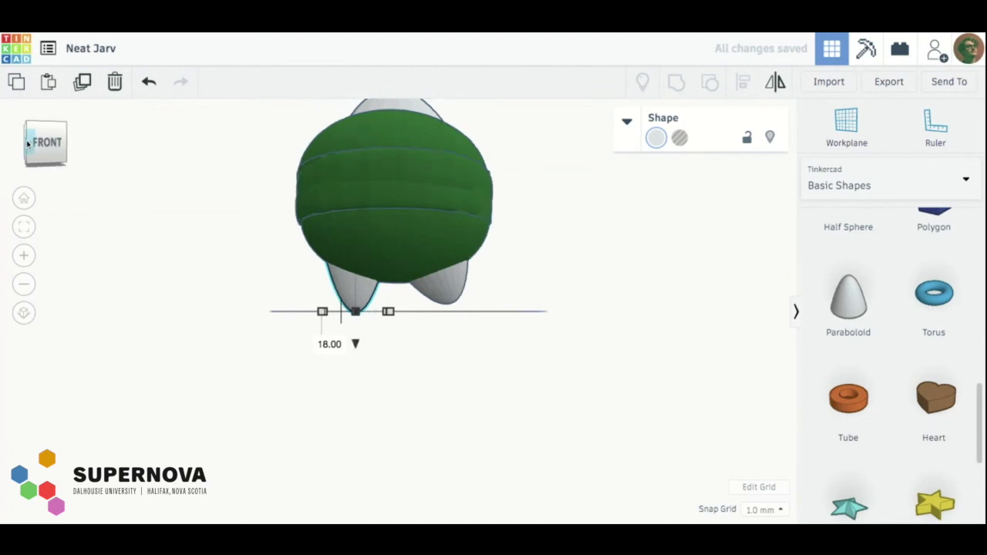
left_click(28, 143)
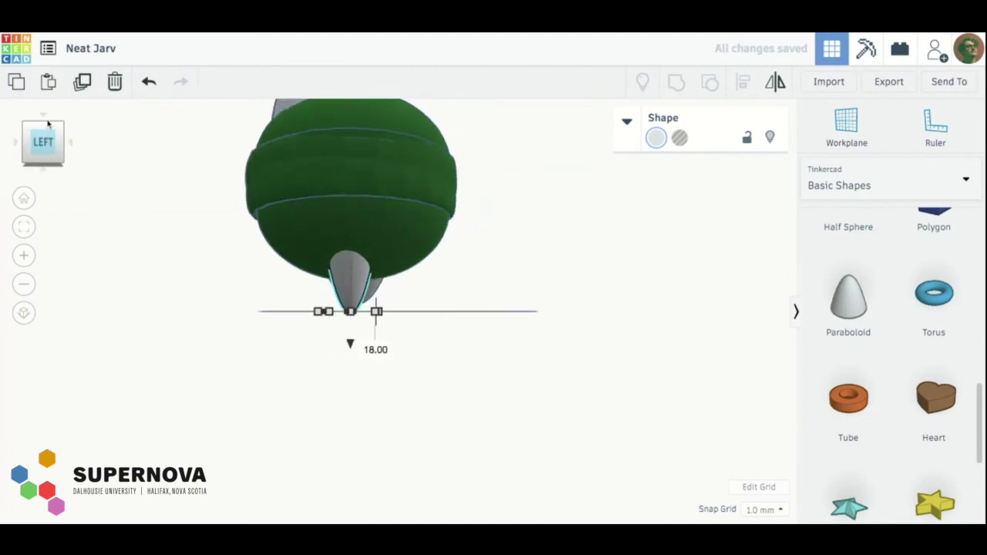
left_click(48, 125)
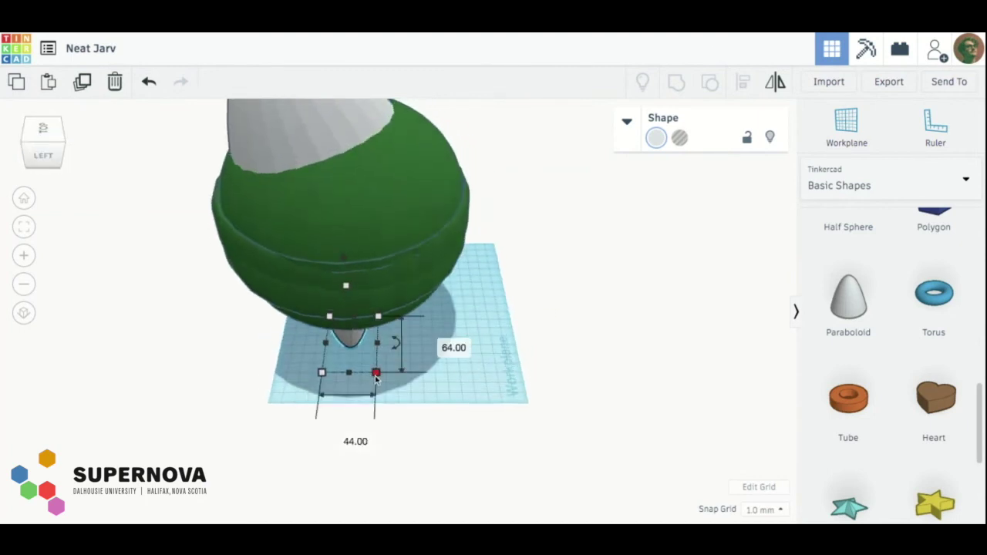
left_click_drag(376, 373, 417, 385)
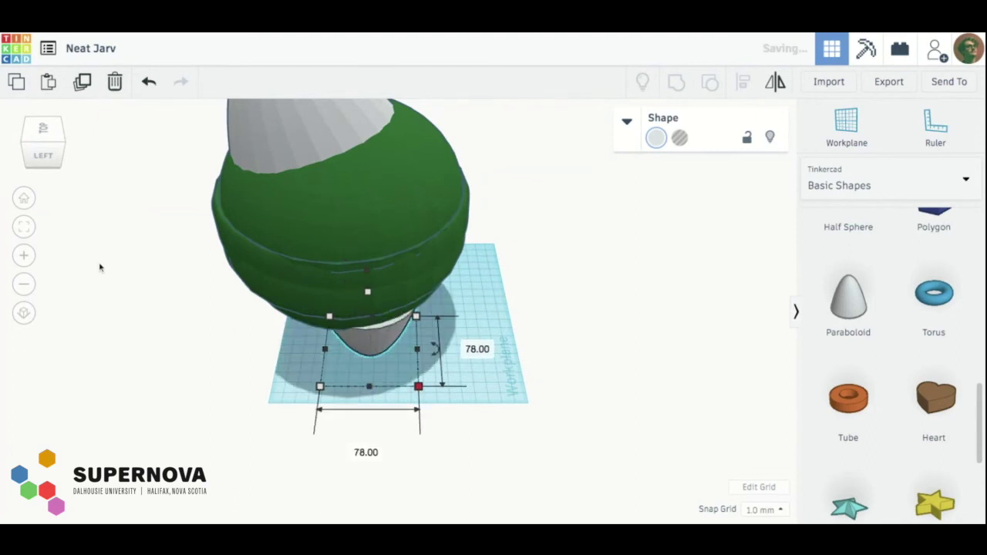
left_click(60, 157)
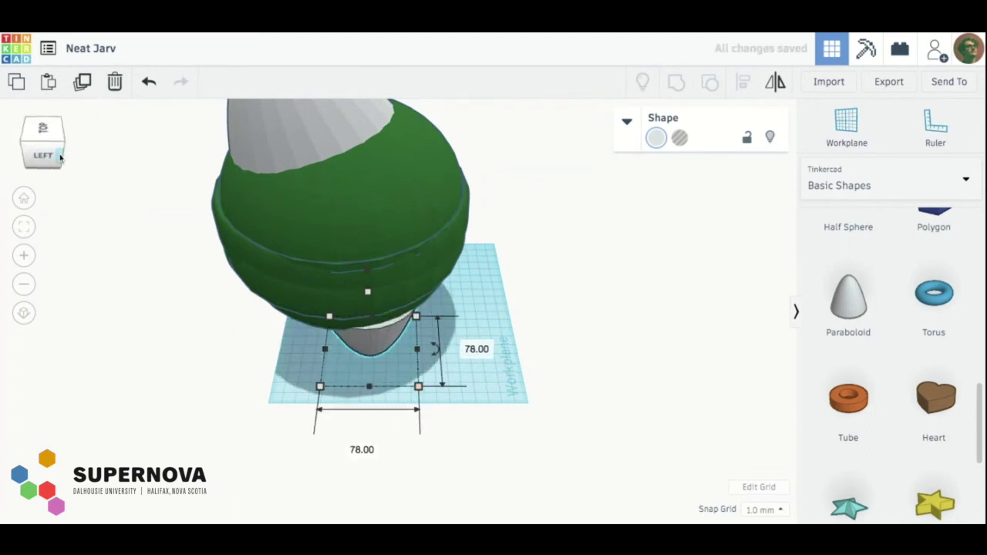
left_click_drag(337, 280, 325, 280)
left_click(34, 141)
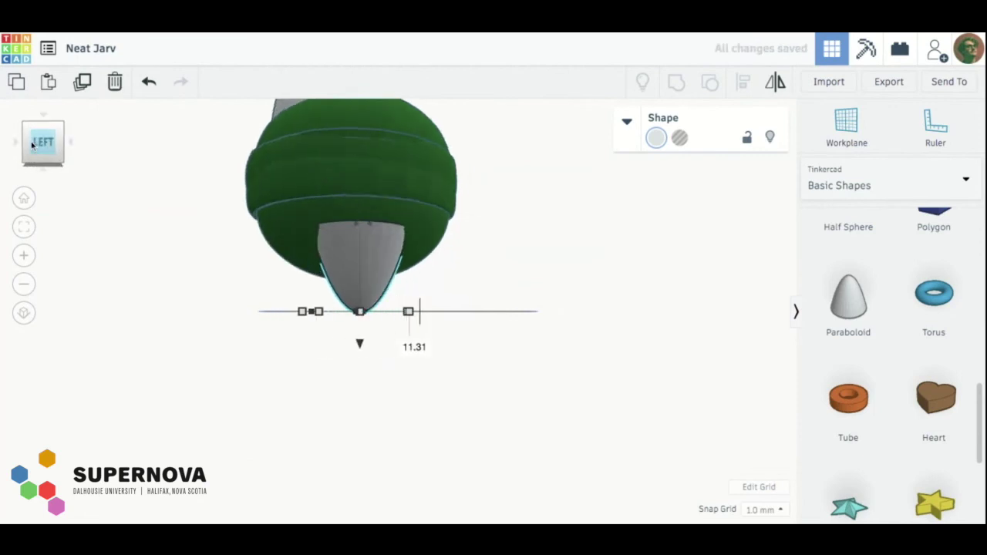
- Shift the upright inverted paraboloid 21 mm towards the tilted one as seen from the back
left_click(28, 144)
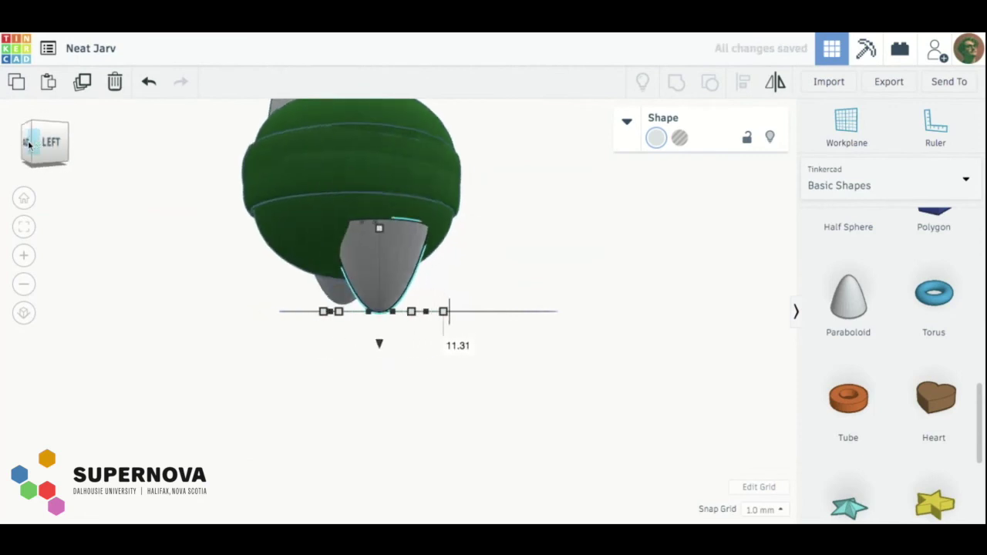
left_click(29, 142)
key("Left")
key("Left")
key("Left")
key("Left")
key("Left")
key("Left")
key("Left")
key("Left")
key("Left")
key("Left")
key("Left")
key("Left")
key("Left")
key("Left")
key("Left")
key("Left")
key("Left")
key("Left")
key("Left")
key("Left")
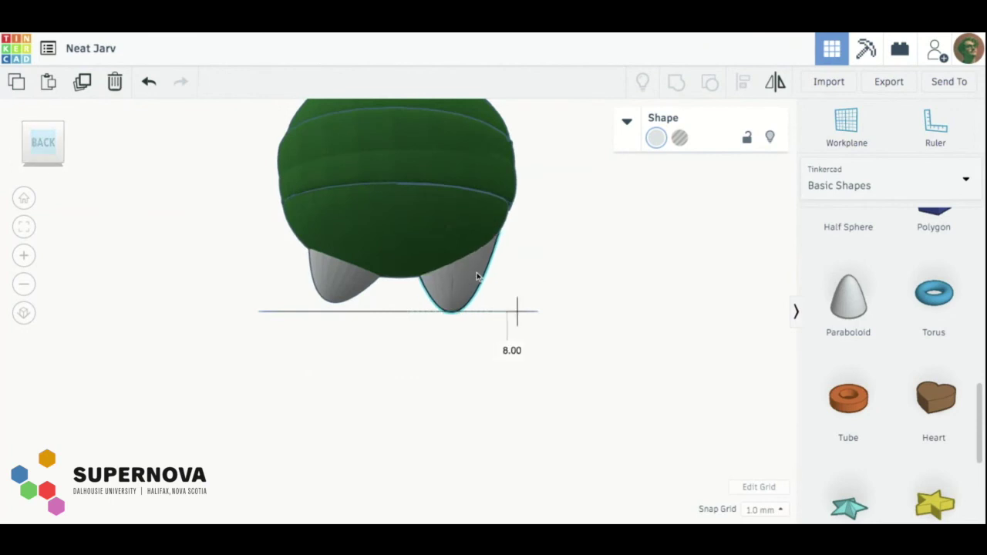
- Tilt the upright inverted paraboloid -22.5° so that it leans like the other horn beneath the ball
left_click(60, 142)
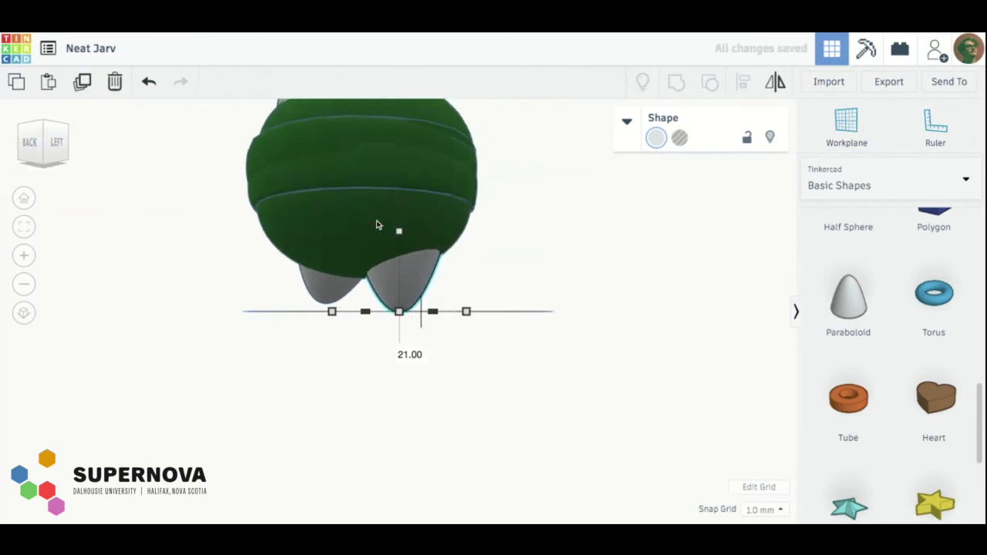
mouse_move(425, 229)
left_mouse_down()
mouse_move(434, 224)
mouse_move(420, 216)
left_mouse_up()
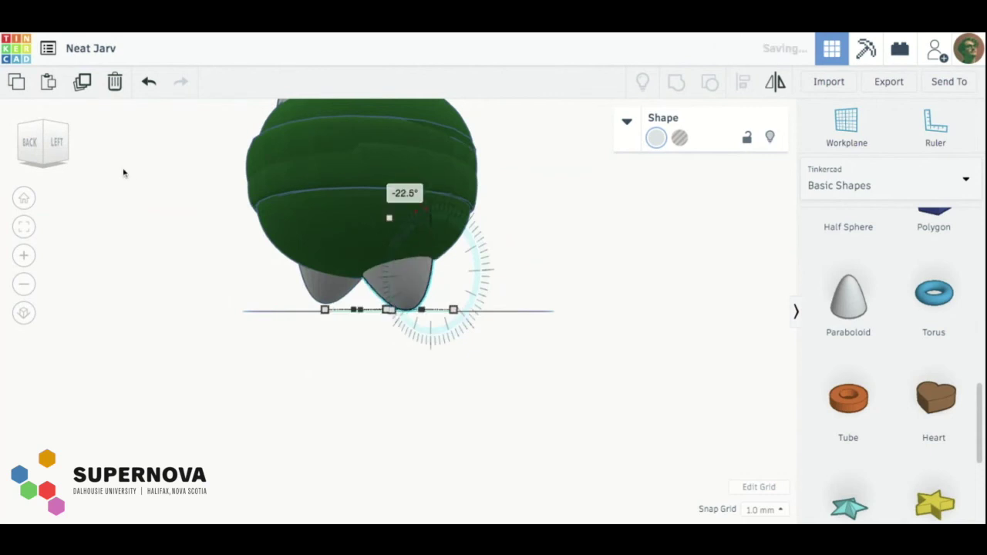
left_click(34, 142)
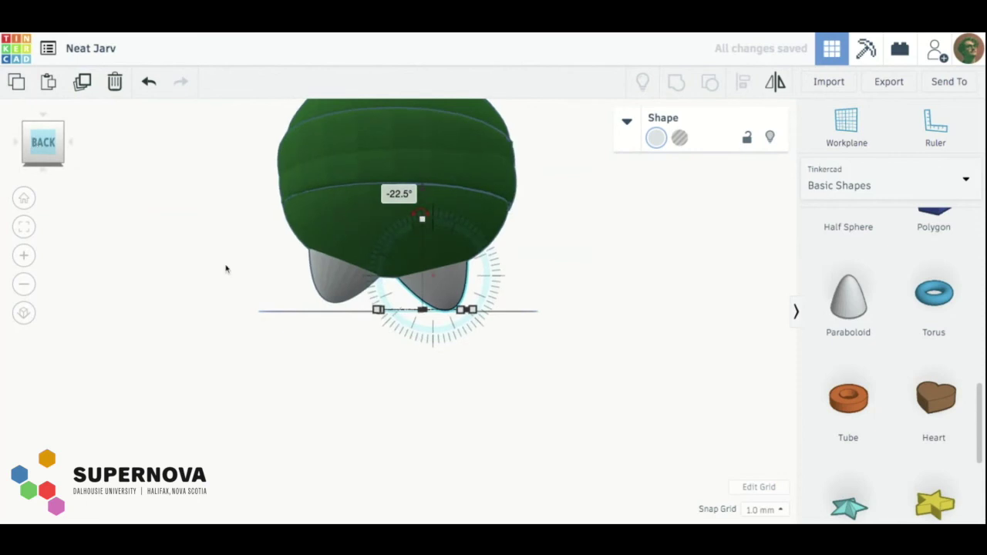
left_click(58, 143)
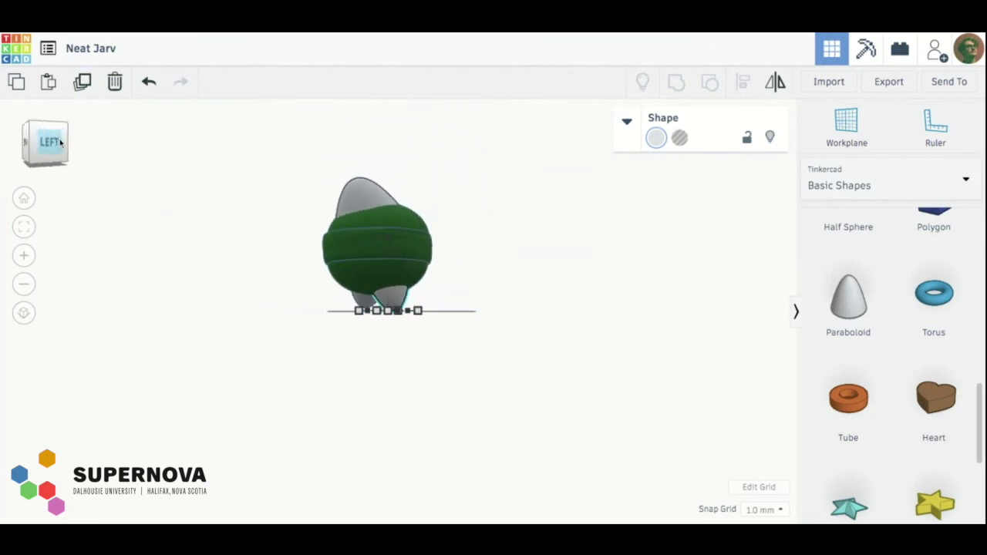
left_click(61, 144)
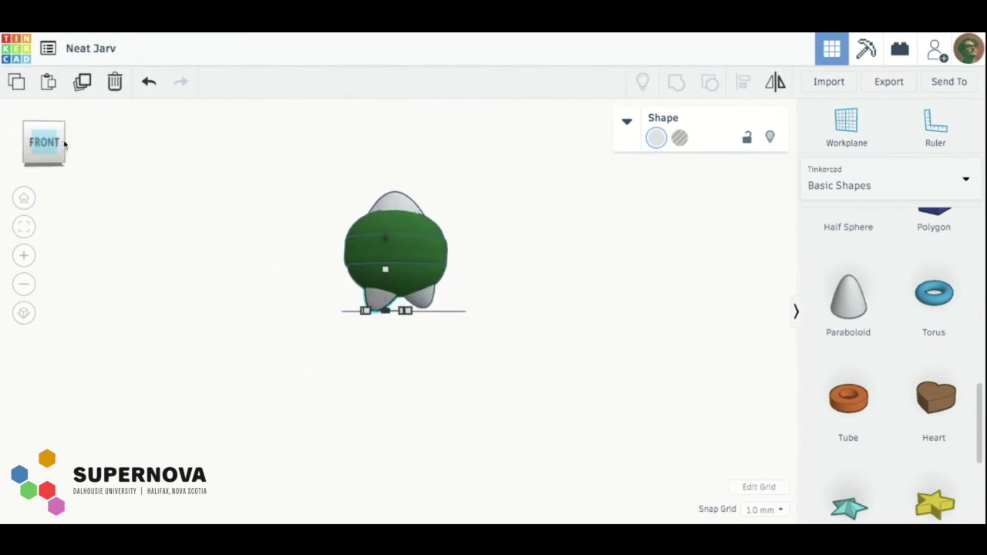
- Select all five shapes of the ball and its horns and group them
left_click(335, 168)
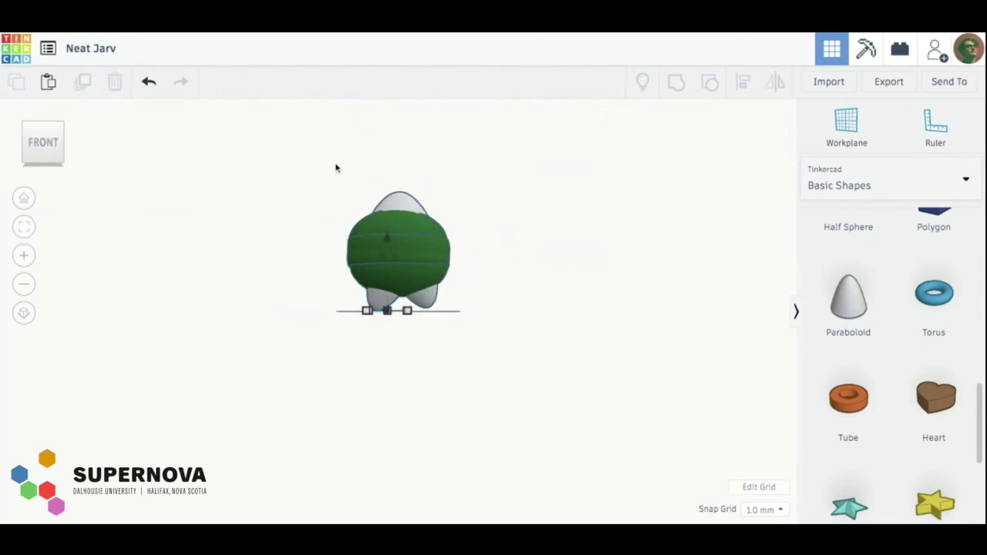
left_click_drag(334, 181, 476, 250)
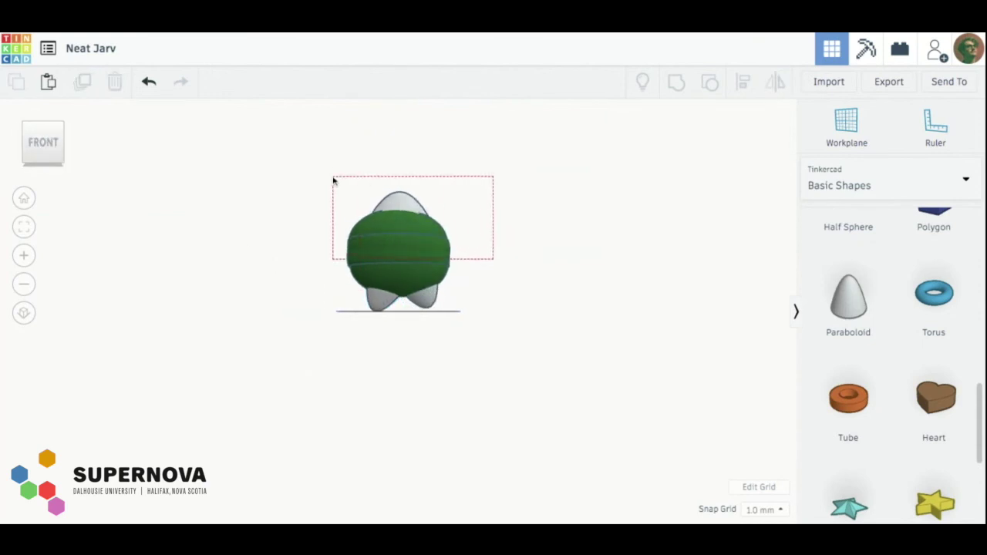
left_click_drag(494, 260, 495, 286)
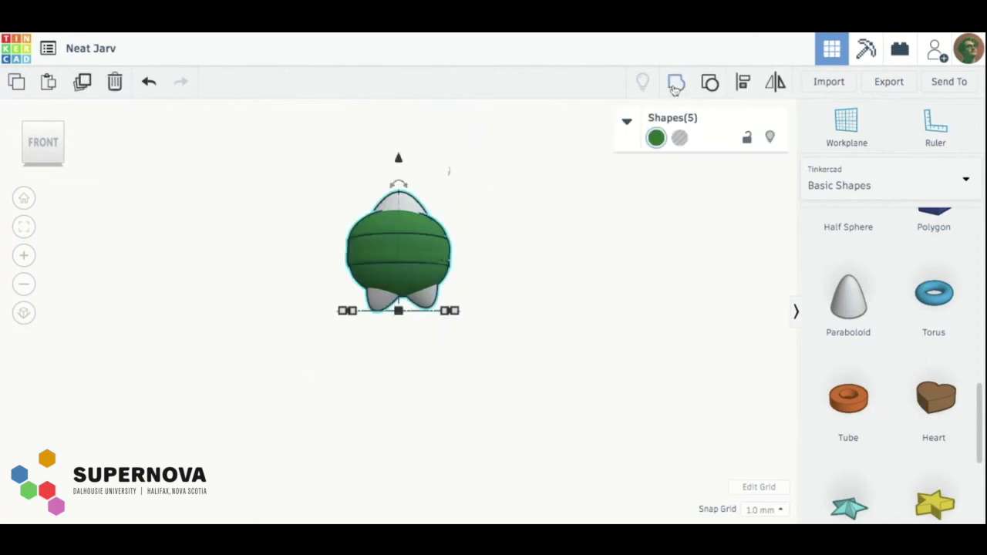
left_click(449, 170)
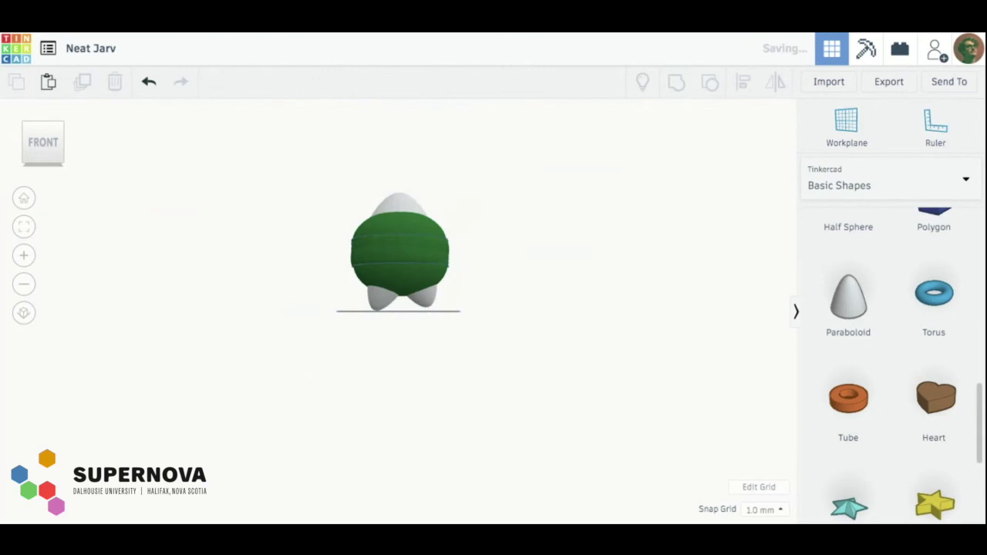
- Raise the grouped model off the workplane and ungroup it
left_click(375, 259)
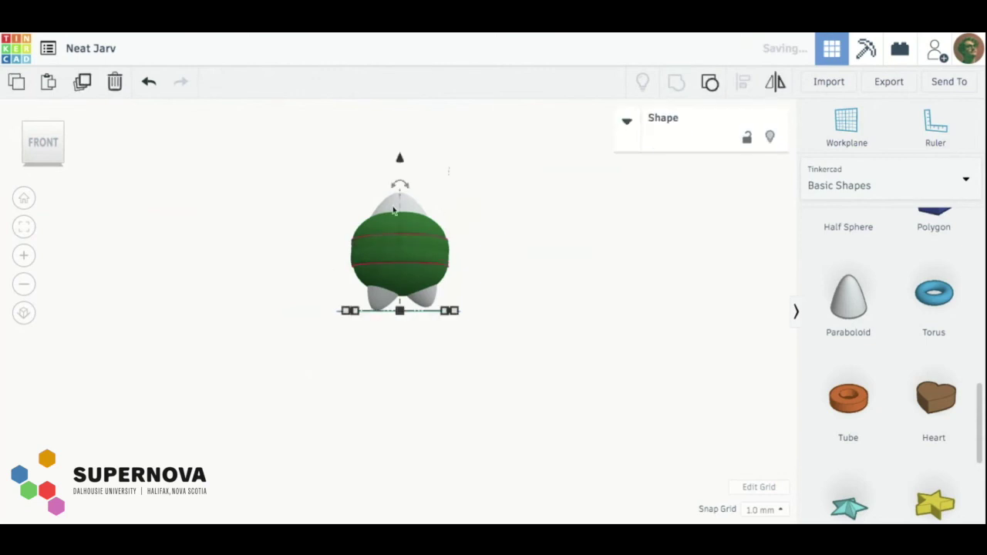
left_click_drag(400, 161, 399, 140)
left_click(711, 82)
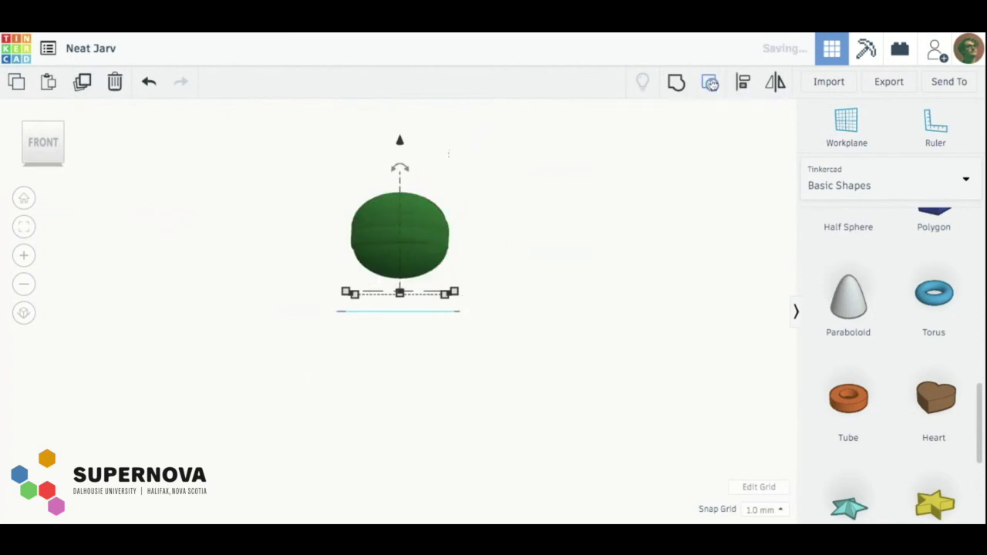
left_click(612, 312)
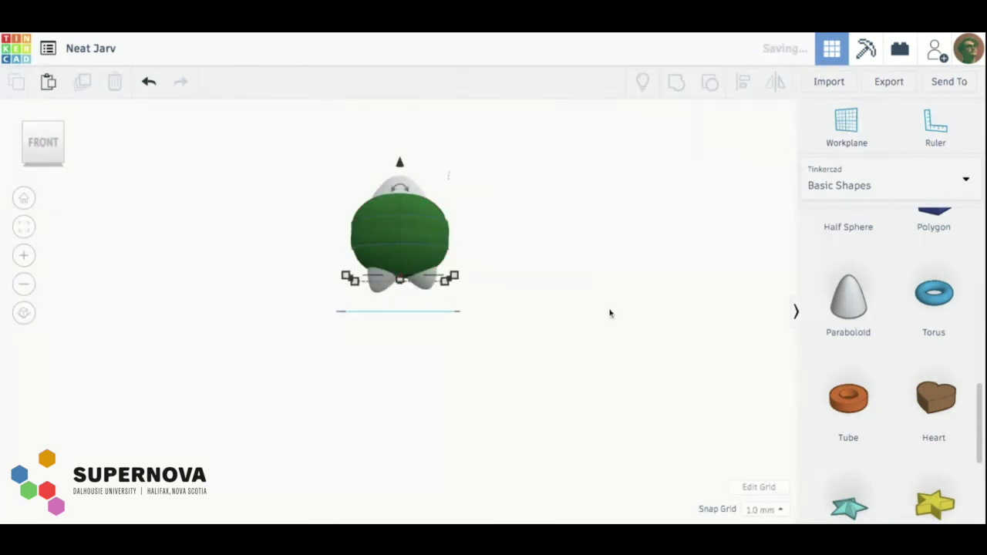
- Stretch the inverted paraboloid on the ball's left, as seen from the front, and lower it 30 mm to 5 mm above the workplane
left_click(386, 288)
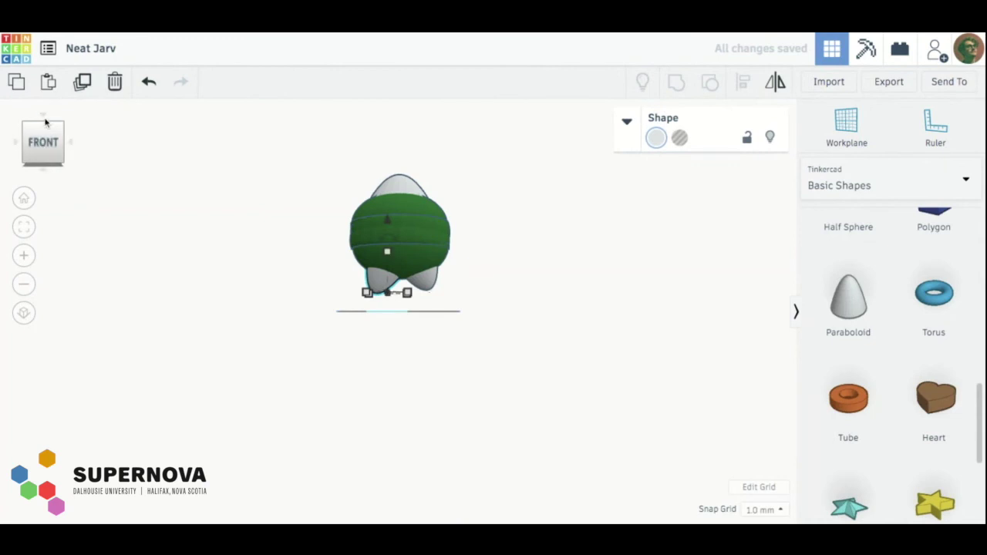
left_click(44, 129)
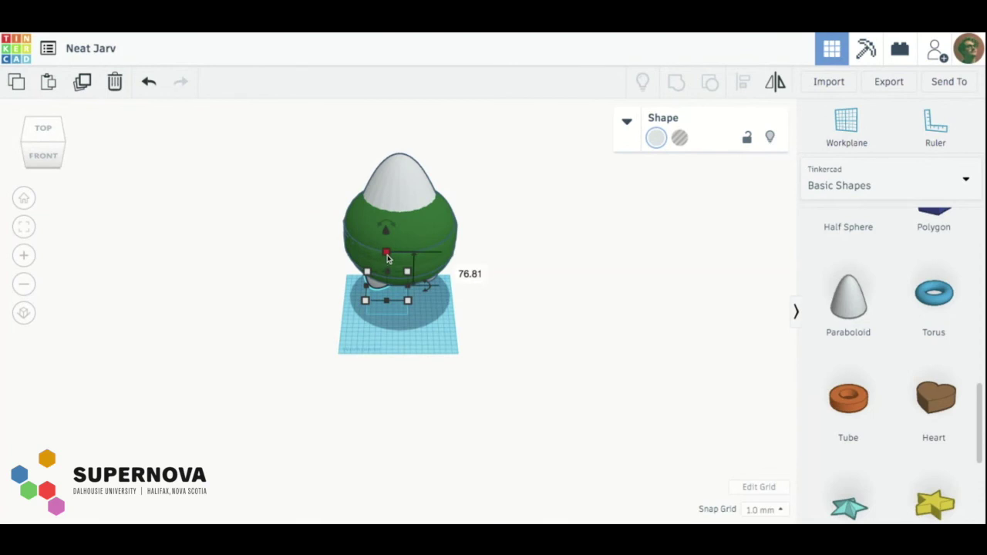
left_click_drag(387, 258, 385, 236)
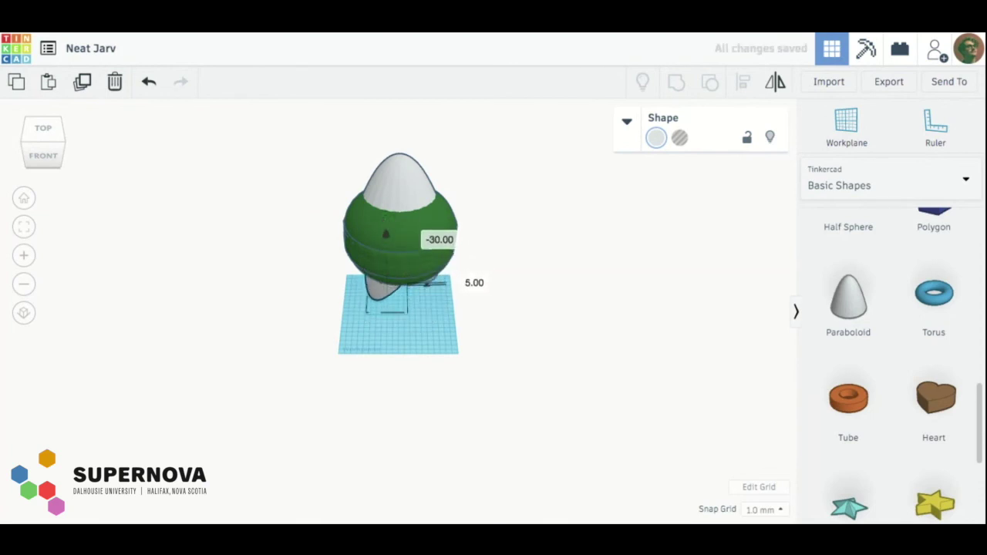
left_click(36, 163)
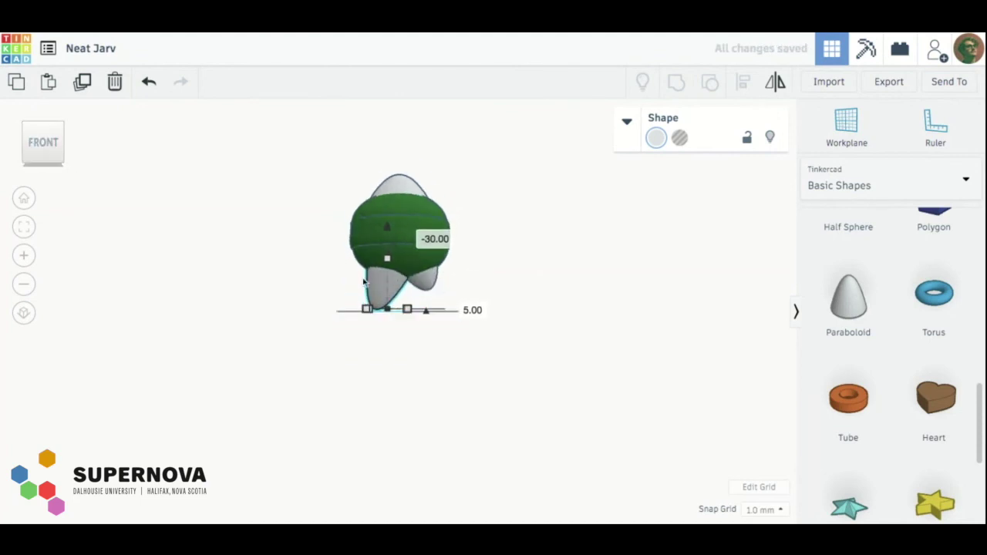
- Shift the lengthened paraboloid 17.66 mm outward to the ball's left as seen from the front and raise it 6 mm
key("Left")
key("Left")
key("Left")
key("Left")
key("Left")
key("Left")
key("Left")
key("Left")
key("Left")
key("Left")
key("Left")
key("Left")
key("Left")
key("Left")
key("Left")
key("Left")
key("Left")
key("Left")
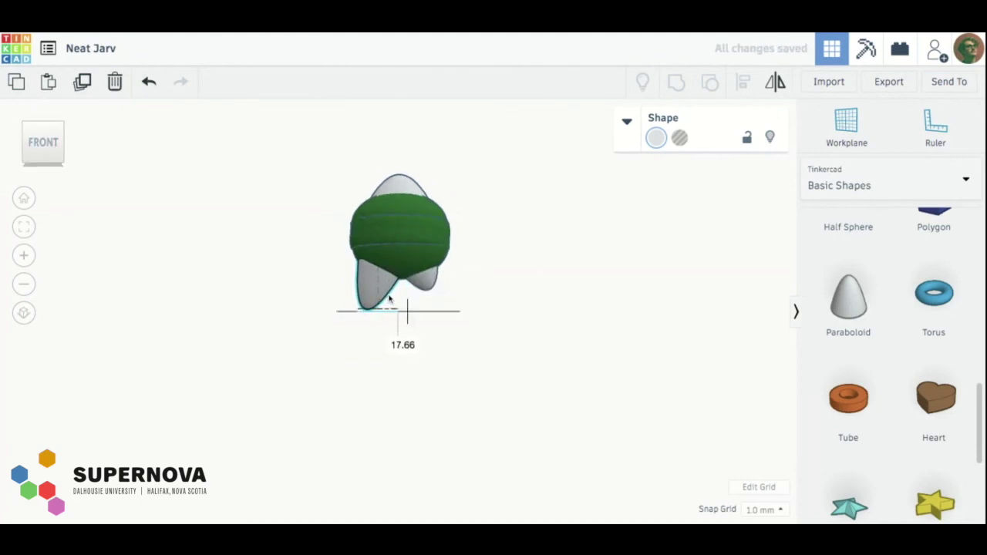
left_click_drag(390, 299, 384, 299)
left_click_drag(382, 230, 381, 226)
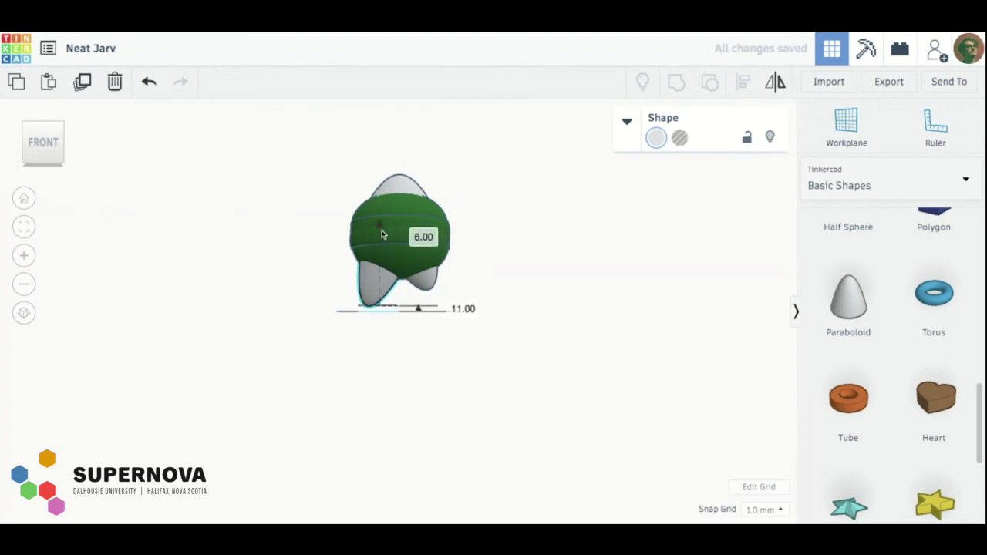
- Stretch the other inverted paraboloid to a height of 114.60 mm and lower it 26.40 mm to 15 mm above the workplane
left_click(435, 283)
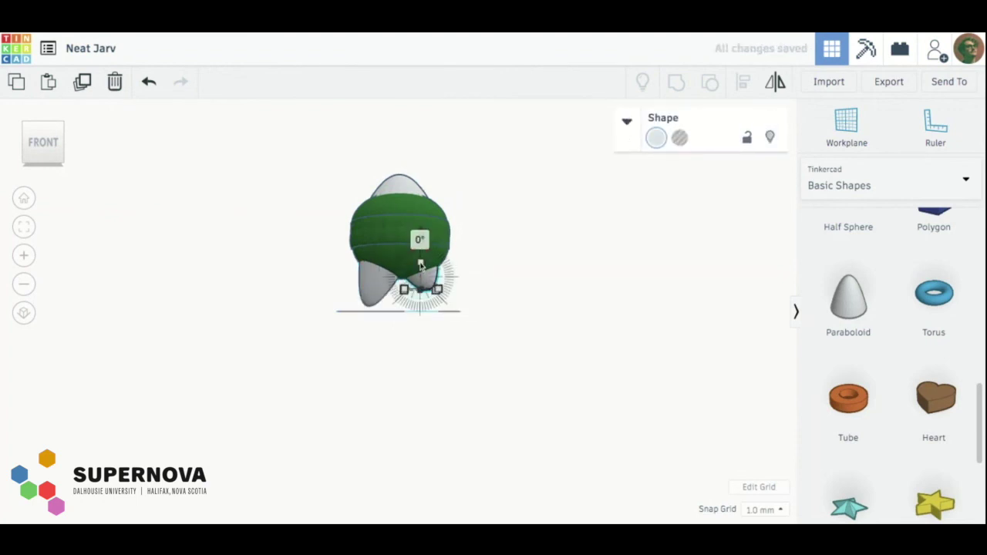
left_click_drag(421, 263, 420, 229)
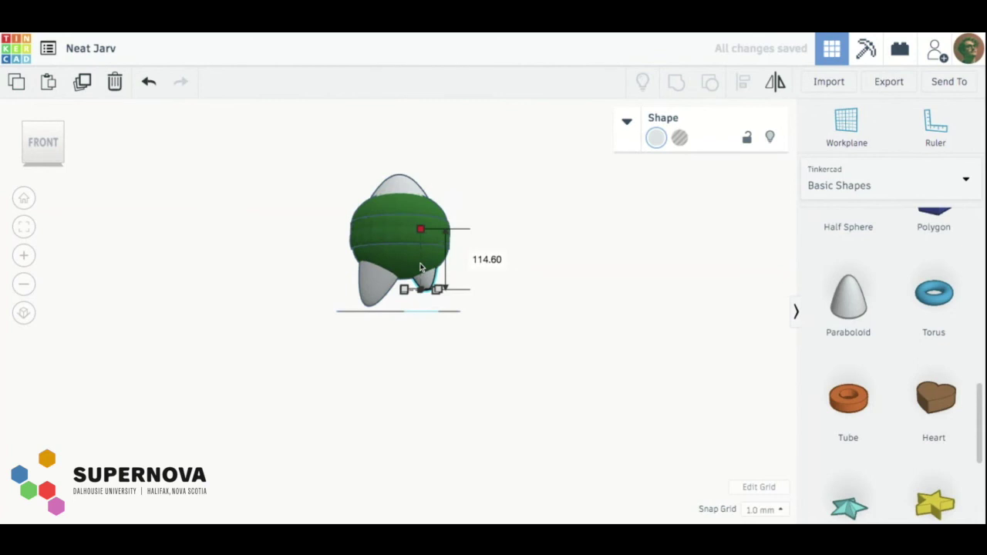
left_click(37, 125)
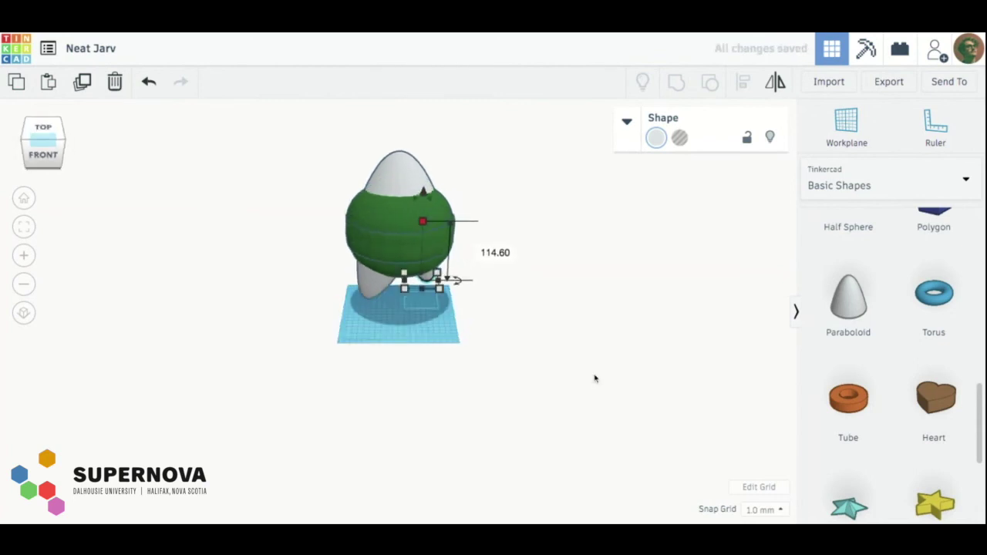
left_click(60, 136)
left_click(51, 156)
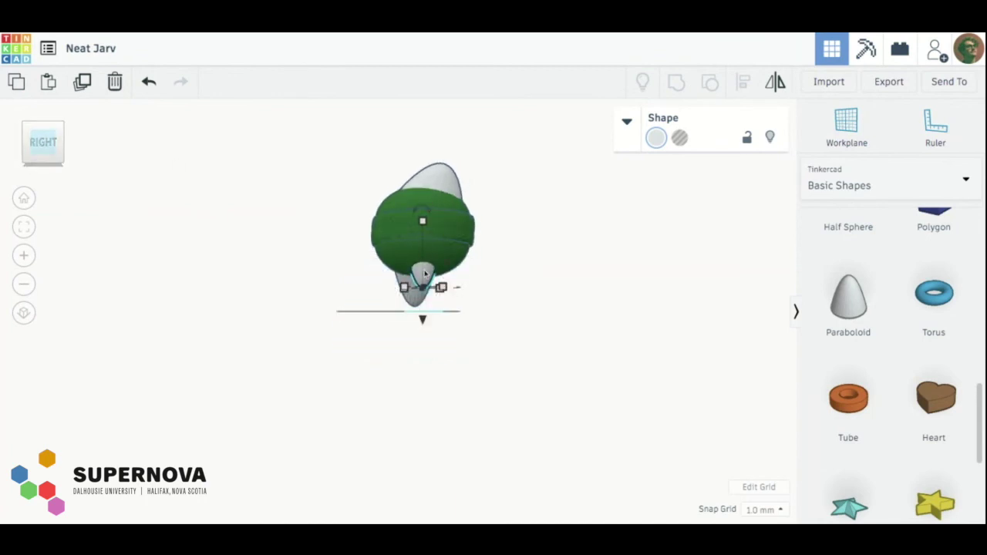
left_click_drag(424, 319, 423, 331)
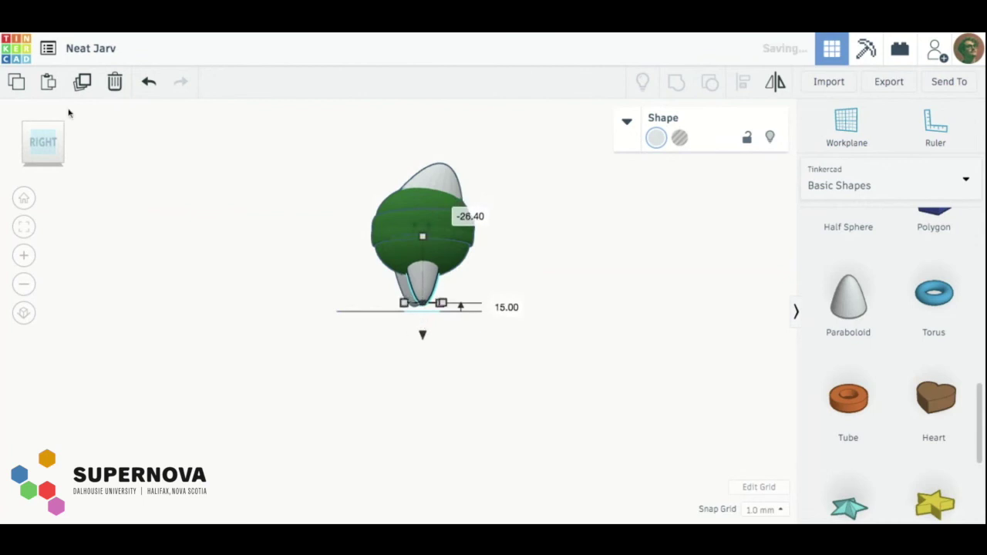
left_click(28, 145)
left_click(30, 142)
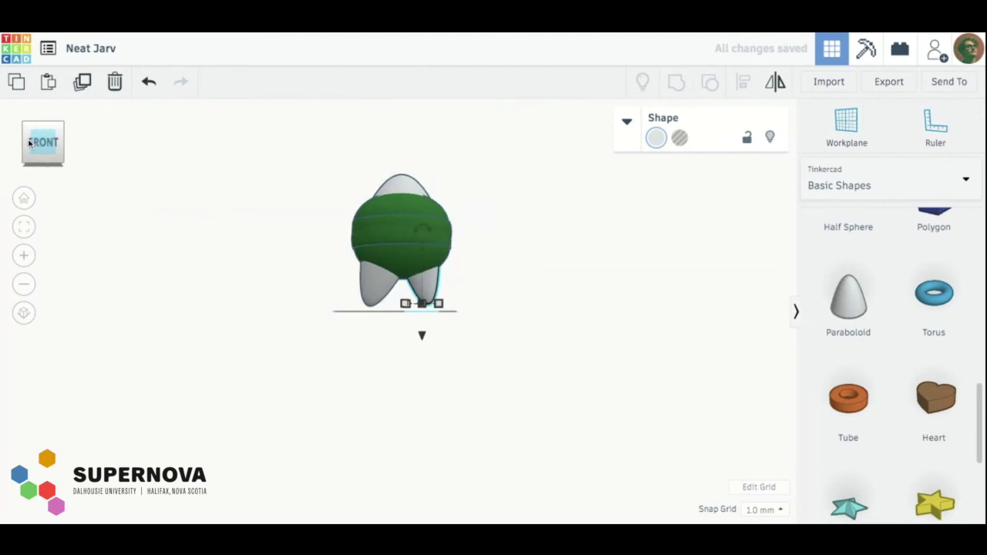
- Add three purple cones from the basic shapes beside the model
left_click(42, 127)
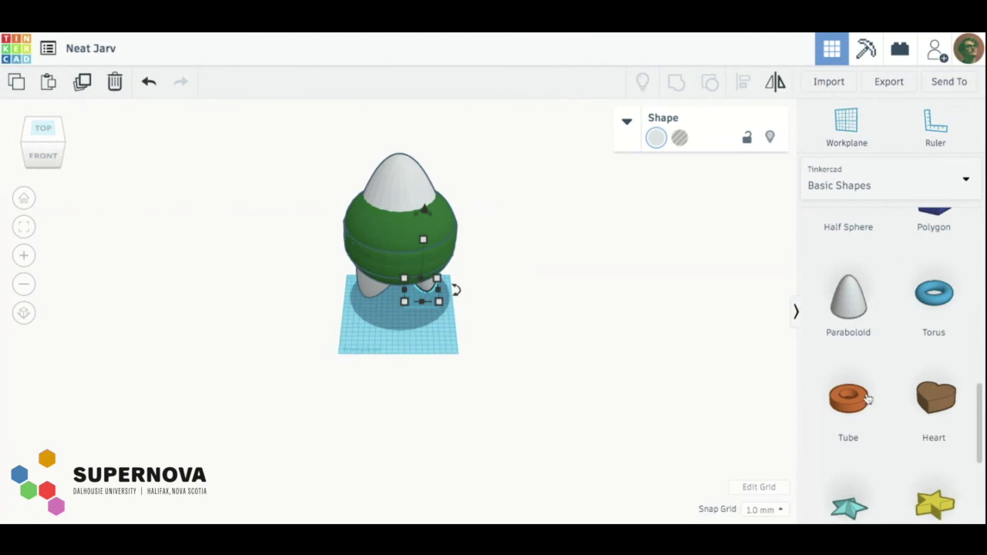
scroll(869, 398, "down", 5)
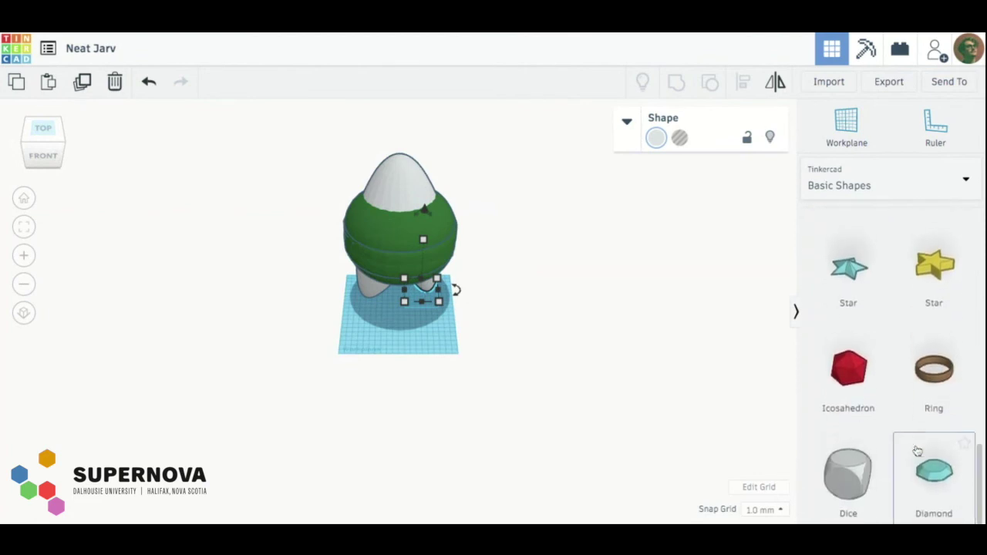
scroll(917, 452, "up", 10)
scroll(921, 433, "down", 3)
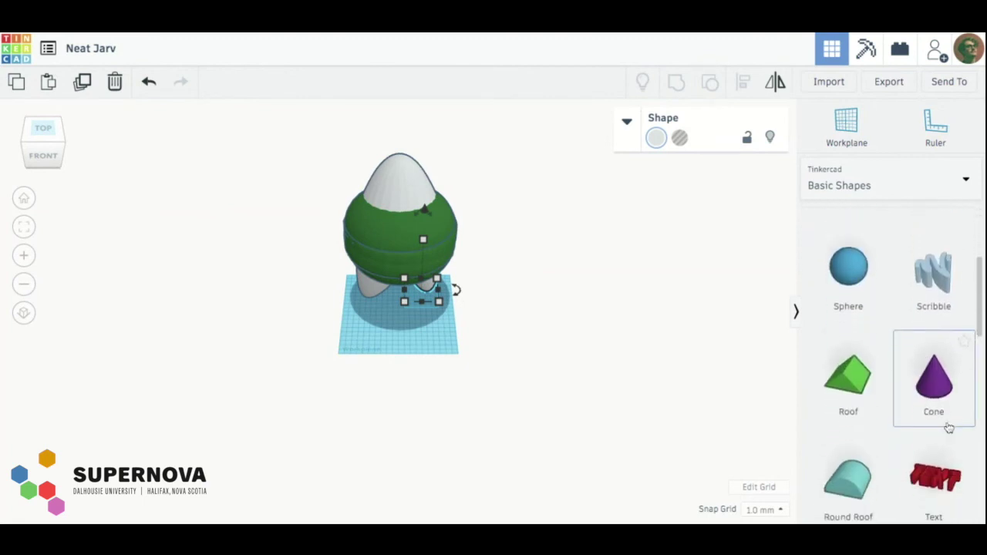
left_click(943, 380)
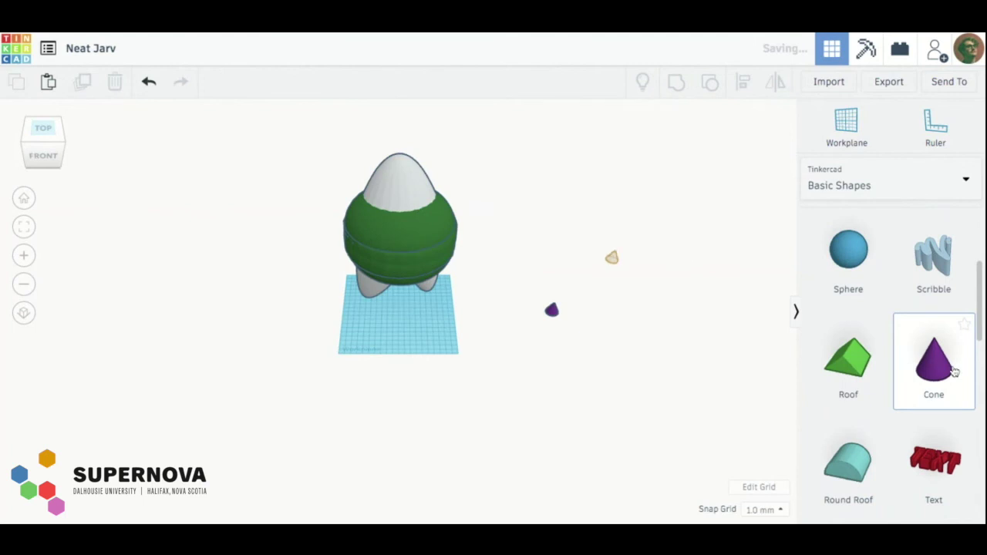
left_click(953, 361)
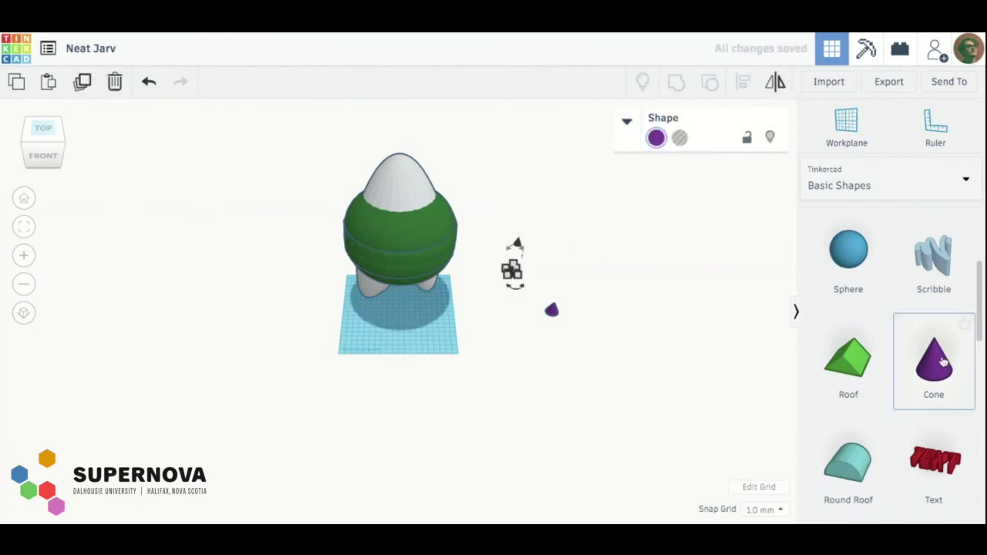
left_click(943, 362)
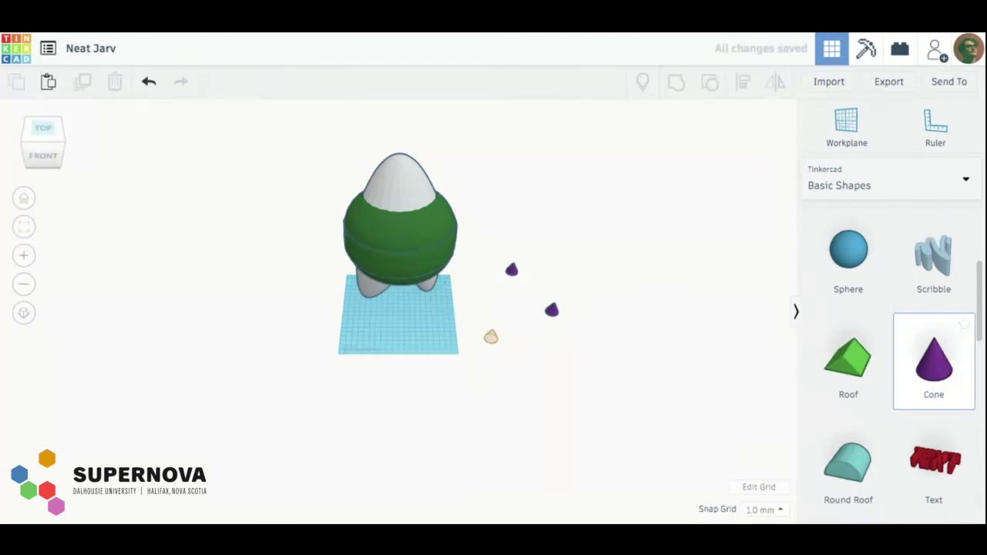
left_click(491, 337)
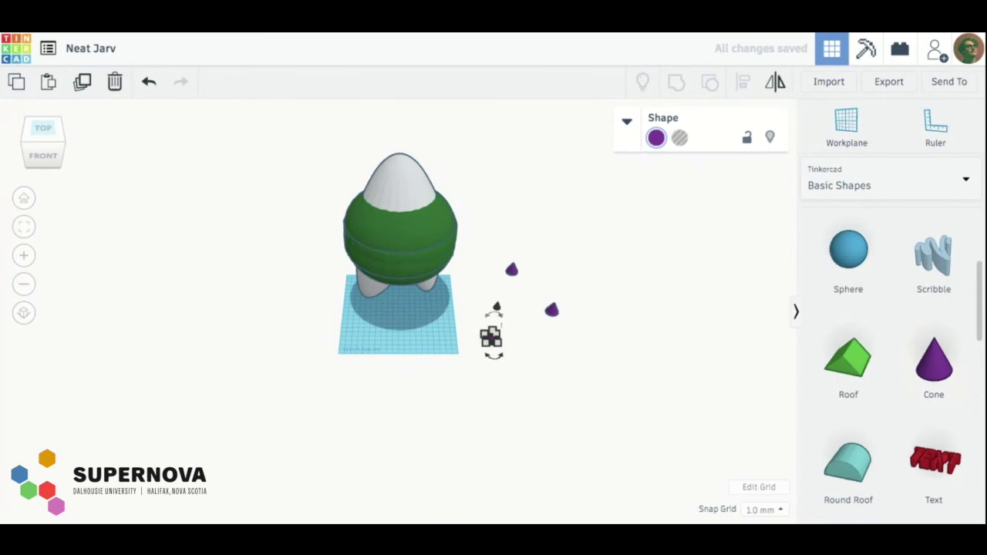
- Raise one purple cone 251 mm above the workplane and move it over to the top horn
left_click_drag(498, 310, 522, 178)
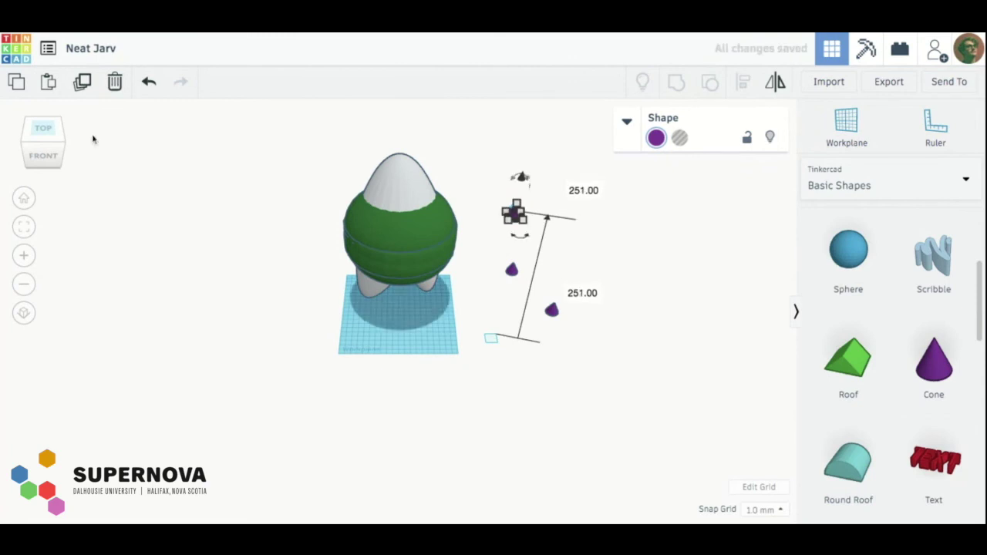
left_click(28, 131)
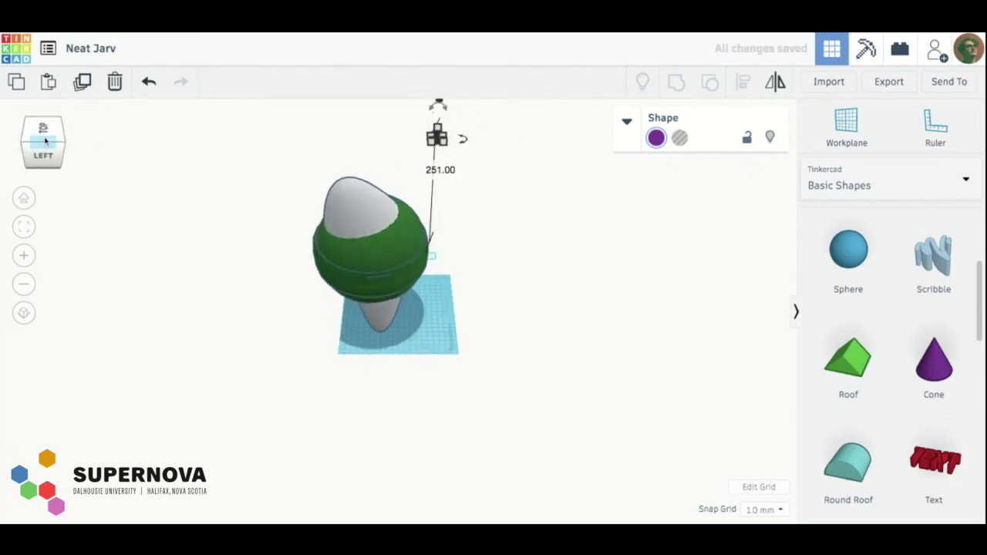
left_click(447, 150)
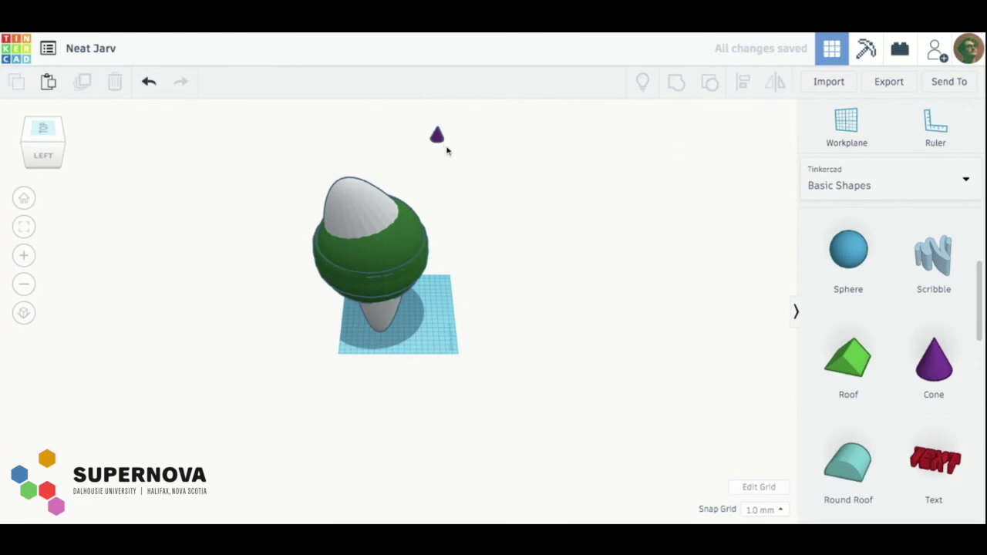
left_click_drag(438, 141, 333, 157)
- Stretch the cone on the top horn to a height of 52 mm and shift it 16 mm and 3 mm toward the horn's centre
left_click_drag(340, 195, 339, 164)
left_click(47, 127)
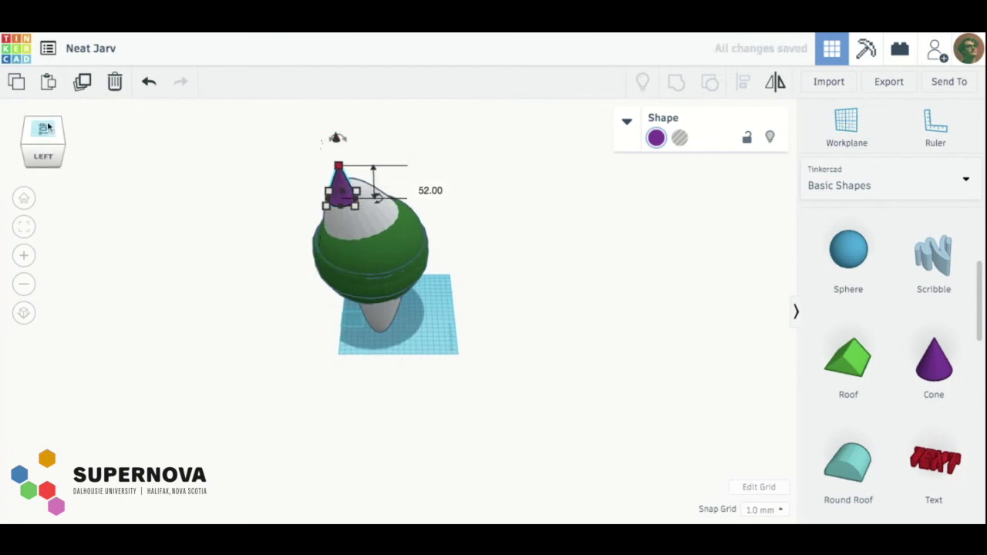
left_click(202, 377)
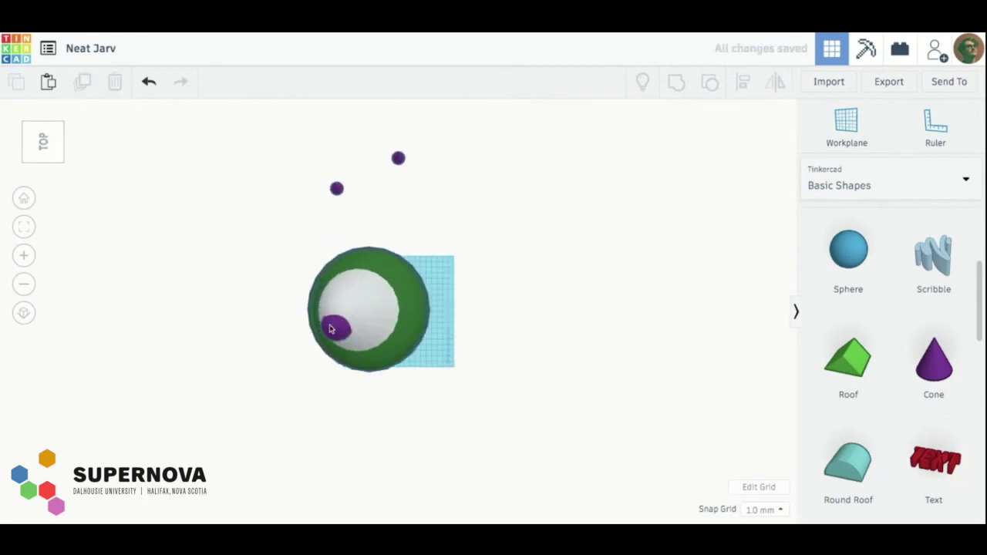
left_click_drag(340, 330, 340, 317)
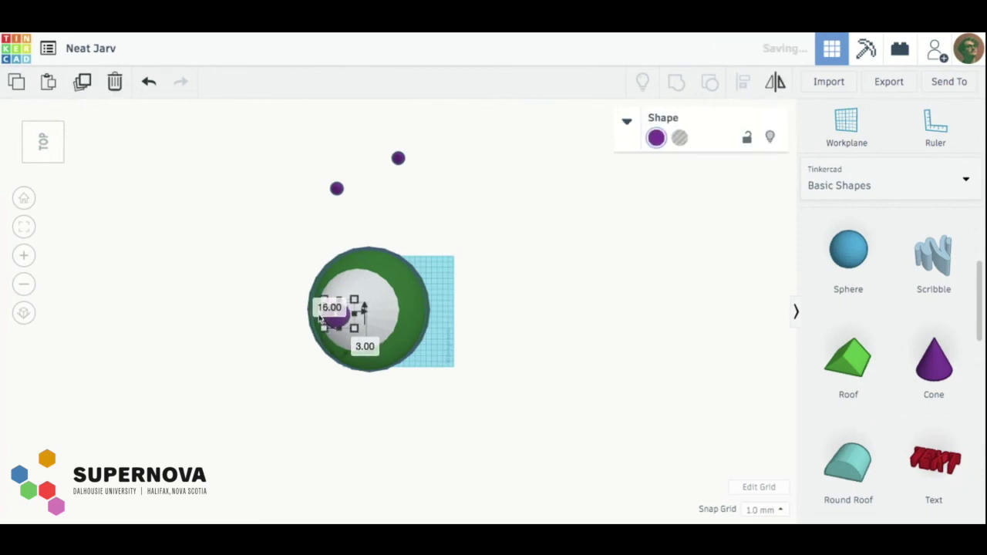
- Try tilting the cone on the top horn by 14° in the left view and rotate it back by -15°
left_click(49, 161)
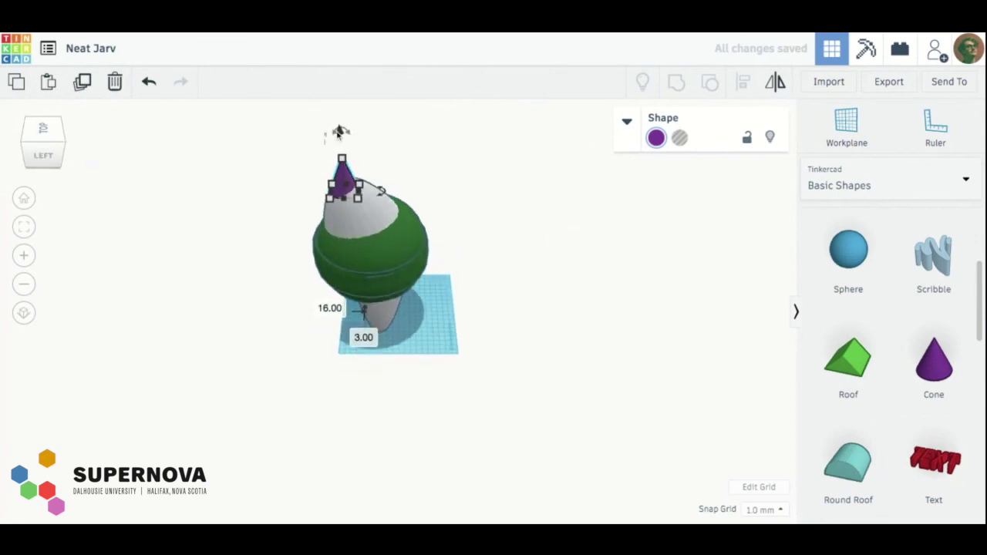
left_click_drag(341, 132, 348, 135)
left_click(348, 135)
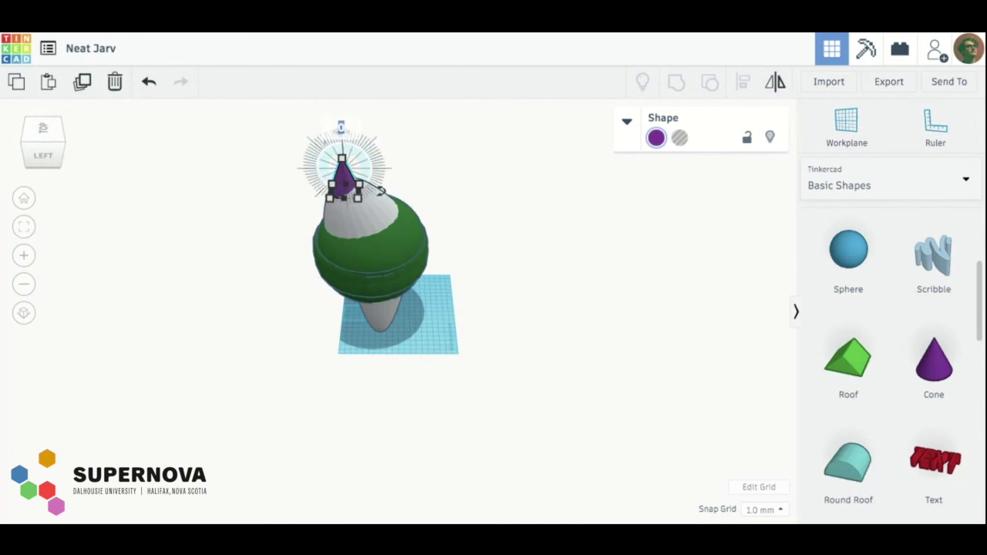
type("14")
key("Return")
mouse_move(337, 128)
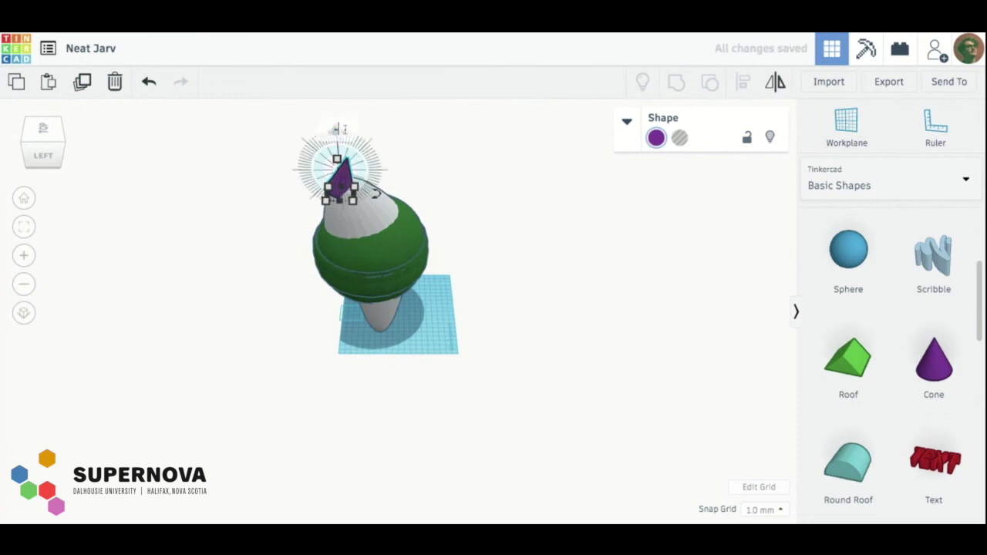
left_click(345, 129)
type("-15")
key("Return")
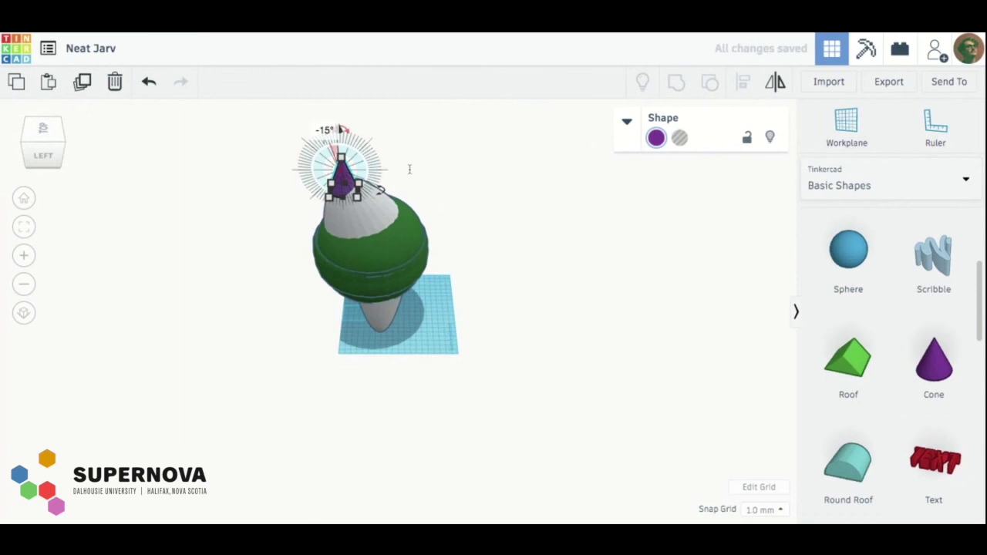
- Tilt the top cone by -15° so it leans outward and nudge it into place on the horn's tip
mouse_move(344, 129)
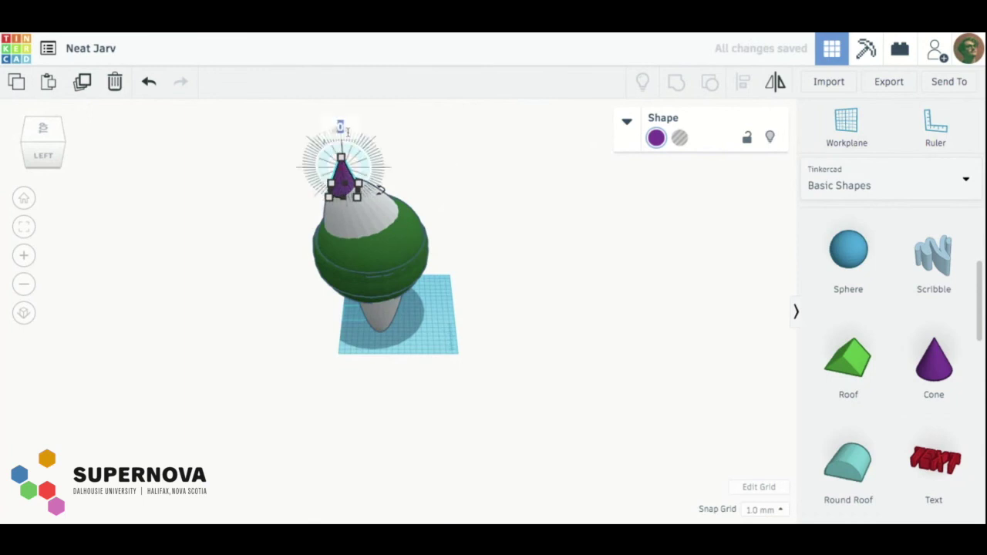
left_click_drag(340, 126, 347, 129)
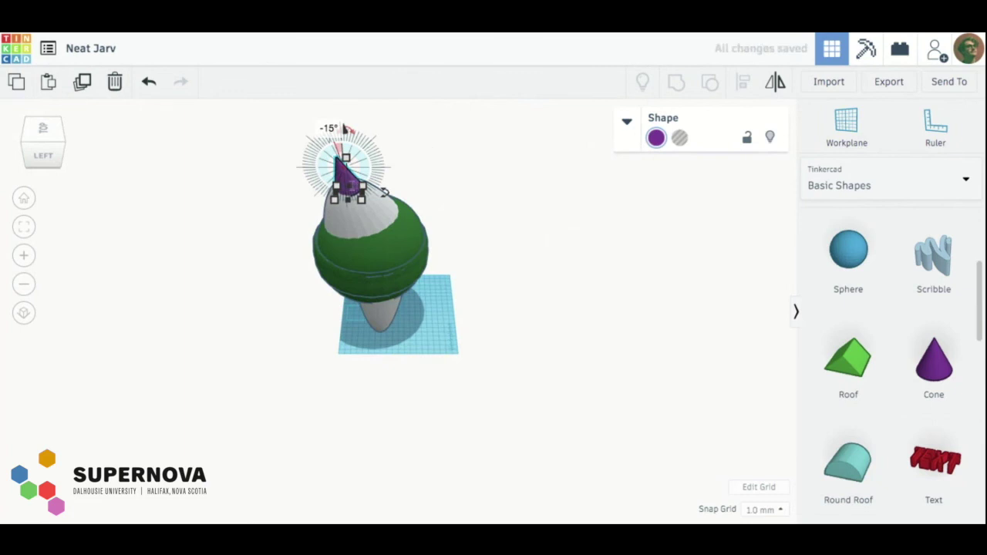
left_click(498, 193)
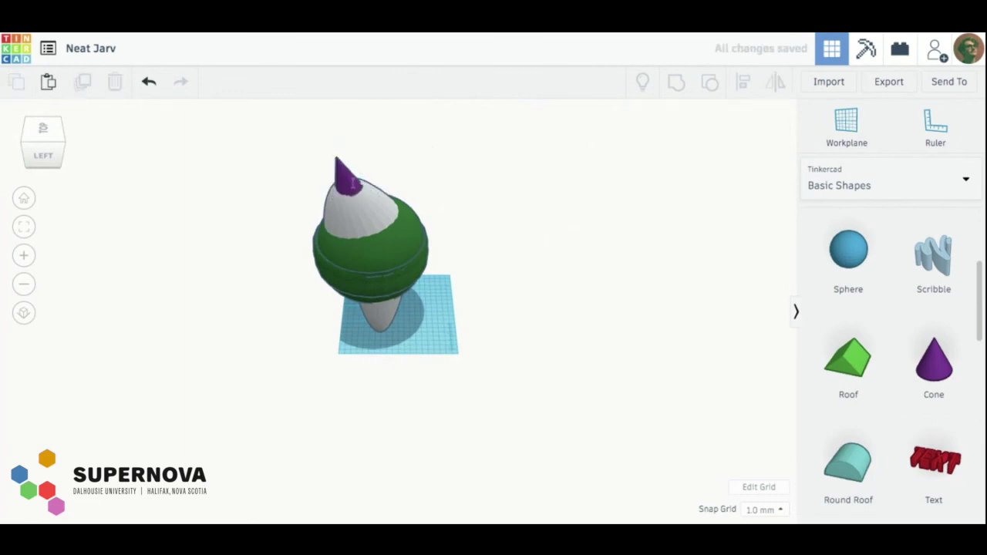
mouse_move(347, 163)
left_mouse_down()
mouse_move(333, 160)
mouse_move(343, 163)
left_mouse_up()
left_click(243, 177)
- Recolour the green ball body, the top horn and its cone bright green together
left_click_drag(252, 168, 423, 210)
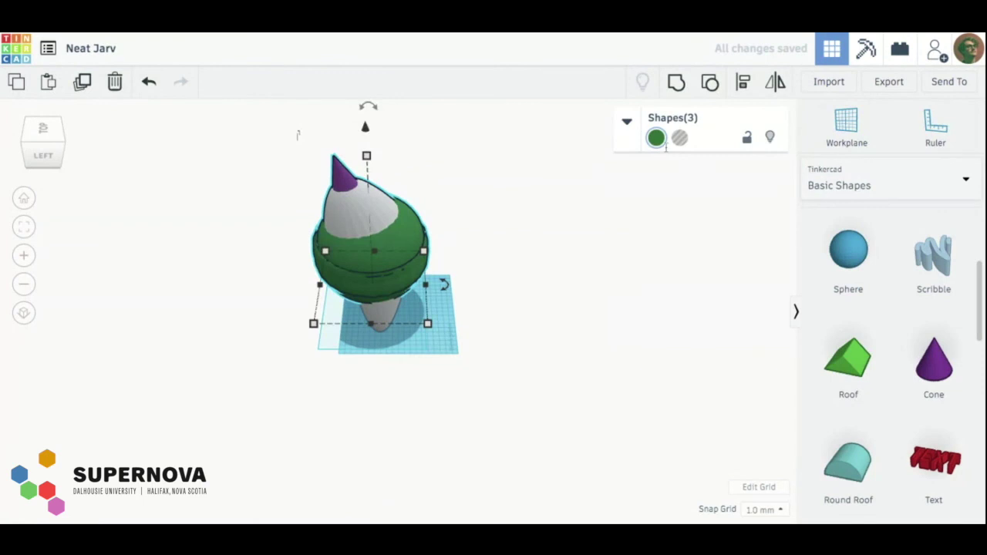
left_click(657, 138)
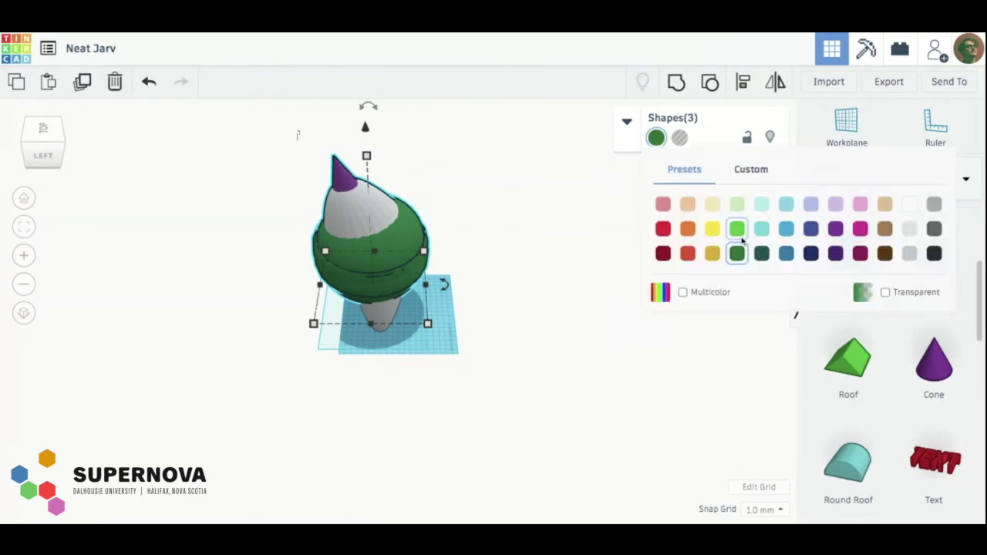
left_click(738, 230)
left_click(575, 256)
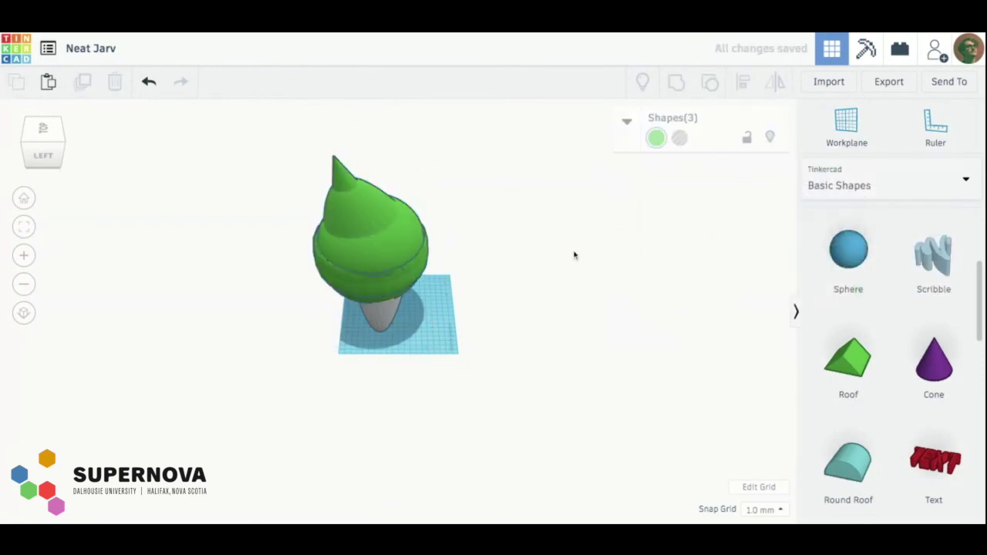
- Rotate the purple cone farthest from the model 180° in the front view so it points downward
left_click(59, 161)
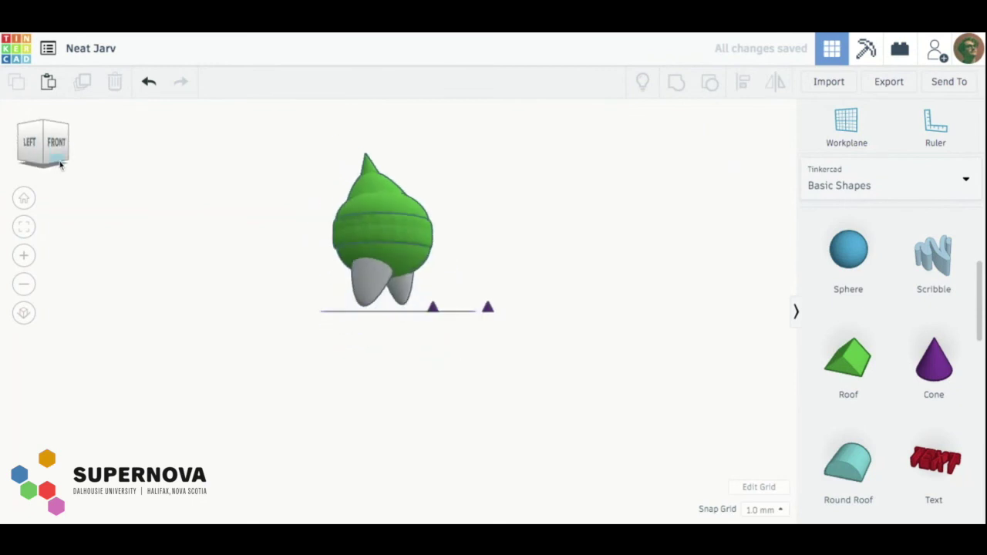
left_click(59, 162)
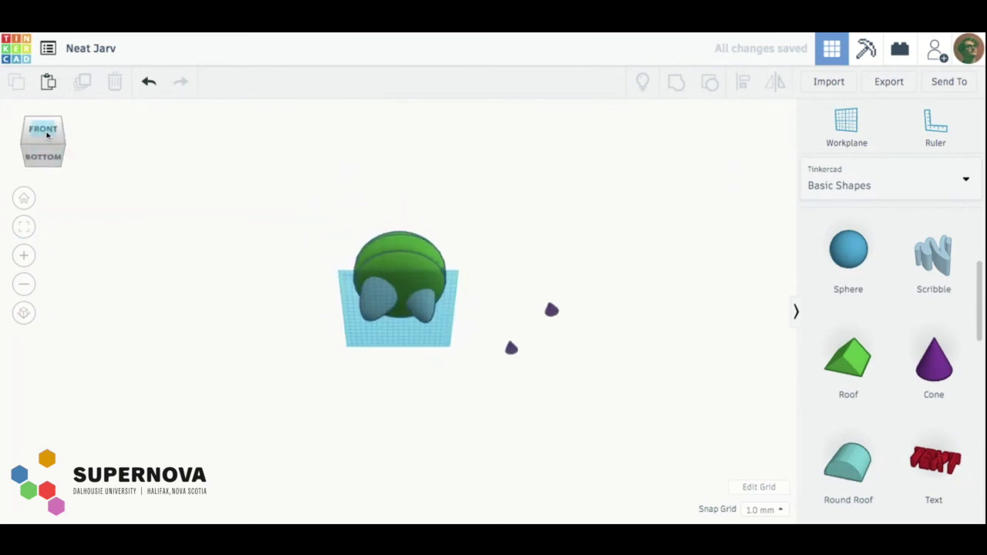
left_click(46, 133)
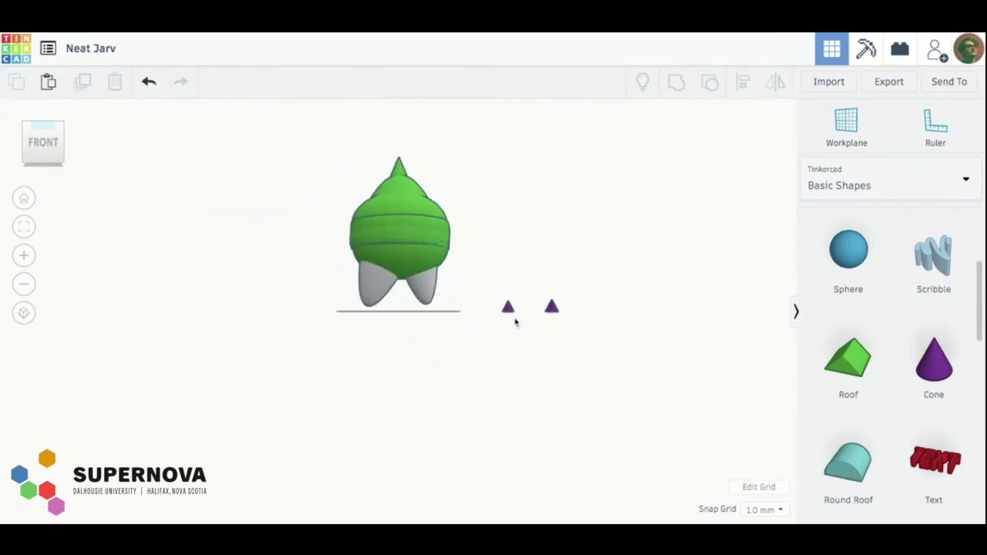
left_click(553, 309)
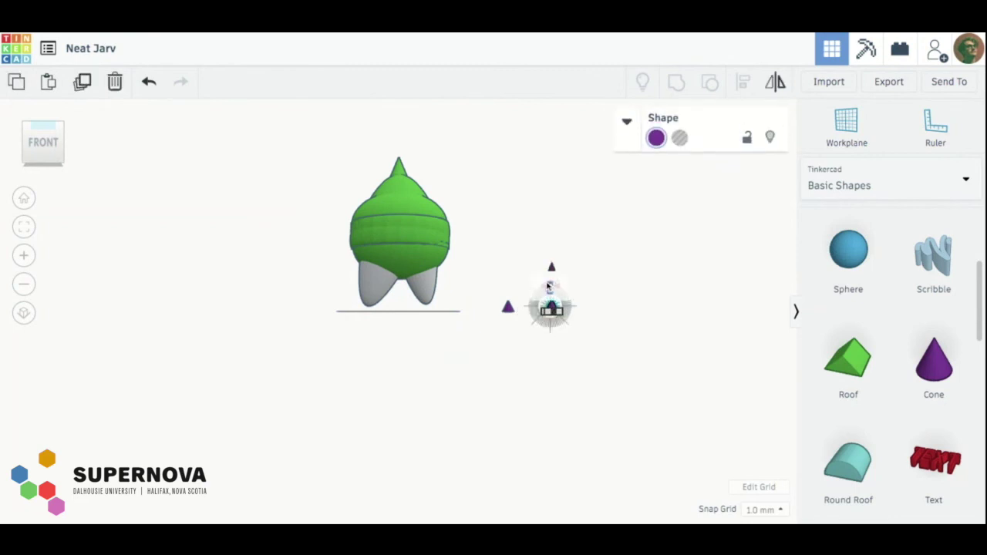
left_click(547, 286)
type("180")
key("Return")
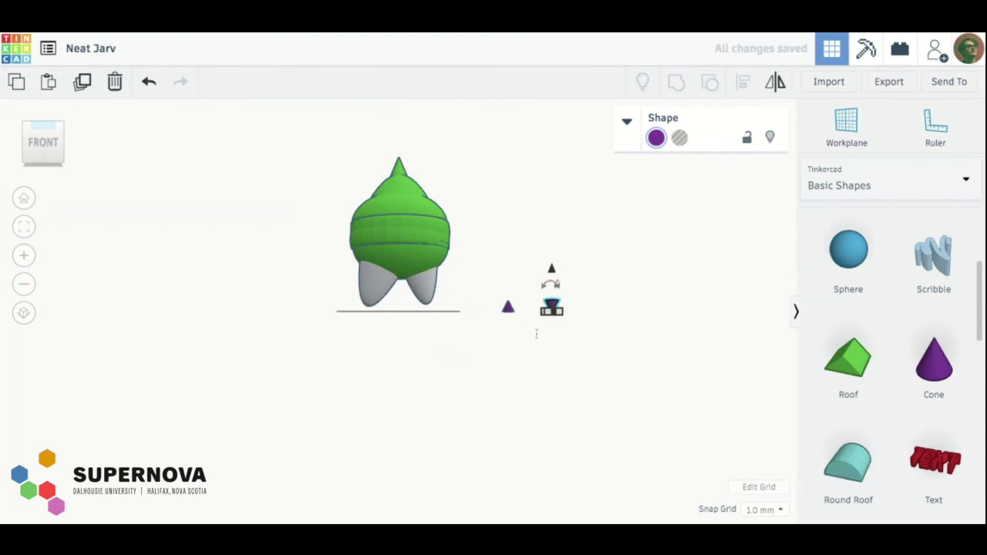
- Turn the purple cone nearer to the model upside down with a 180° rotation
left_click(519, 315)
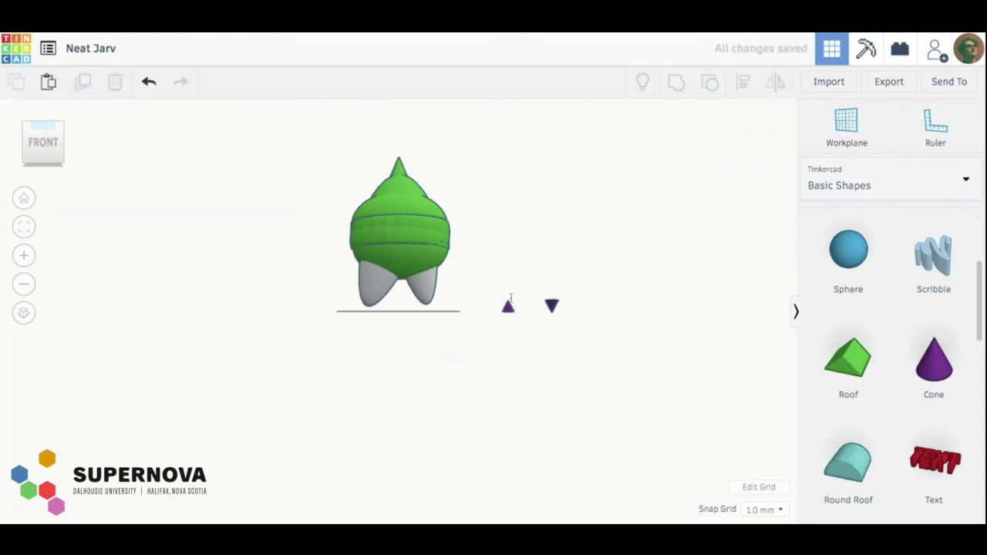
left_click(508, 307)
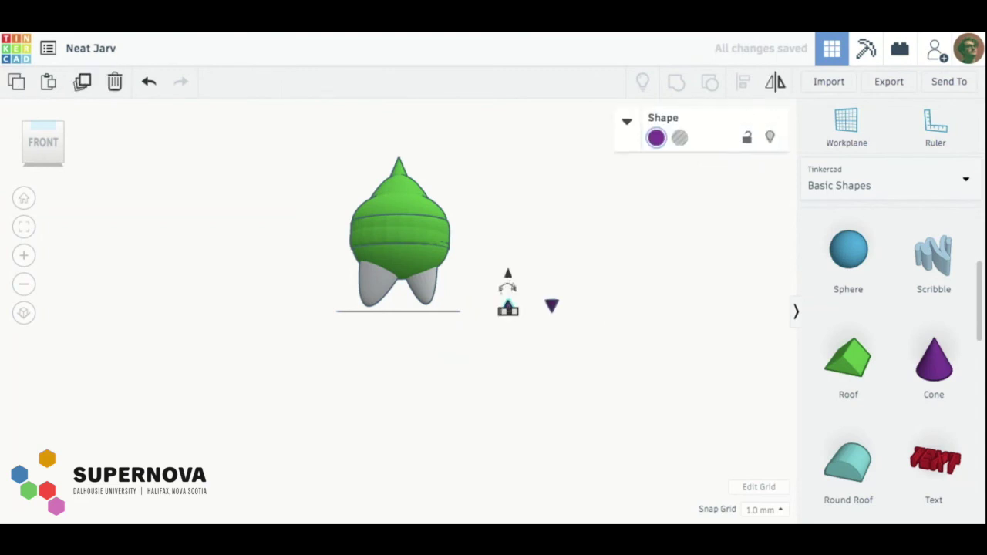
left_click_drag(508, 287, 503, 289)
type("1")
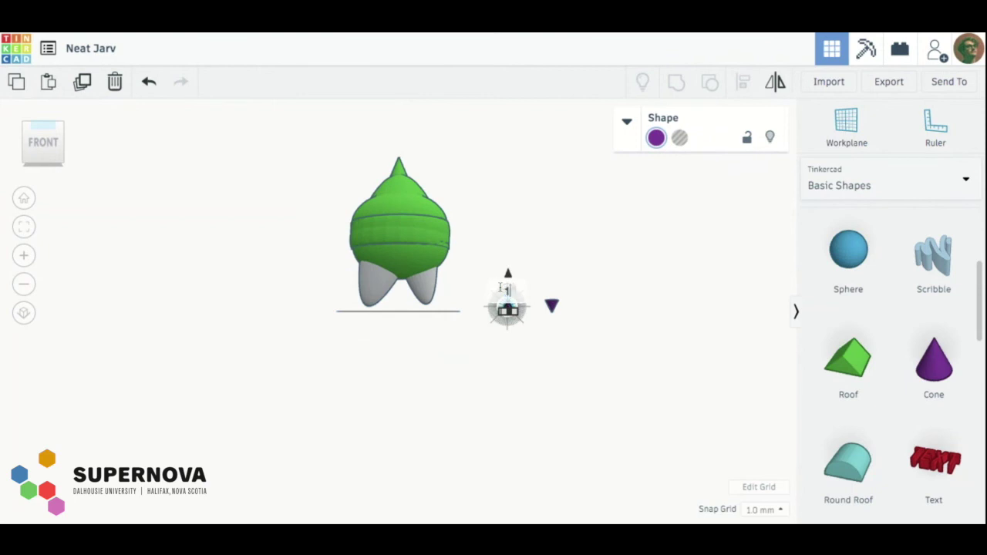
type("80")
key("Return")
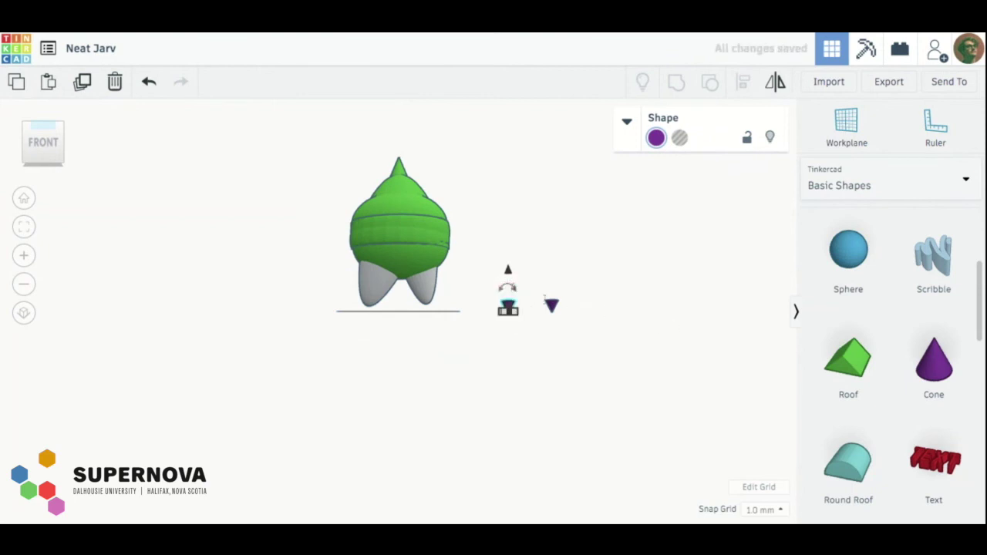
- Move the farther inverted cone 331 mm to the lower horn on the ball's left, as seen from the front
left_click(552, 306)
left_click_drag(551, 306, 368, 307)
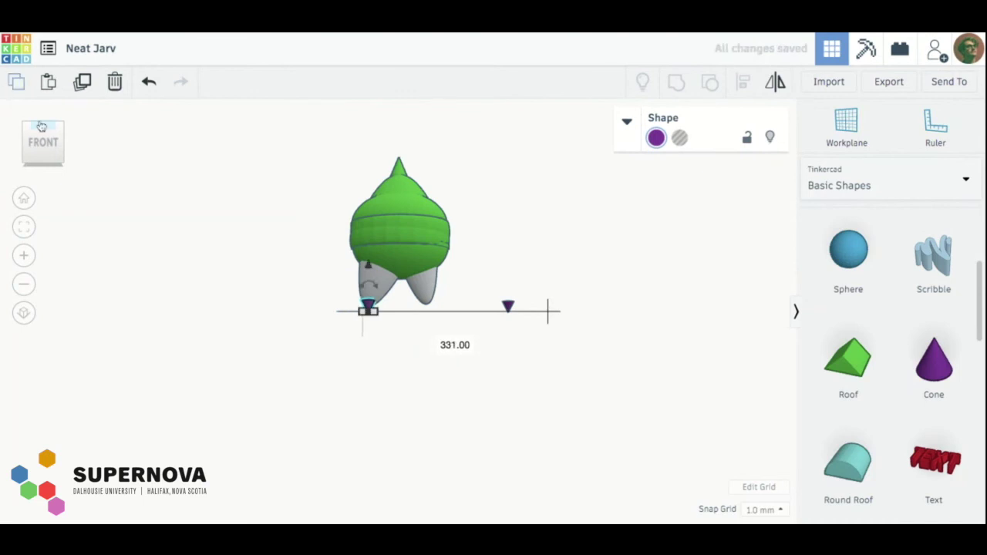
left_click(28, 141)
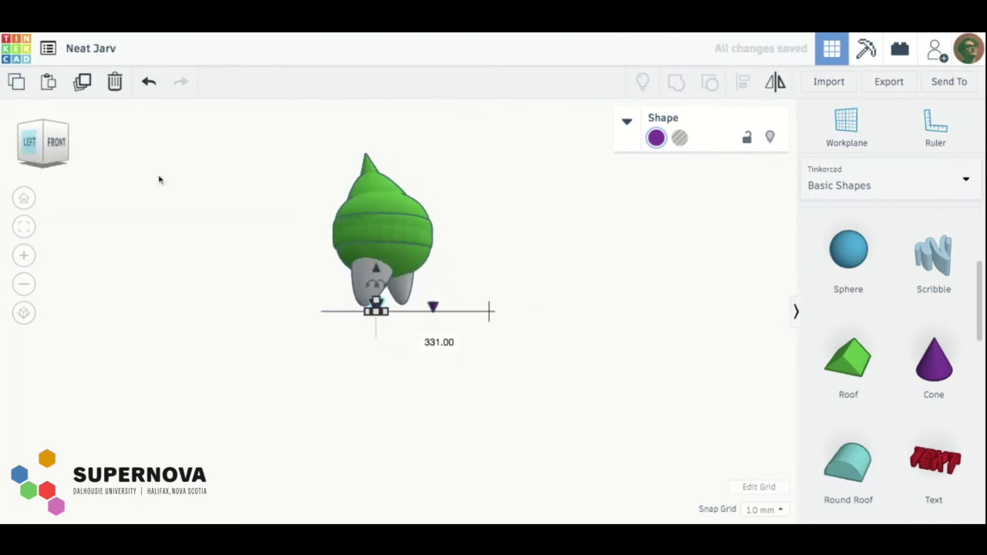
left_click(44, 123)
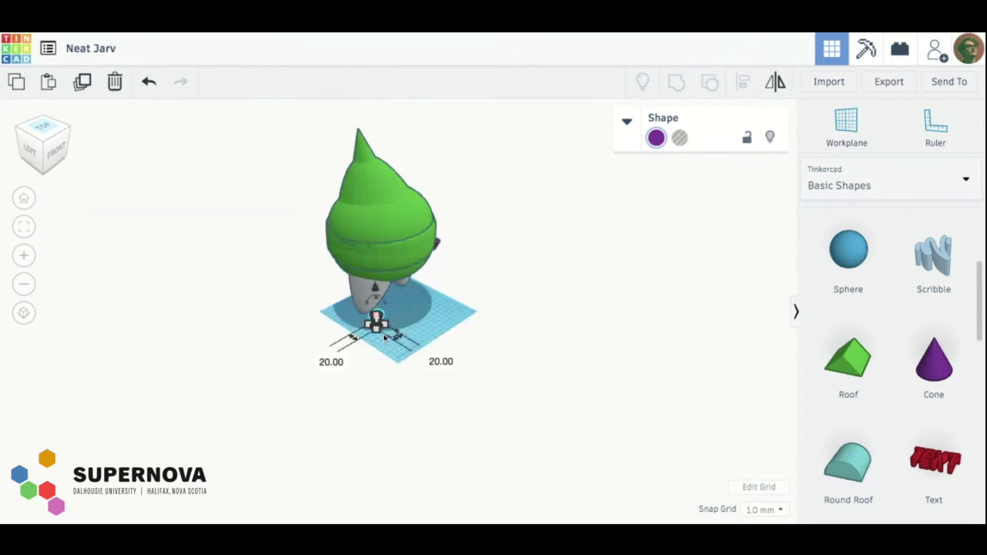
left_click(384, 316)
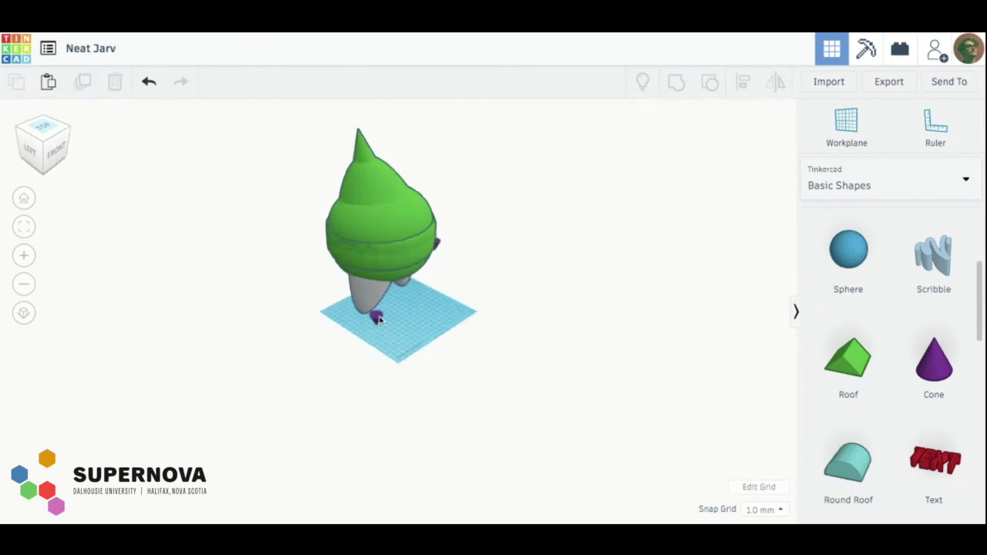
- Position the inverted cone at the tip of that lower horn and stretch it to a height of 35 mm
left_click_drag(380, 318, 386, 324)
left_click_drag(363, 284, 364, 285)
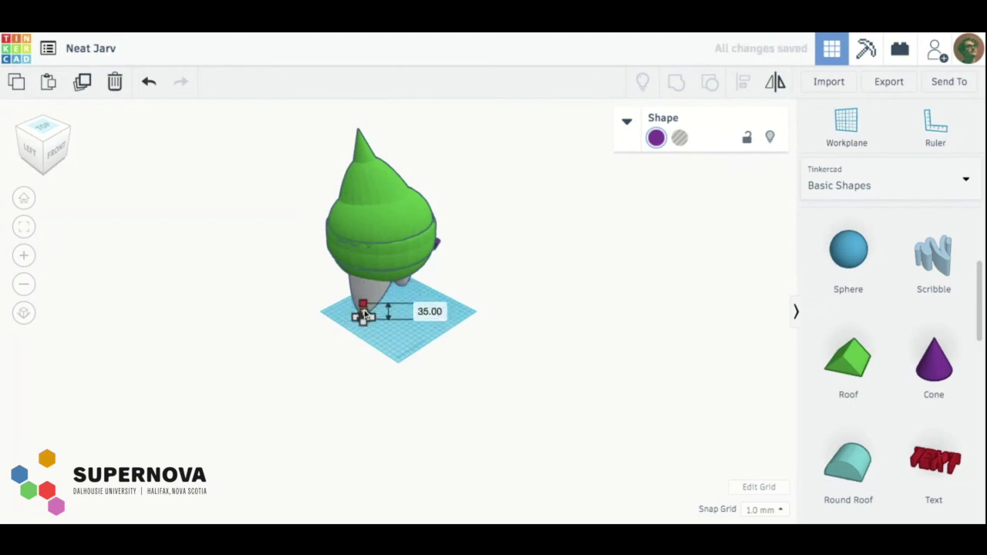
left_click(364, 311)
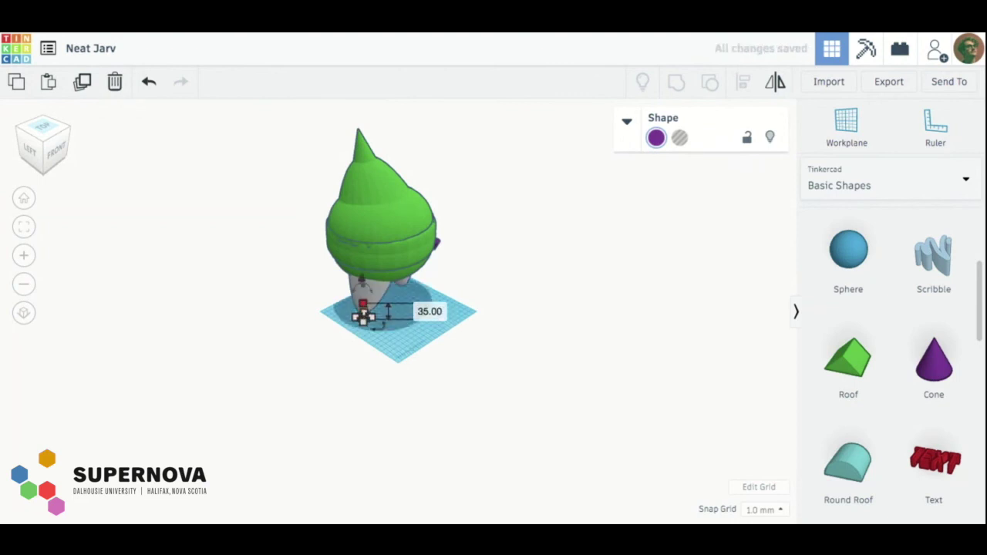
left_click(43, 153)
left_click(177, 267)
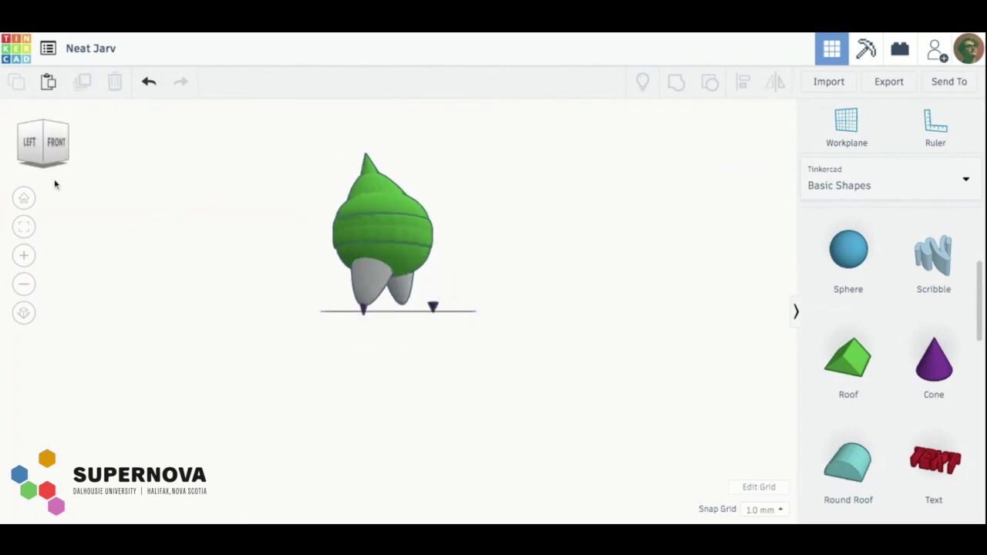
- Move the remaining inverted cone 165.46 mm across to the tip of the other lower horn, viewed from the back-left
left_click(30, 144)
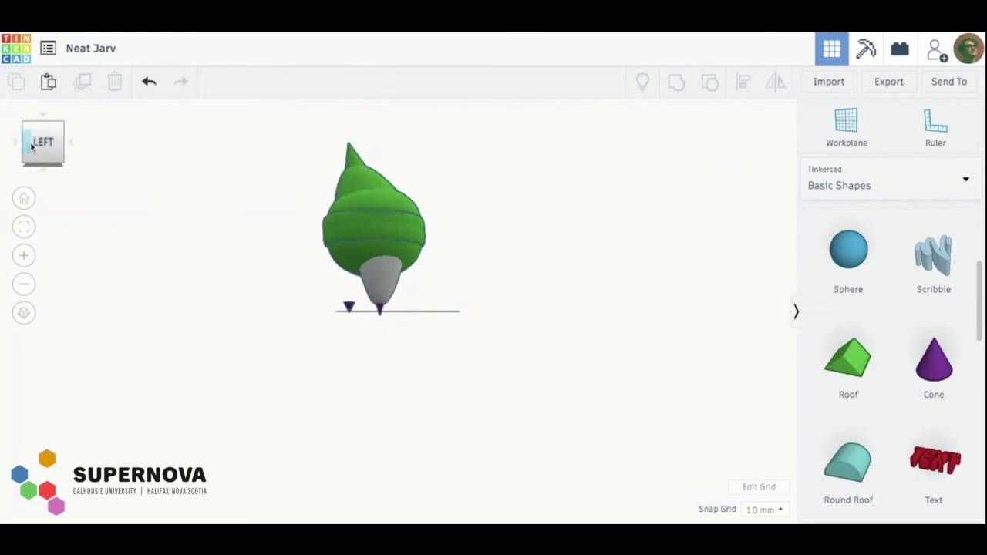
left_click(29, 145)
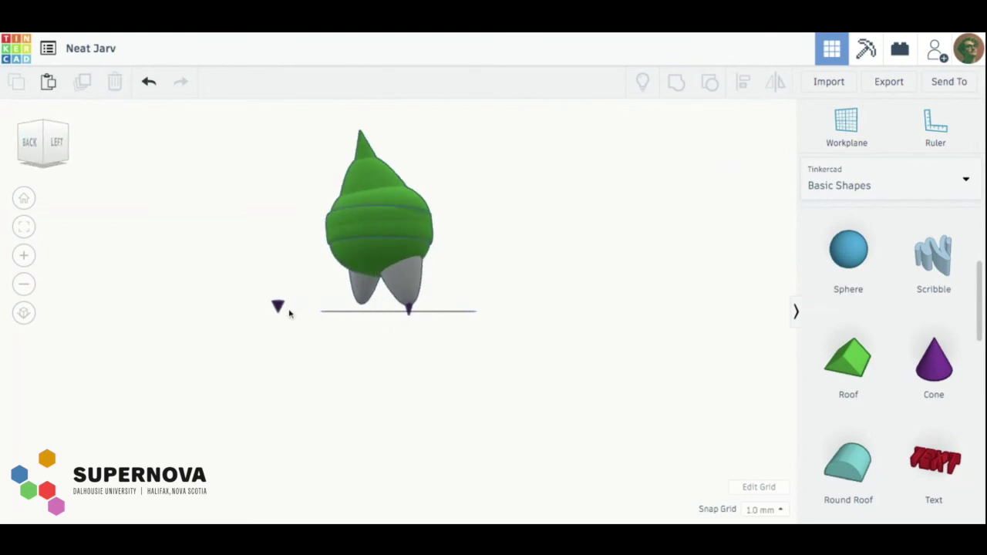
left_click_drag(278, 307, 364, 309)
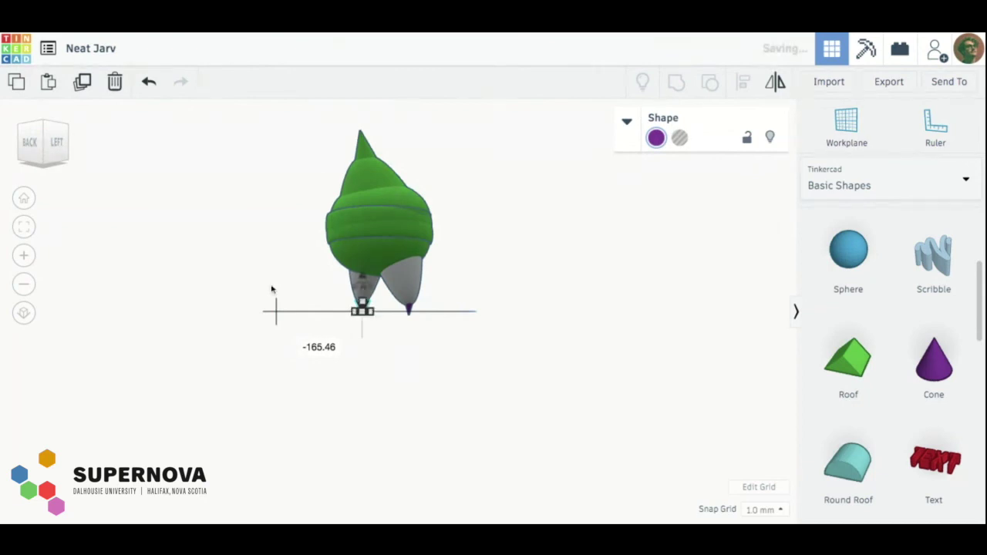
- Move the remaining inverted cone 57 mm across to below the lower horn on the ball's right, as seen from the front
left_click(55, 142)
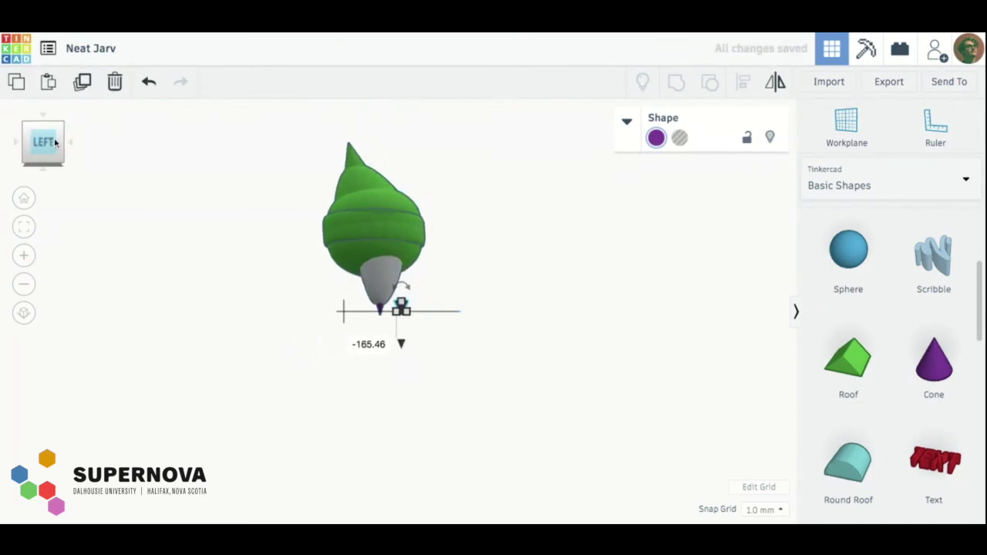
left_click(58, 127)
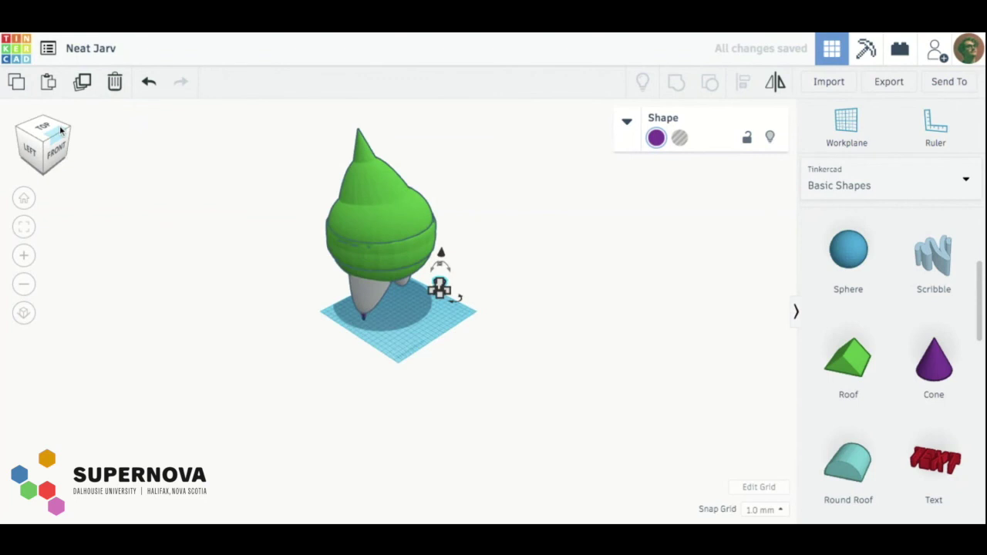
left_click(65, 134)
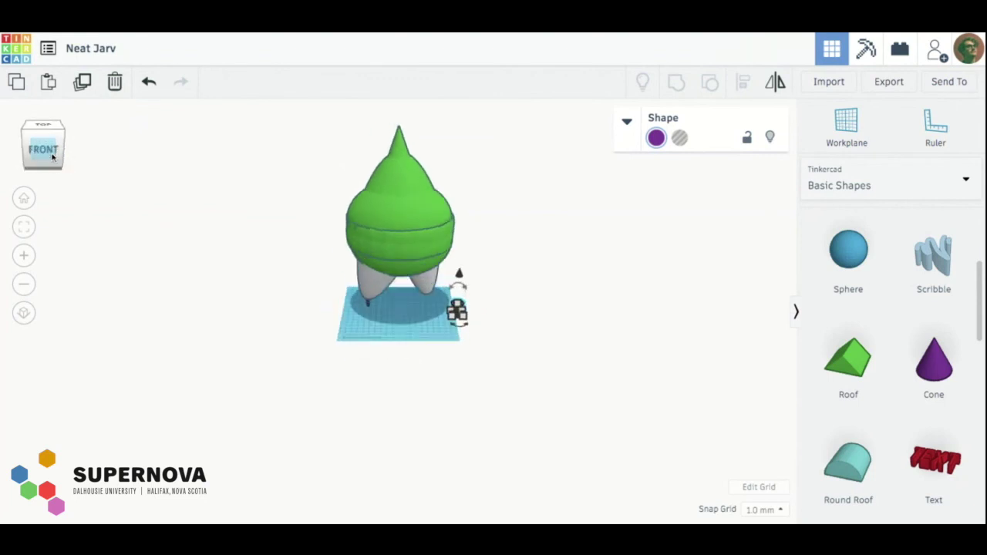
left_click(53, 157)
left_click(458, 191)
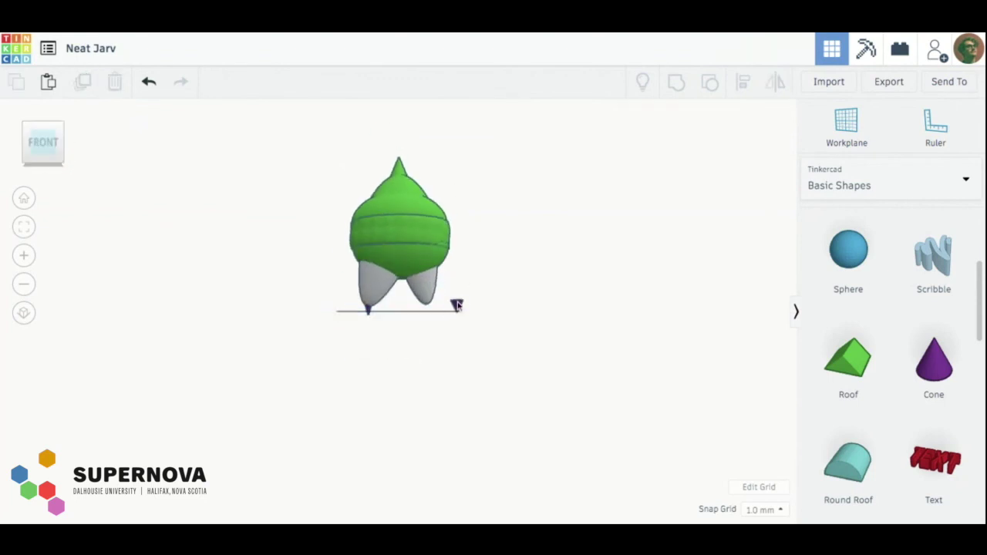
left_click_drag(457, 306, 425, 305)
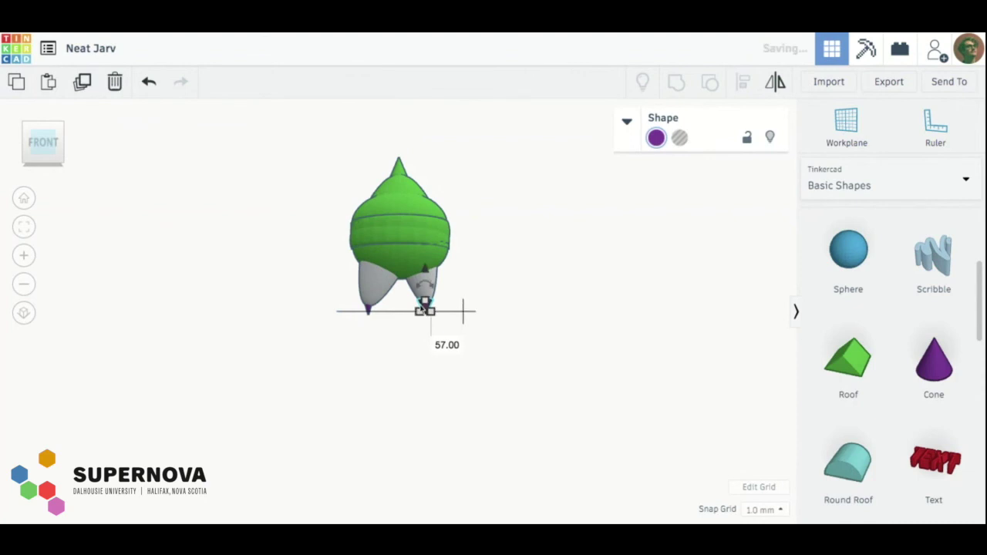
- Align the cone with that horn's tip as seen from the model's right side and raise it 5 mm
left_click(62, 143)
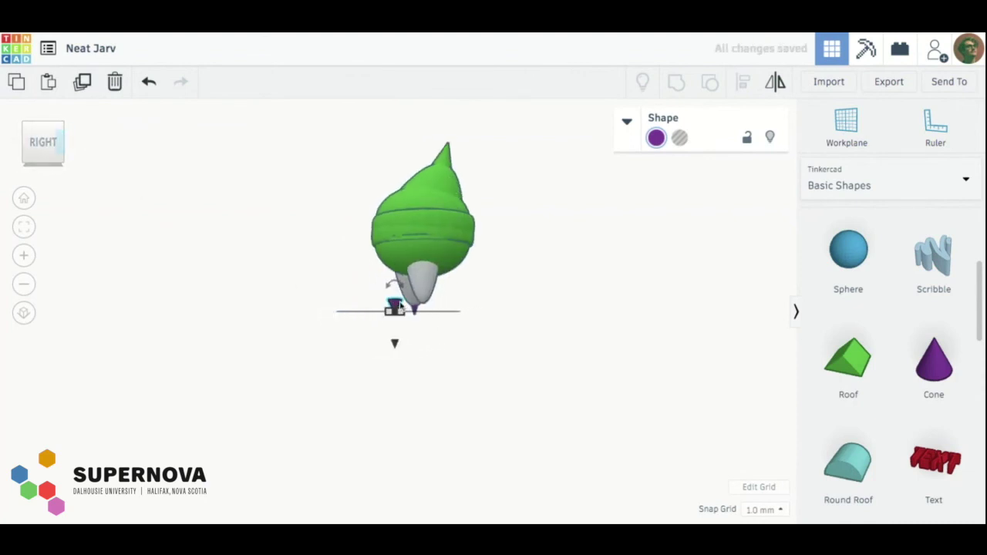
left_click_drag(399, 306, 425, 305)
left_click(60, 145)
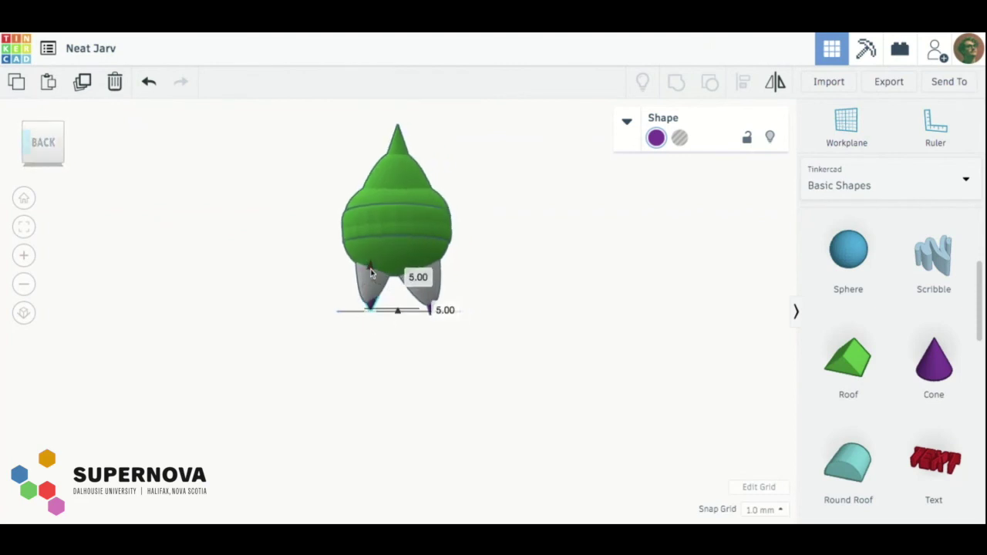
left_click(24, 139)
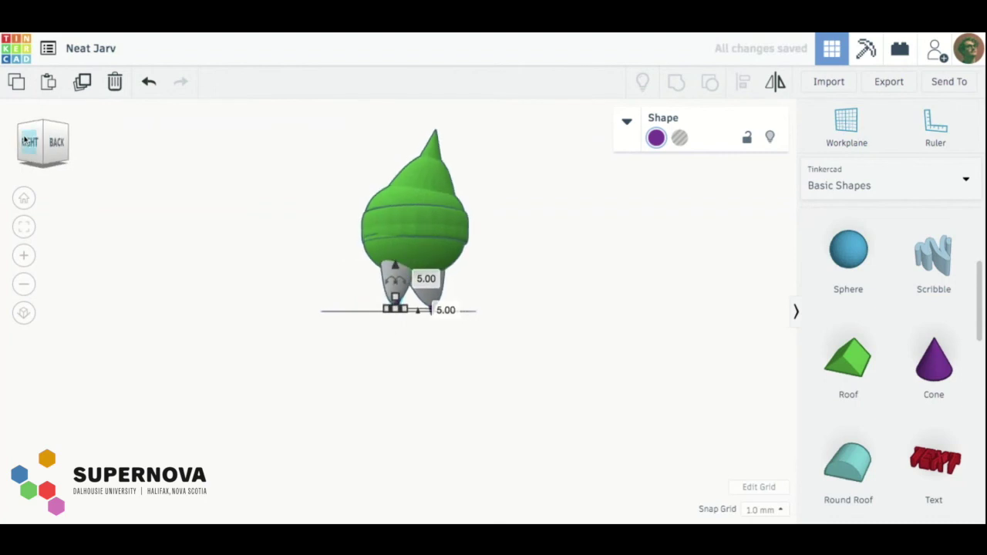
left_click(437, 321)
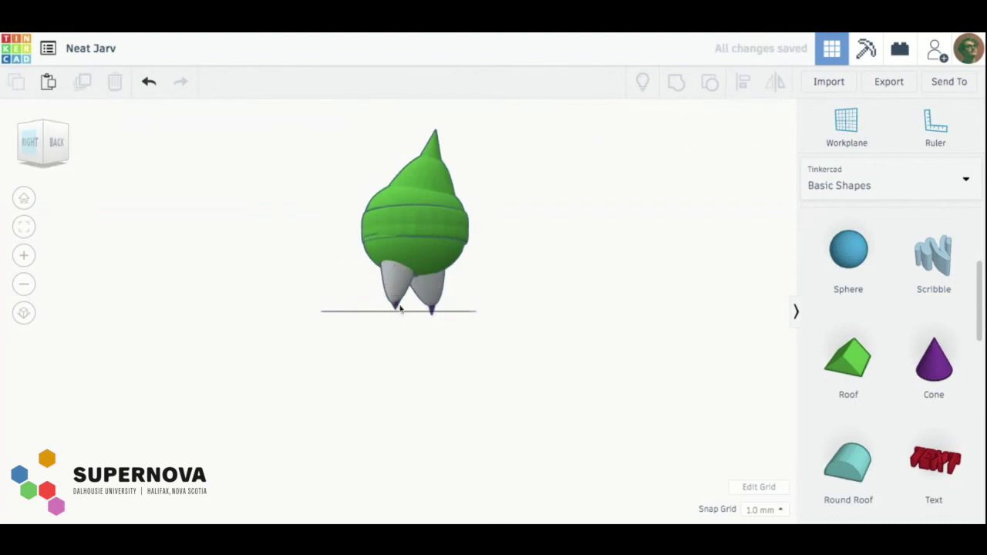
- Fine-tune the cone's position at the horn's tip from the side and back views, with final moves of 4 mm and 2.83 mm
left_click(396, 307)
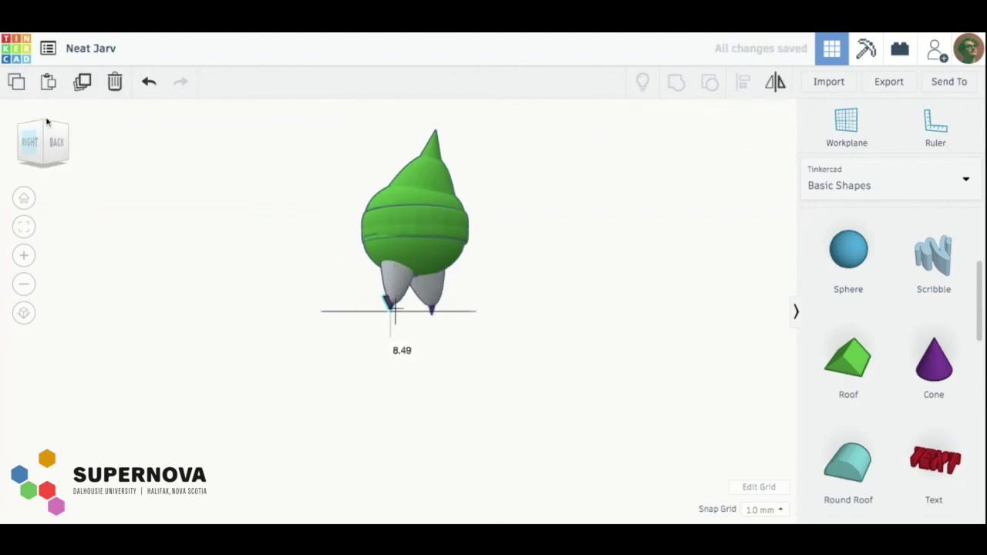
scroll(352, 364, "up", 5)
scroll(351, 365, "up", 3)
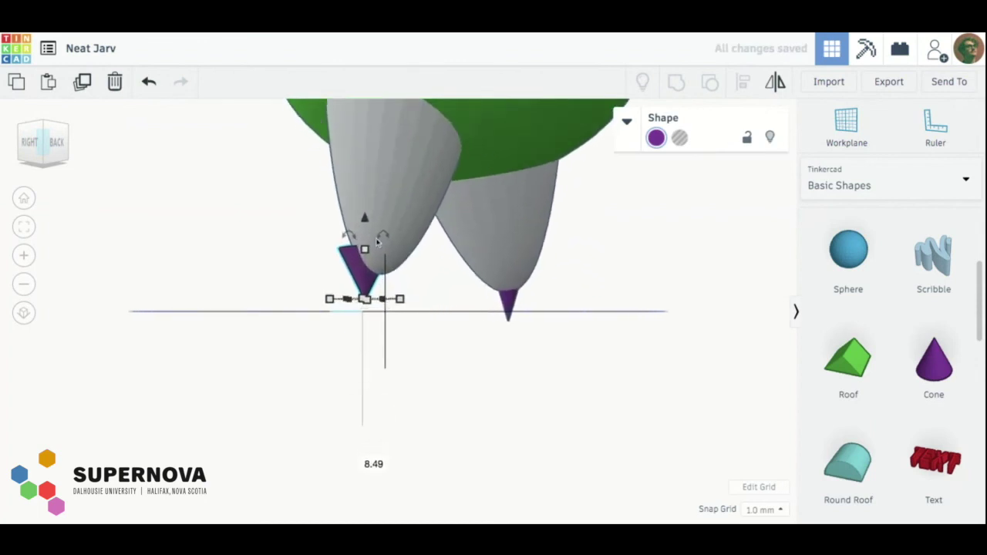
left_click_drag(355, 269, 354, 250)
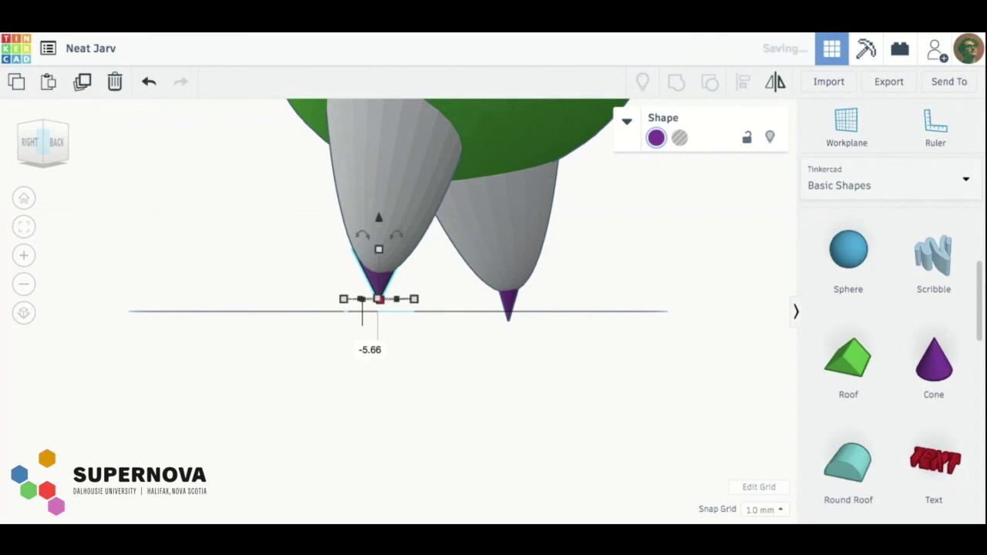
left_click(51, 142)
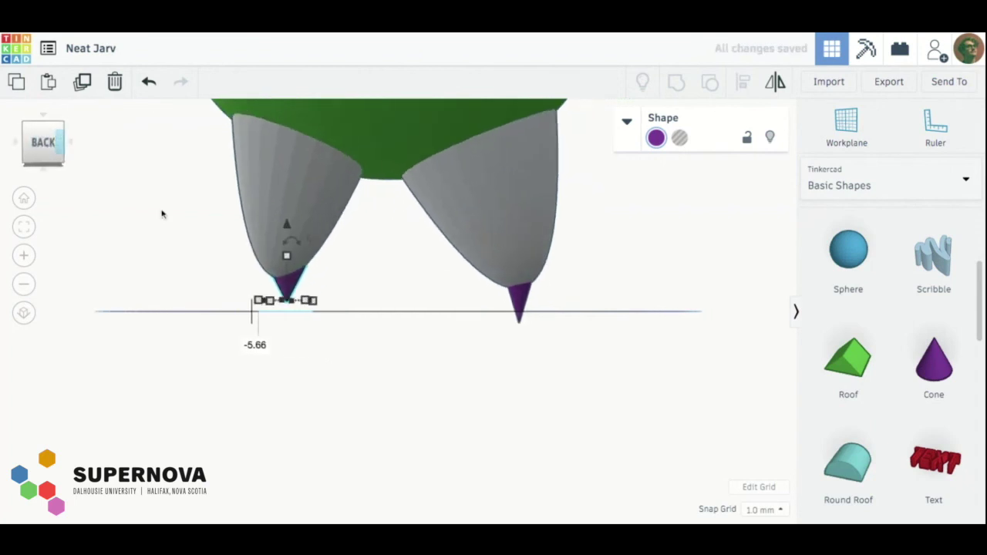
left_click_drag(292, 286, 292, 287)
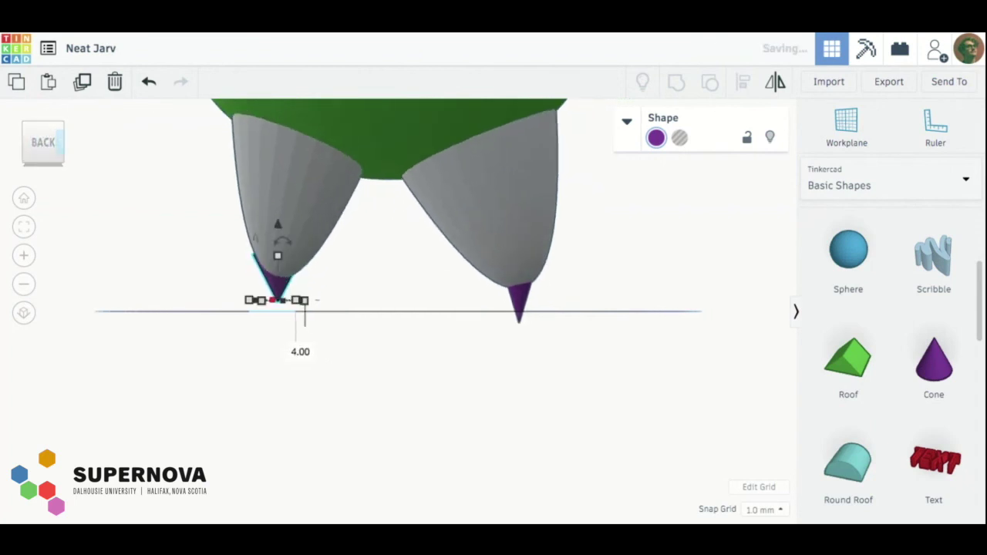
left_click(26, 145)
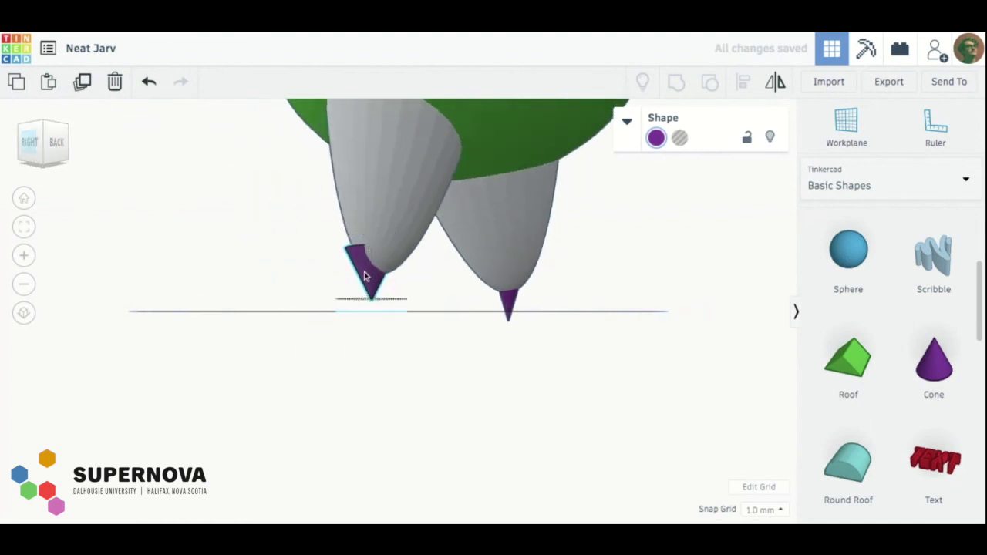
left_click_drag(366, 276, 377, 275)
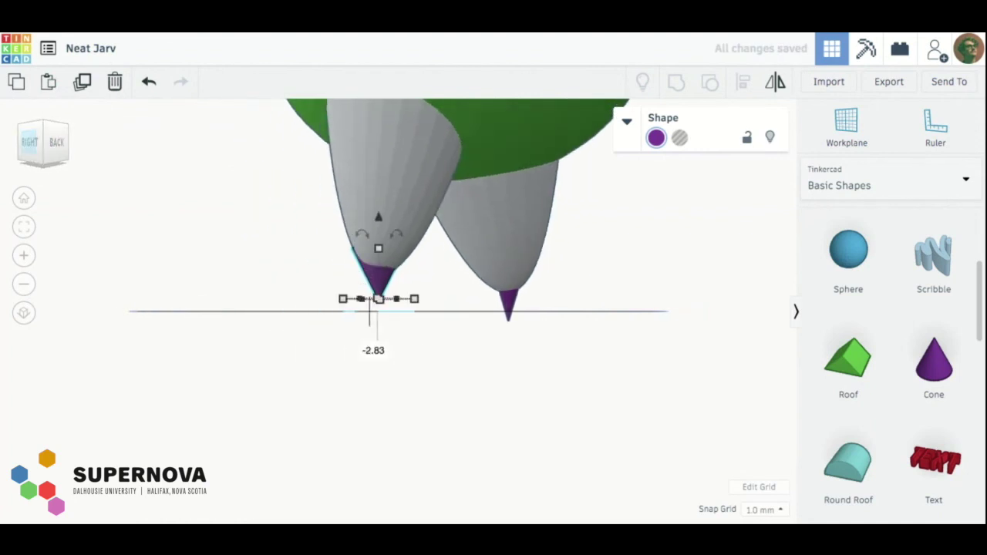
- Tilt the cone on the other lower horn by -8° and lower it slightly at the horn's tip
left_click(509, 301)
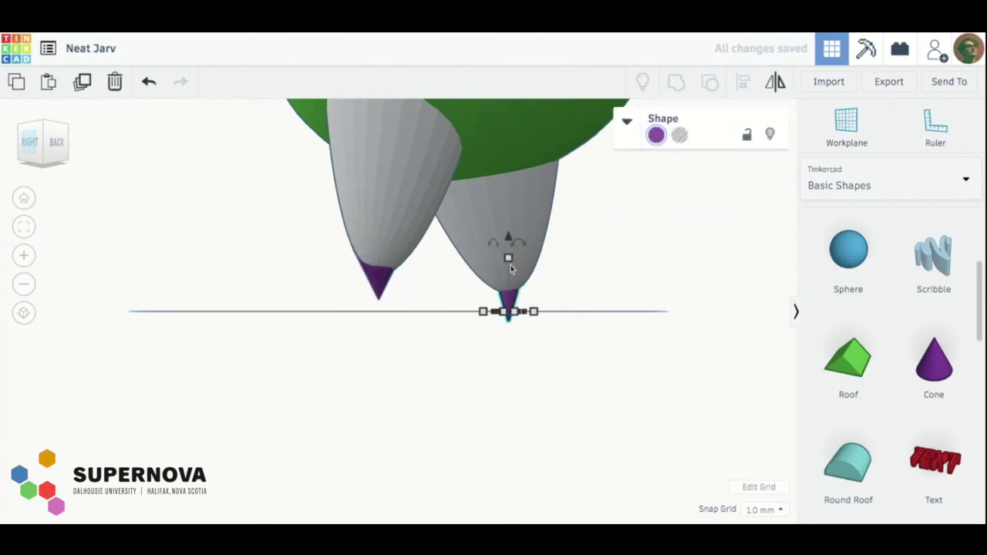
left_click_drag(529, 245, 517, 243)
left_click(508, 232)
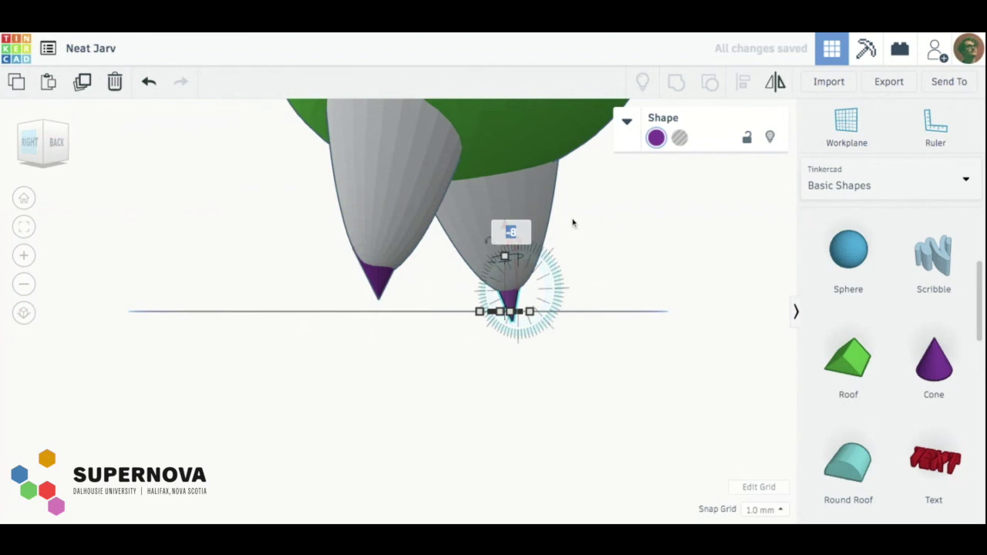
key("Return")
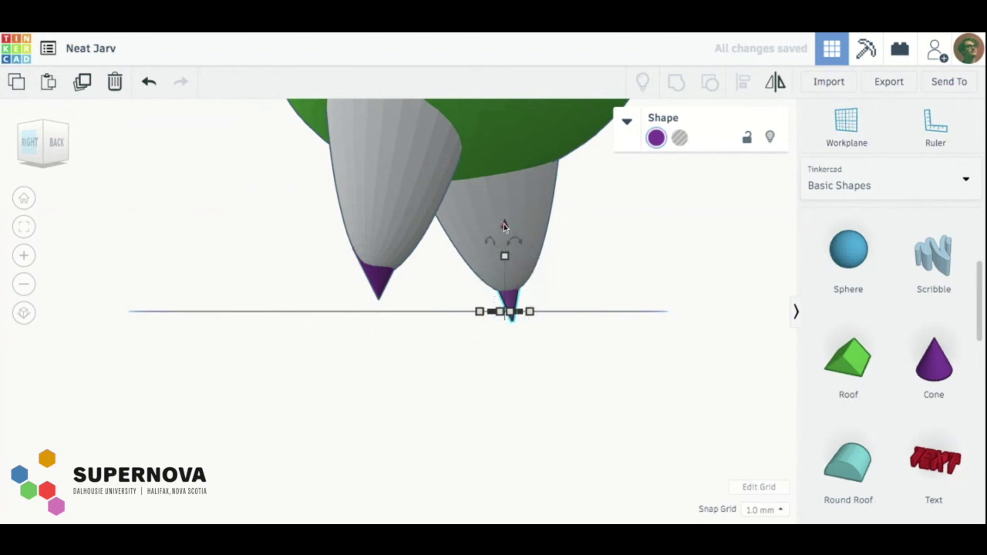
left_click_drag(504, 226, 505, 200)
- Stretch the first horn's cone to a height of 32 mm and lower it 13 mm so it extends from the horn's tip
left_click(373, 283)
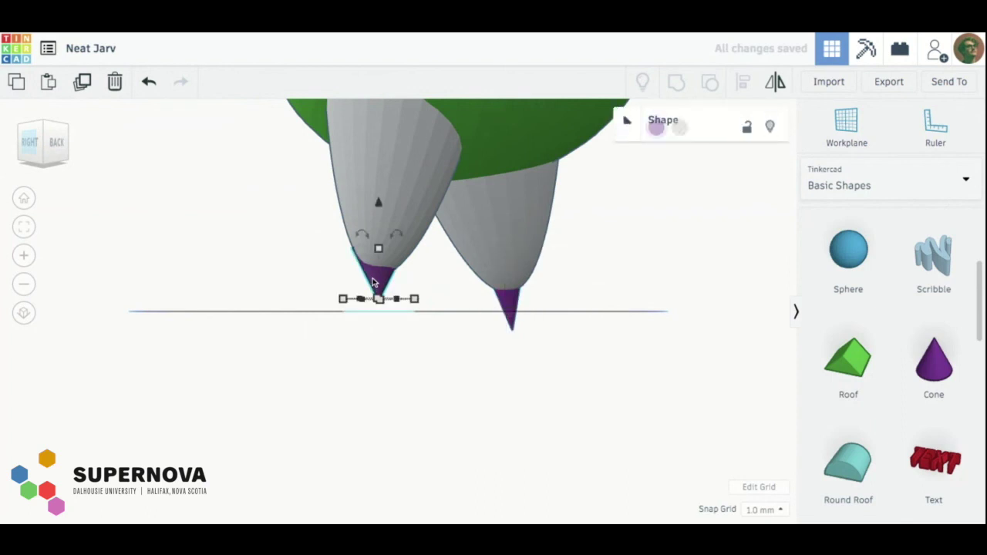
left_click_drag(396, 237, 397, 237)
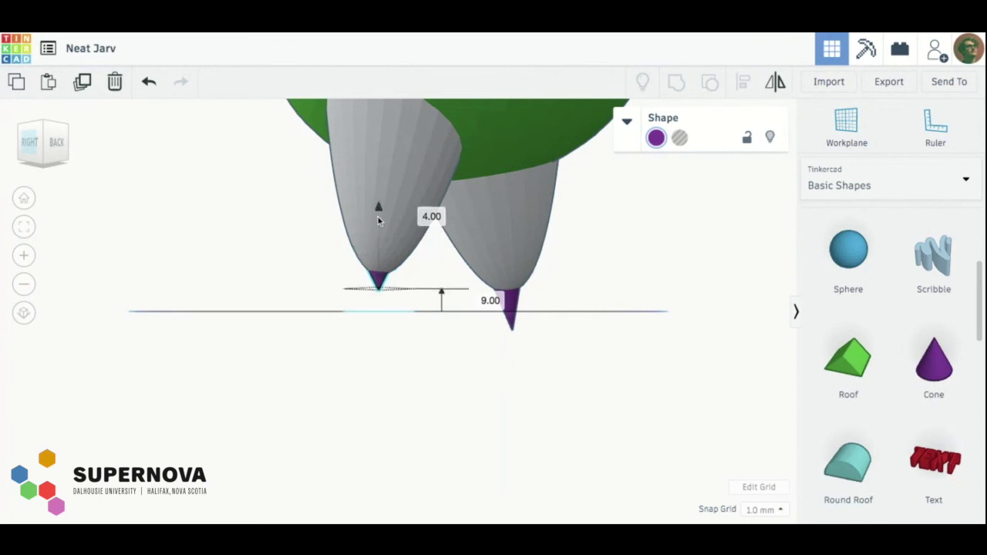
left_click_drag(378, 217, 376, 240)
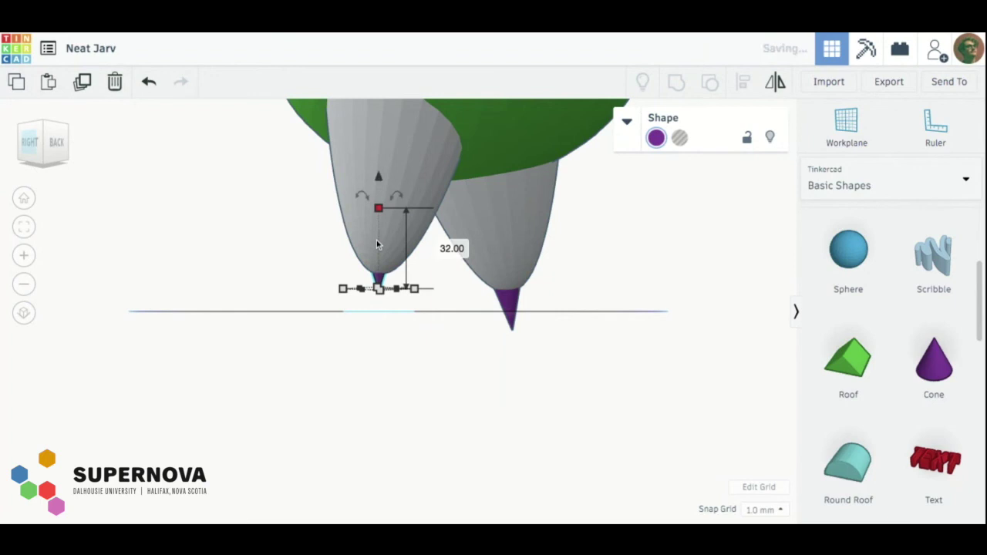
left_click(378, 242)
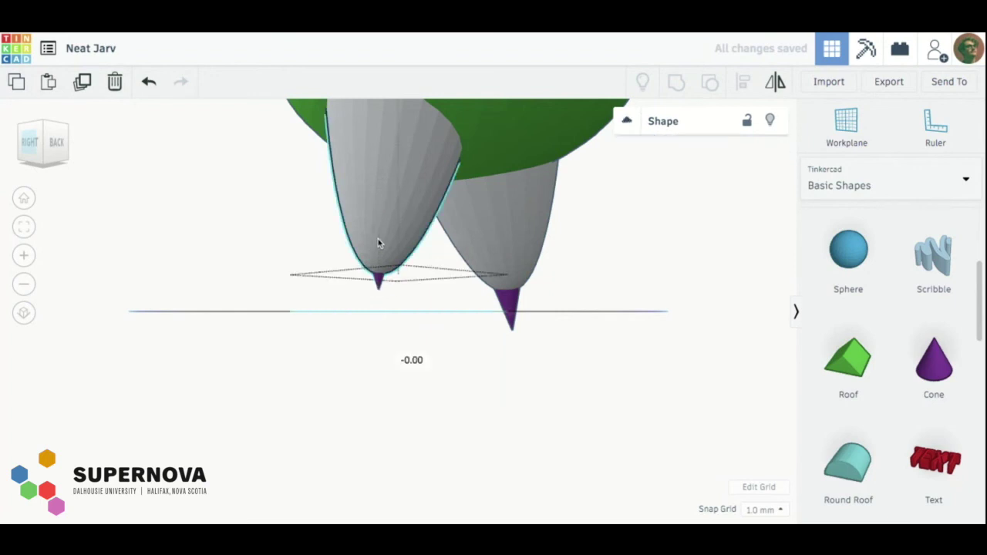
left_click(378, 284)
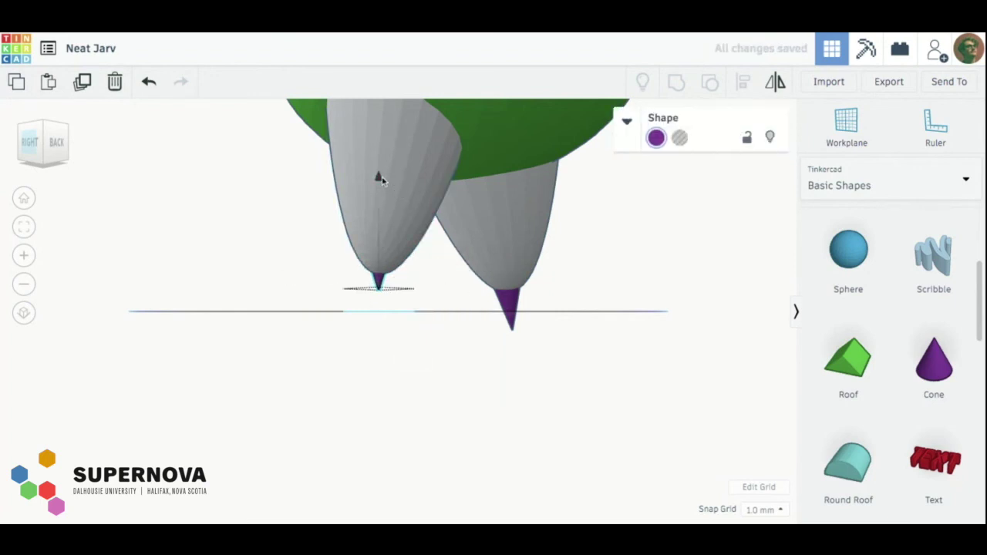
left_click_drag(381, 181, 381, 213)
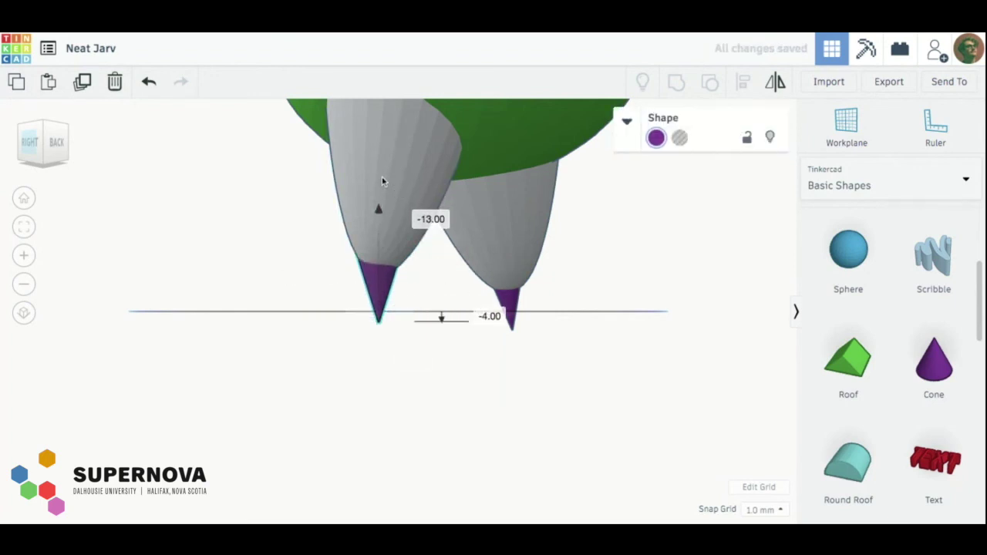
- Select all eight shapes of the model and group them into one object
left_click(701, 315)
scroll(702, 317, "down", 5)
scroll(702, 317, "down", 3)
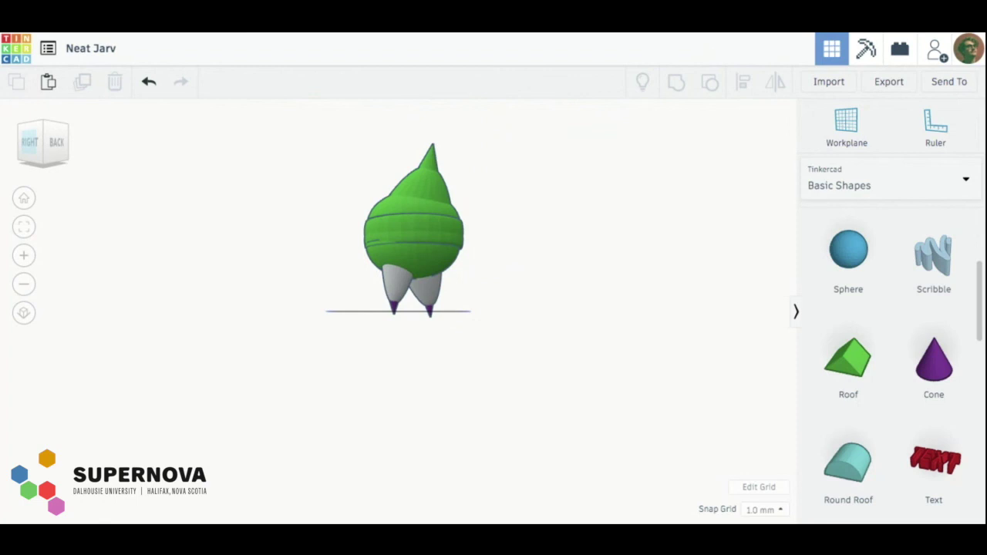
left_click_drag(518, 365, 289, 121)
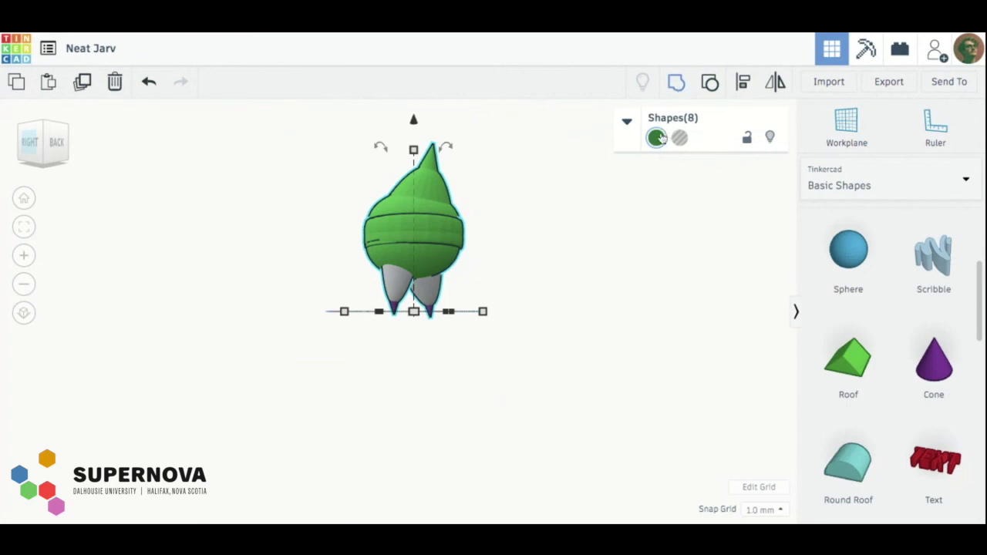
key("ctrl+g")
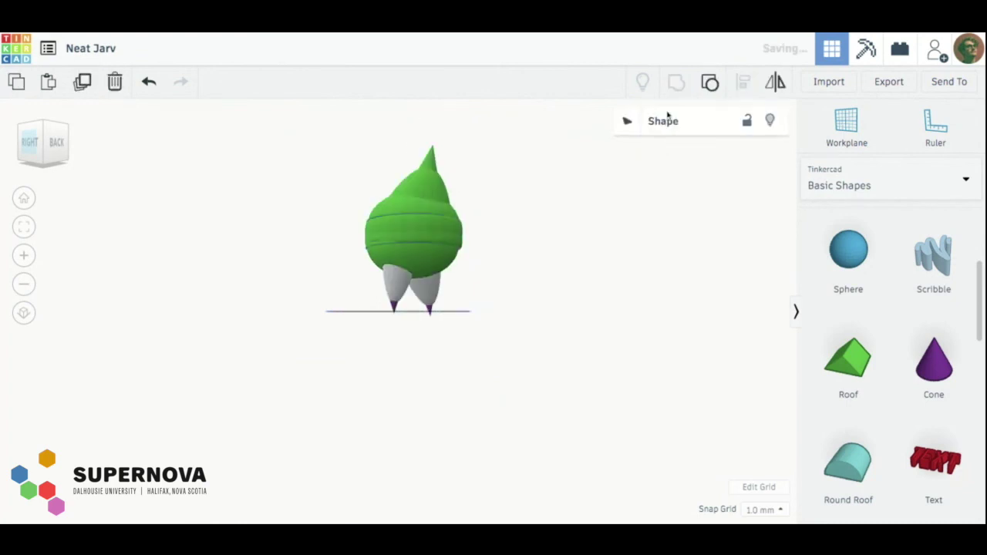
- Try to recolour the whole grouped model with the dark green preset
left_click(656, 139)
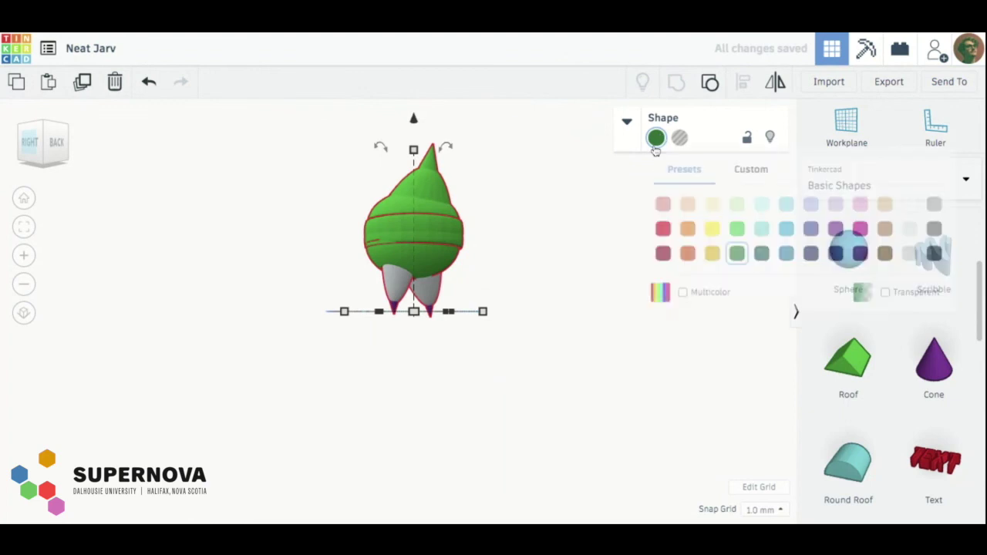
left_click(738, 261)
left_click(540, 393)
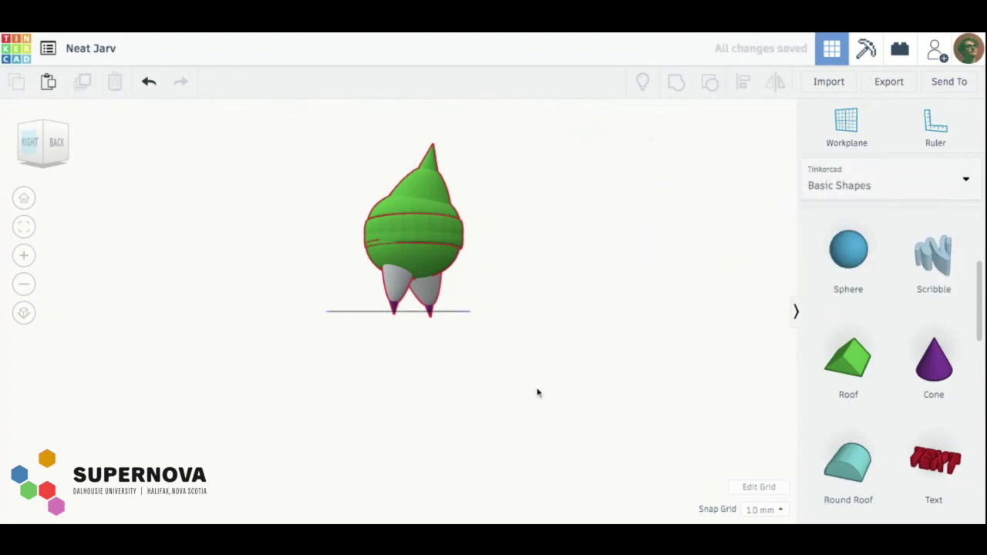
left_click(402, 198)
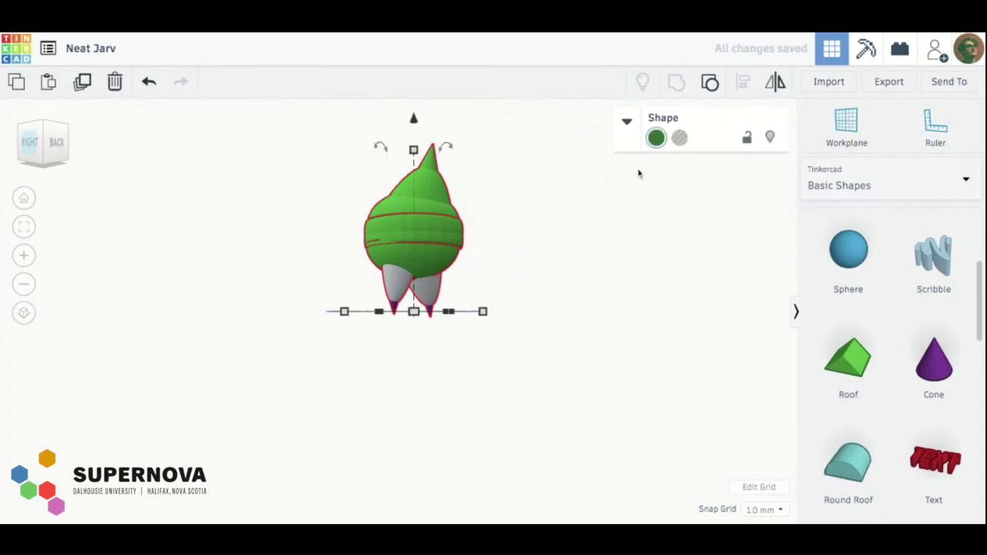
left_click(657, 139)
left_click(738, 260)
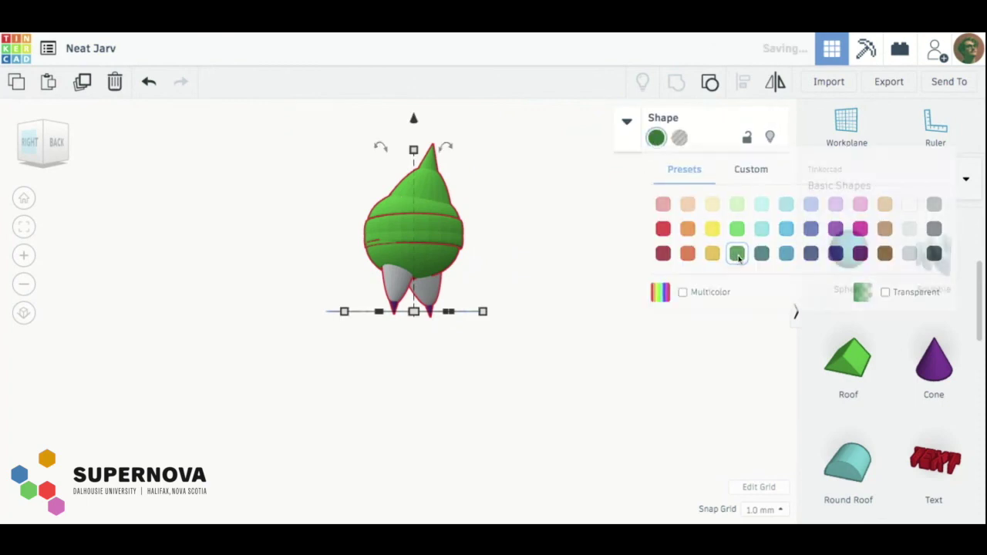
left_click(648, 334)
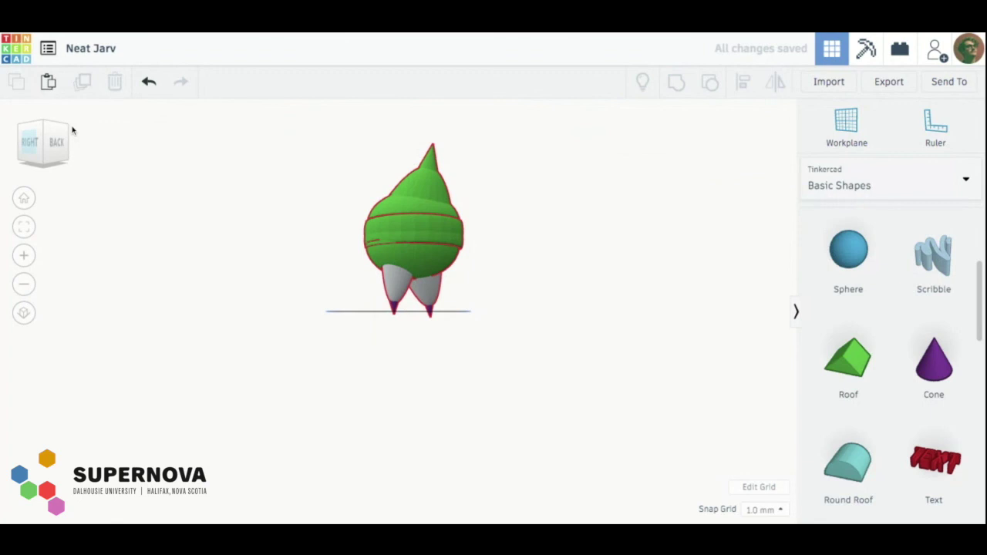
- Place a Scribble shape in front of the model and draw one long wavy, curved strand with it
left_click(31, 131)
left_click(27, 131)
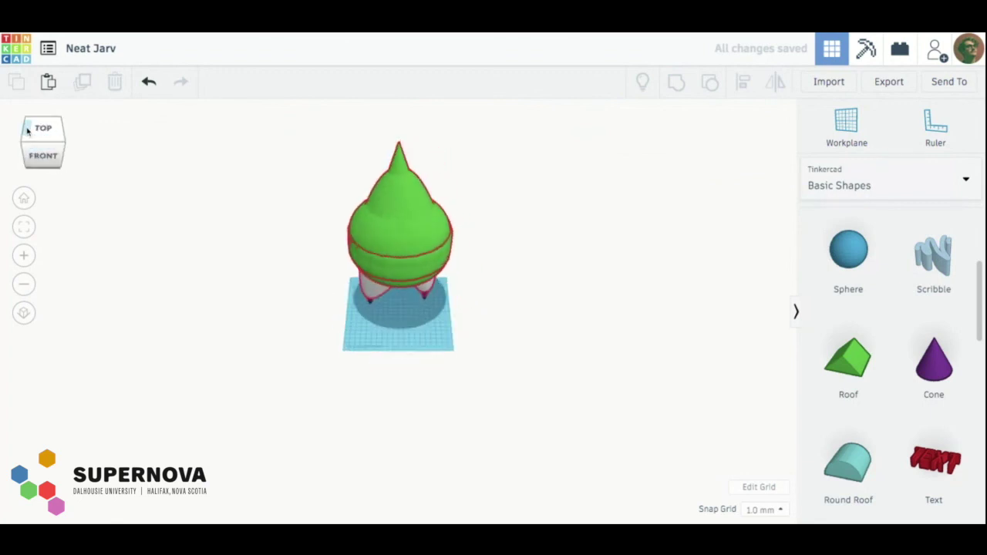
left_click(27, 141)
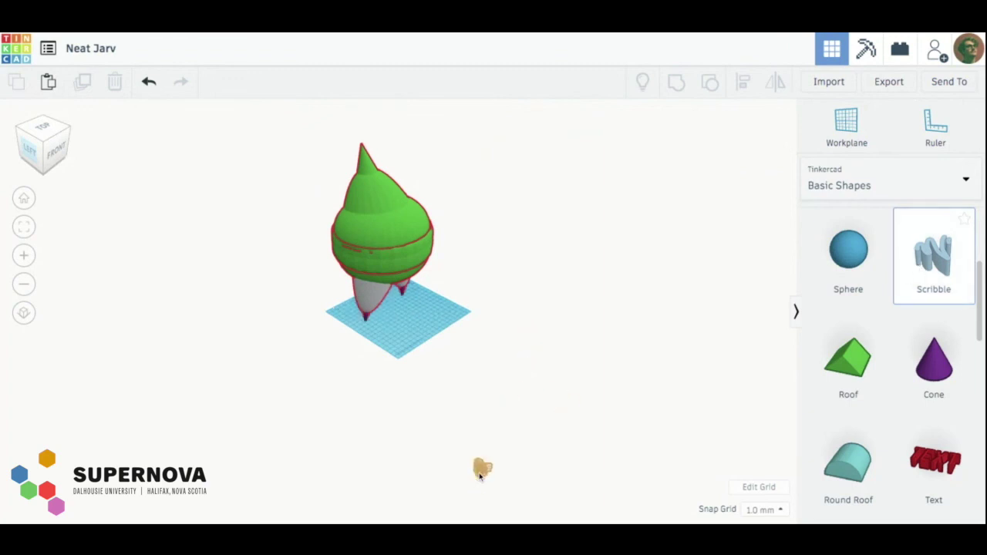
left_click(480, 474)
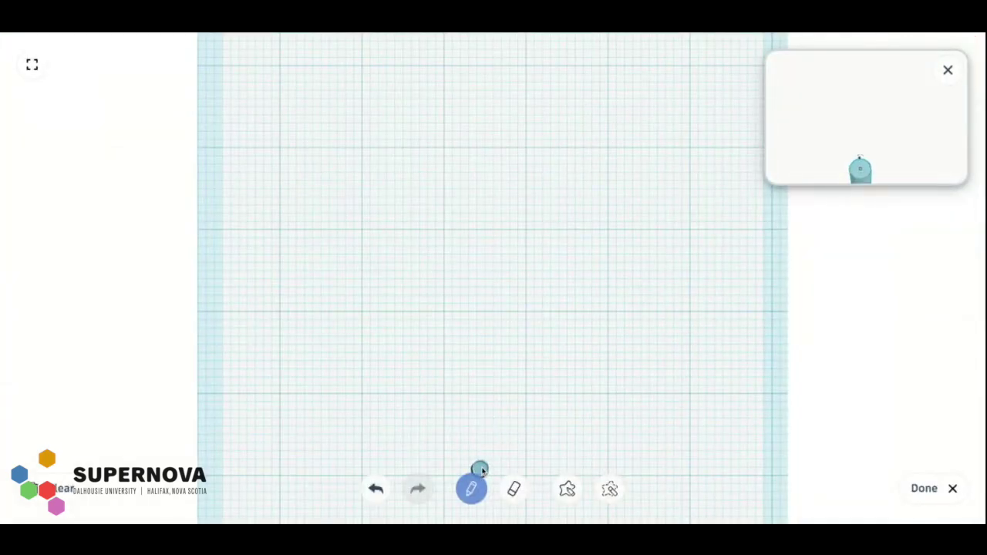
mouse_move(496, 441)
left_mouse_down()
mouse_move(514, 401)
mouse_move(575, 332)
mouse_move(537, 229)
mouse_move(558, 181)
mouse_move(533, 128)
mouse_move(432, 80)
mouse_move(364, 115)
mouse_move(340, 166)
left_mouse_up()
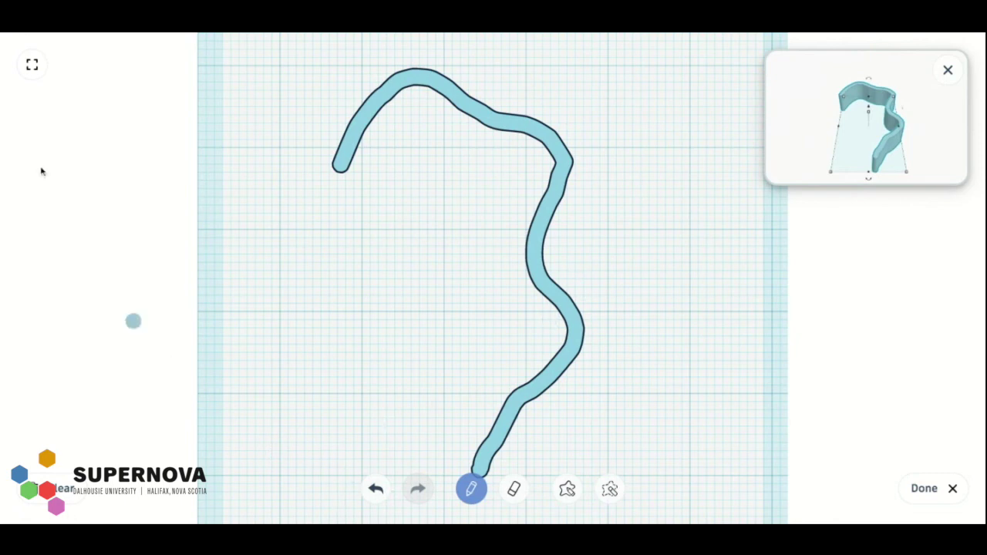
left_click(926, 488)
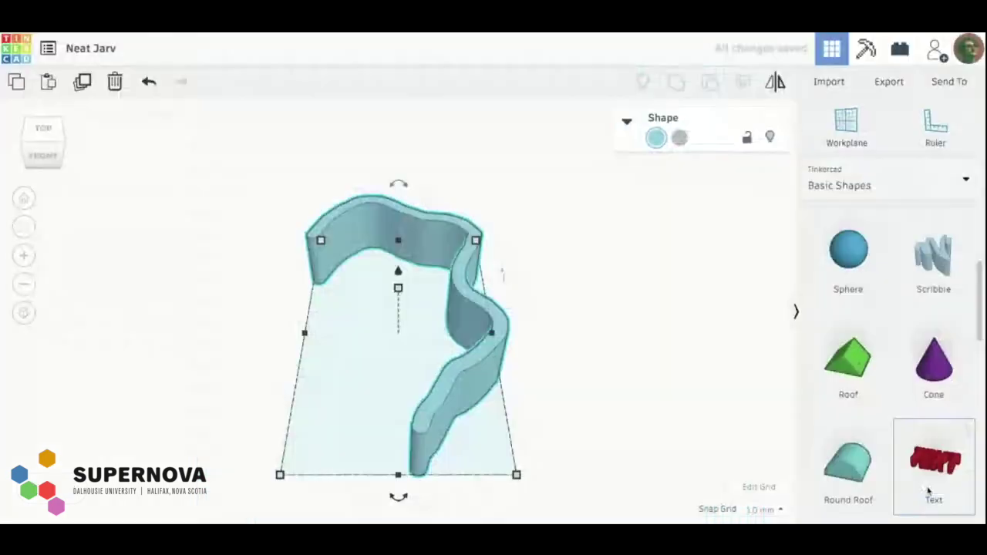
- Flatten the scribble strand to a height of 2 mm and move it to the front corner of the workplane
left_click_drag(398, 288, 398, 325)
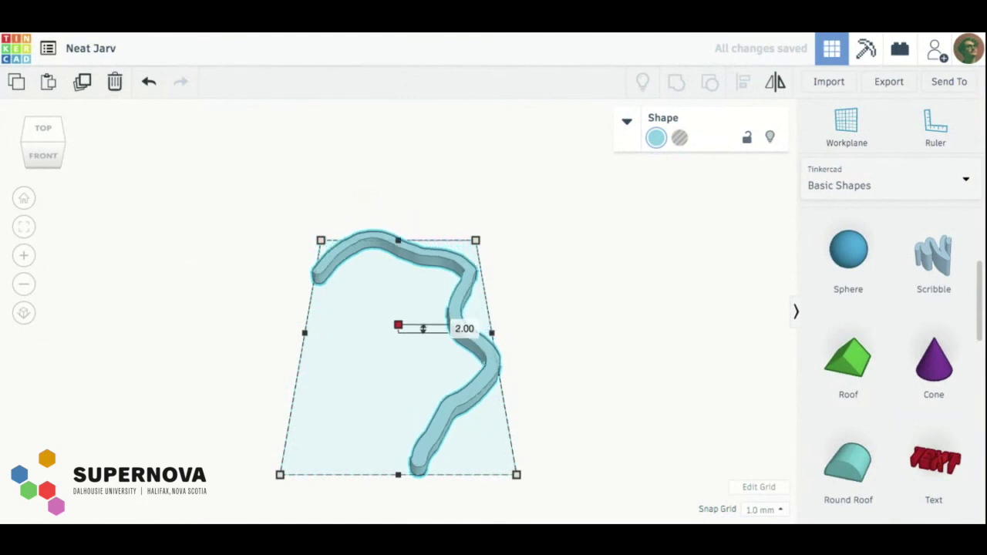
scroll(398, 316, "down", 10)
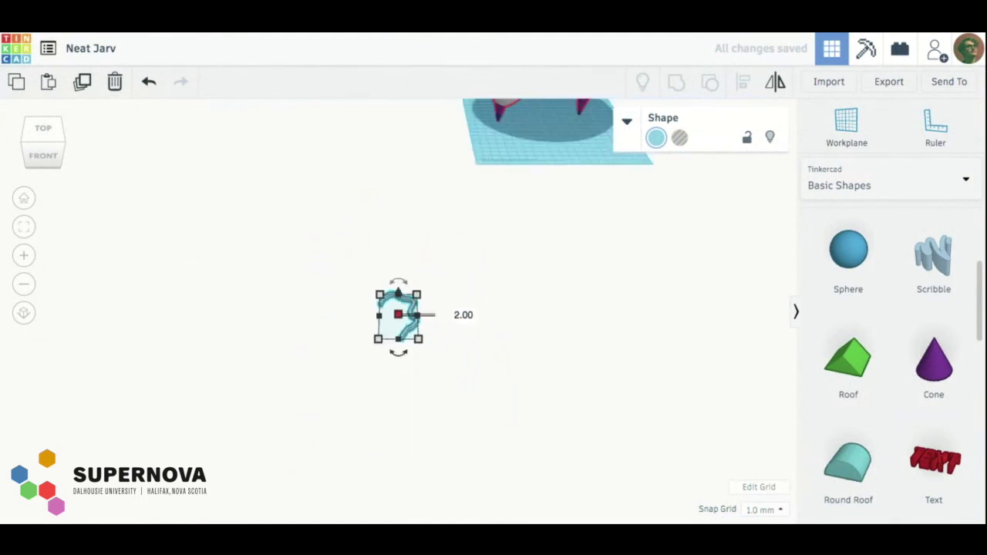
scroll(386, 320, "up", 10)
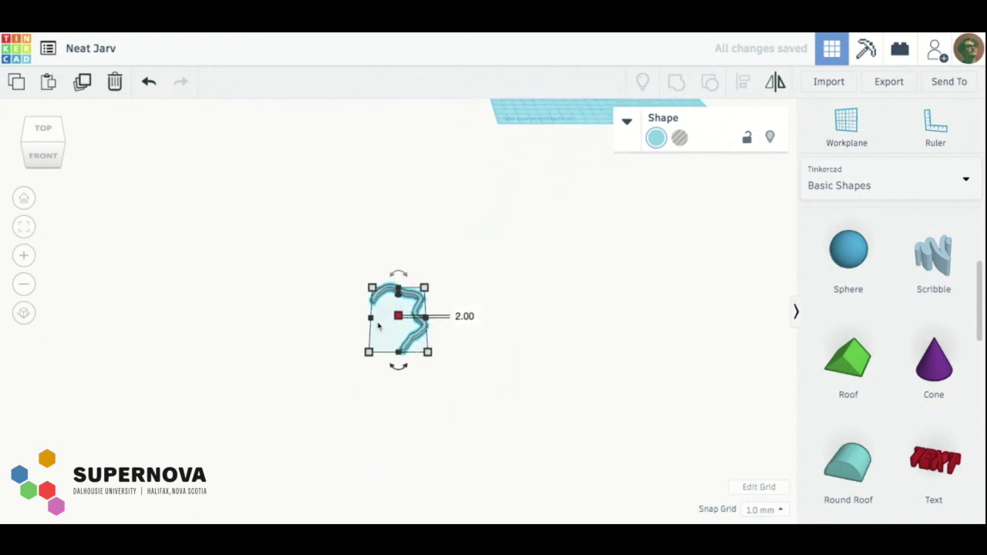
mouse_move(378, 324)
left_mouse_down()
mouse_move(491, 175)
mouse_move(477, 205)
left_mouse_up()
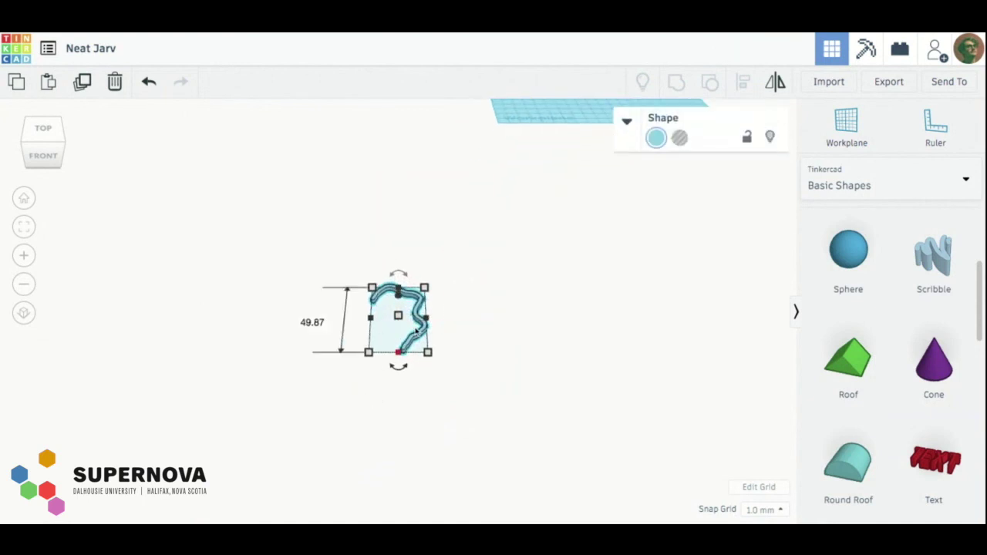
mouse_move(415, 327)
left_mouse_down()
mouse_move(445, 275)
mouse_move(542, 180)
left_mouse_up()
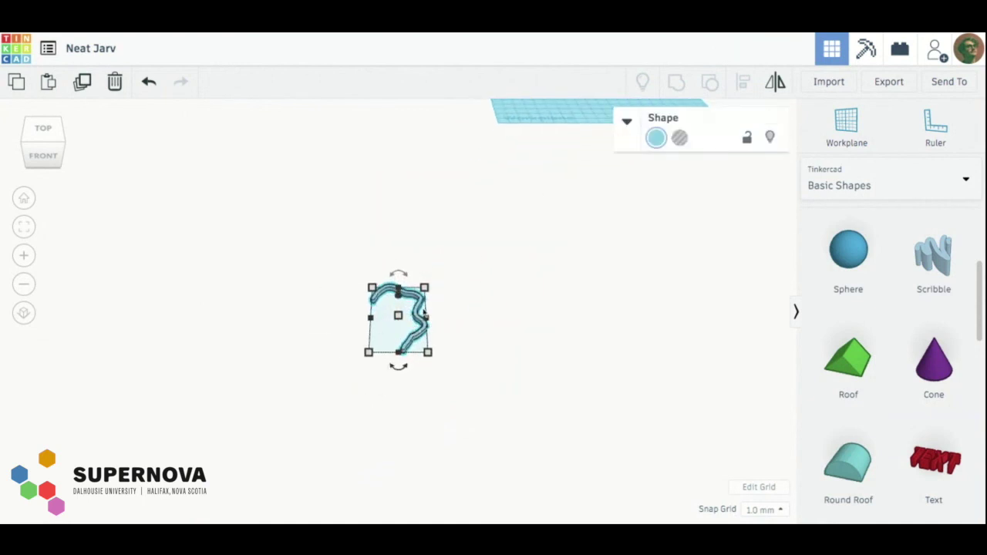
left_click_drag(419, 314, 540, 137)
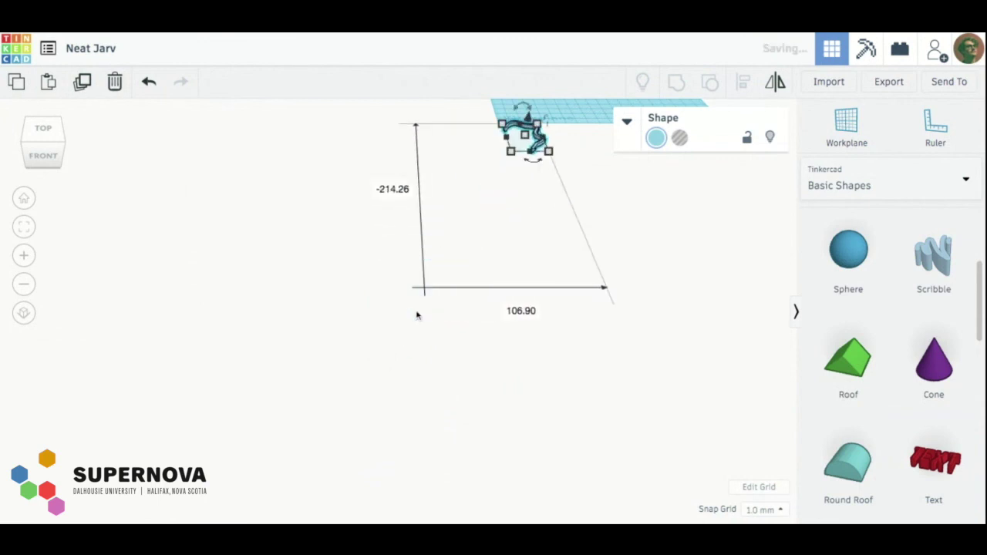
scroll(416, 314, "down", 1)
scroll(589, 189, "down", 8)
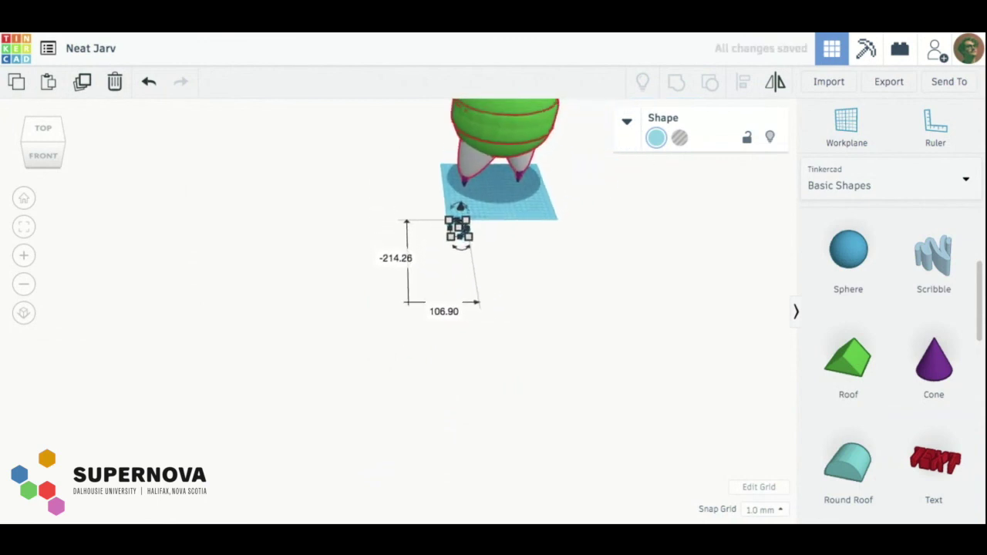
left_click(589, 189)
scroll(589, 189, "up", 5)
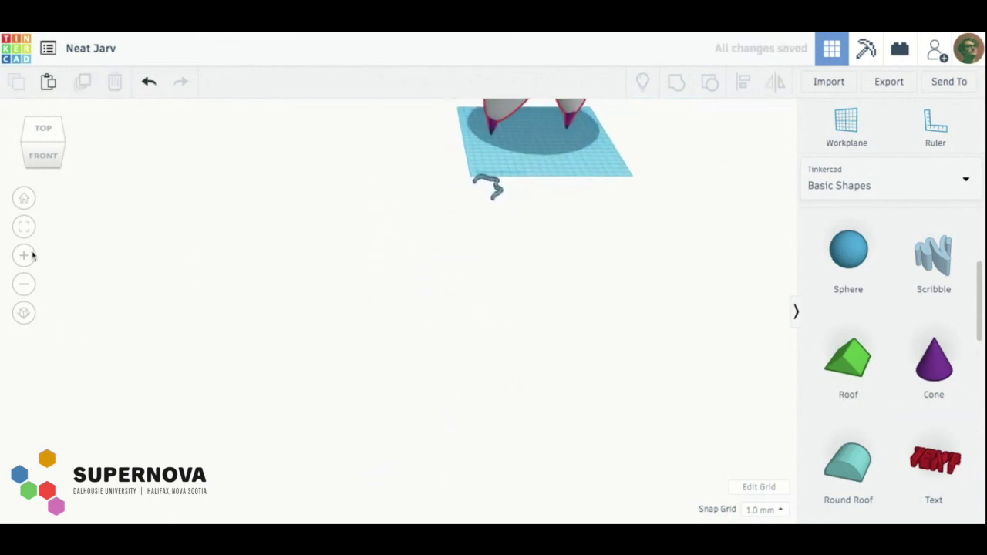
left_click(24, 228)
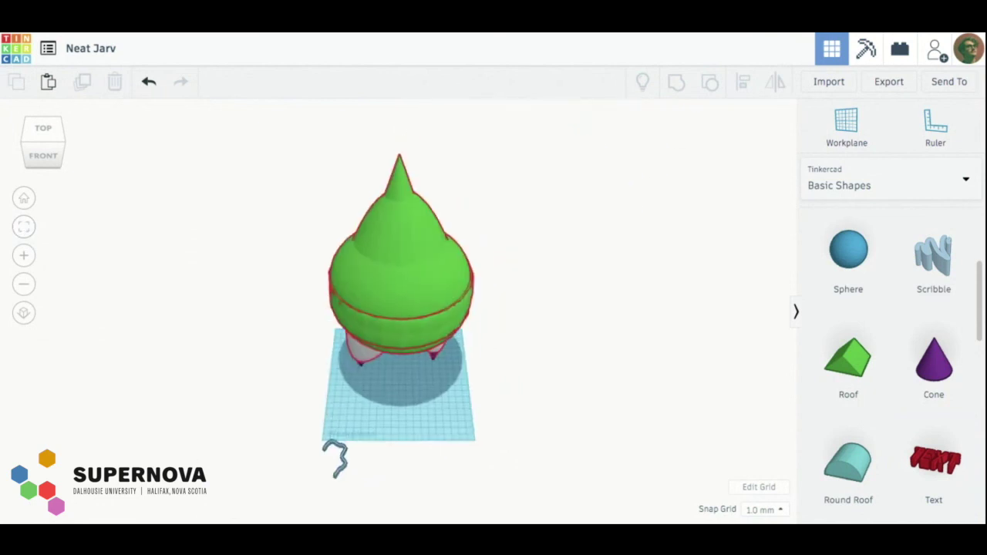
- Enlarge the scribble strand to about 70 by 105 mm and raise it 165 mm above the workplane
left_click(344, 461)
scroll(339, 459, "down", 2)
scroll(337, 455, "up", 4)
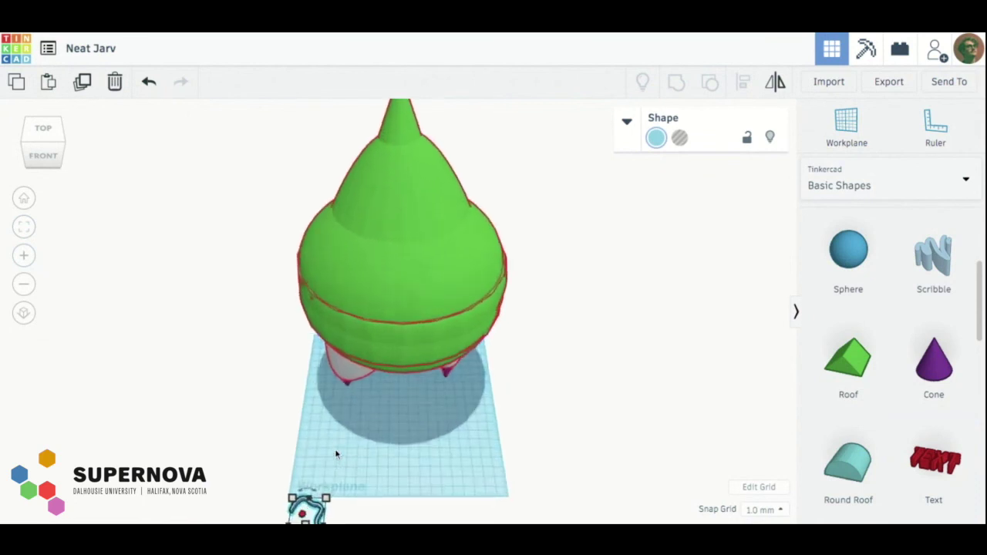
scroll(337, 455, "up", 2)
scroll(324, 474, "down", 5)
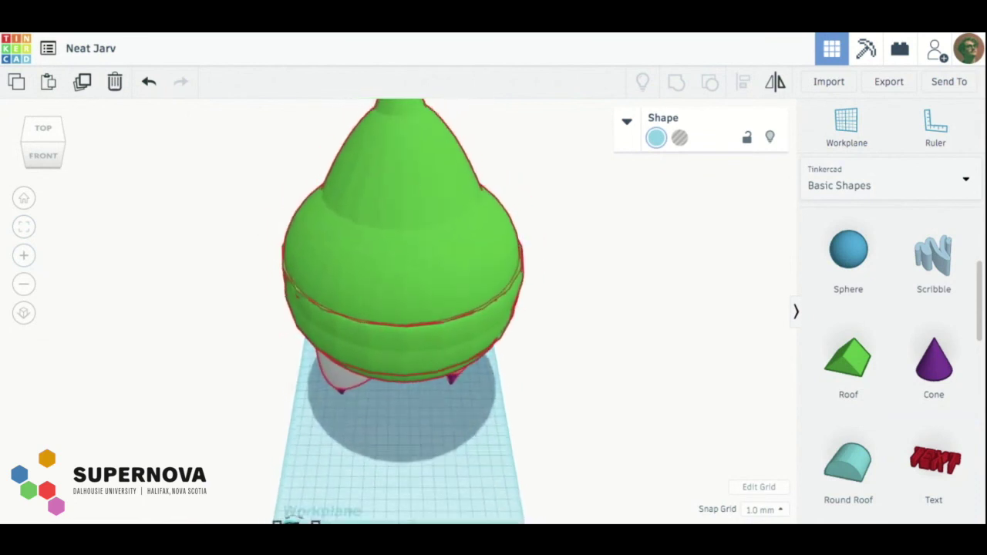
left_click_drag(351, 437, 379, 402)
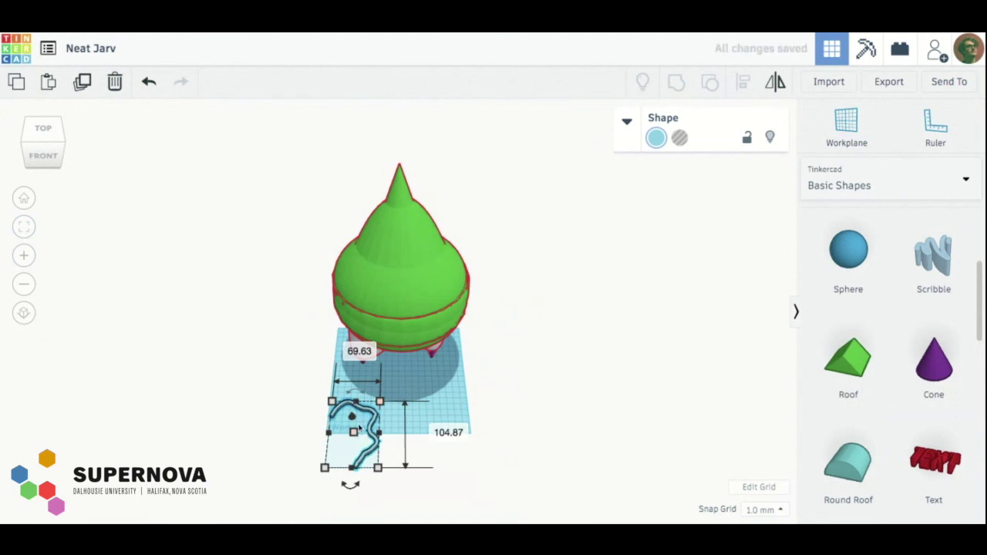
left_click_drag(351, 418, 354, 420)
left_click(27, 158)
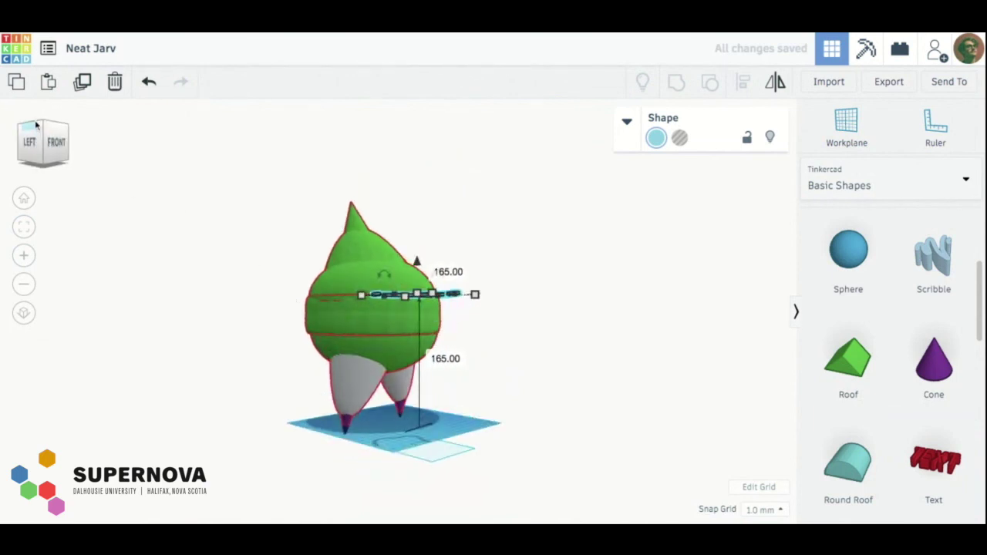
- Move the strand across to the model's lower body and rotate it so its open end faces the horns
left_click(36, 125)
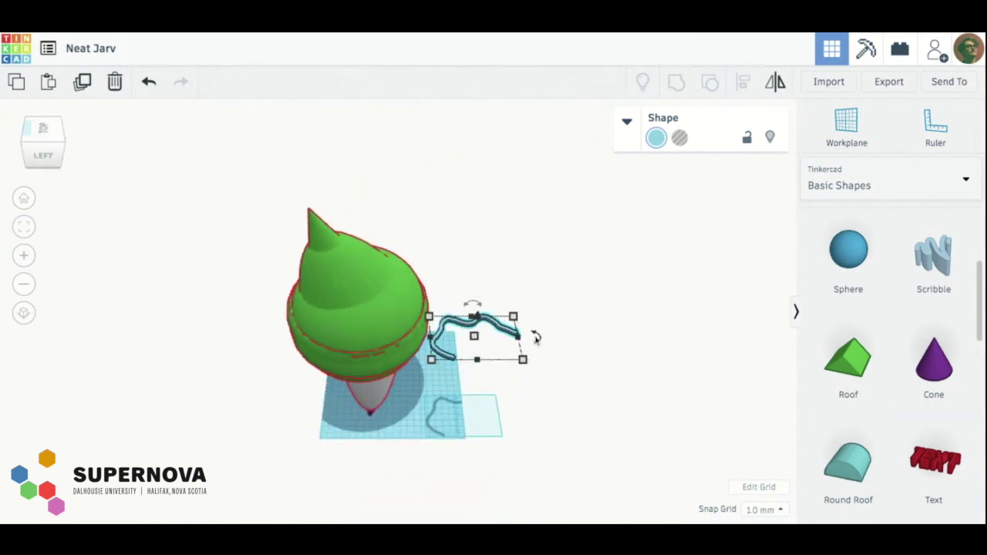
mouse_move(536, 337)
left_mouse_down()
mouse_move(549, 337)
mouse_move(532, 361)
left_mouse_up()
mouse_move(448, 324)
left_mouse_down()
mouse_move(228, 344)
mouse_move(217, 307)
mouse_move(228, 304)
mouse_move(297, 384)
mouse_move(262, 350)
left_mouse_up()
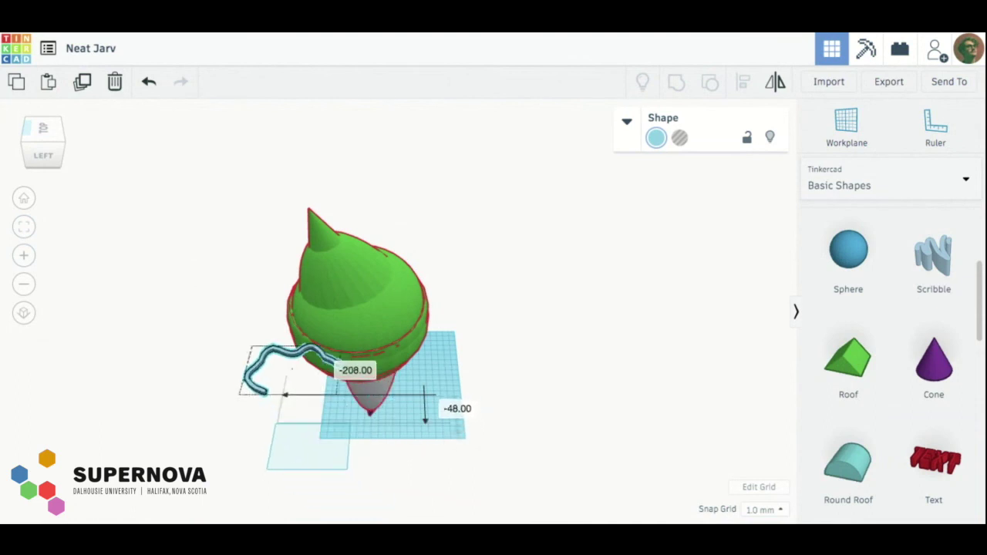
mouse_move(341, 373)
left_mouse_down()
mouse_move(383, 376)
mouse_move(411, 391)
mouse_move(406, 407)
left_mouse_up()
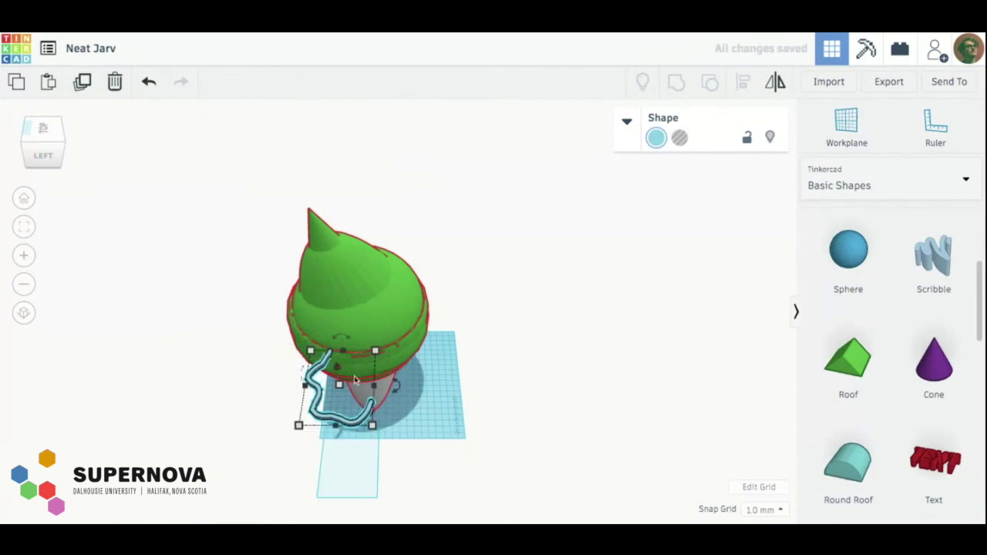
- Shift the grouped model by -11 mm and -3 mm relative to the strand and rotate it slightly
mouse_move(355, 381)
left_mouse_down()
mouse_move(358, 371)
mouse_move(352, 387)
left_mouse_up()
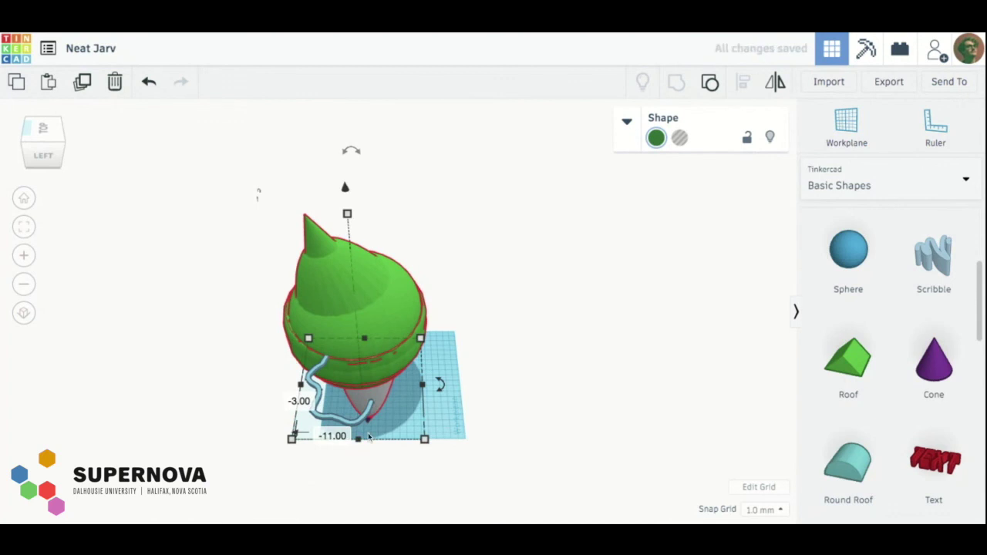
left_click_drag(439, 385, 442, 424)
left_click(595, 359)
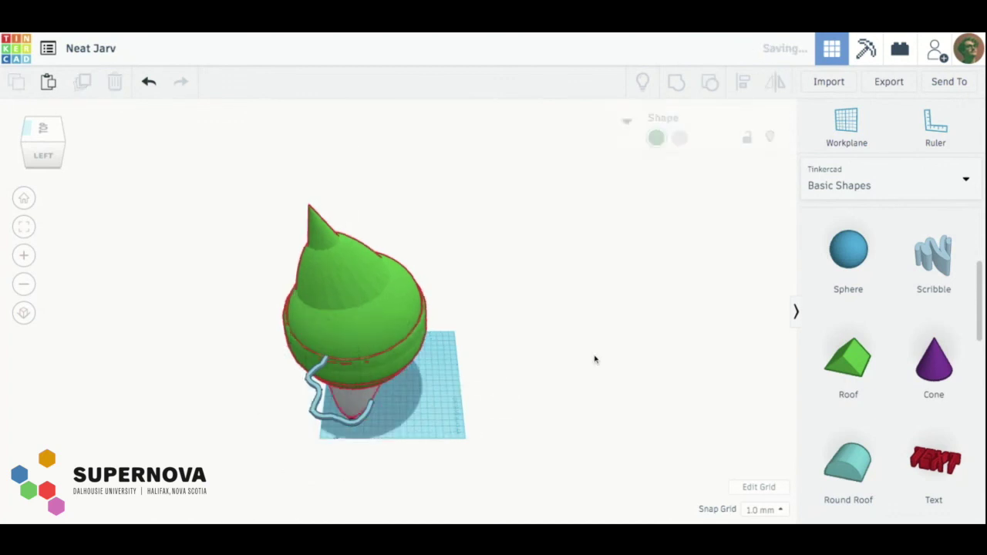
- Try to select the grouped model and the strand together with a selection box
scroll(595, 360, "down", 3)
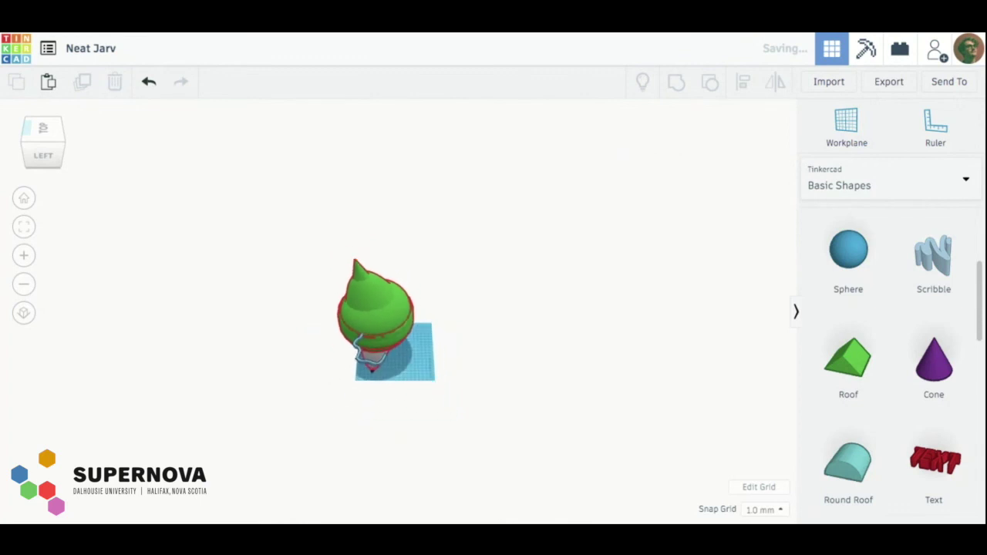
mouse_move(462, 413)
left_mouse_down()
mouse_move(360, 324)
mouse_move(254, 204)
left_mouse_up()
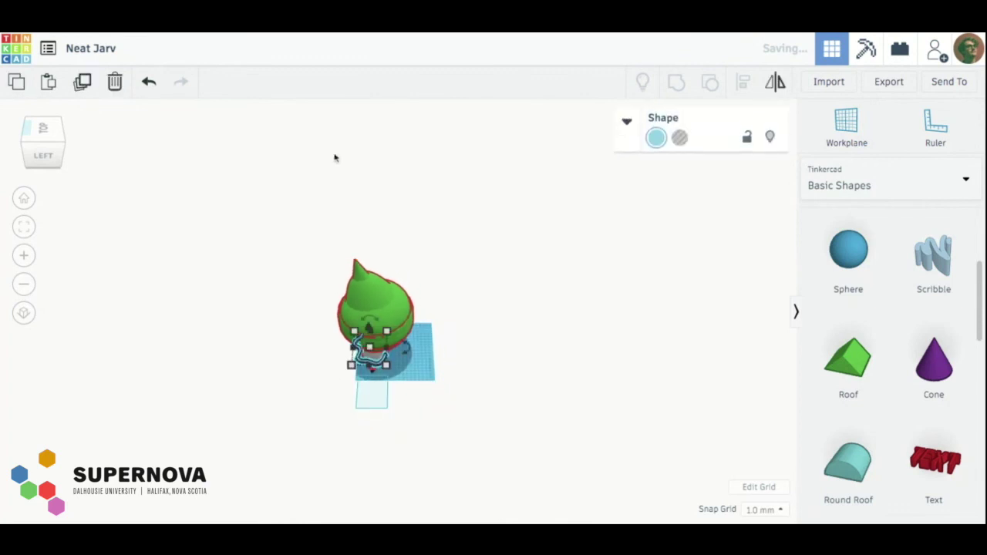
left_click(683, 183)
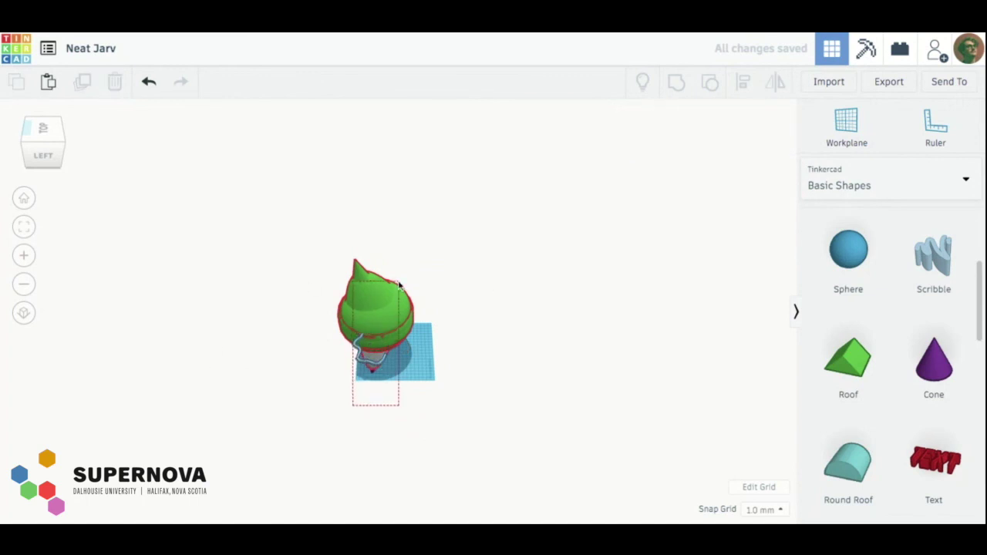
left_click_drag(398, 285, 399, 286)
left_click(514, 474)
left_click_drag(463, 415, 506, 474)
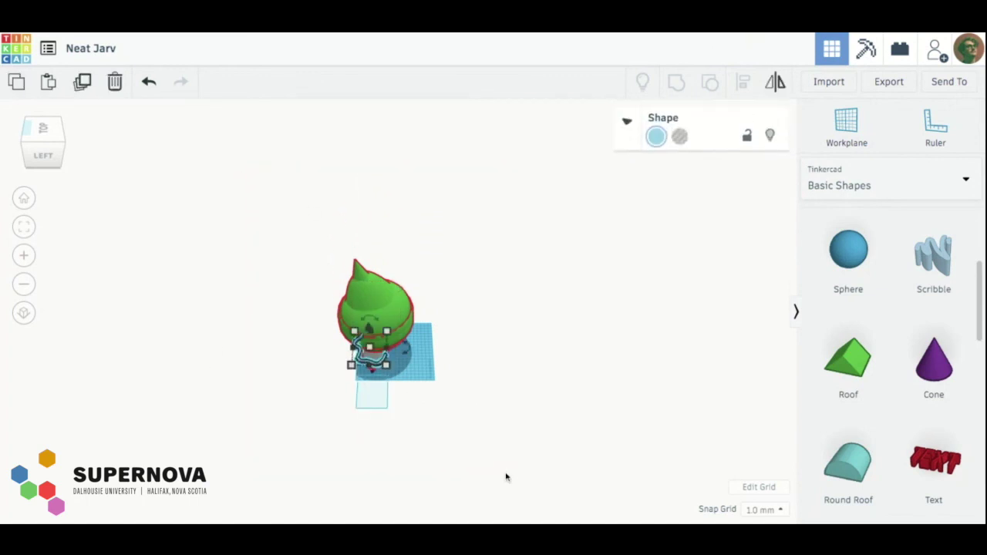
left_click(356, 288)
left_click(200, 202)
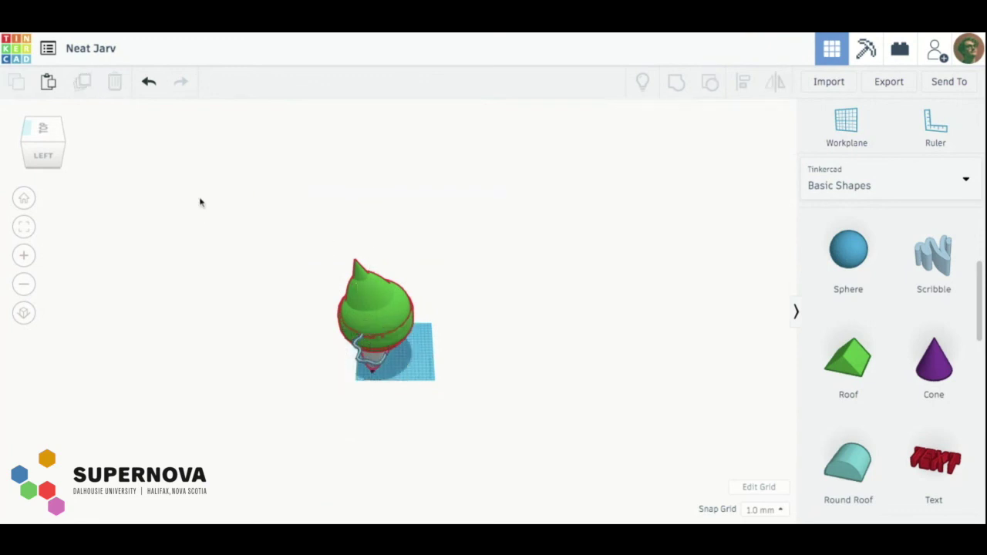
- Reposition the grouped model by about 2.8 mm and -11.6 mm so it sits against the strand
left_click_drag(344, 303, 345, 305)
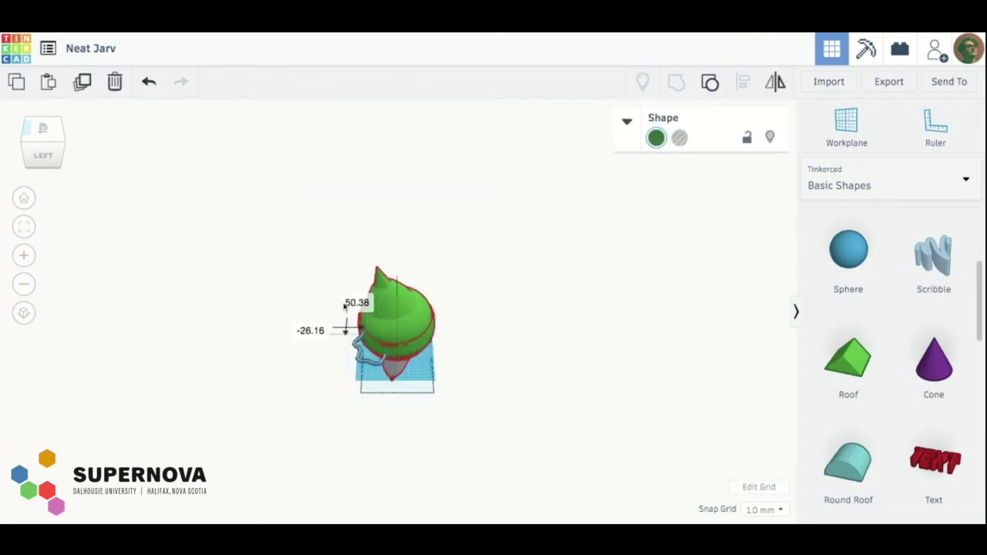
left_click_drag(345, 307, 325, 246)
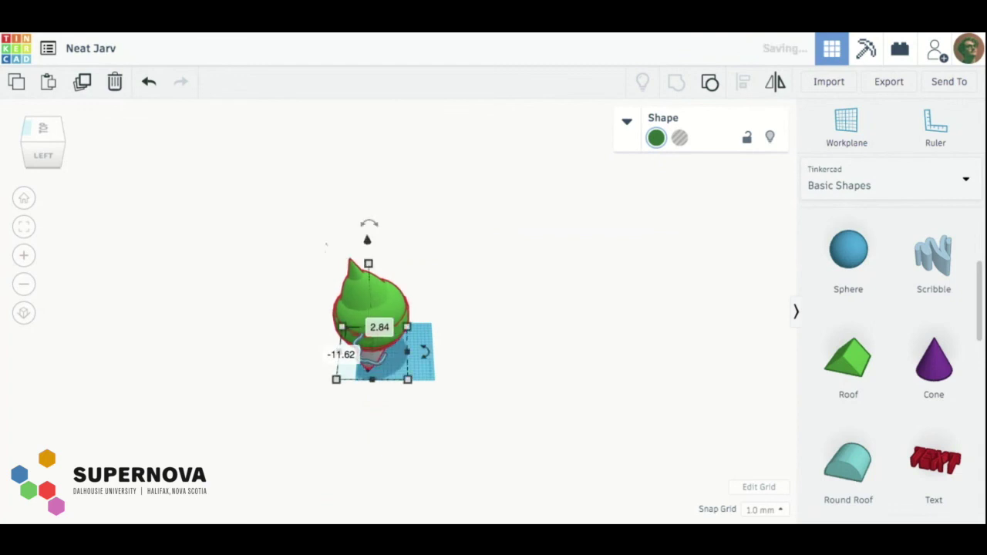
left_click(197, 299)
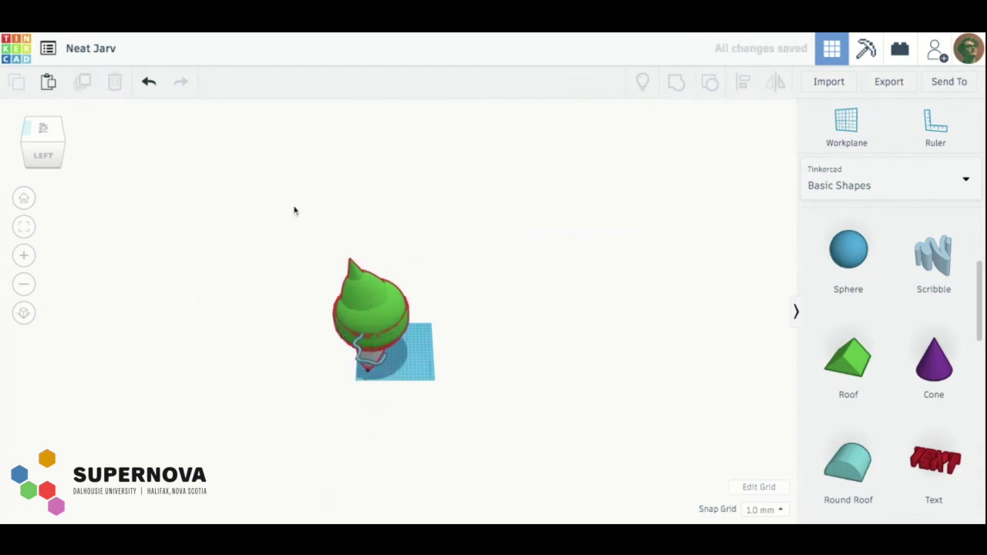
- Try again to box-select the model with the strand, and open the colour presets of the selection
mouse_move(294, 210)
left_mouse_down()
mouse_move(425, 470)
mouse_move(498, 449)
left_mouse_up()
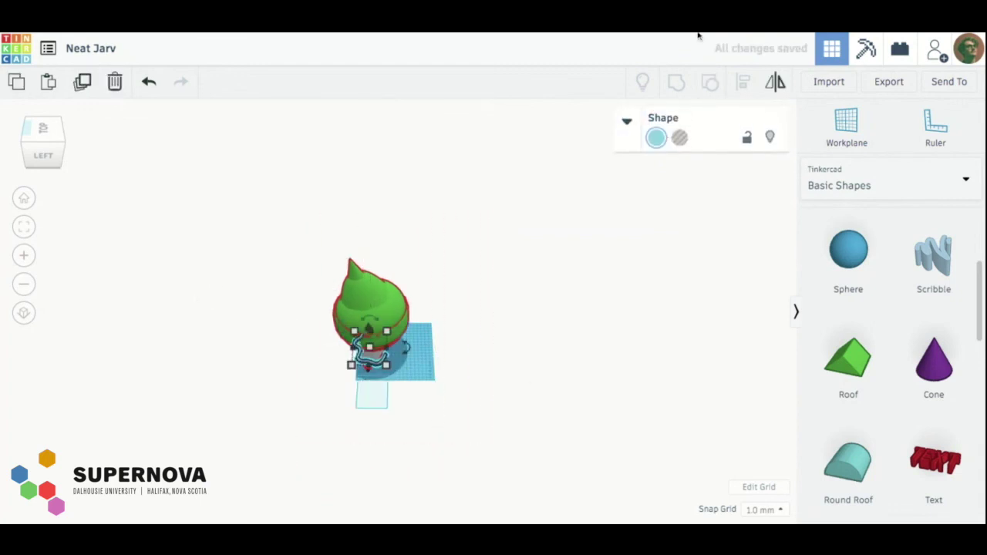
left_click(656, 138)
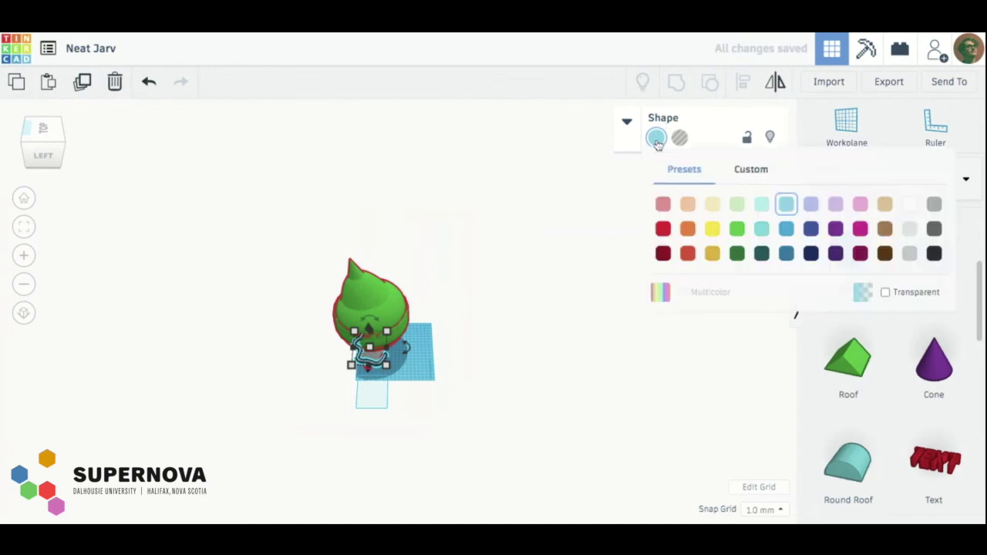
left_click(515, 317)
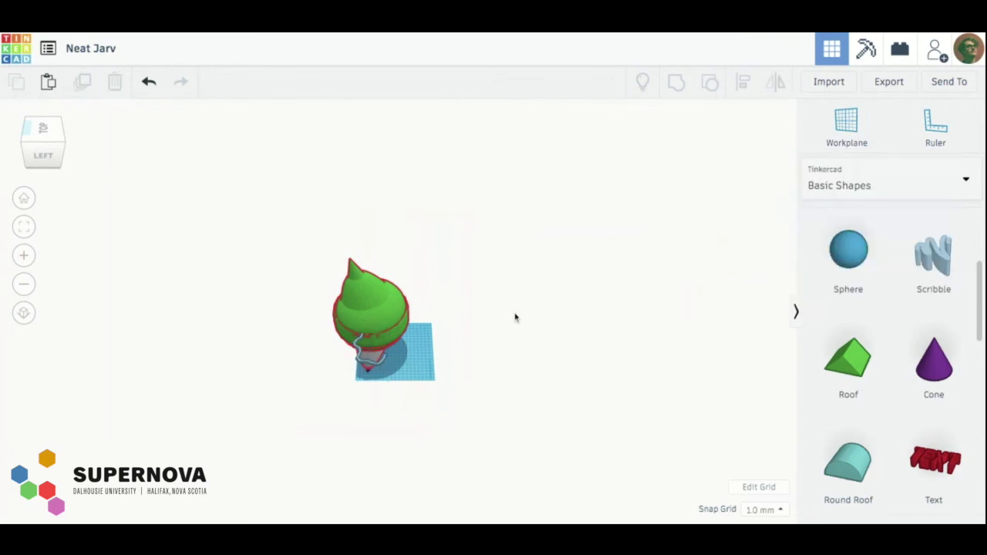
left_click(369, 366)
left_click(377, 287)
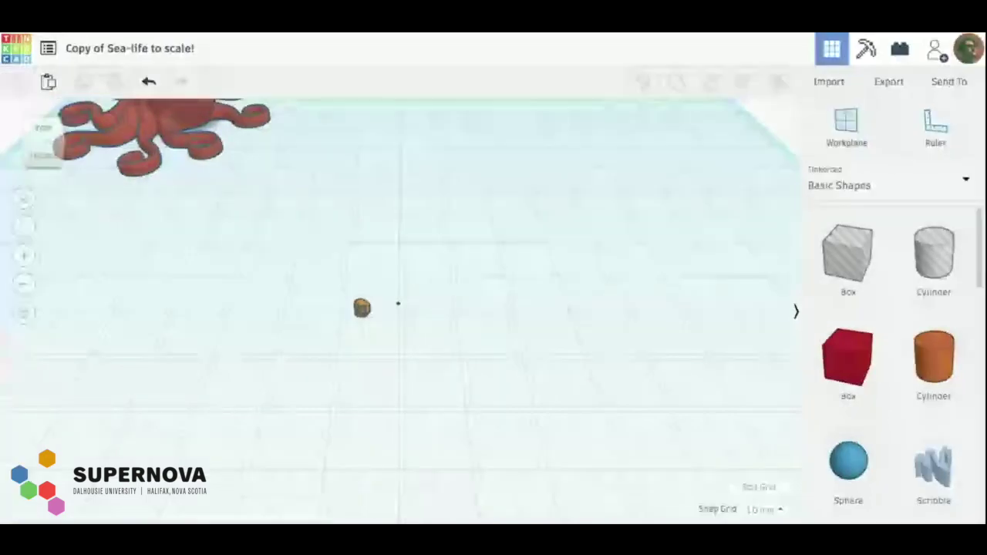
- Paste the dinoflagellate model onto the sea-life workplane and shrink it to about 25 by 20 mm and 16 mm high
scroll(398, 309, "down", 3)
scroll(398, 309, "down", 5)
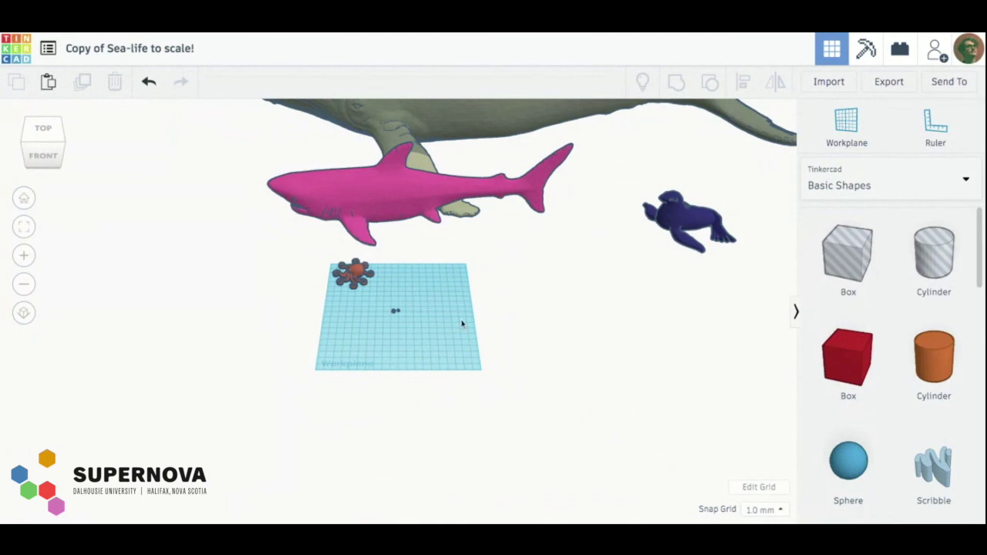
key("ctrl+v")
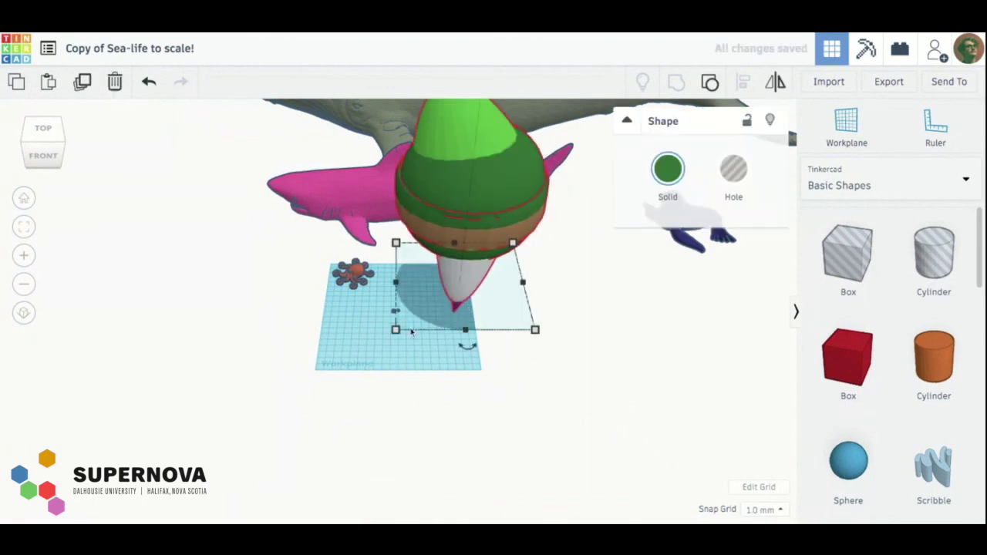
mouse_move(396, 329)
left_mouse_down()
mouse_move(459, 275)
mouse_move(404, 322)
left_mouse_up()
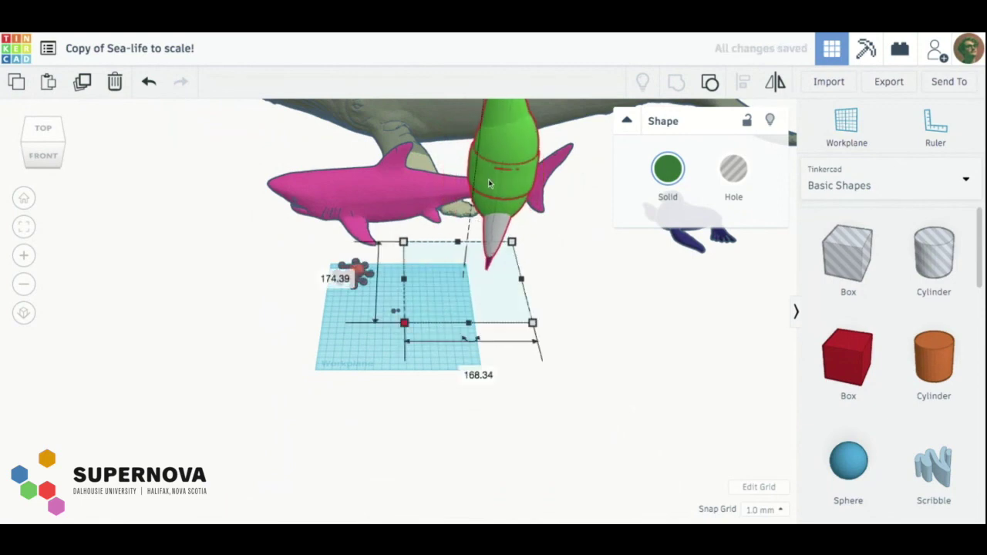
left_click_drag(488, 183, 388, 225)
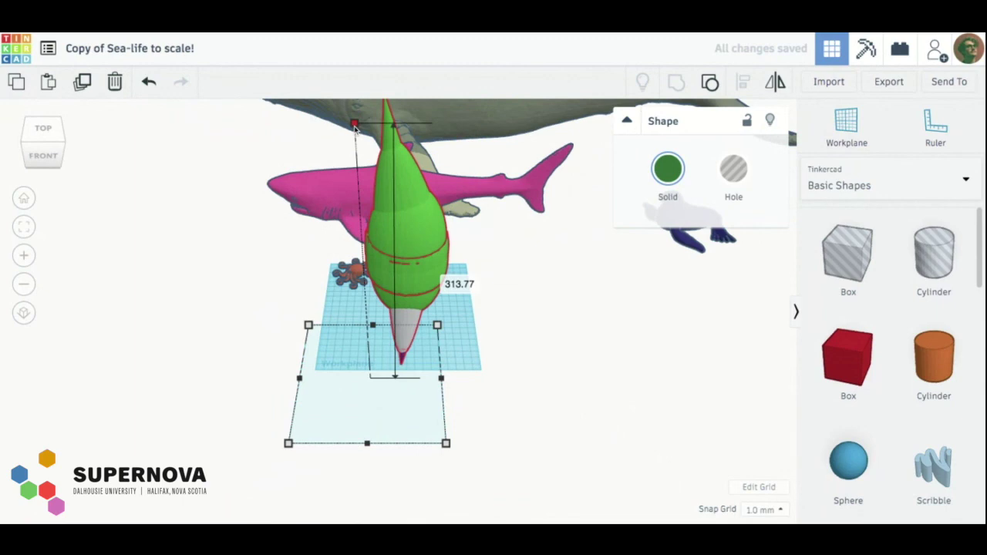
left_click_drag(354, 128, 401, 324)
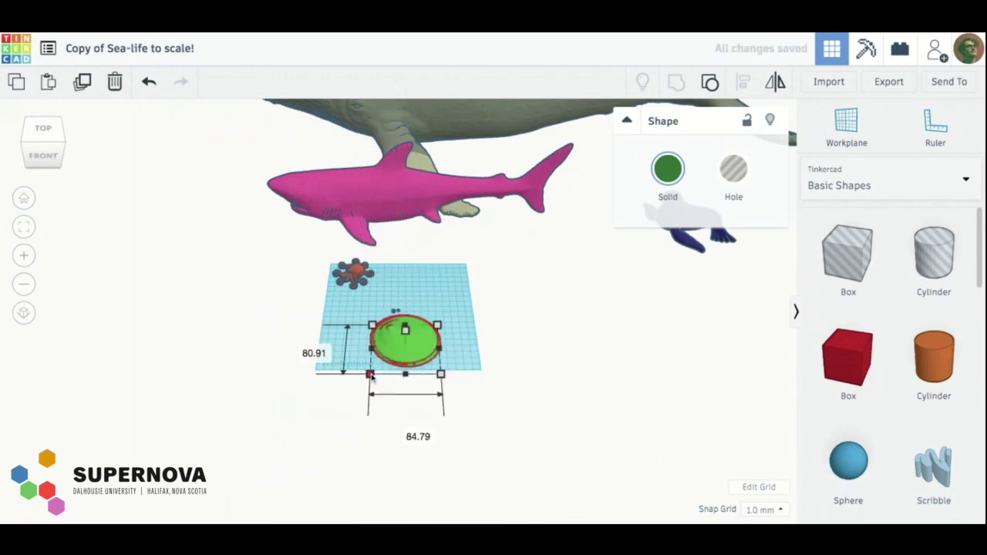
left_click_drag(370, 375, 418, 333)
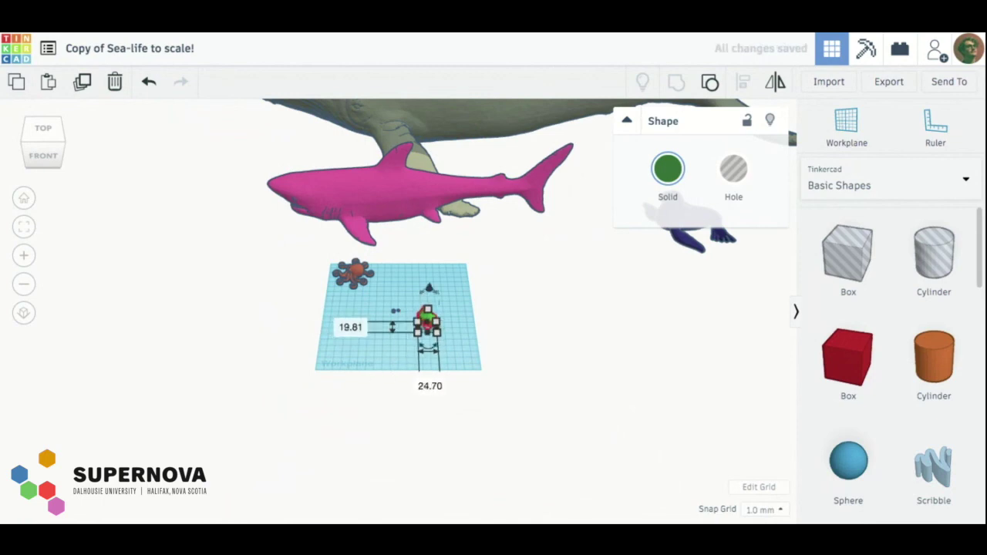
- Move the dinoflagellate model close to the snail and shrink its base to about 9.6 by 8.1 mm
scroll(482, 332, "up", 5)
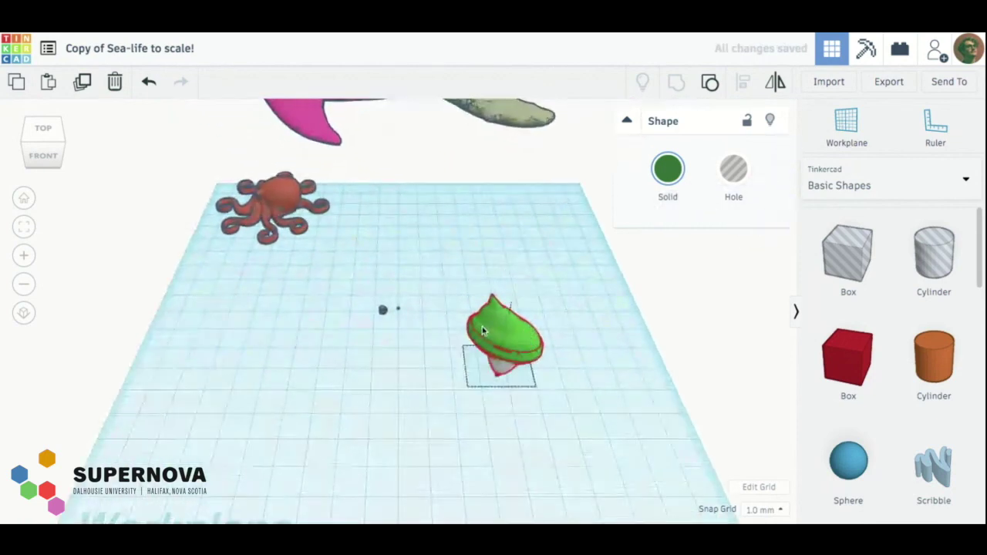
left_click_drag(483, 331, 424, 311)
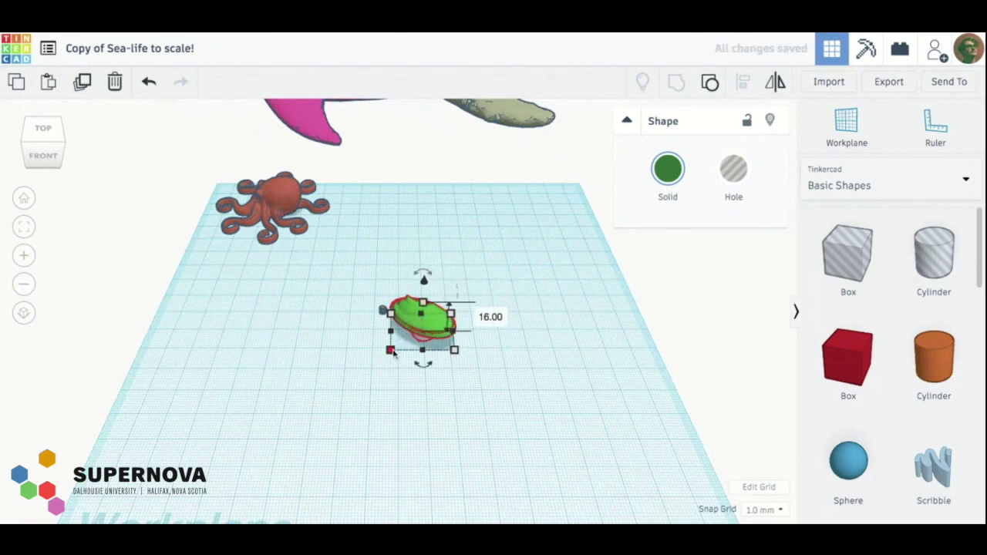
left_click_drag(390, 351, 429, 333)
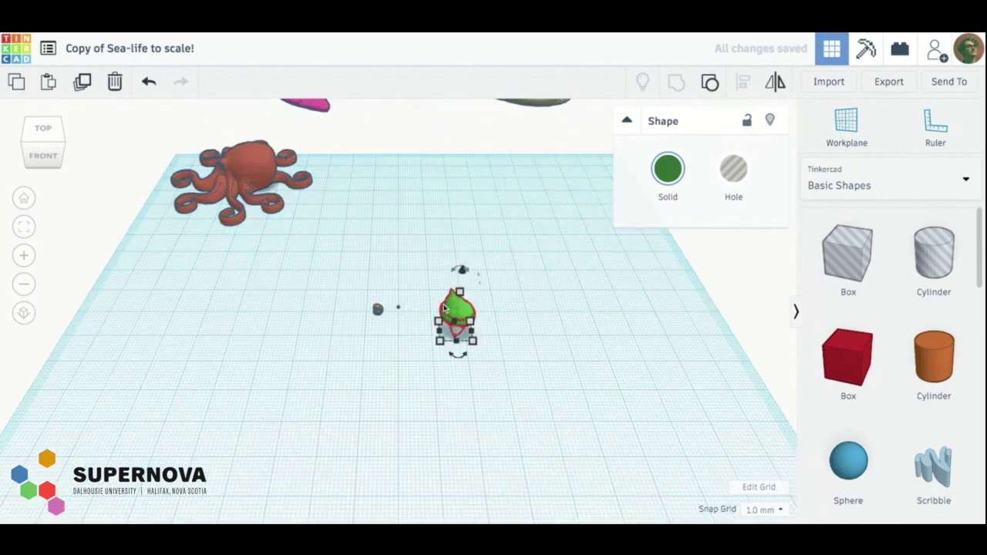
scroll(476, 336, "up", 5)
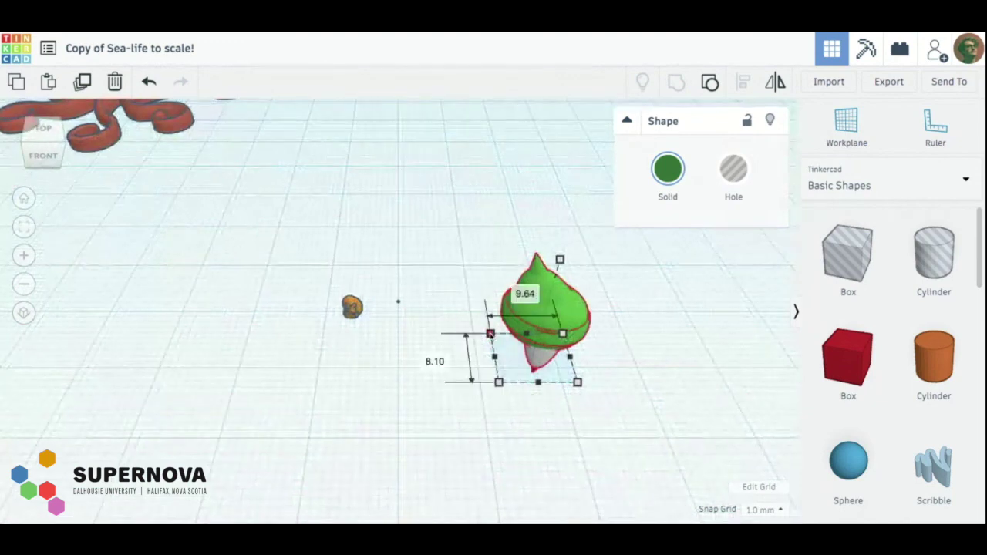
- Set both base dimensions of the dinoflagellate model to 0.2 mm
left_click(516, 290)
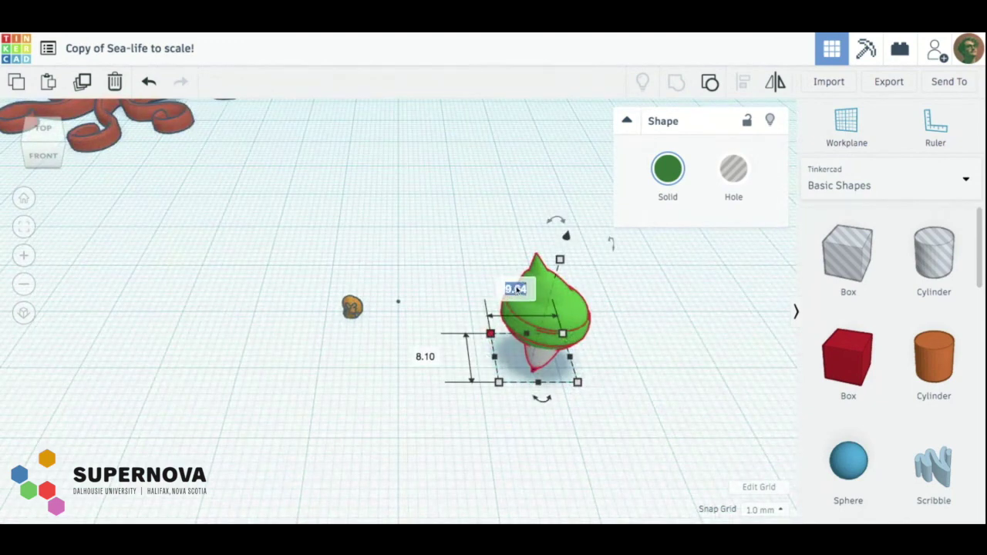
type("6")
type("2")
key("Tab")
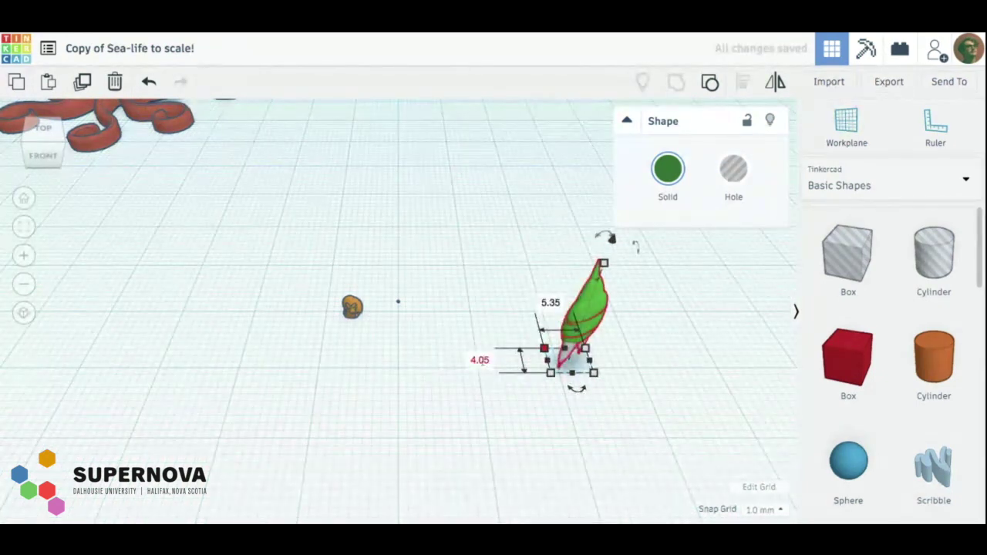
type("0.2")
key("Return")
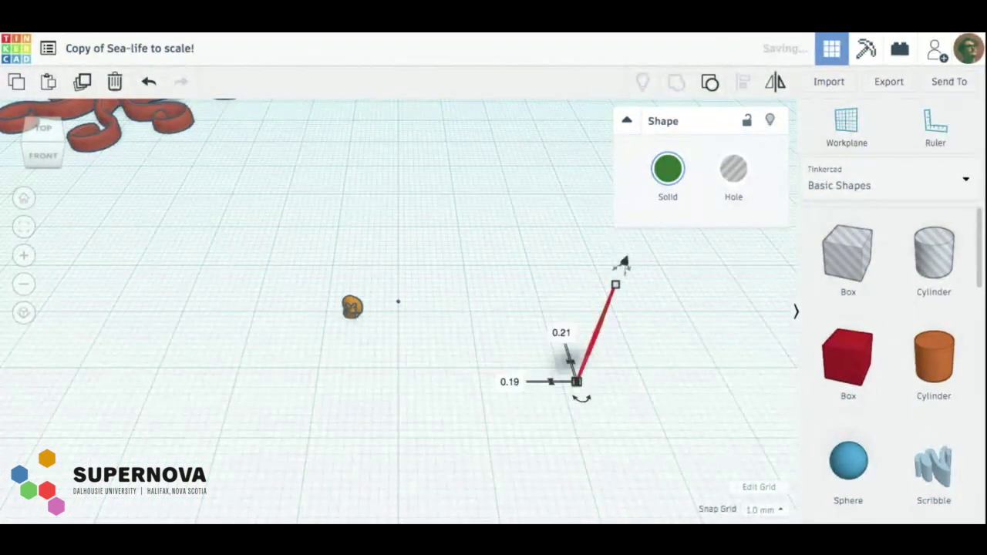
- Set the dinoflagellate model's height to 0.4 mm and deselect it
mouse_move(616, 285)
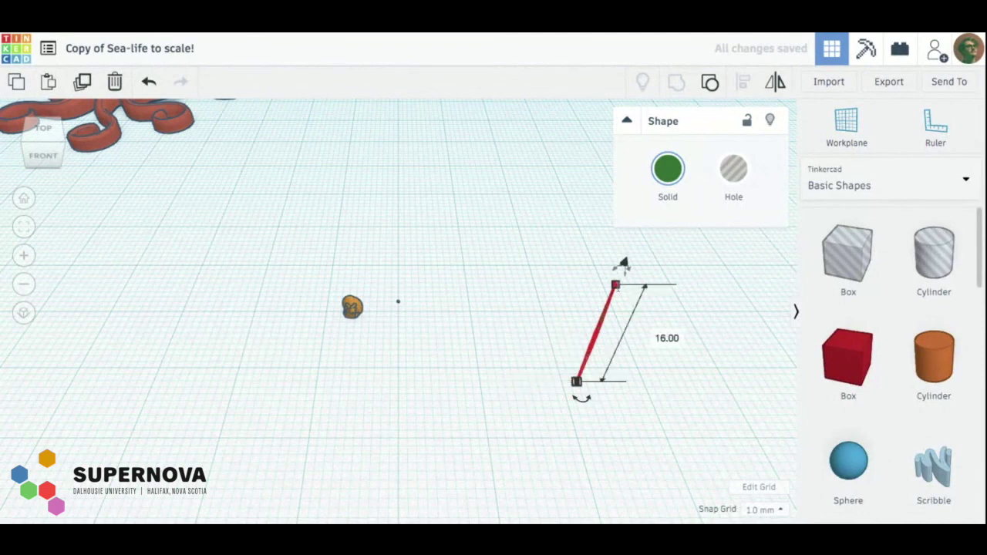
left_click(677, 340)
type("0.4")
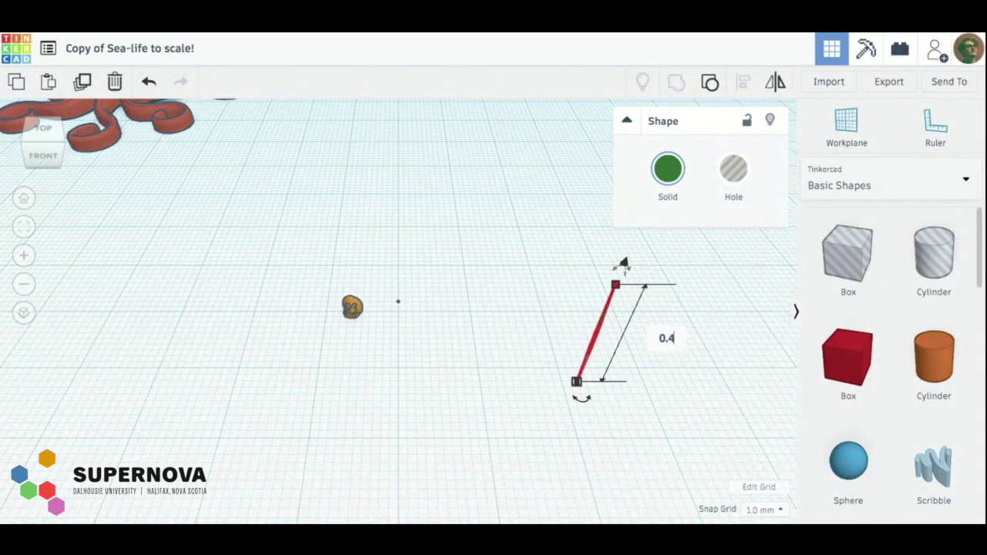
key("Return")
left_click(624, 423)
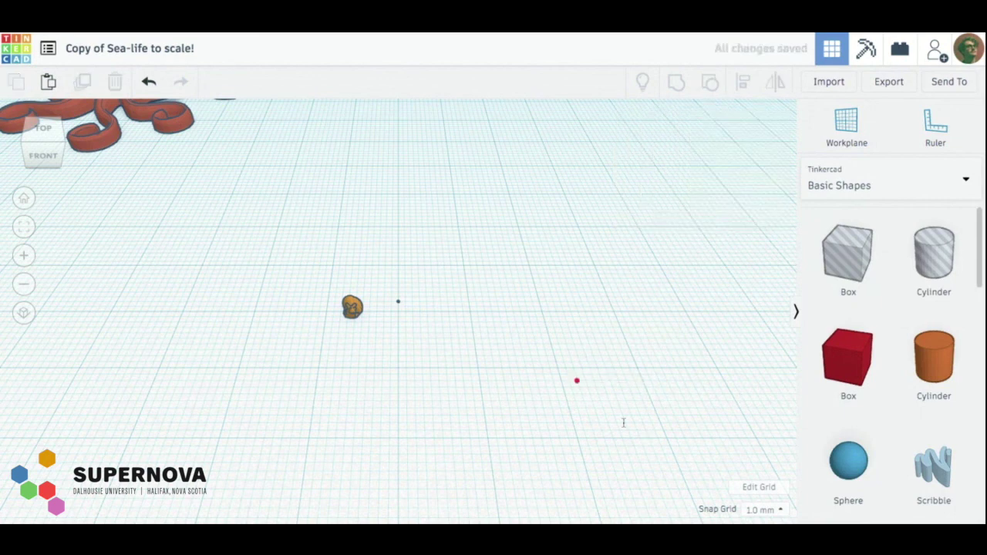
- Move the tiny dinoflagellate model by about -21.75 mm and -12.07 mm, placing it beside the dot-sized object near the snail
left_click(577, 381)
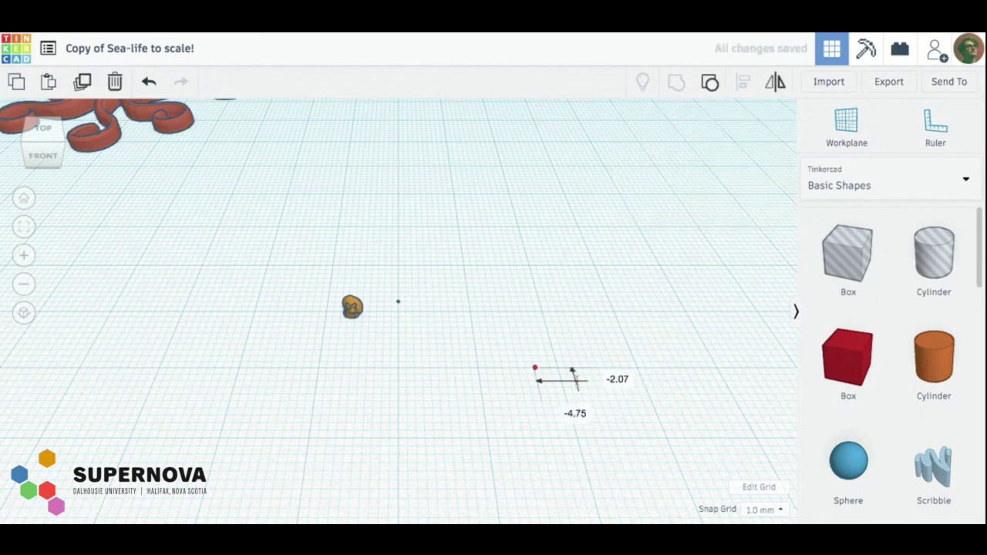
left_click_drag(453, 350, 398, 311)
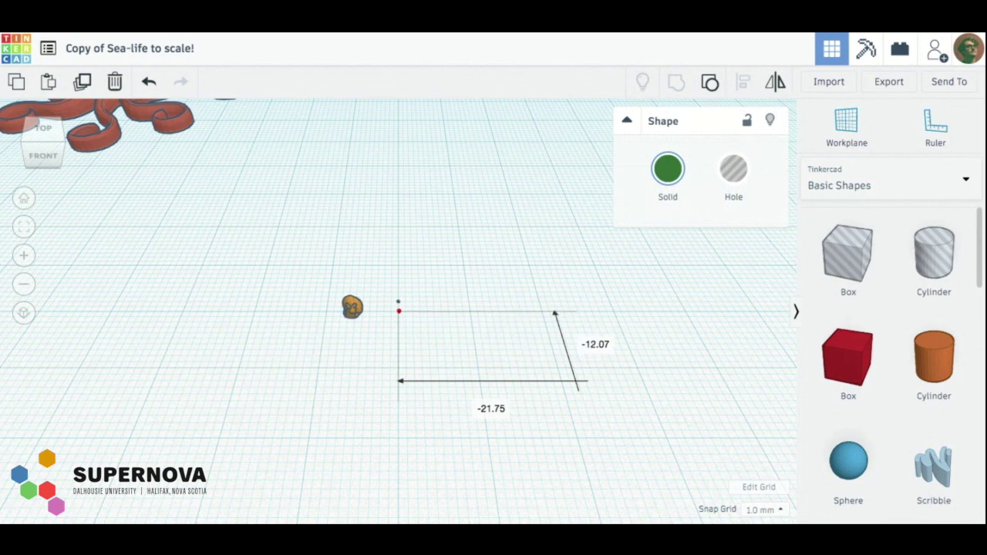
left_click(375, 477)
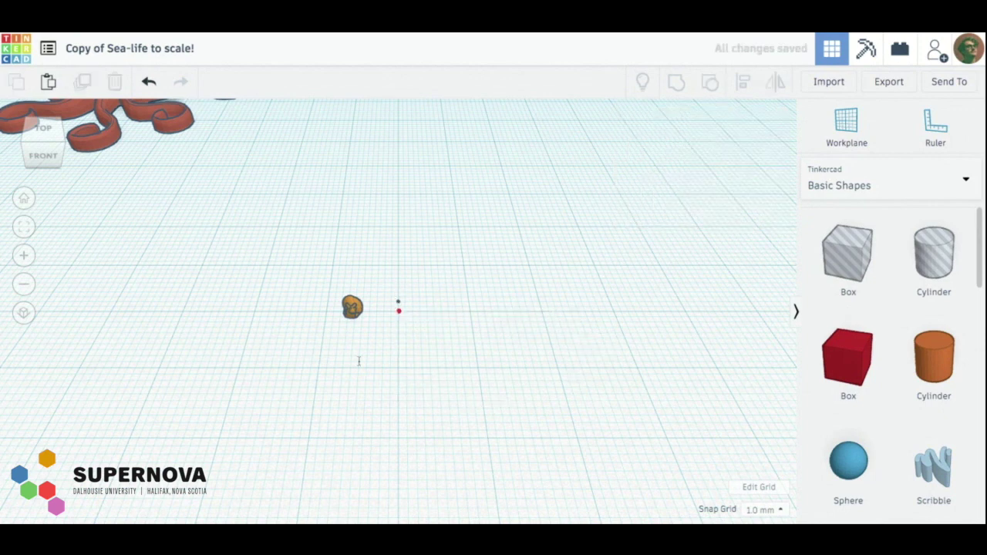
- Compare the dinoflagellate's size with the snail, octopus, shark, seal and whale at close and distant views
scroll(371, 353, "up", 5)
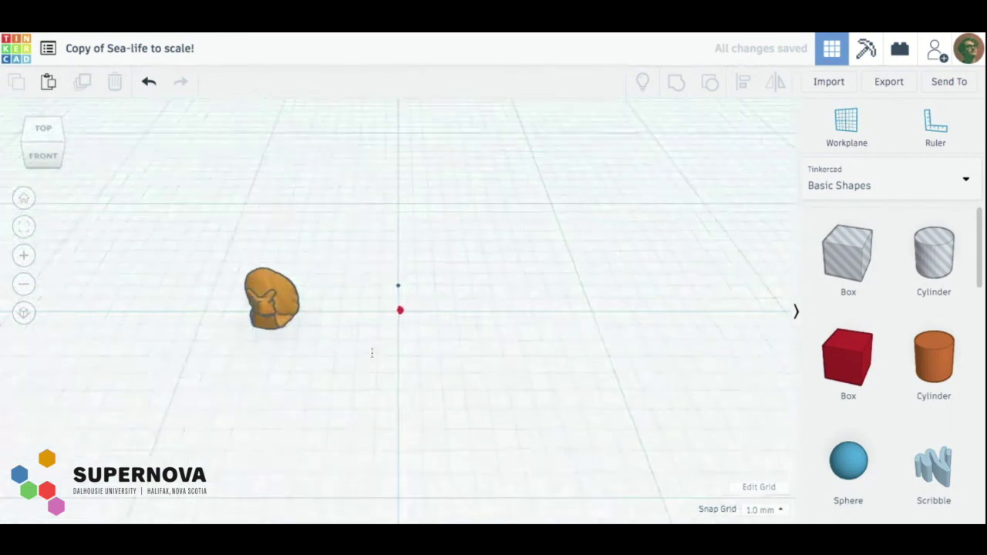
scroll(372, 353, "up", 5)
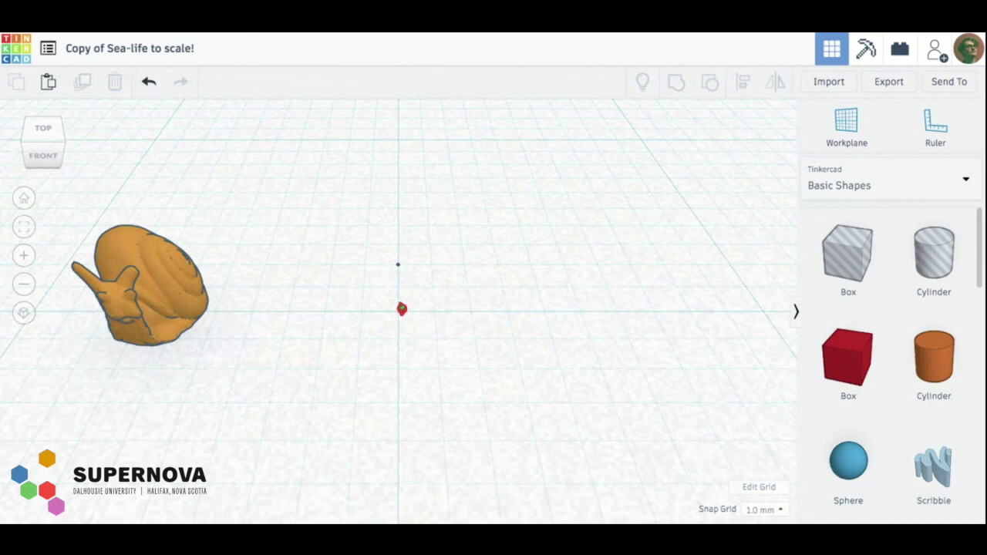
scroll(402, 309, "down", 6)
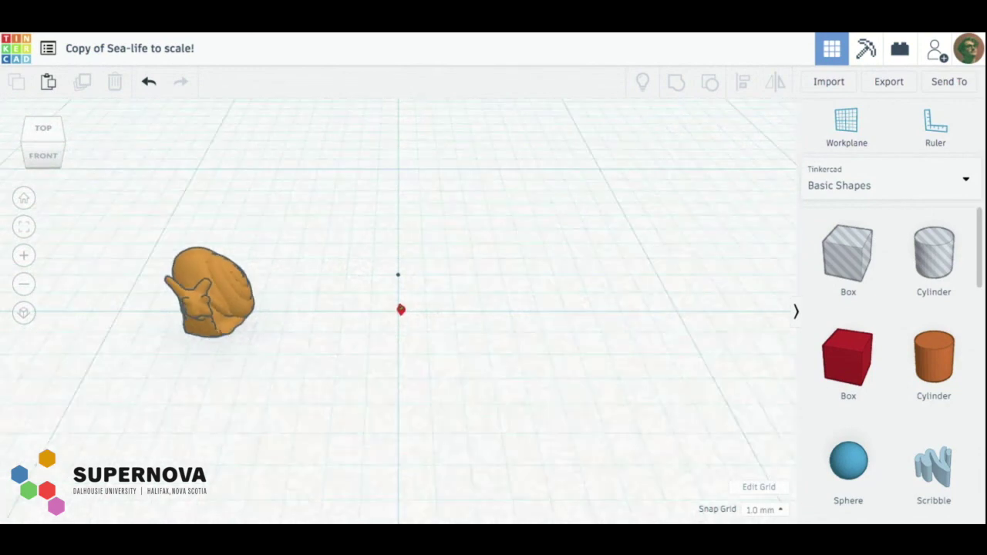
scroll(399, 310, "down", 8)
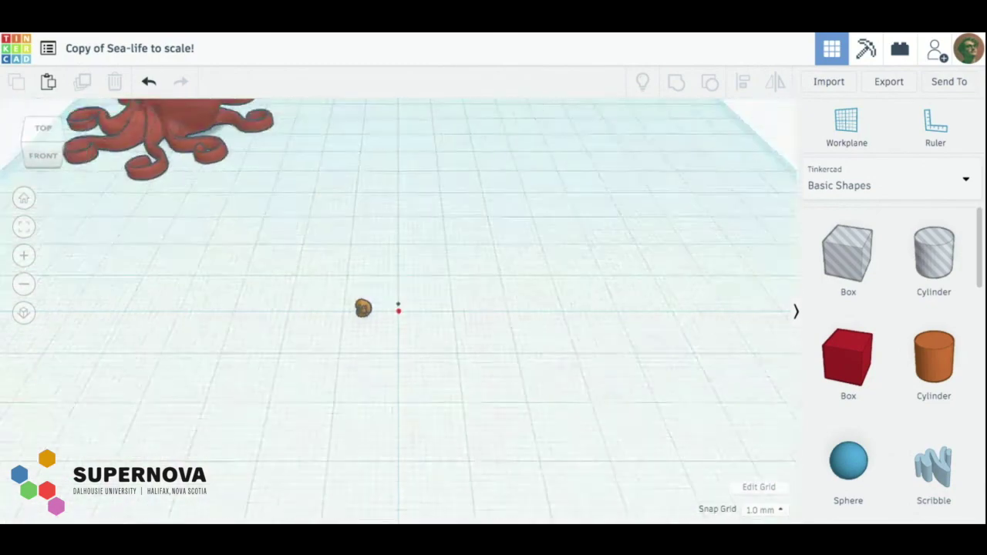
scroll(398, 309, "down", 4)
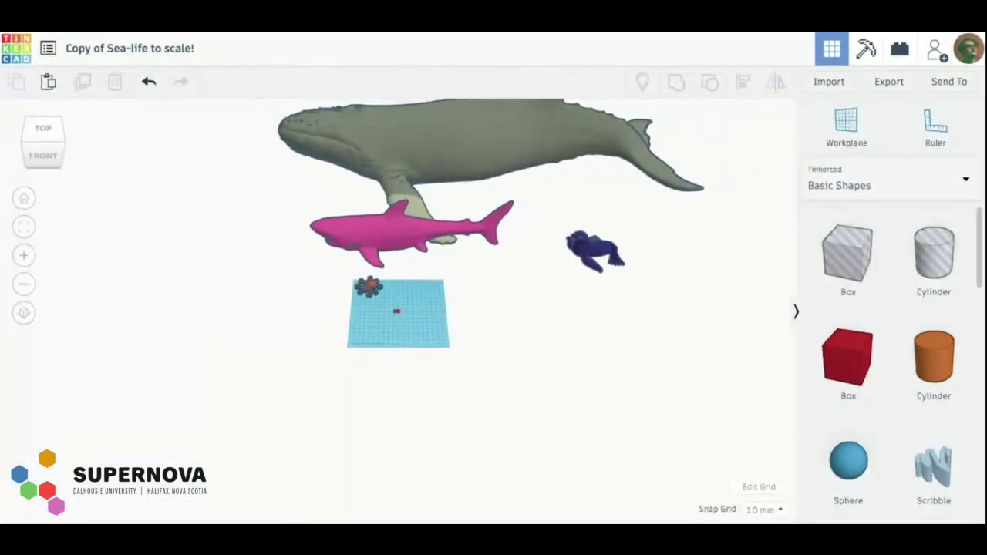
scroll(398, 310, "up", 3)
scroll(397, 311, "up", 10)
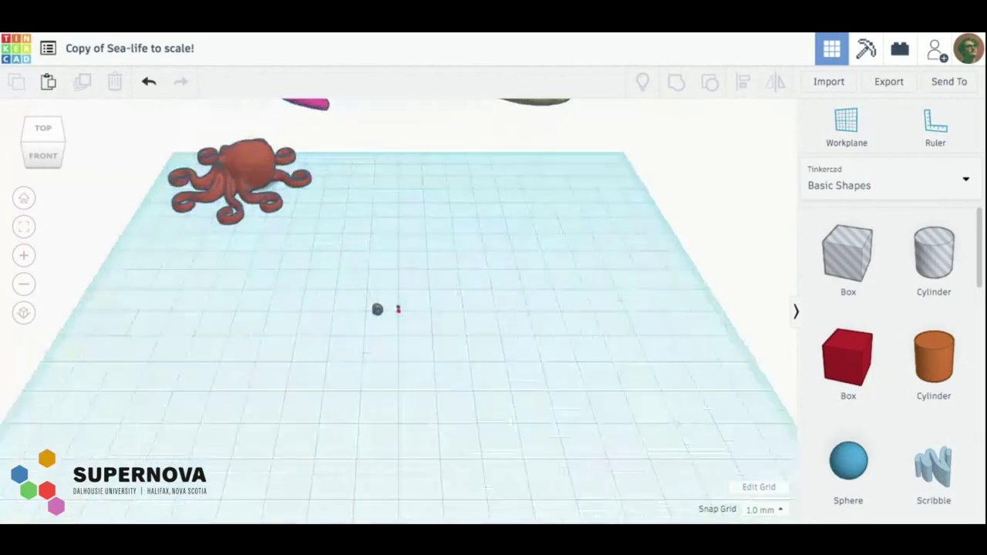
scroll(400, 310, "up", 6)
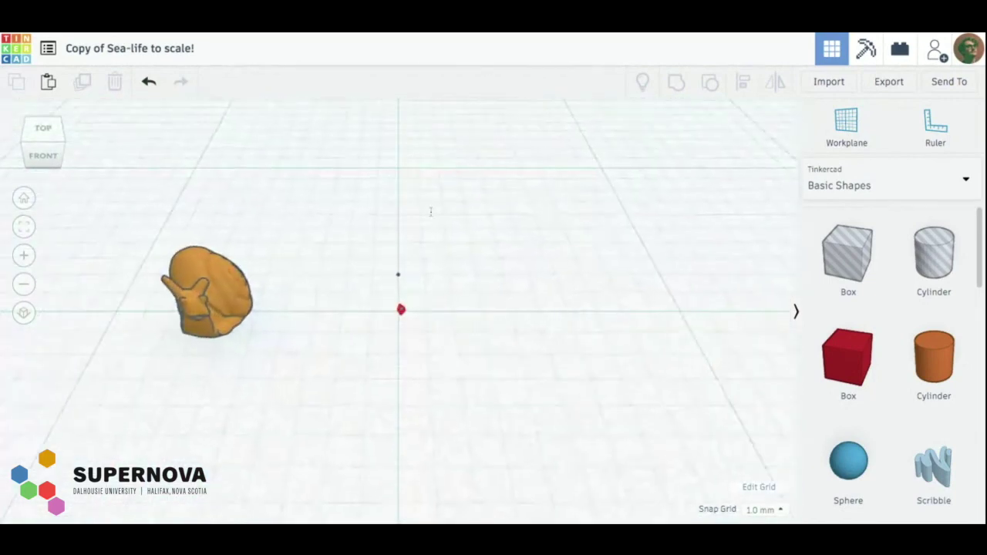
scroll(398, 309, "down", 10)
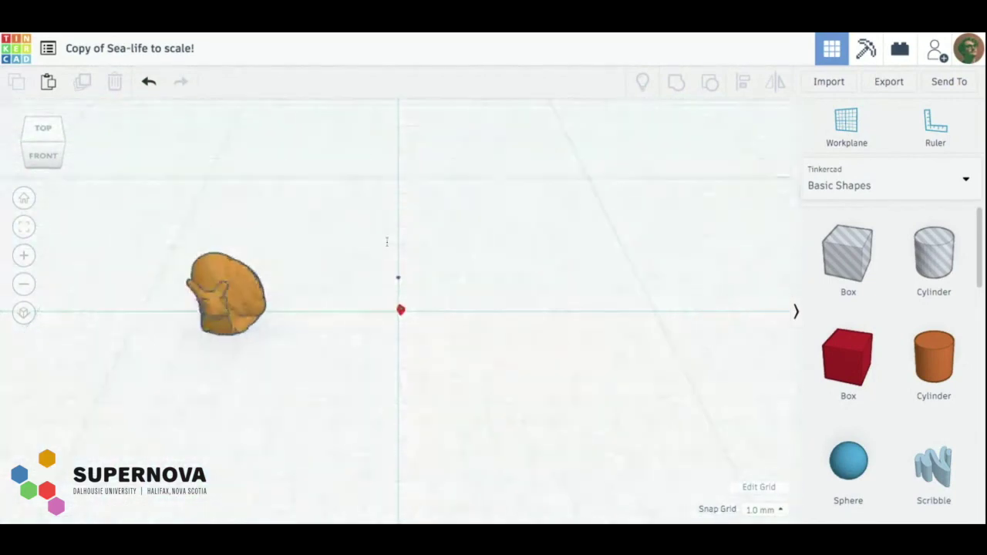
scroll(398, 310, "down", 10)
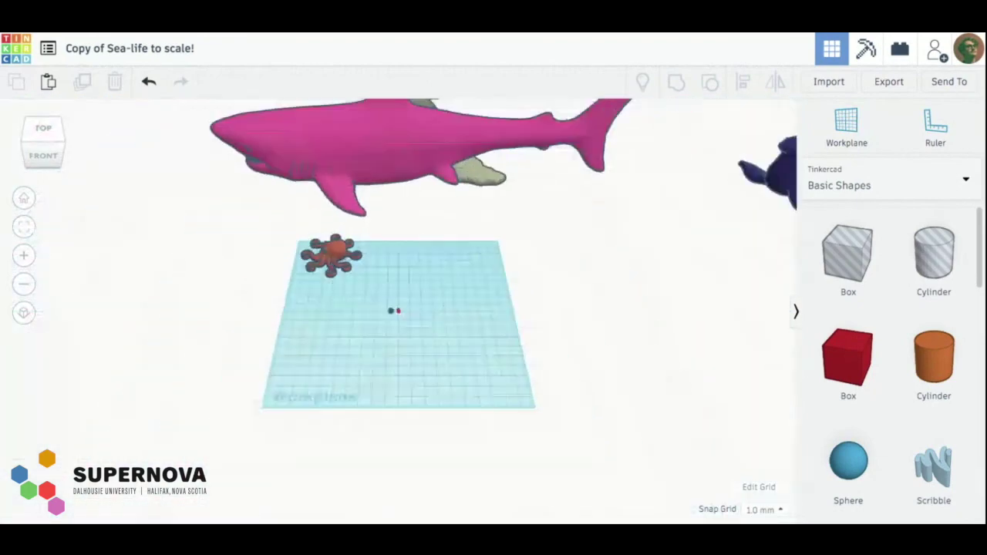
scroll(396, 311, "down", 3)
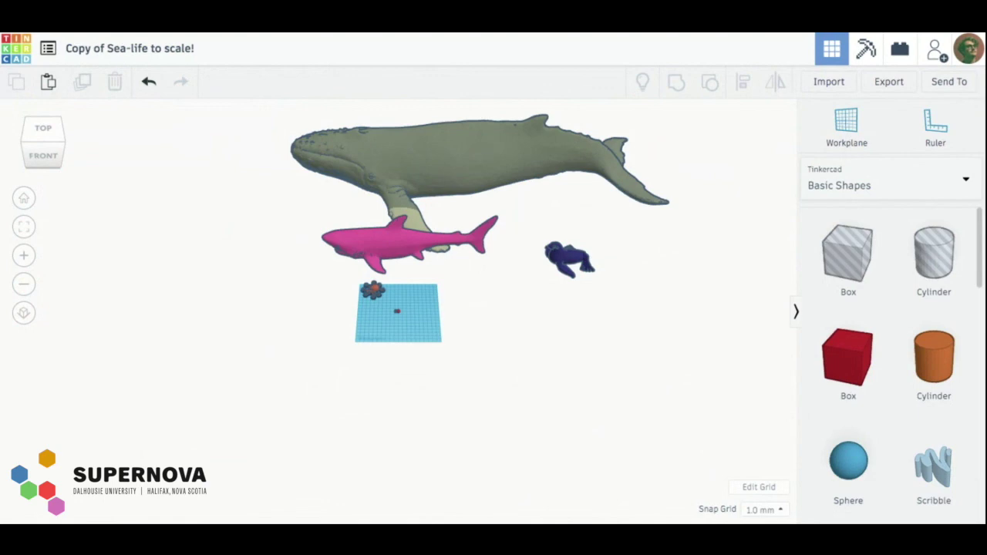
- Stretch the whale's base freehand to about 1728 by 593 mm
left_click(379, 183)
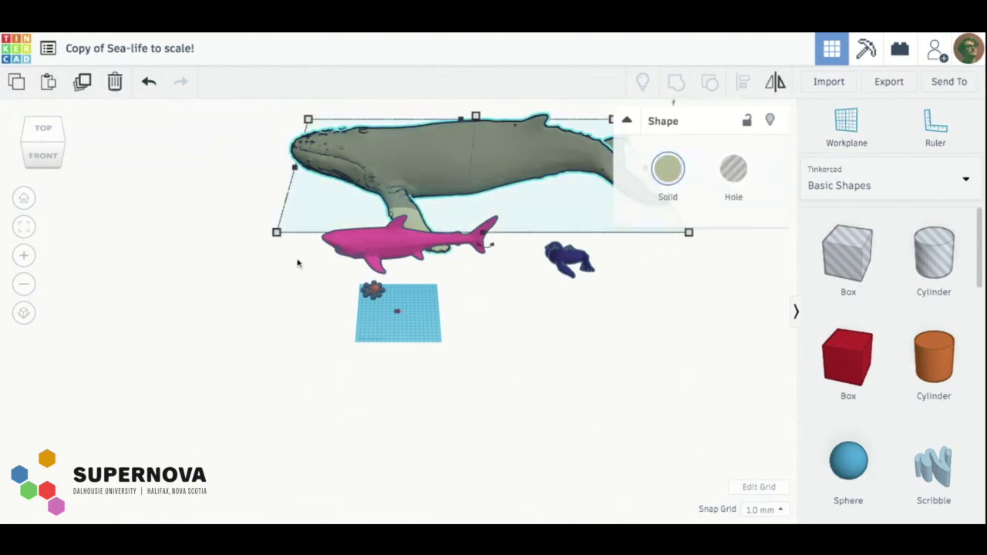
mouse_move(276, 232)
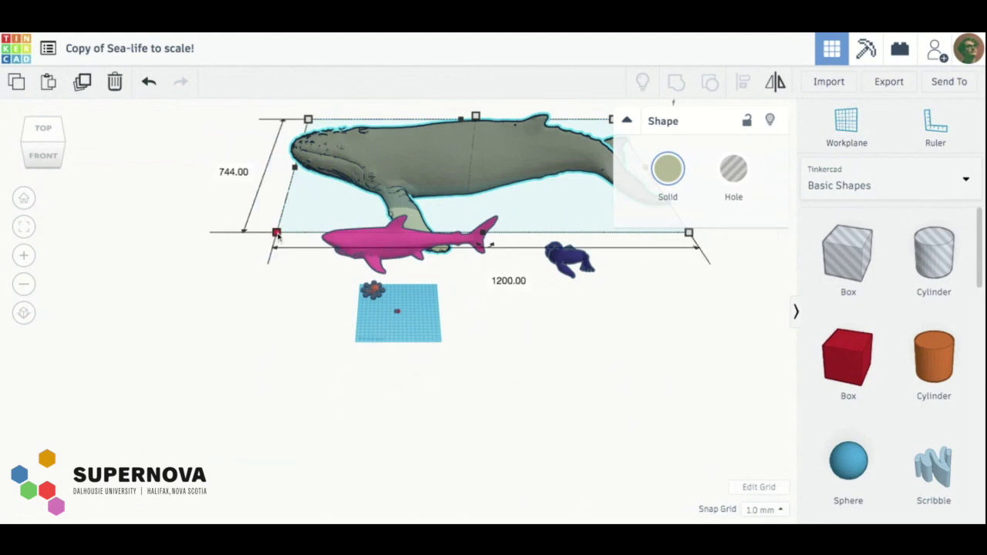
left_click_drag(277, 235, 115, 203)
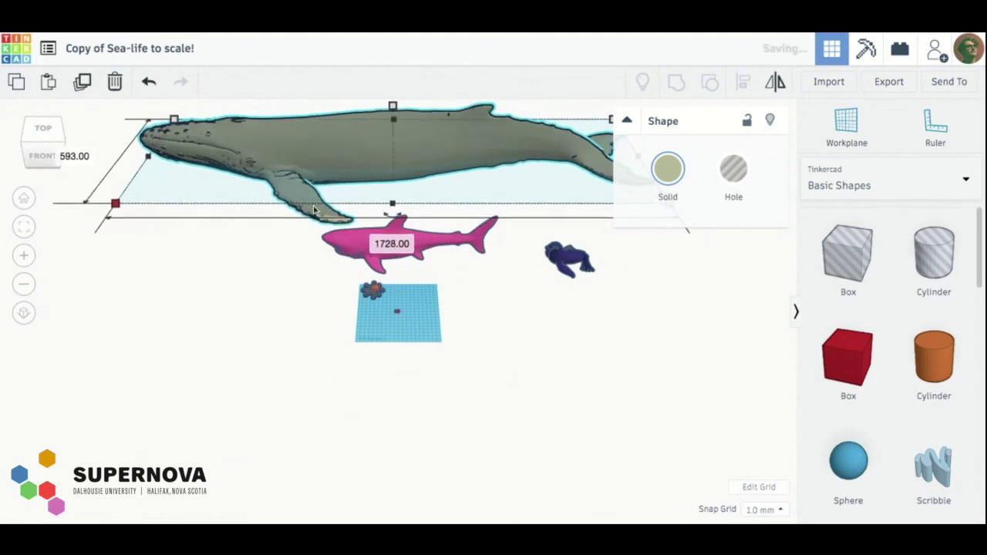
- Set the whale's length to 2500 mm
left_click(391, 244)
type("250")
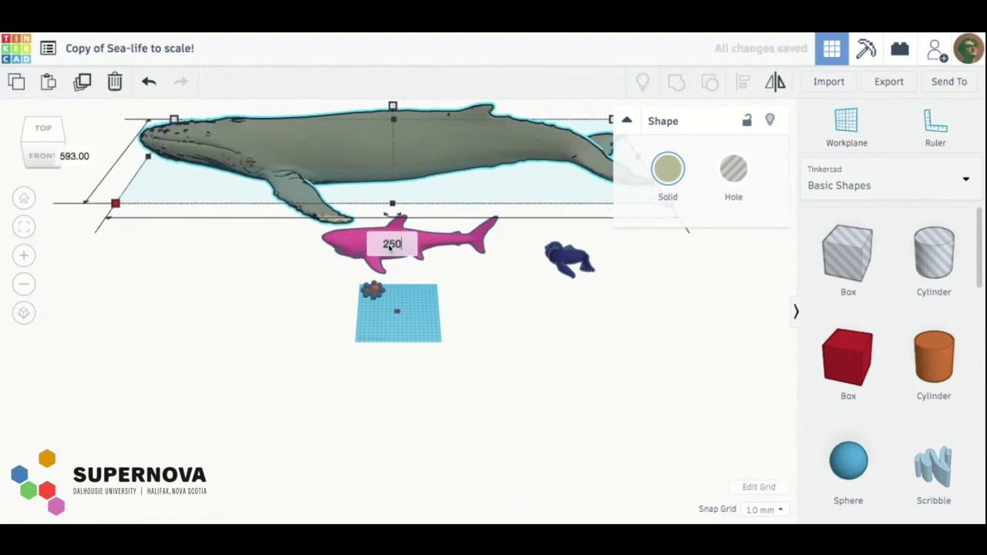
key("Return")
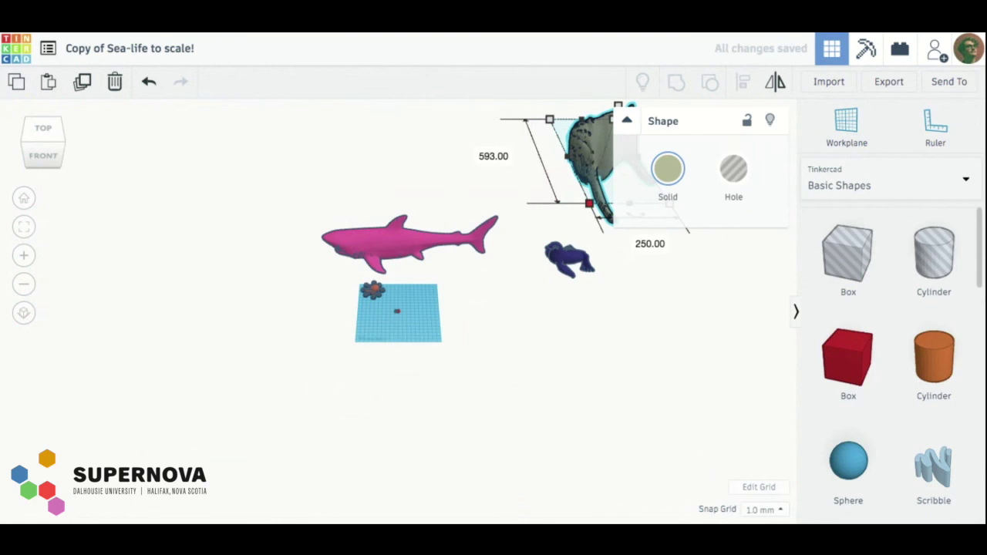
left_click(648, 245)
type("2500")
key("Return")
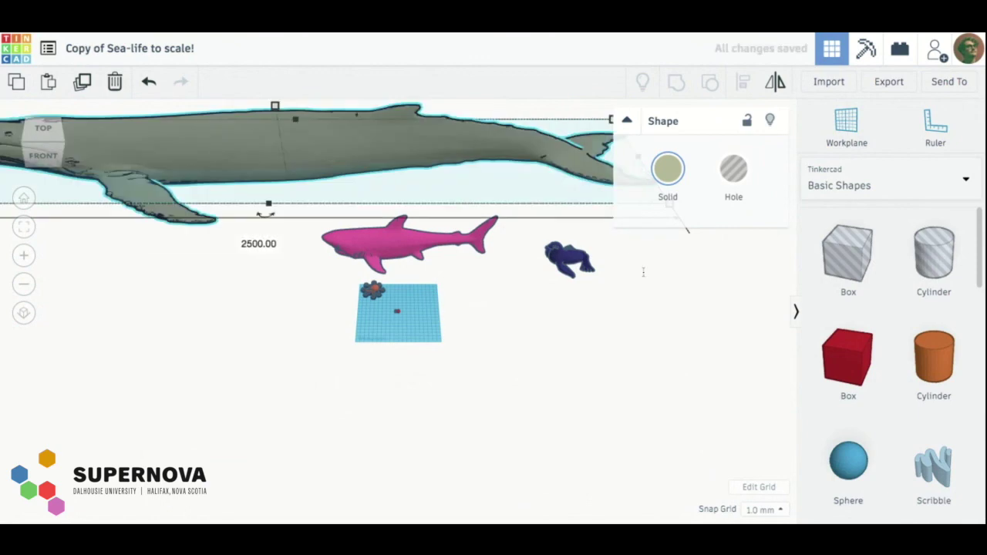
- Reposition the whale behind the shark and seal and stretch its height freehand to about 372.5 mm
left_click_drag(144, 150, 258, 210)
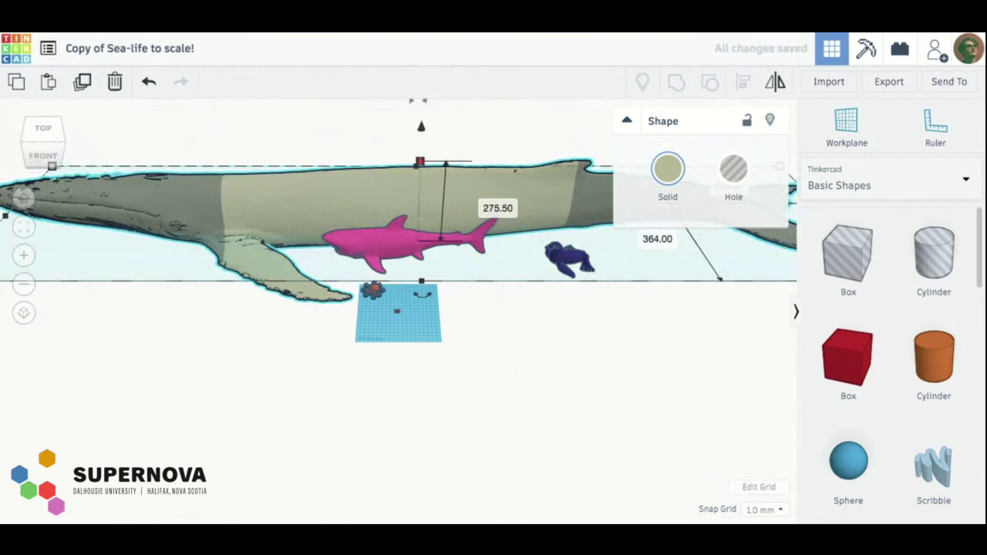
left_click_drag(419, 161, 421, 127)
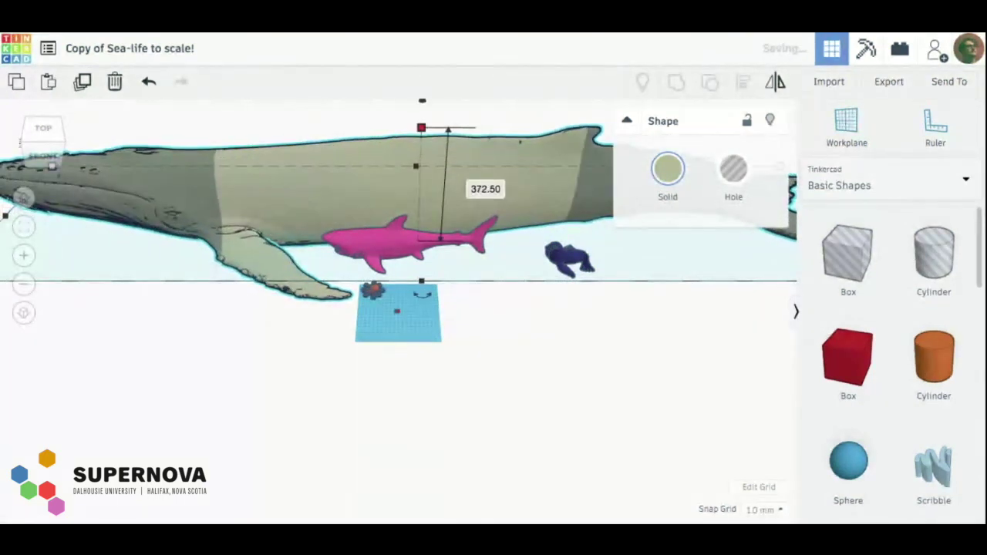
- Widen the whale's base freehand in plan view and reposition it so its front fin reaches the workplane beside the shark
left_click(43, 128)
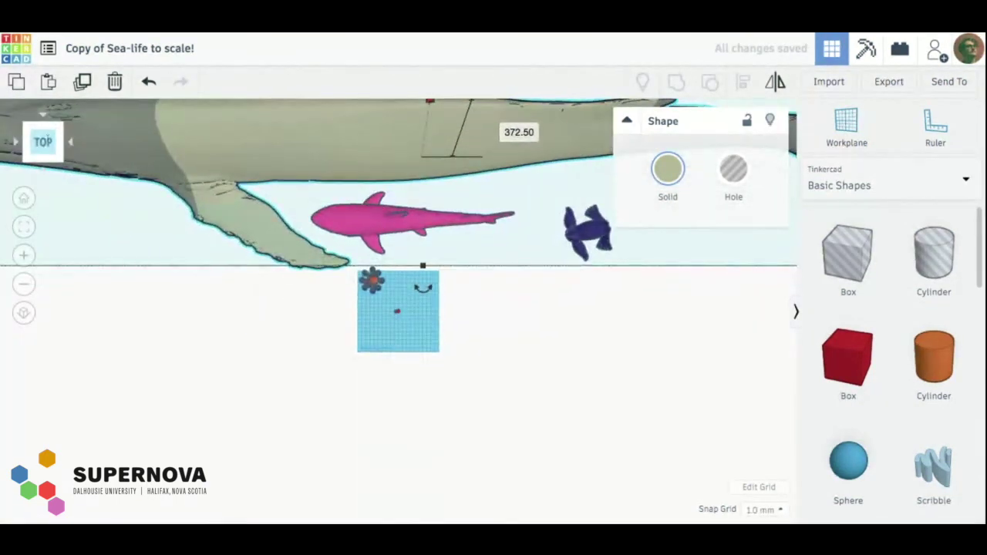
mouse_move(178, 145)
left_mouse_down()
mouse_move(282, 256)
mouse_move(334, 296)
mouse_move(390, 304)
left_mouse_up()
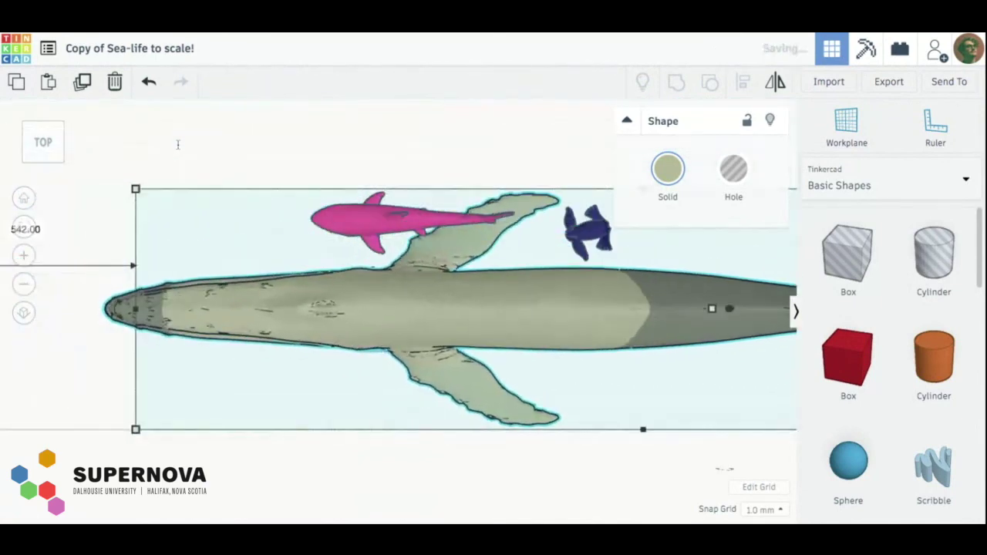
left_click_drag(137, 188, 146, 82)
mouse_move(343, 242)
left_mouse_down()
mouse_move(259, 131)
mouse_move(267, 113)
mouse_move(349, 246)
left_mouse_up()
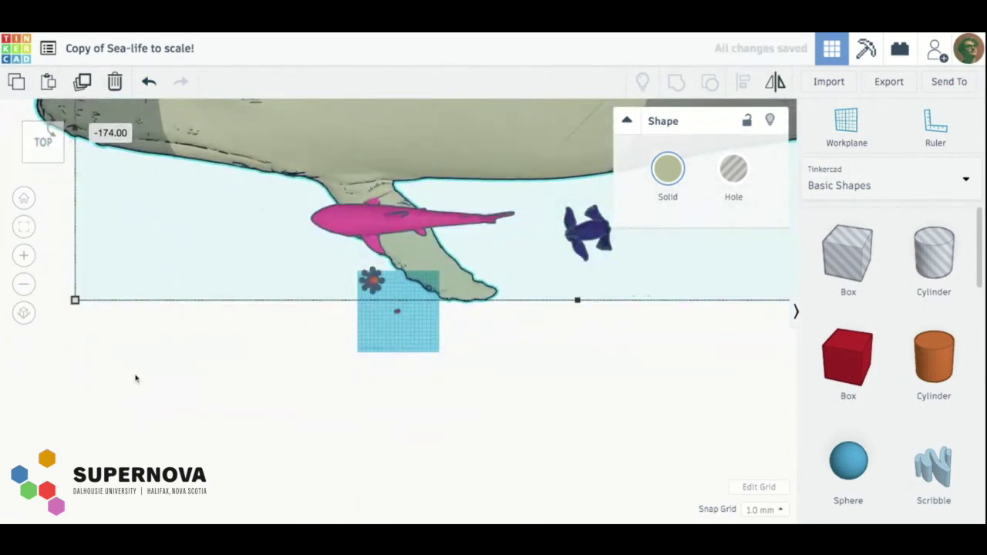
left_click(143, 408)
- Compare the enlarged whale with the shark, seal and octopus from angled front and left views
left_click(40, 160)
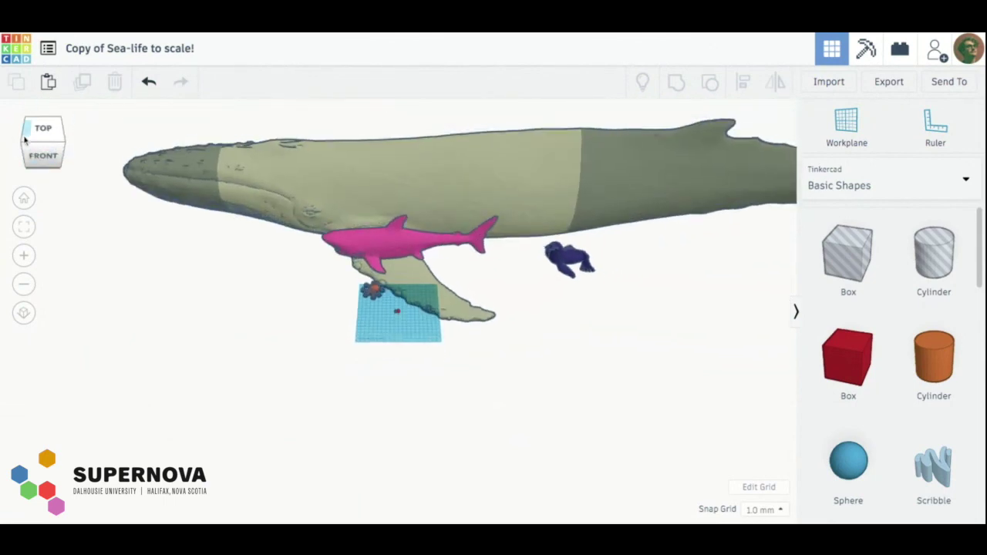
left_click(24, 143)
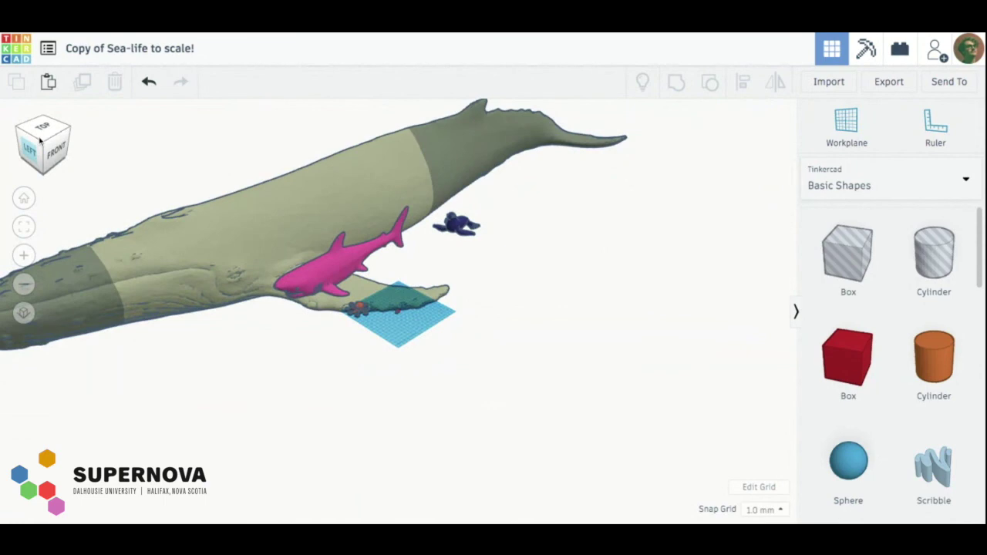
left_click(56, 141)
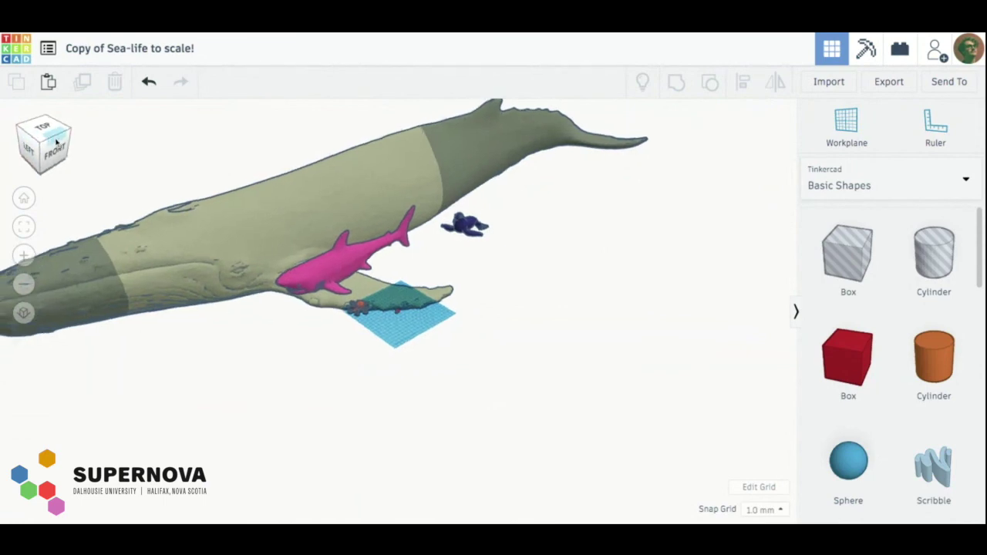